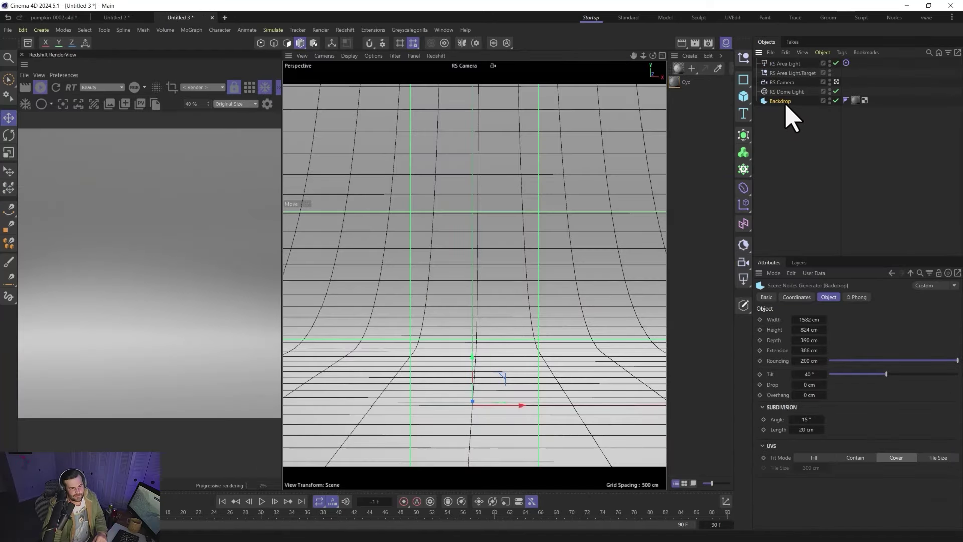
# - Review the object settings of the dome light, area light and camera
pyautogui.click(780, 92)
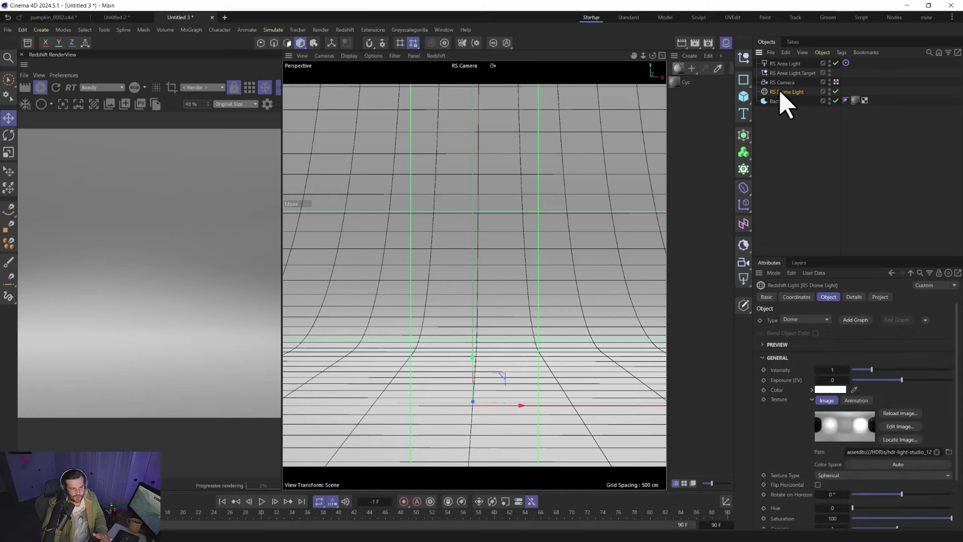
pyautogui.click(785, 63)
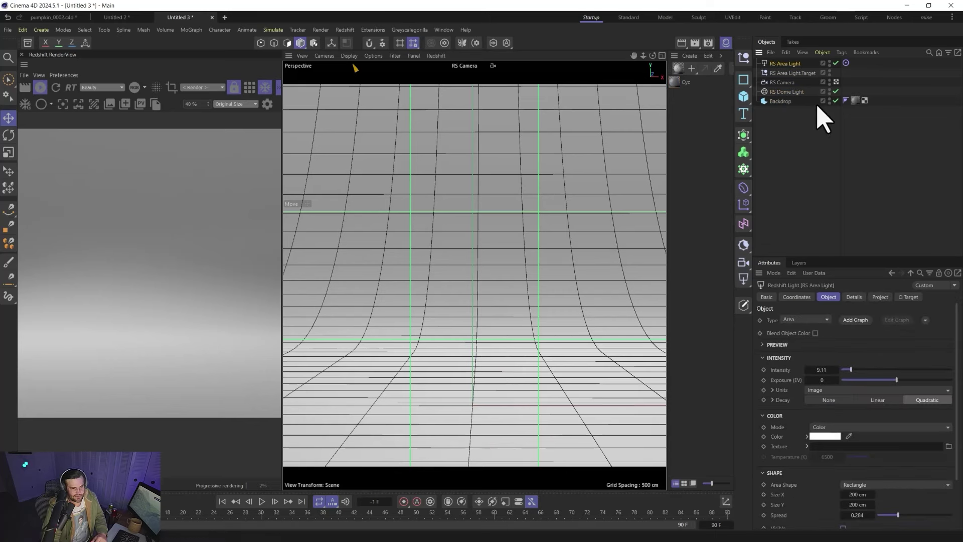
pyautogui.click(787, 169)
pyautogui.click(782, 83)
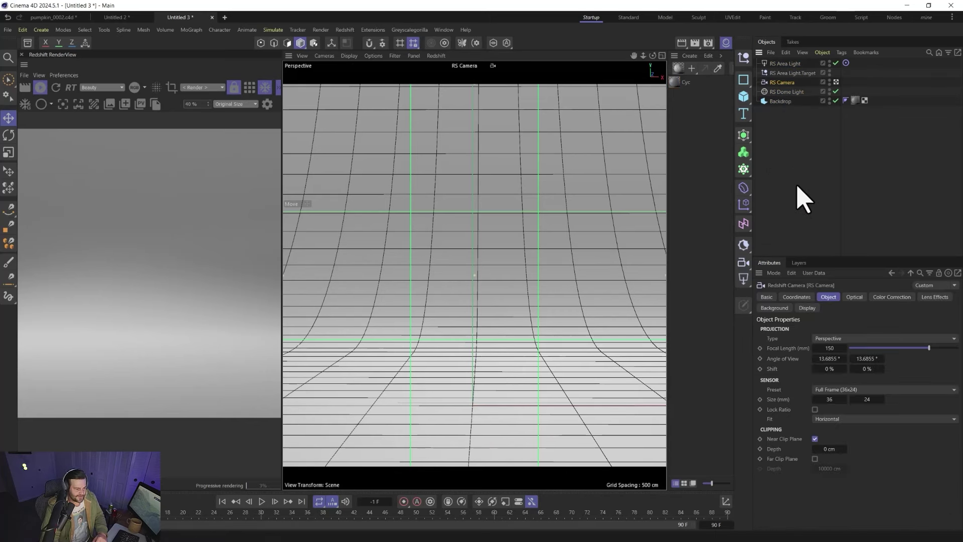
# - Add a sphere primitive to the scene and set its type to Standard
pyautogui.click(743, 96)
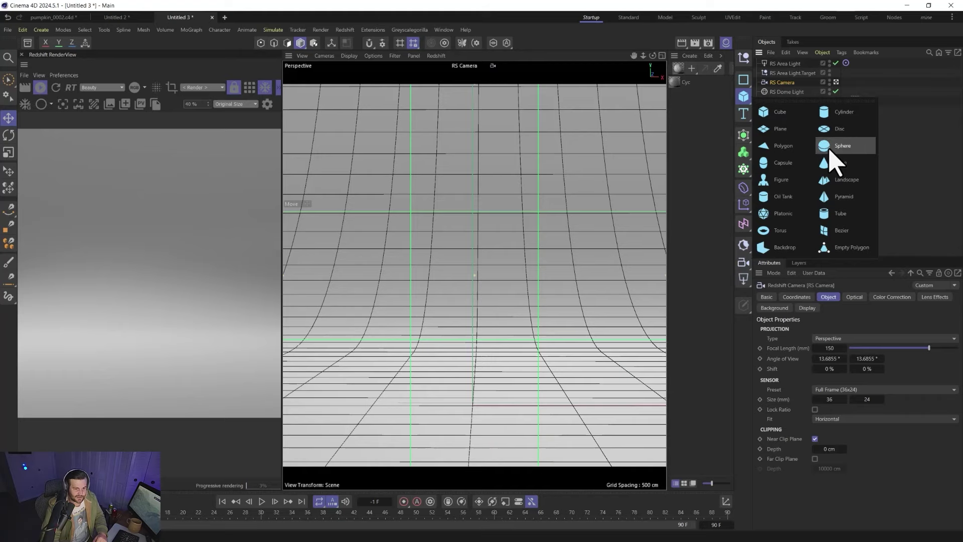
pyautogui.click(790, 142)
pyautogui.click(827, 340)
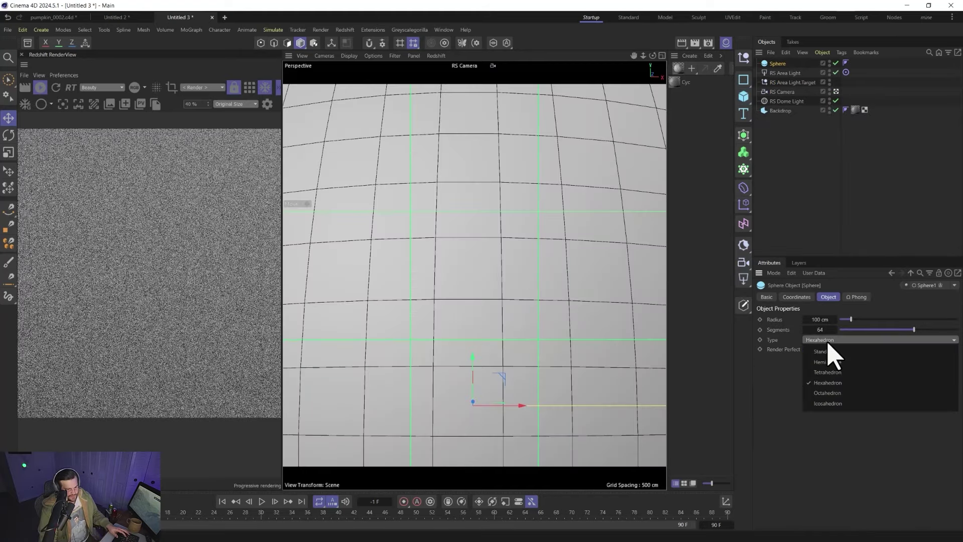
pyautogui.click(830, 352)
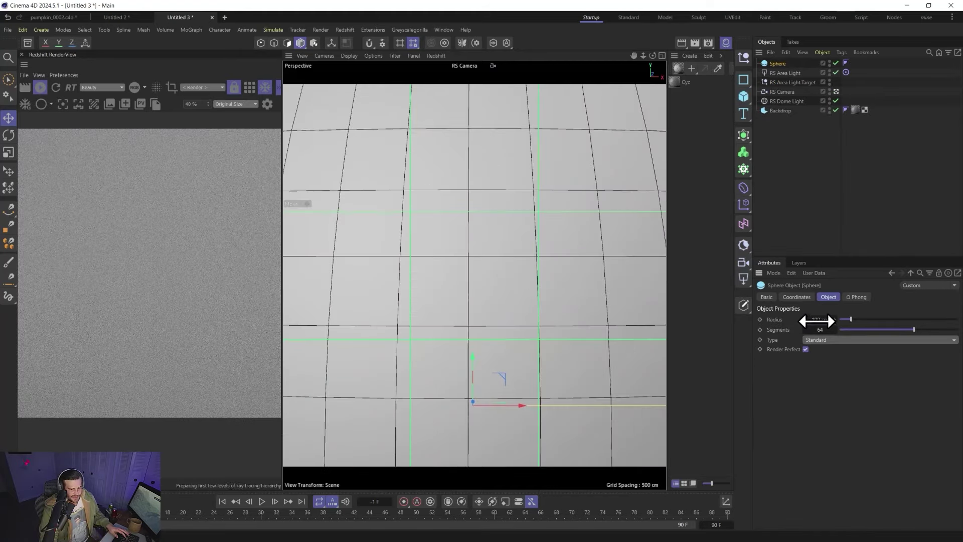
# - Size the sphere to a 40 cm radius with 11 segments and raise it to the middle of the camera view
pyautogui.doubleClick(814, 321)
pyautogui.write('40')
pyautogui.press('Return')
pyautogui.moveTo(472, 357); pyautogui.dragTo(476, 230)
pyautogui.moveTo(914, 330); pyautogui.dragTo(849, 330)
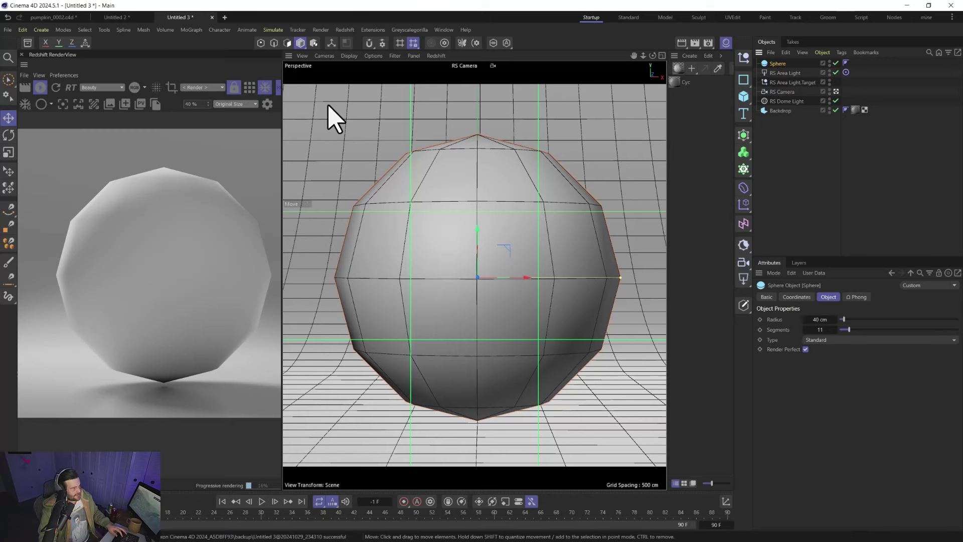
# - Make the sphere editable and ring-select all its lengthwise edges from pole to pole
pyautogui.click(743, 305)
pyautogui.click(273, 44)
pyautogui.press('u')
pyautogui.press('b')
pyautogui.click(407, 235)
pyautogui.keyDown('shift'); pyautogui.click(418, 181); pyautogui.keyUp('shift')
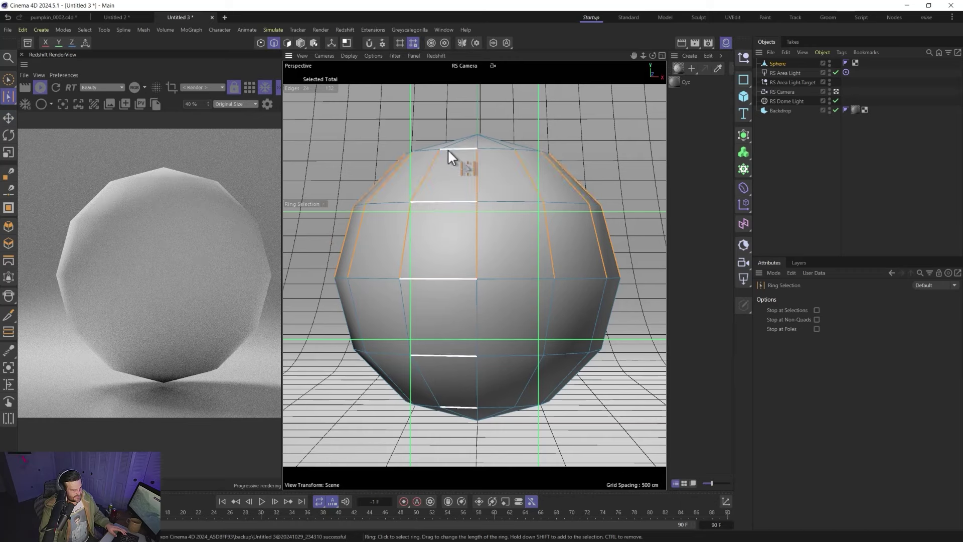
pyautogui.keyDown('shift'); pyautogui.click(447, 145); pyautogui.keyUp('shift')
pyautogui.keyDown('shift'); pyautogui.click(408, 314); pyautogui.keyUp('shift')
pyautogui.keyDown('shift'); pyautogui.click(435, 403); pyautogui.keyUp('shift')
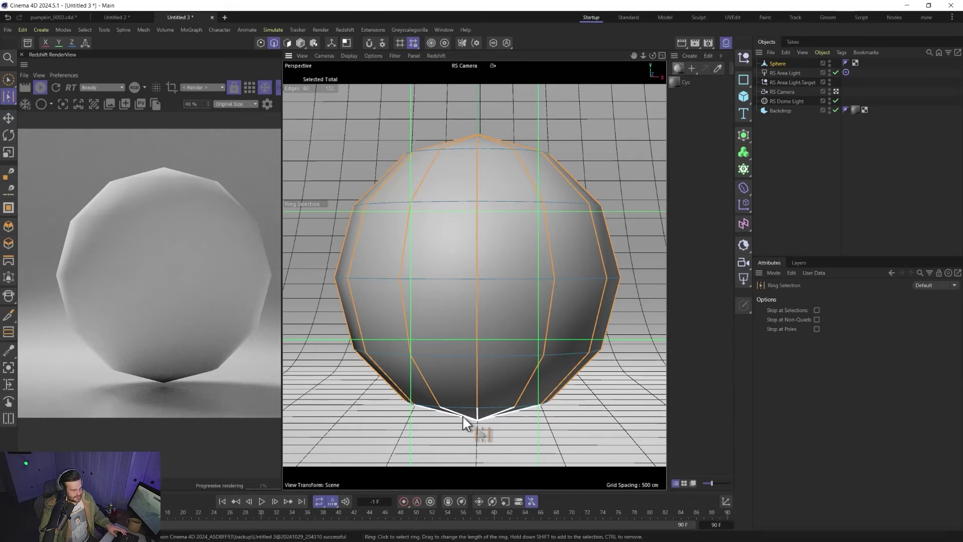
pyautogui.keyDown('shift'); pyautogui.click(462, 413); pyautogui.keyUp('shift')
pyautogui.click(522, 250)
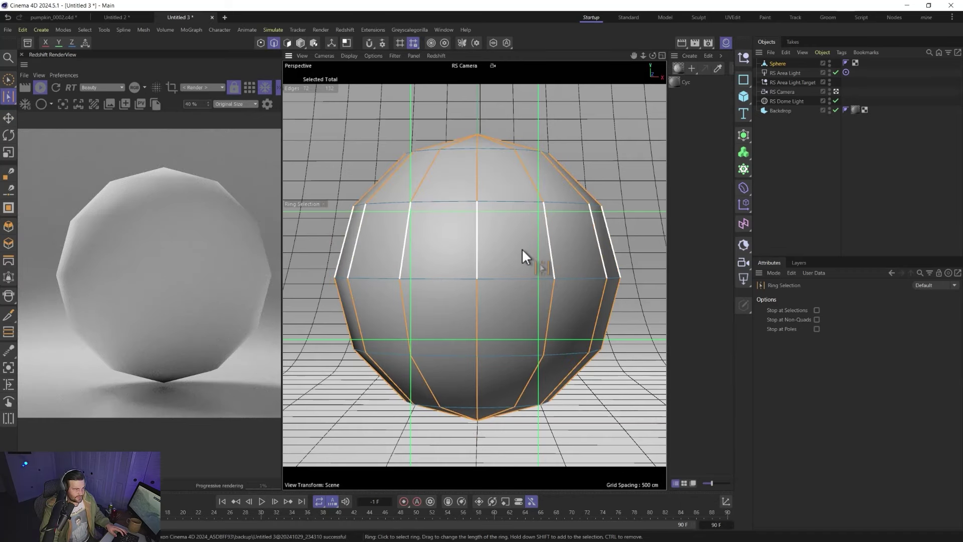
# - Bevel the selected lengthwise edges with a chamfer offset of about 0.44 cm
pyautogui.press('m')
pyautogui.click(544, 110)
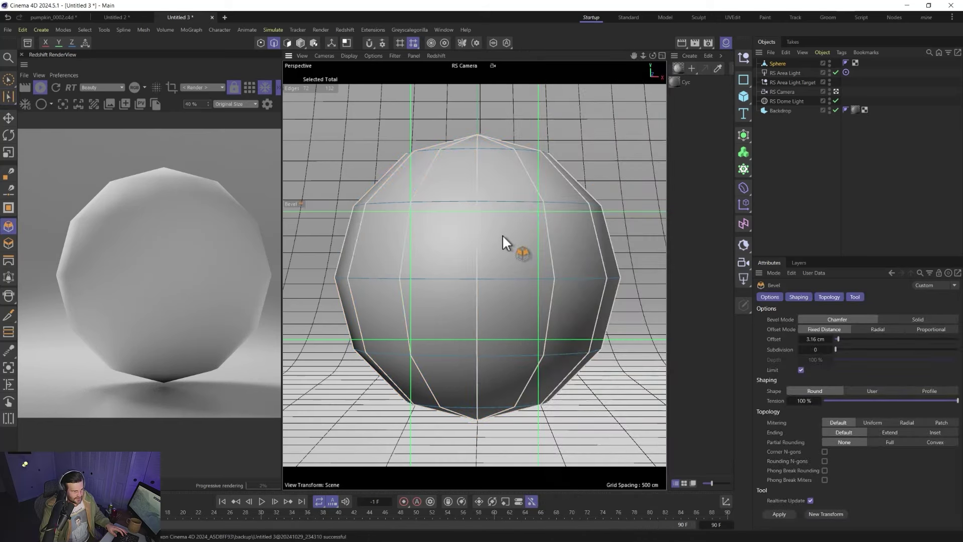
pyautogui.moveTo(502, 233); pyautogui.dragTo(512, 234)
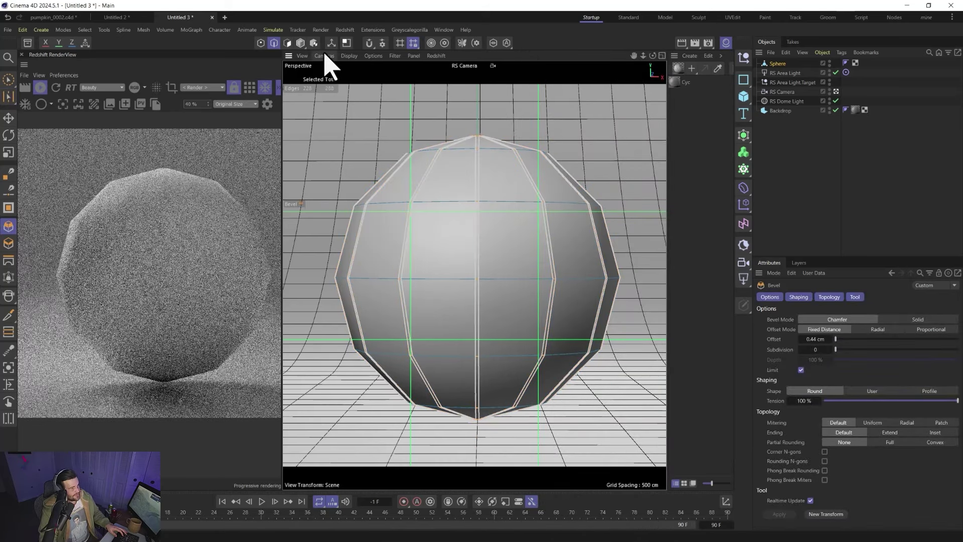
# - Undo the edge bevel from polygon mode and redo it in edge mode
pyautogui.click(288, 42)
pyautogui.click(459, 223)
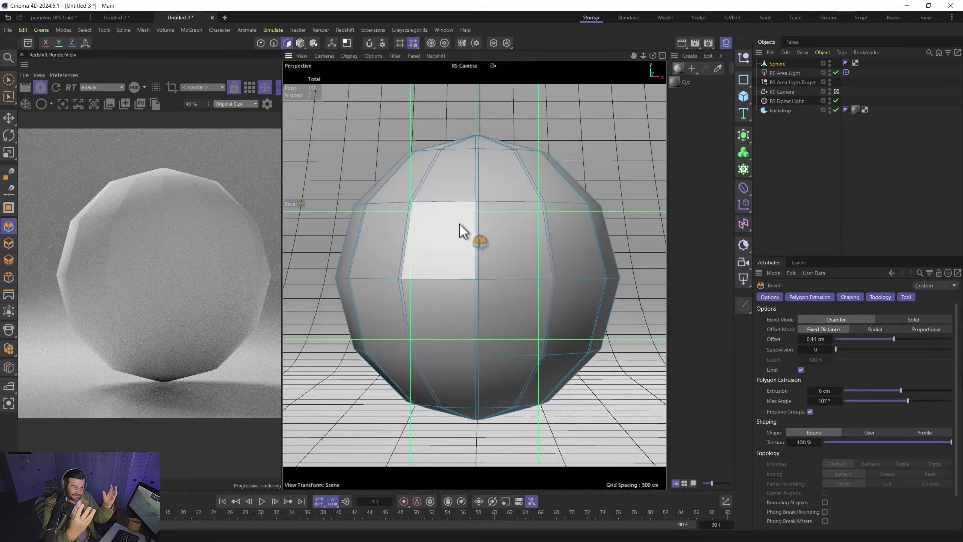
pyautogui.hotkey('ctrl', 'z')
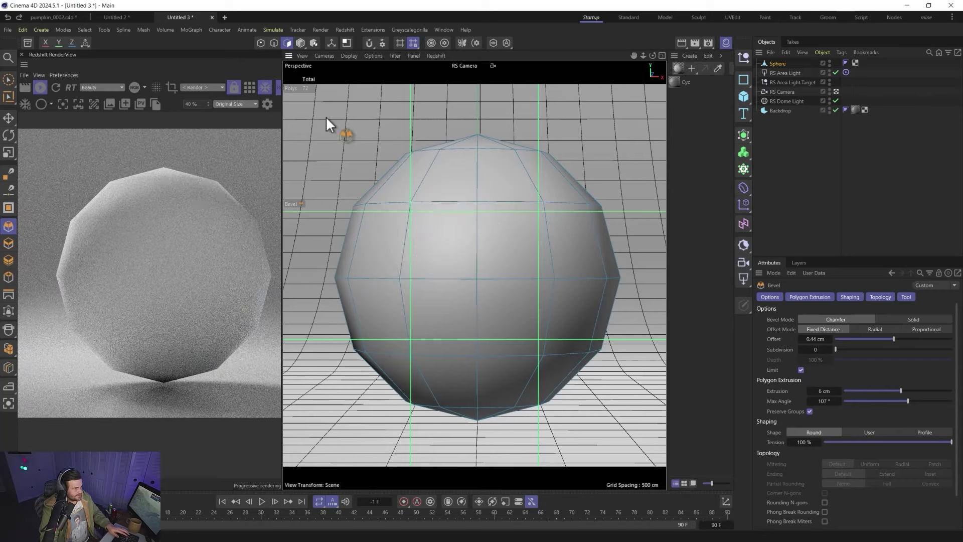
pyautogui.click(274, 43)
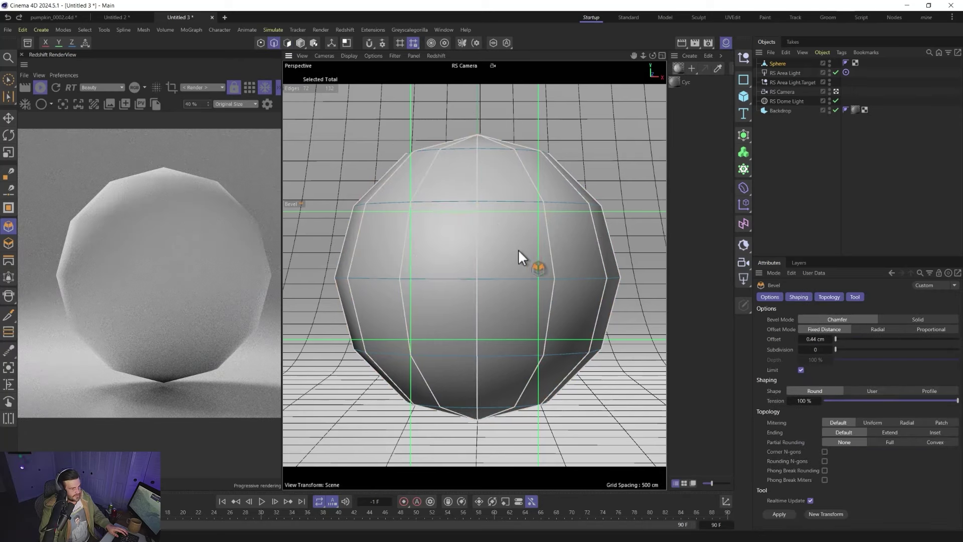
pyautogui.click(19, 17)
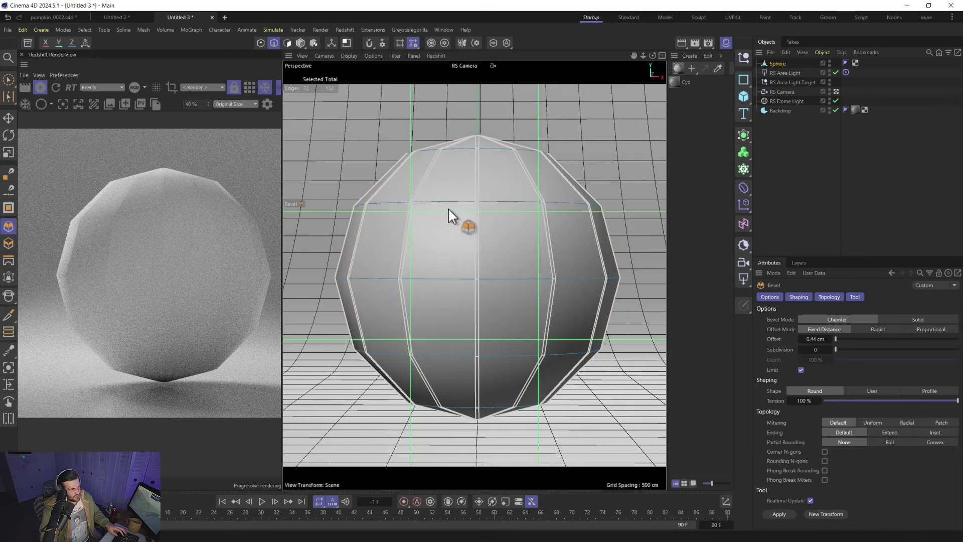
# - Convert the bevelled edge selection to polygons and invert it to select the wide panels between the thin strips
pyautogui.click(288, 43)
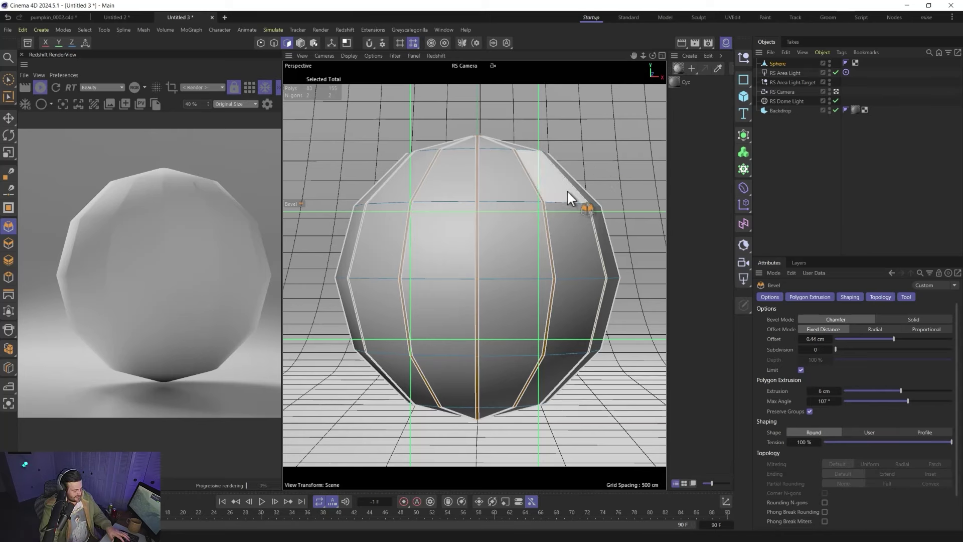
pyautogui.press('u')
pyautogui.press('i')
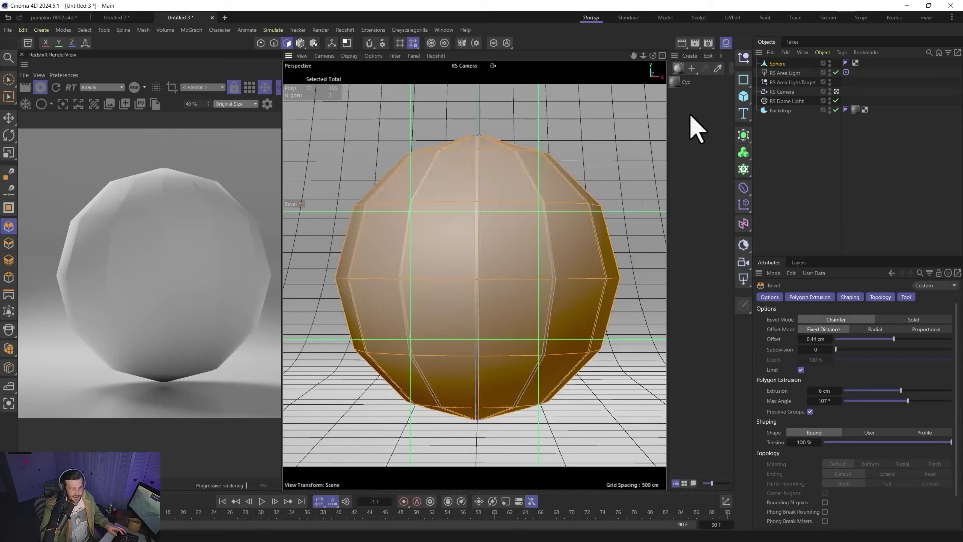
# - Try bevelling the selected wide panels freehand by about 0.68 cm, and undo it
pyautogui.rightClick(557, 204)
pyautogui.click(577, 126)
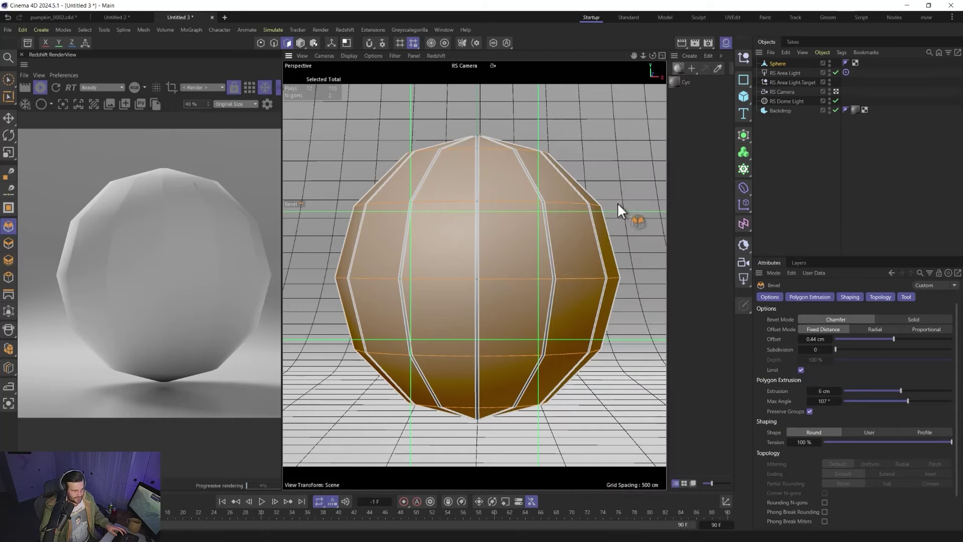
pyautogui.moveTo(612, 187); pyautogui.dragTo(632, 186)
pyautogui.hotkey('ctrl', 'z')
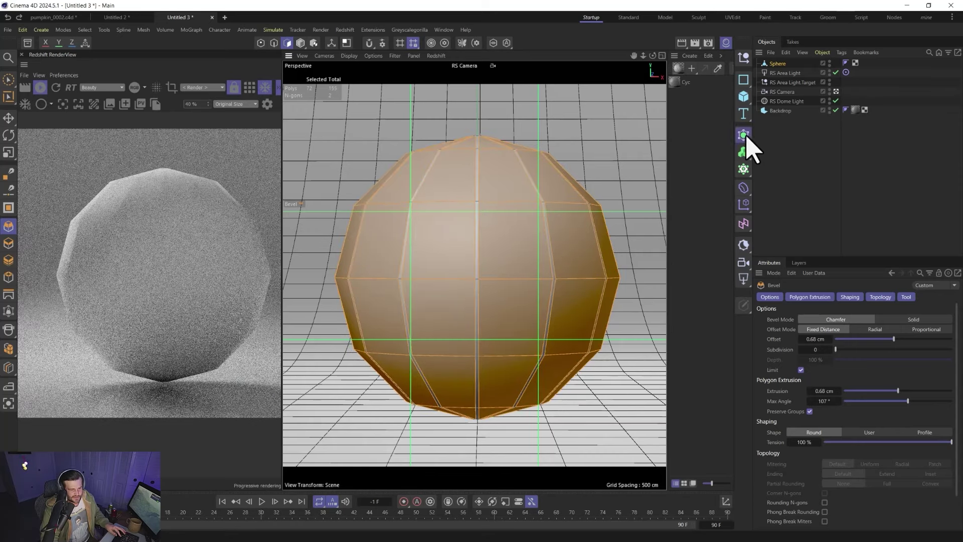
# - Place the sphere under a Subdivision Surface and compare it with smoothing switched off and on
pyautogui.keyDown('alt'); pyautogui.click(744, 150); pyautogui.keyUp('alt')
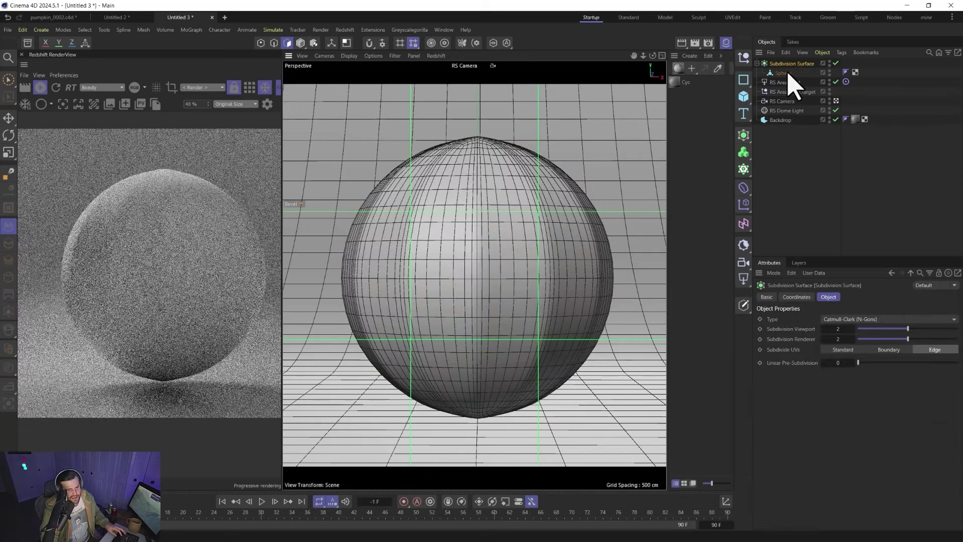
pyautogui.click(785, 73)
pyautogui.press('q')
pyautogui.press('q')
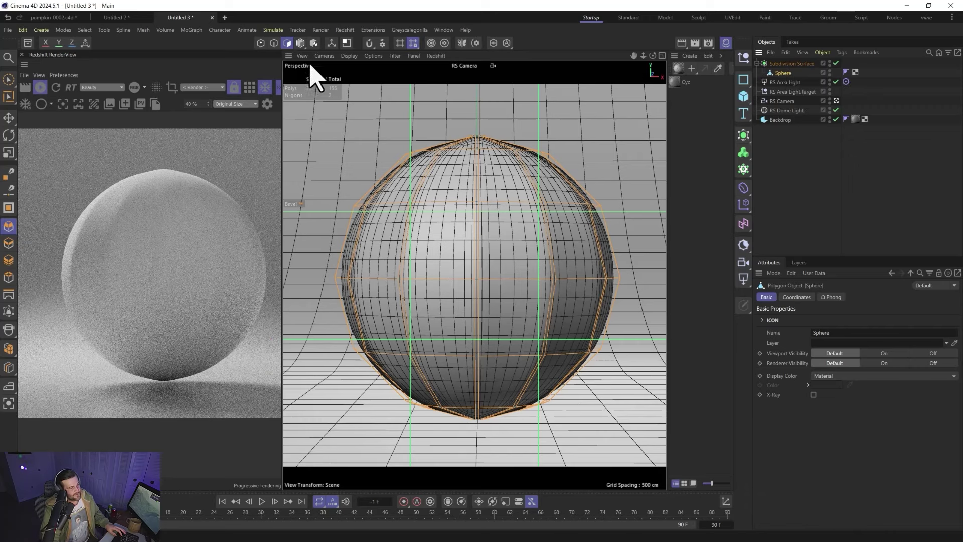
pyautogui.press('q')
pyautogui.press('q')
# - Set the viewport display to Quick Shading without lines and check the sphere with smoothing off and on
pyautogui.click(349, 55)
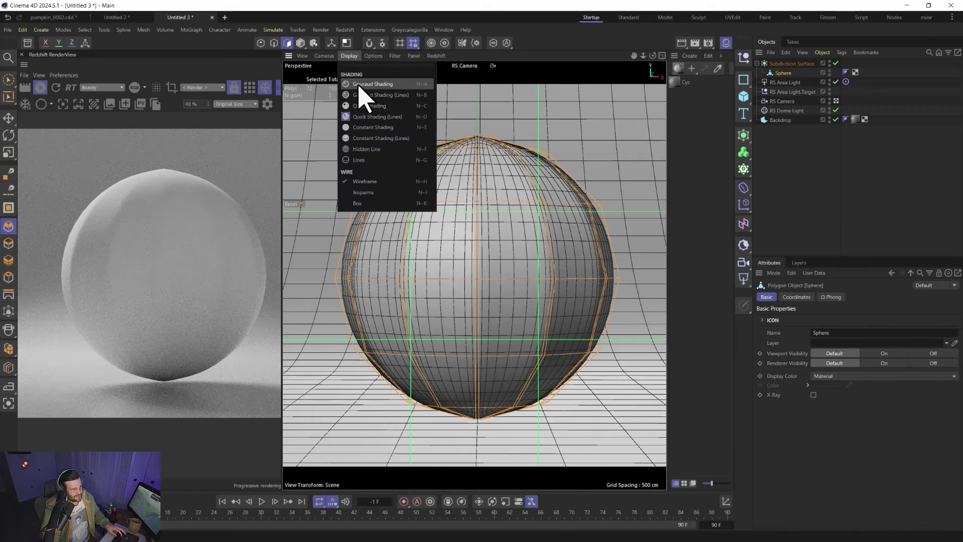
pyautogui.click(362, 105)
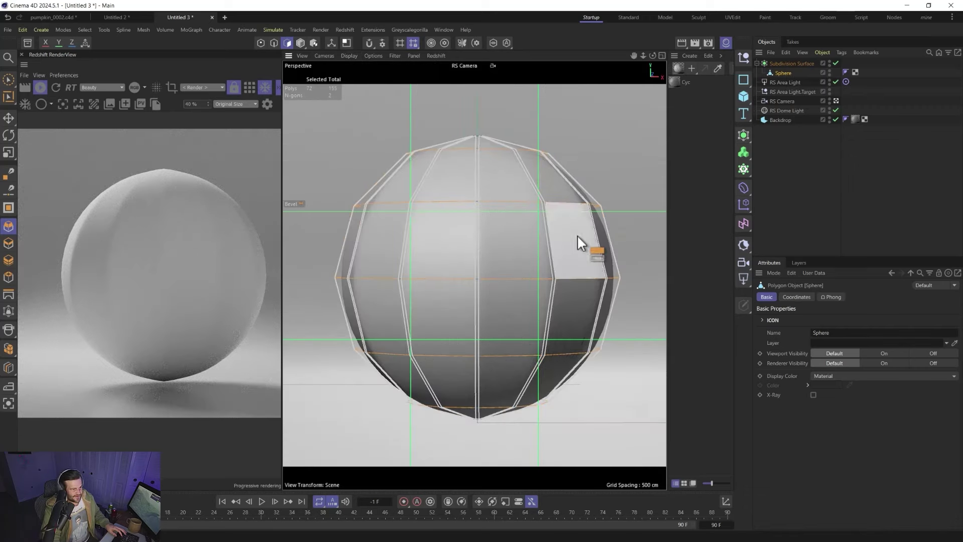
pyautogui.press('q')
pyautogui.press('q')
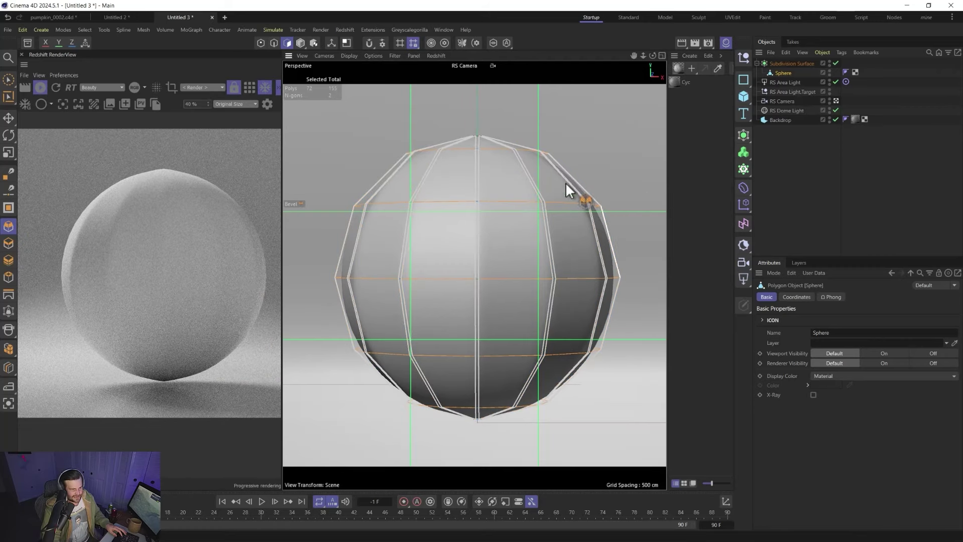
# - Try a freehand bevel of about 0.76 cm on the selected panels, compare it unsmoothed, and undo it
pyautogui.moveTo(607, 190)
pyautogui.mouseDown()
pyautogui.moveTo(637, 190)
pyautogui.moveTo(613, 197)
pyautogui.mouseUp()
pyautogui.press('q')
pyautogui.press('q')
pyautogui.hotkey('ctrl', 'z')
# - Bevel the selected wide panels with a 1.3 cm offset and a 6 cm polygon extrusion to form pumpkin ribs
pyautogui.rightClick(513, 181)
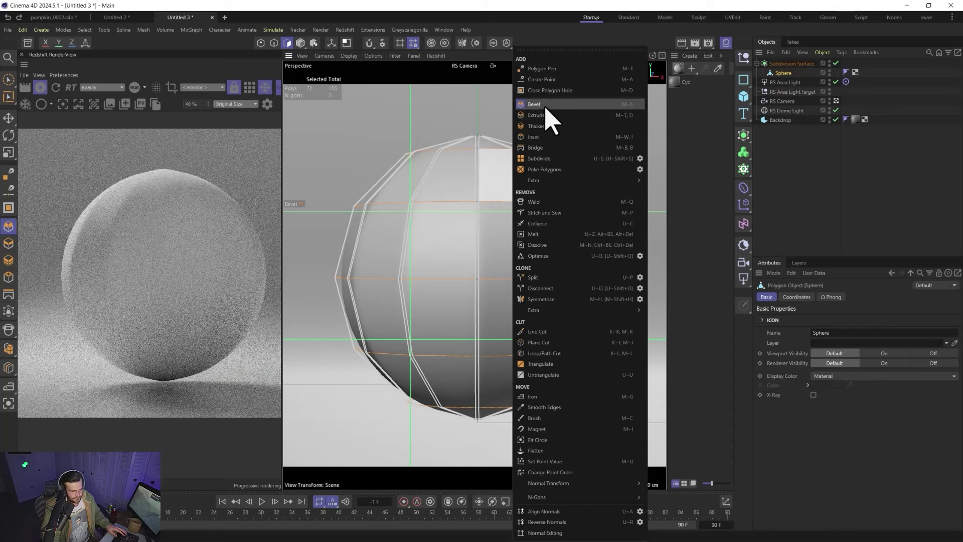
pyautogui.click(544, 105)
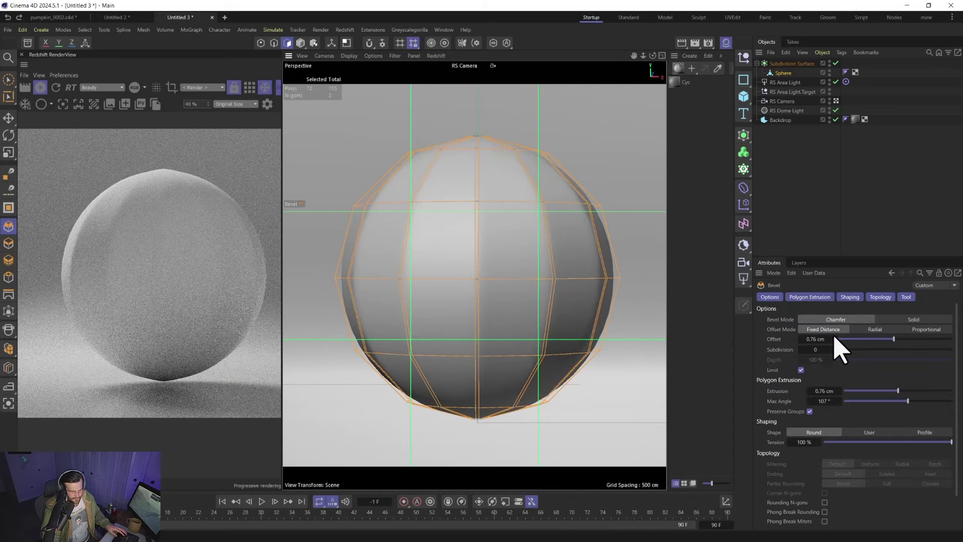
pyautogui.click(894, 340)
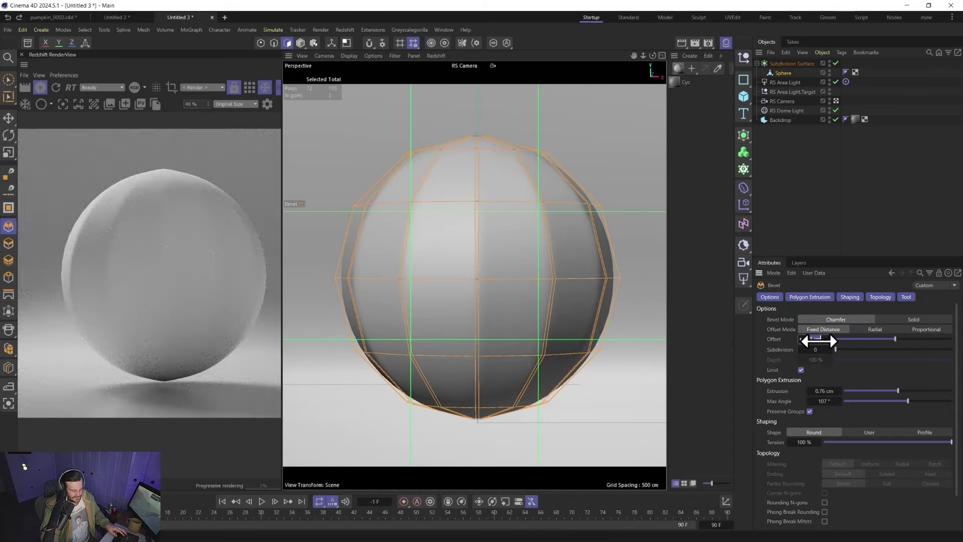
pyautogui.click(818, 341)
pyautogui.write('1.3')
pyautogui.press('Return')
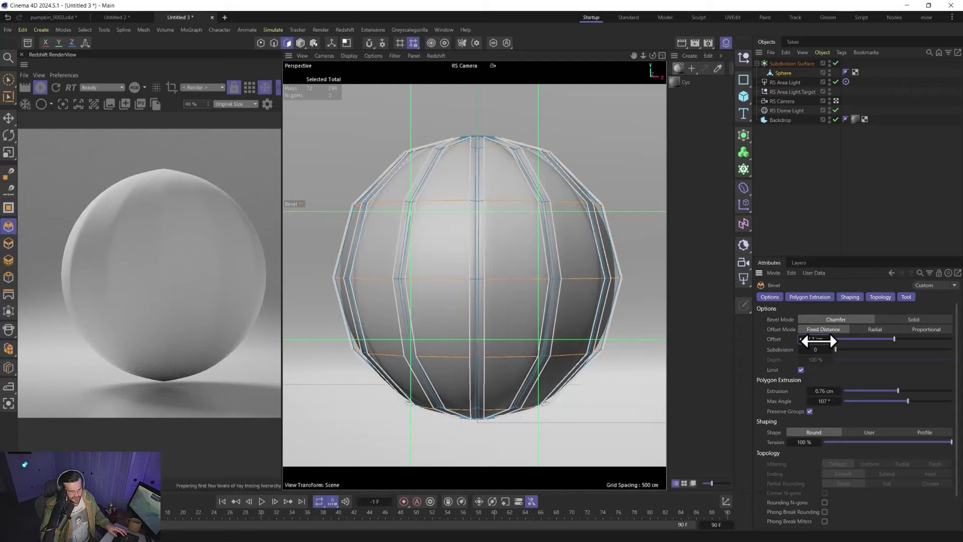
pyautogui.moveTo(900, 390); pyautogui.dragTo(903, 392)
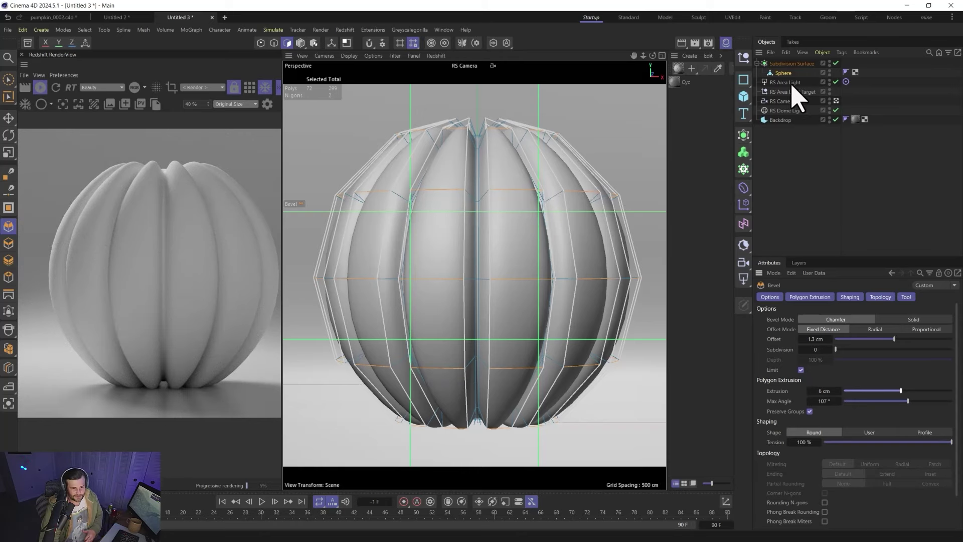
# - Select the ring of topmost points on the ribbed sphere in the Front view, including hidden points
pyautogui.click(260, 42)
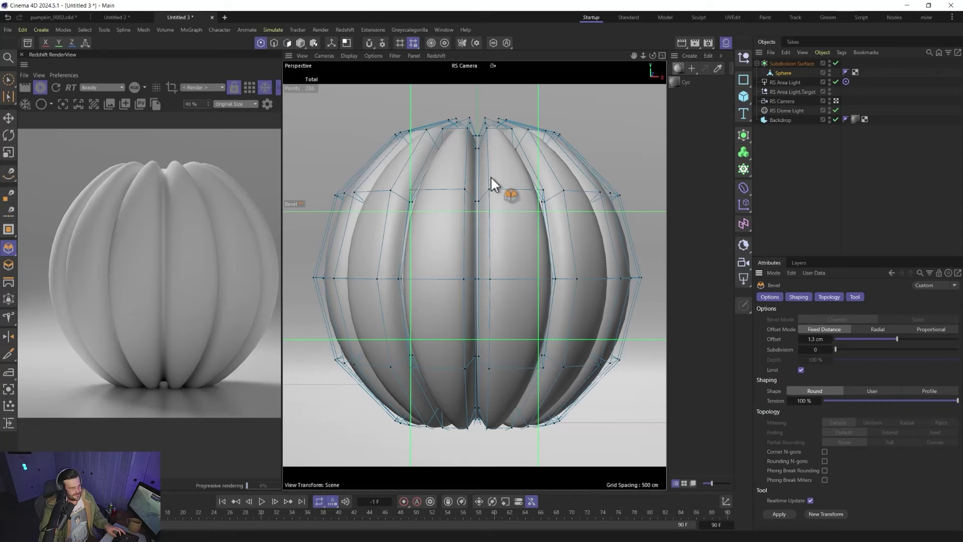
pyautogui.middleClick(469, 182)
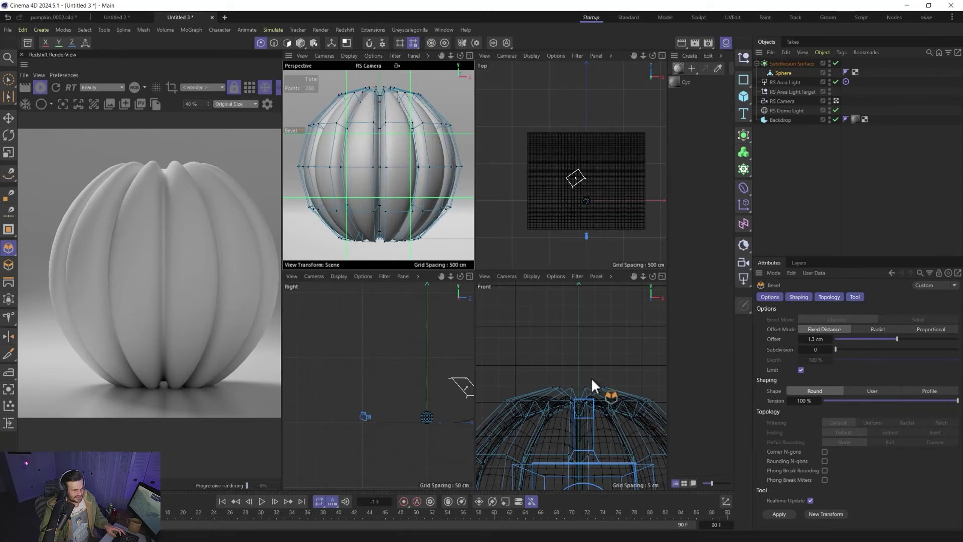
pyautogui.scroll(3, 561, 331)
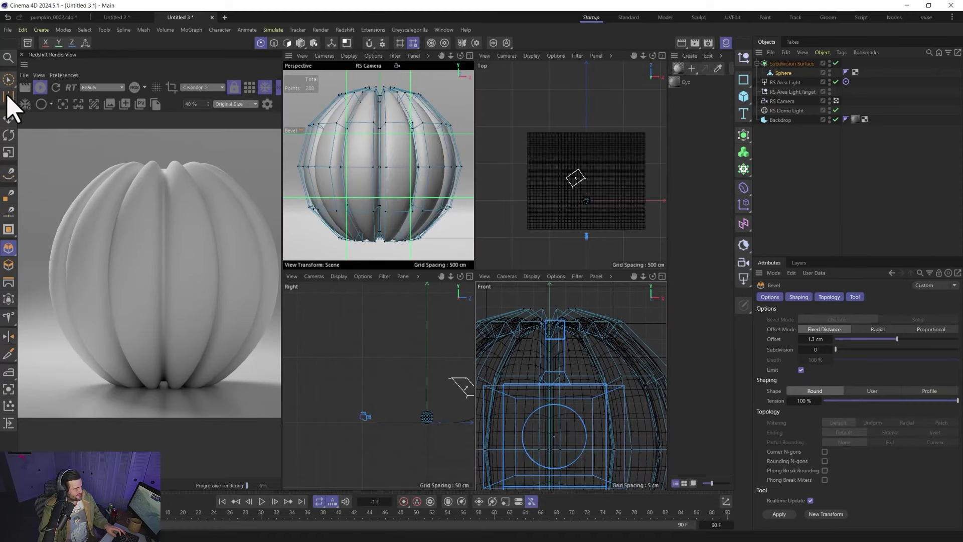
pyautogui.moveTo(9, 79); pyautogui.dragTo(39, 112)
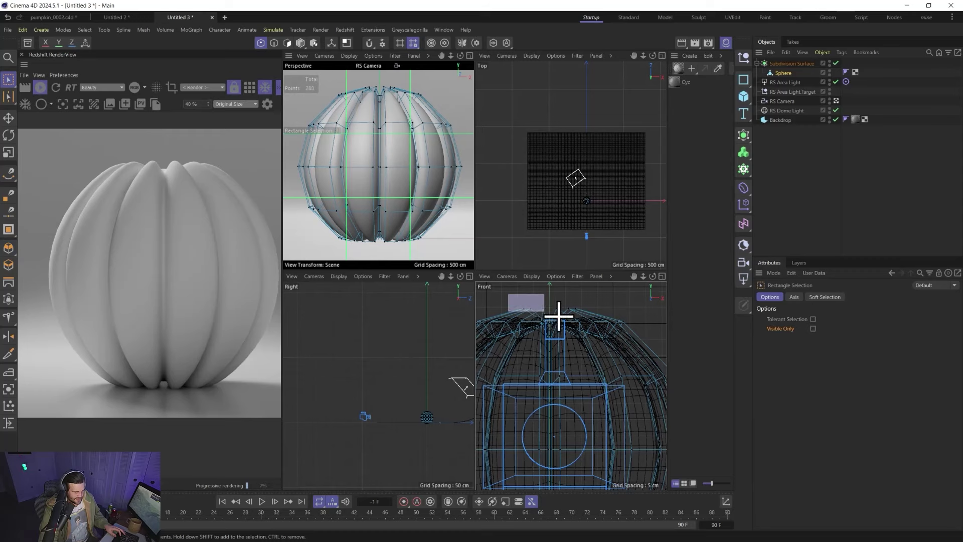
pyautogui.moveTo(558, 316); pyautogui.dragTo(605, 318)
# - Lower the selected top ring of points slightly to flatten the crown of the pumpkin
pyautogui.press('r')
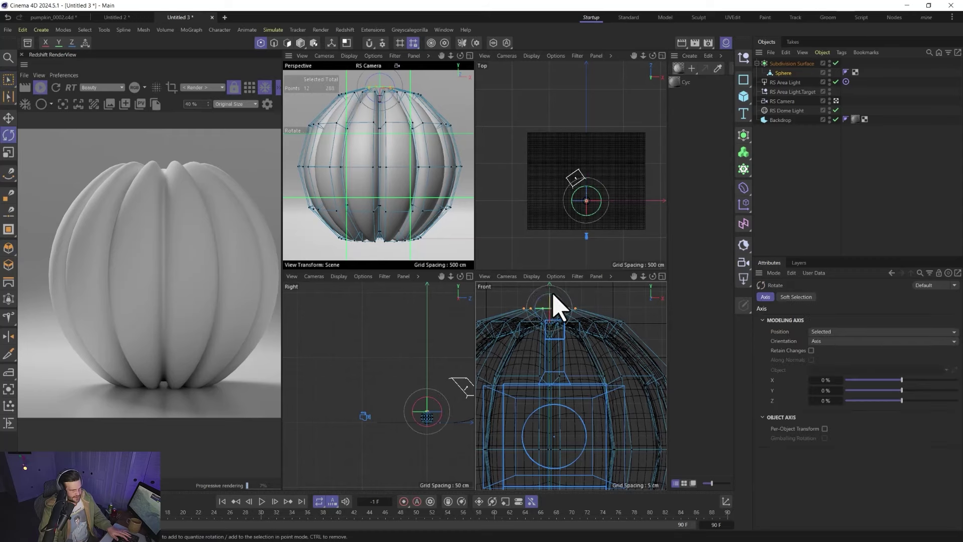
pyautogui.press('e')
pyautogui.moveTo(550, 296); pyautogui.dragTo(552, 307)
pyautogui.press('t')
pyautogui.scroll(3, 375, 165)
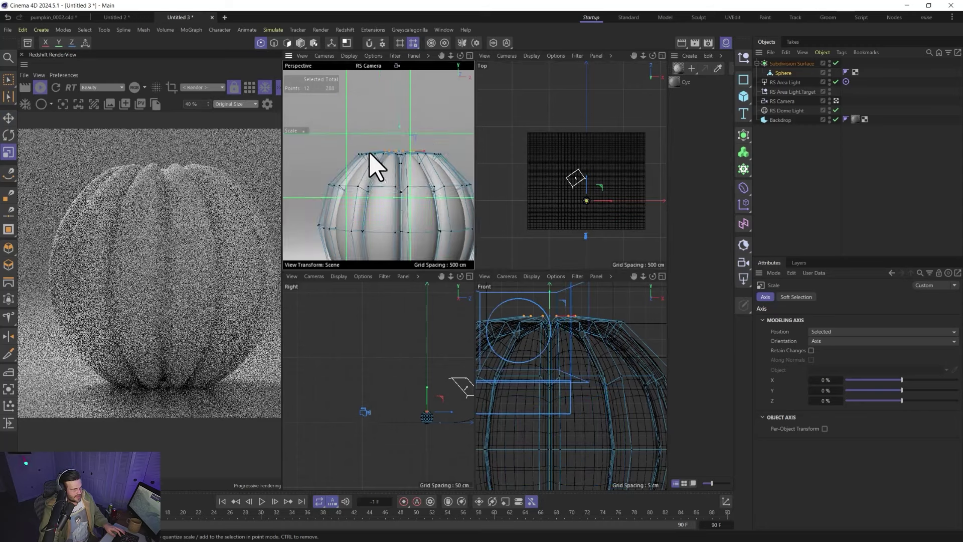
# - Scale the selected top points outward to widen the pumpkin's upper opening and check the shape through the render camera
pyautogui.keyDown('alt'); pyautogui.moveTo(369, 153); pyautogui.dragTo(426, 210); pyautogui.keyUp('alt')
pyautogui.keyDown('alt'); pyautogui.moveTo(395, 159); pyautogui.dragTo(363, 69, button='middle'); pyautogui.keyUp('alt')
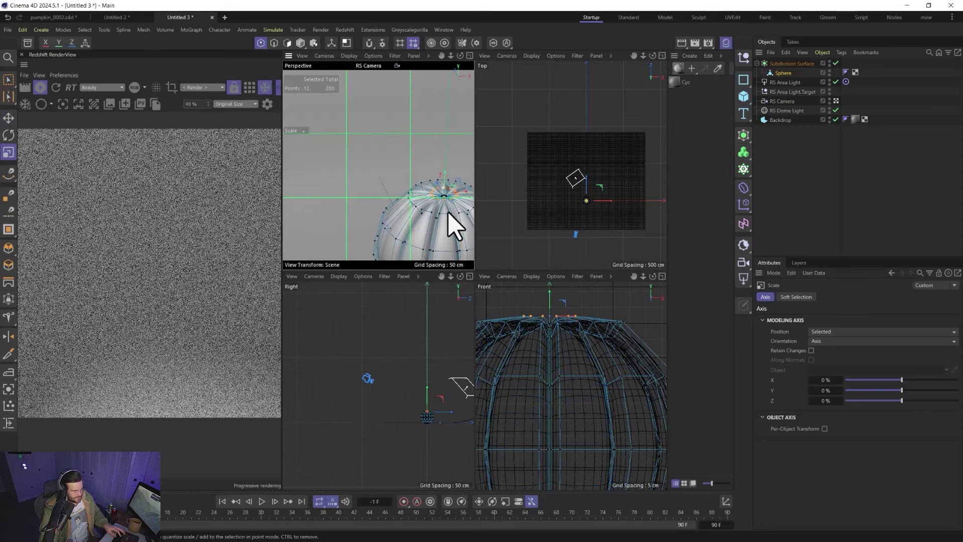
pyautogui.scroll(4, 447, 210)
pyautogui.moveTo(434, 202); pyautogui.dragTo(487, 186)
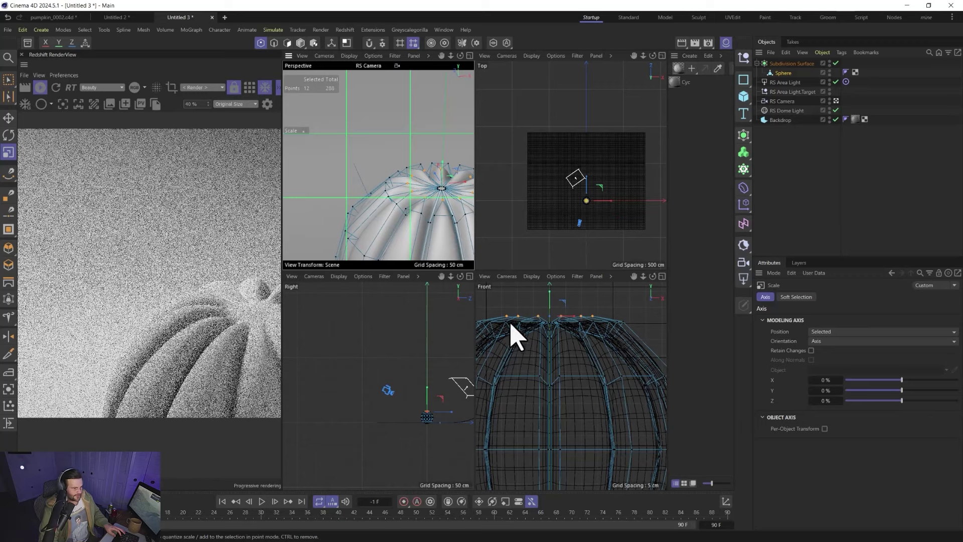
pyautogui.keyDown('alt'); pyautogui.moveTo(401, 201); pyautogui.dragTo(383, 168, button='middle'); pyautogui.keyUp('alt')
pyautogui.middleClick(389, 175)
pyautogui.keyDown('alt'); pyautogui.moveTo(482, 308); pyautogui.dragTo(421, 233, button='middle'); pyautogui.keyUp('alt')
pyautogui.keyDown('alt'); pyautogui.moveTo(473, 260); pyautogui.dragTo(448, 219); pyautogui.keyUp('alt')
pyautogui.scroll(-6, 454, 231)
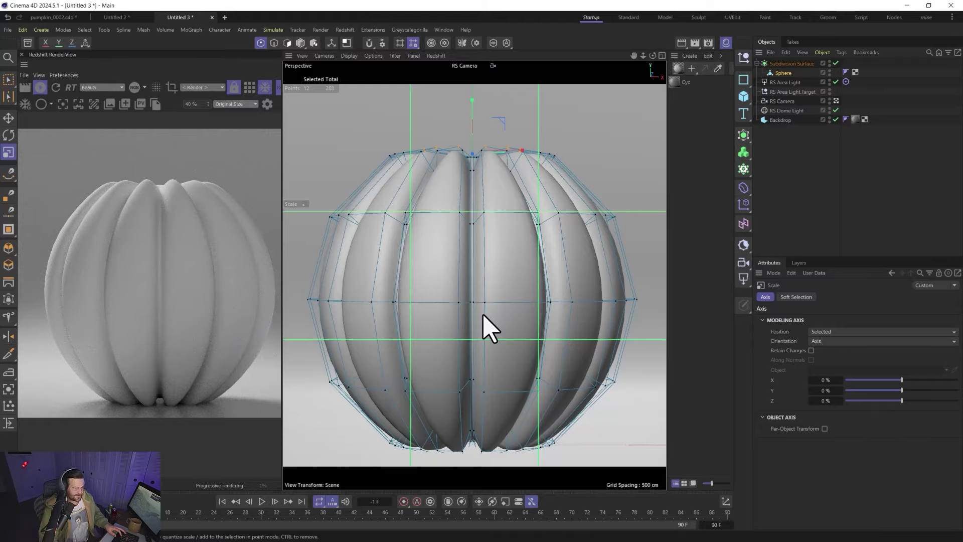
pyautogui.scroll(-3, 473, 262)
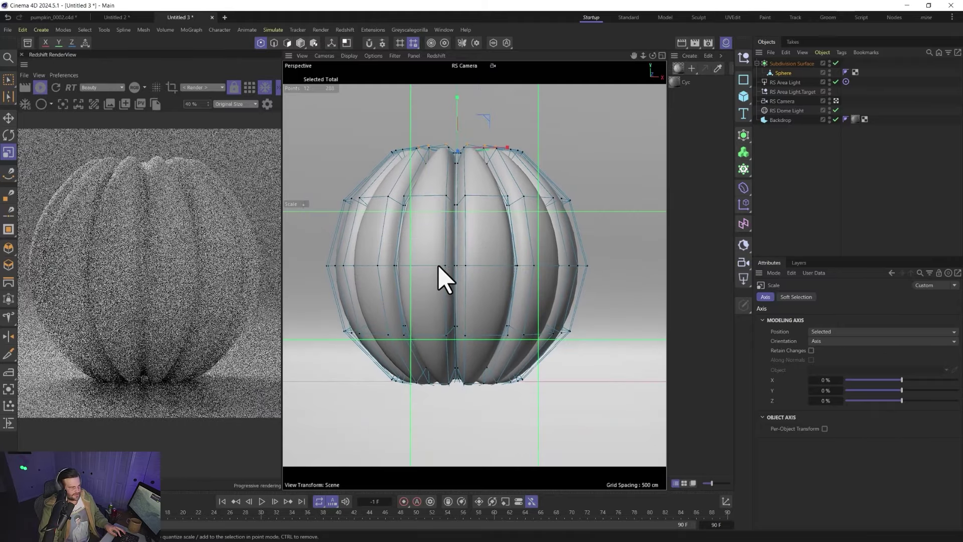
pyautogui.scroll(3, 450, 301)
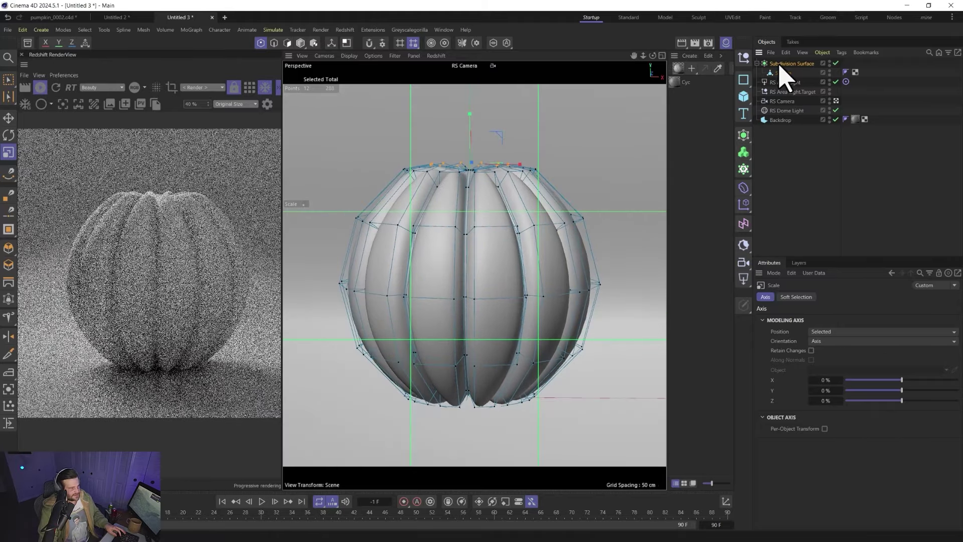
# - Merge the Subdivision Surface and its Sphere into a separate polygon copy with Connect Objects, keeping the originals
pyautogui.click(781, 65)
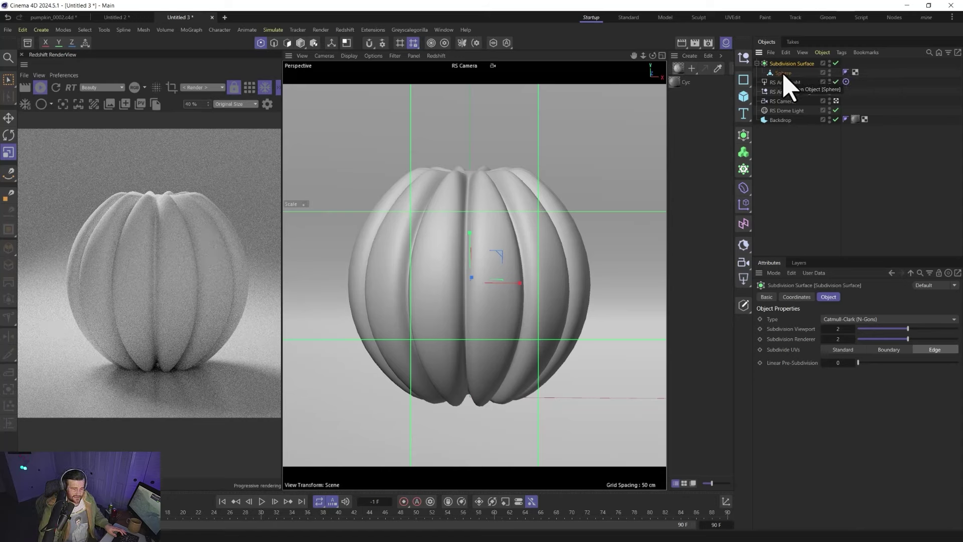
pyautogui.keyDown('ctrl'); pyautogui.click(781, 73); pyautogui.keyUp('ctrl')
pyautogui.rightClick(781, 74)
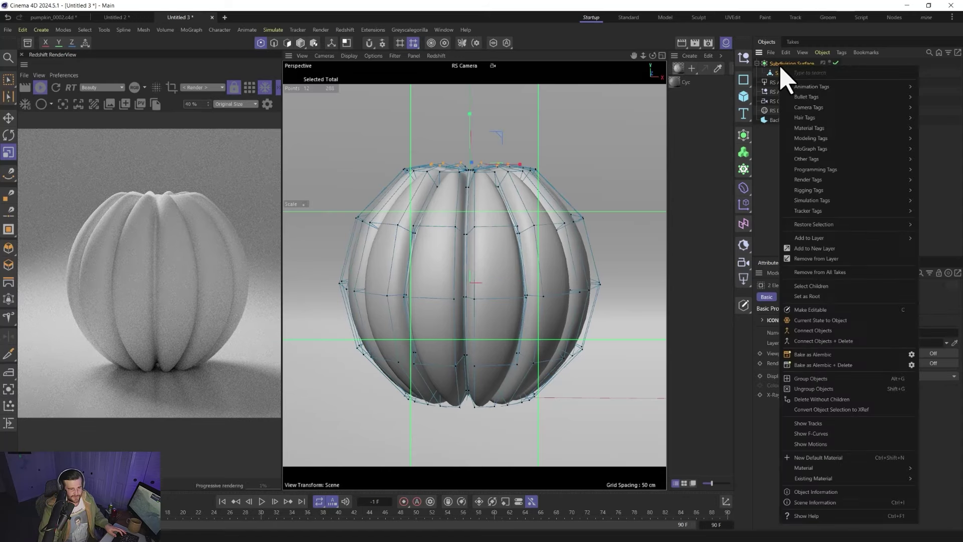
pyautogui.click(796, 330)
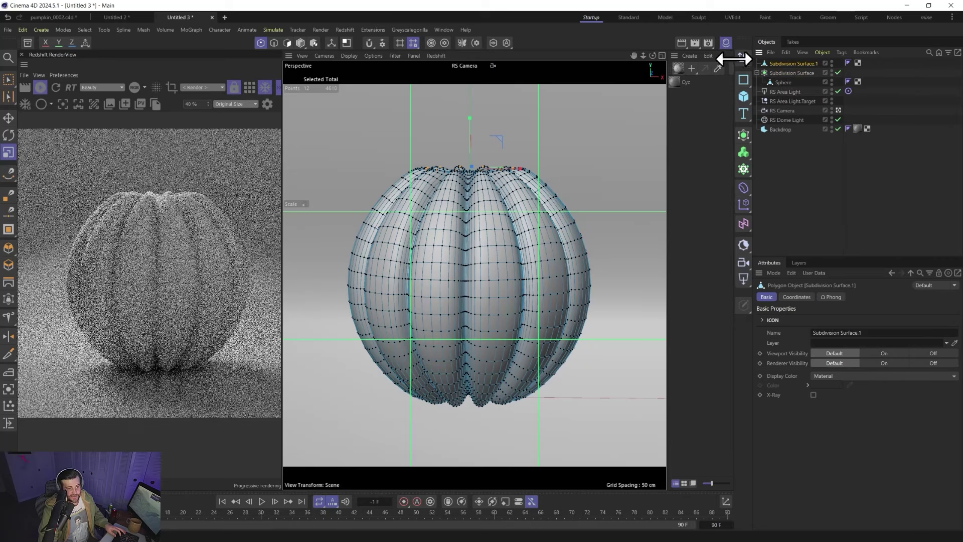
# - Create a hidden null named BASE at the end of the object list and place the original Subdivision Surface in it
pyautogui.click(744, 58)
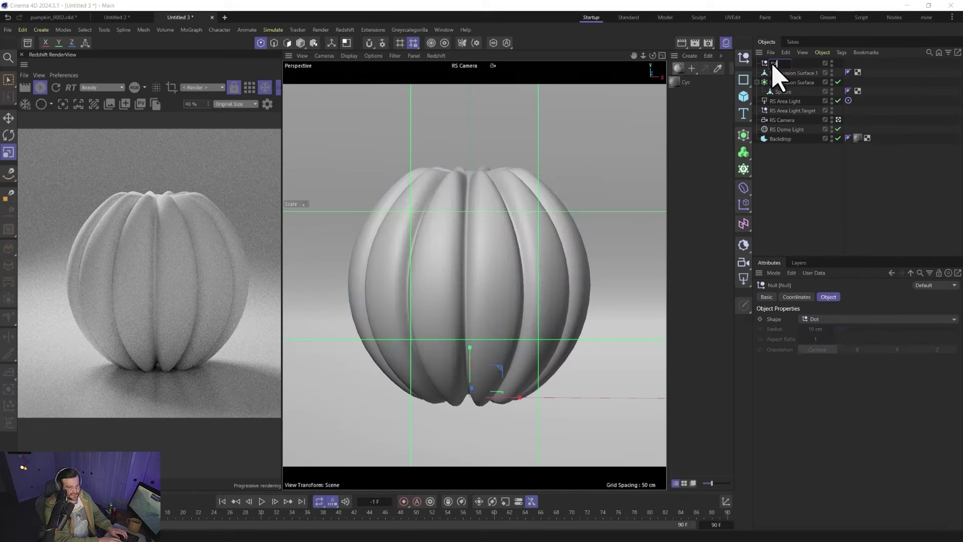
pyautogui.moveTo(772, 64); pyautogui.dragTo(774, 149)
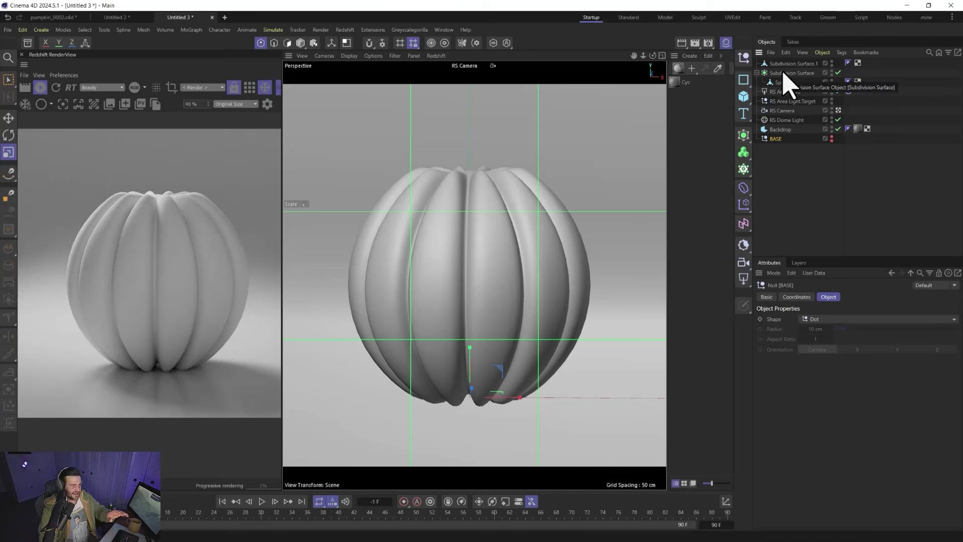
pyautogui.moveTo(783, 74); pyautogui.dragTo(776, 139)
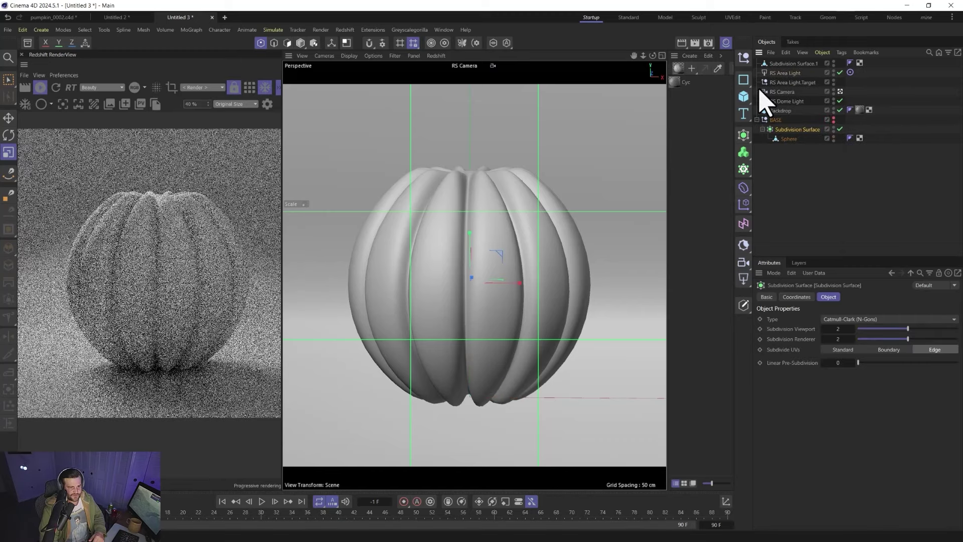
# - Switch to Model mode with the merged pumpkin mesh selected, try moving it aside, and undo the move
pyautogui.click(782, 66)
pyautogui.press('e')
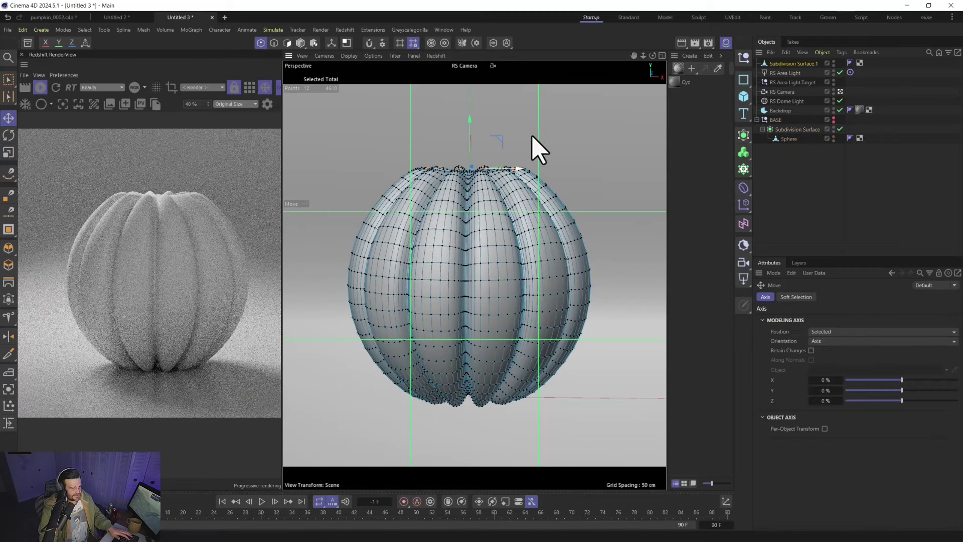
pyautogui.click(301, 43)
pyautogui.moveTo(510, 243); pyautogui.dragTo(561, 228)
pyautogui.hotkey('ctrl', 'z')
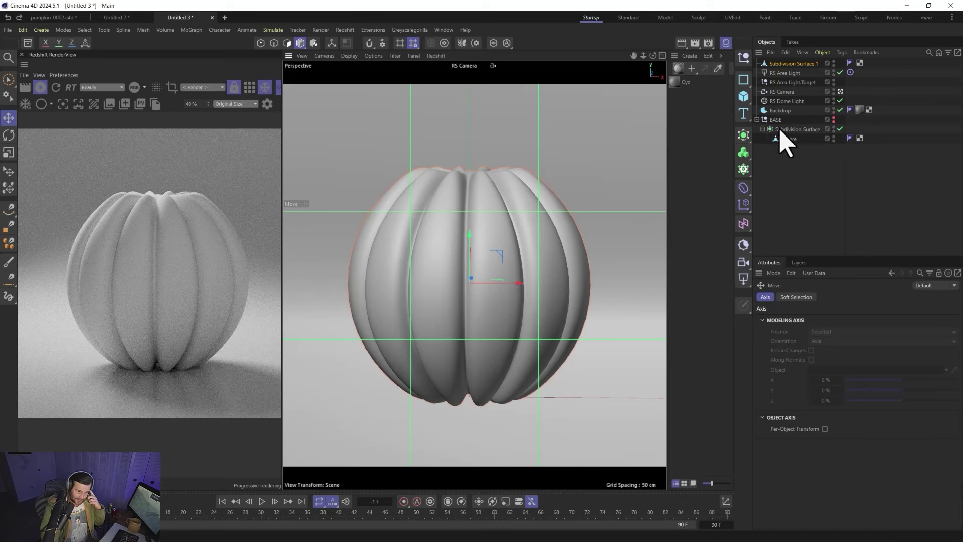
# - Collapse the BASE group and rename the merged pumpkin mesh Pumpy
pyautogui.click(757, 120)
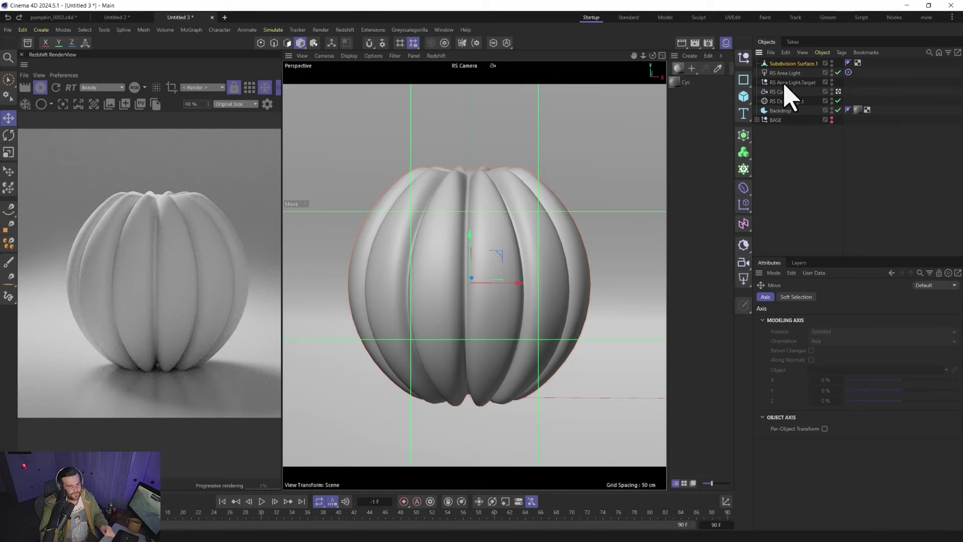
pyautogui.doubleClick(786, 64)
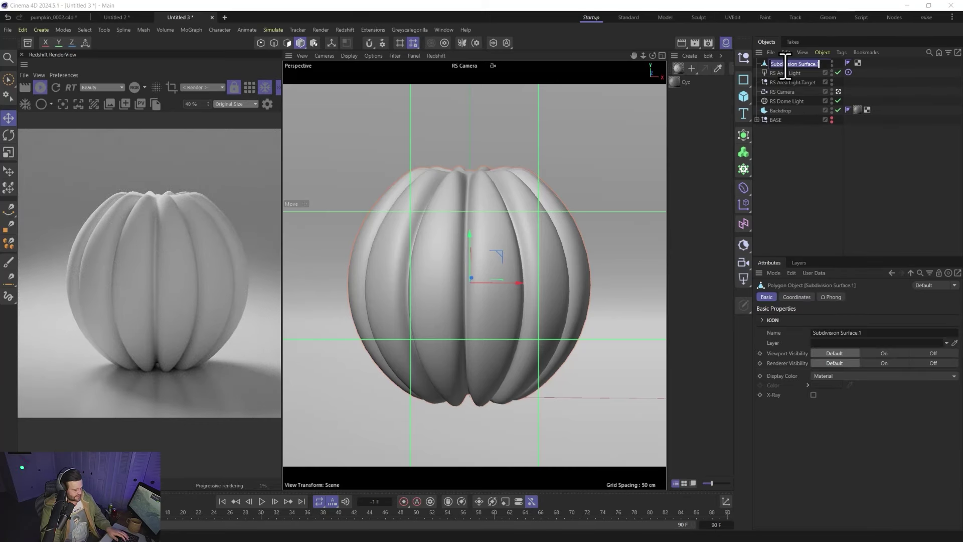
pyautogui.write('Pumpy')
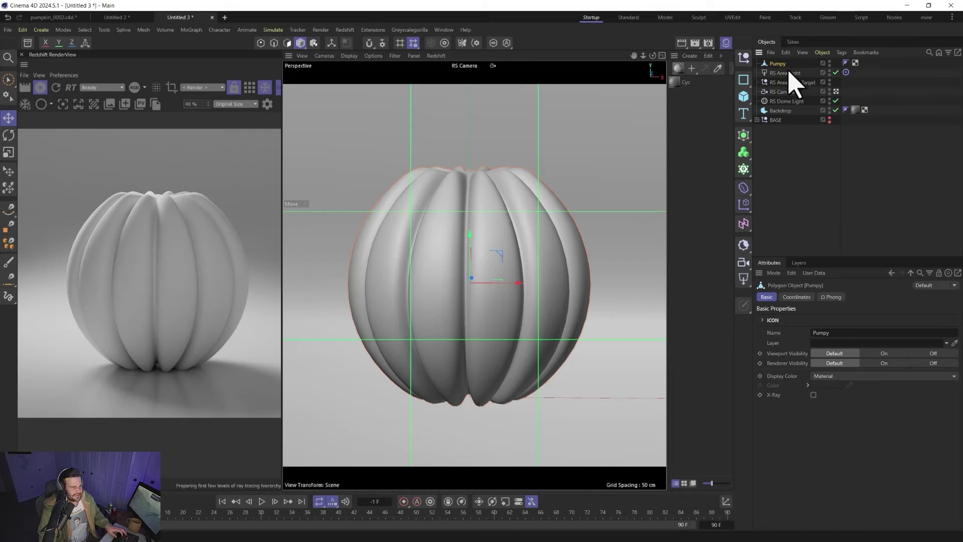
pyautogui.press('Return')
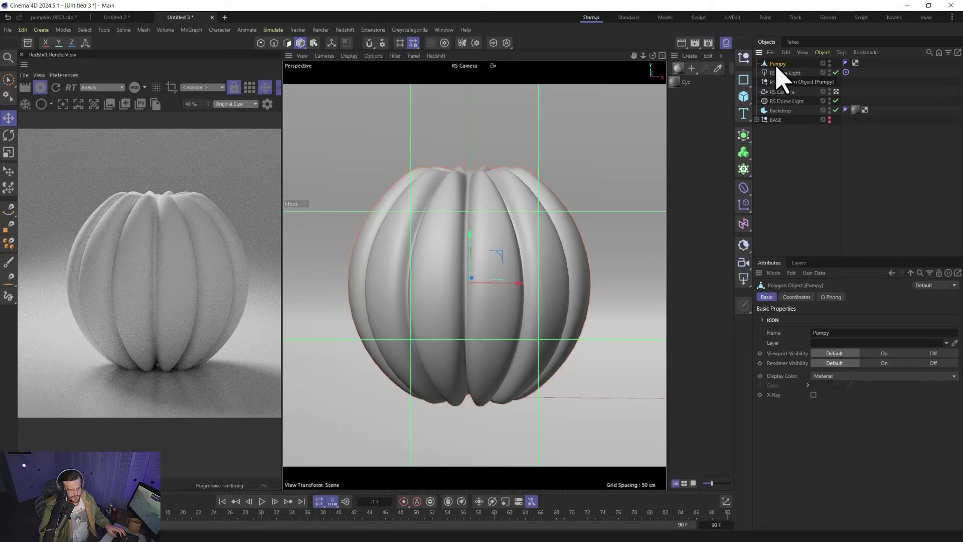
# - Add a Bulge deformer under Pumpy, fitted to it along +Y, and raise its strength to 39%
pyautogui.click(745, 187)
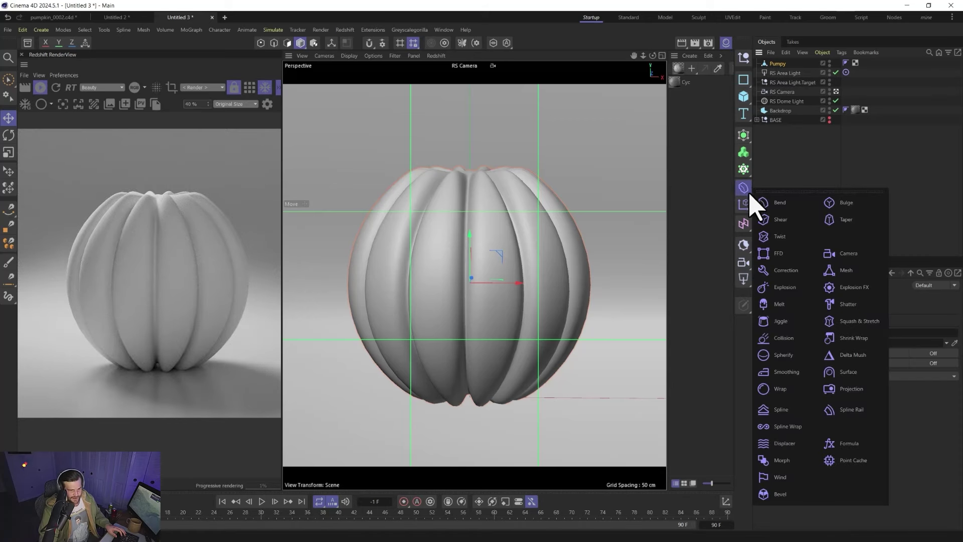
pyautogui.keyDown('shift'); pyautogui.click(847, 203); pyautogui.keyUp('shift')
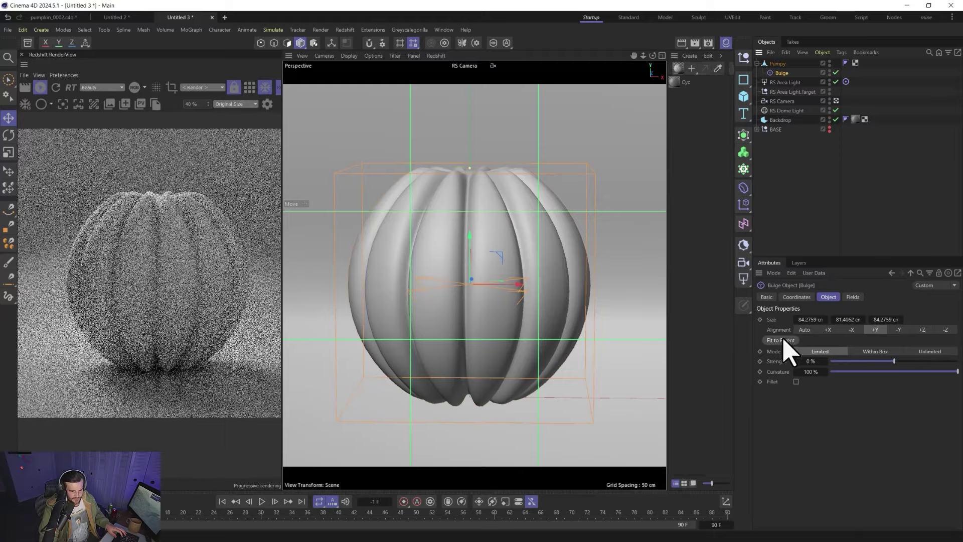
pyautogui.moveTo(903, 364)
pyautogui.mouseDown()
pyautogui.moveTo(922, 362)
pyautogui.moveTo(897, 376)
pyautogui.mouseUp()
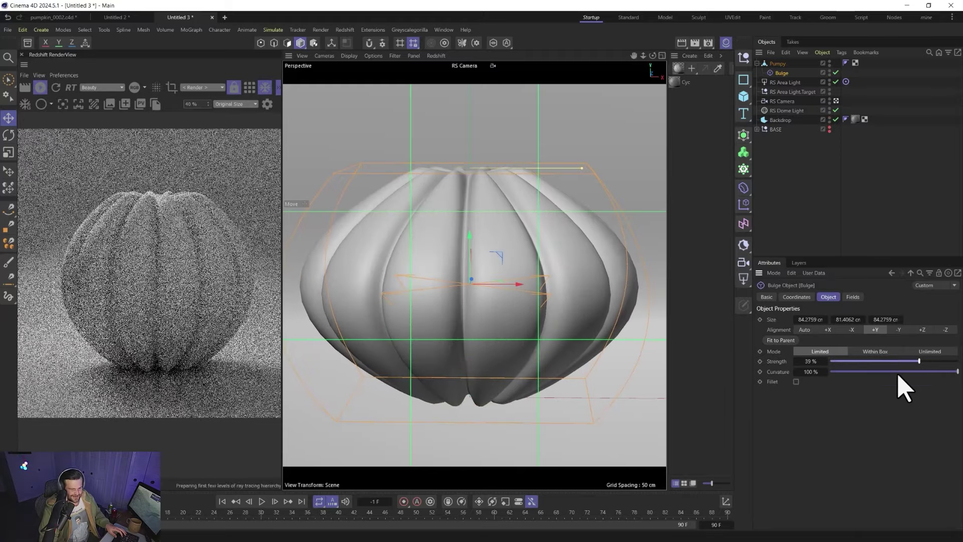
# - Try the bulge with Fillet on and a strength of -37%, and settle on 25% strength with Fillet off
pyautogui.click(796, 381)
pyautogui.moveTo(920, 361); pyautogui.dragTo(871, 362)
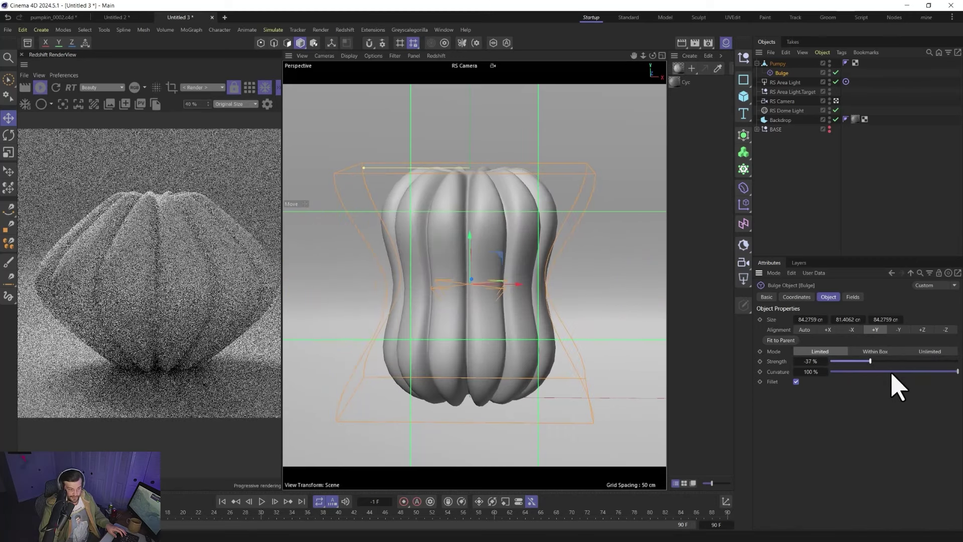
pyautogui.moveTo(955, 371)
pyautogui.mouseDown()
pyautogui.moveTo(888, 373)
pyautogui.moveTo(959, 373)
pyautogui.mouseUp()
pyautogui.moveTo(874, 362); pyautogui.dragTo(910, 360)
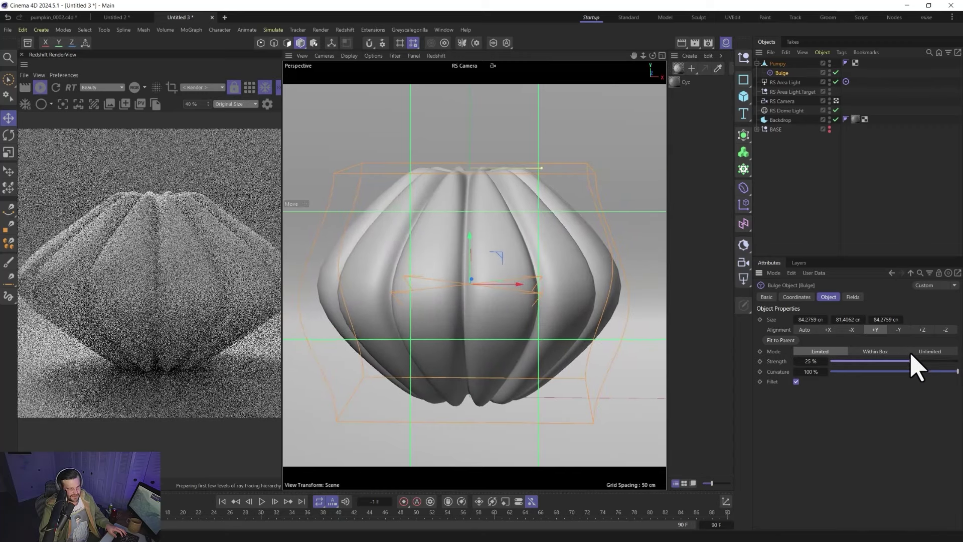
pyautogui.click(796, 382)
# - Move the Bulge deformer down so the widest part sits in the pumpkin's lower half
pyautogui.click(778, 83)
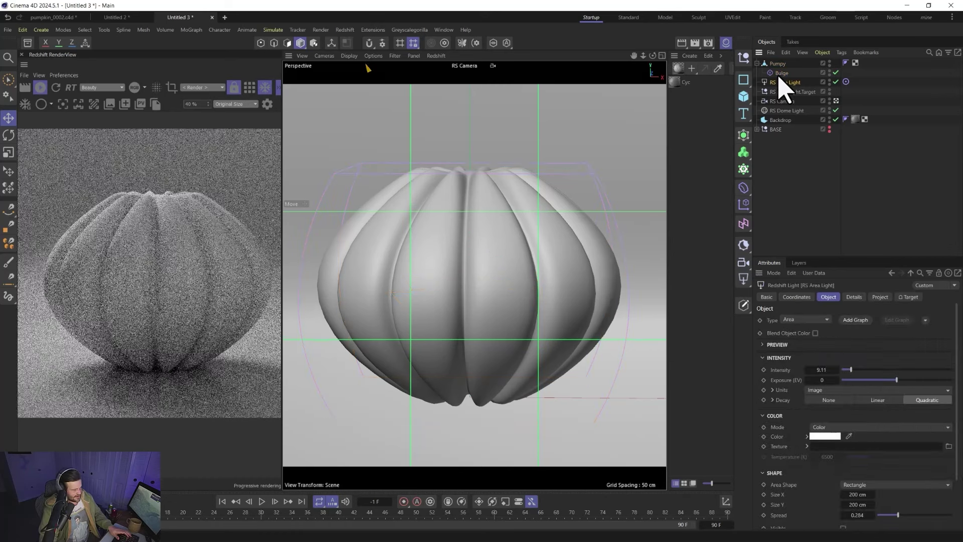
pyautogui.click(778, 75)
pyautogui.press('e')
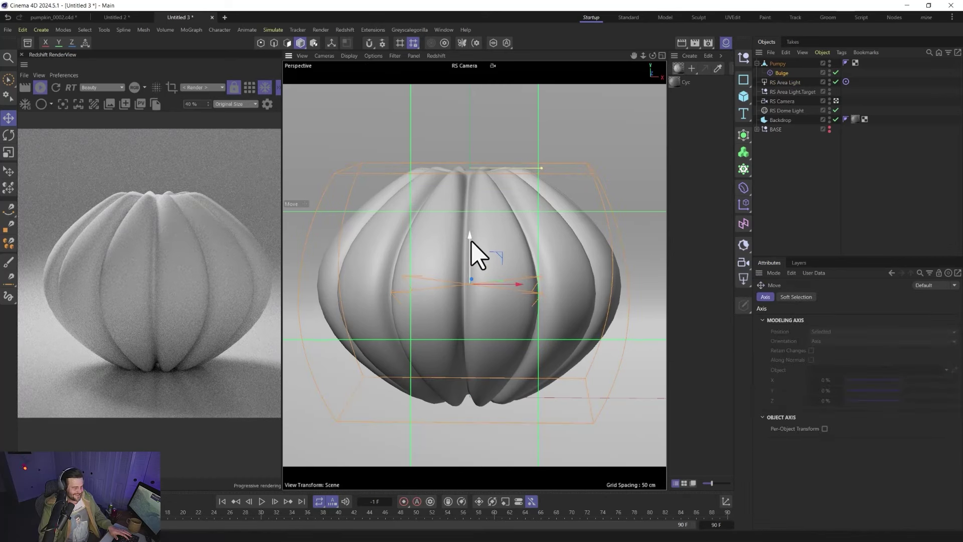
pyautogui.moveTo(474, 246); pyautogui.dragTo(468, 294)
# - Scale the Bulge deformer up uniformly to about 103.6 × 100.1 × 103.6 cm and show its object properties
pyautogui.press('t')
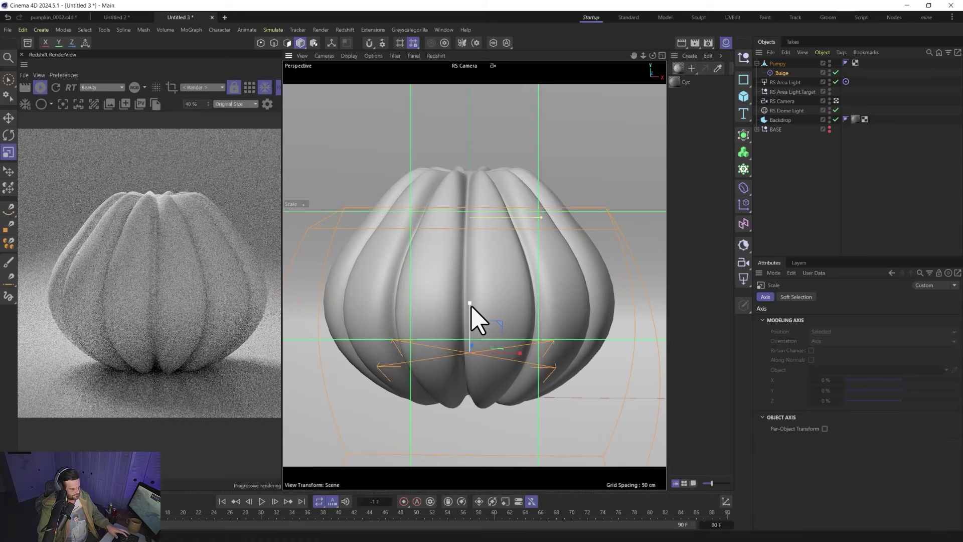
pyautogui.press('e')
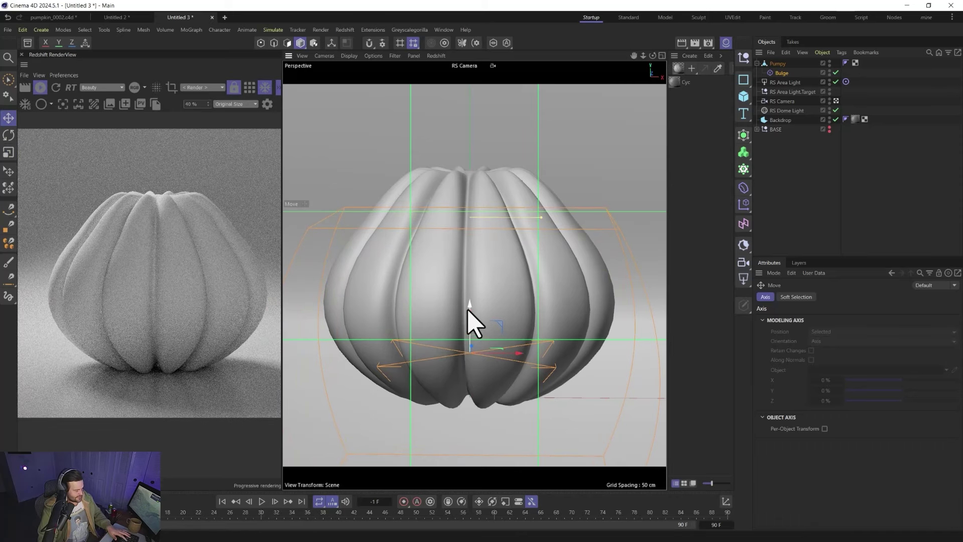
pyautogui.press('t')
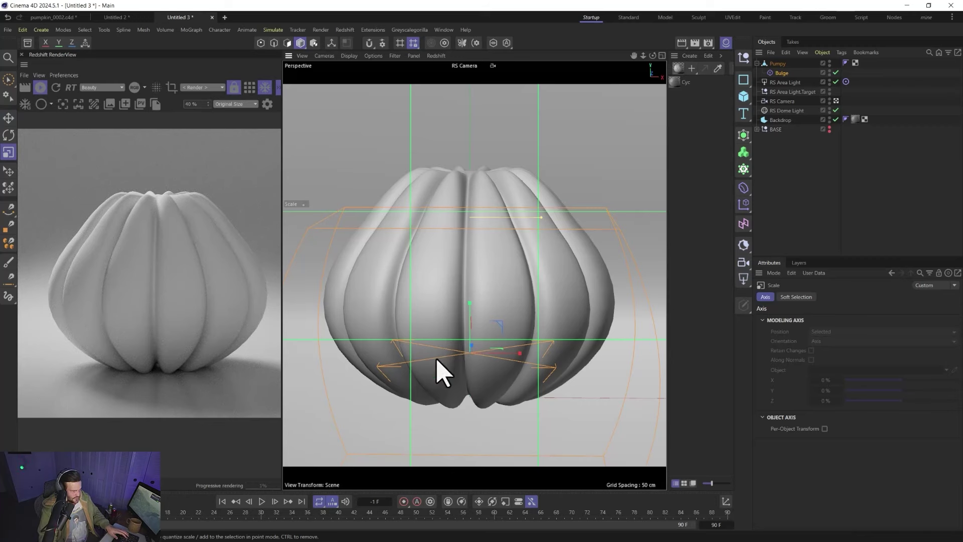
pyautogui.moveTo(472, 315); pyautogui.dragTo(470, 301)
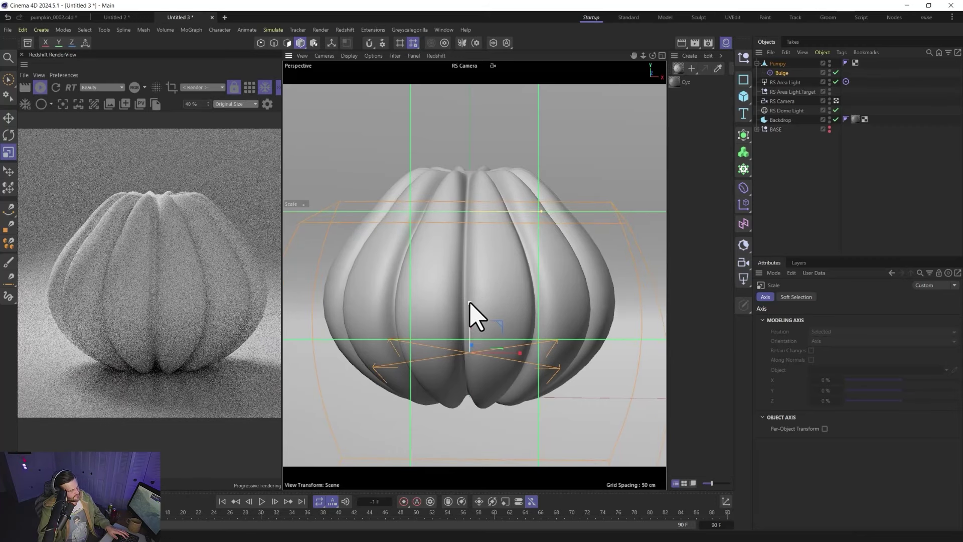
pyautogui.moveTo(557, 287)
pyautogui.mouseDown()
pyautogui.moveTo(530, 313)
pyautogui.moveTo(542, 290)
pyautogui.mouseUp()
pyautogui.click(782, 73)
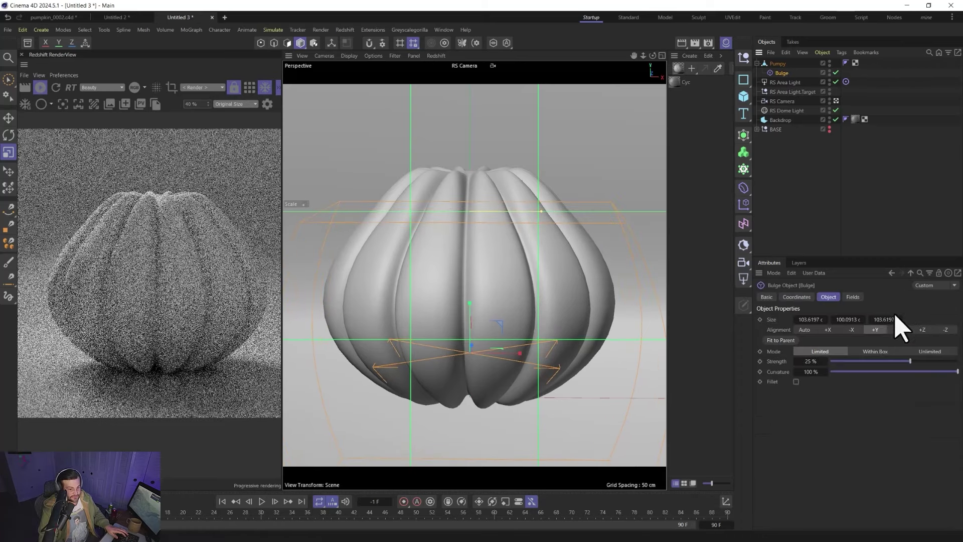
# - Lower the Bulge deformer's strength to 11%, select its parent Pumpy, and disable the deformer
pyautogui.moveTo(918, 363); pyautogui.dragTo(901, 362)
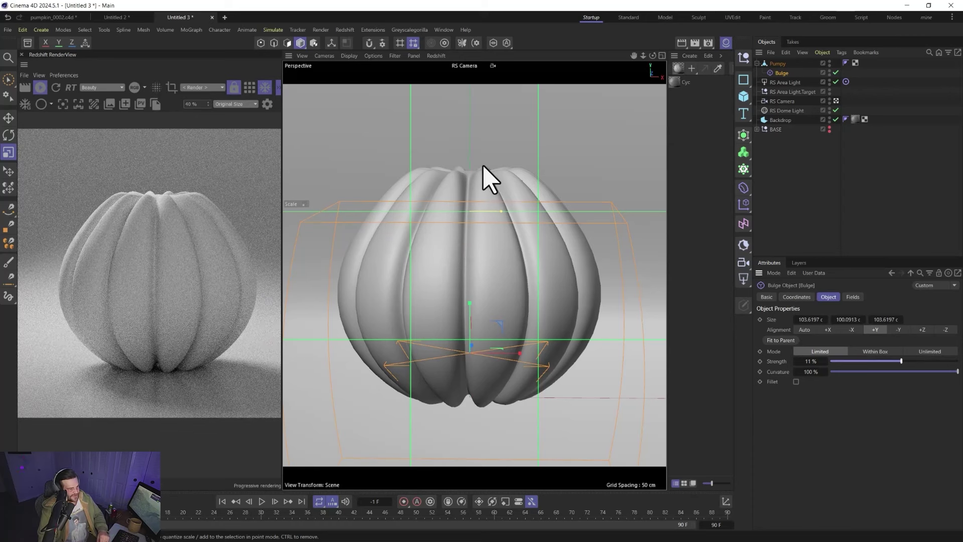
pyautogui.press('Up')
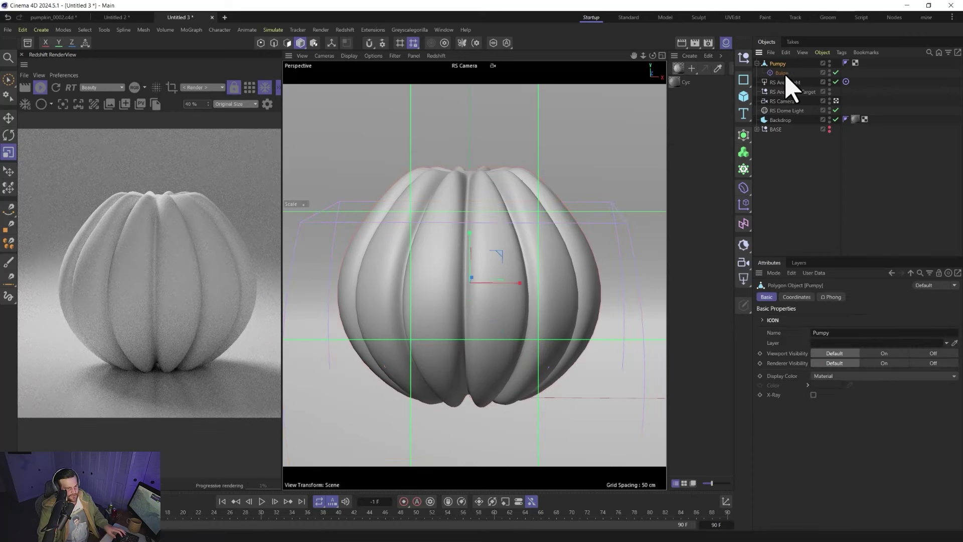
pyautogui.click(836, 73)
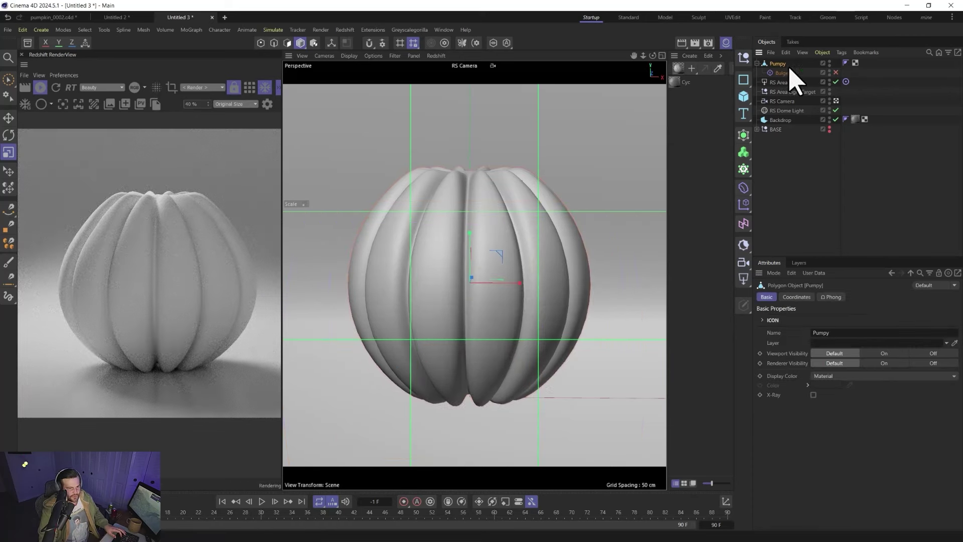
# - Add an FFD deformer under Pumpy with a 3 × 3 × 3 grid and switch to editing its points
pyautogui.click(744, 188)
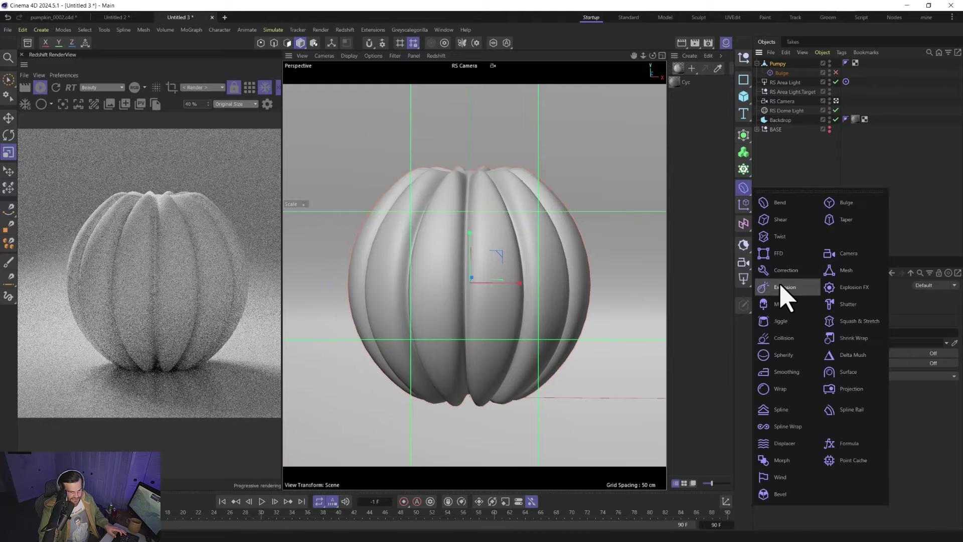
pyautogui.click(782, 253)
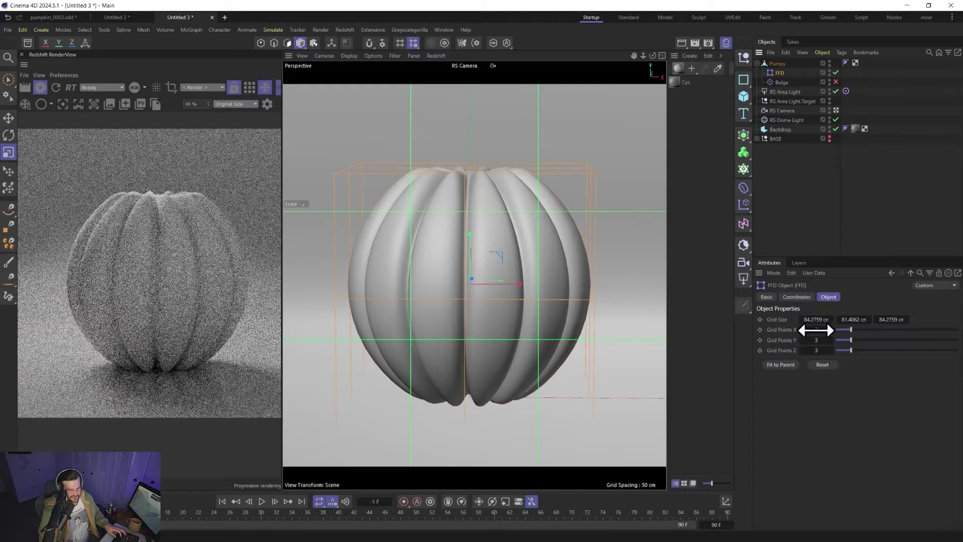
pyautogui.click(260, 42)
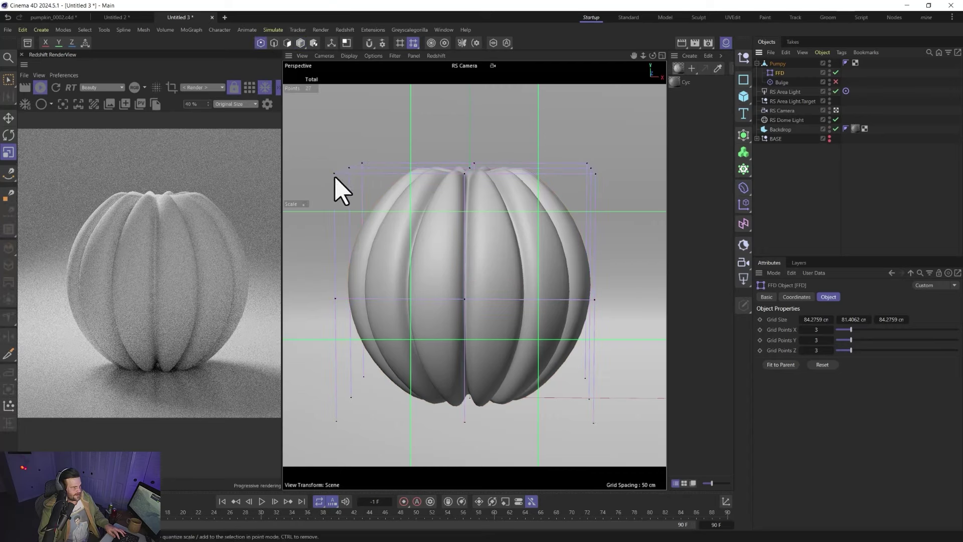
# - Try reshaping the top of the FFD cage by moving the left points inward and down and the front right corner outward
pyautogui.press('0')
pyautogui.moveTo(332, 177); pyautogui.dragTo(389, 158)
pyautogui.moveTo(10, 80); pyautogui.dragTo(28, 93)
pyautogui.moveTo(604, 183)
pyautogui.mouseDown()
pyautogui.moveTo(580, 156)
pyautogui.moveTo(616, 152)
pyautogui.moveTo(637, 179)
pyautogui.moveTo(658, 165)
pyautogui.moveTo(677, 171)
pyautogui.mouseUp()
pyautogui.click(598, 204)
pyautogui.click(592, 191)
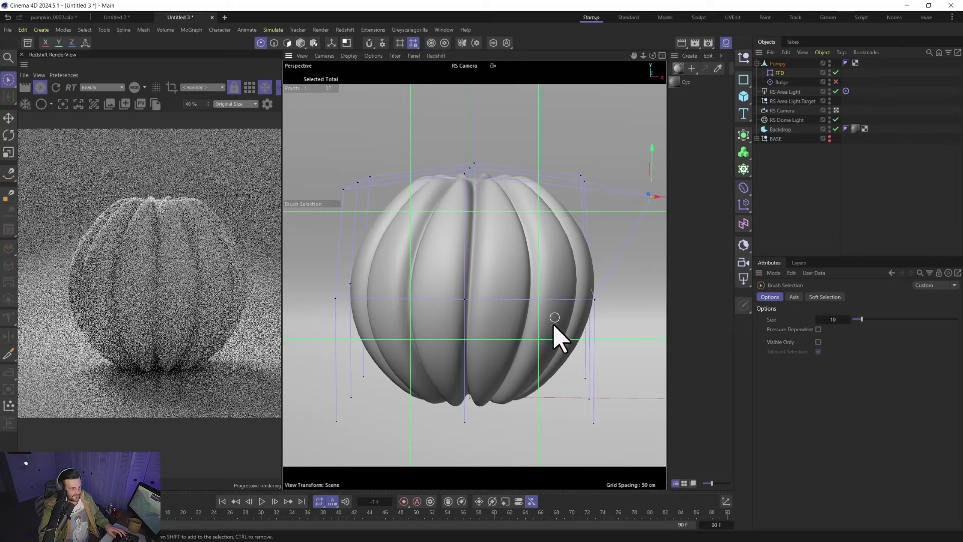
# - Move the FFD cage's mid-height points, pulling one on the right outward and pushing the front left one inward
pyautogui.click(589, 287)
pyautogui.moveTo(624, 284); pyautogui.dragTo(643, 283)
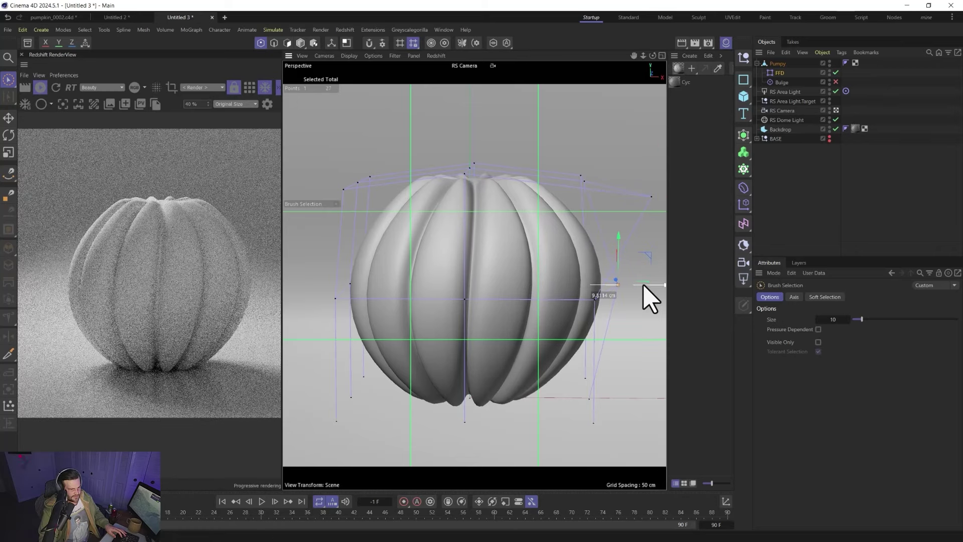
pyautogui.click(335, 300)
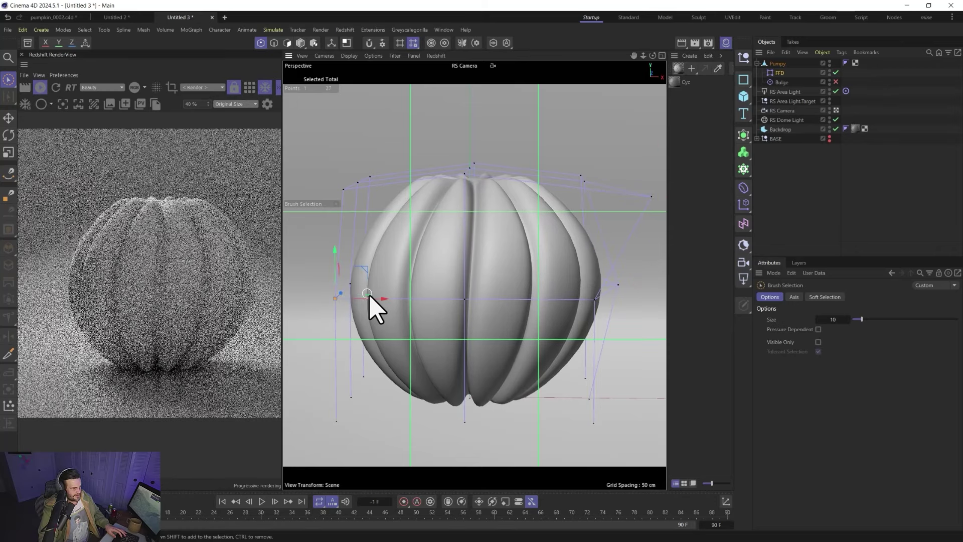
pyautogui.moveTo(368, 294)
pyautogui.mouseDown()
pyautogui.moveTo(397, 286)
pyautogui.moveTo(374, 288)
pyautogui.mouseUp()
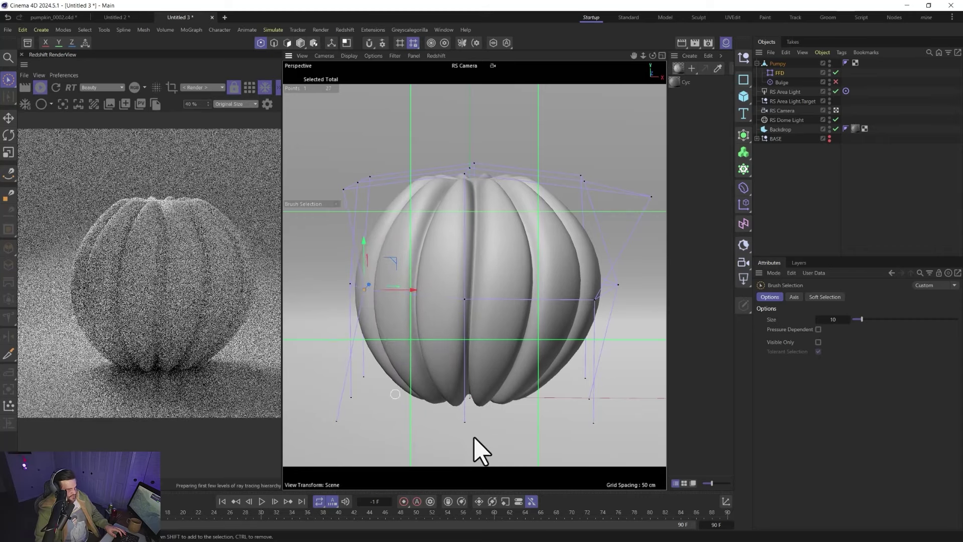
# - Lower the front middle point of the FFD cage and pull a lower left point outward
pyautogui.click(466, 414)
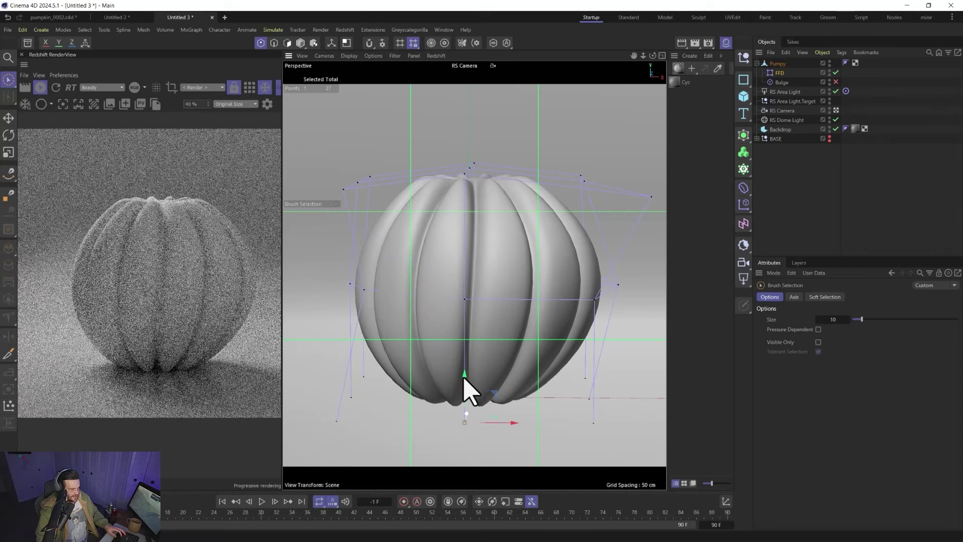
pyautogui.click(465, 300)
pyautogui.moveTo(466, 269); pyautogui.dragTo(466, 293)
pyautogui.click(352, 396)
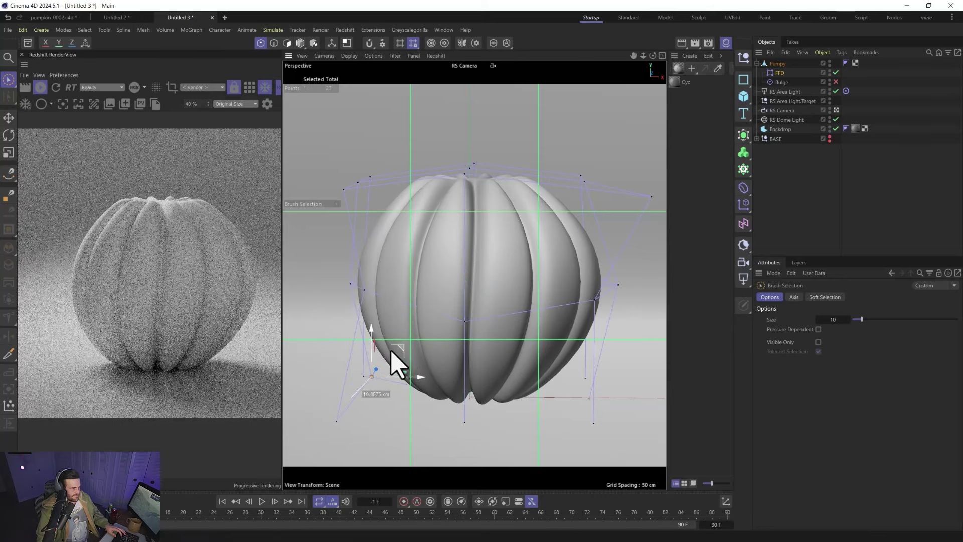
pyautogui.moveTo(389, 347); pyautogui.dragTo(333, 369)
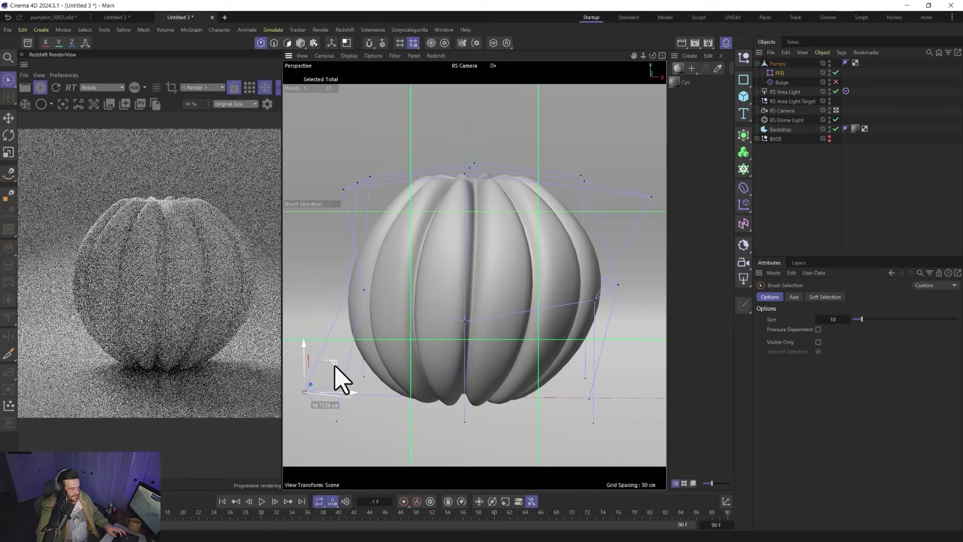
# - Pull the lower right points of the FFD cage outward and check the deformed pumpkin from the side
pyautogui.moveTo(583, 390)
pyautogui.mouseDown()
pyautogui.moveTo(594, 419)
pyautogui.moveTo(651, 399)
pyautogui.moveTo(640, 399)
pyautogui.mouseUp()
pyautogui.click(464, 422)
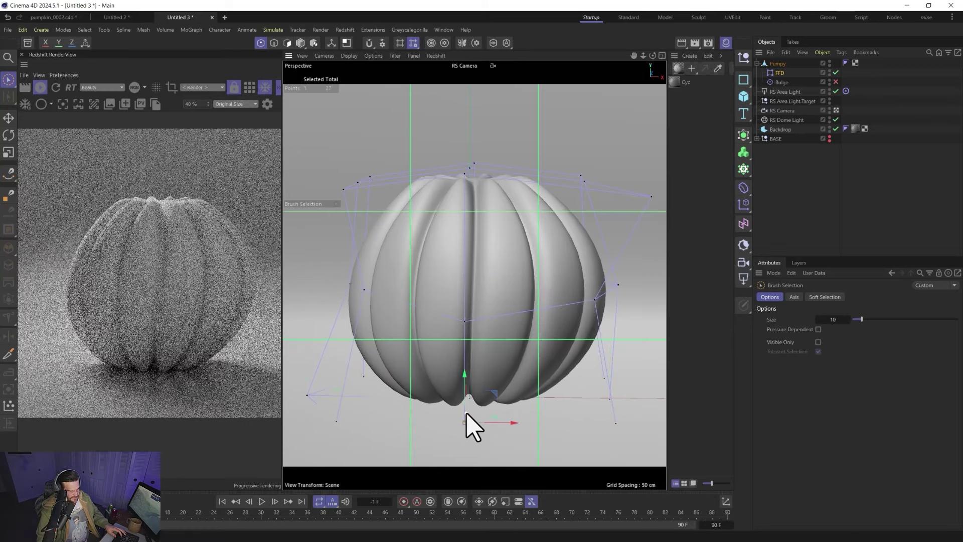
pyautogui.moveTo(466, 413)
pyautogui.mouseDown()
pyautogui.moveTo(462, 428)
pyautogui.moveTo(467, 392)
pyautogui.mouseUp()
pyautogui.moveTo(504, 295)
pyautogui.keyDown('alt'); pyautogui.mouseDown()
pyautogui.moveTo(485, 315)
pyautogui.moveTo(593, 296)
pyautogui.moveTo(509, 344)
pyautogui.moveTo(505, 318)
pyautogui.moveTo(524, 315)
pyautogui.moveTo(509, 290)
pyautogui.mouseUp(); pyautogui.keyUp('alt')
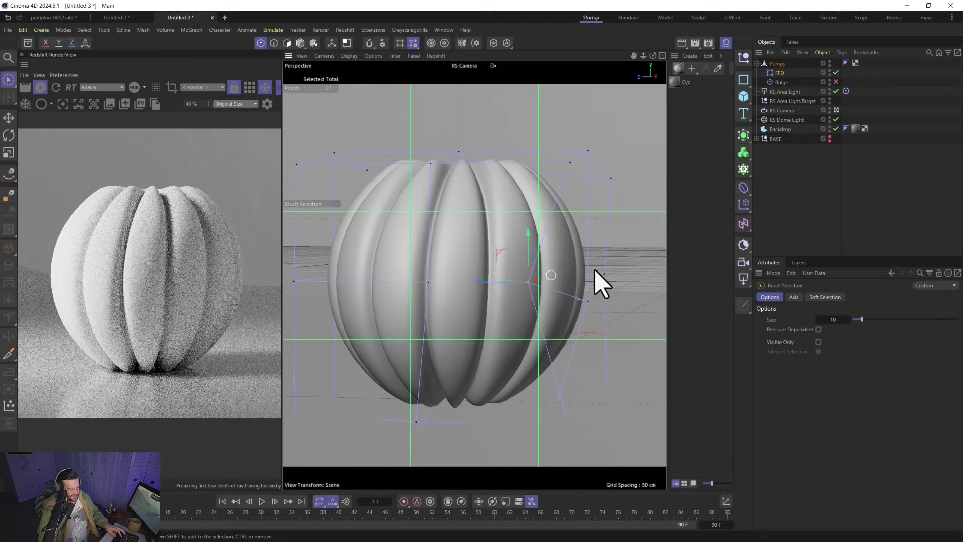
pyautogui.keyDown('alt'); pyautogui.moveTo(597, 279); pyautogui.dragTo(464, 316); pyautogui.keyUp('alt')
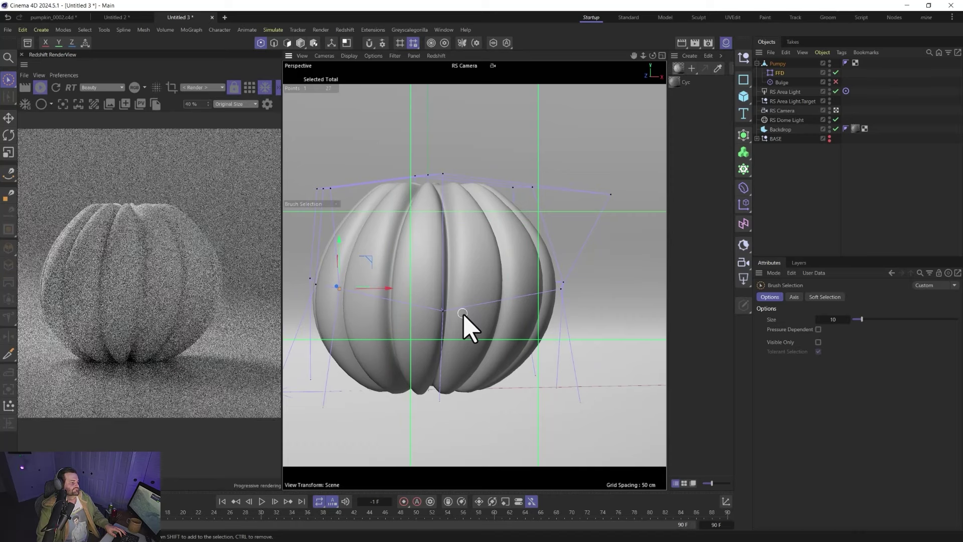
# - Delete the FFD deformer and turn the Bulge deformer back on
pyautogui.click(780, 73)
pyautogui.press('Delete')
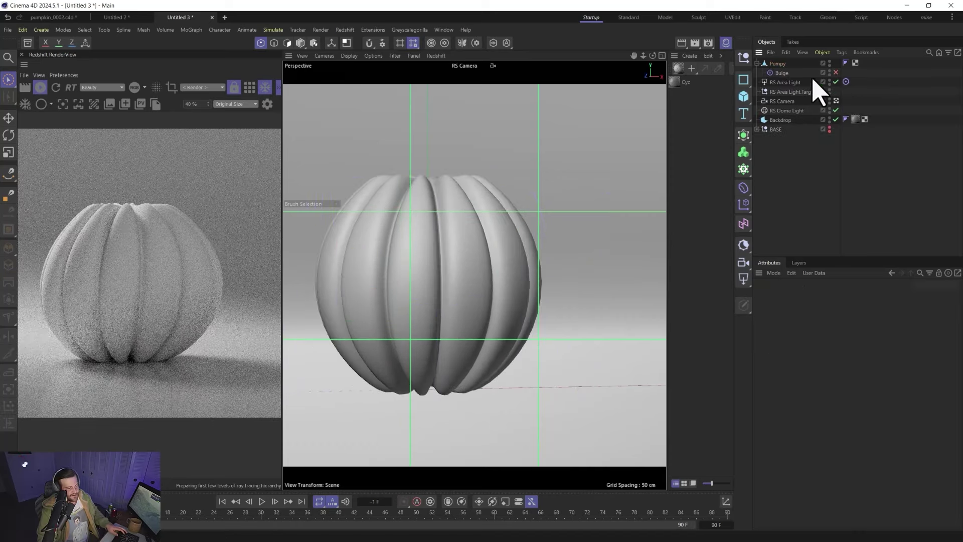
pyautogui.click(836, 72)
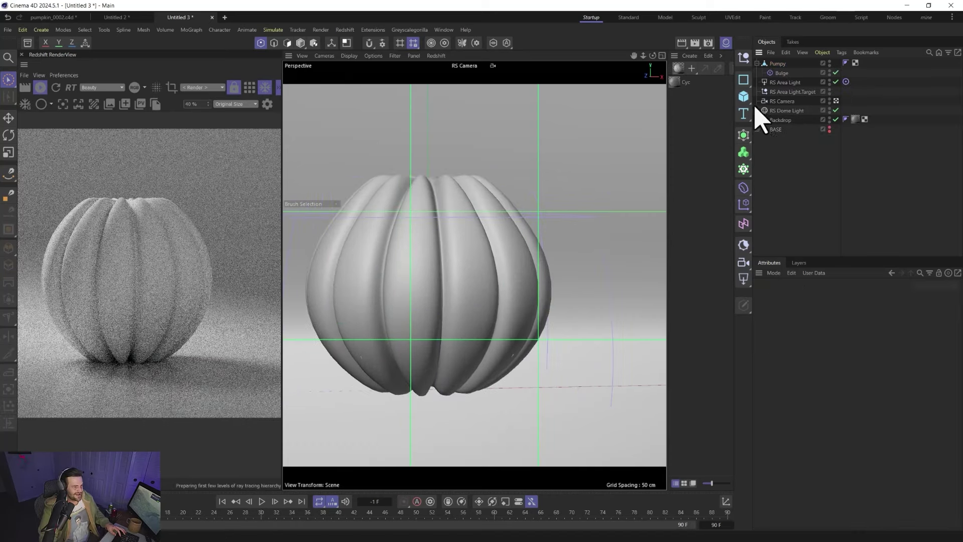
# - Return Pumpy to model mode, add a Twist deformer under it, and set the twist angle to 147°
pyautogui.click(777, 64)
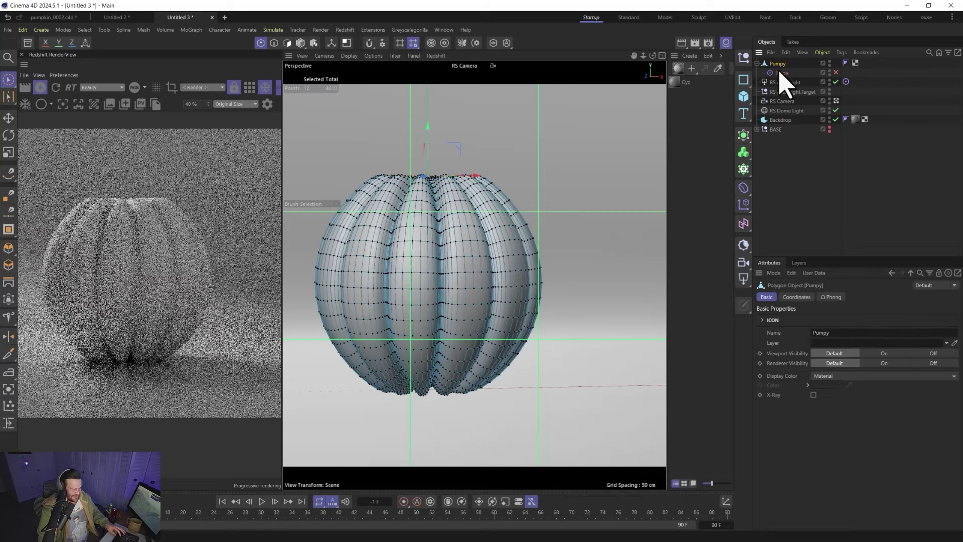
pyautogui.click(300, 42)
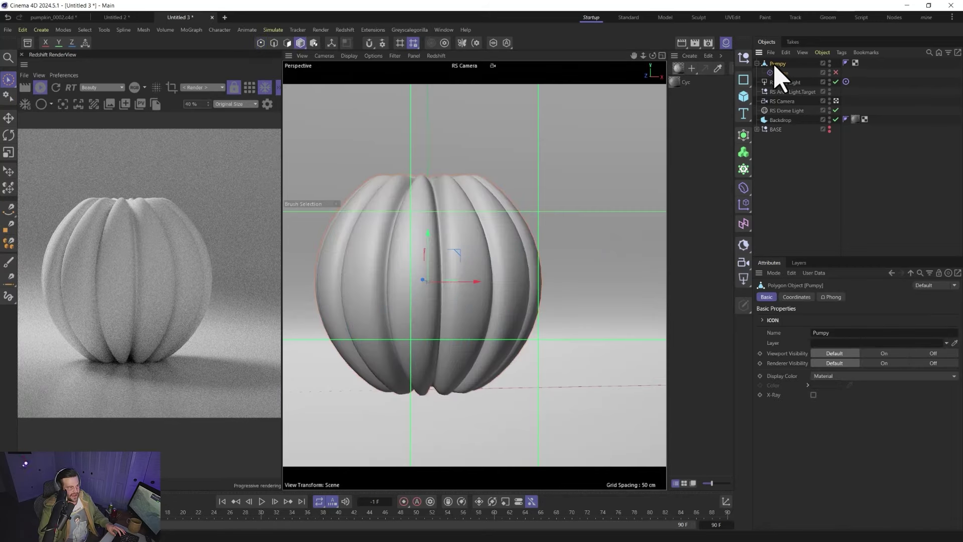
pyautogui.click(743, 187)
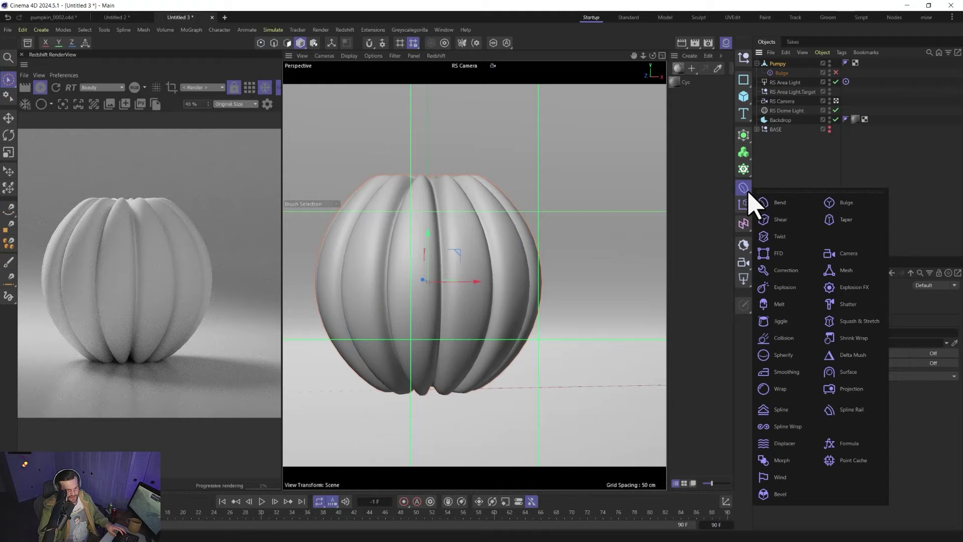
pyautogui.keyDown('shift'); pyautogui.click(769, 241); pyautogui.keyUp('shift')
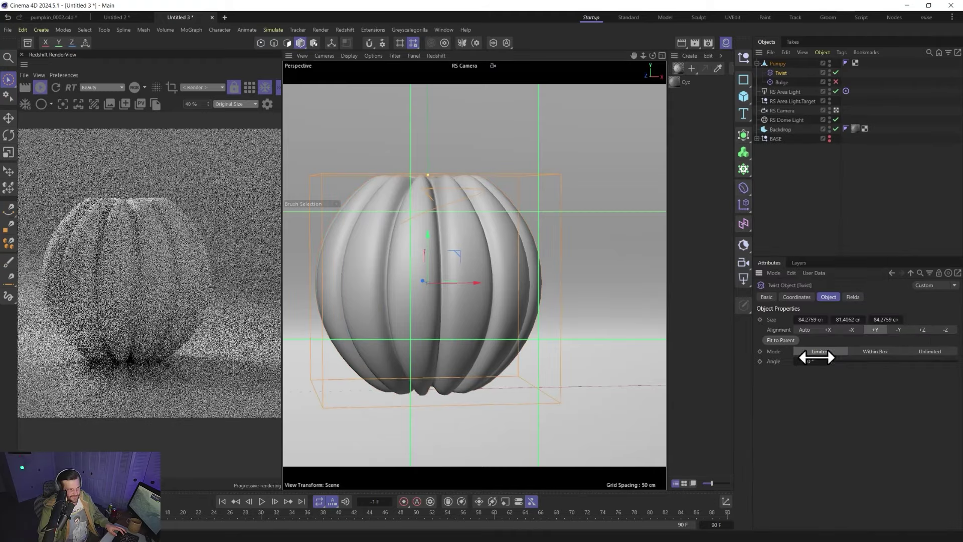
pyautogui.moveTo(831, 362); pyautogui.dragTo(882, 362)
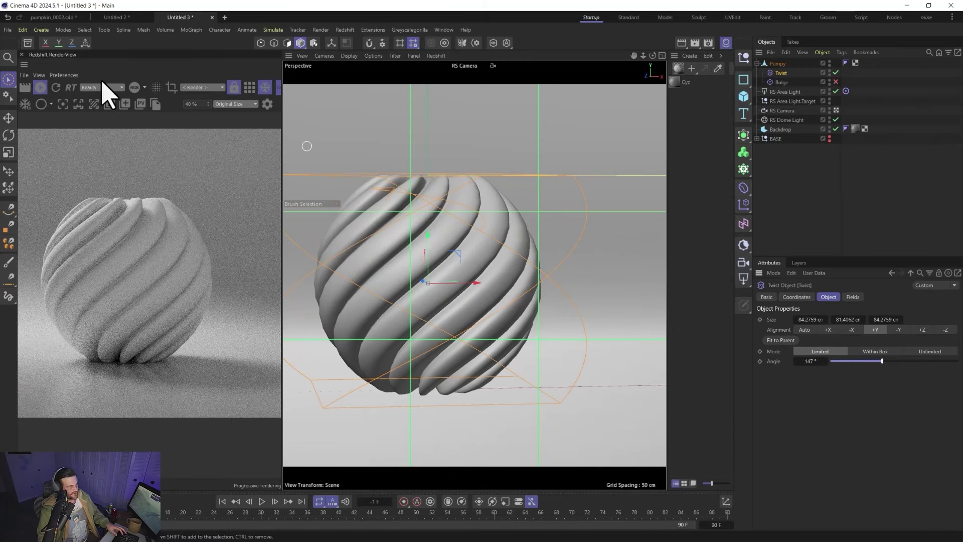
# - Show the Asset Browser and combine Pumpy with its Twist deformer into a separate mesh using Connect Objects, keeping the original
pyautogui.click(29, 43)
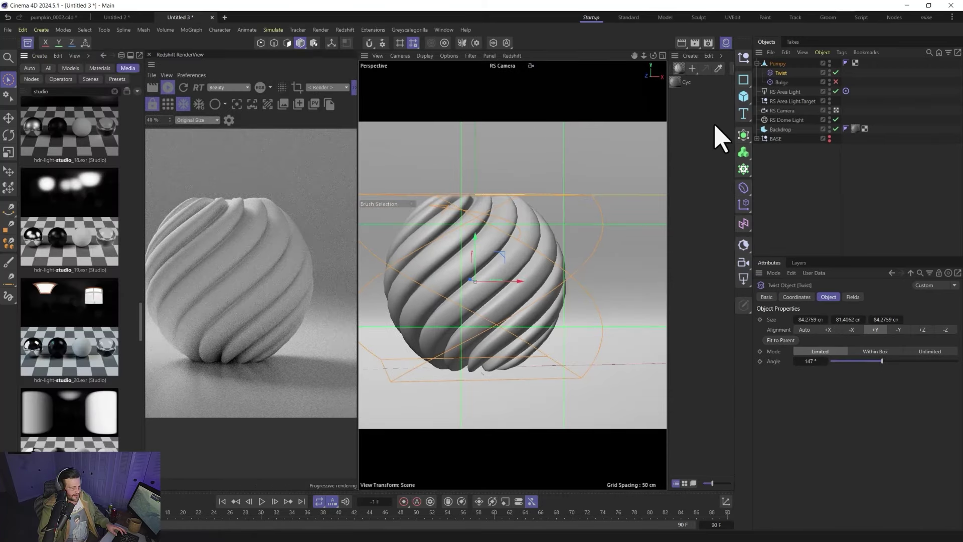
pyautogui.keyDown('ctrl'); pyautogui.click(778, 66); pyautogui.keyUp('ctrl')
pyautogui.rightClick(786, 75)
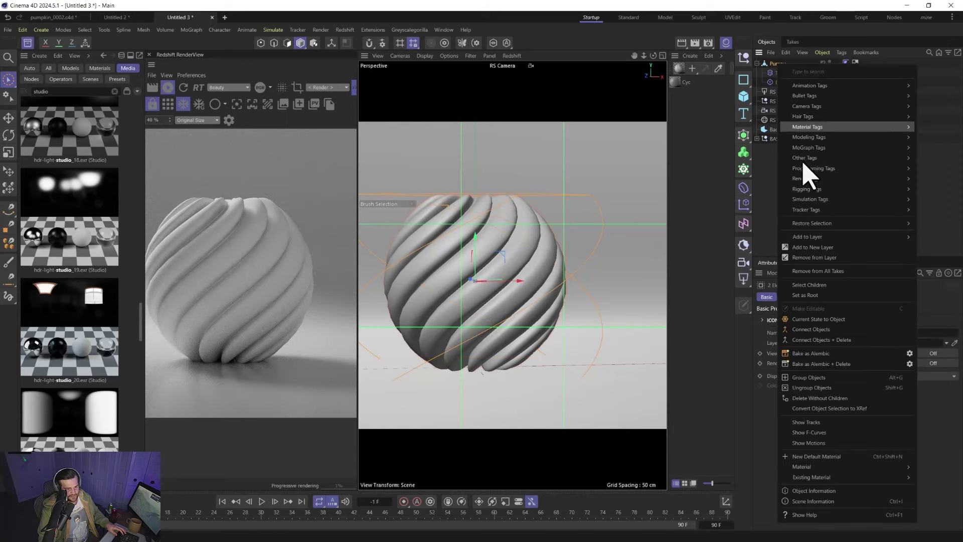
pyautogui.click(807, 340)
# - Rename the new connected mesh to Twist
pyautogui.doubleClick(780, 64)
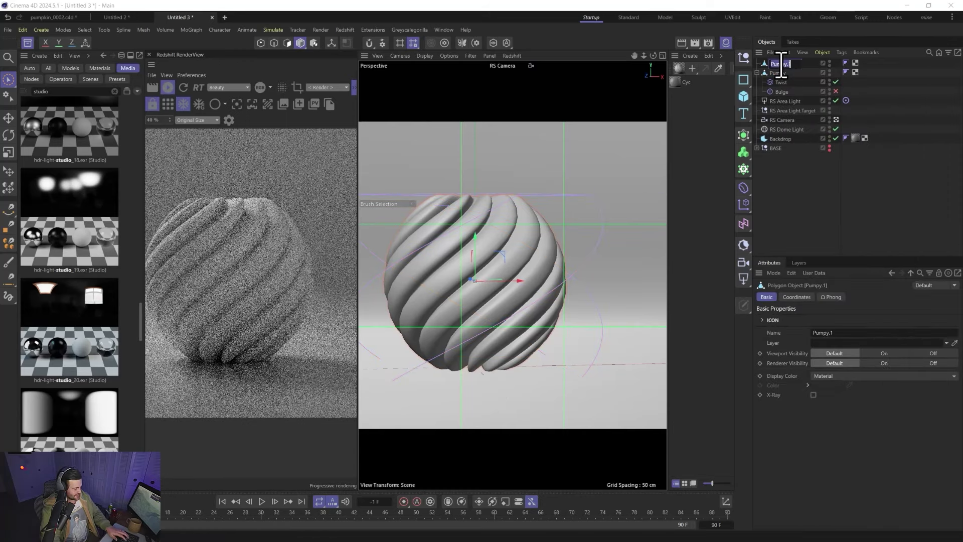
pyautogui.write('Te')
pyautogui.write('Twi')
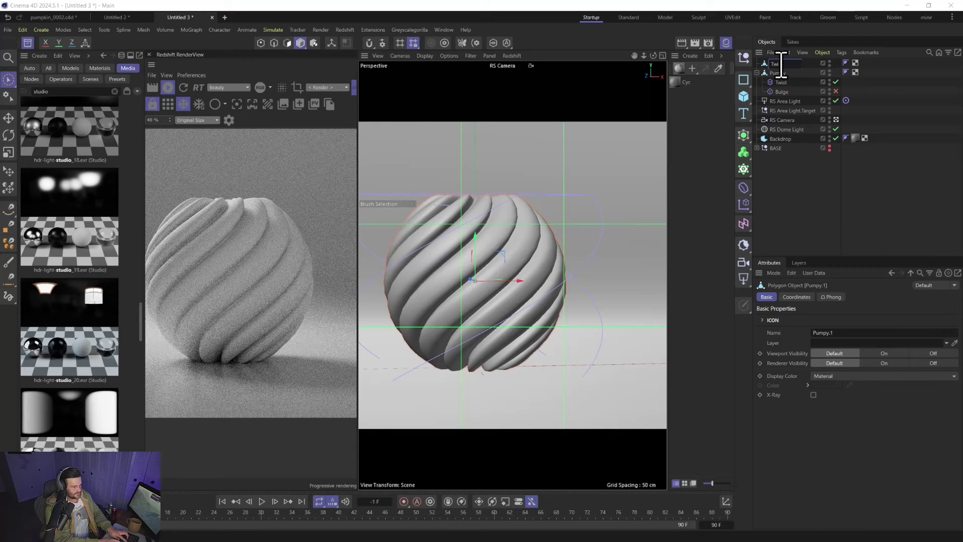
pyautogui.write('ist')
pyautogui.press('Return')
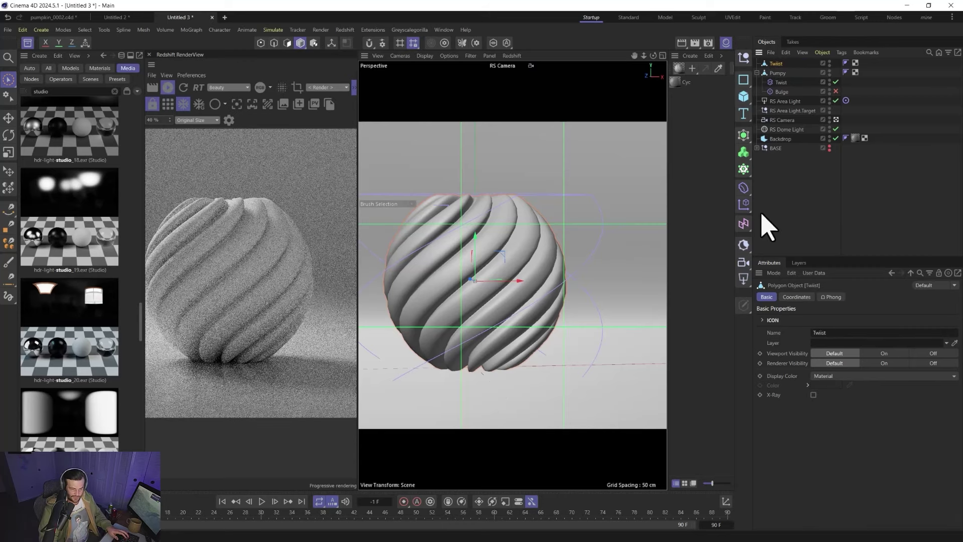
pyautogui.doubleClick(777, 64)
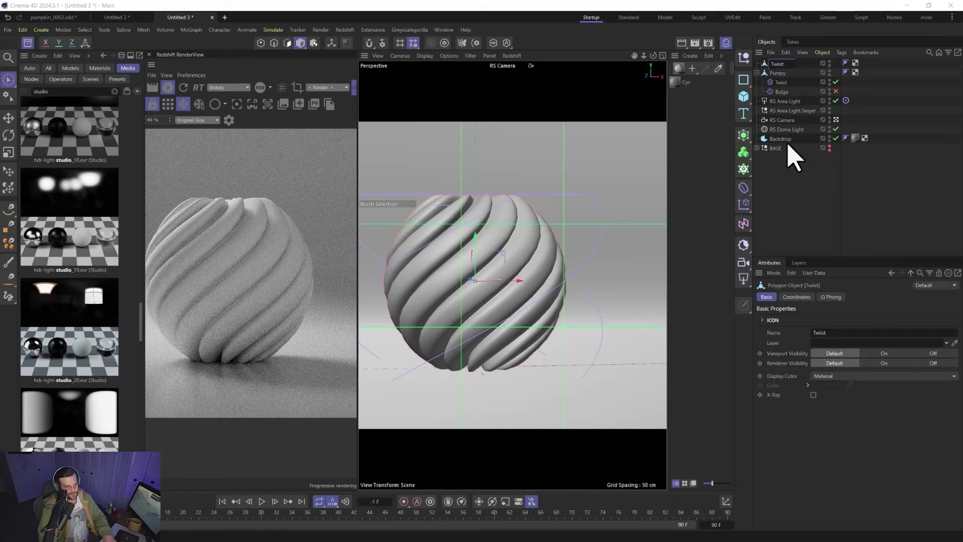
pyautogui.press('BackSpace')
pyautogui.click(794, 193)
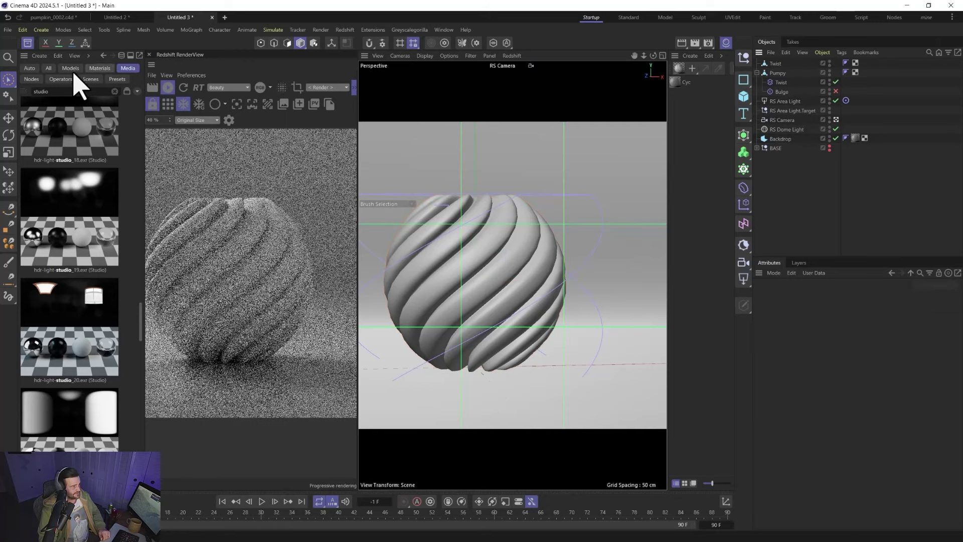
# - Clear the Asset Browser search and filter, and save the Twist mesh as an Uncategorized asset in the Preferences database
pyautogui.click(114, 91)
pyautogui.click(48, 69)
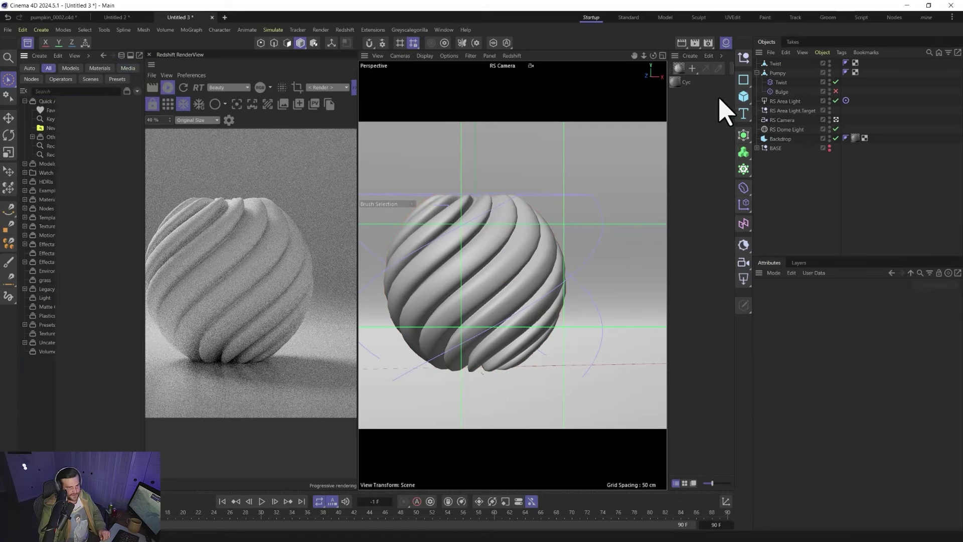
pyautogui.moveTo(774, 63); pyautogui.dragTo(94, 341)
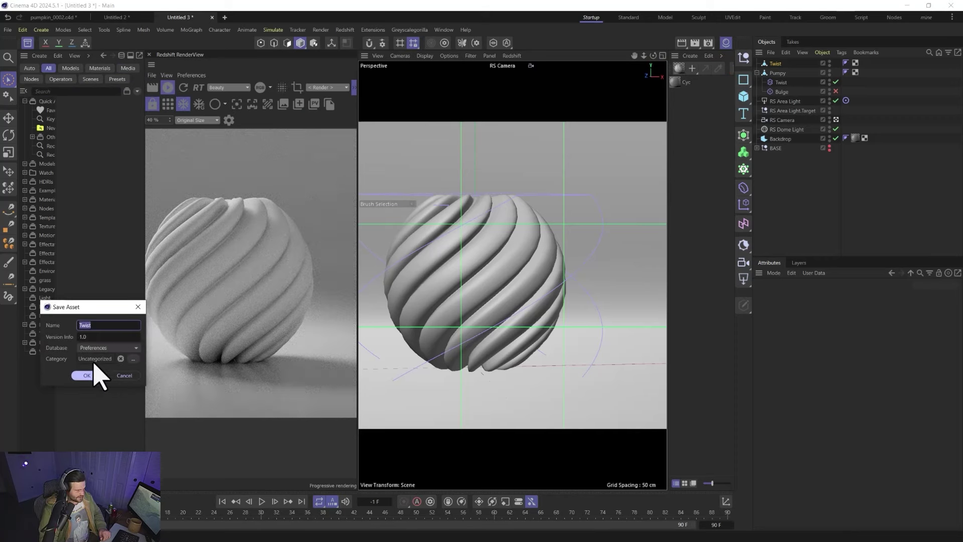
pyautogui.click(85, 376)
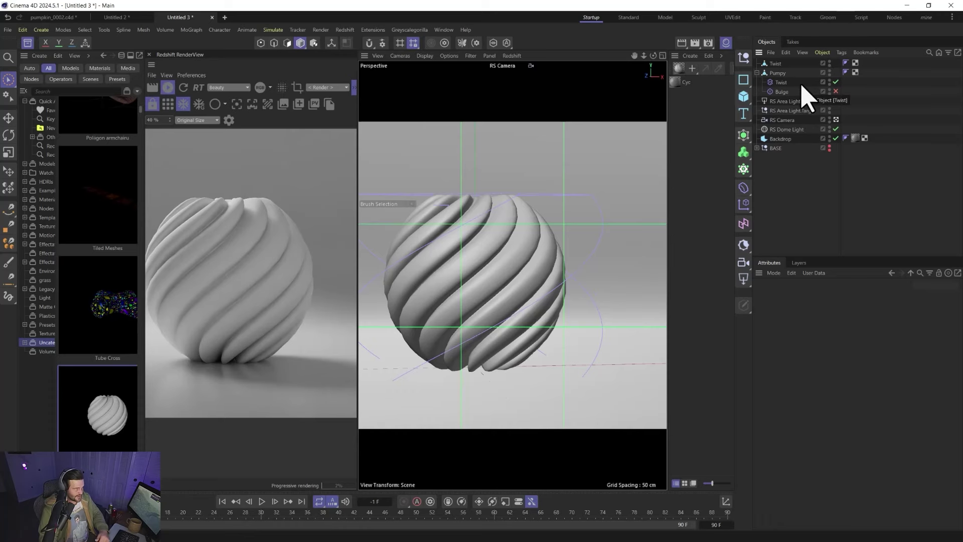
# - Switch to the pumpkin_002.c4d scene and place the saved Twist asset on the grass in front of the tombstone
pyautogui.click(53, 17)
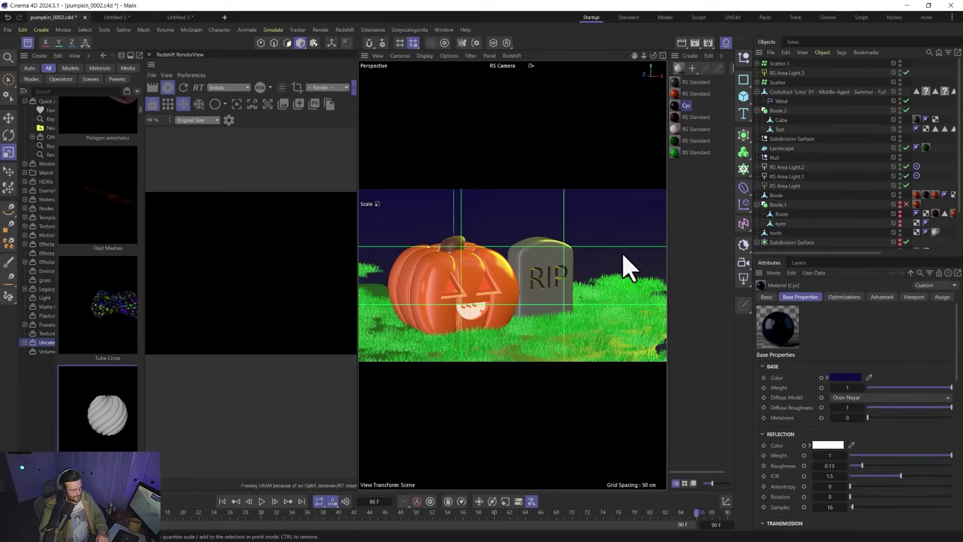
pyautogui.moveTo(281, 446); pyautogui.dragTo(577, 306)
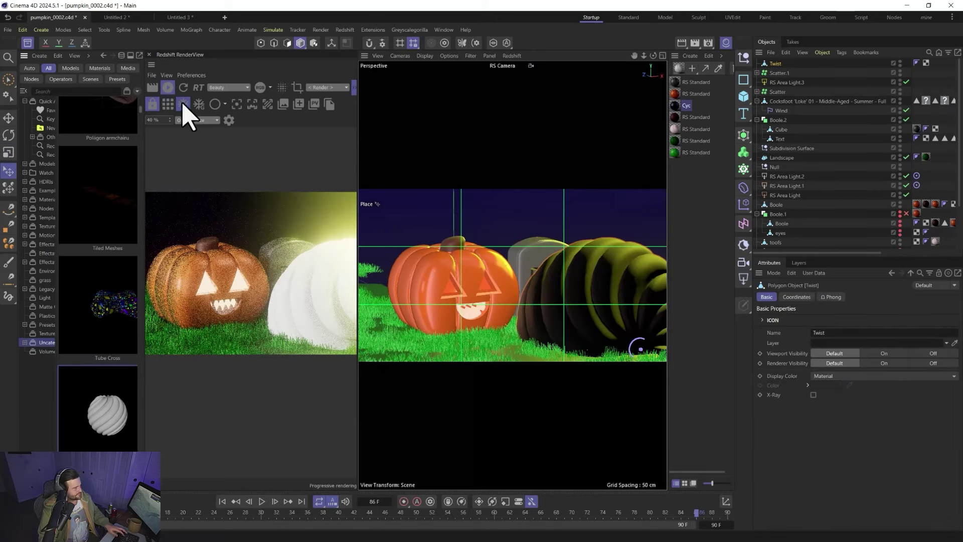
# - Return to the Untitled 3 scene, hide the Asset Browser, and delete the separate Twist mesh
pyautogui.click(179, 17)
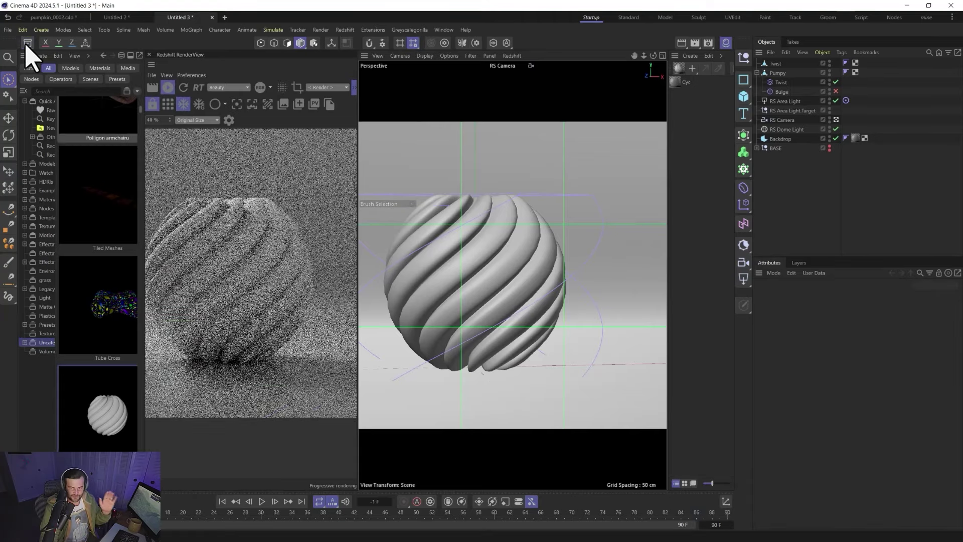
pyautogui.click(28, 42)
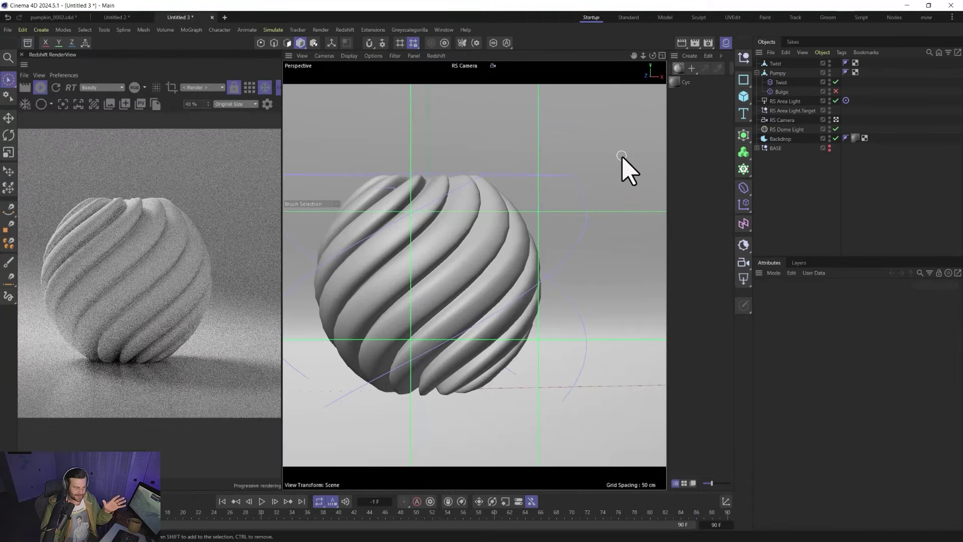
pyautogui.click(780, 64)
pyautogui.press('Delete')
pyautogui.click(781, 63)
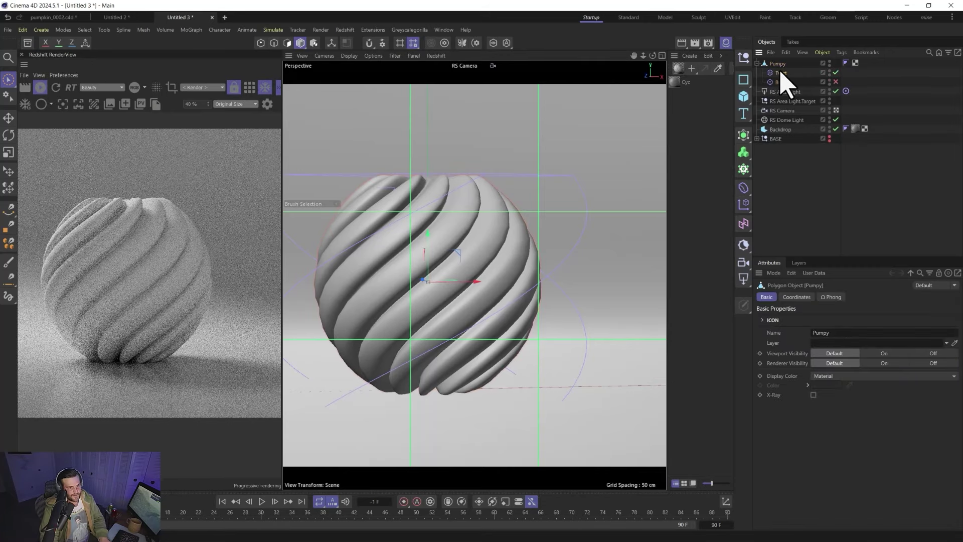
# - Delete the Twist deformer under Pumpy and enable the Bulge deformer instead
pyautogui.click(781, 73)
pyautogui.press('Delete')
pyautogui.click(835, 74)
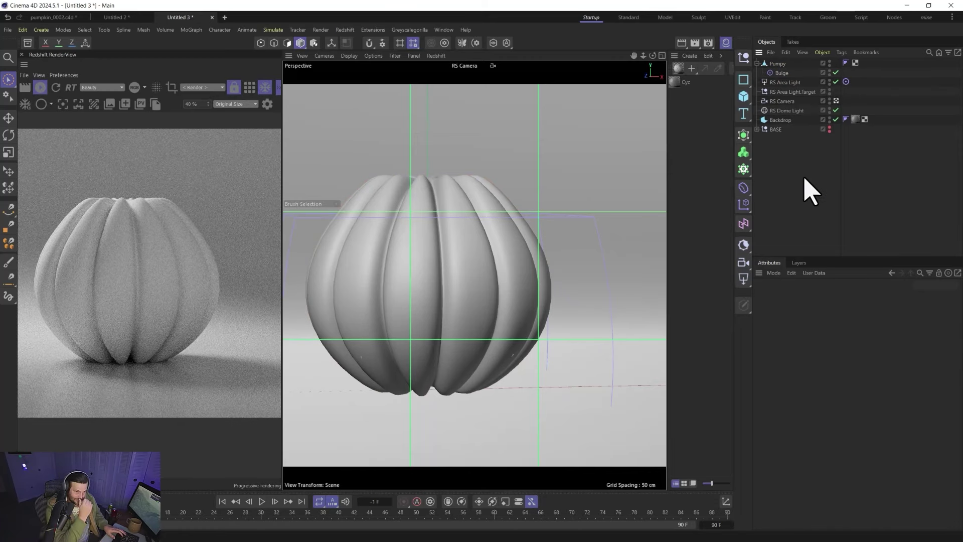
pyautogui.click(778, 64)
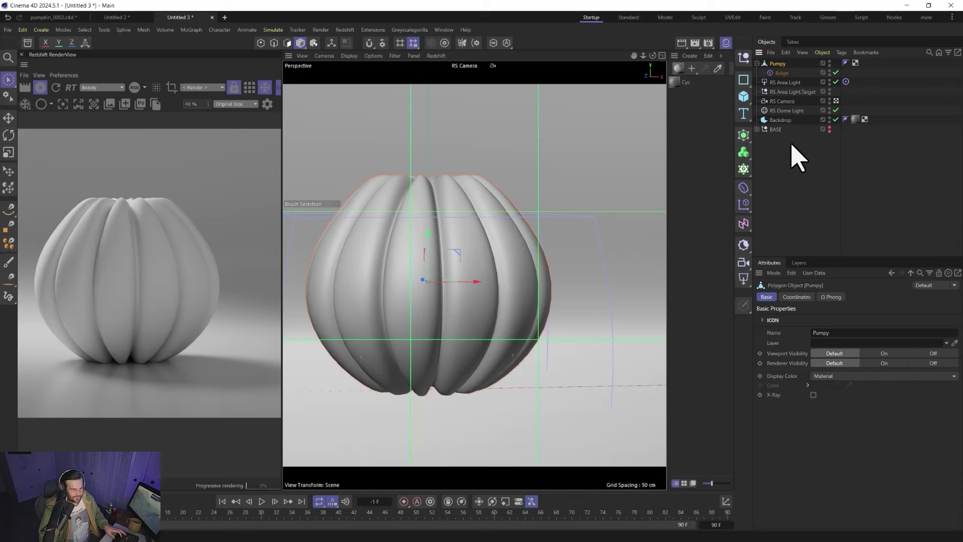
pyautogui.click(744, 97)
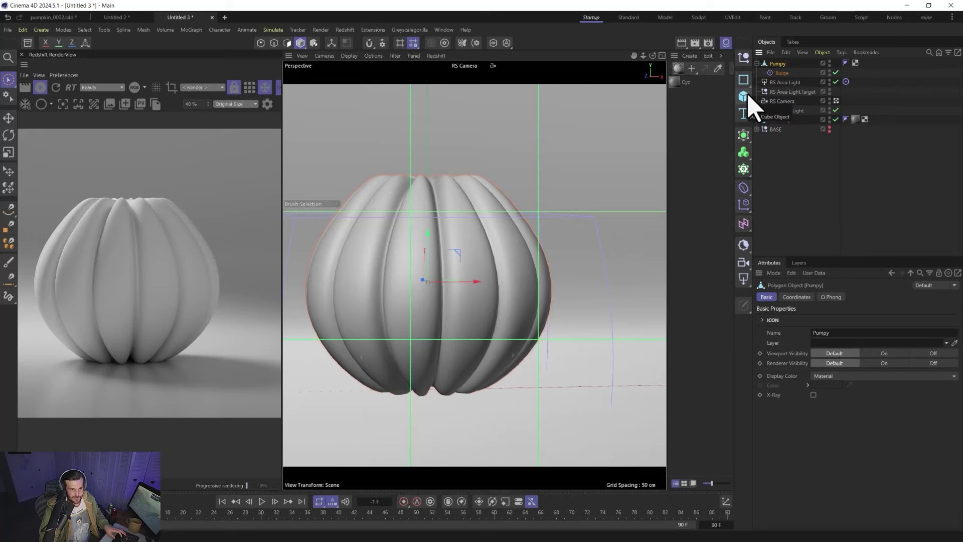
pyautogui.click(745, 96)
pyautogui.click(834, 111)
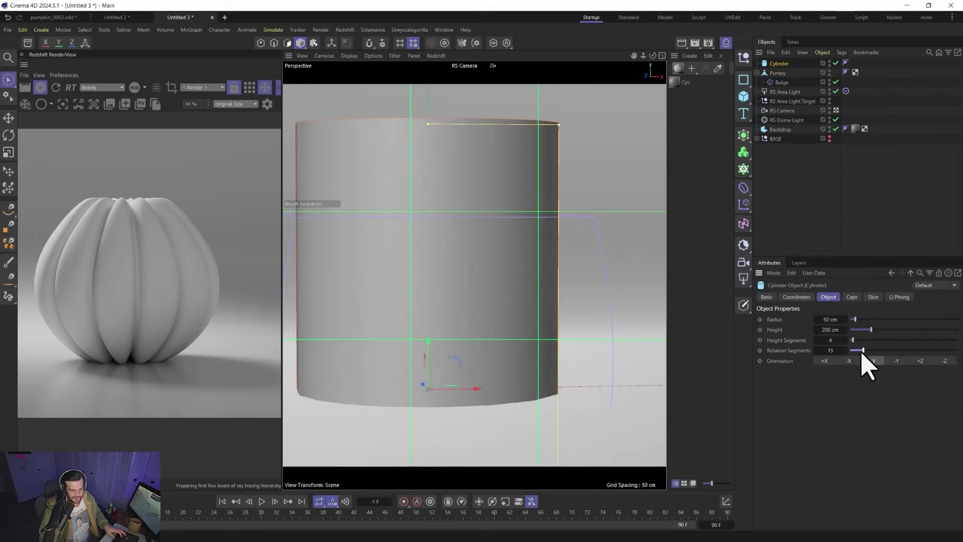
pyautogui.moveTo(861, 350); pyautogui.dragTo(851, 350)
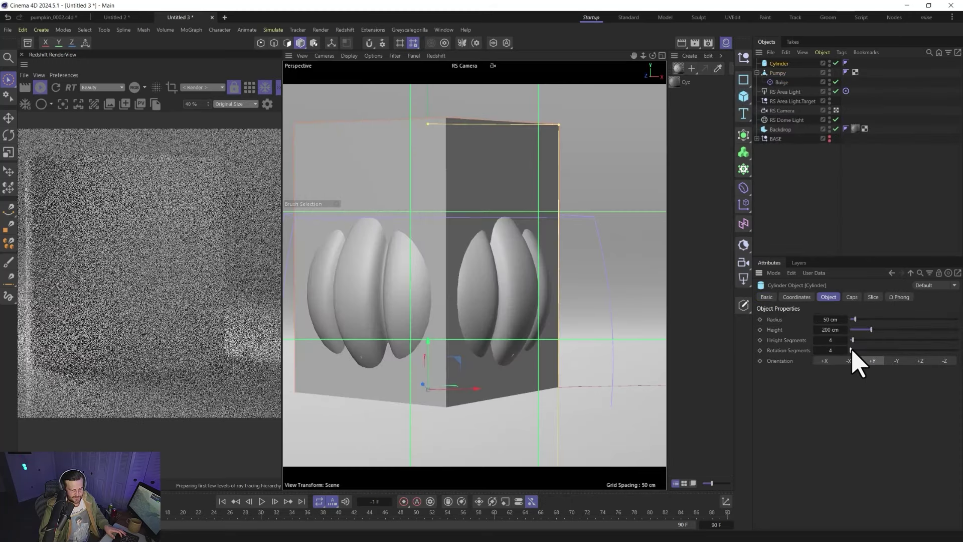
pyautogui.click(816, 350)
pyautogui.press('r')
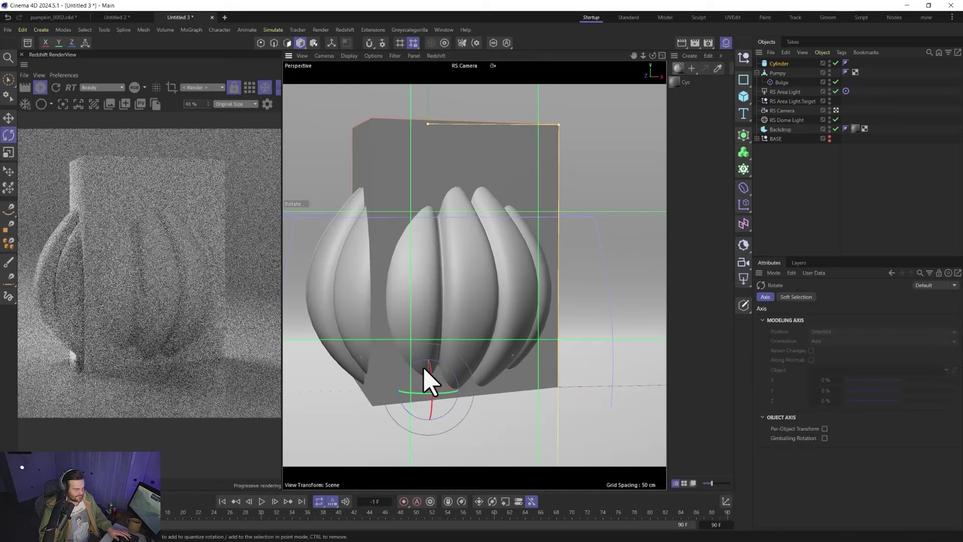
pyautogui.moveTo(430, 365); pyautogui.dragTo(459, 449)
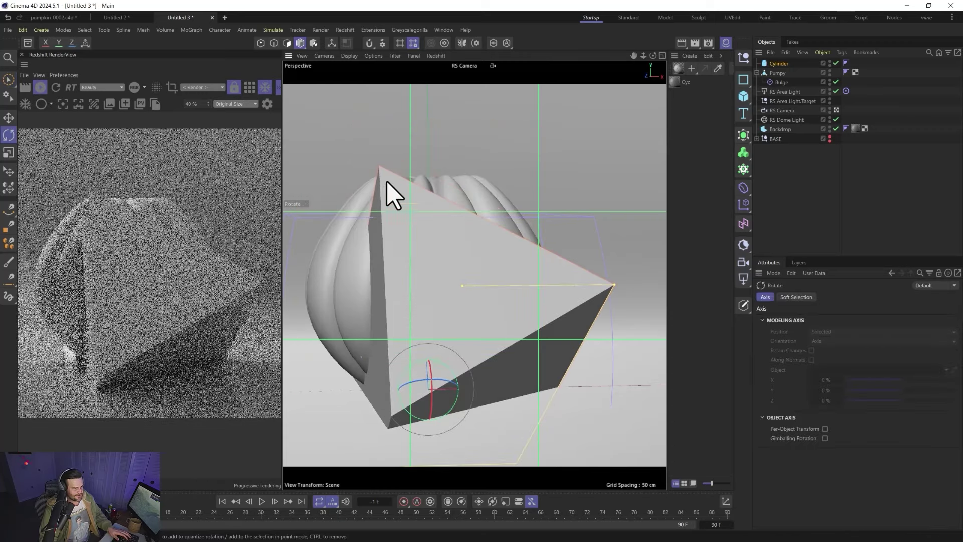
pyautogui.click(777, 64)
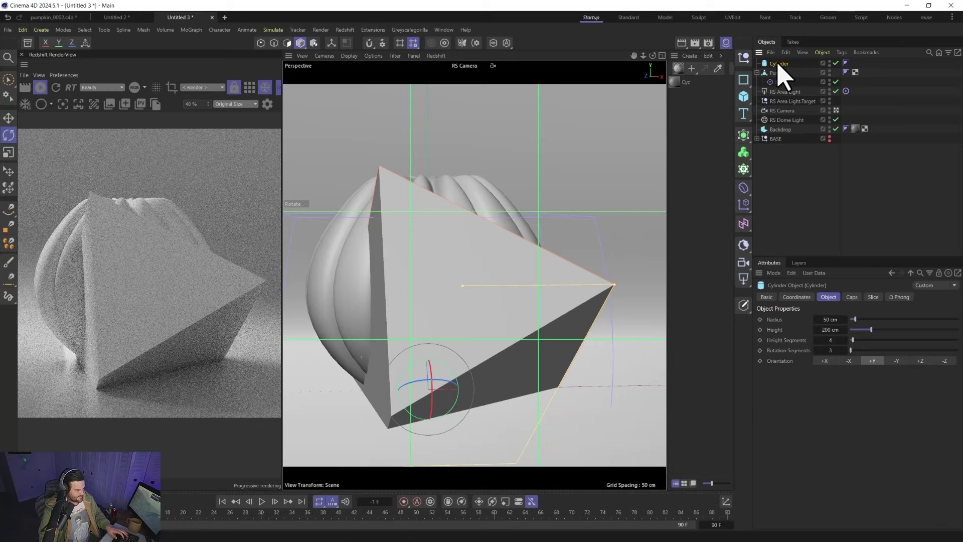
pyautogui.rightClick(410, 258)
pyautogui.click(398, 219)
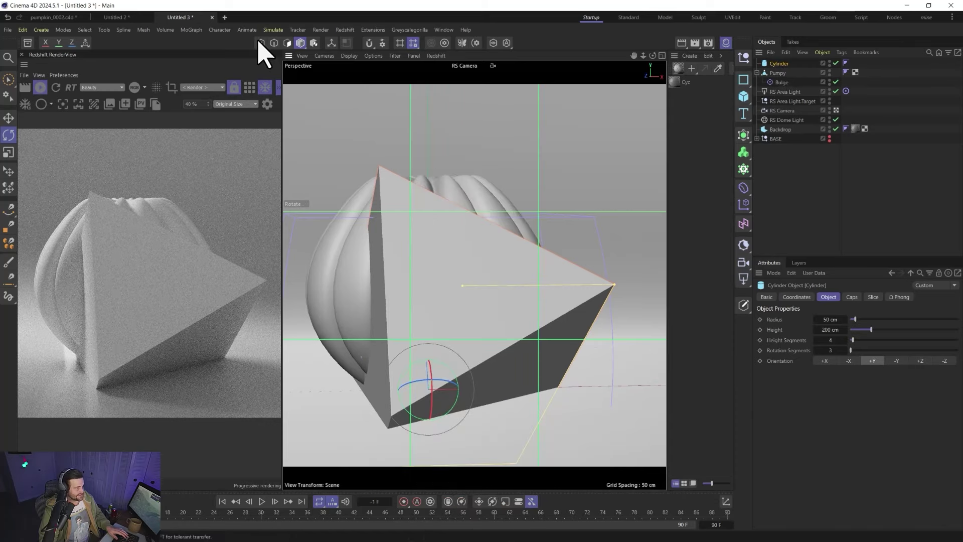
pyautogui.click(274, 43)
pyautogui.hotkey('ctrl', 's')
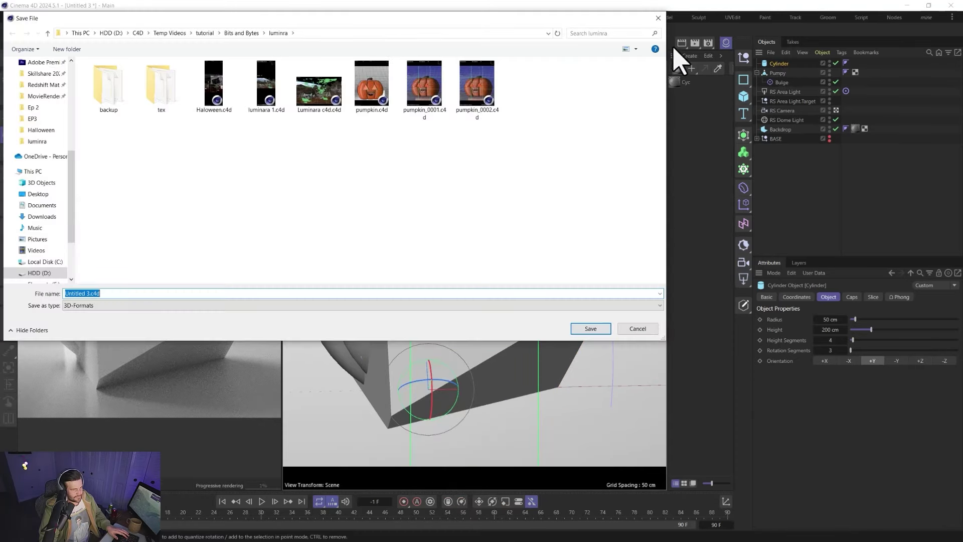
pyautogui.click(659, 19)
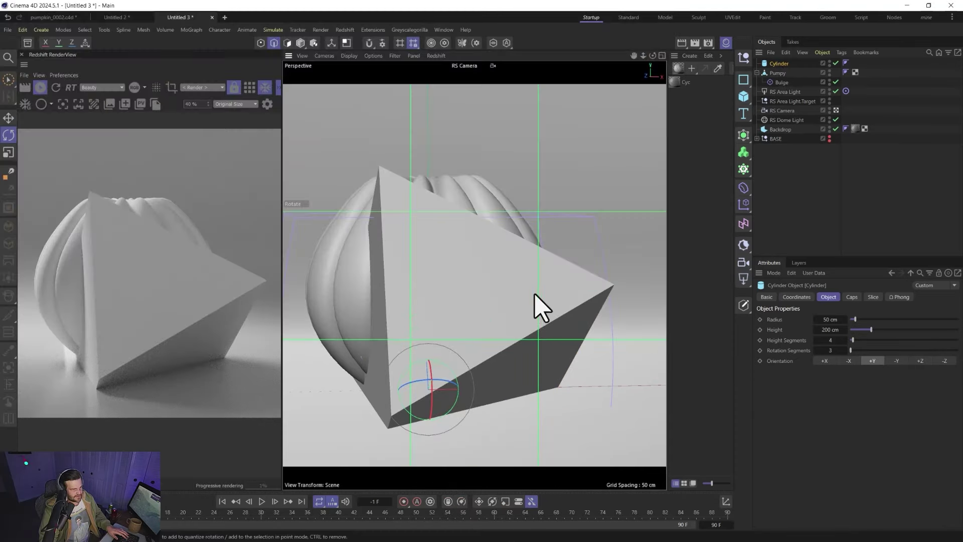
pyautogui.press('Delete')
# - Add an n-Side spline with 3 sides and a radius of about 8 cm, and move it onto the pumpkin's upper front
pyautogui.click(778, 63)
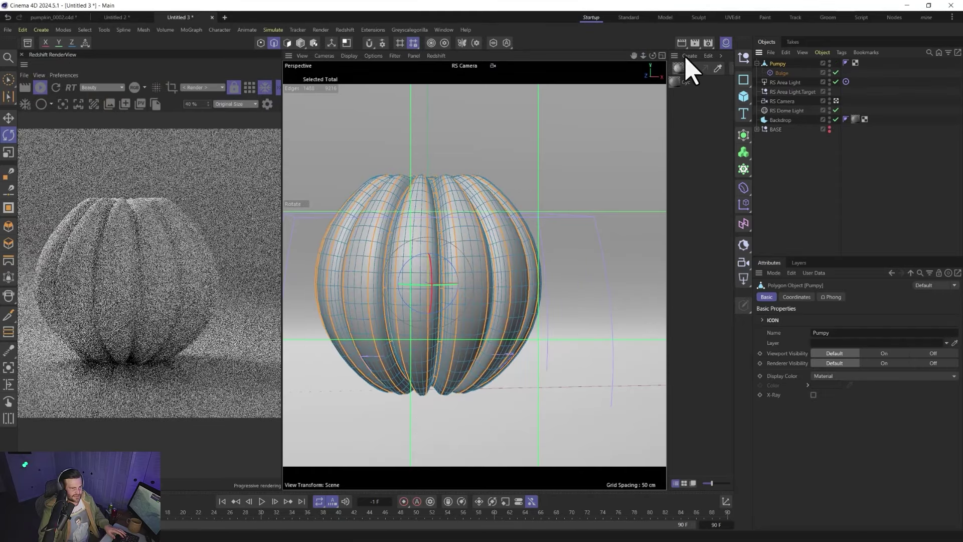
pyautogui.moveTo(743, 84); pyautogui.dragTo(821, 115)
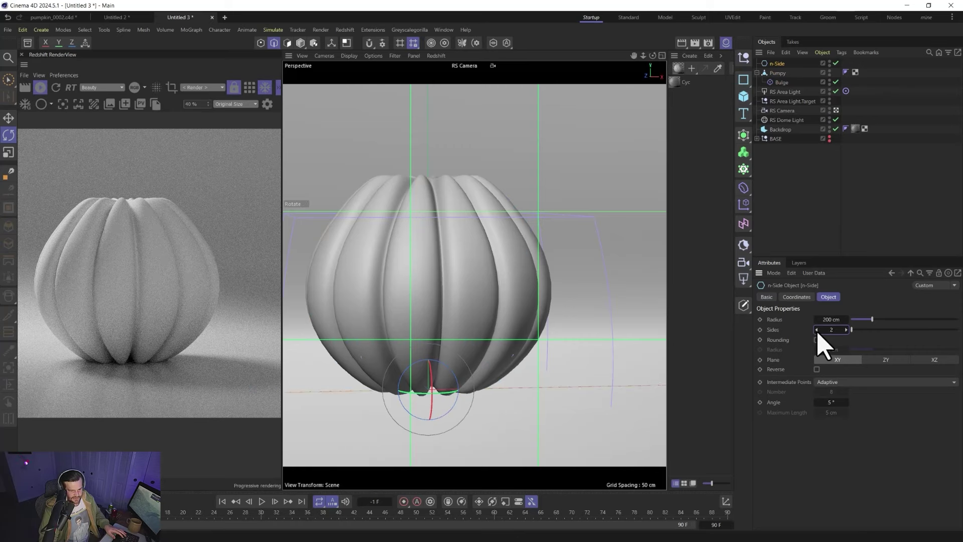
pyautogui.click(846, 330)
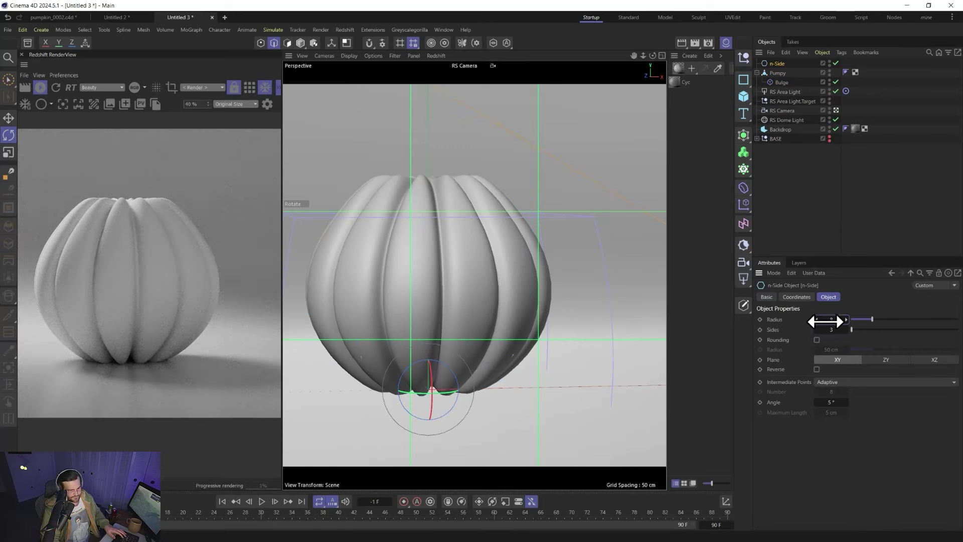
pyautogui.press('e')
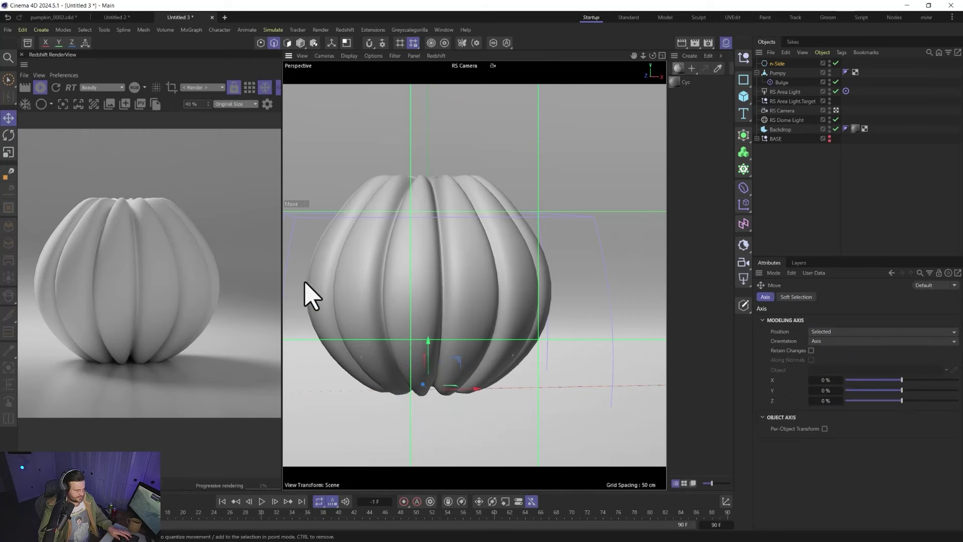
pyautogui.moveTo(423, 388); pyautogui.dragTo(444, 225)
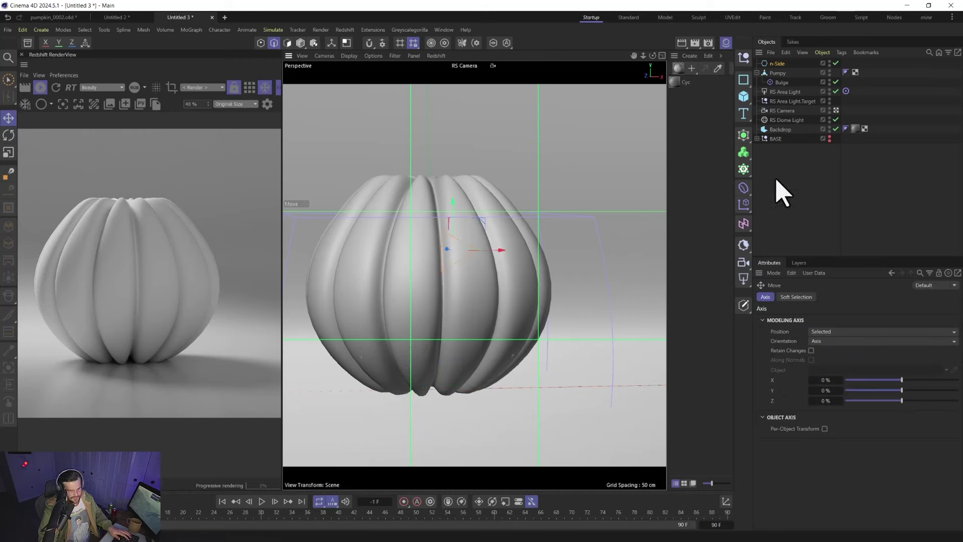
# - Set the n-Side spline's radius to 10 cm and try its Rounding option
pyautogui.click(784, 53)
pyautogui.click(772, 65)
pyautogui.doubleClick(772, 65)
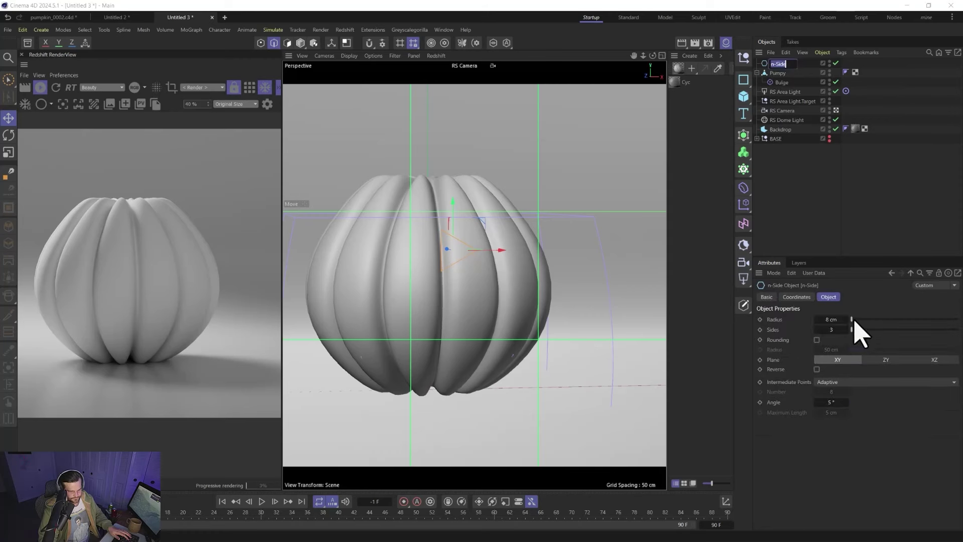
pyautogui.click(831, 321)
pyautogui.click(831, 322)
pyautogui.write('12')
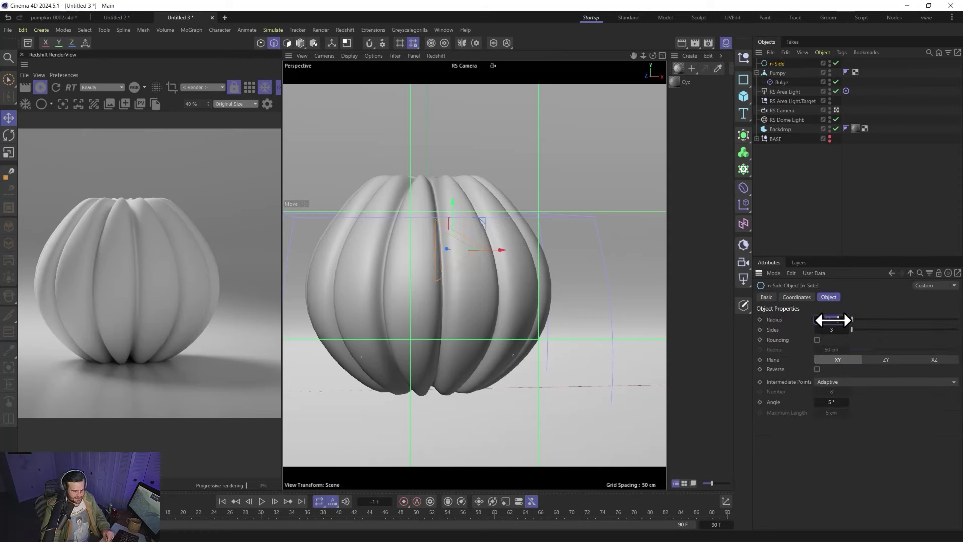
pyautogui.click(816, 339)
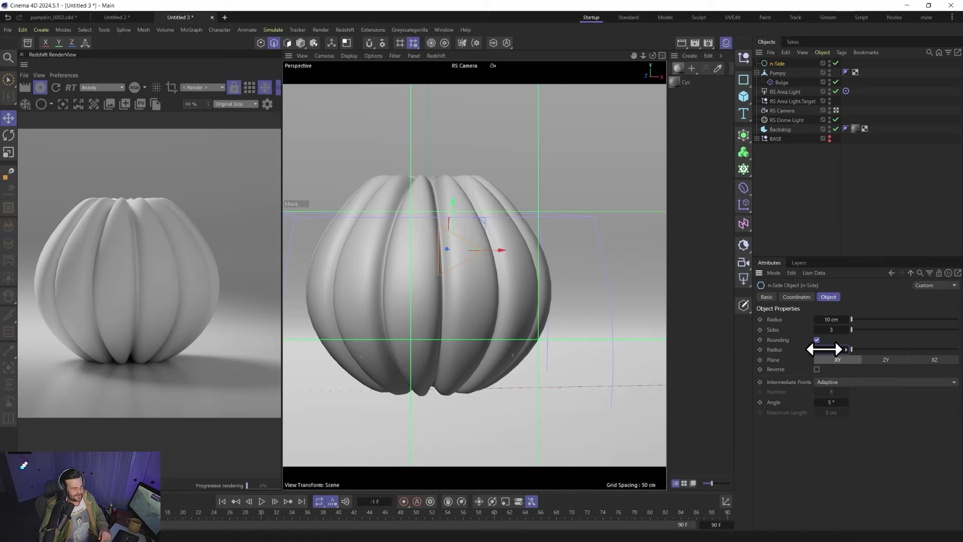
# - Put the n-Side triangle into an Extrude generator and display the viewport in Gouraud Shading (Lines)
pyautogui.click(743, 140)
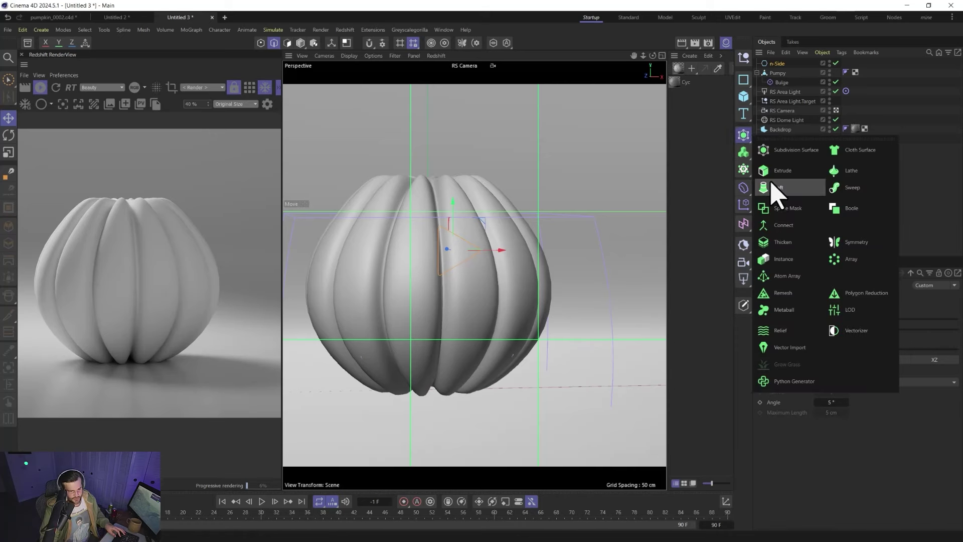
pyautogui.keyDown('alt'); pyautogui.click(775, 173); pyautogui.keyUp('alt')
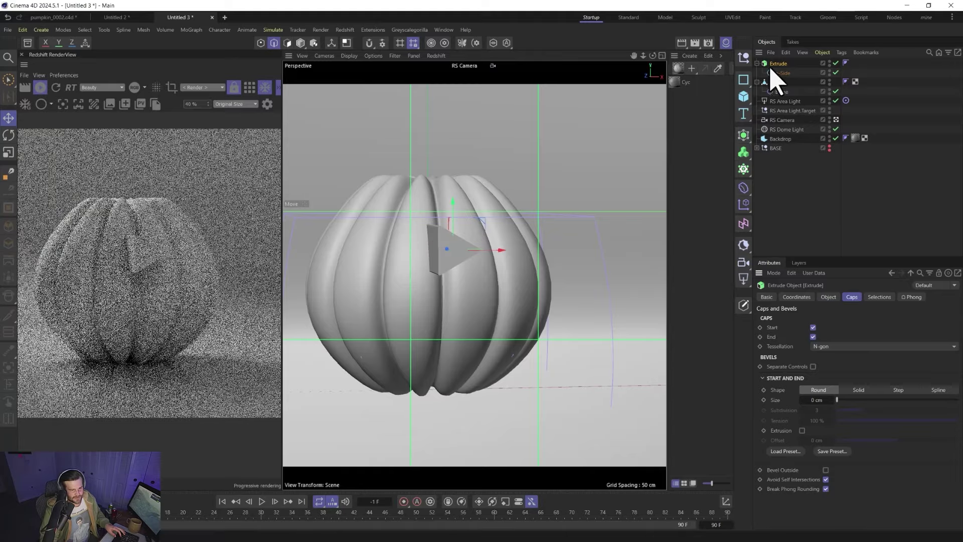
pyautogui.click(349, 56)
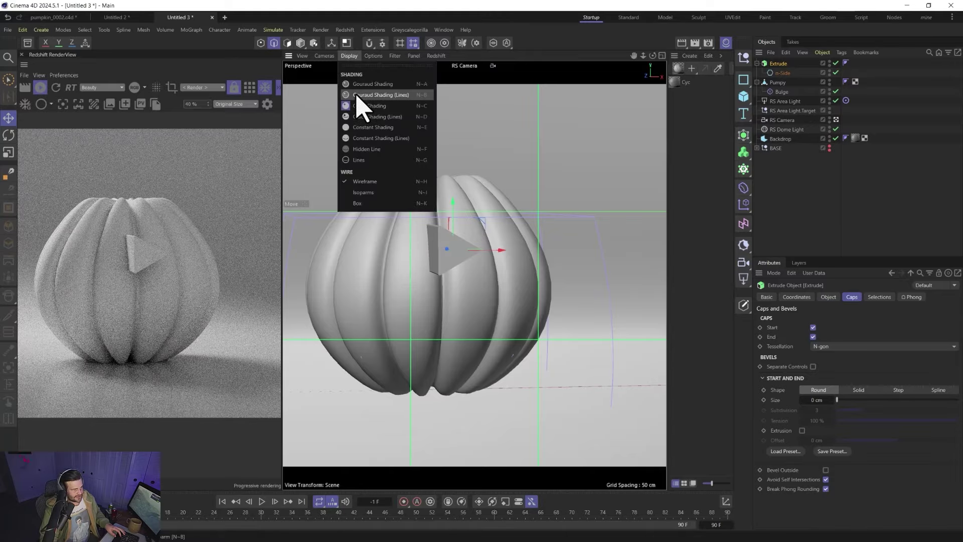
pyautogui.click(357, 95)
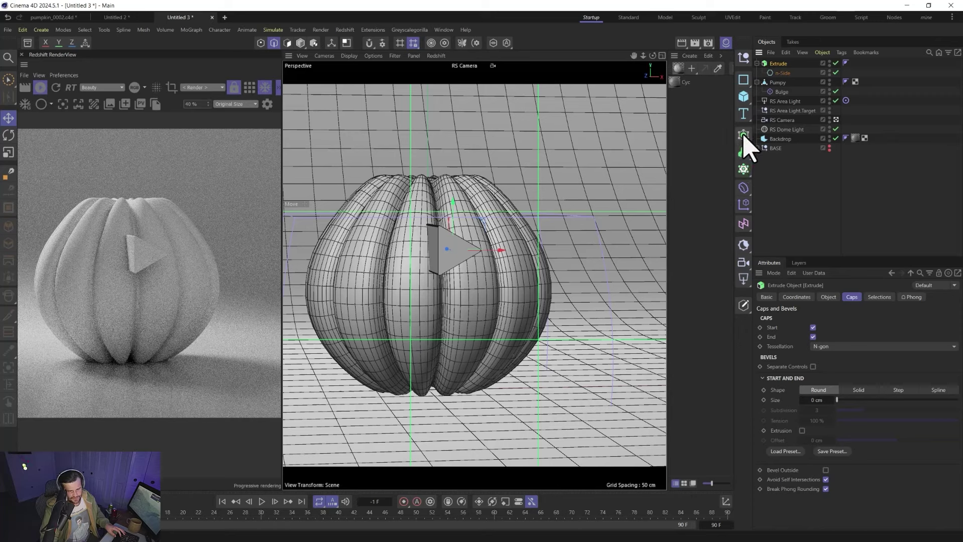
pyautogui.click(743, 137)
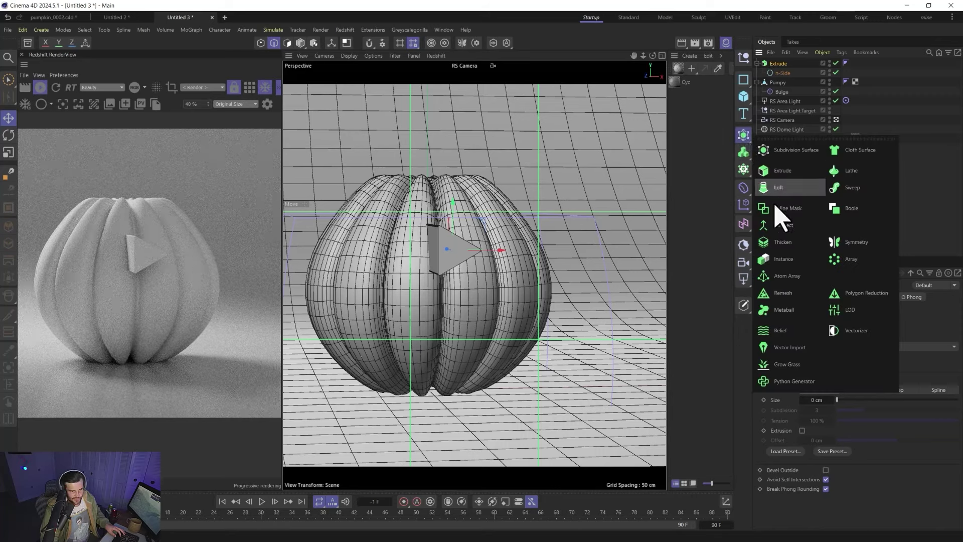
pyautogui.click(781, 294)
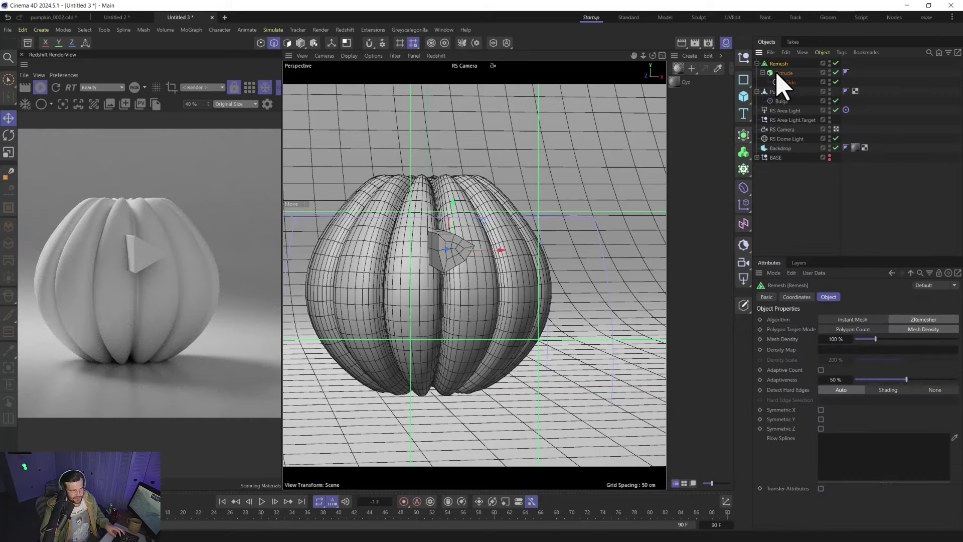
pyautogui.hotkey('ctrl', 'z')
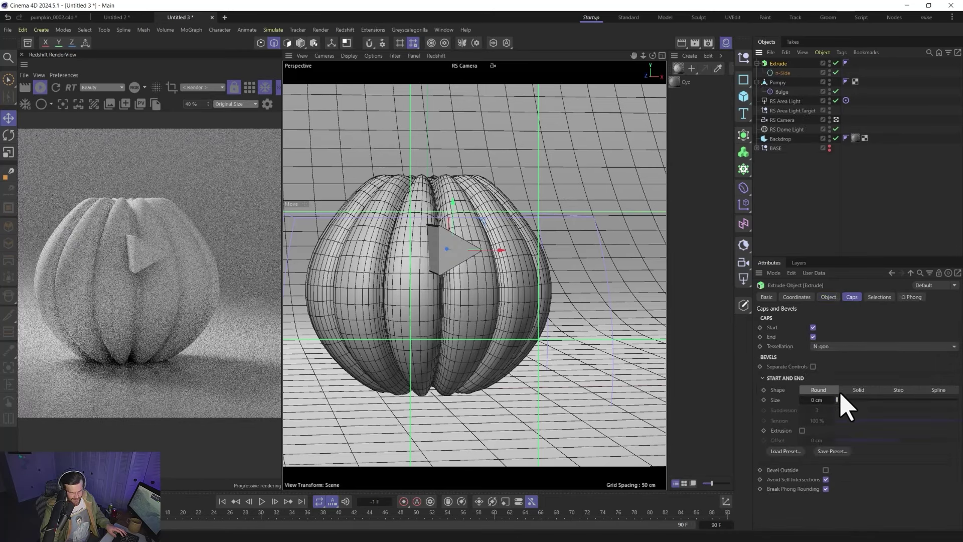
# - Give the extruded triangle a round cap bevel of about 1.73 cm and set its extrusion subdivision to 11
pyautogui.moveTo(836, 400); pyautogui.dragTo(838, 399)
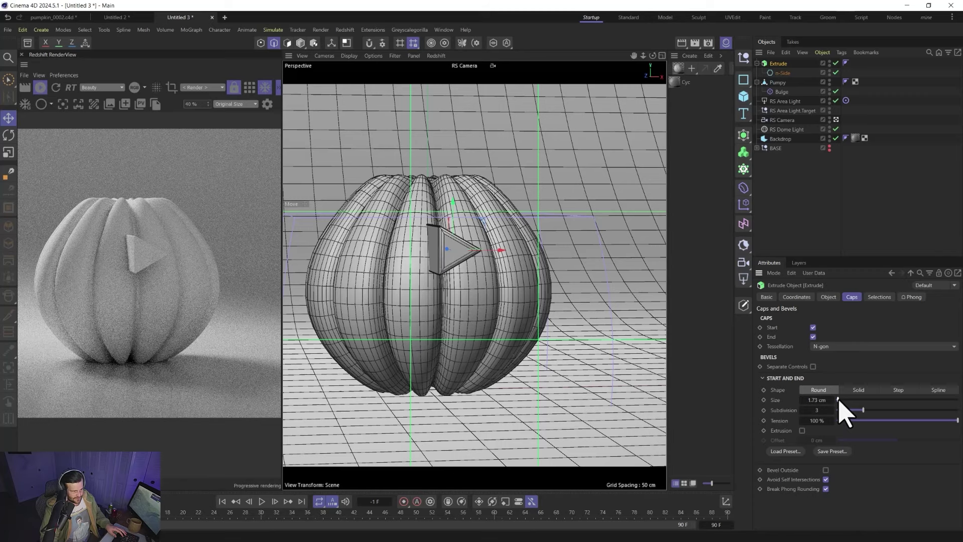
pyautogui.click(828, 296)
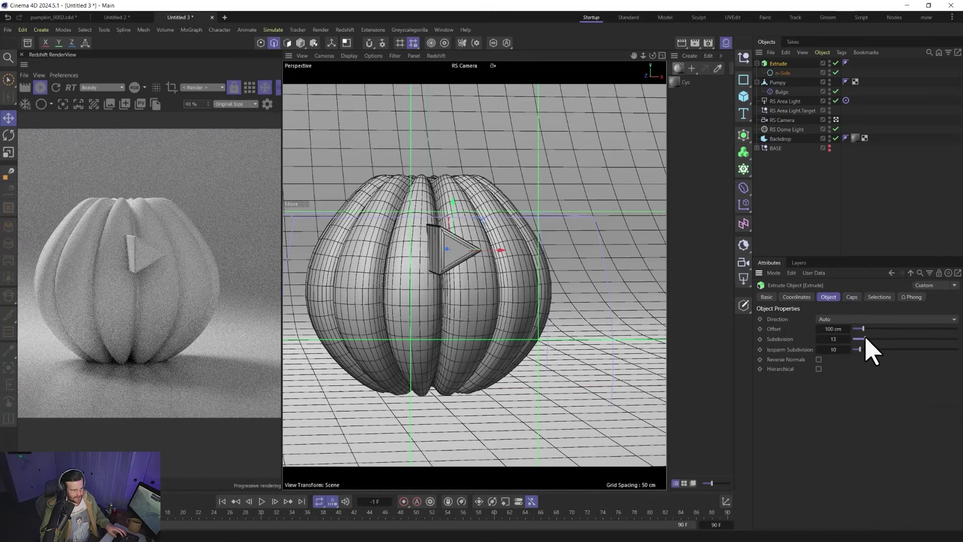
pyautogui.moveTo(866, 339); pyautogui.dragTo(863, 339)
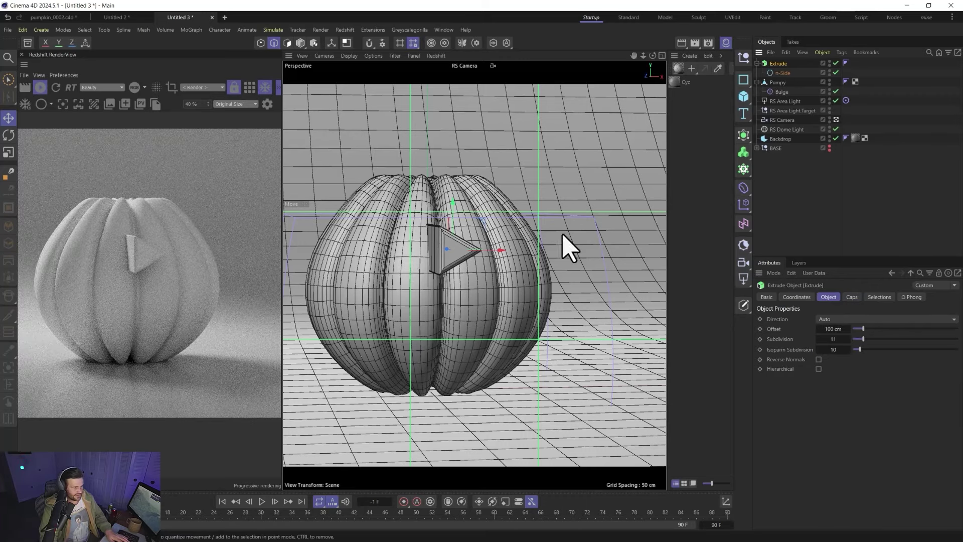
# - Make the extruded triangle editable and subdivide its whole mesh with the Catmull-Clark pattern
pyautogui.press('c')
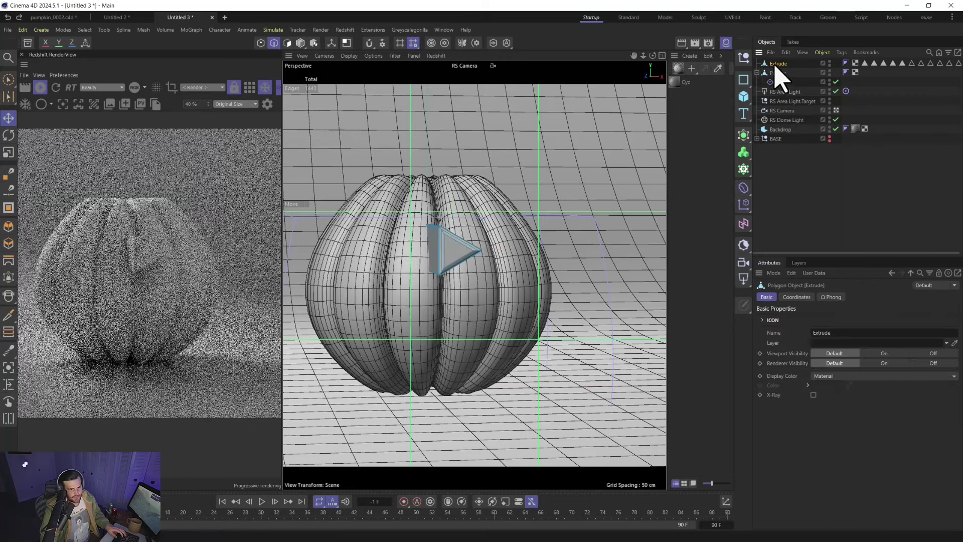
pyautogui.click(438, 241)
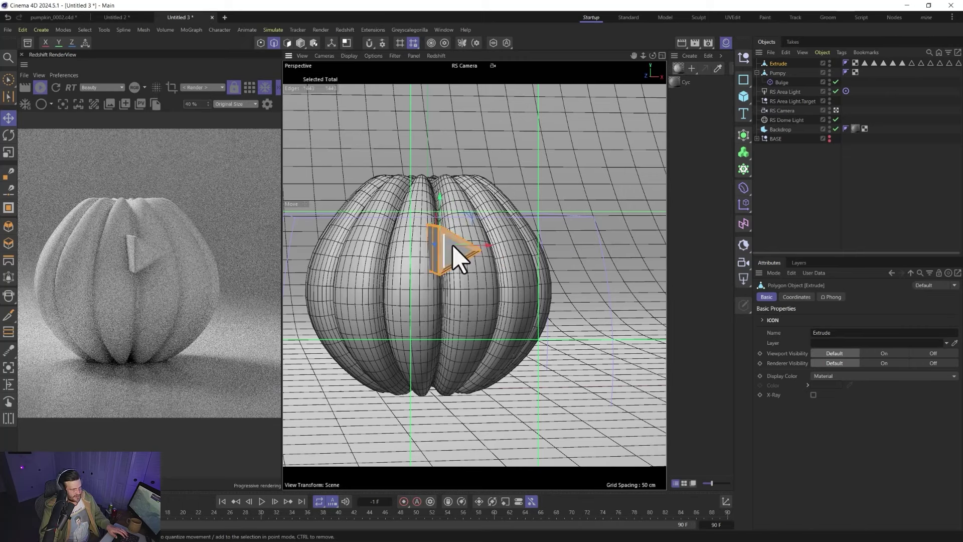
pyautogui.press('u')
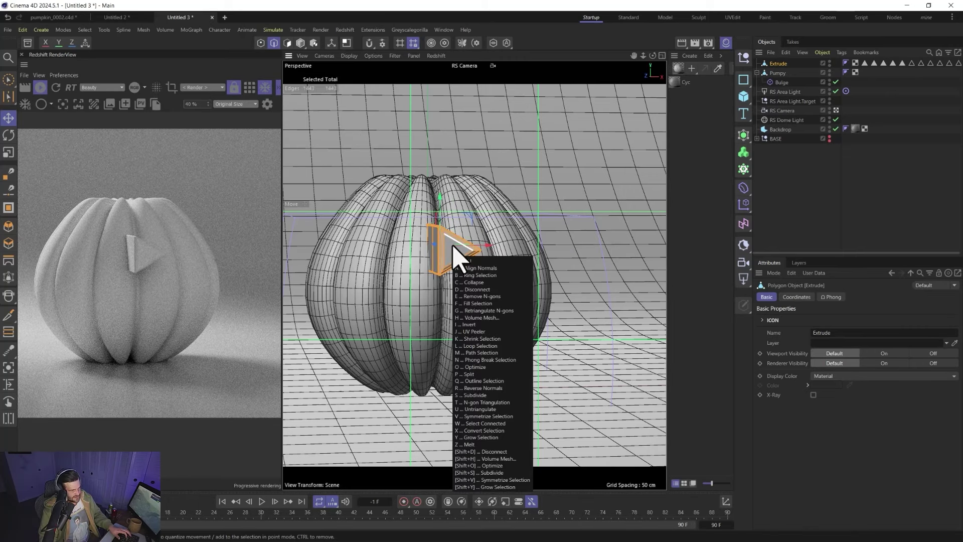
pyautogui.press('s')
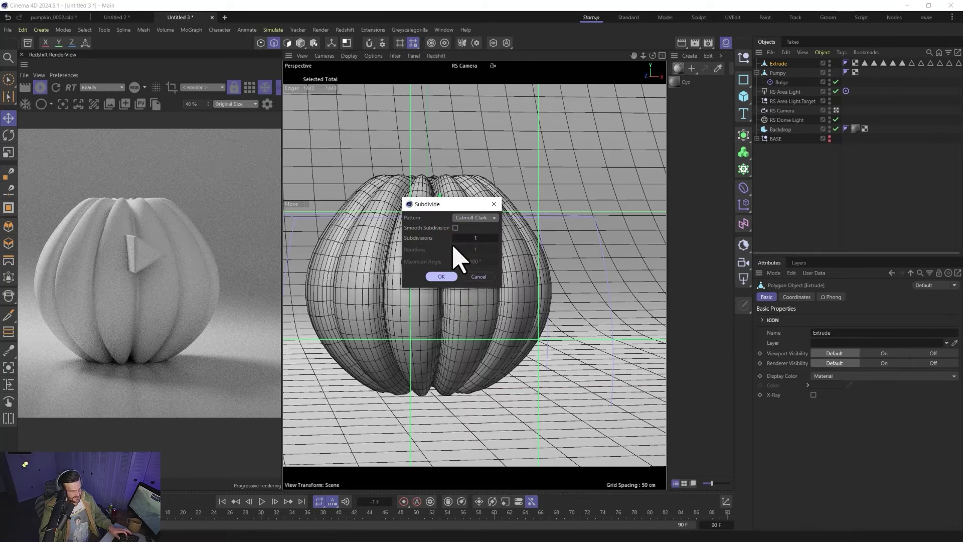
pyautogui.click(496, 238)
pyautogui.click(441, 276)
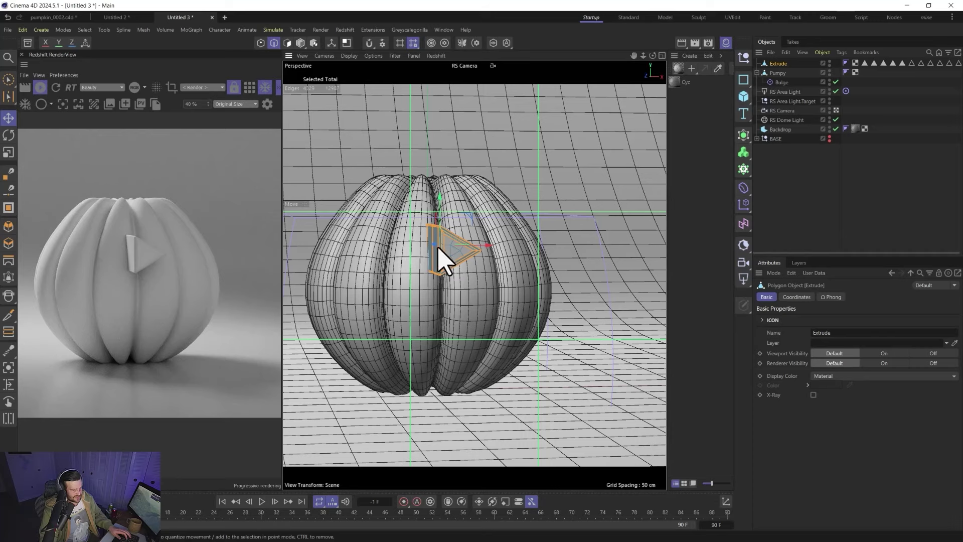
pyautogui.press('Return')
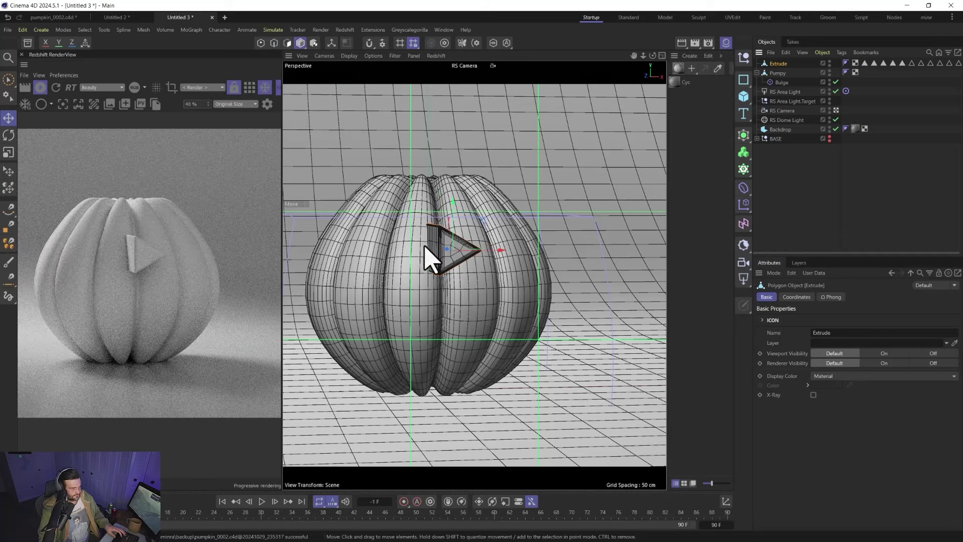
# - Try placing the triangle on the pumpkin's front surface with the Place tool
pyautogui.moveTo(488, 236); pyautogui.dragTo(462, 241)
pyautogui.press('r')
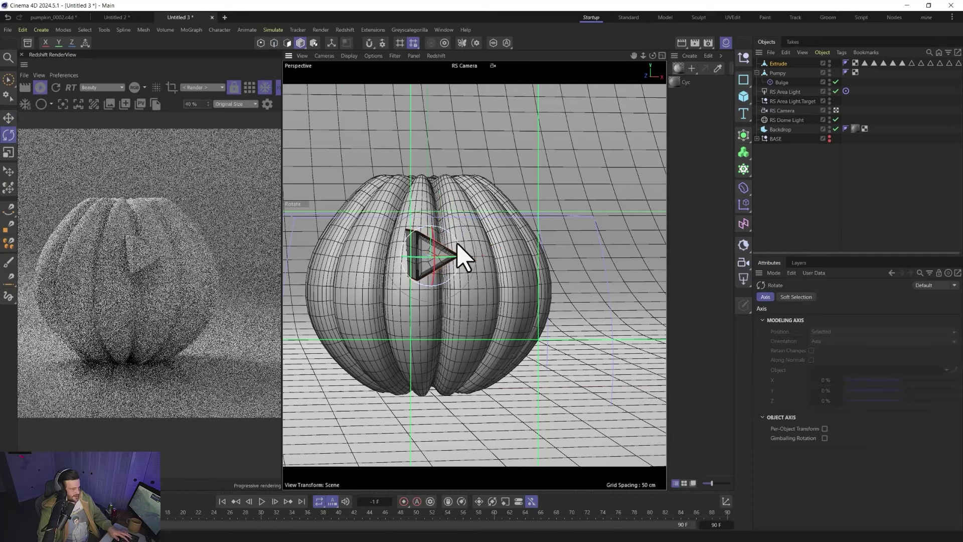
pyautogui.click(8, 171)
pyautogui.moveTo(351, 240); pyautogui.dragTo(410, 247)
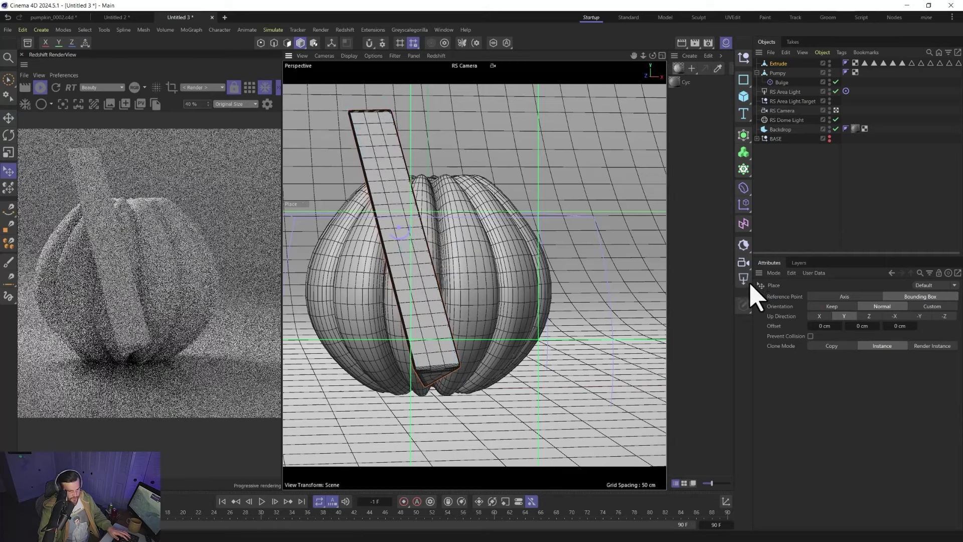
# - Scale the triangle down along its extrusion direction to make it much shorter
pyautogui.click(774, 65)
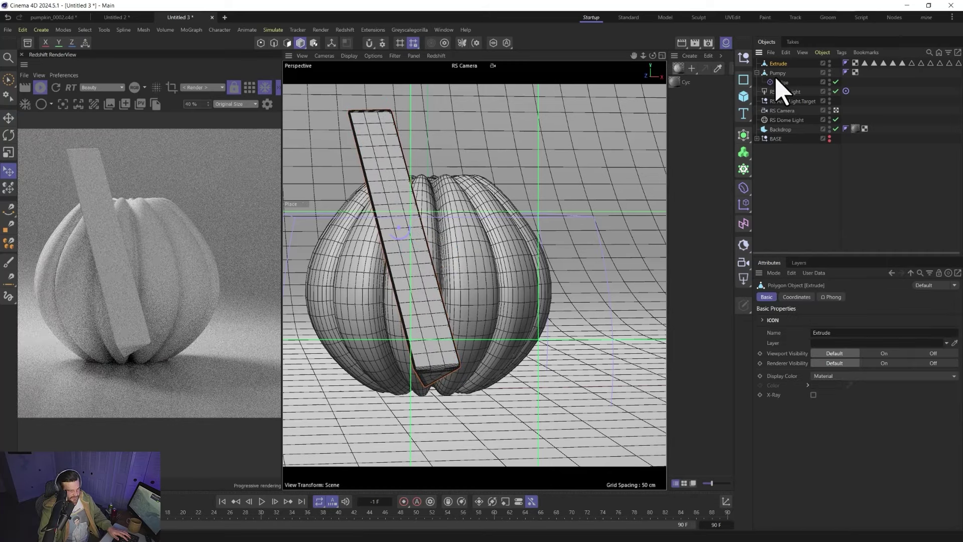
pyautogui.press('t')
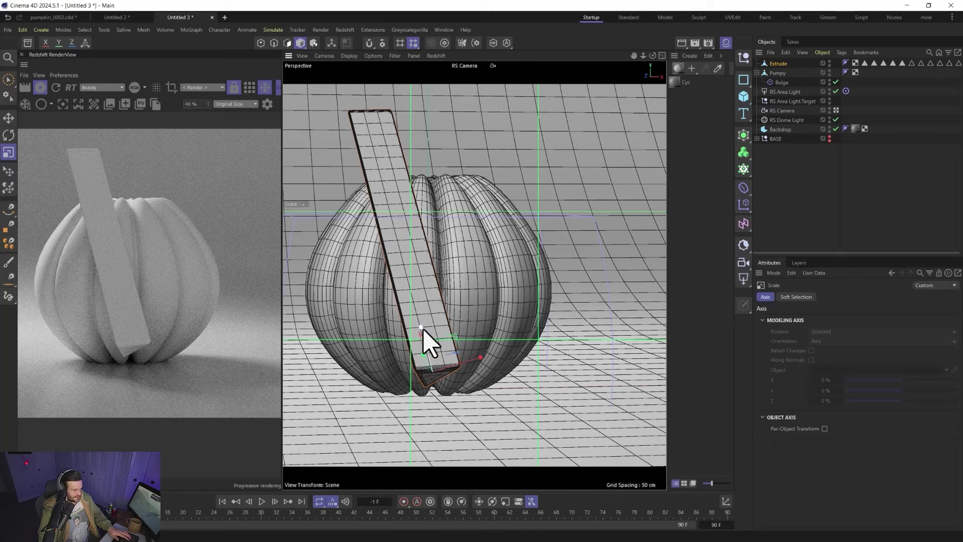
pyautogui.moveTo(429, 337); pyautogui.dragTo(429, 371)
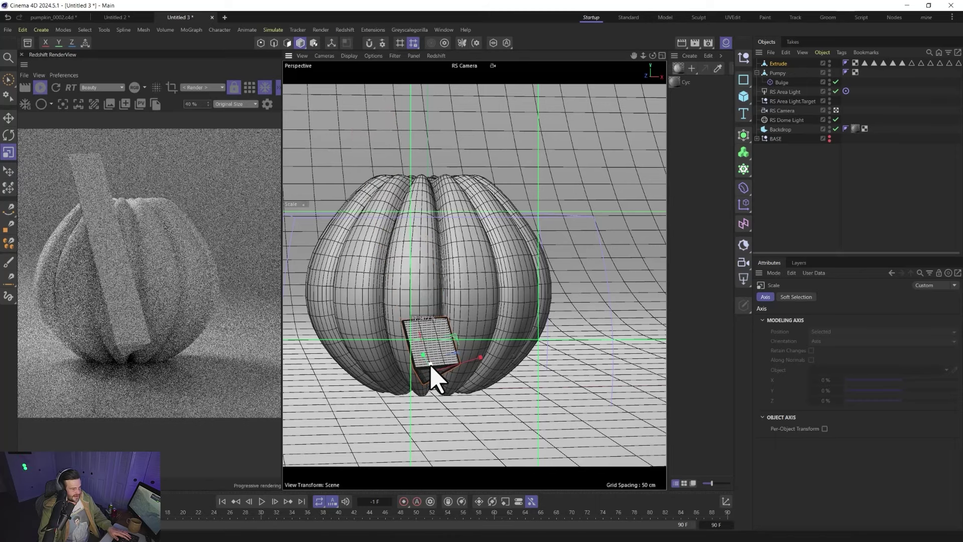
# - Place the triangle on the pumpkin's upper-left front with Up Direction Z and rotate it to point upward as an eye
pyautogui.click(9, 171)
pyautogui.moveTo(395, 263); pyautogui.dragTo(415, 252)
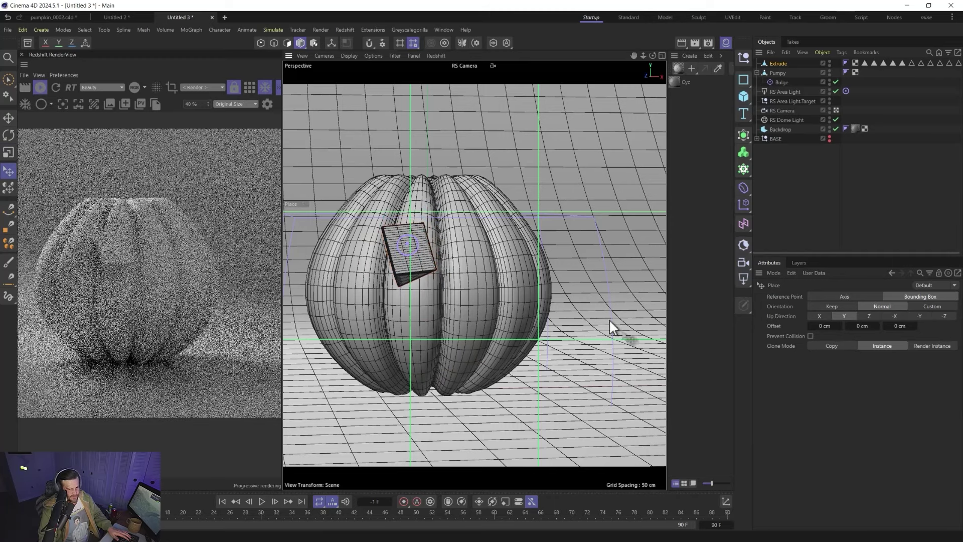
pyautogui.click(869, 317)
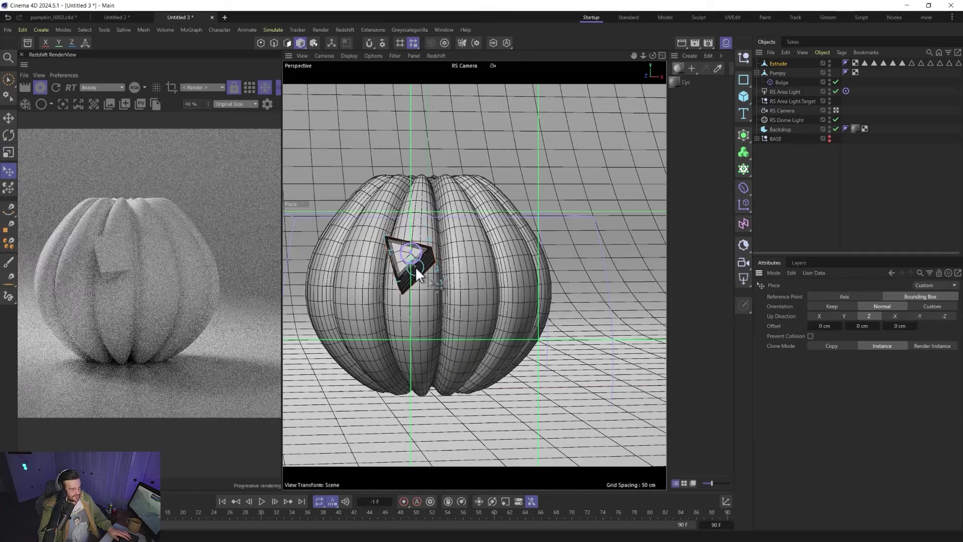
pyautogui.moveTo(415, 267); pyautogui.dragTo(411, 260)
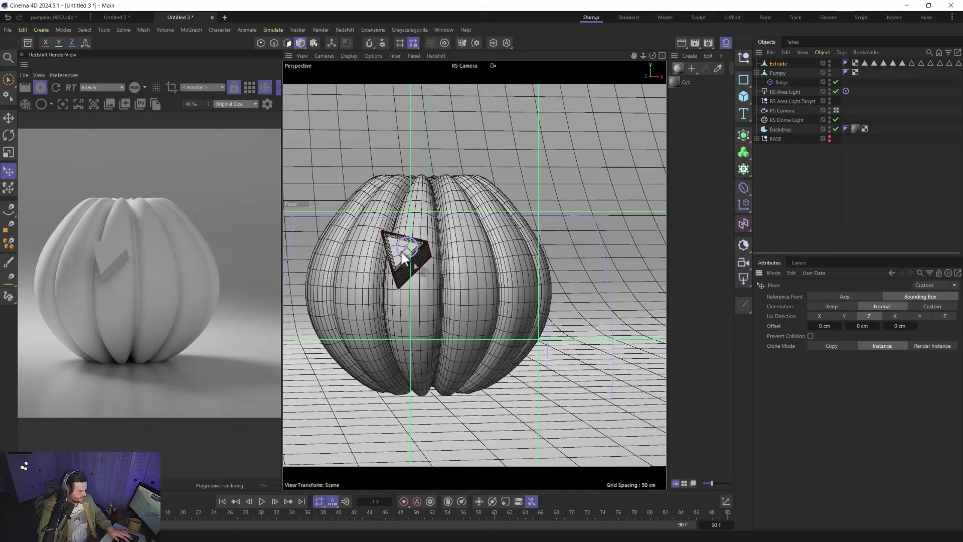
pyautogui.press('r')
pyautogui.moveTo(424, 295); pyautogui.dragTo(405, 264)
# - Duplicate the triangle eye across to the pumpkin's right side, then rotate and shift the copy to match the first eye
pyautogui.press('e')
pyautogui.keyDown('ctrl'); pyautogui.moveTo(418, 305); pyautogui.dragTo(492, 302); pyautogui.keyUp('ctrl')
pyautogui.press('r')
pyautogui.moveTo(477, 258)
pyautogui.mouseDown()
pyautogui.moveTo(511, 280)
pyautogui.moveTo(505, 249)
pyautogui.moveTo(485, 266)
pyautogui.mouseUp()
pyautogui.press('e')
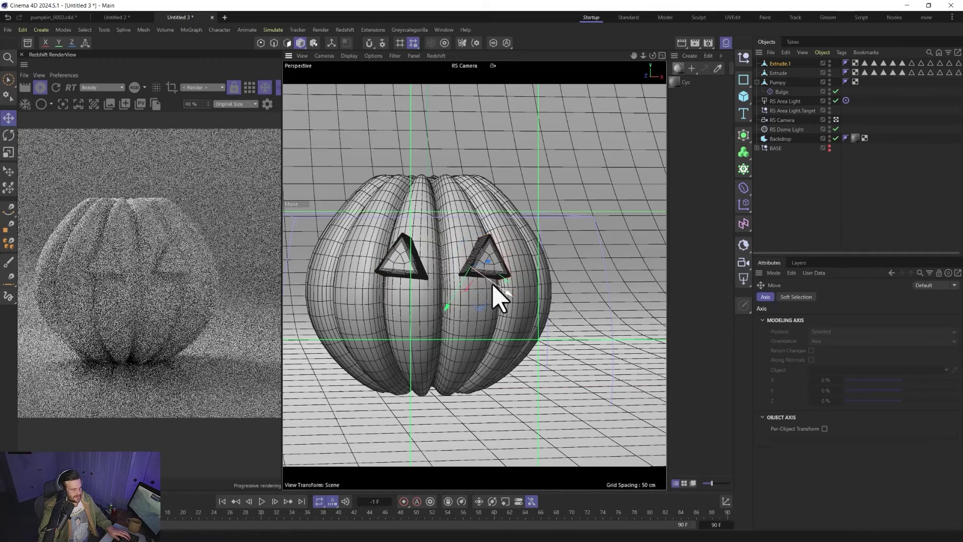
pyautogui.moveTo(478, 308); pyautogui.dragTo(488, 305)
pyautogui.press('t')
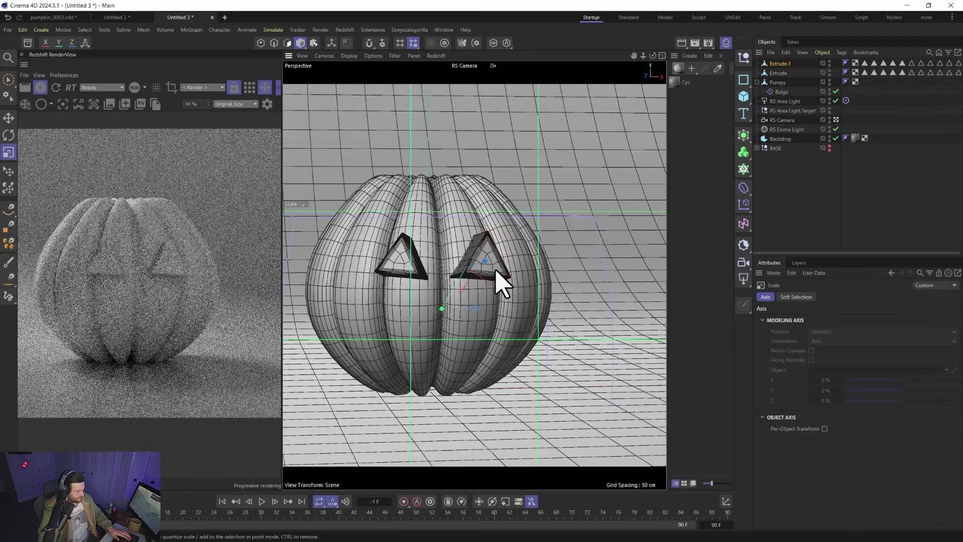
pyautogui.scroll(3, 455, 312)
pyautogui.scroll(-2, 447, 309)
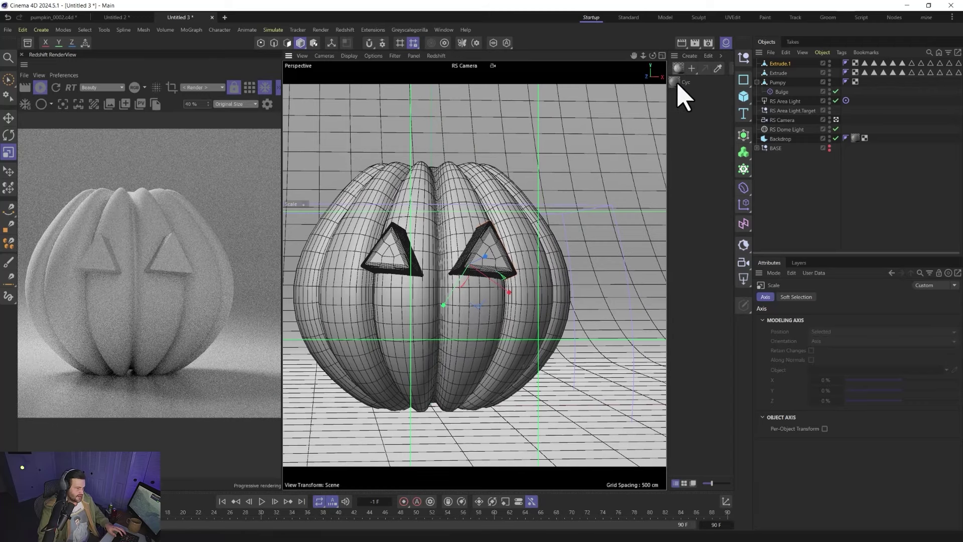
# - Apply the Cyc material to the pumpkin, then duplicate that material and set the copy's base color to black
pyautogui.moveTo(678, 84); pyautogui.dragTo(516, 204)
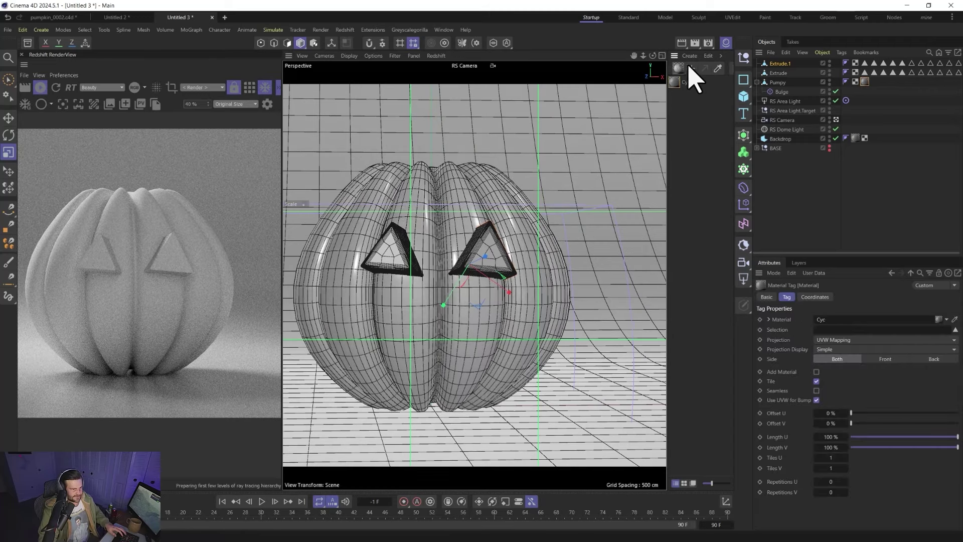
pyautogui.click(676, 90)
pyautogui.doubleClick(676, 91)
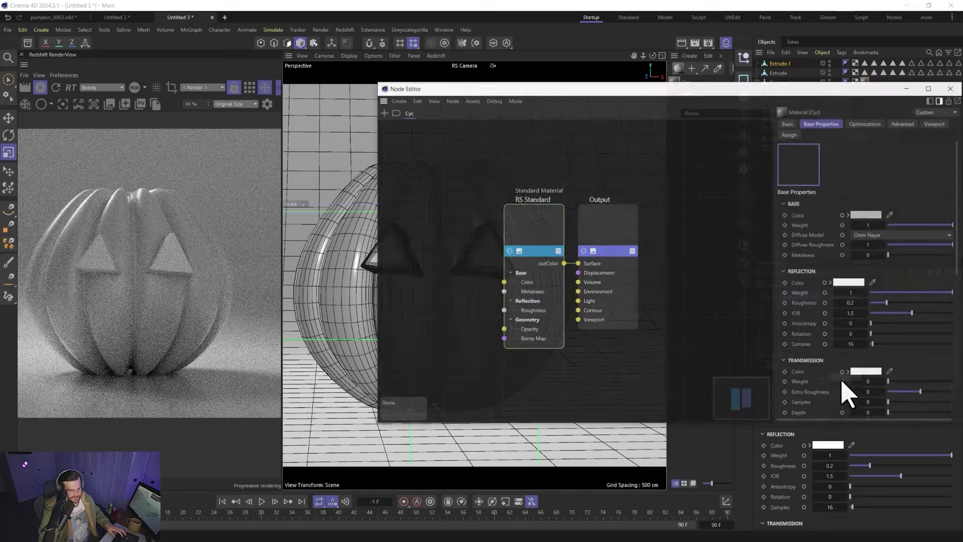
pyautogui.click(855, 213)
pyautogui.moveTo(822, 292); pyautogui.dragTo(767, 328)
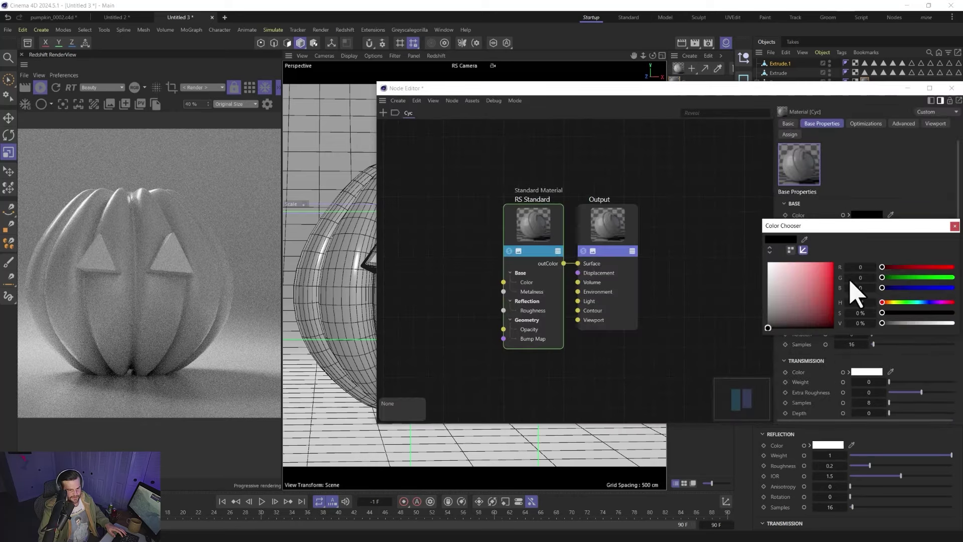
pyautogui.click(954, 226)
pyautogui.click(951, 88)
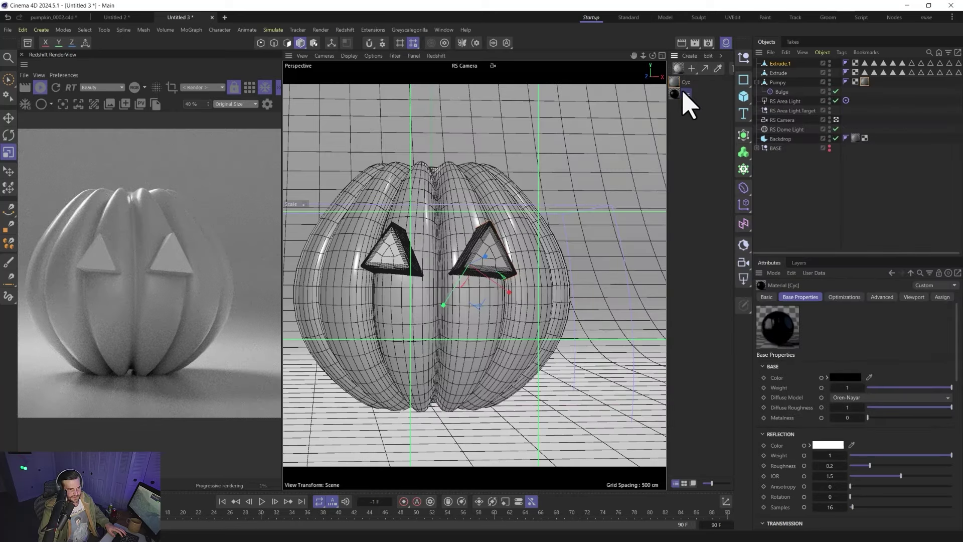
# - Assign the black material to both triangle eyes
pyautogui.moveTo(686, 95); pyautogui.dragTo(780, 65)
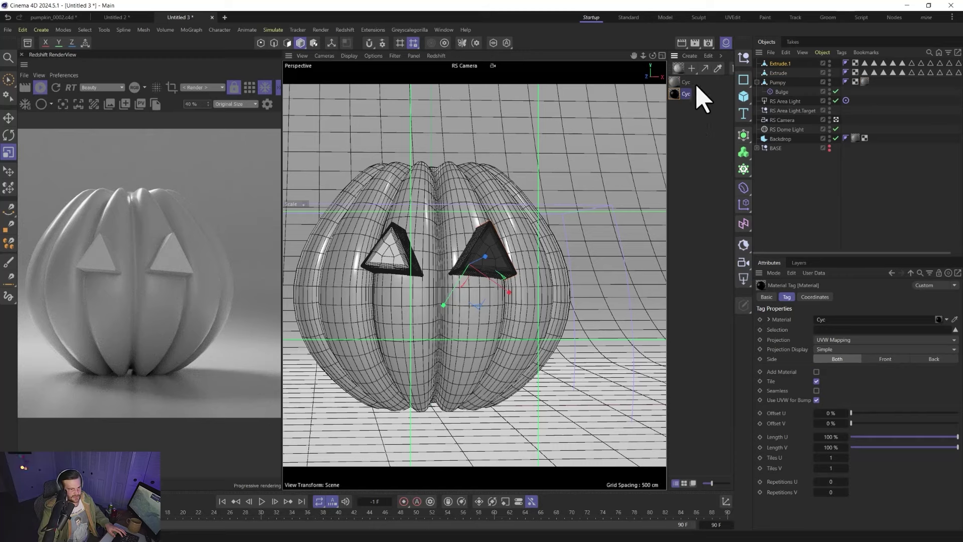
pyautogui.moveTo(681, 95); pyautogui.dragTo(777, 73)
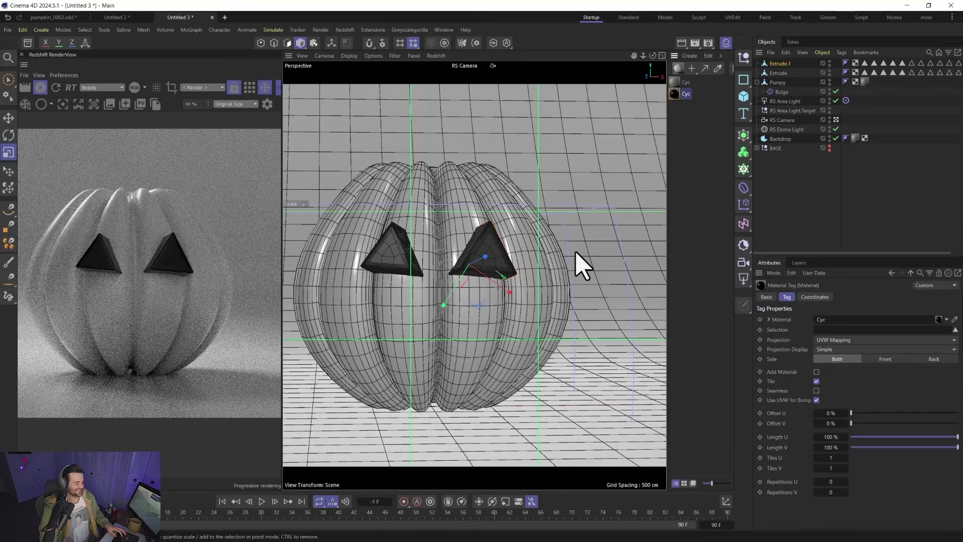
pyautogui.click(793, 176)
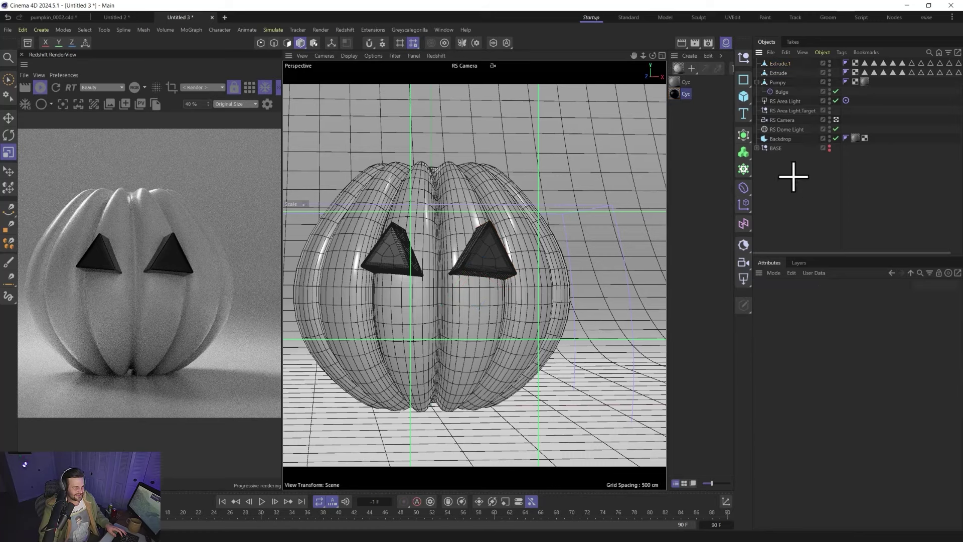
# - Duplicate the right eye as a nose below and between the eyes, rotate it to point downward and scale it down
pyautogui.click(778, 63)
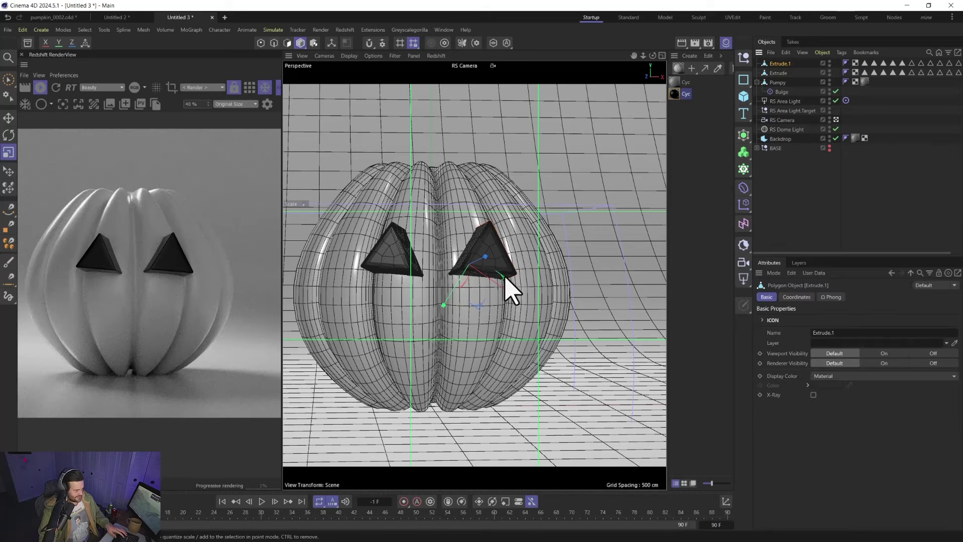
pyautogui.press('e')
pyautogui.keyDown('ctrl'); pyautogui.moveTo(479, 308); pyautogui.dragTo(454, 333); pyautogui.keyUp('ctrl')
pyautogui.press('r')
pyautogui.press('t')
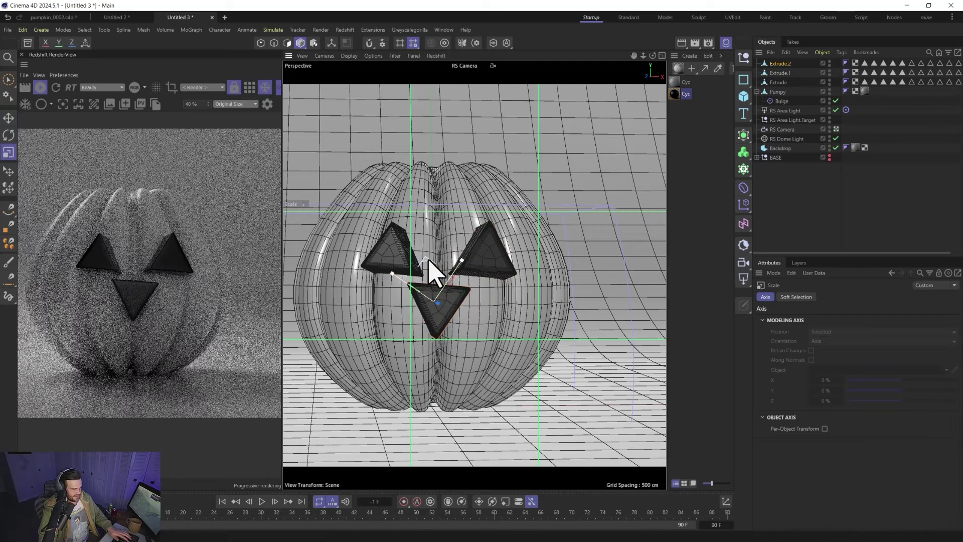
pyautogui.moveTo(436, 272); pyautogui.dragTo(408, 287)
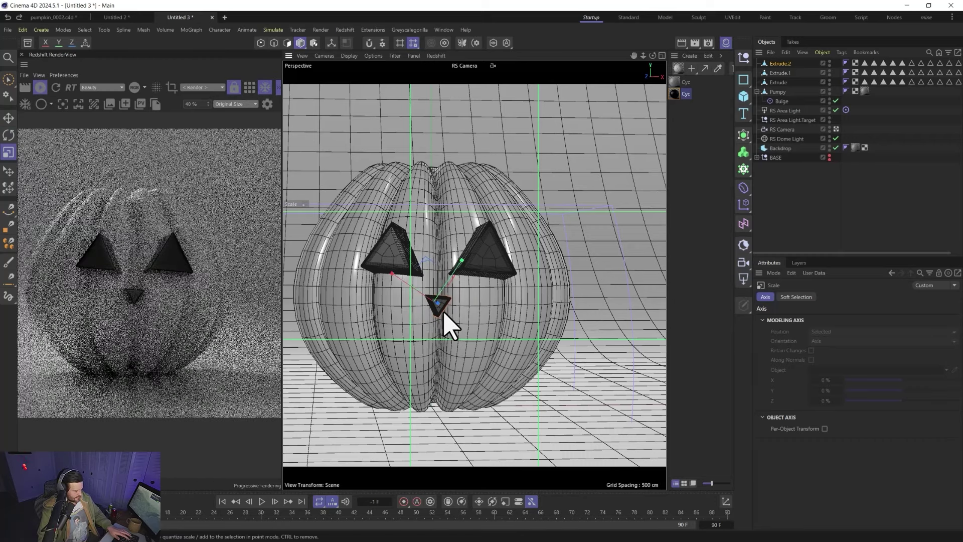
# - Stretch the nose triangle wider horizontally in world coordinates and check how far it protrudes from the pumpkin
pyautogui.press('w')
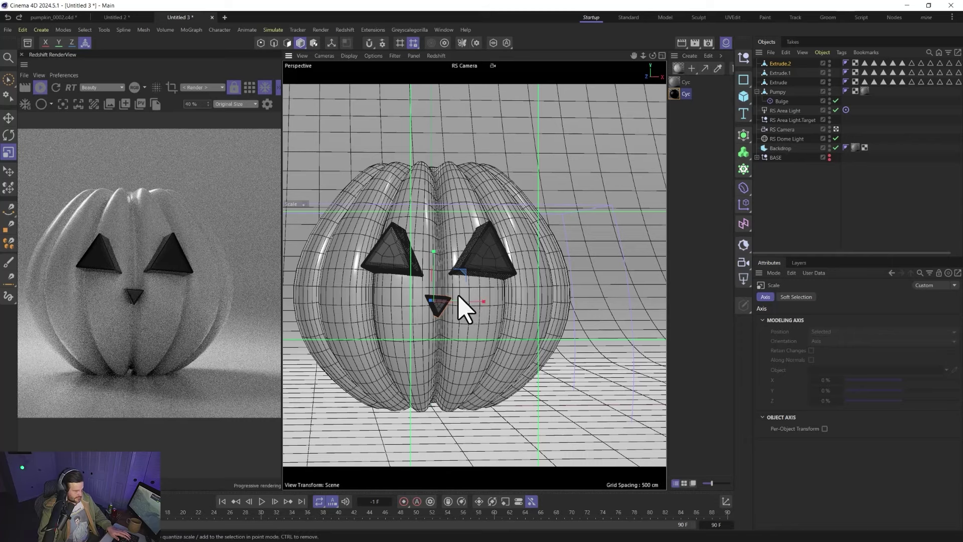
pyautogui.press('w')
pyautogui.scroll(2, 446, 301)
pyautogui.scroll(3, 438, 303)
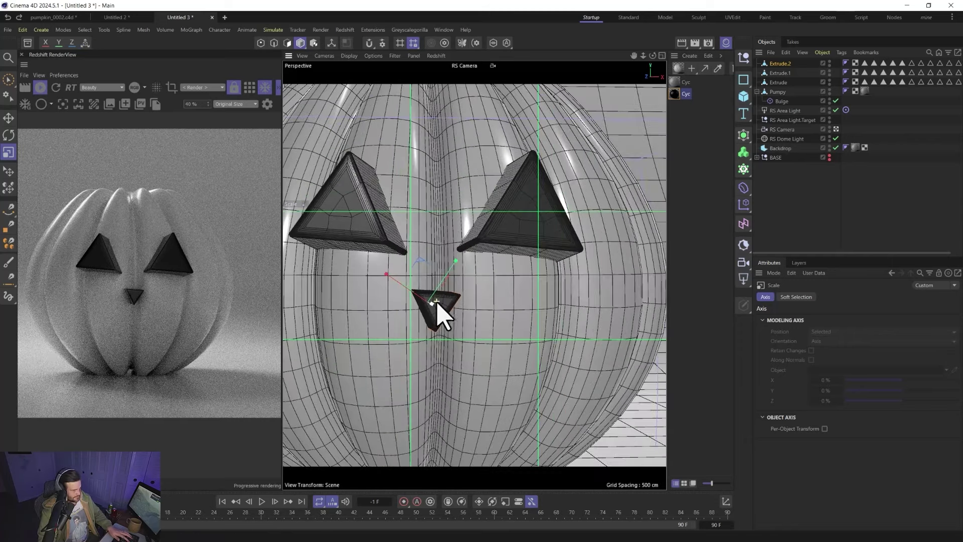
pyautogui.press('r')
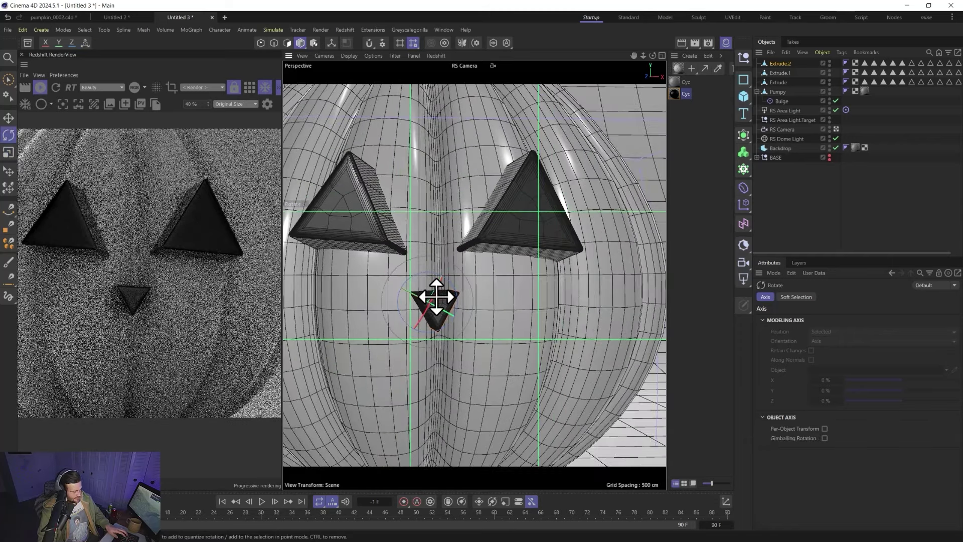
pyautogui.press('t')
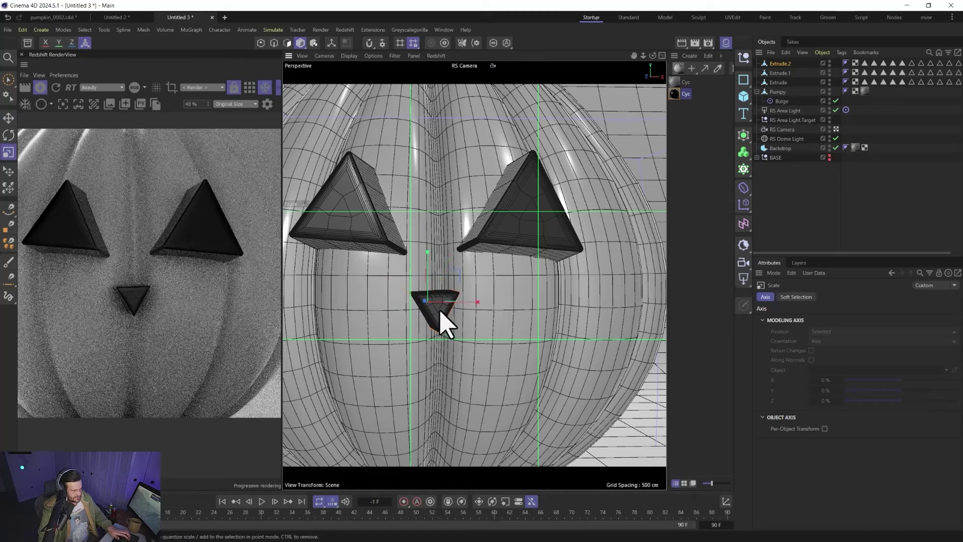
pyautogui.moveTo(475, 300); pyautogui.dragTo(500, 298)
pyautogui.press('e')
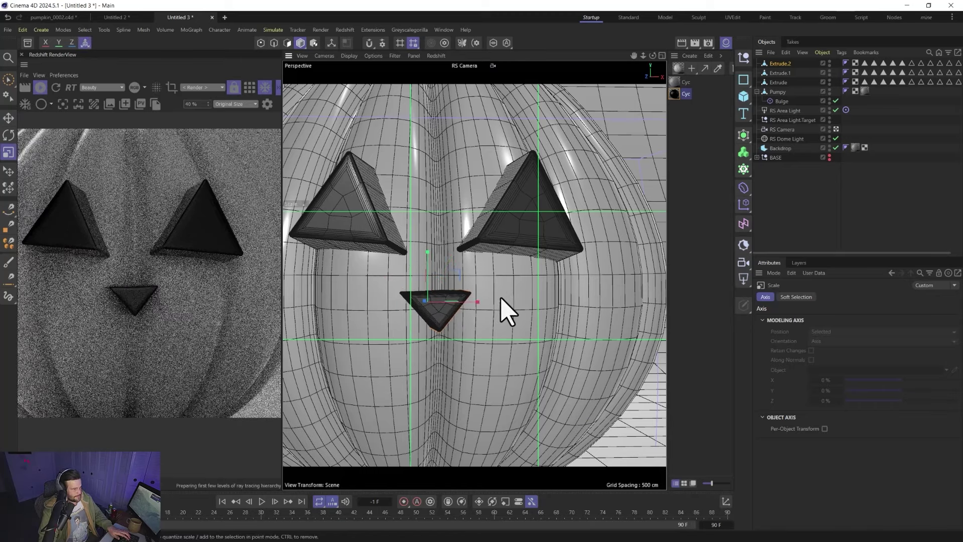
pyautogui.keyDown('alt'); pyautogui.moveTo(423, 351); pyautogui.dragTo(452, 355); pyautogui.keyUp('alt')
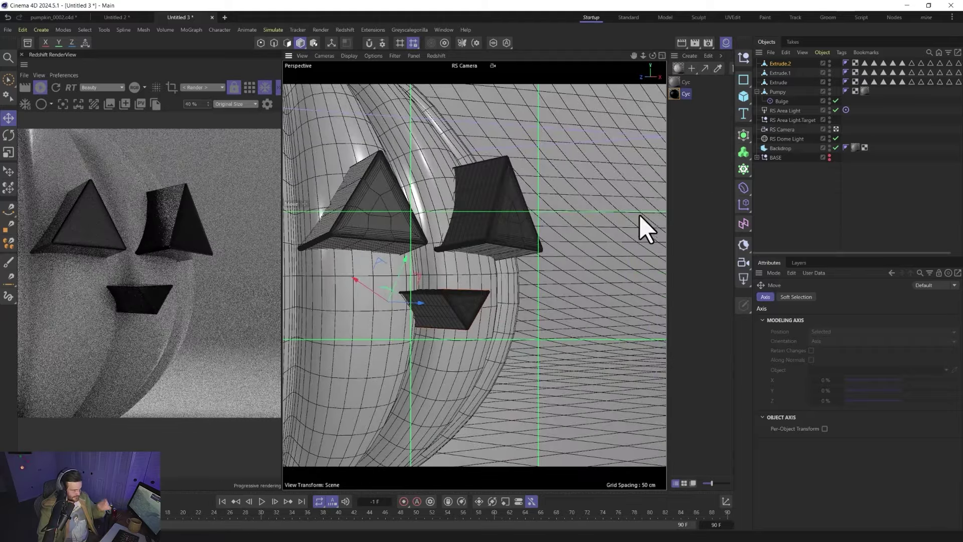
pyautogui.keyDown('alt'); pyautogui.moveTo(414, 344); pyautogui.dragTo(375, 346); pyautogui.keyUp('alt')
pyautogui.click(430, 321)
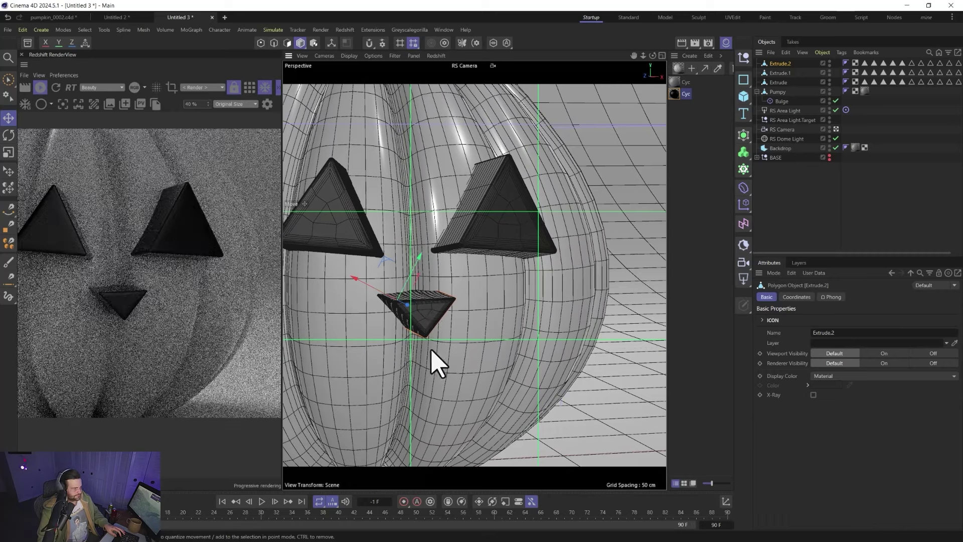
pyautogui.keyDown('alt'); pyautogui.moveTo(431, 361); pyautogui.dragTo(397, 361); pyautogui.keyUp('alt')
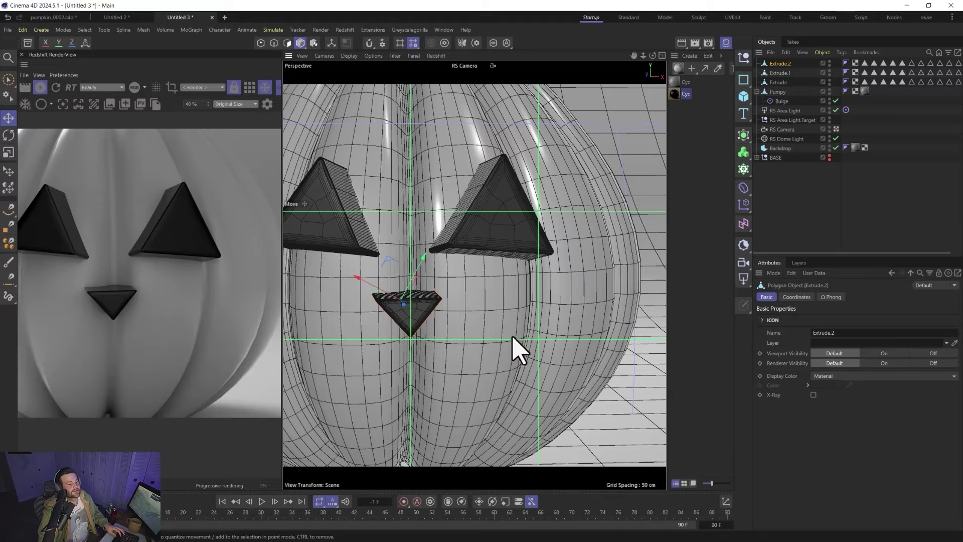
# - Add a Cissoid spline to the scene and isolate it in the viewport
pyautogui.scroll(-5, 514, 347)
pyautogui.scroll(-3, 514, 347)
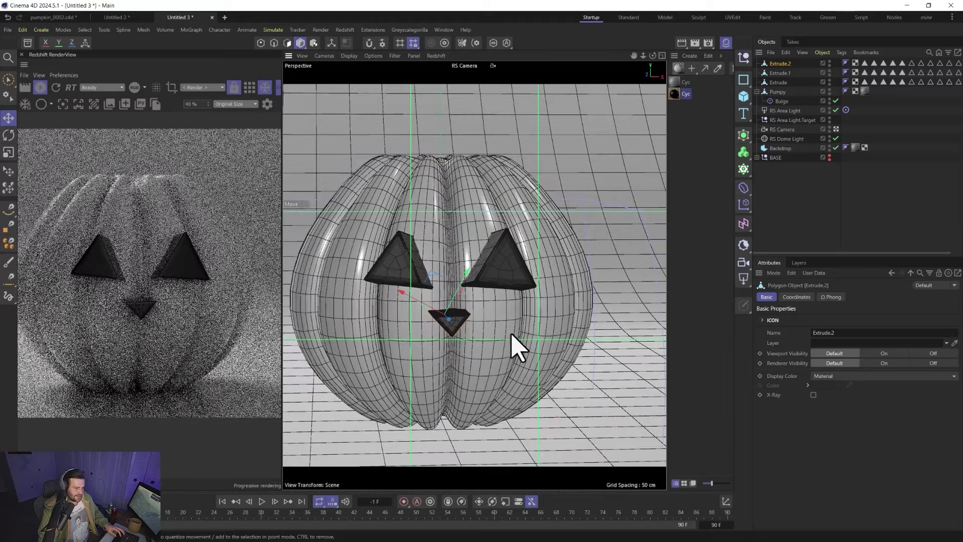
pyautogui.moveTo(529, 323); pyautogui.dragTo(501, 323, button='middle')
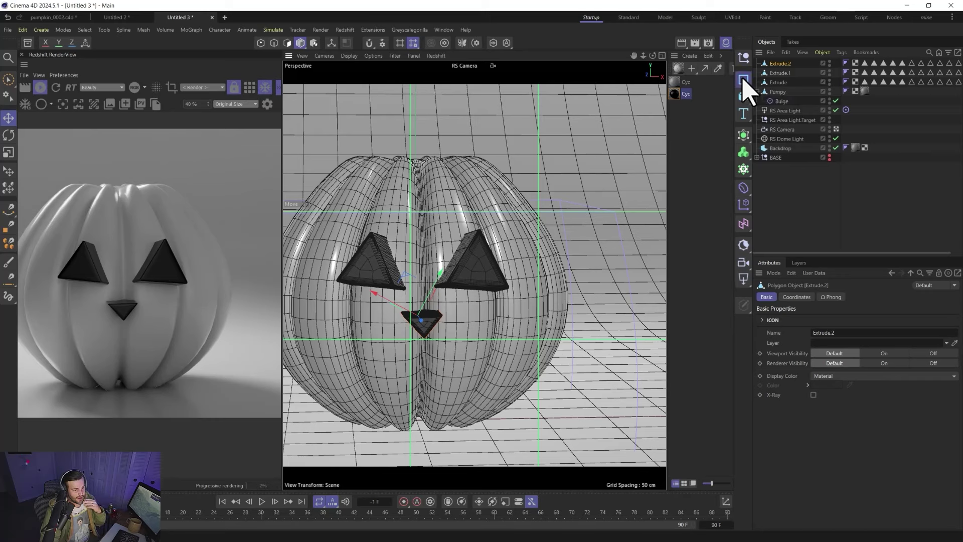
pyautogui.click(743, 81)
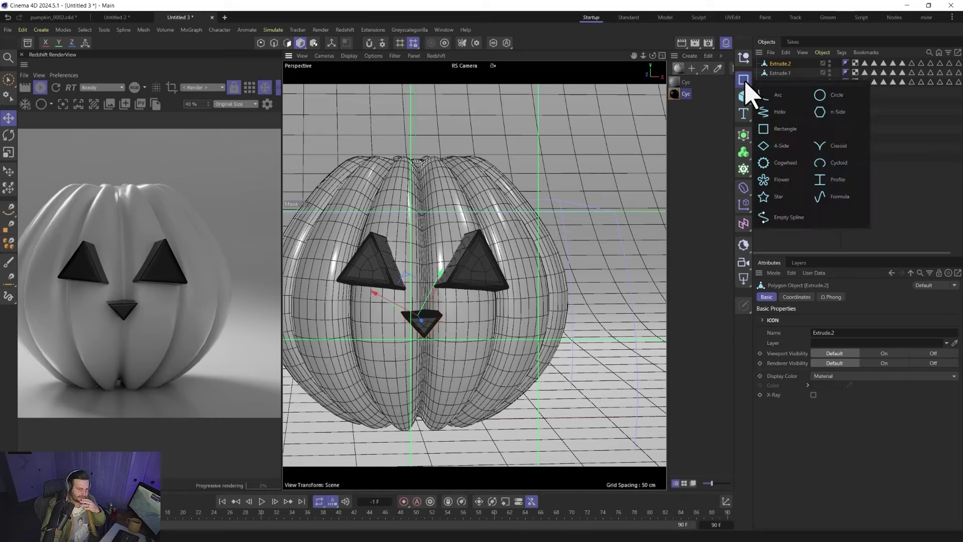
pyautogui.click(832, 148)
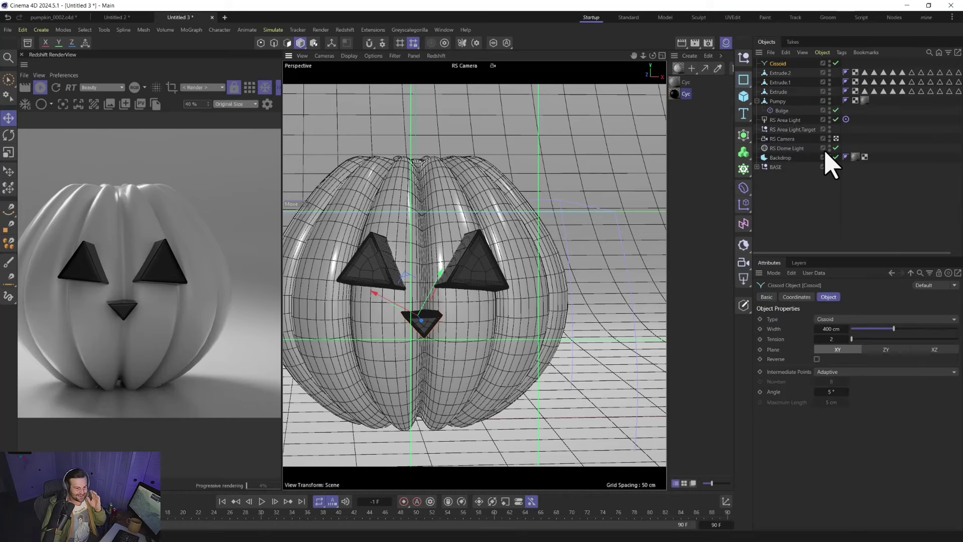
pyautogui.click(492, 43)
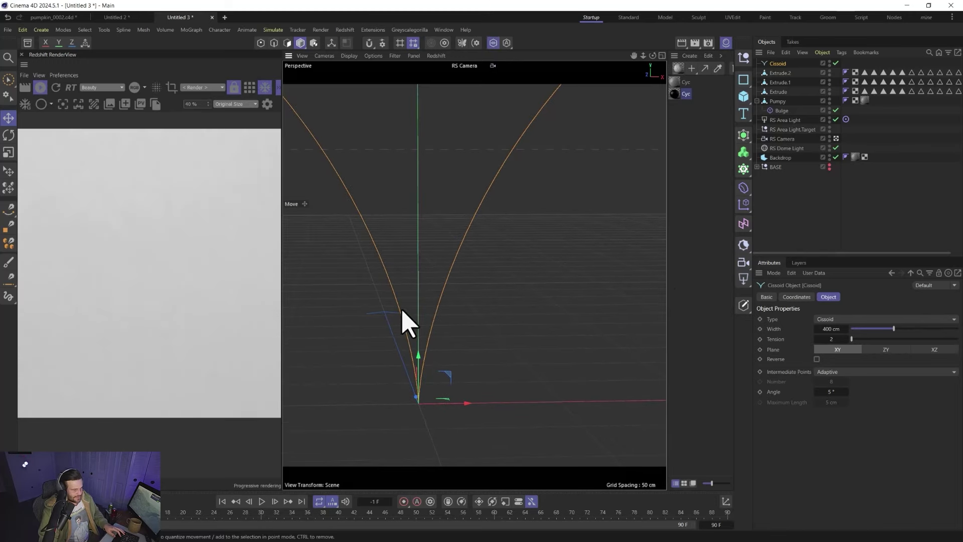
# - Set the cissoid's width to 28 cm
pyautogui.keyDown('alt'); pyautogui.moveTo(402, 309); pyautogui.dragTo(466, 308, button='middle'); pyautogui.keyUp('alt')
pyautogui.keyDown('alt'); pyautogui.moveTo(463, 337); pyautogui.dragTo(469, 375, button='right'); pyautogui.keyUp('alt')
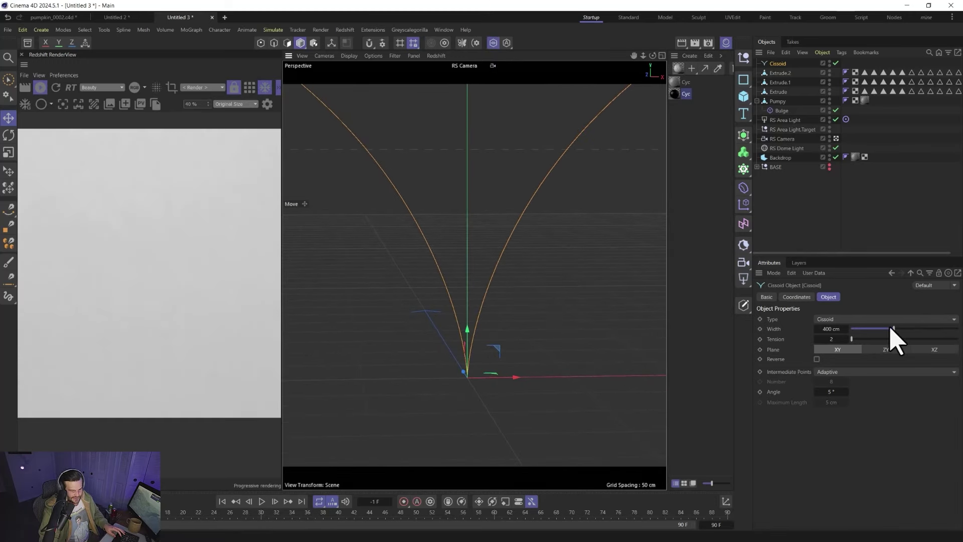
pyautogui.moveTo(893, 329); pyautogui.dragTo(853, 339)
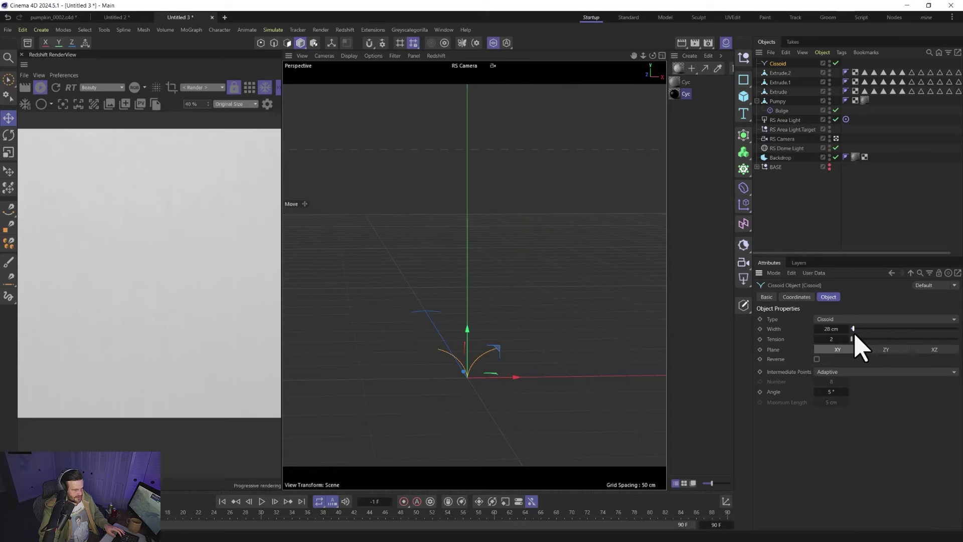
pyautogui.keyDown('alt'); pyautogui.moveTo(474, 354); pyautogui.dragTo(465, 342, button='right'); pyautogui.keyUp('alt')
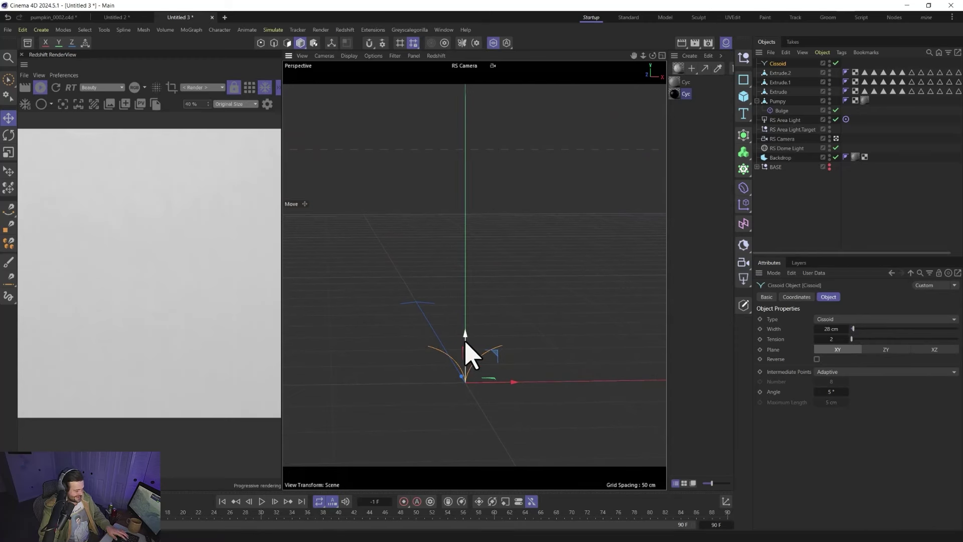
# - Rotate the cissoid upside down so its tip points upward and raise it above the origin
pyautogui.press('r')
pyautogui.moveTo(456, 370); pyautogui.dragTo(498, 284)
pyautogui.press('e')
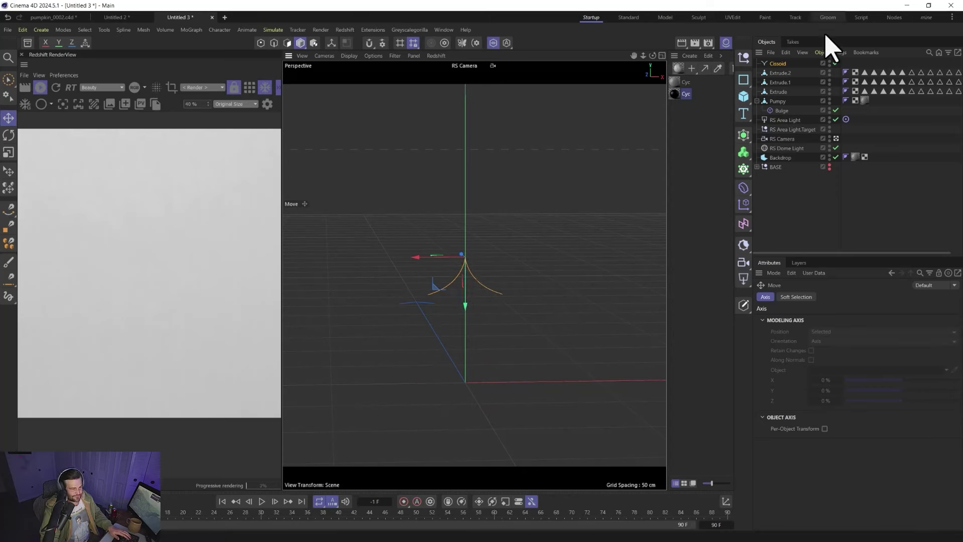
# - Add a Circle spline and set its radius to 5 cm
pyautogui.click(746, 81)
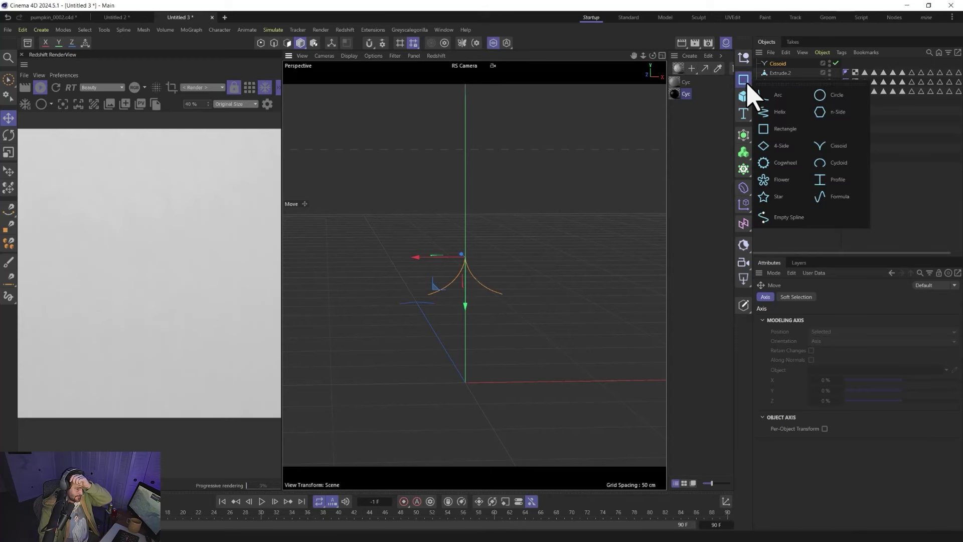
pyautogui.click(836, 98)
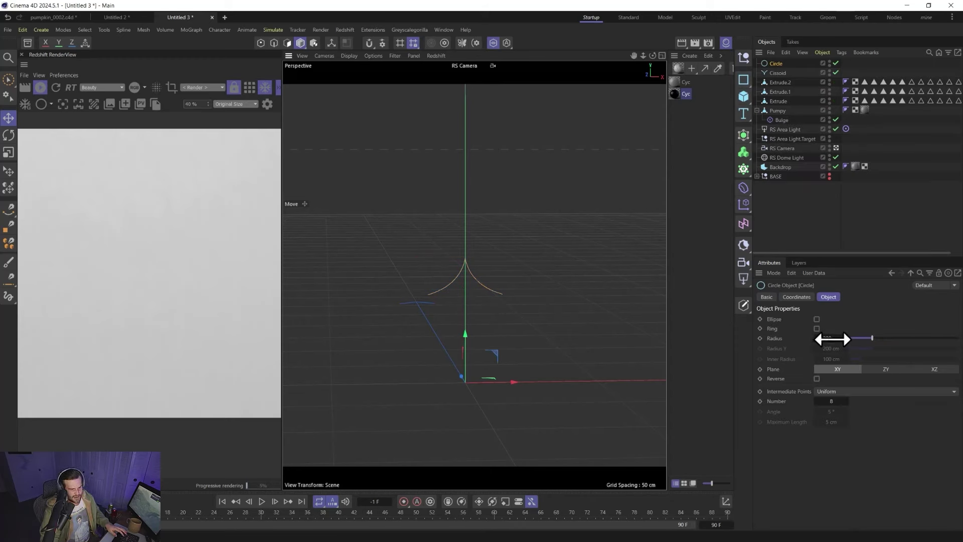
pyautogui.moveTo(831, 338); pyautogui.dragTo(829, 338)
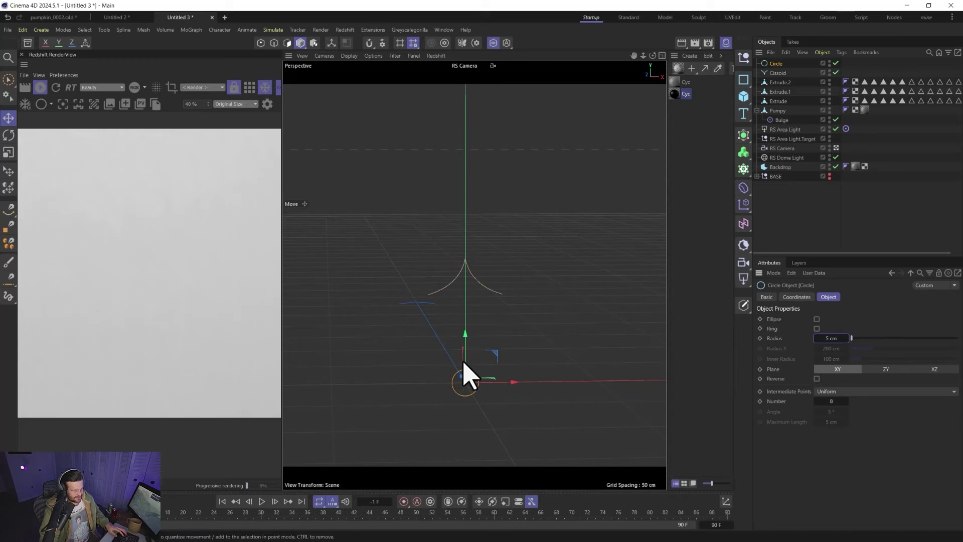
# - Raise the circle over the cissoid and scale it up to a radius of about 11.6 cm
pyautogui.moveTo(466, 333); pyautogui.dragTo(471, 258)
pyautogui.press('t')
pyautogui.moveTo(554, 324); pyautogui.dragTo(654, 263)
pyautogui.moveTo(471, 392); pyautogui.dragTo(506, 392)
pyautogui.press('e')
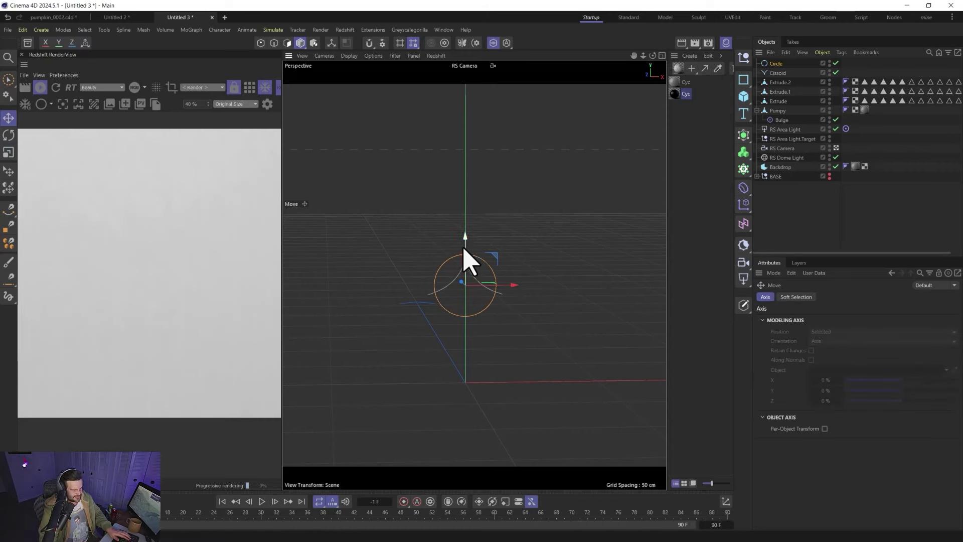
pyautogui.moveTo(464, 229)
pyautogui.mouseDown()
pyautogui.moveTo(470, 265)
pyautogui.moveTo(471, 232)
pyautogui.mouseUp()
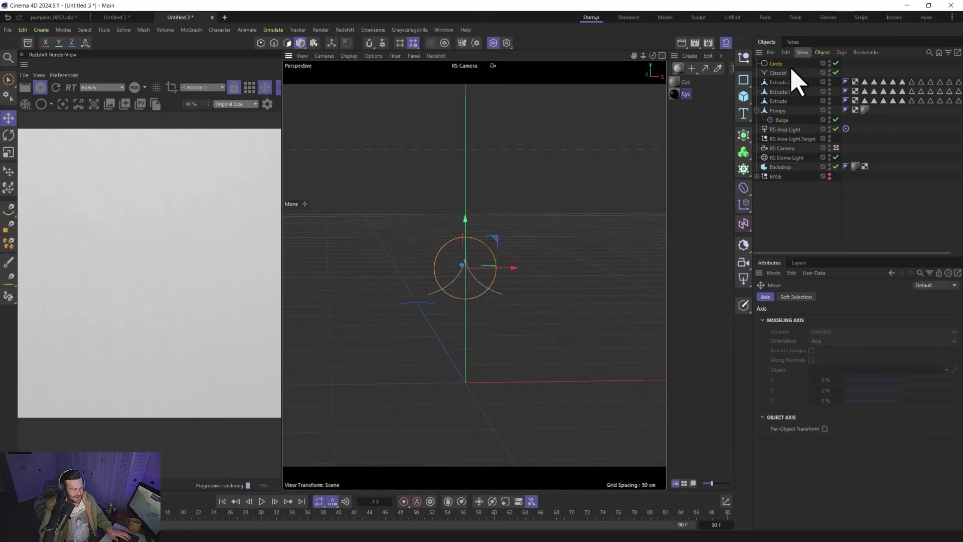
# - Add a Spline Mask and place the circle and the cissoid inside it as children
pyautogui.scroll(3, 465, 290)
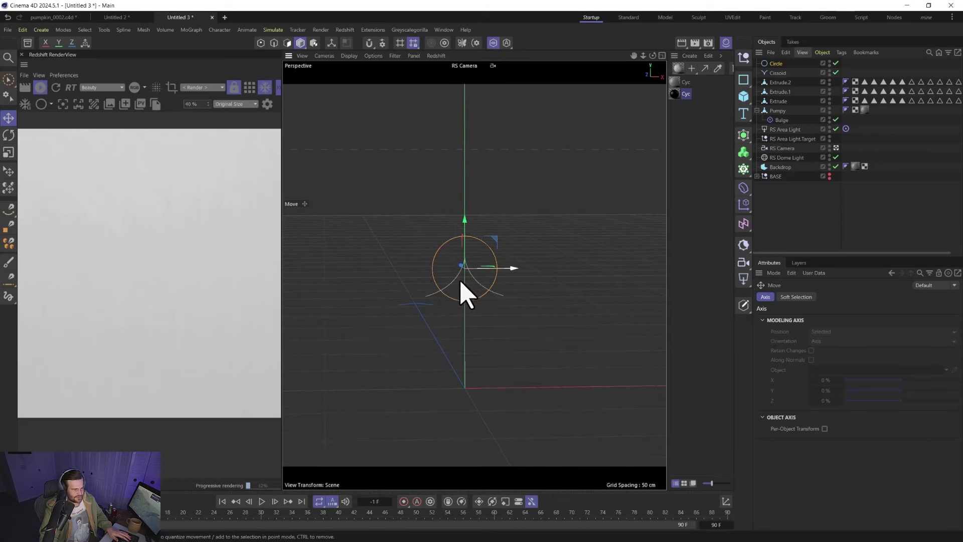
pyautogui.click(745, 137)
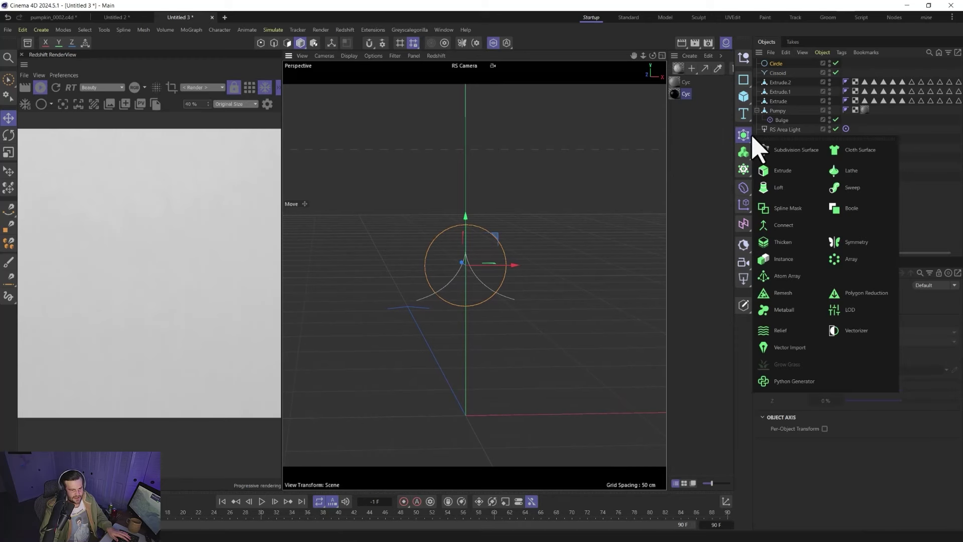
pyautogui.click(791, 210)
pyautogui.moveTo(784, 71)
pyautogui.mouseDown()
pyautogui.moveTo(783, 61)
pyautogui.moveTo(790, 76)
pyautogui.mouseUp()
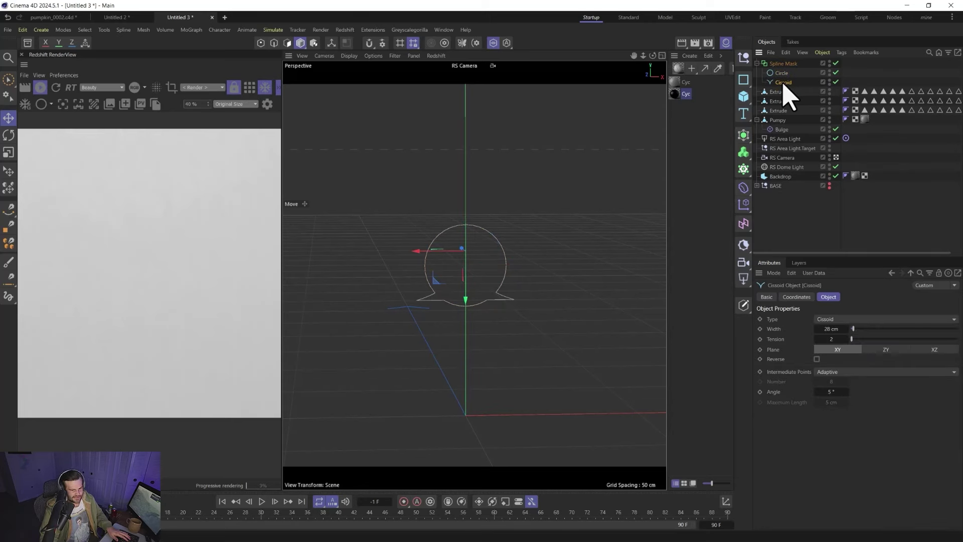
pyautogui.moveTo(786, 68)
pyautogui.mouseDown()
pyautogui.moveTo(787, 90)
pyautogui.moveTo(788, 79)
pyautogui.mouseUp()
pyautogui.moveTo(786, 69); pyautogui.dragTo(786, 70)
# - Set the Spline Mask's mode to And and raise the circle about 2.3 cm so its arc closes the shape's base
pyautogui.click(784, 66)
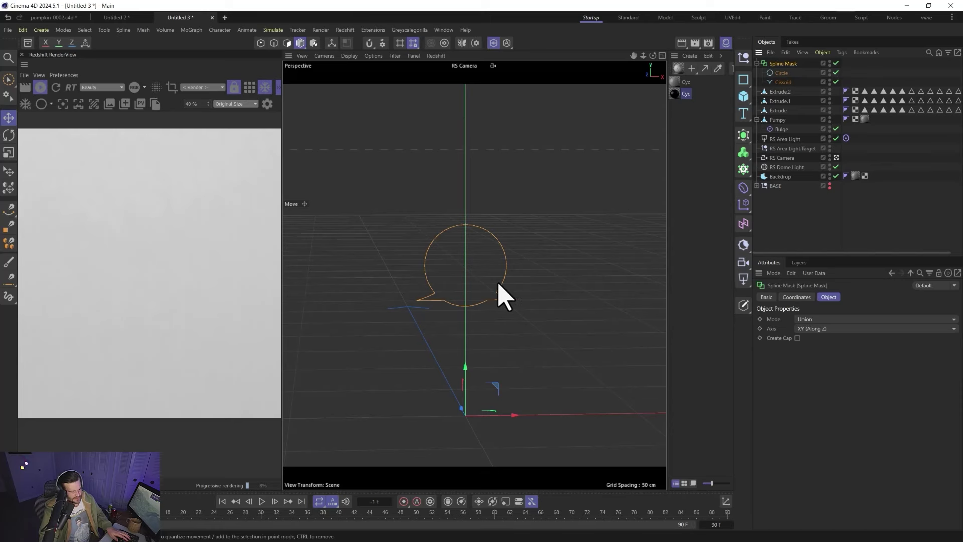
pyautogui.click(830, 320)
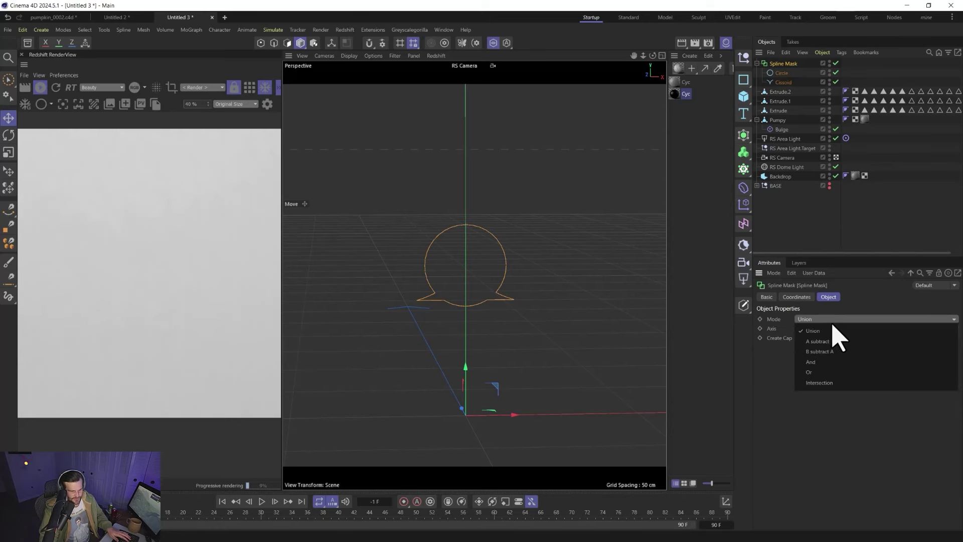
pyautogui.click(832, 362)
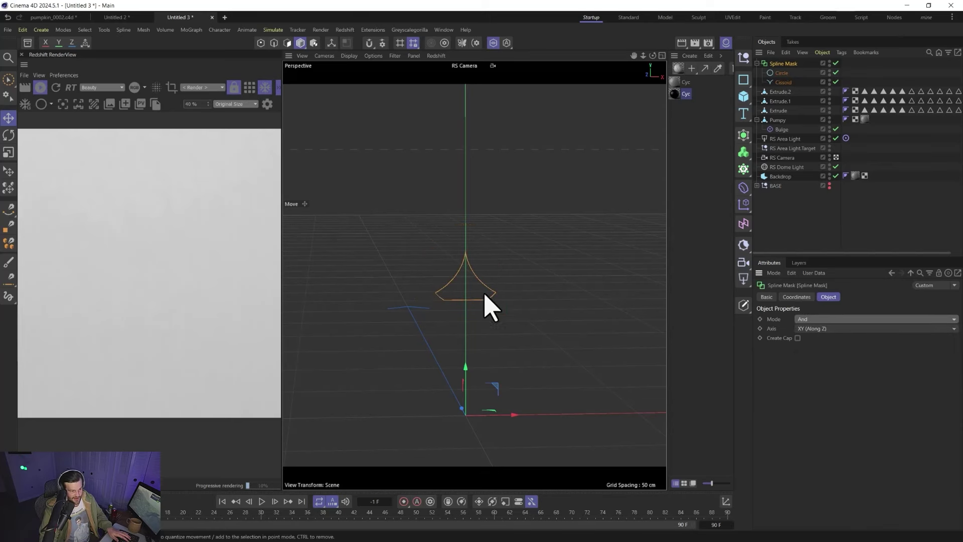
pyautogui.click(782, 72)
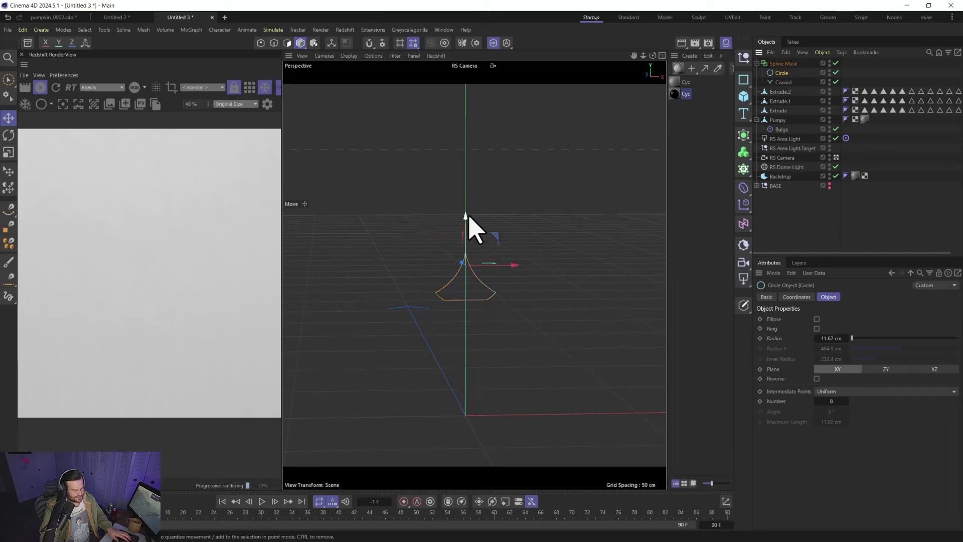
pyautogui.moveTo(468, 223)
pyautogui.mouseDown()
pyautogui.moveTo(468, 242)
pyautogui.moveTo(473, 189)
pyautogui.moveTo(477, 212)
pyautogui.mouseUp()
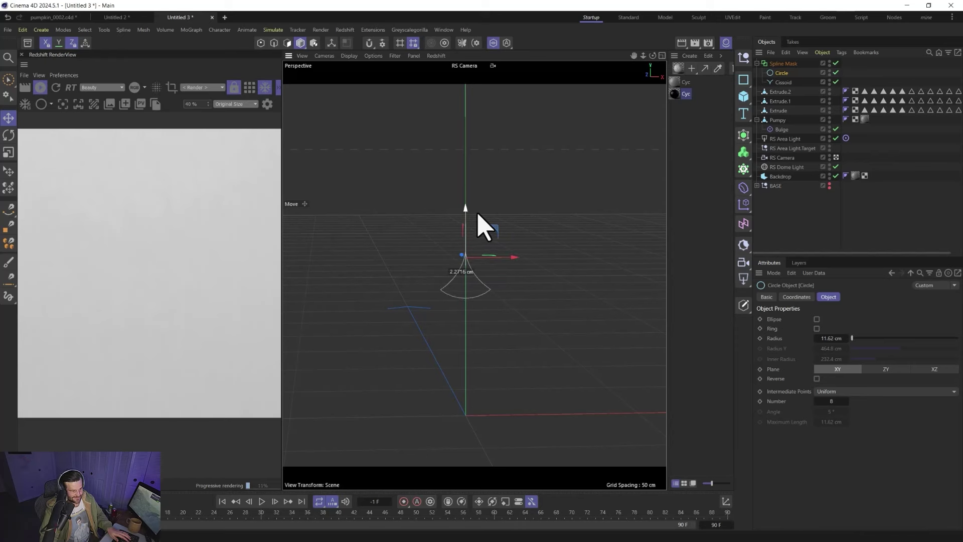
# - Set the cissoid's tension to 1.5 and its width to 33 cm, turning the Spline Mask off while adjusting and back on
pyautogui.click(783, 82)
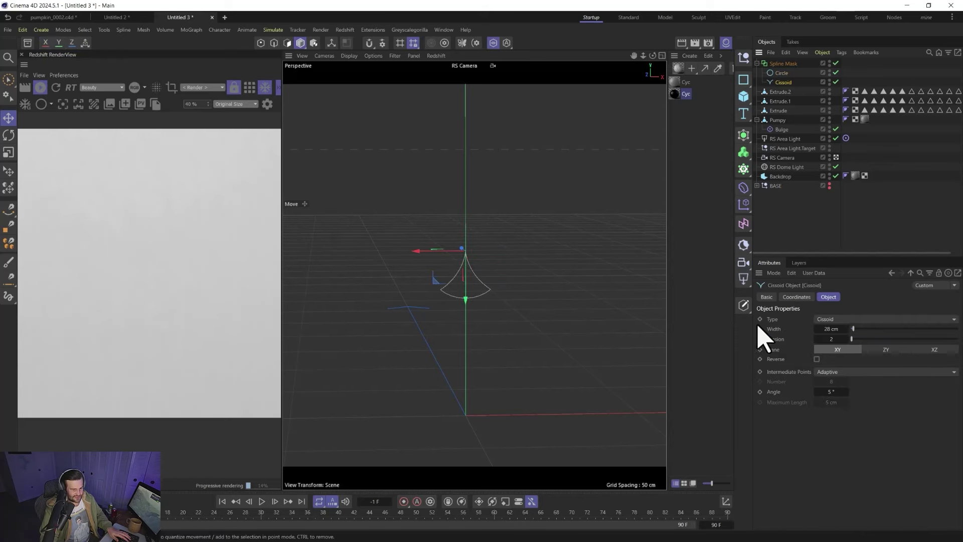
pyautogui.moveTo(860, 331); pyautogui.dragTo(843, 348)
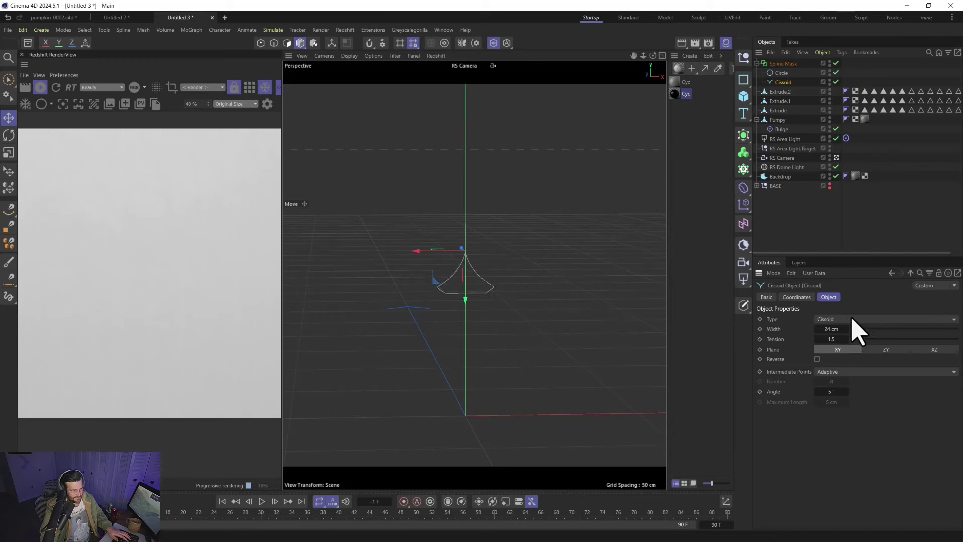
pyautogui.click(836, 64)
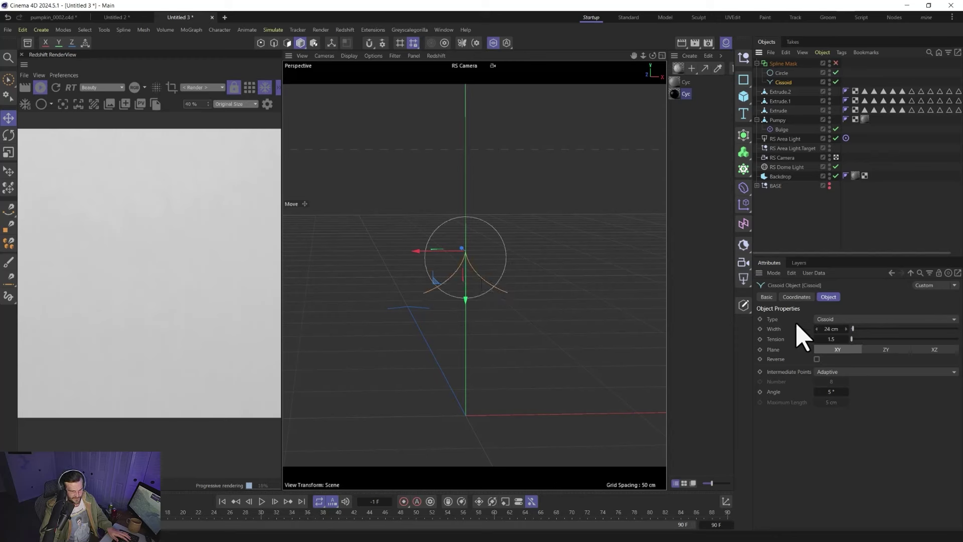
pyautogui.moveTo(855, 328); pyautogui.dragTo(848, 346)
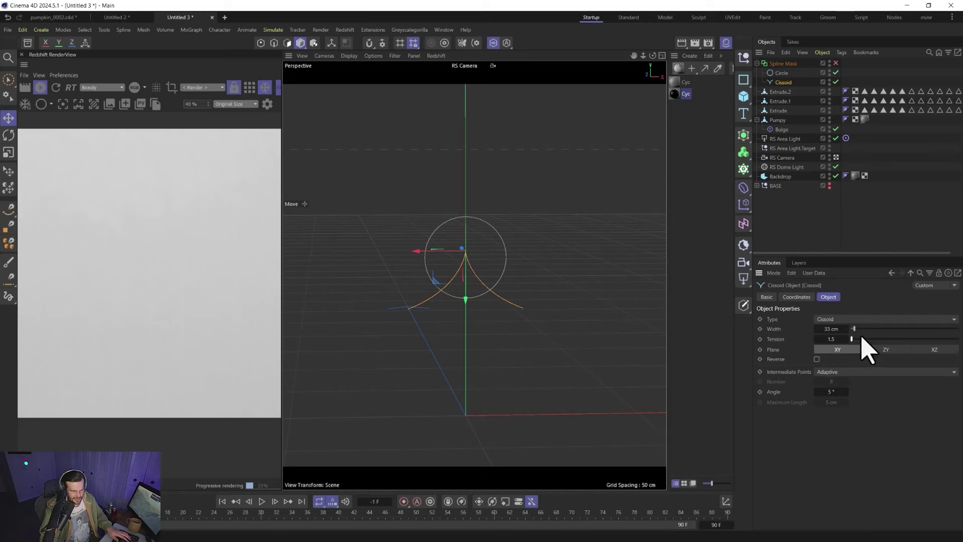
pyautogui.moveTo(855, 328); pyautogui.dragTo(854, 329)
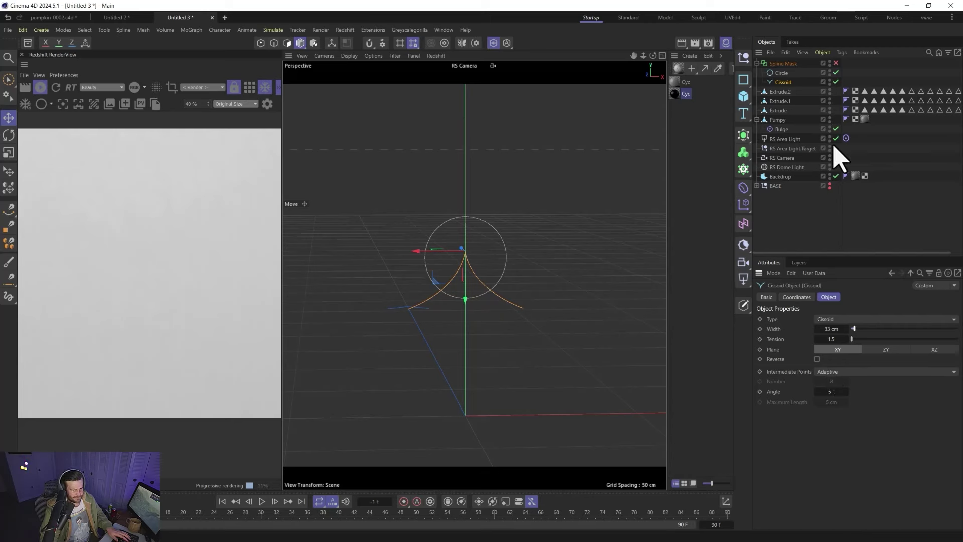
pyautogui.click(825, 72)
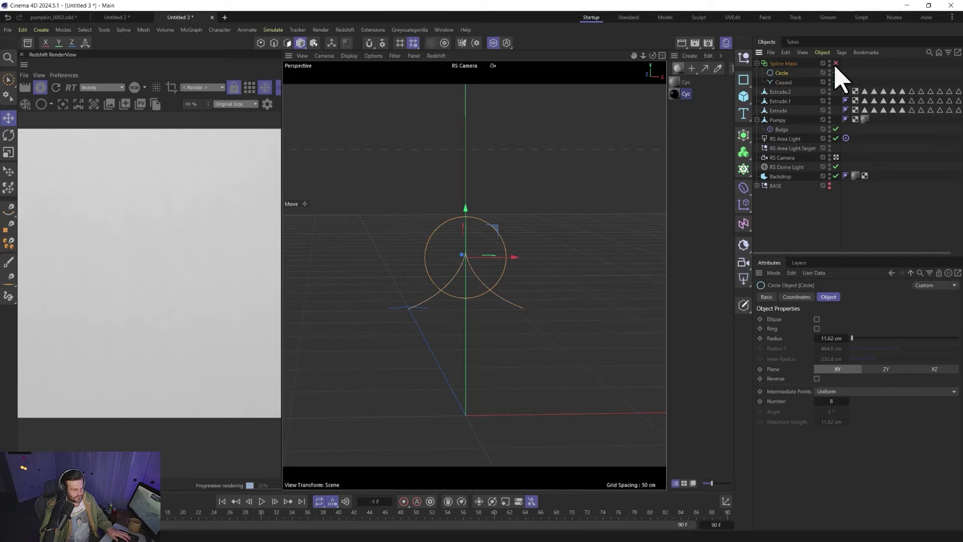
pyautogui.click(835, 63)
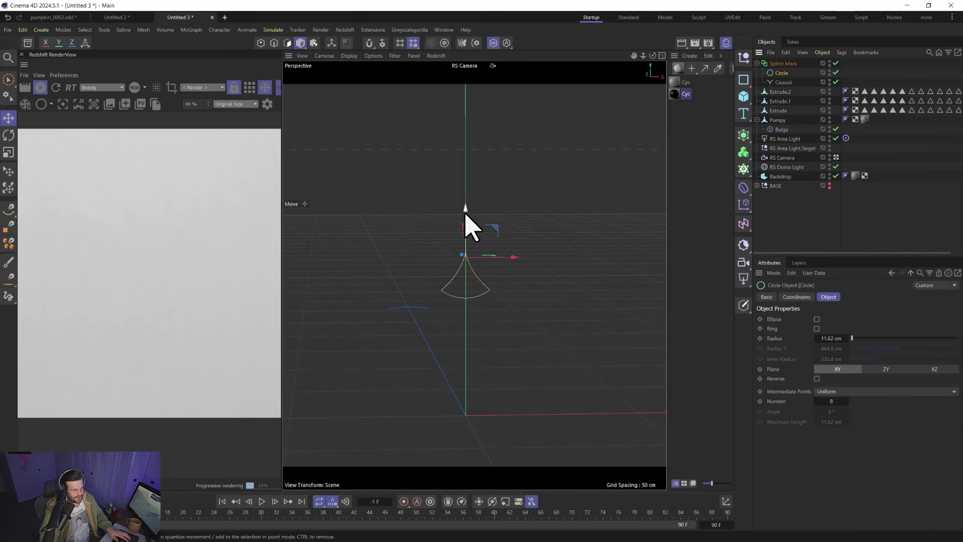
# - Scale up the circle and raise it about 7.6 cm so its arc forms a wider base for the masked shape
pyautogui.moveTo(466, 213); pyautogui.dragTo(462, 222)
pyautogui.press('t')
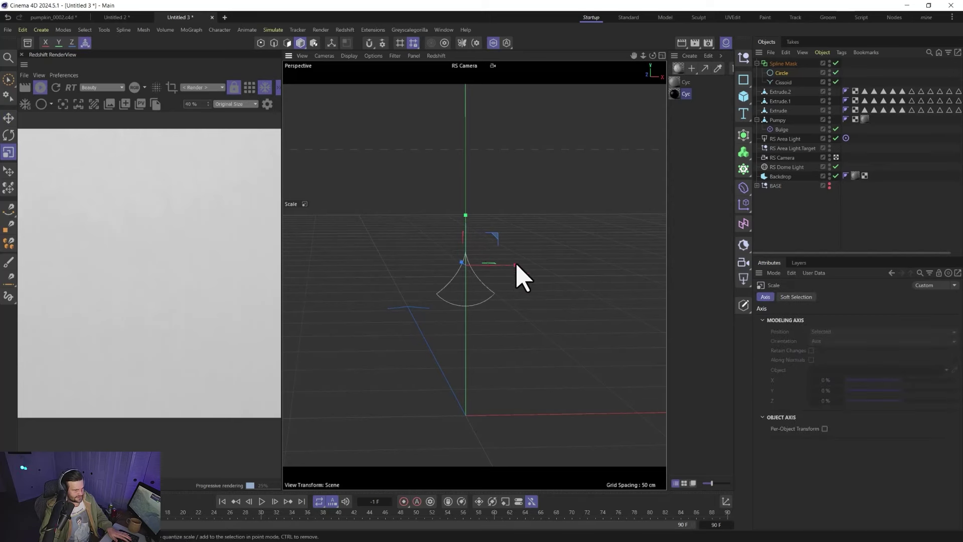
pyautogui.moveTo(514, 264); pyautogui.dragTo(554, 261)
pyautogui.press('r')
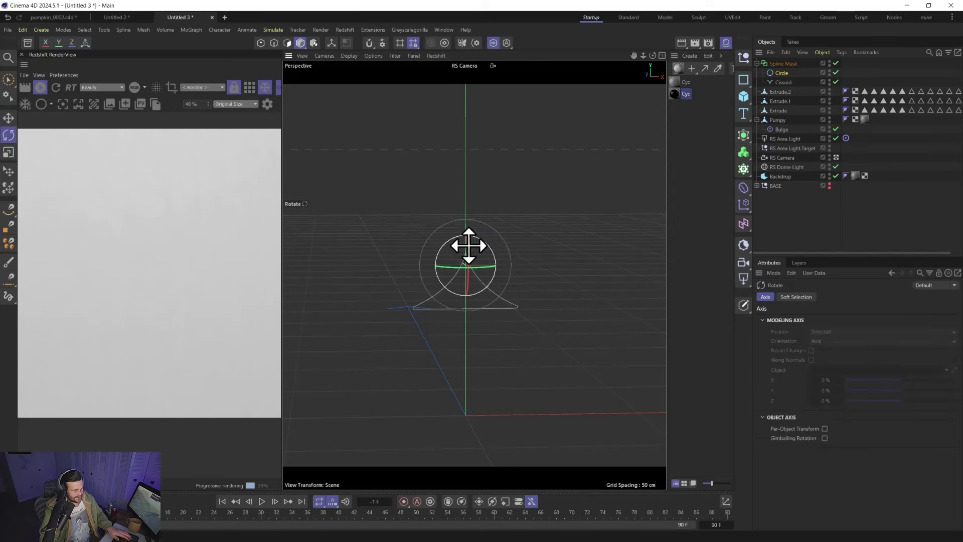
pyautogui.press('e')
pyautogui.moveTo(467, 239); pyautogui.dragTo(470, 212)
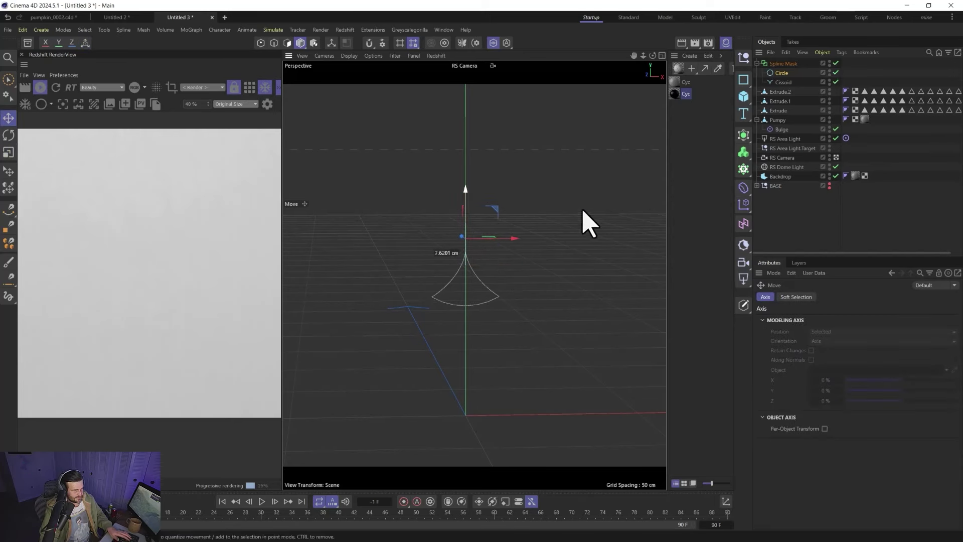
# - Make the circle editable and disable the Spline Mask to show both full splines
pyautogui.click(781, 74)
pyautogui.press('c')
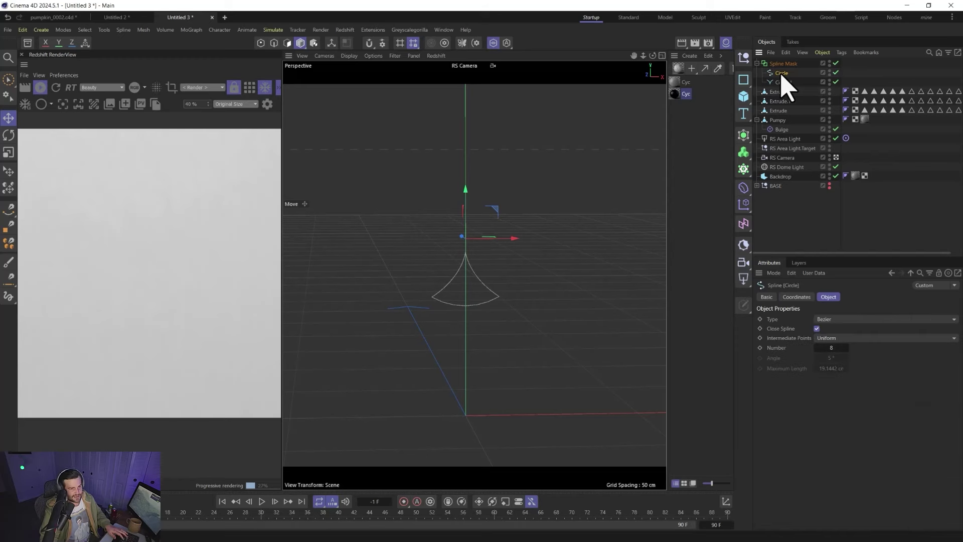
pyautogui.press('t')
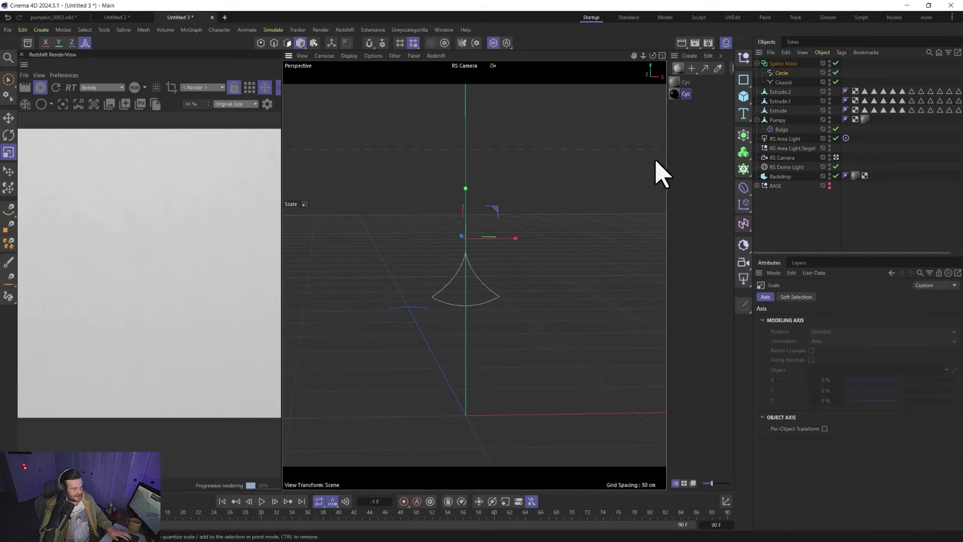
pyautogui.click(835, 63)
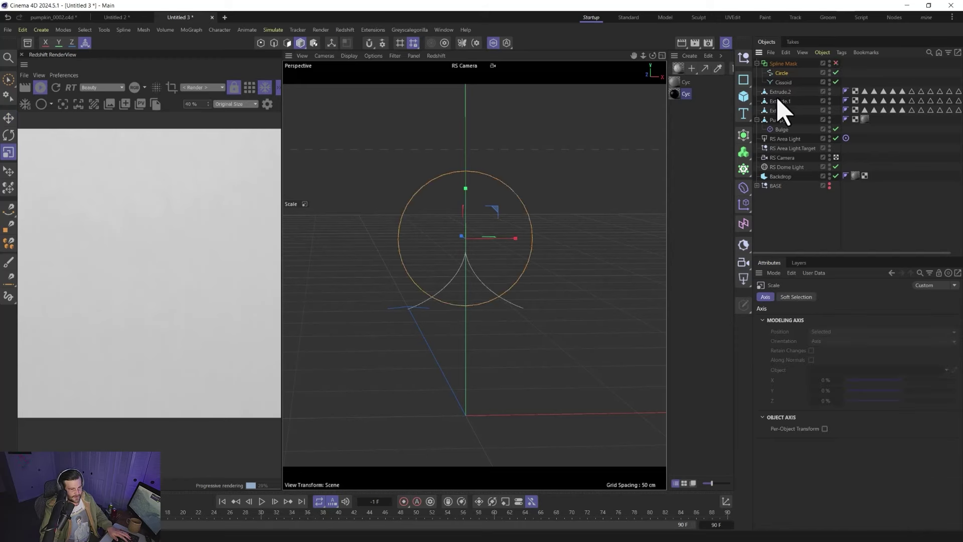
# - Stretch the circle horizontally into a wide ellipse and re-enable the Spline Mask
pyautogui.moveTo(515, 238); pyautogui.dragTo(552, 249)
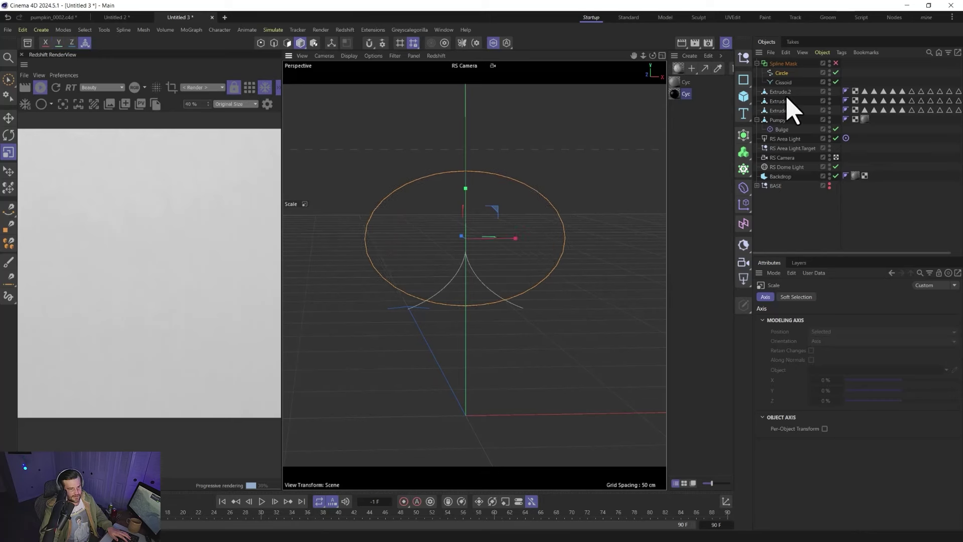
pyautogui.click(835, 63)
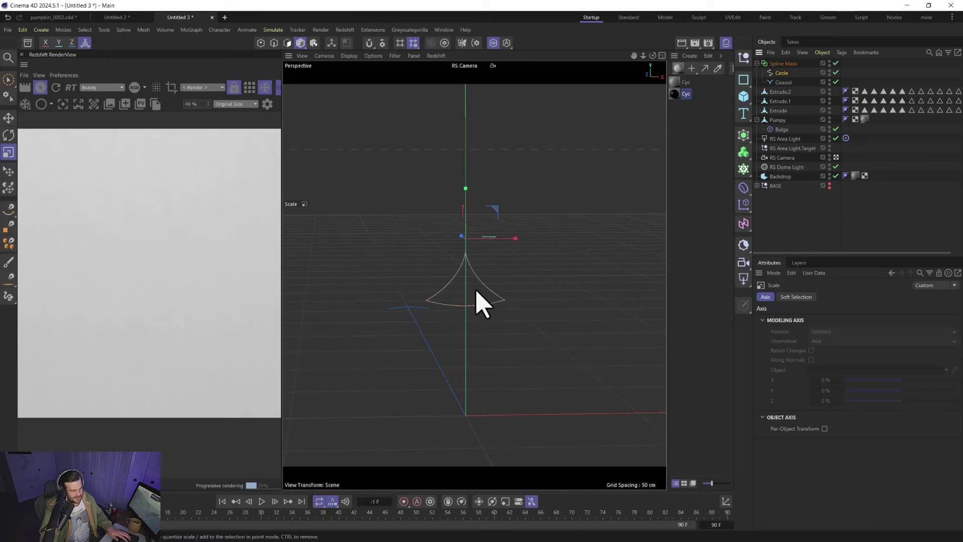
pyautogui.click(784, 64)
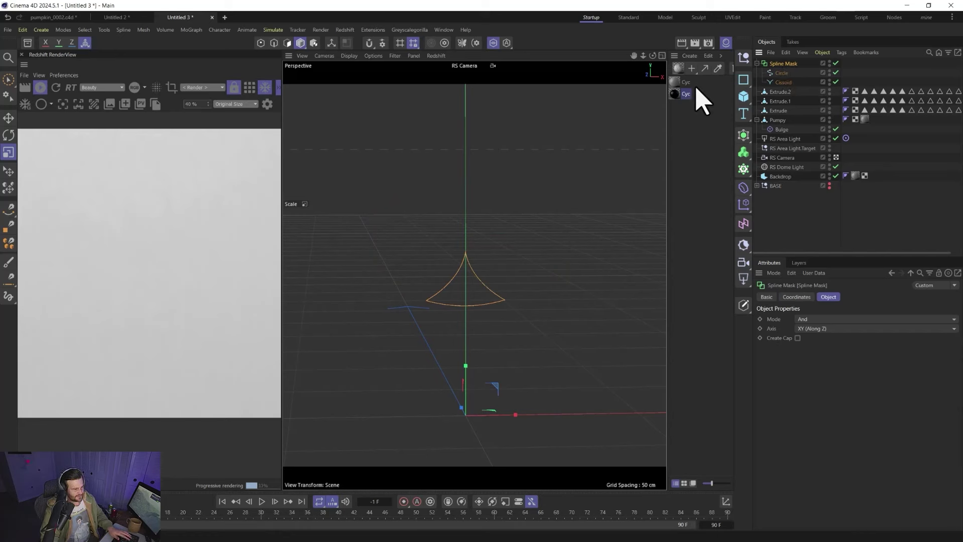
# - Lower the circle and cissoid together so the masked shape sits at the world origin
pyautogui.click(781, 73)
pyautogui.keyDown('shift'); pyautogui.click(782, 82); pyautogui.keyUp('shift')
pyautogui.press('e')
pyautogui.moveTo(464, 203); pyautogui.dragTo(460, 331)
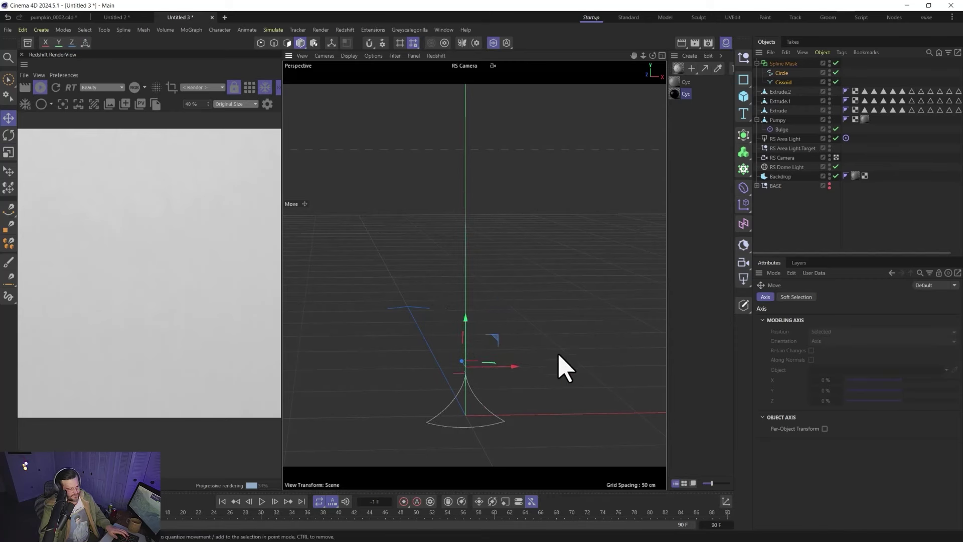
# - Duplicate the Spline Mask, store the original in the BASE group, and make the copy editable
pyautogui.press('c')
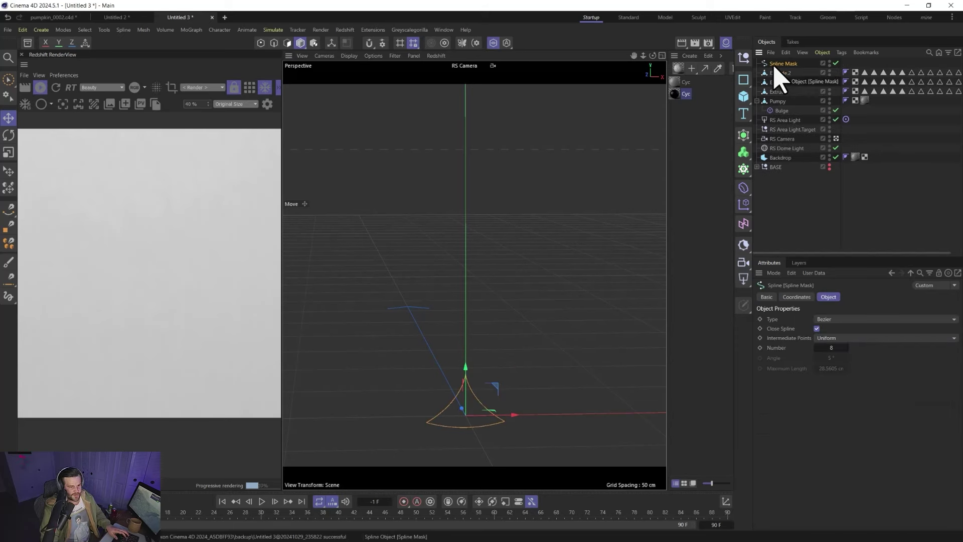
pyautogui.hotkey('ctrl', 'z')
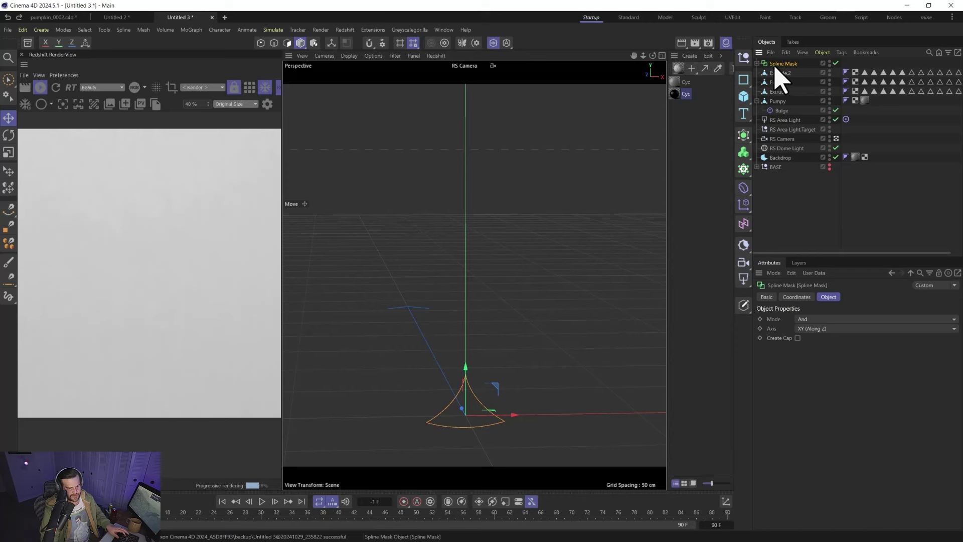
pyautogui.click(757, 64)
pyautogui.keyDown('ctrl'); pyautogui.moveTo(780, 61); pyautogui.dragTo(778, 59); pyautogui.keyUp('ctrl')
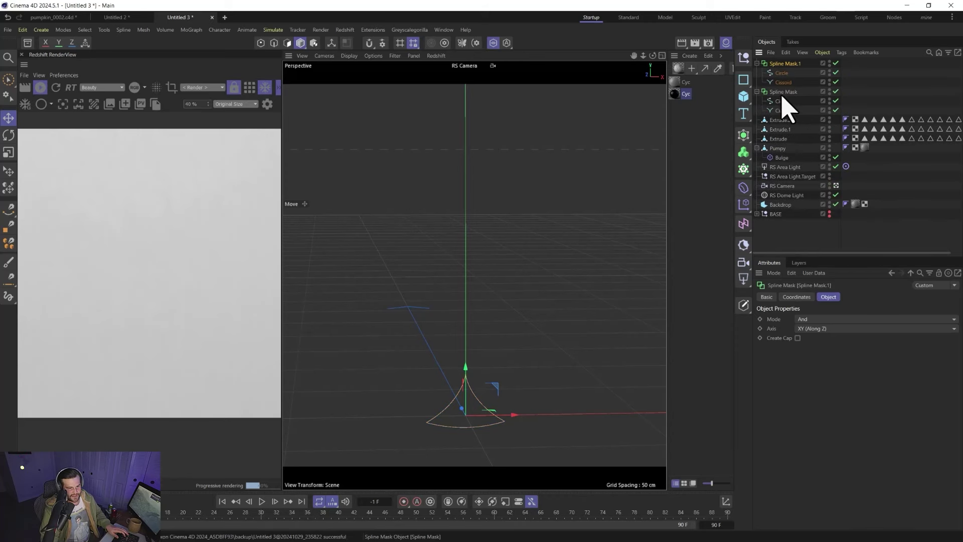
pyautogui.moveTo(780, 213); pyautogui.dragTo(778, 211)
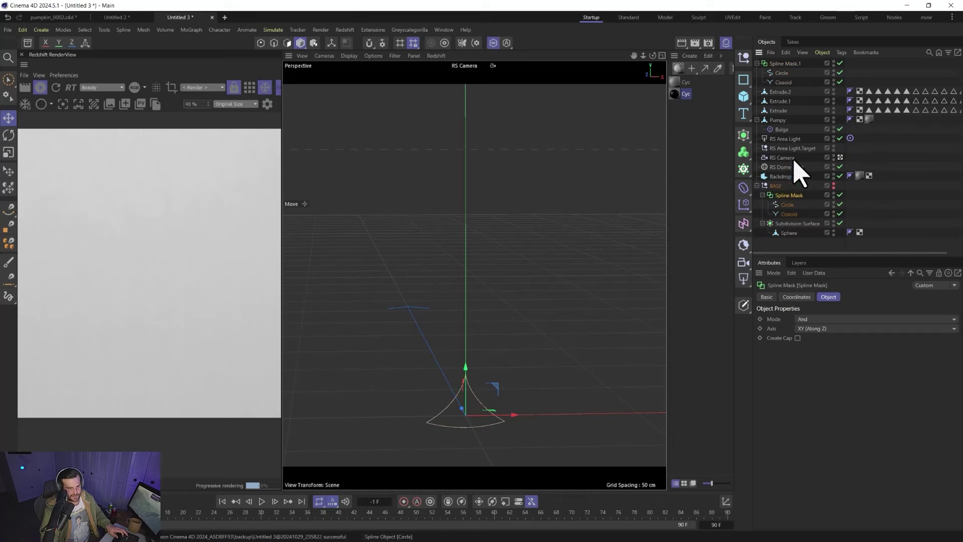
pyautogui.press('c')
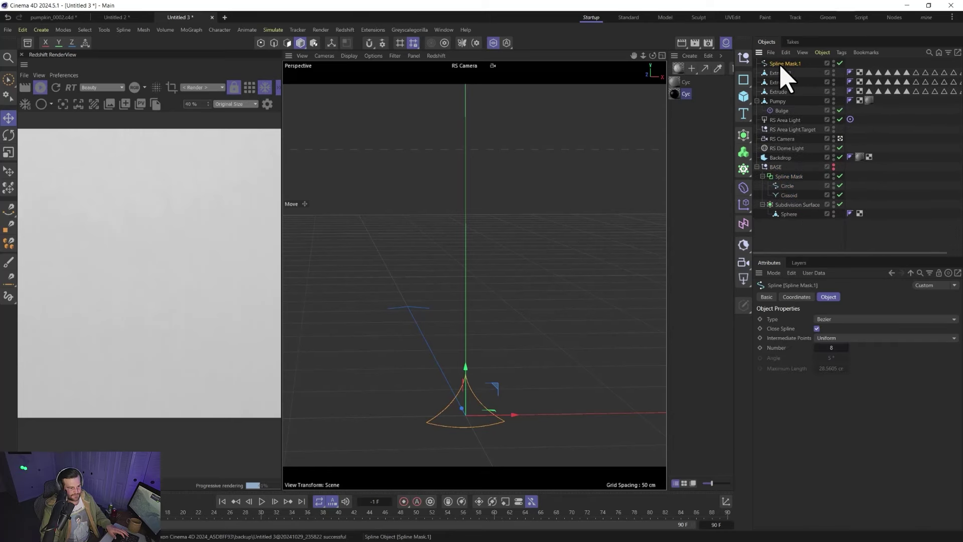
pyautogui.click(757, 167)
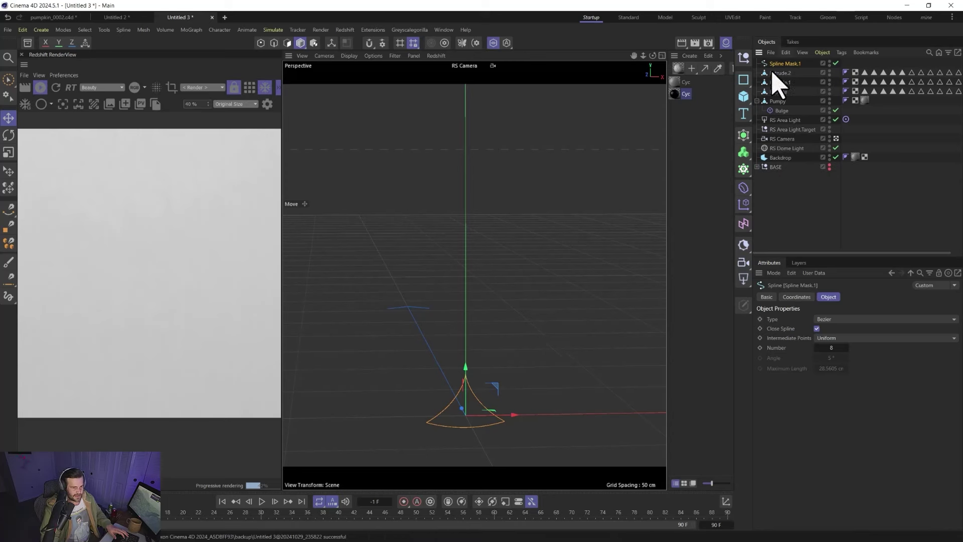
# - Extrude the converted mask spline and make the extrusion an editable polygon object
pyautogui.click(745, 136)
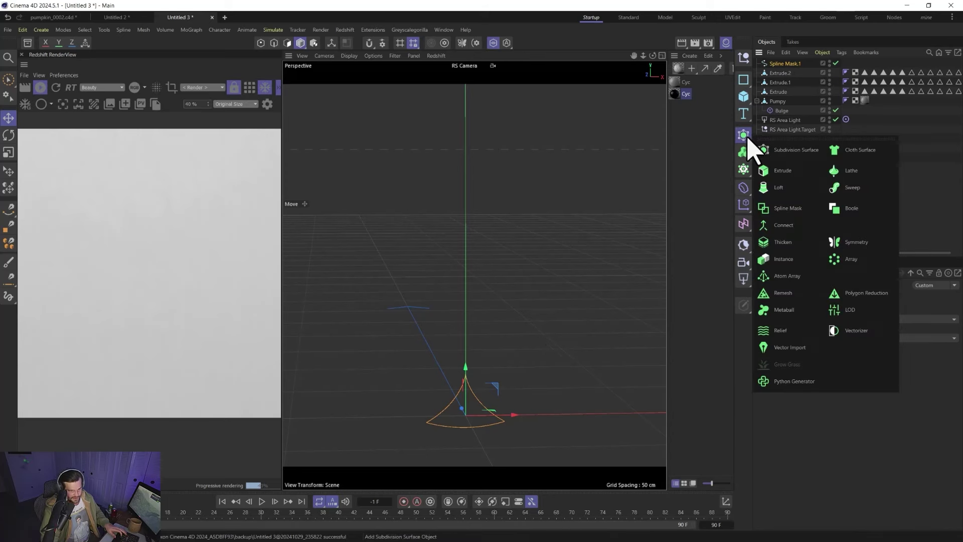
pyautogui.click(780, 170)
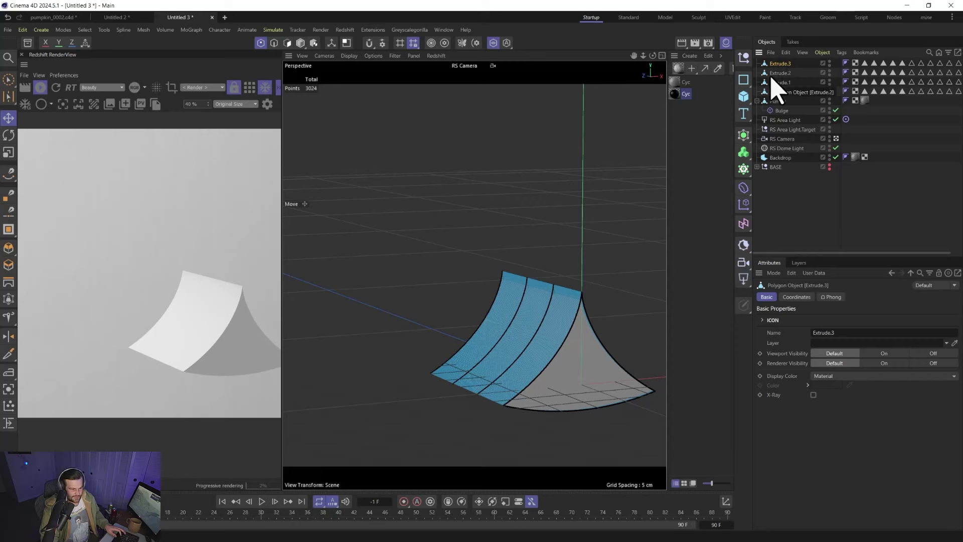
# - Put the extrusion in a Volume Builder with a 0.25 cm voxel size and add an SDF Dilate and Erode filter with a 1 cm offset
pyautogui.keyDown('alt'); pyautogui.click(744, 151); pyautogui.keyUp('alt')
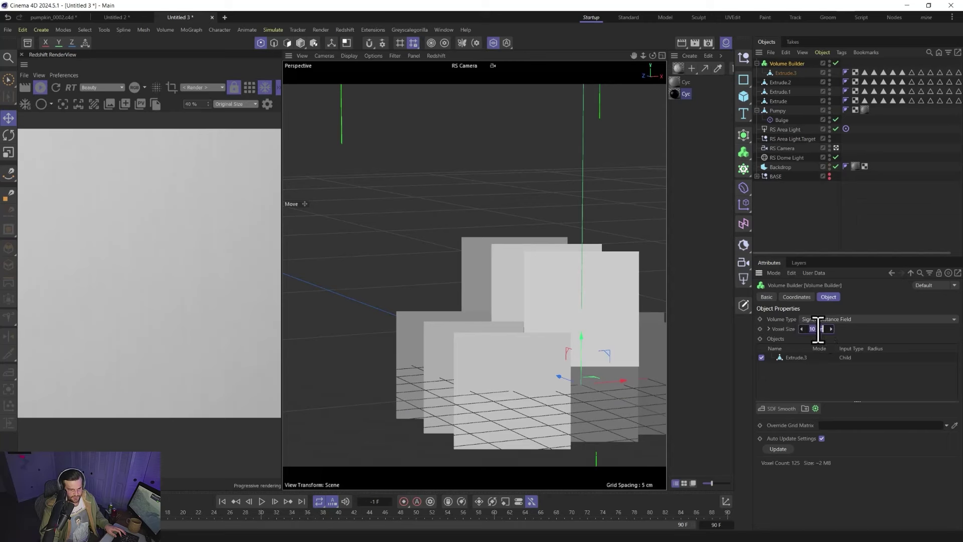
pyautogui.press('Return')
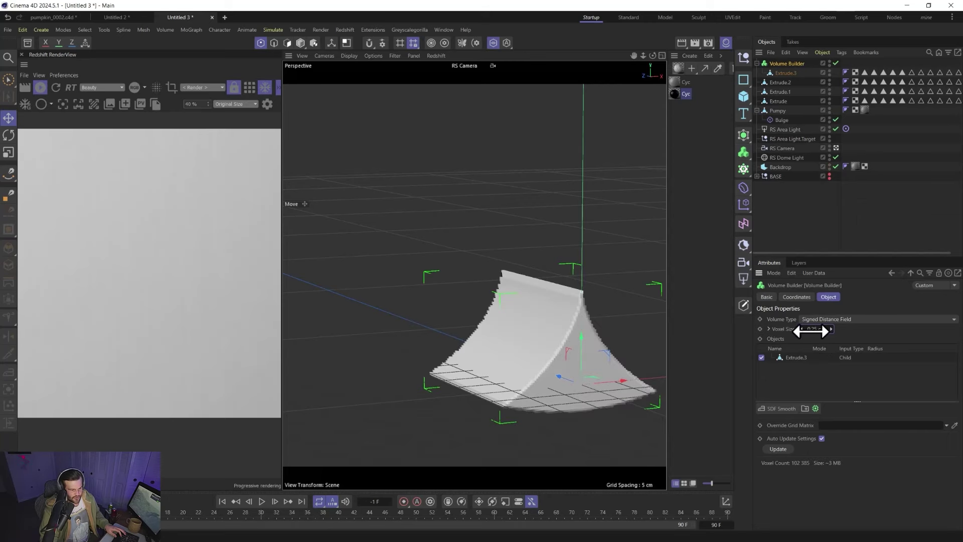
pyautogui.moveTo(782, 409); pyautogui.dragTo(802, 427)
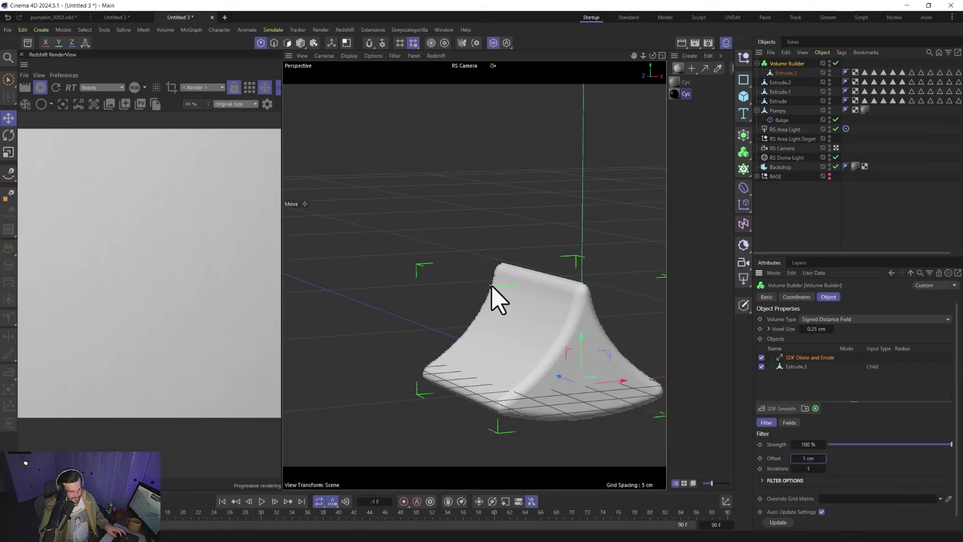
# - Add an SDF Smooth filter at 50% strength and place the Volume Builder in a Volume Mesher
pyautogui.click(780, 408)
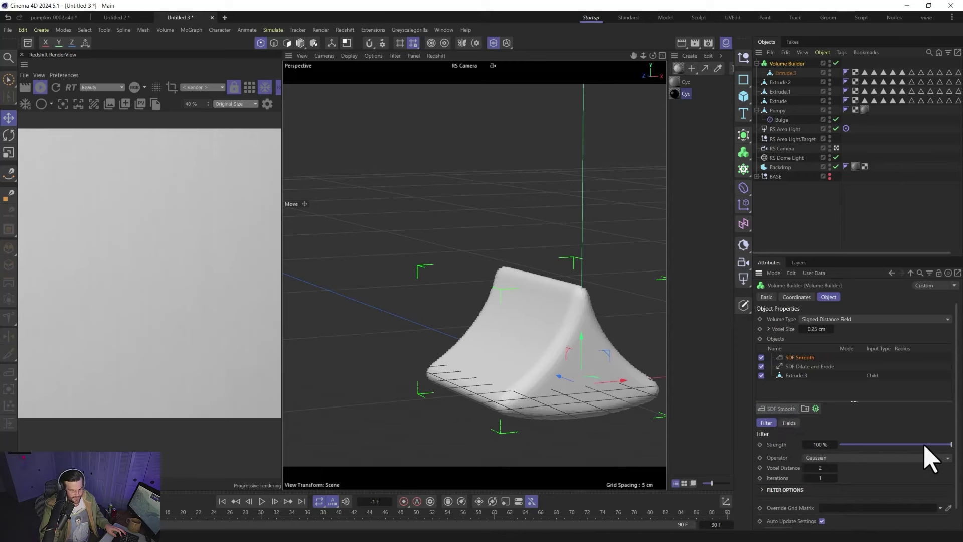
pyautogui.moveTo(924, 446); pyautogui.dragTo(885, 451)
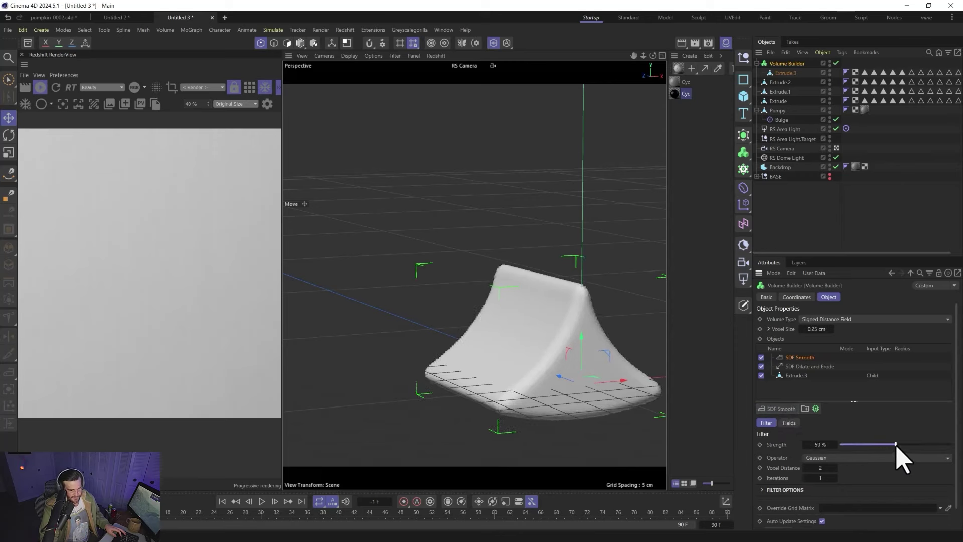
pyautogui.click(749, 152)
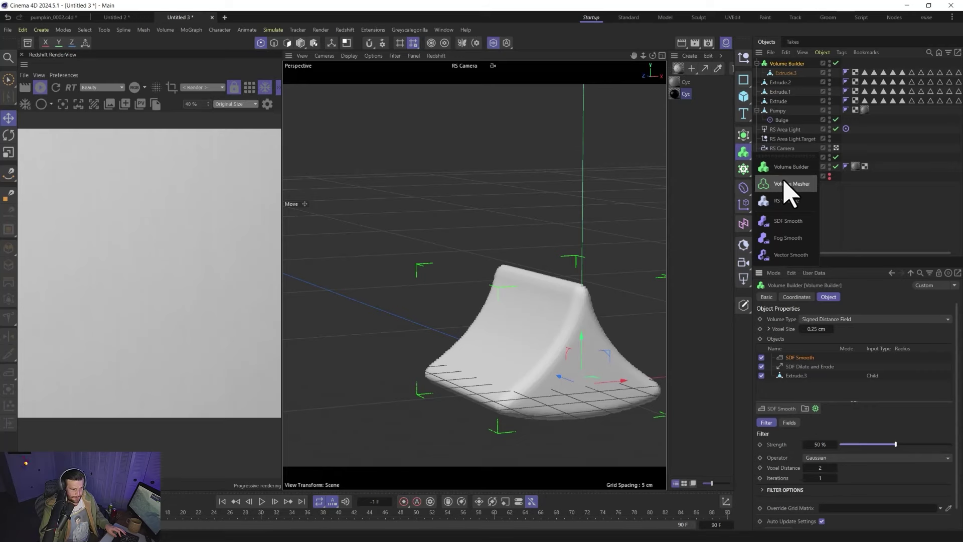
pyautogui.click(785, 183)
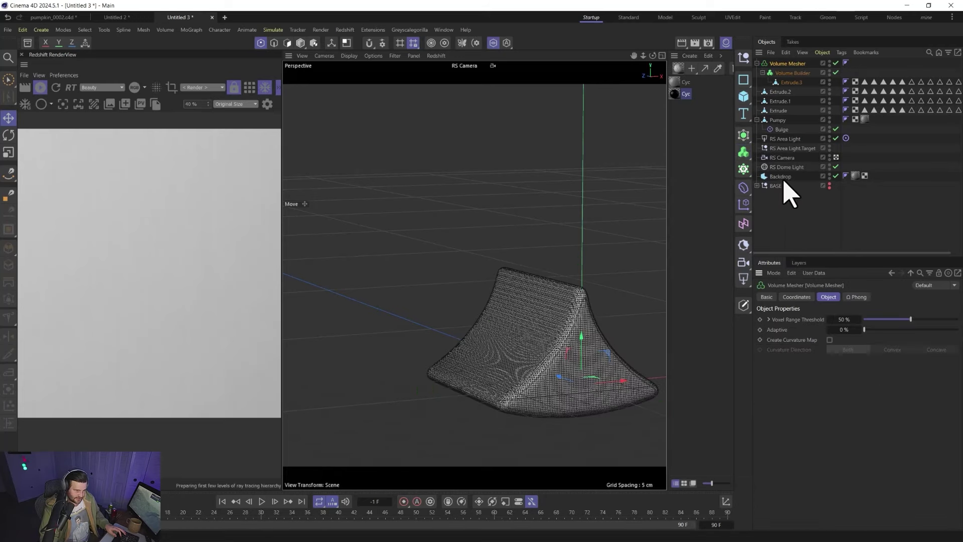
# - Set the Volume Builder's Dilate and Erode filter to a 0.5 cm offset and 56% strength
pyautogui.click(792, 73)
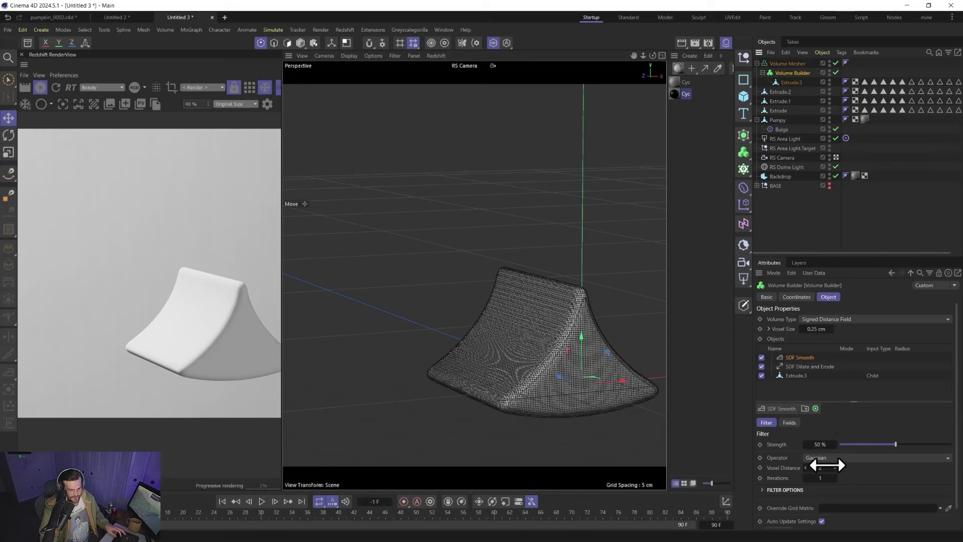
pyautogui.click(799, 366)
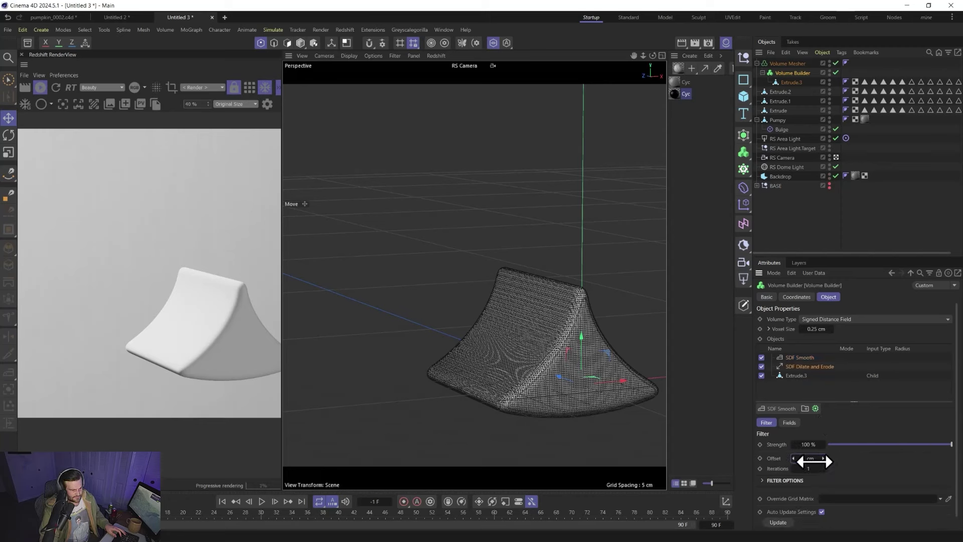
pyautogui.click(808, 457)
pyautogui.write('.')
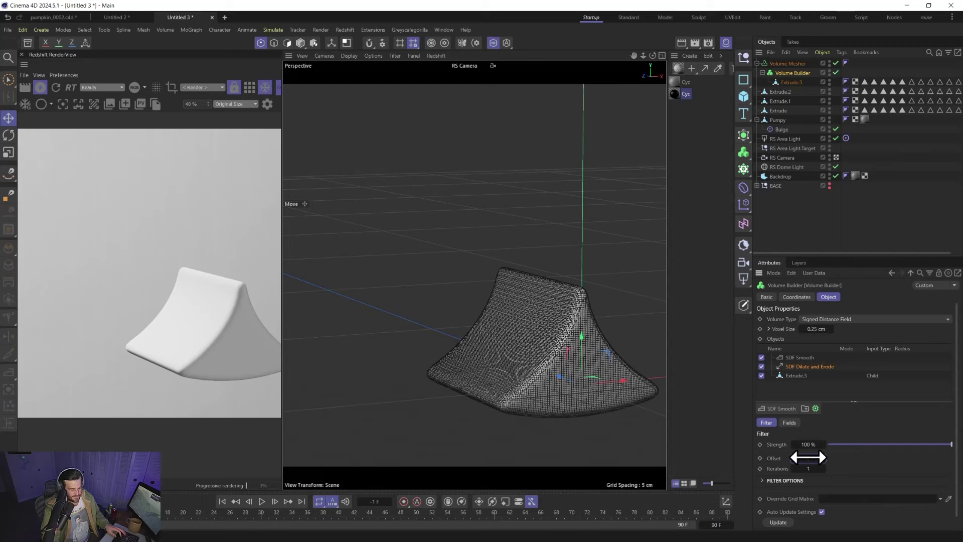
pyautogui.write('5')
pyautogui.press('Return')
pyautogui.moveTo(925, 445); pyautogui.dragTo(897, 446)
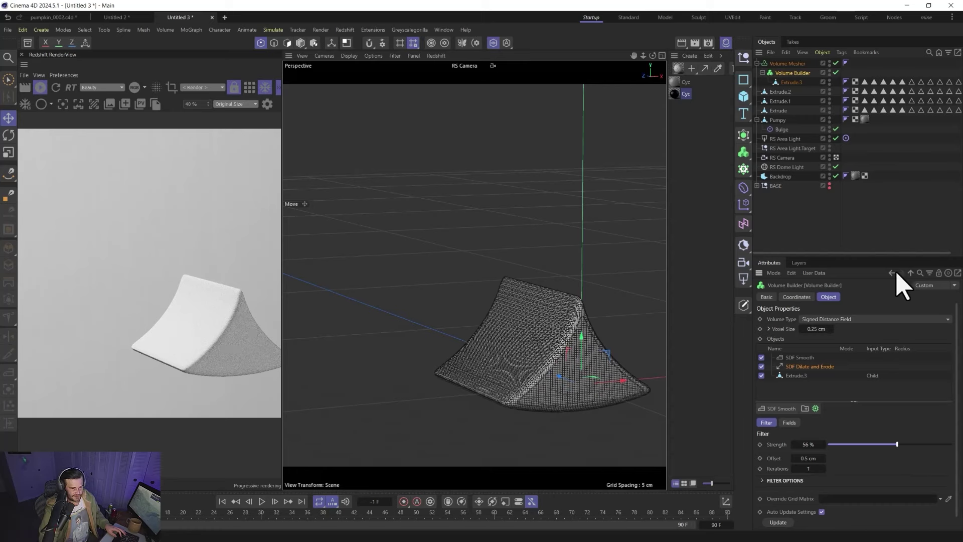
# - Make the Volume Mesher editable and rename the resulting mesh mouth
pyautogui.click(788, 64)
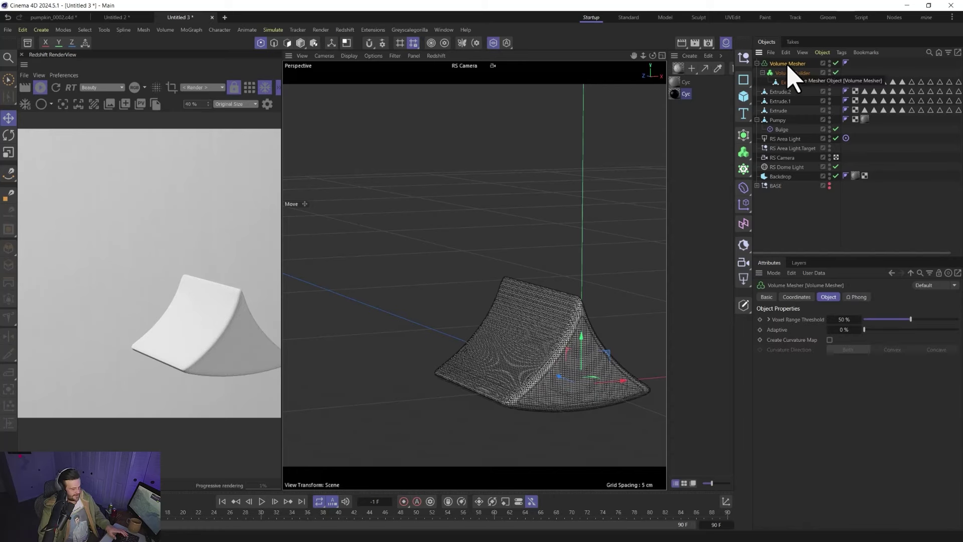
pyautogui.press('c')
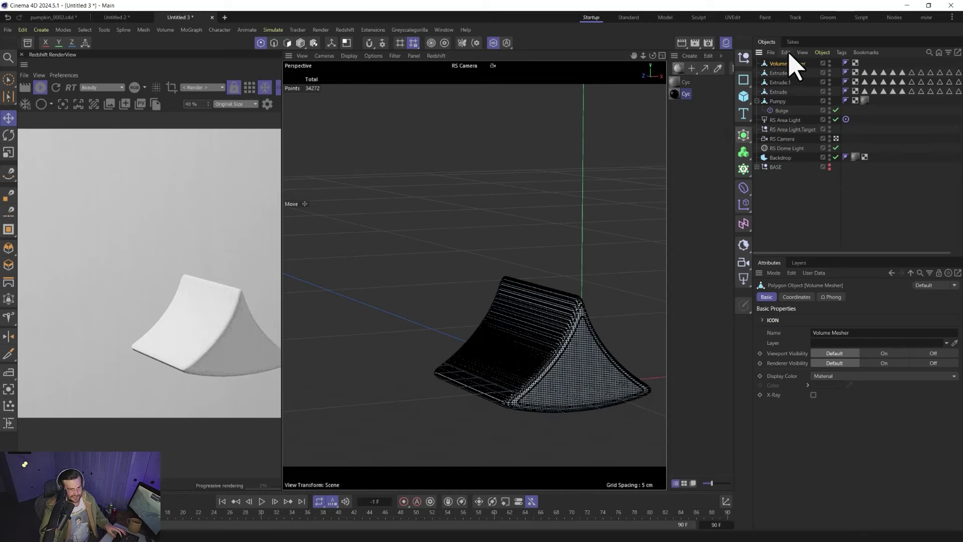
pyautogui.doubleClick(788, 66)
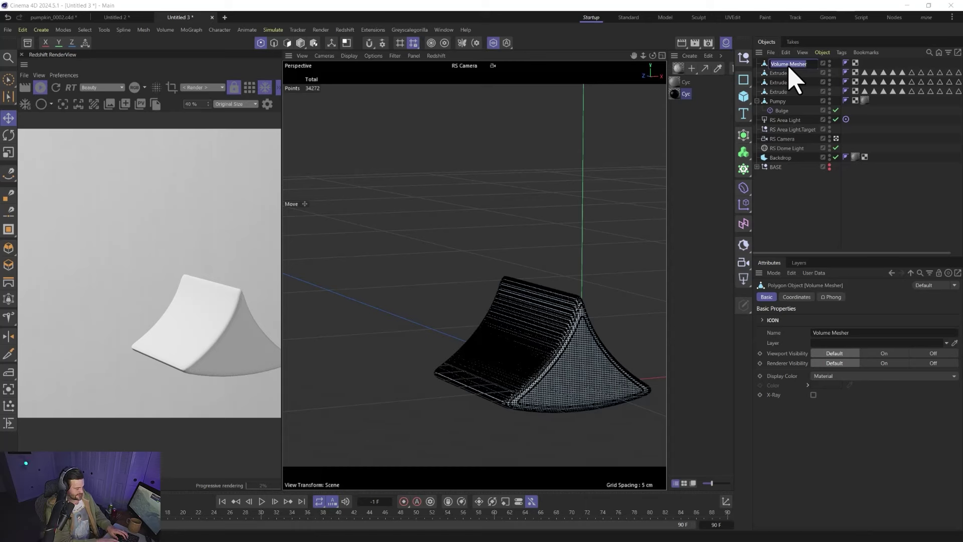
pyautogui.write('mouth')
pyautogui.press('Return')
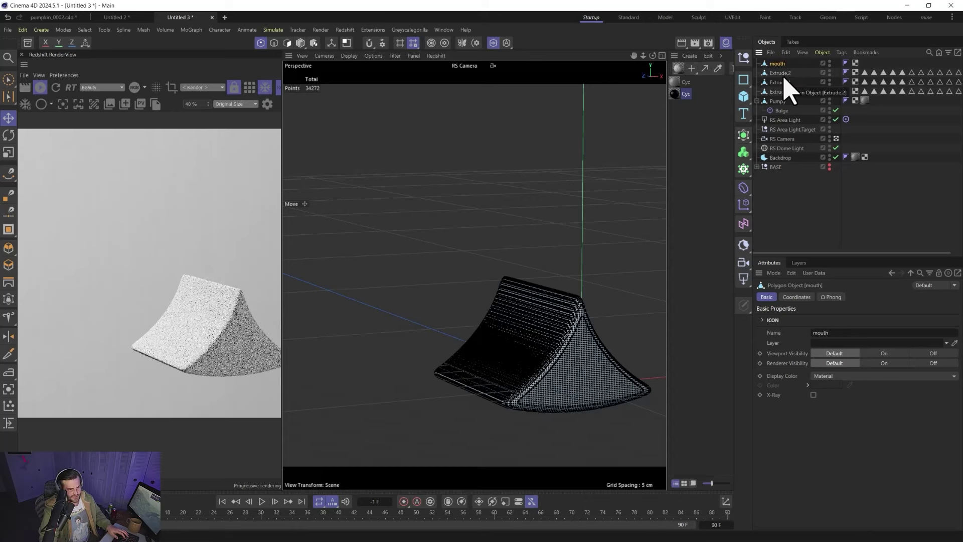
# - Rename the three older face extrusions nose, eye and eye1, in list order
pyautogui.doubleClick(782, 75)
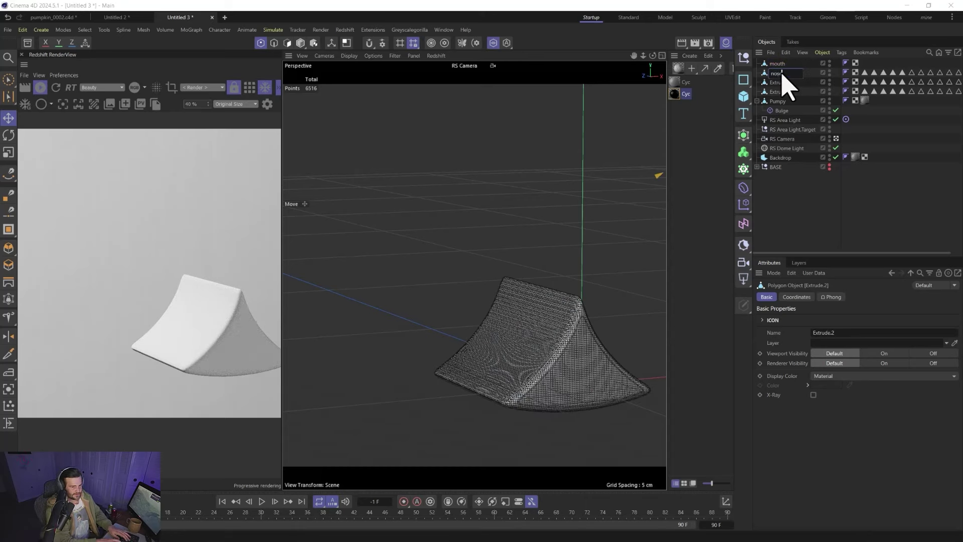
pyautogui.write('nose')
pyautogui.press('Return')
pyautogui.doubleClick(783, 82)
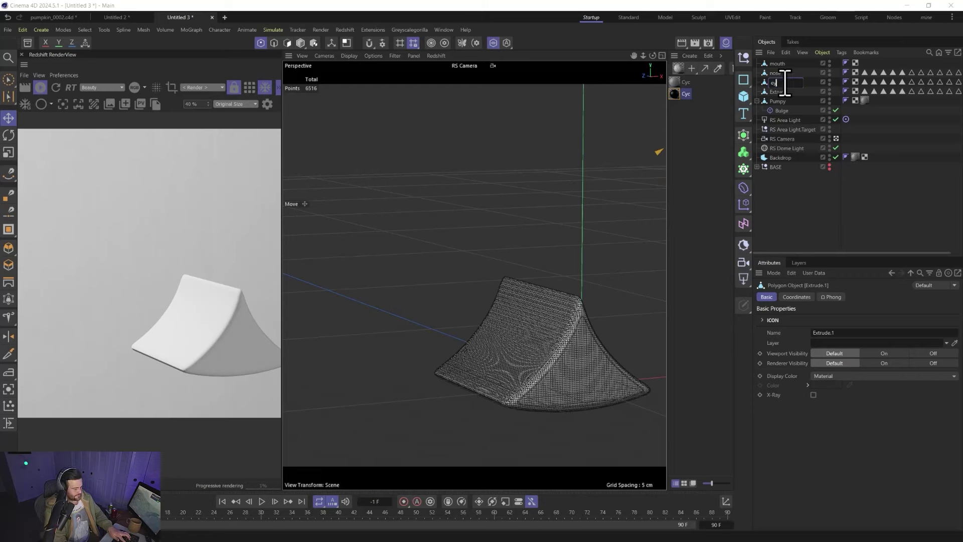
pyautogui.doubleClick(784, 92)
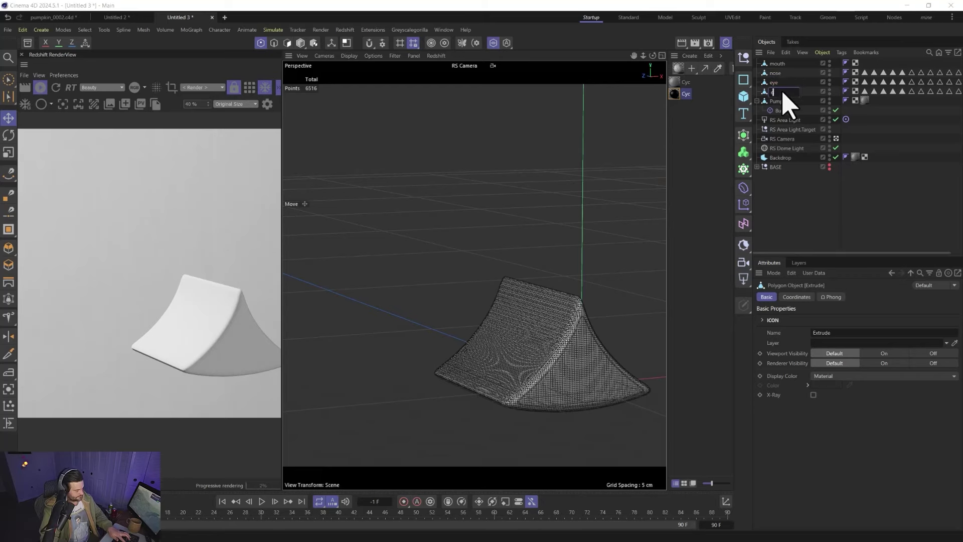
pyautogui.write('eye1')
pyautogui.click(813, 236)
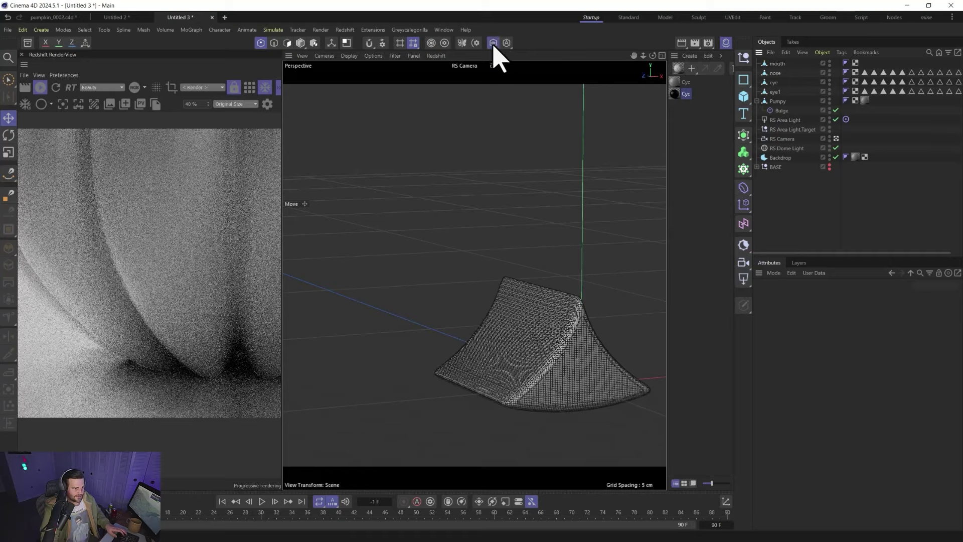
# - Turn off viewport solo so the whole scene shows, and frame the pumpkin's face
pyautogui.click(493, 42)
pyautogui.keyDown('alt'); pyautogui.moveTo(563, 217); pyautogui.dragTo(531, 373, button='right'); pyautogui.keyUp('alt')
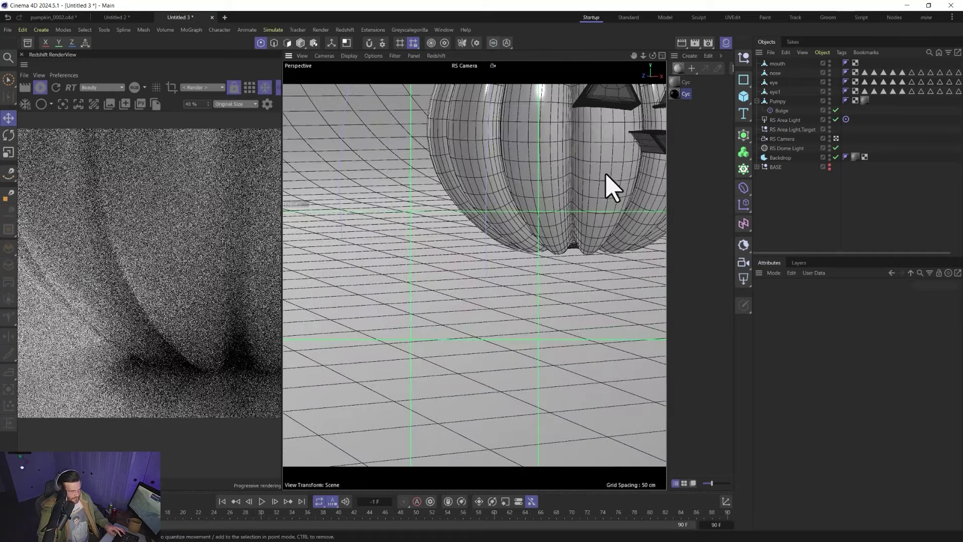
pyautogui.keyDown('alt'); pyautogui.moveTo(605, 174); pyautogui.dragTo(497, 252, button='middle'); pyautogui.keyUp('alt')
pyautogui.keyDown('alt'); pyautogui.moveTo(503, 264); pyautogui.dragTo(595, 236); pyautogui.keyUp('alt')
# - Move the whole mouth object up onto the pumpkin's front, beneath the nose
pyautogui.click(777, 64)
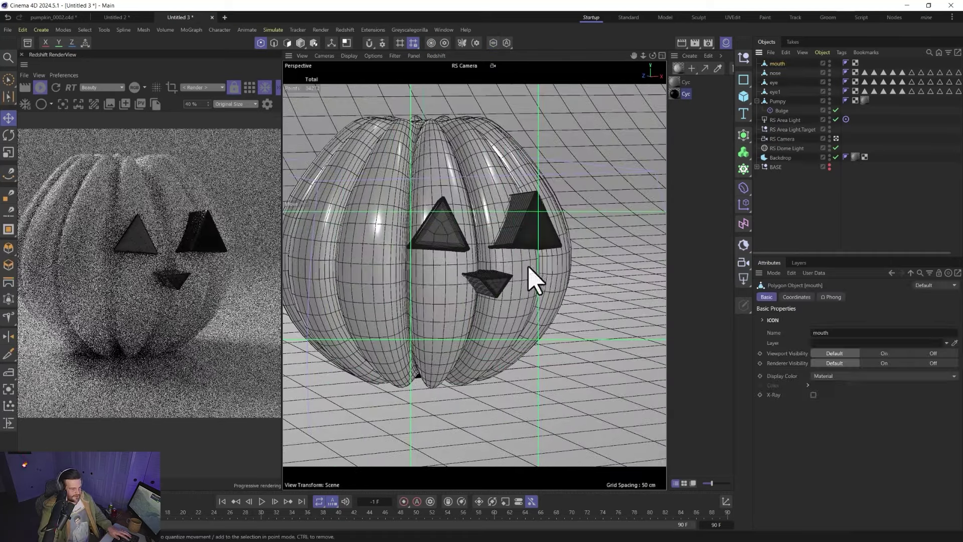
pyautogui.click(301, 43)
pyautogui.moveTo(423, 386); pyautogui.dragTo(488, 302)
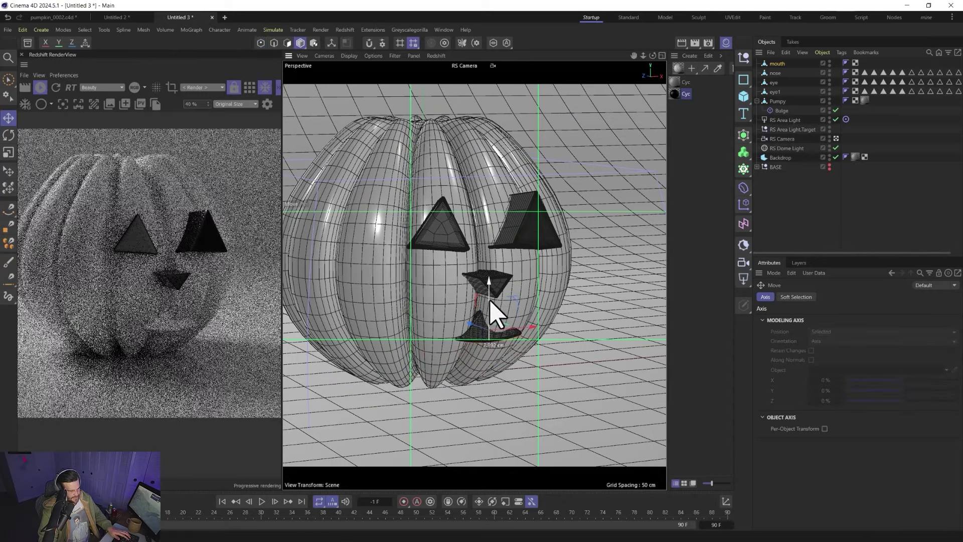
pyautogui.keyDown('alt'); pyautogui.moveTo(460, 342); pyautogui.dragTo(522, 266); pyautogui.keyUp('alt')
# - Reposition the mouth so it is centred under the nose and protrudes from the pumpkin's front surface
pyautogui.press('r')
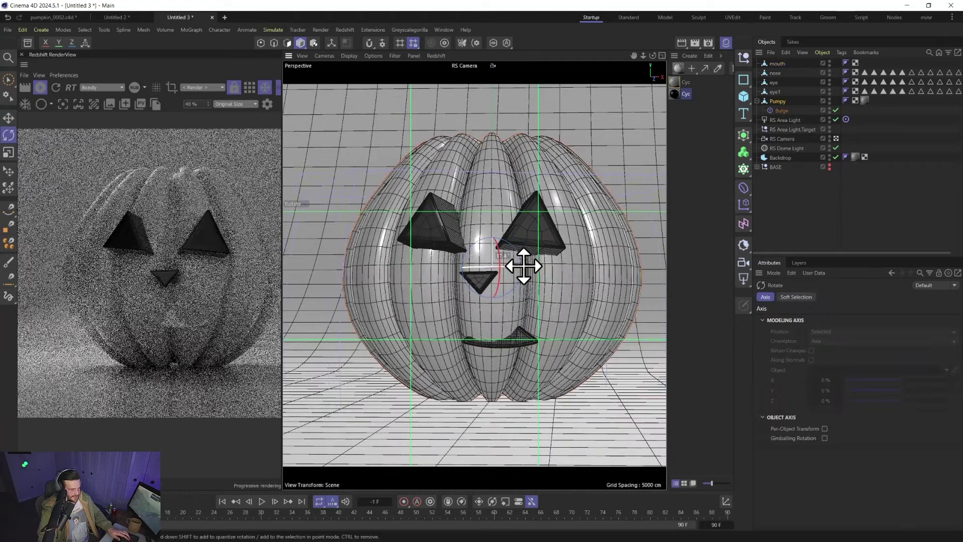
pyautogui.click(519, 345)
pyautogui.press('e')
pyautogui.moveTo(522, 308); pyautogui.dragTo(512, 302)
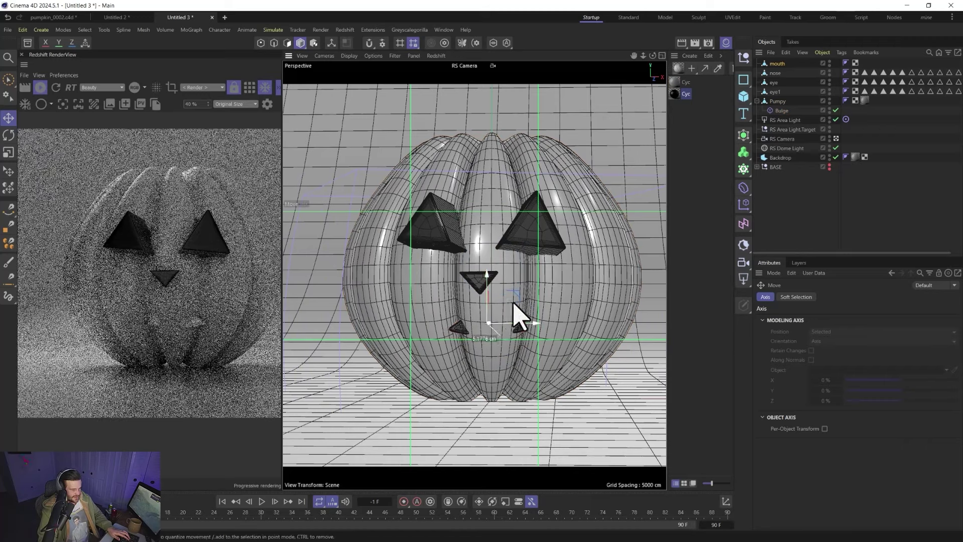
pyautogui.moveTo(484, 332)
pyautogui.keyDown('alt'); pyautogui.mouseDown()
pyautogui.moveTo(503, 344)
pyautogui.moveTo(464, 318)
pyautogui.moveTo(513, 314)
pyautogui.moveTo(491, 339)
pyautogui.mouseUp(); pyautogui.keyUp('alt')
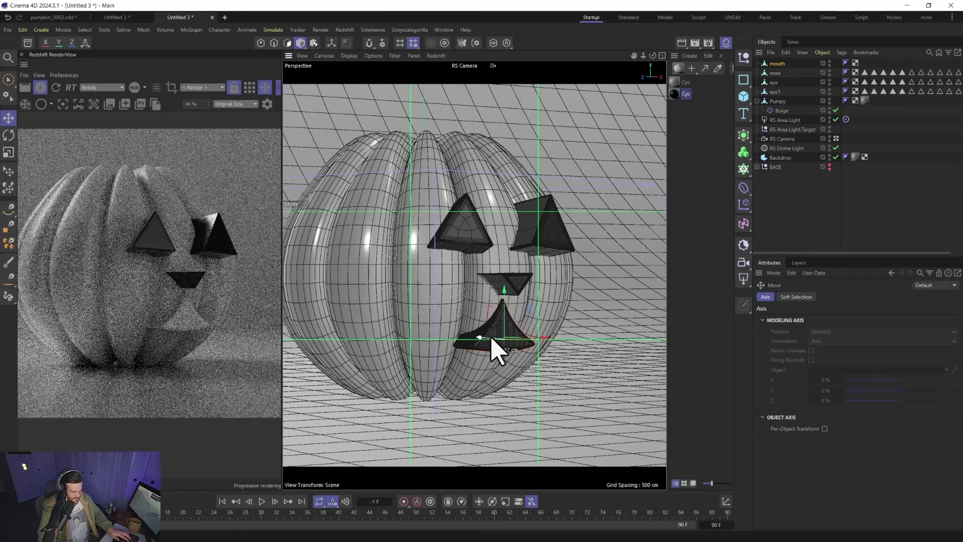
# - Scale the mouth down slightly and tilt it to follow the pumpkin's curved front
pyautogui.press('t')
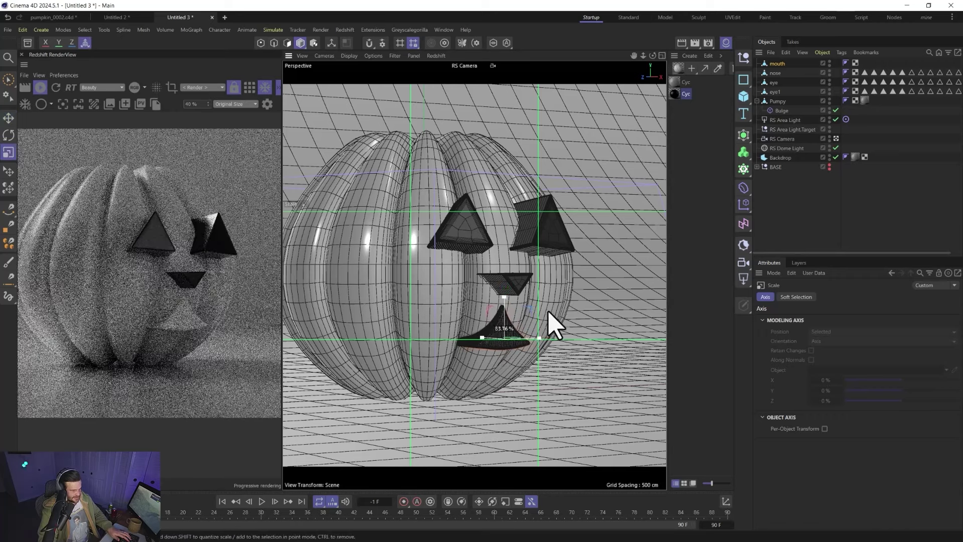
pyautogui.moveTo(550, 322); pyautogui.dragTo(541, 340)
pyautogui.press('e')
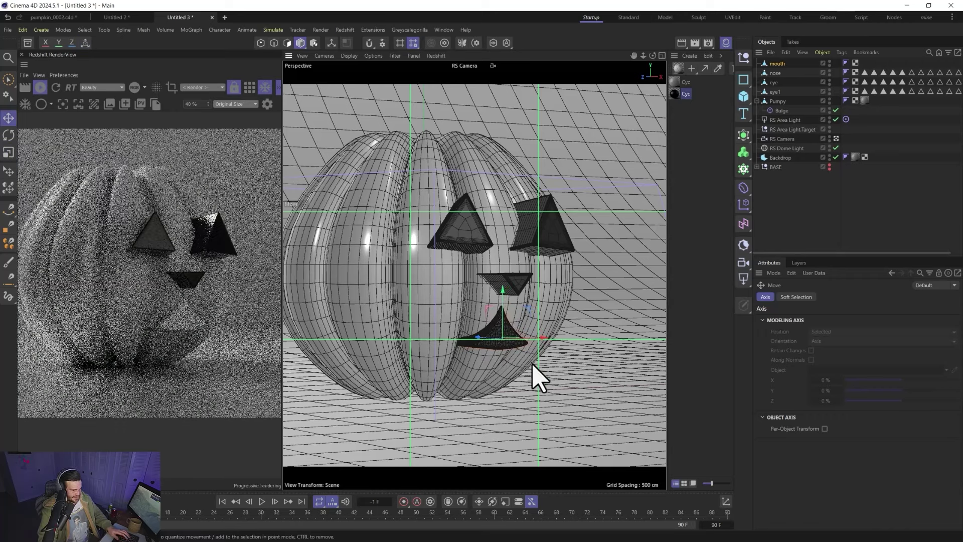
pyautogui.press('r')
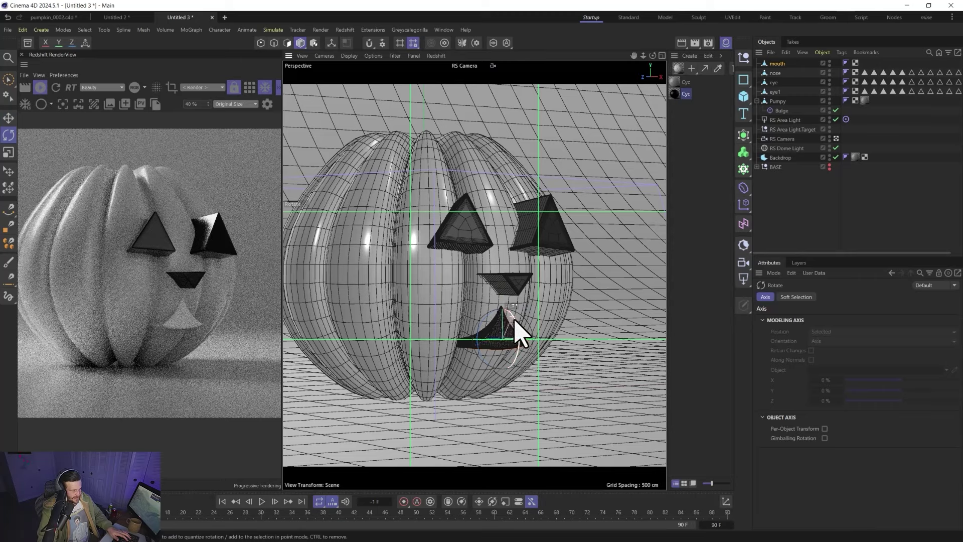
pyautogui.moveTo(512, 317); pyautogui.dragTo(448, 355)
pyautogui.press('e')
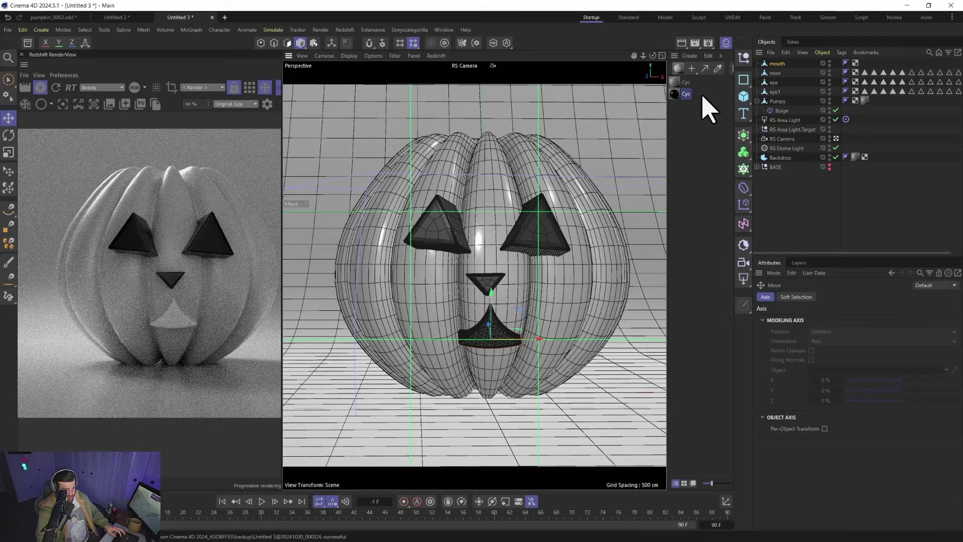
# - Apply the black Cyc material to the mouth and stretch it much wider and slightly taller
pyautogui.moveTo(775, 62); pyautogui.dragTo(776, 63)
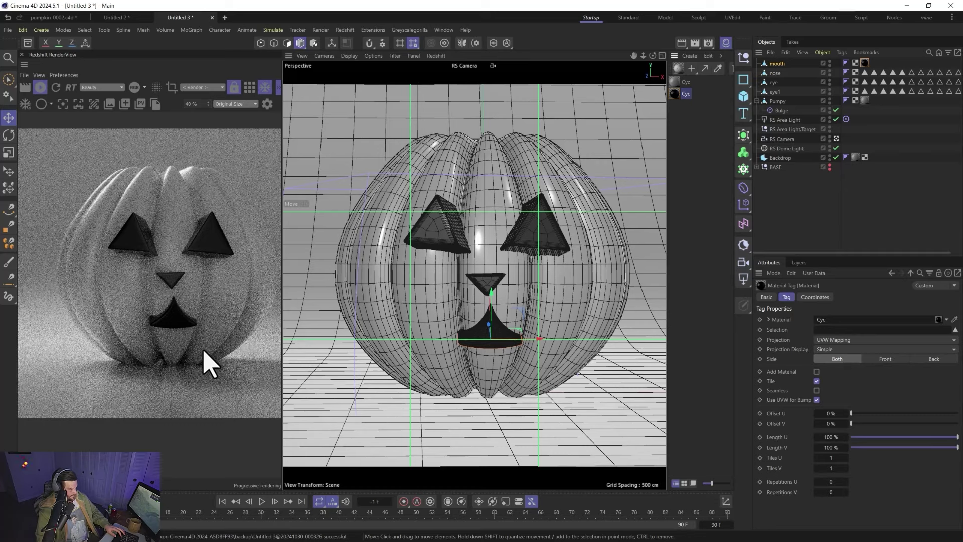
pyautogui.press('t')
pyautogui.moveTo(537, 361); pyautogui.dragTo(569, 343)
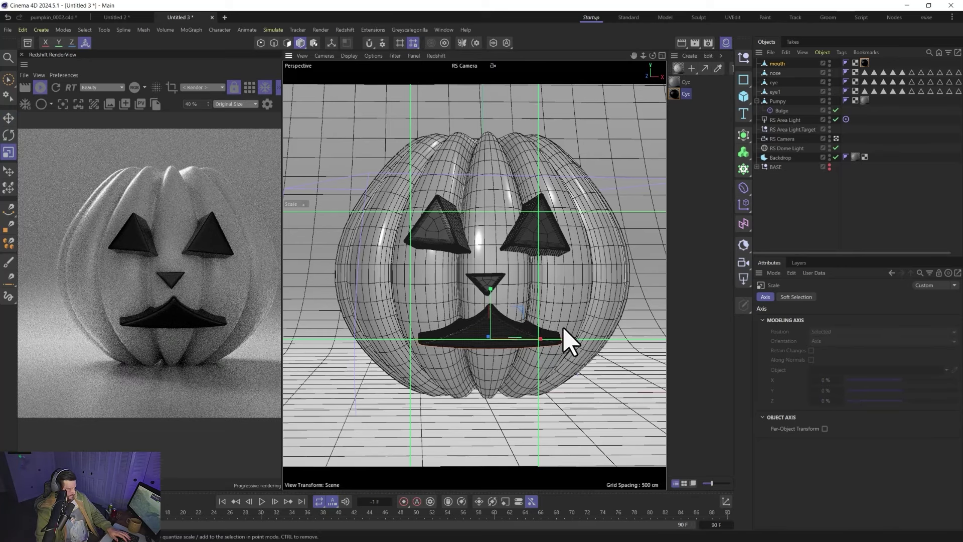
pyautogui.moveTo(494, 301); pyautogui.dragTo(490, 290)
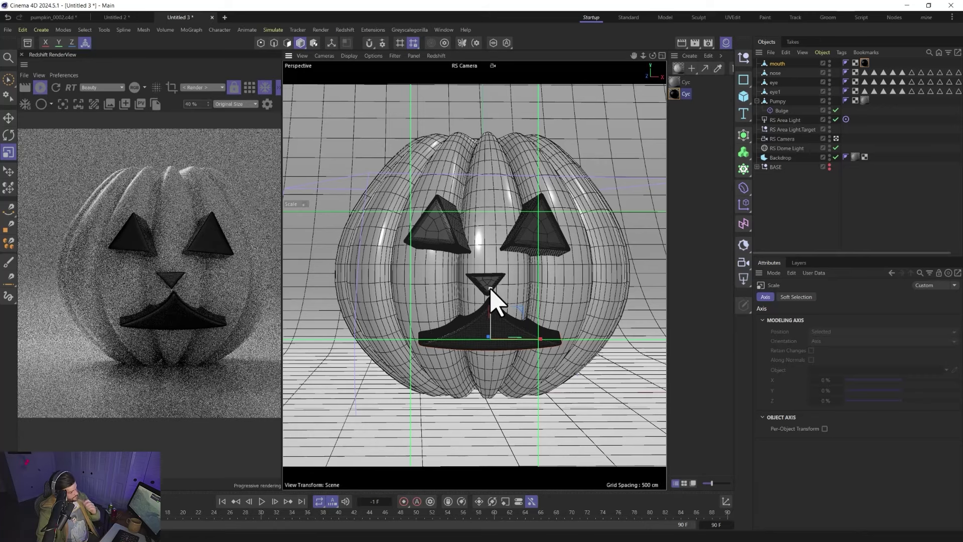
# - Shrink the nose and move it up so it sits centred above the mouth
pyautogui.click(491, 284)
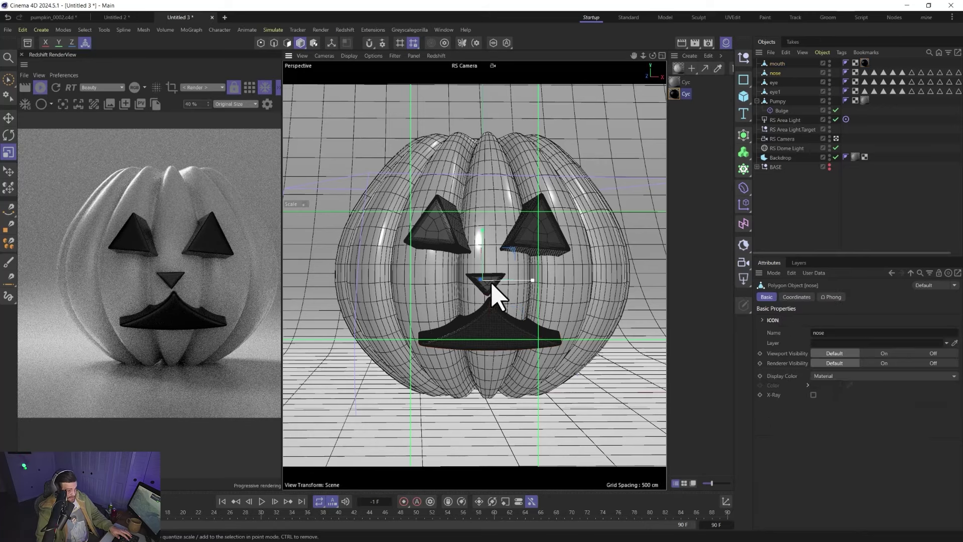
pyautogui.moveTo(550, 222); pyautogui.dragTo(476, 246)
pyautogui.press('e')
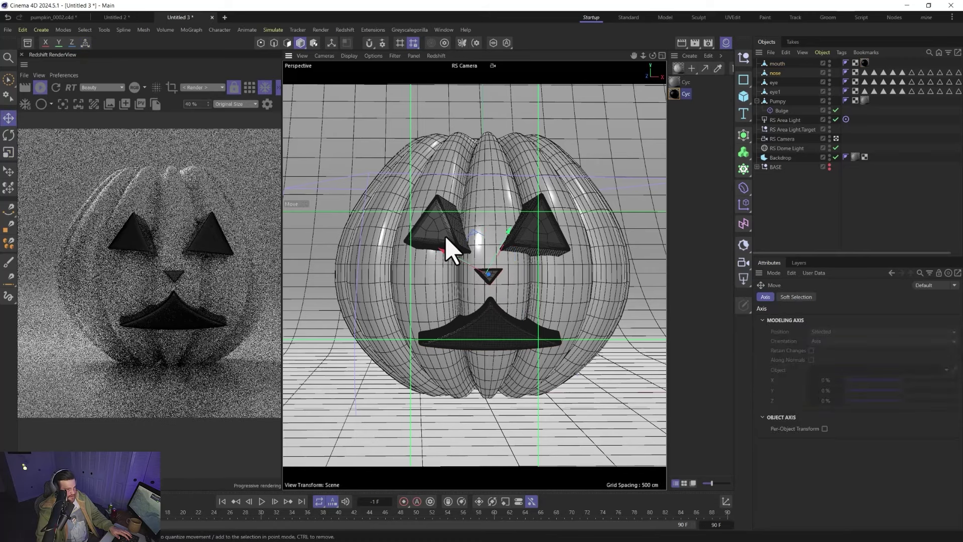
# - Nudge eye1 slightly lower on the face and scale the other eye down to a smaller triangle
pyautogui.click(451, 238)
pyautogui.moveTo(459, 286)
pyautogui.mouseDown()
pyautogui.moveTo(473, 279)
pyautogui.moveTo(468, 294)
pyautogui.mouseUp()
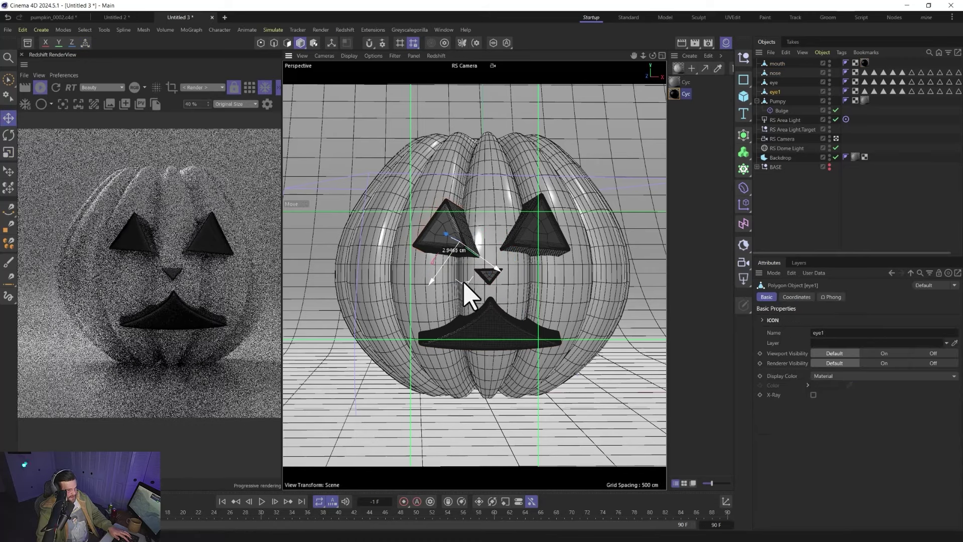
pyautogui.click(538, 243)
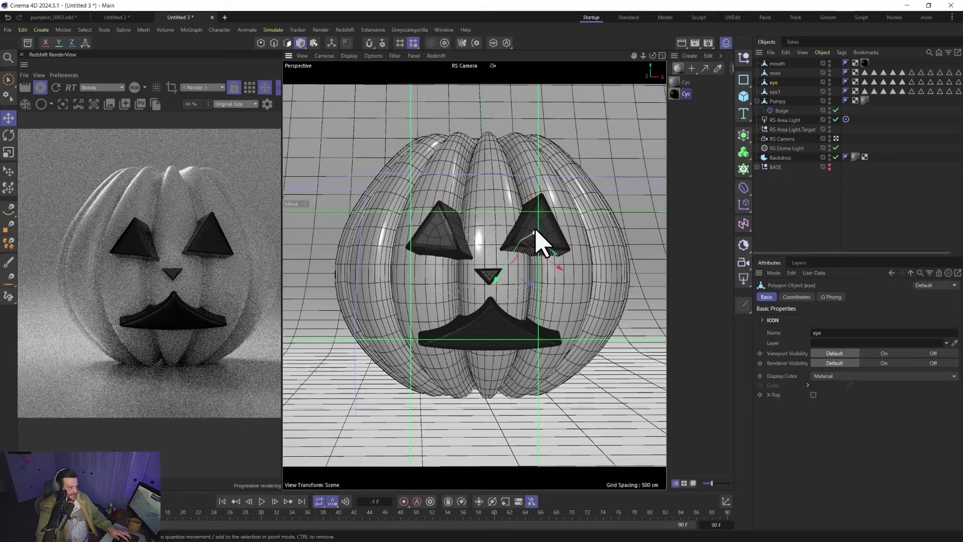
pyautogui.moveTo(205, 293); pyautogui.dragTo(184, 297)
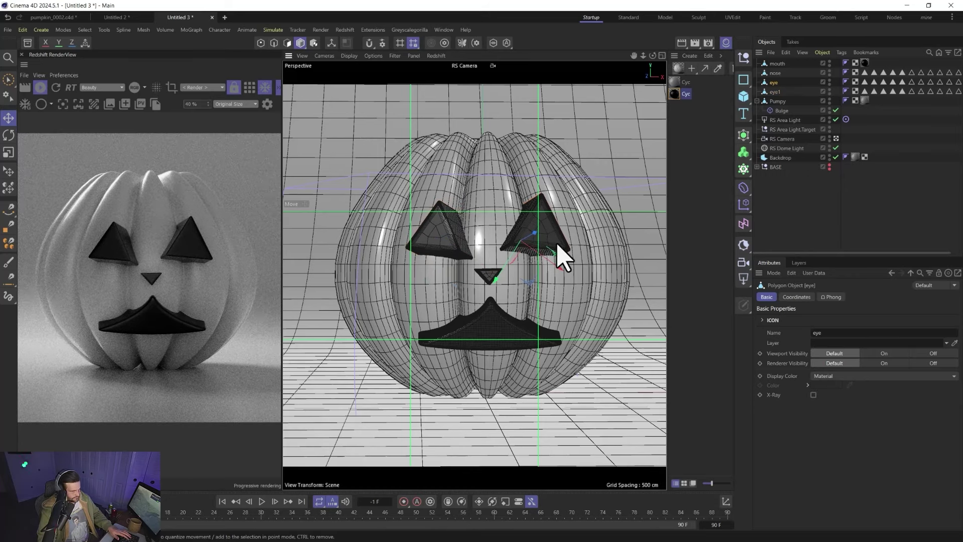
pyautogui.moveTo(557, 244); pyautogui.dragTo(458, 384)
pyautogui.press('t')
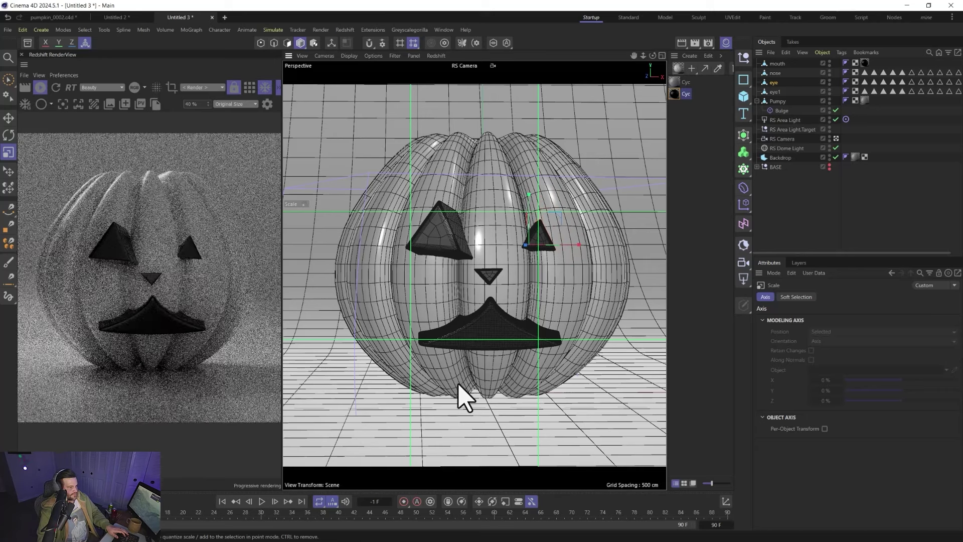
pyautogui.moveTo(548, 242); pyautogui.dragTo(625, 141)
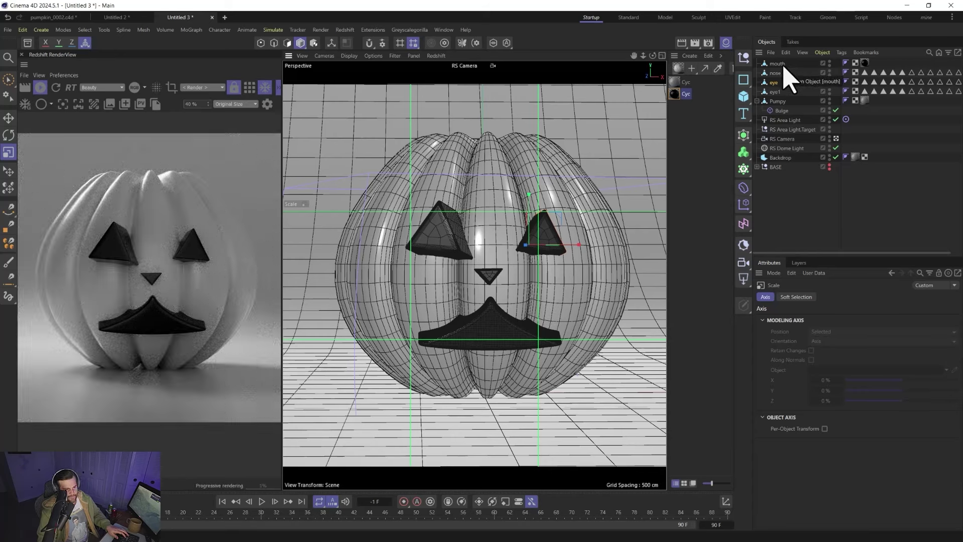
# - Add a Volume Builder, then group the mouth, nose, eye and eye1 under a null named face
pyautogui.click(743, 152)
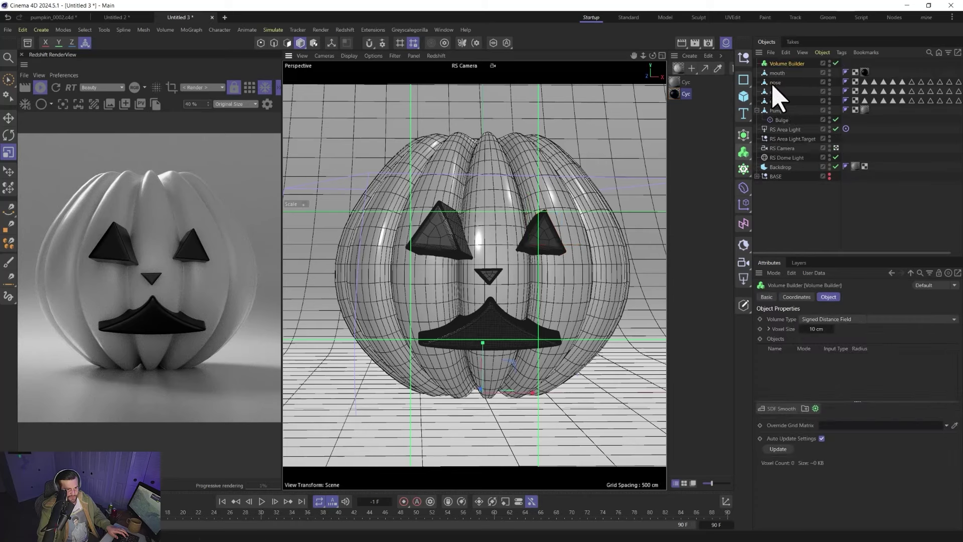
pyautogui.click(775, 74)
pyautogui.keyDown('shift'); pyautogui.click(777, 101); pyautogui.keyUp('shift')
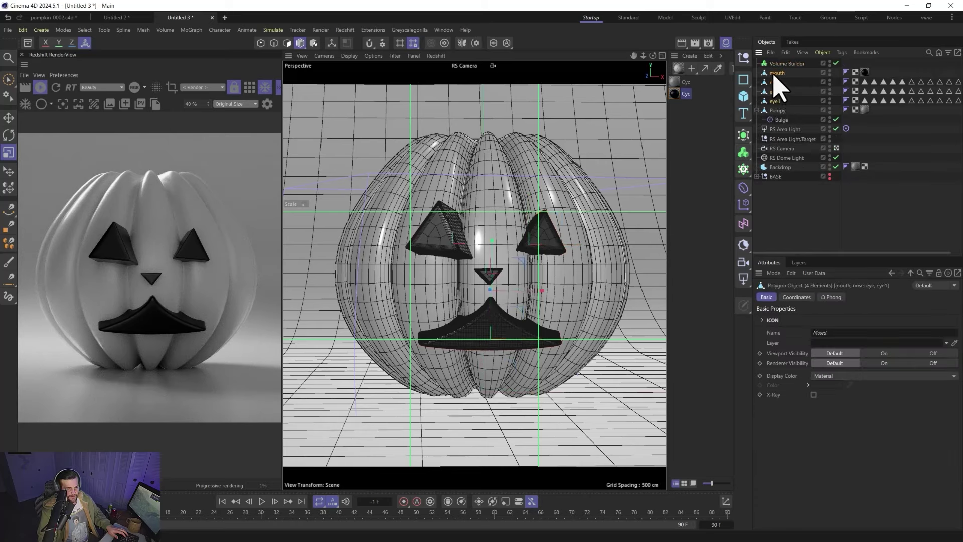
pyautogui.rightClick(774, 75)
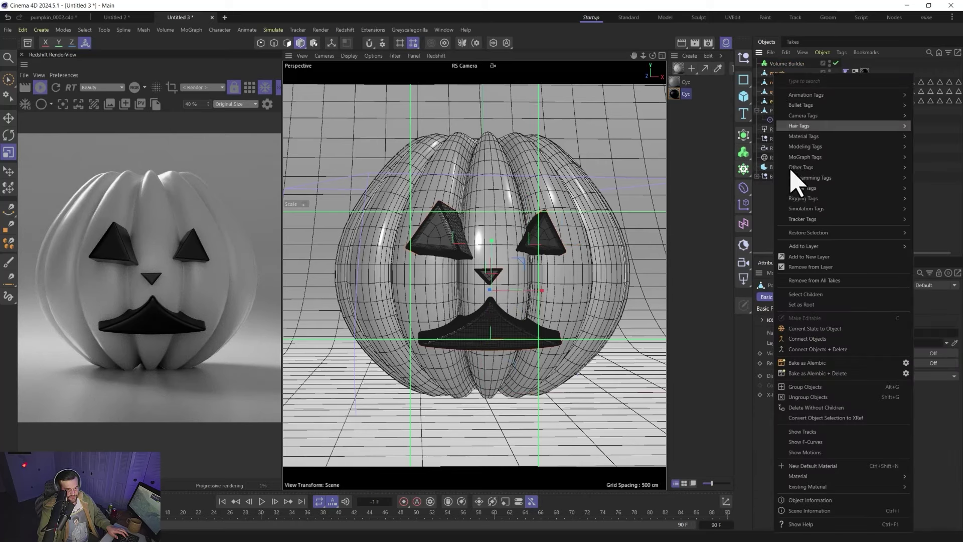
pyautogui.click(812, 394)
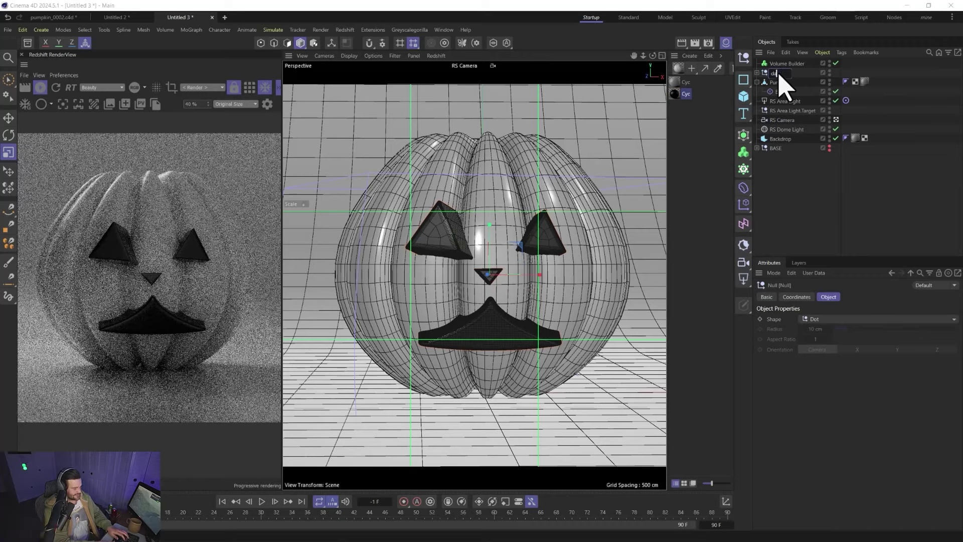
pyautogui.write('face')
pyautogui.press('Return')
# - Place Pumpy and the face group inside the Volume Builder and set the first entry's mode to Subtract
pyautogui.moveTo(781, 71); pyautogui.dragTo(786, 64)
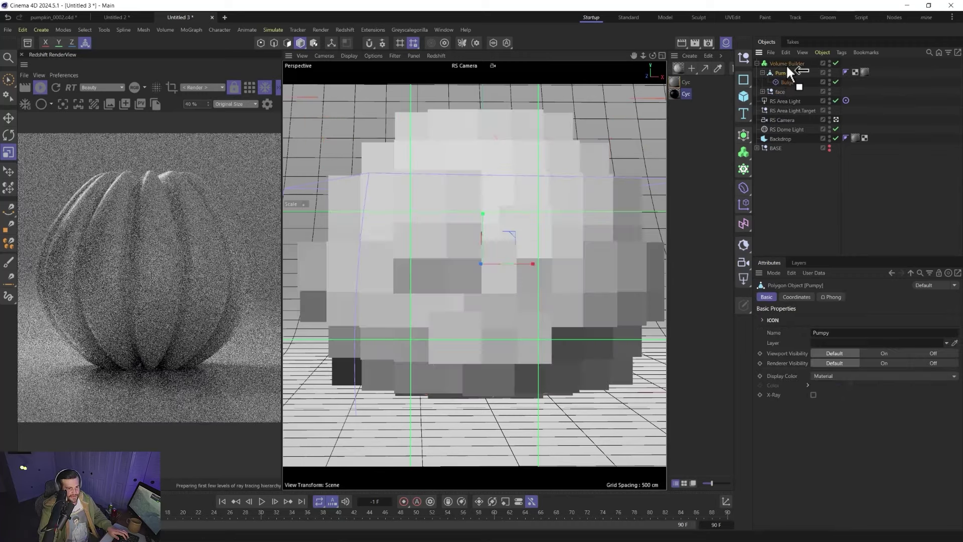
pyautogui.click(786, 64)
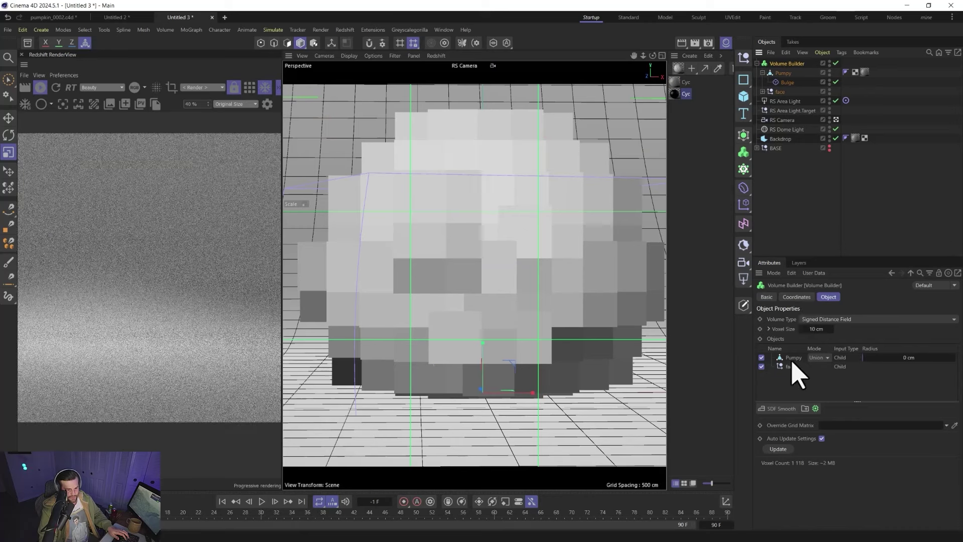
pyautogui.click(817, 358)
pyautogui.click(818, 379)
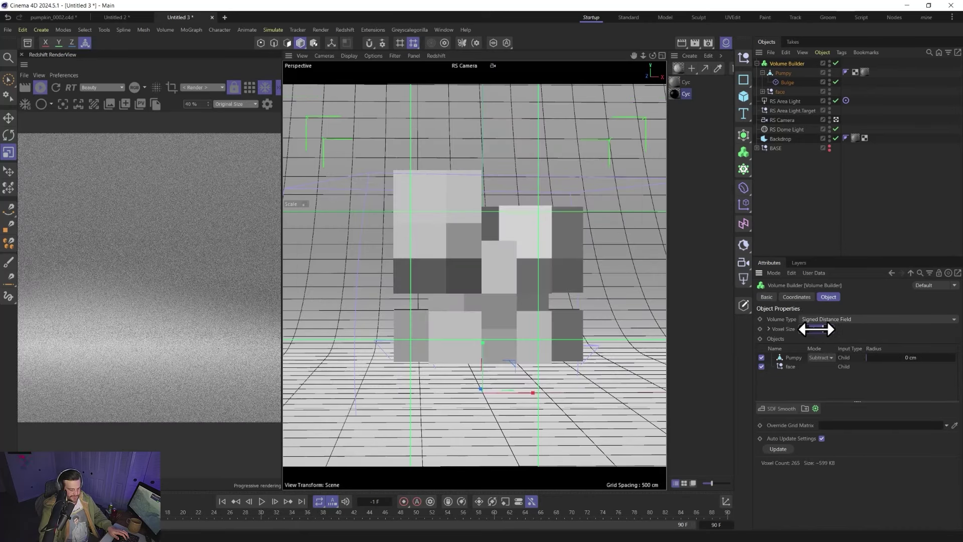
# - Set the Volume Builder's voxel size to 0.2 cm and reorder its objects so the face is subtracted from Pumpy
pyautogui.moveTo(817, 330); pyautogui.dragTo(816, 330)
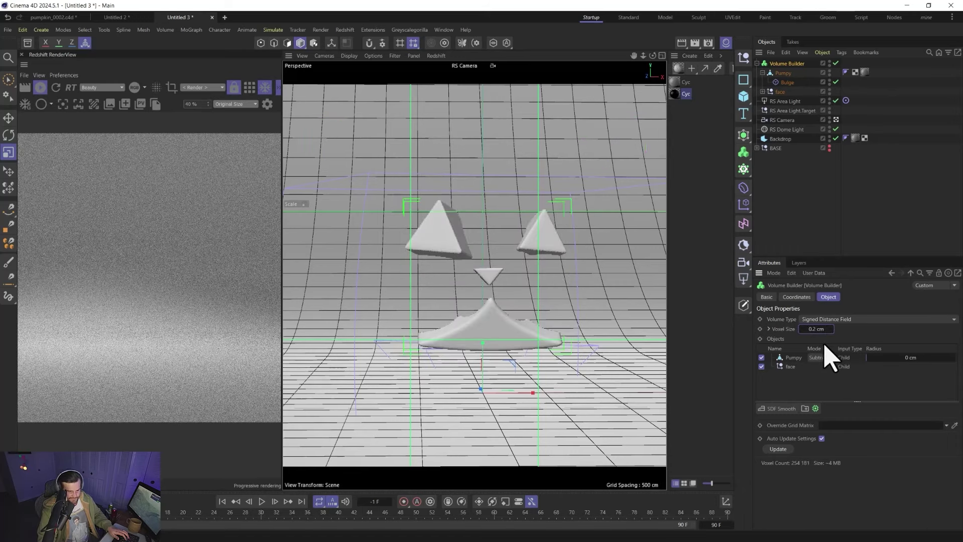
pyautogui.moveTo(791, 365); pyautogui.dragTo(793, 360)
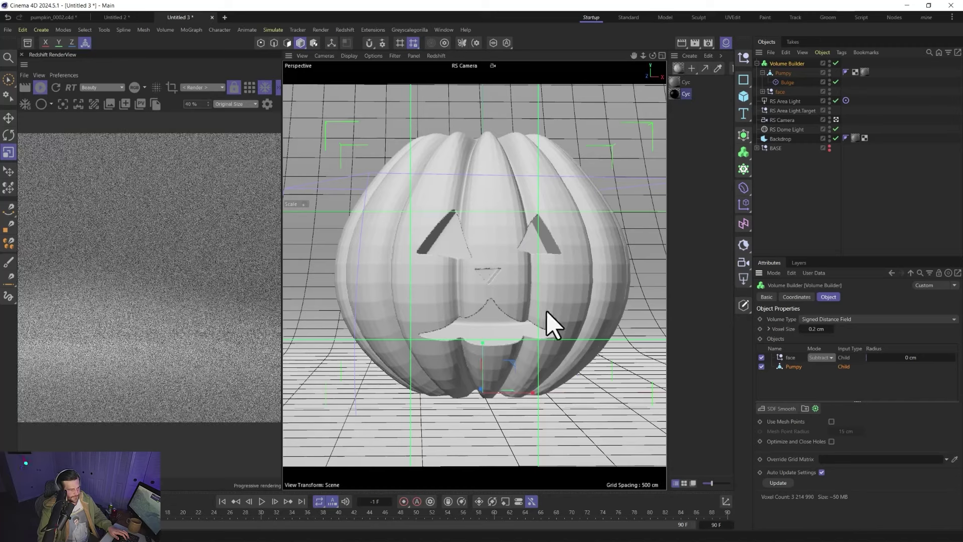
pyautogui.click(814, 329)
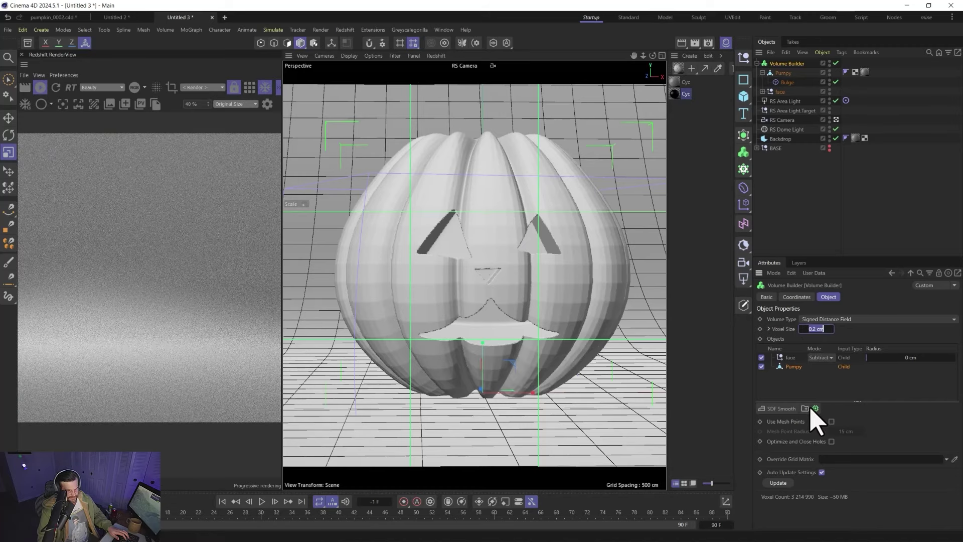
# - Add an SDF Dilate and Erode filter between face and Pumpy, with a 2.3 cm offset and 50% strength
pyautogui.click(791, 408)
pyautogui.click(791, 441)
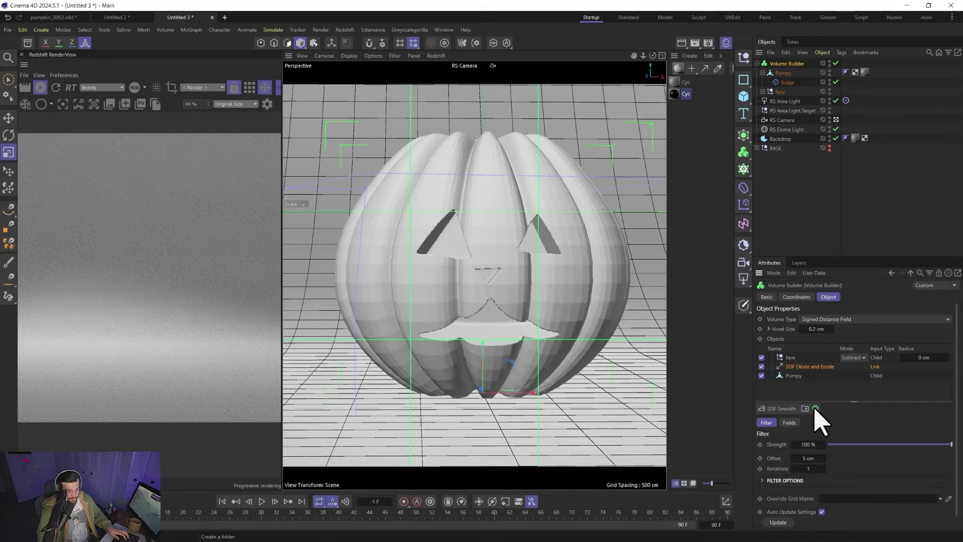
pyautogui.moveTo(804, 458); pyautogui.dragTo(925, 453)
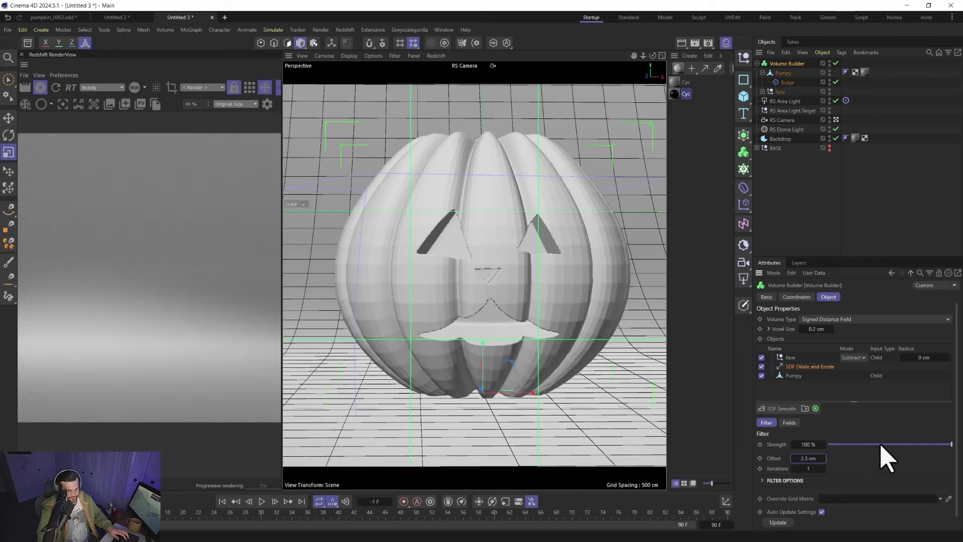
# - Set the voxel size to 1 cm and the Dilate and Erode filter to a 0.7 cm offset and 30% strength
pyautogui.doubleClick(814, 331)
pyautogui.write('1')
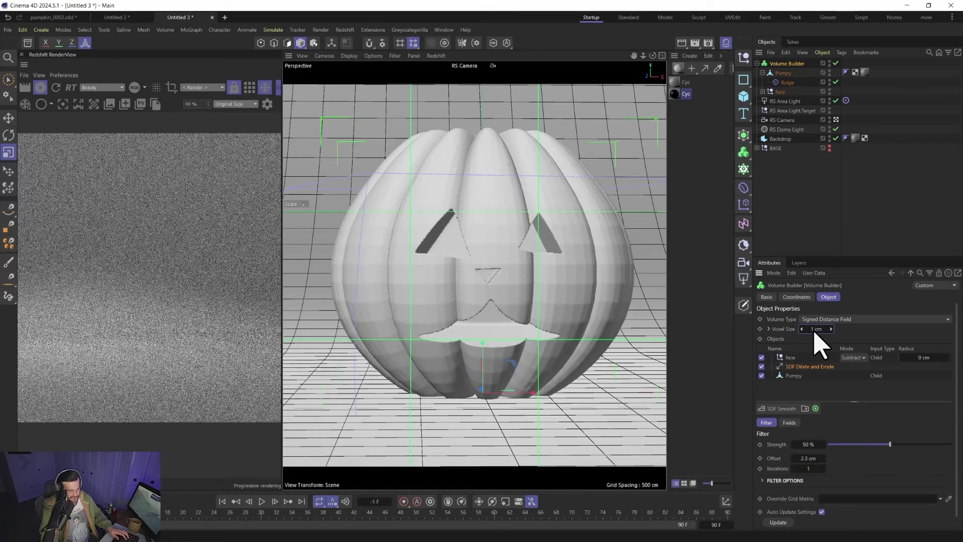
pyautogui.press('Return')
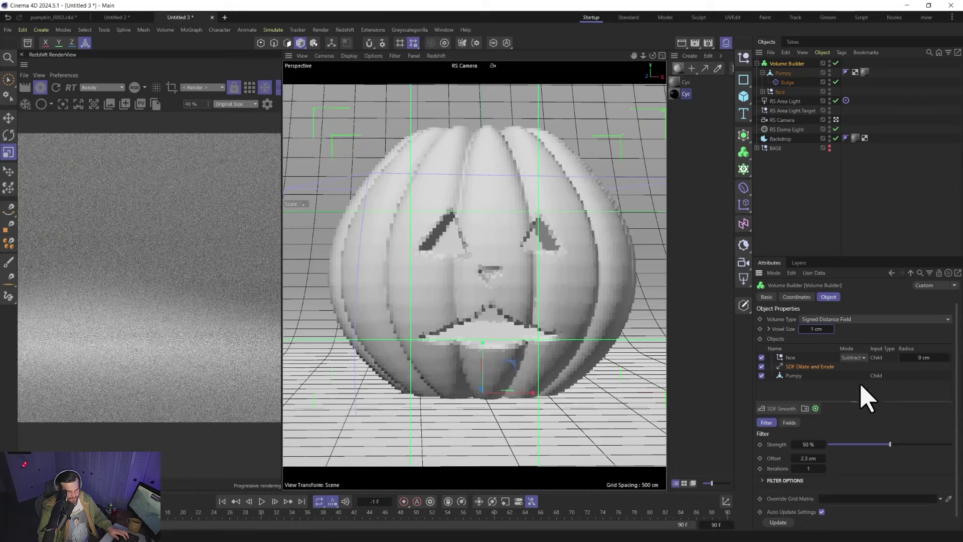
pyautogui.moveTo(890, 444); pyautogui.dragTo(781, 457)
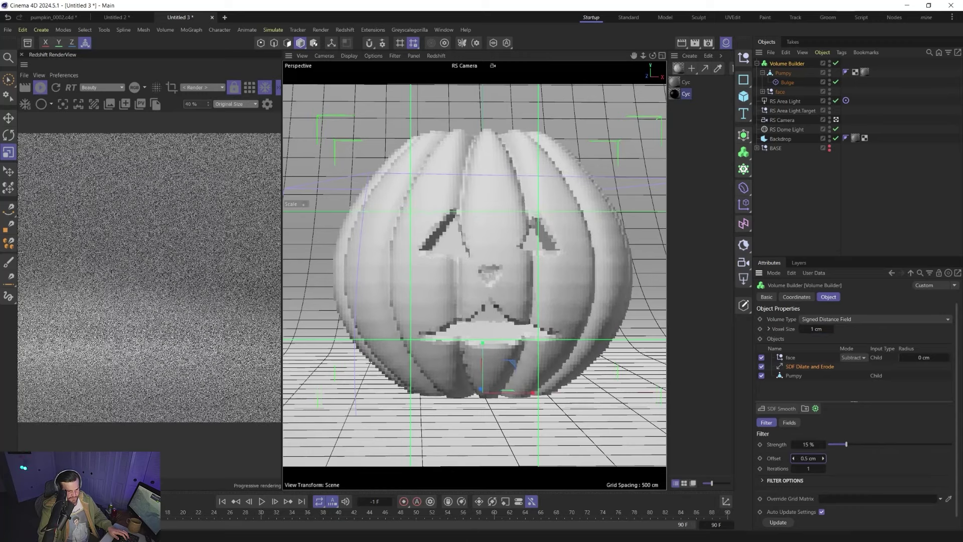
pyautogui.moveTo(846, 445)
pyautogui.mouseDown()
pyautogui.moveTo(869, 444)
pyautogui.moveTo(858, 444)
pyautogui.mouseUp()
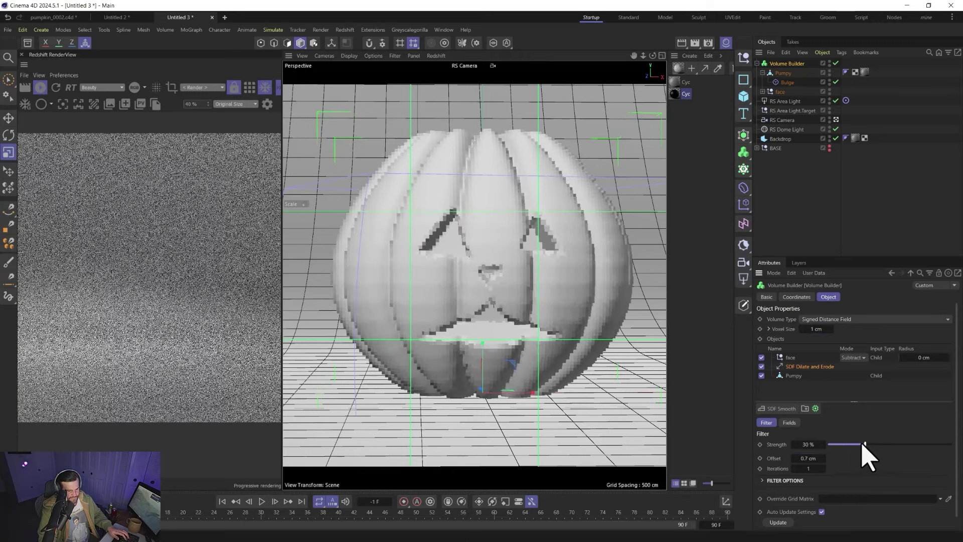
# - Add an SDF Smooth filter at the head of the Volume Builder's object list and move SDF Dilate and Erode above face
pyautogui.click(783, 409)
pyautogui.moveTo(795, 368); pyautogui.dragTo(796, 360)
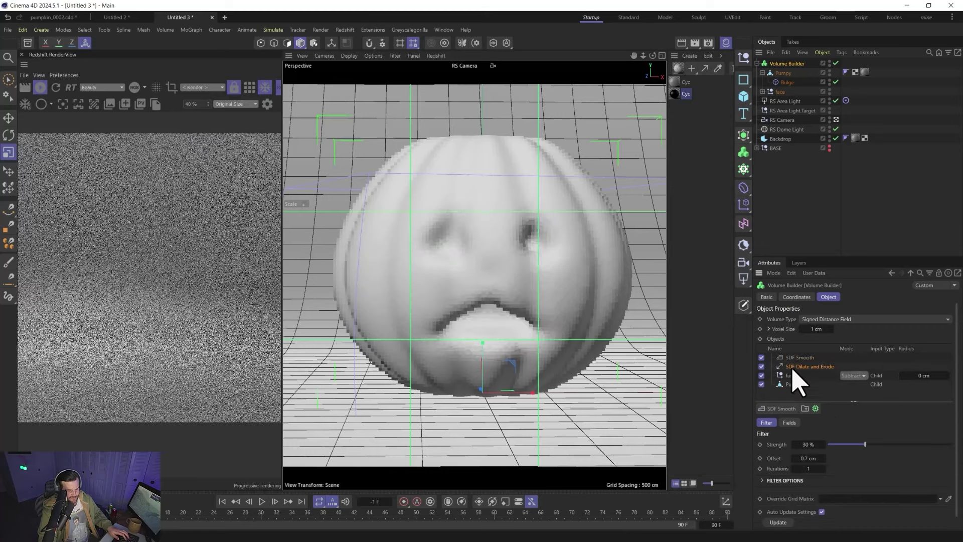
# - Set the SDF Dilate and Erode filter to a 9 cm offset and 24% strength, toggling SDF Smooth to compare
pyautogui.moveTo(864, 444)
pyautogui.mouseDown()
pyautogui.moveTo(812, 443)
pyautogui.moveTo(836, 444)
pyautogui.moveTo(822, 457)
pyautogui.moveTo(840, 458)
pyautogui.moveTo(825, 458)
pyautogui.moveTo(959, 440)
pyautogui.moveTo(863, 444)
pyautogui.mouseUp()
pyautogui.click(761, 357)
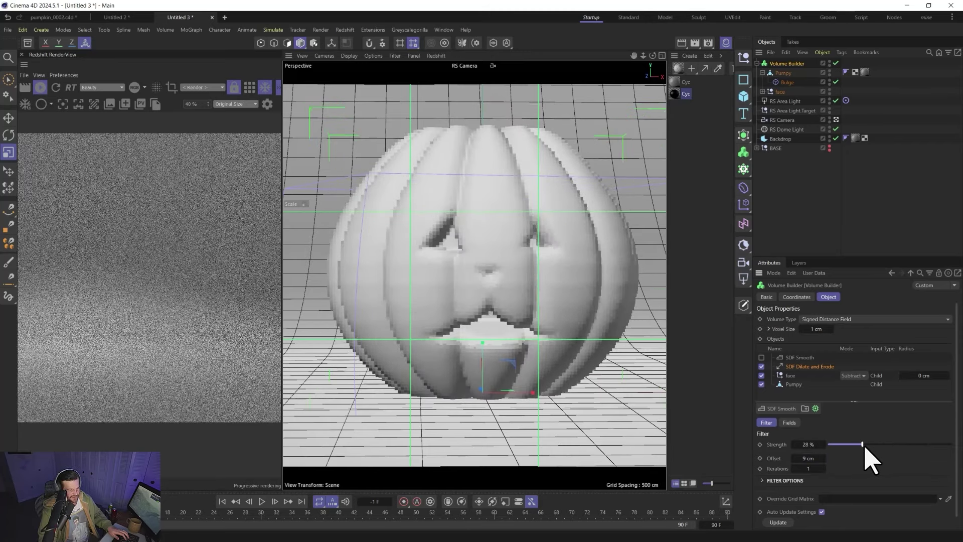
pyautogui.moveTo(865, 448); pyautogui.dragTo(858, 446)
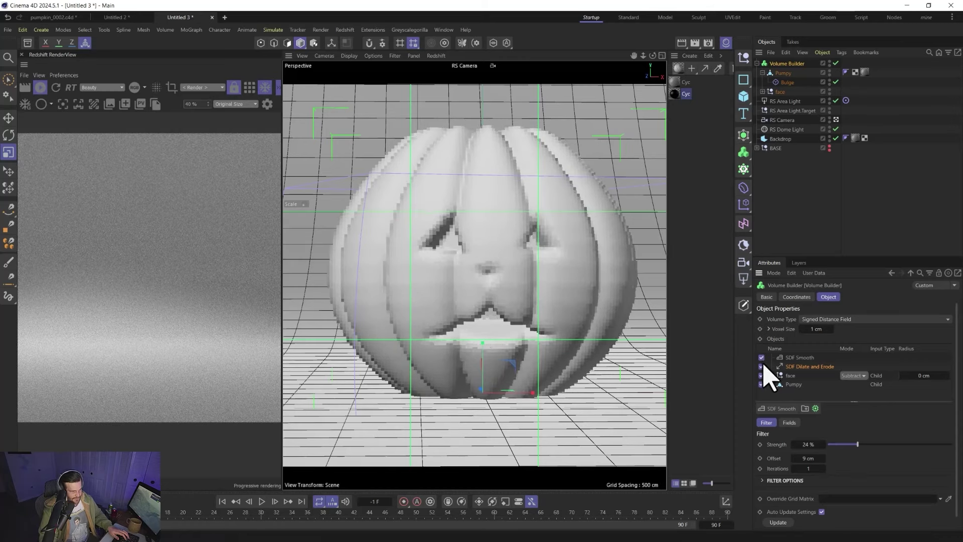
# - Set the SDF Smooth filter's strength to 5% and put the Volume Builder inside a Volume Mesher
pyautogui.click(781, 357)
pyautogui.moveTo(890, 444); pyautogui.dragTo(842, 445)
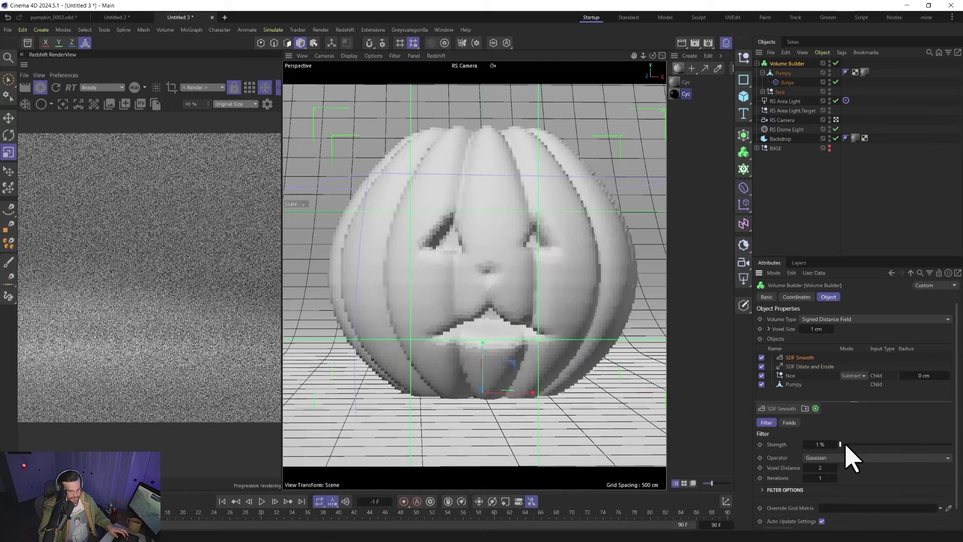
pyautogui.click(845, 444)
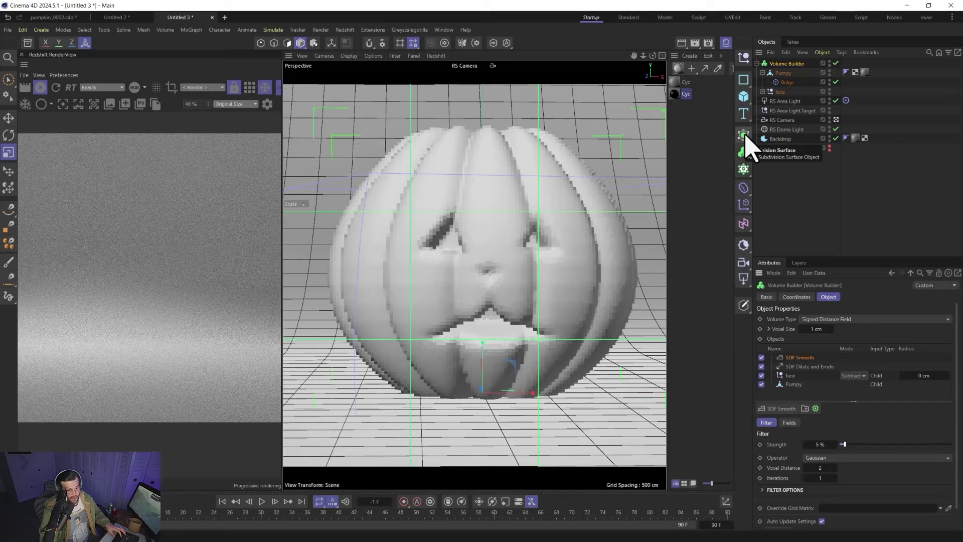
pyautogui.moveTo(744, 152); pyautogui.dragTo(784, 201)
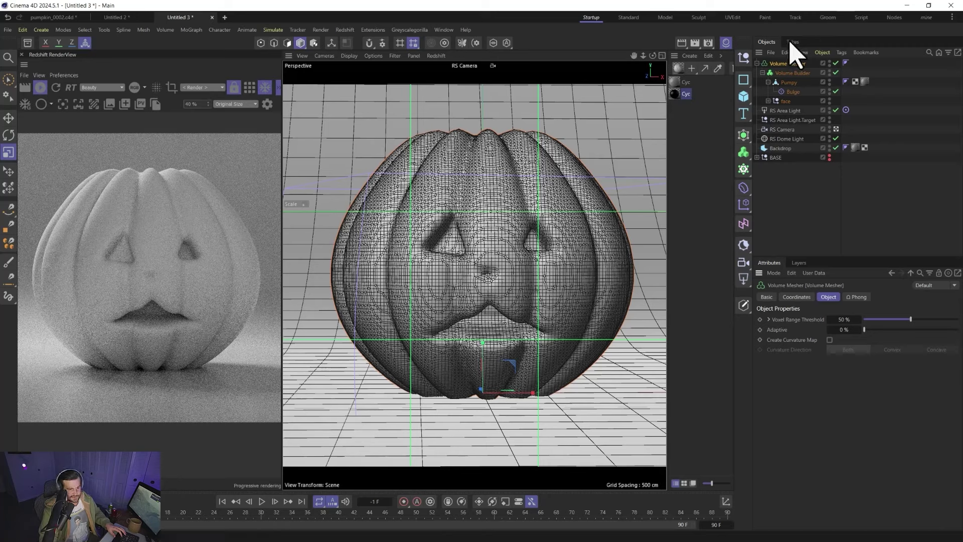
# - Set the Dilate and Erode filter's strength to 3% with SDF Smooth switched off, and switch SDF Smooth back on
pyautogui.click(796, 74)
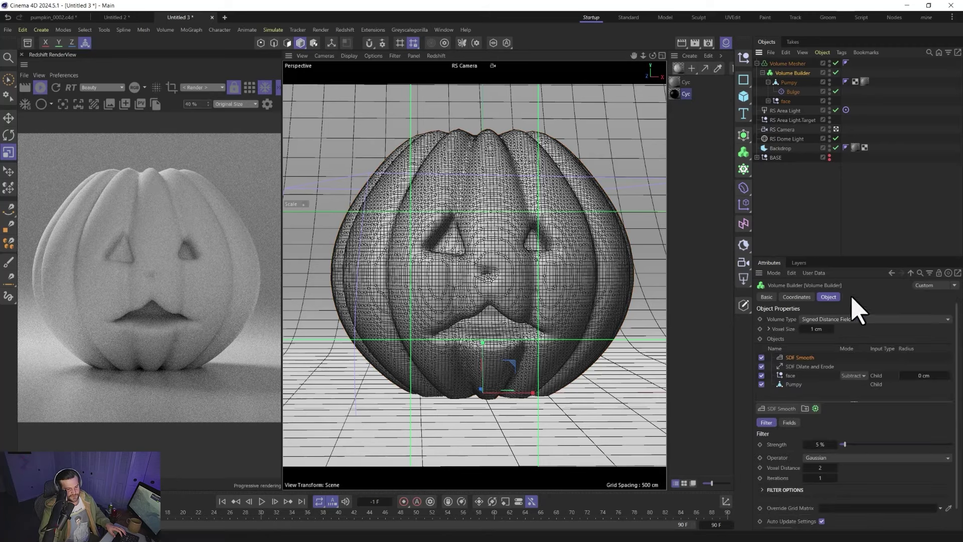
pyautogui.click(762, 357)
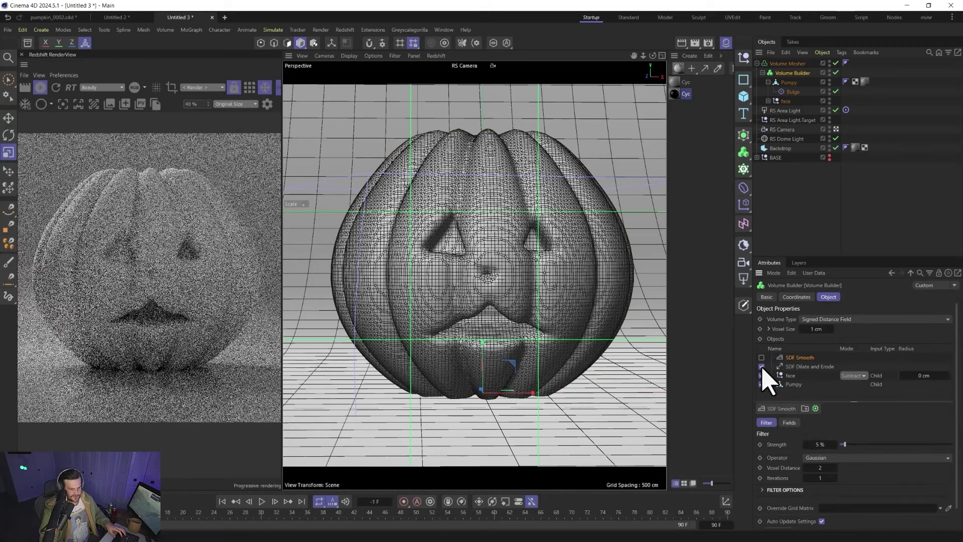
pyautogui.click(808, 367)
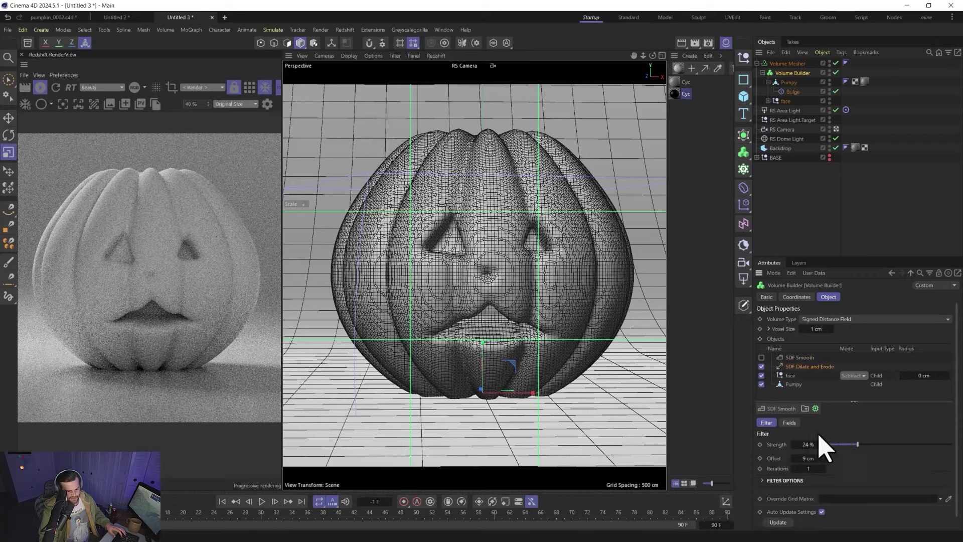
pyautogui.moveTo(835, 446); pyautogui.dragTo(832, 448)
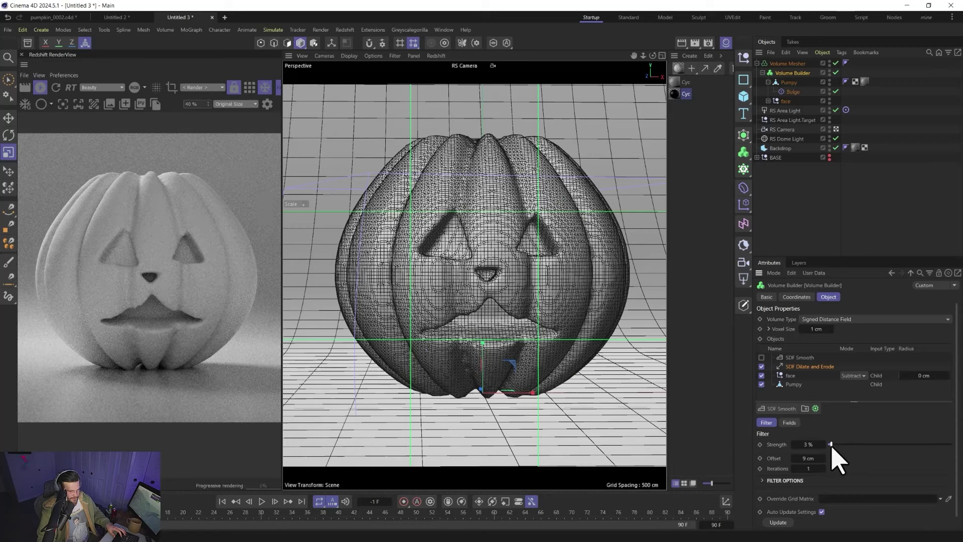
pyautogui.click(763, 358)
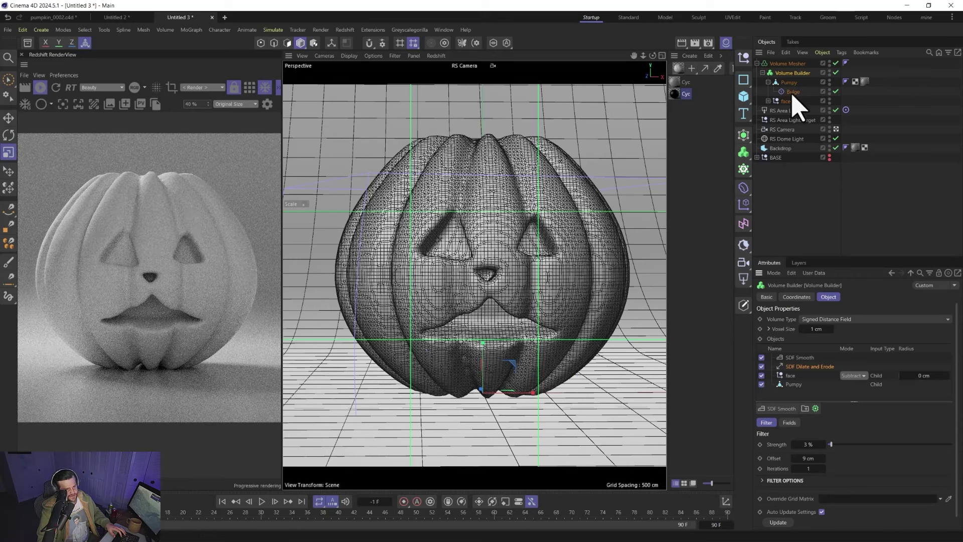
# - Expand the face group and scale up its eye object to enlarge the pumpkin's right-hand eye opening
pyautogui.click(768, 100)
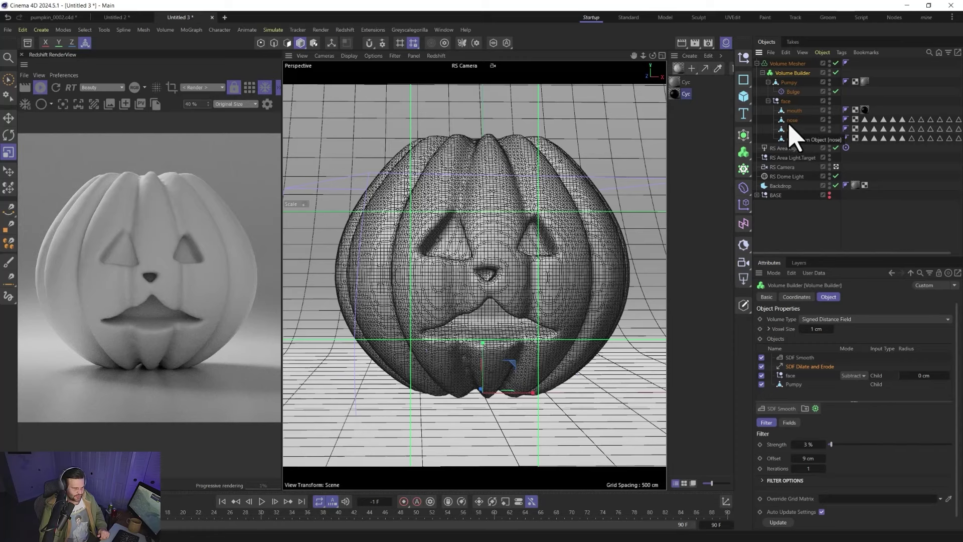
pyautogui.click(791, 122)
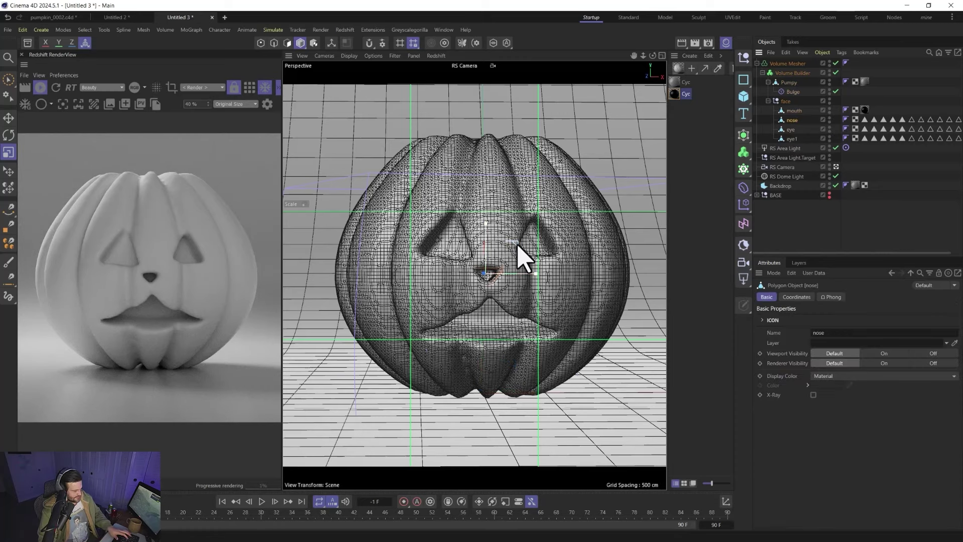
pyautogui.press('e')
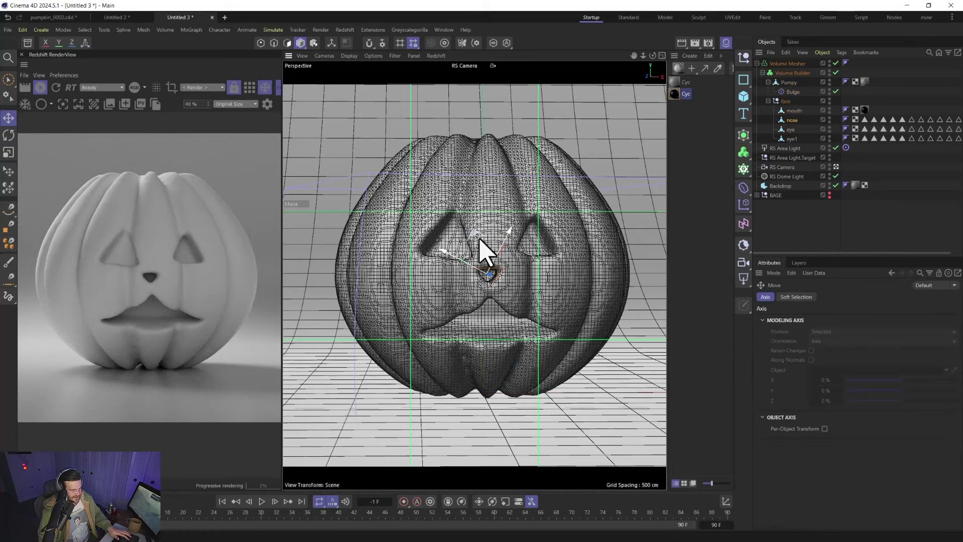
pyautogui.scroll(3, 490, 327)
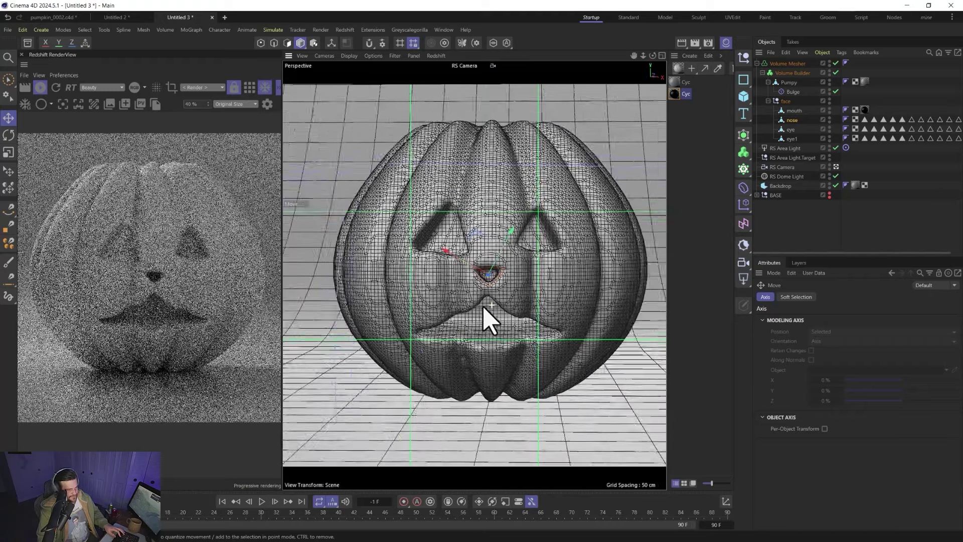
pyautogui.scroll(-3, 484, 308)
pyautogui.click(790, 129)
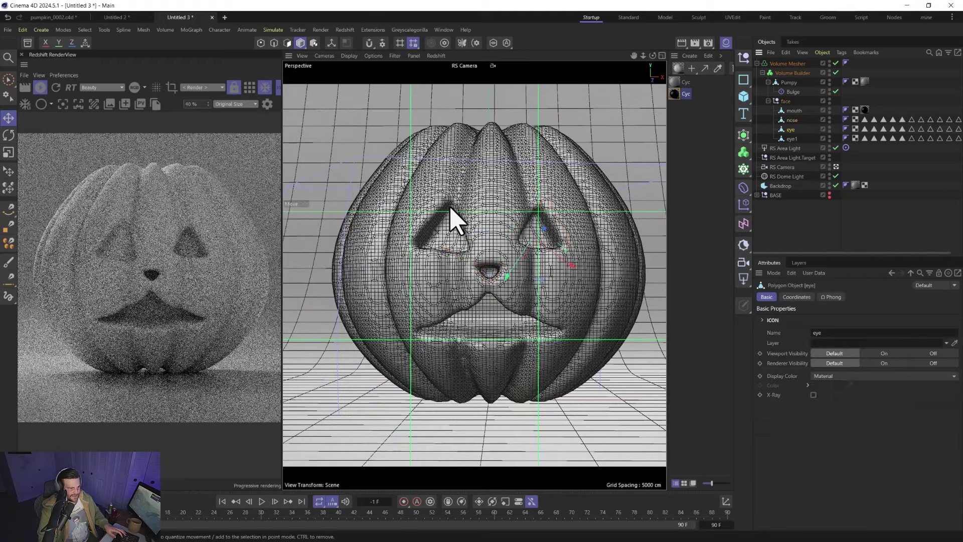
pyautogui.press('t')
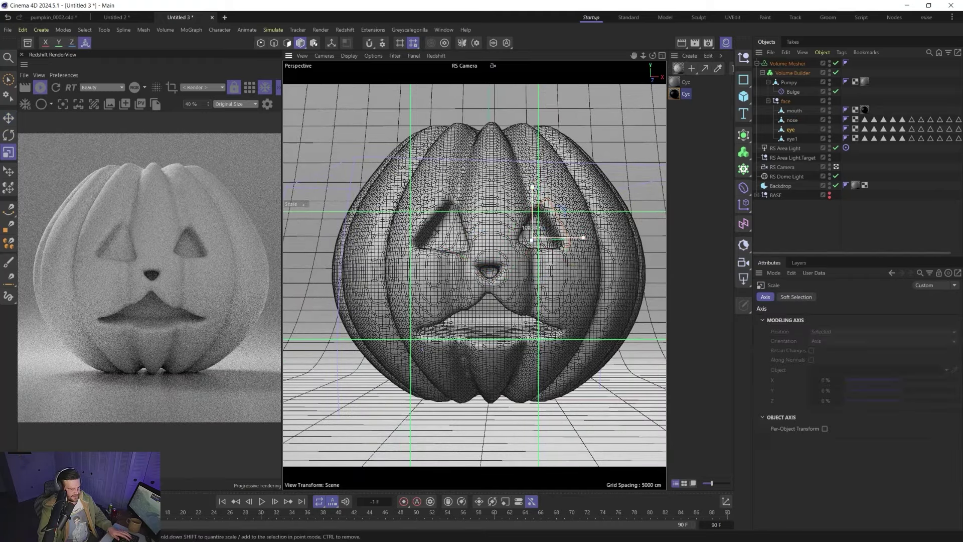
pyautogui.moveTo(521, 321); pyautogui.dragTo(570, 317)
# - Rotate the enlarged eye object slightly and move it outward, clear of the nose
pyautogui.press('r')
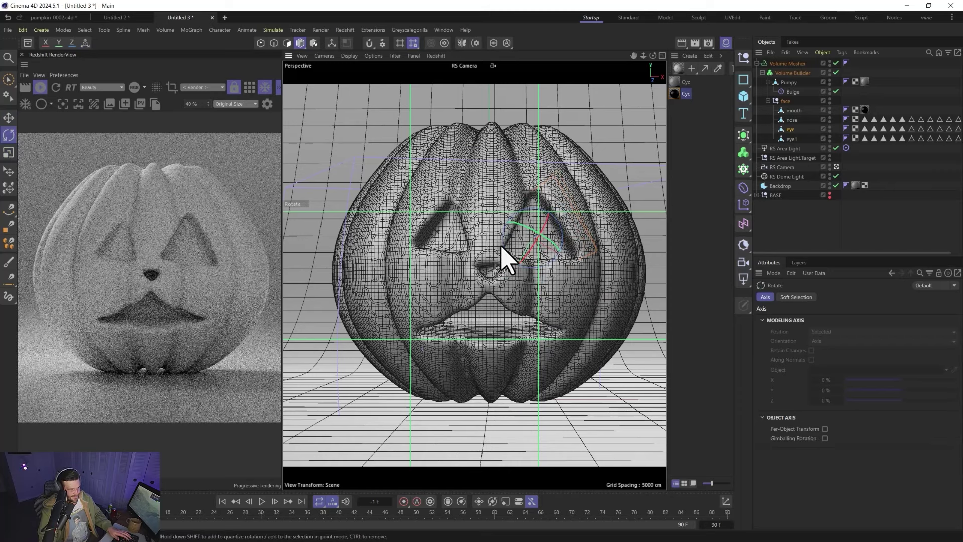
pyautogui.moveTo(501, 247); pyautogui.dragTo(500, 247)
pyautogui.press('e')
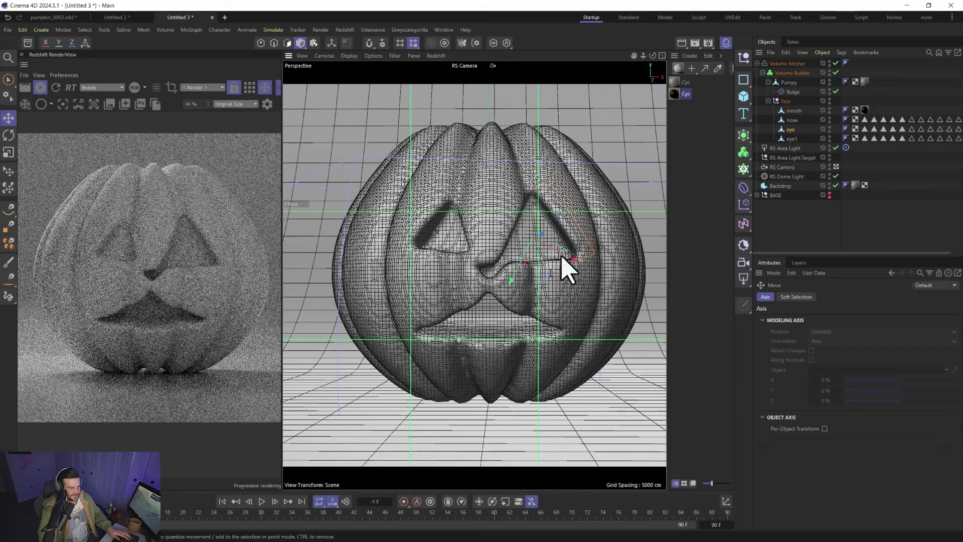
pyautogui.moveTo(565, 274)
pyautogui.mouseDown()
pyautogui.moveTo(570, 263)
pyautogui.moveTo(563, 274)
pyautogui.mouseUp()
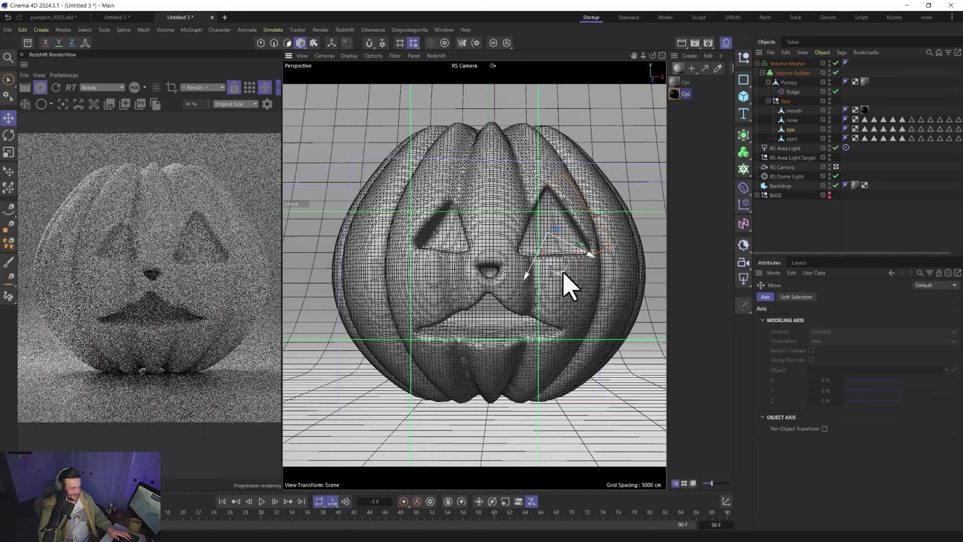
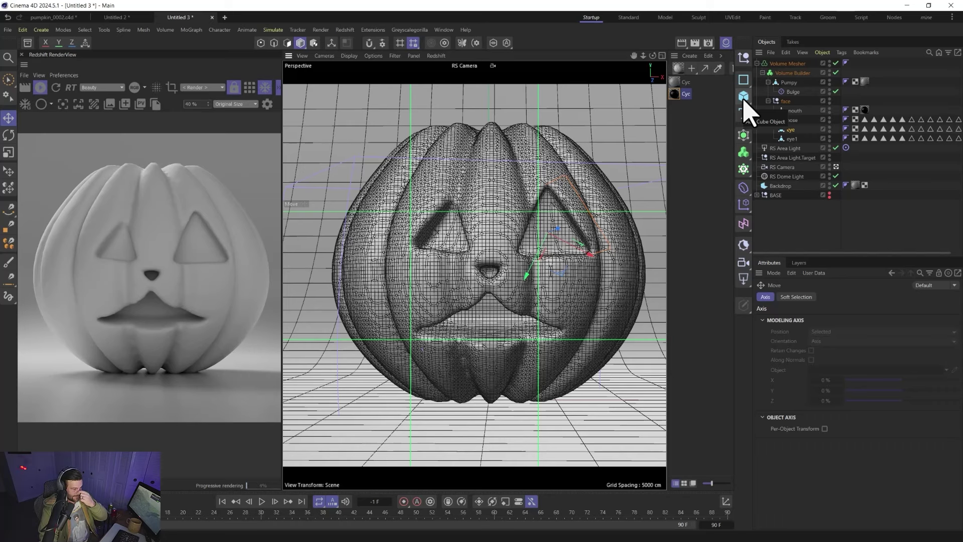
# - Copy the eye object out of the face group directly under the Volume Builder, shrink it and place it near the mouth
pyautogui.click(790, 129)
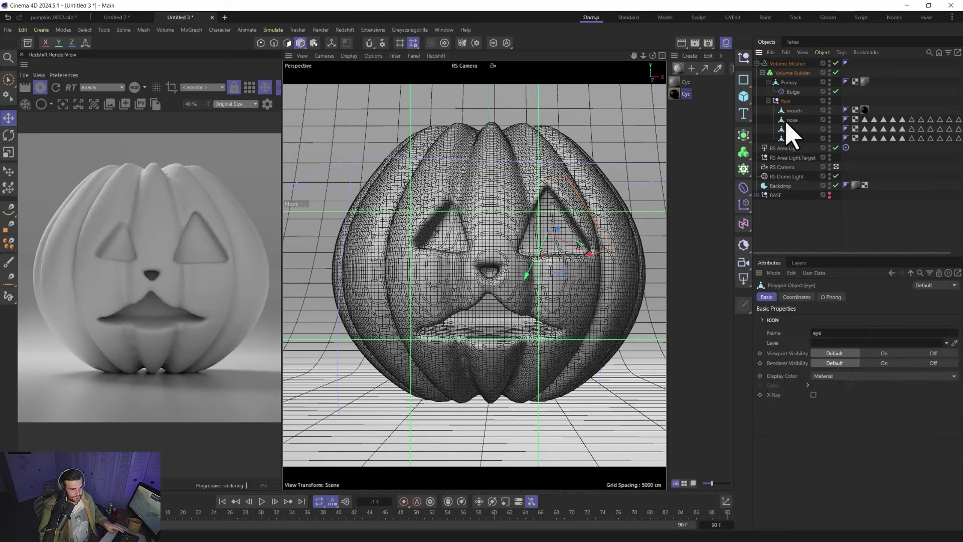
pyautogui.click(786, 132)
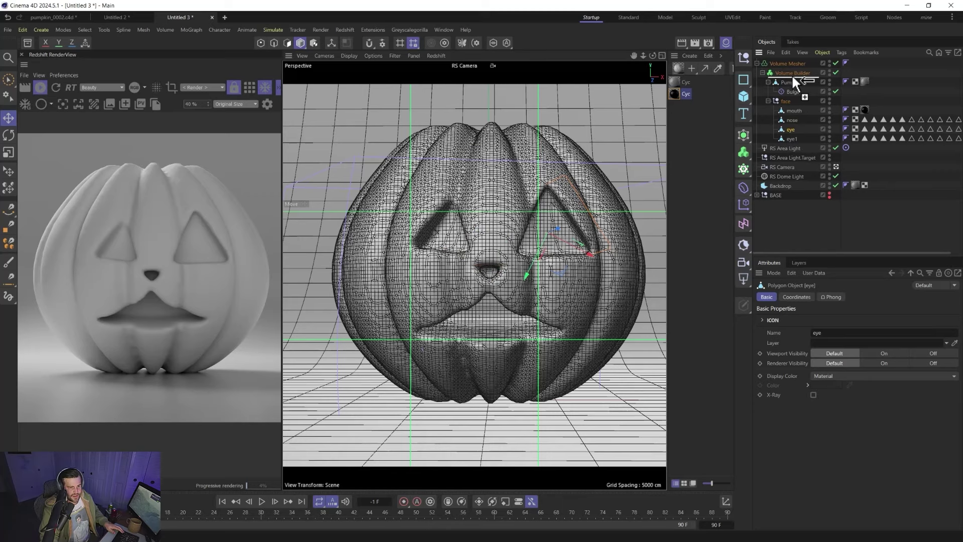
pyautogui.moveTo(792, 78); pyautogui.dragTo(792, 78)
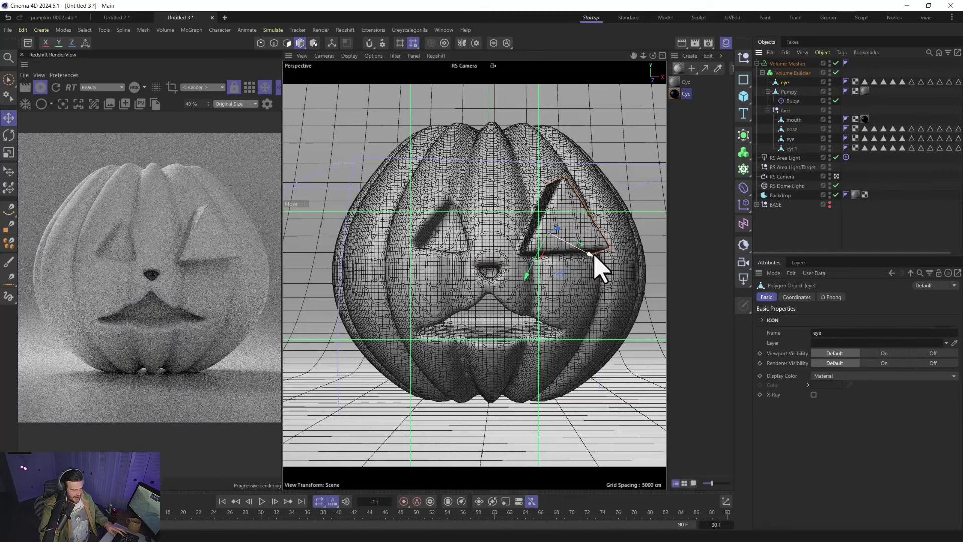
pyautogui.press('t')
pyautogui.moveTo(597, 219); pyautogui.dragTo(468, 361)
pyautogui.hotkey('ctrl', 'z')
pyautogui.press('e')
# - Rotate the small eye copy and move it back into the pumpkin's surface at the mouth's left side
pyautogui.press('r')
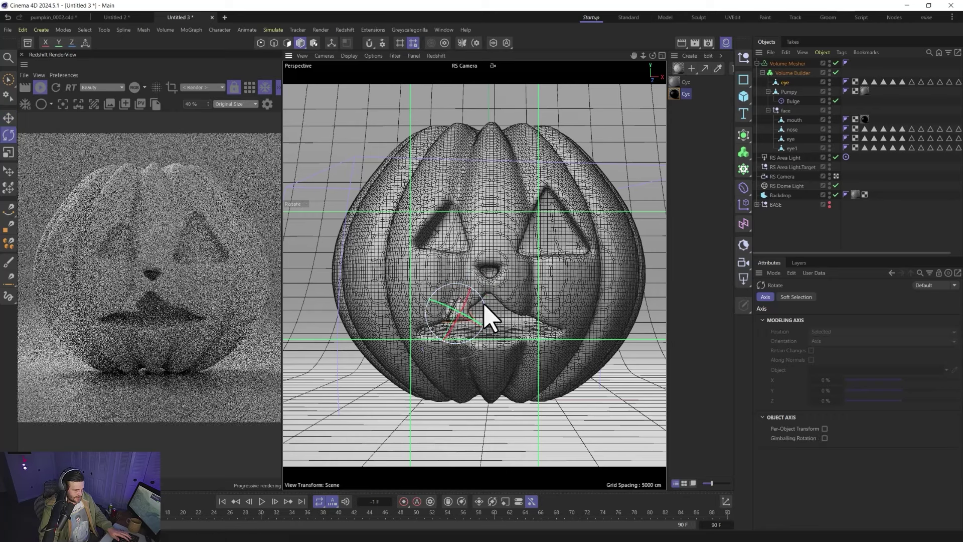
pyautogui.moveTo(470, 301)
pyautogui.mouseDown()
pyautogui.moveTo(454, 299)
pyautogui.moveTo(461, 316)
pyautogui.moveTo(476, 309)
pyautogui.mouseUp()
pyautogui.press('e')
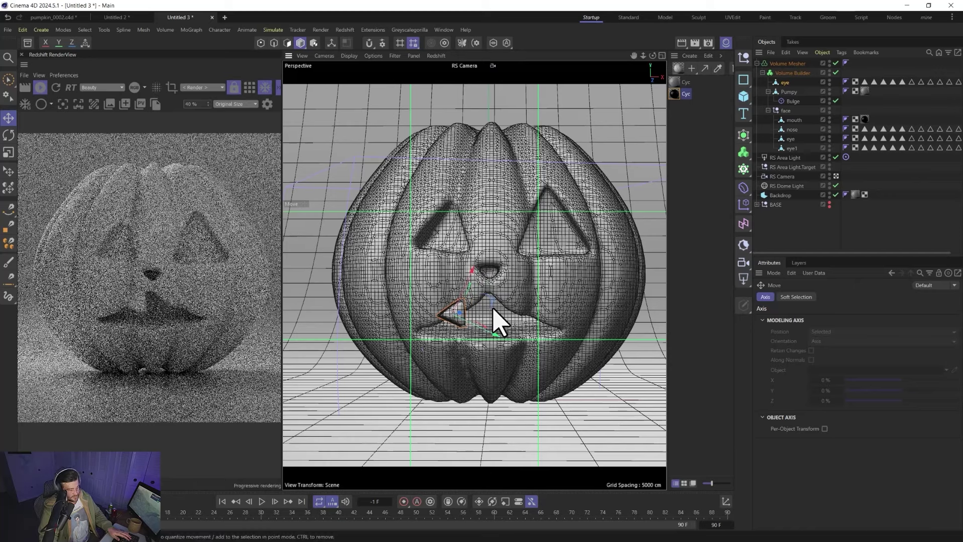
pyautogui.keyDown('alt'); pyautogui.moveTo(423, 345); pyautogui.dragTo(569, 355); pyautogui.keyUp('alt')
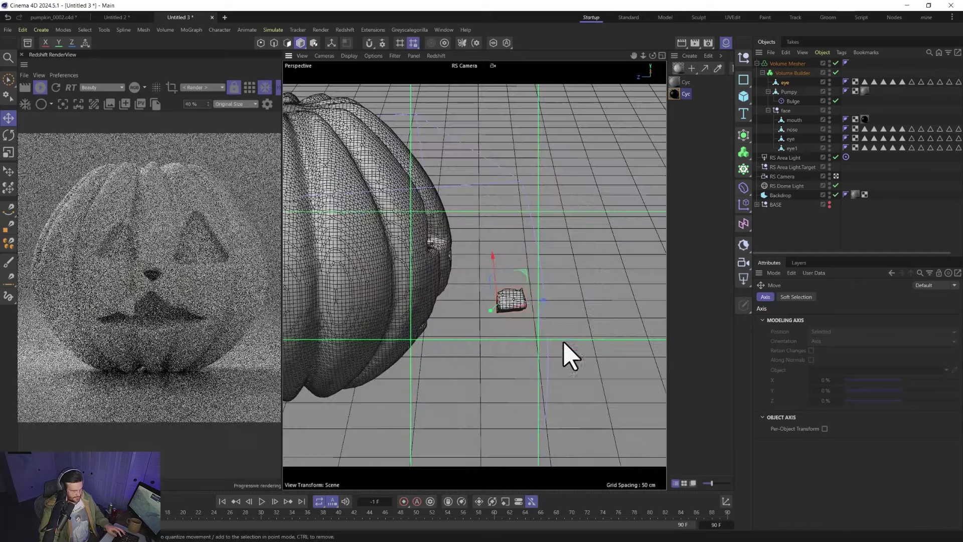
pyautogui.moveTo(468, 323); pyautogui.dragTo(447, 314)
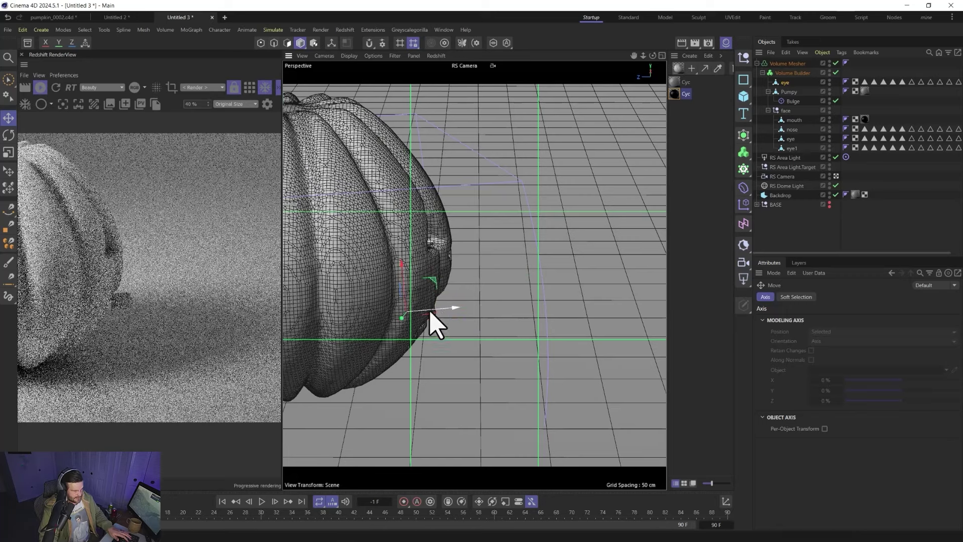
# - Rotate the small eye copy so its tip points down like a tooth and fits the upper lip
pyautogui.press('r')
pyautogui.moveTo(422, 311); pyautogui.dragTo(381, 316)
pyautogui.moveTo(458, 301); pyautogui.dragTo(480, 333)
pyautogui.press('e')
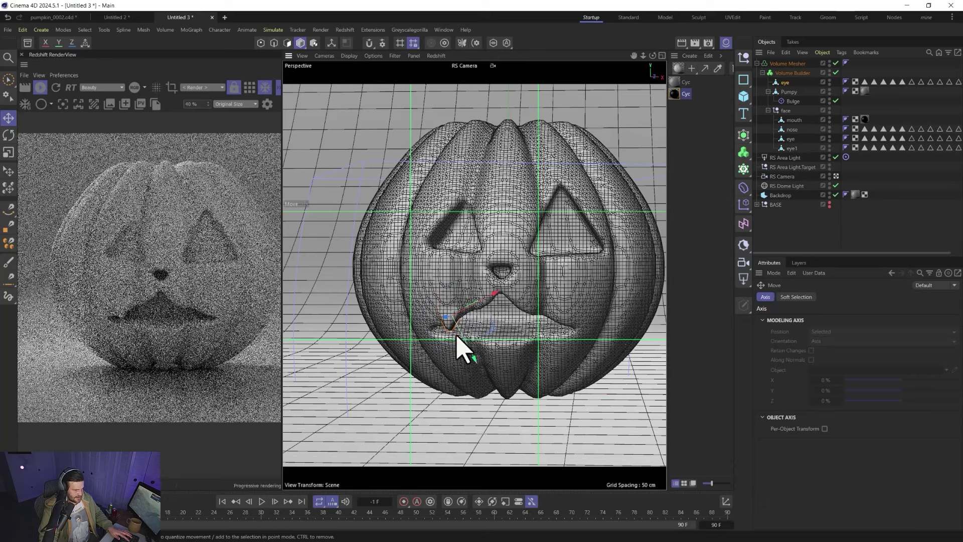
# - Shift the tooth inward along the upper lip using world axes, and place a duplicate on the mouth's opposite side
pyautogui.press('w')
pyautogui.press('t')
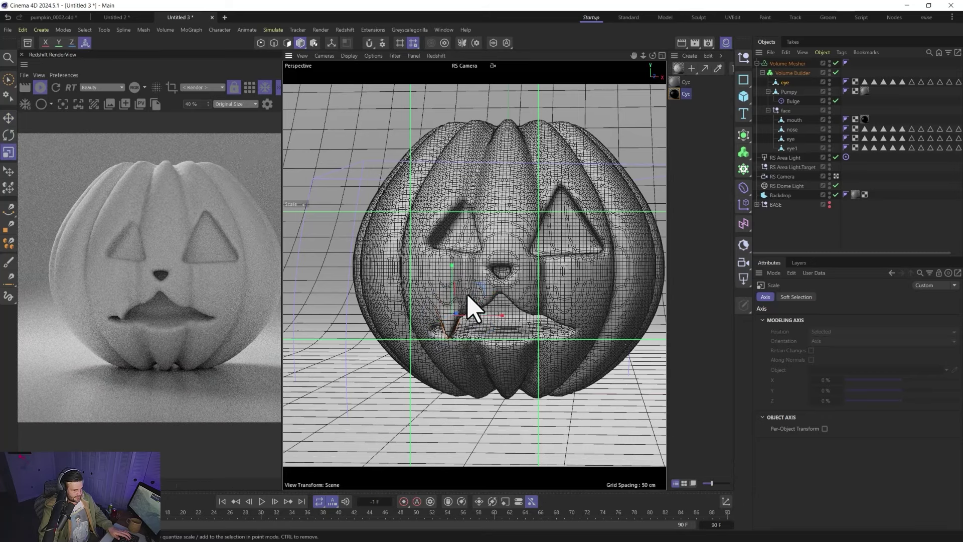
pyautogui.press('e')
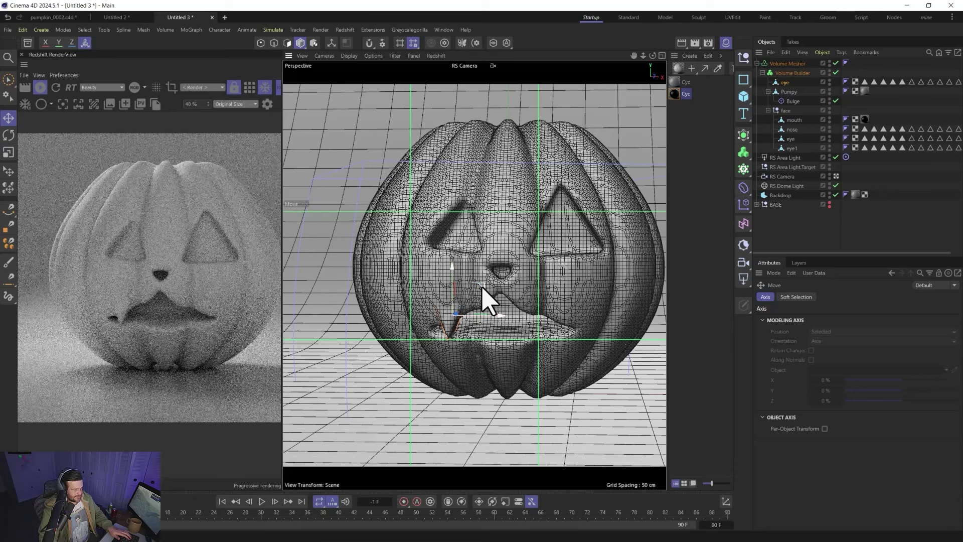
pyautogui.moveTo(490, 284); pyautogui.dragTo(571, 312)
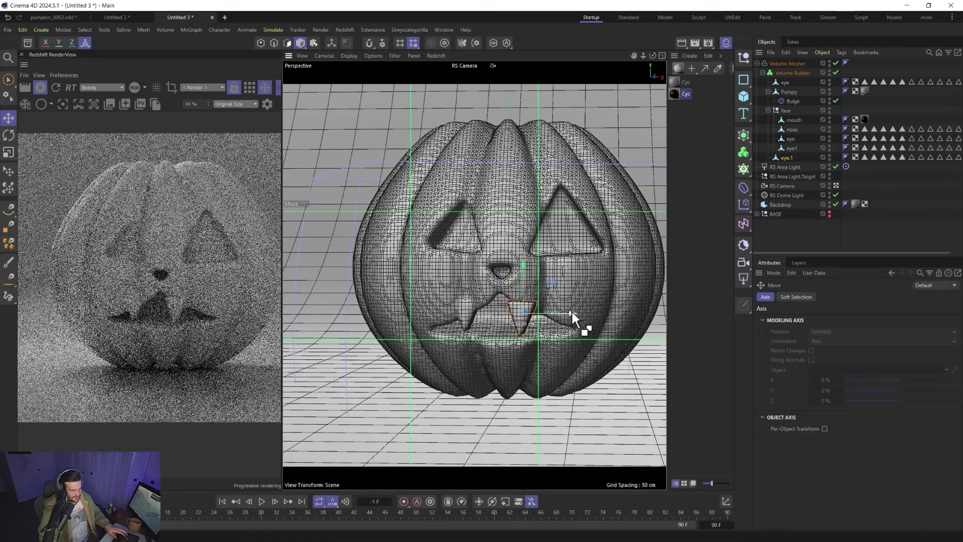
pyautogui.hotkey('ctrl', 'z')
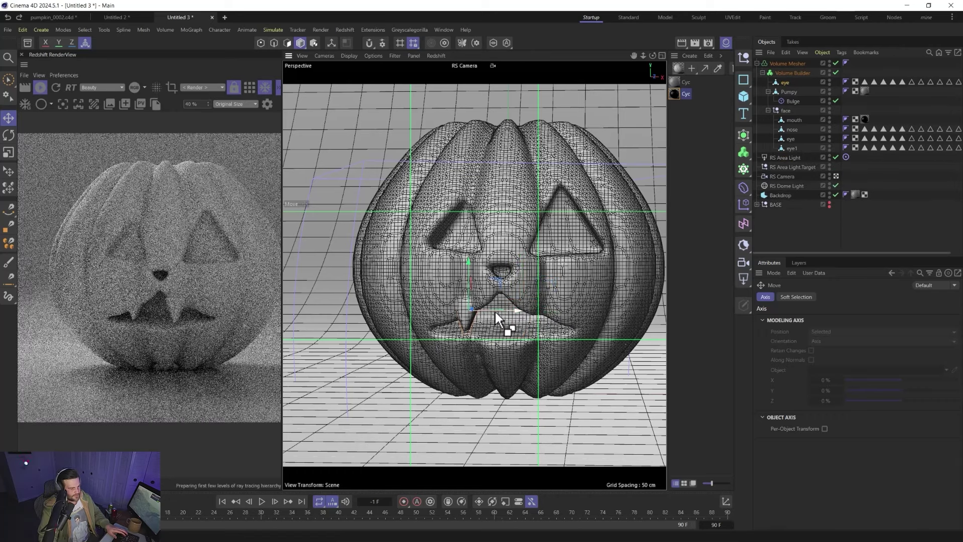
pyautogui.hotkey('ctrl', 'v')
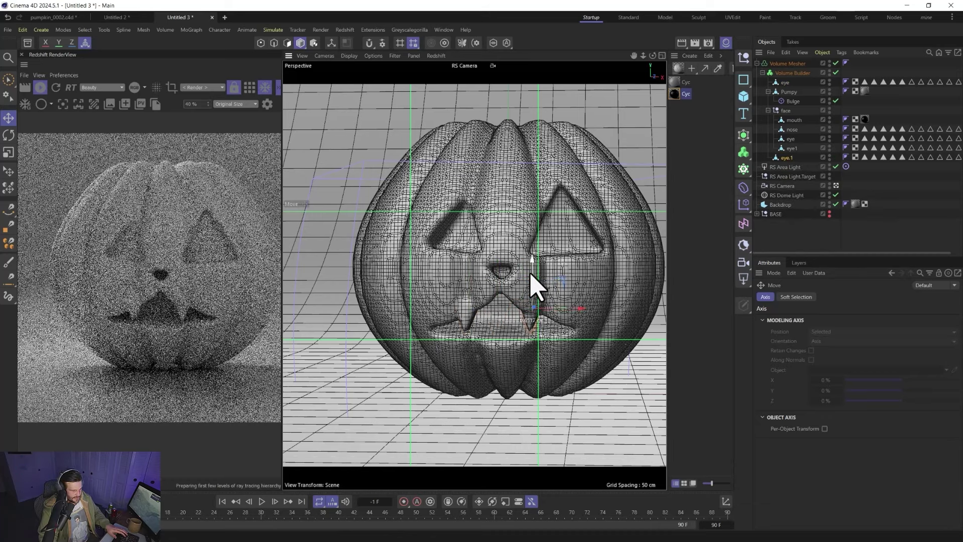
# - Adjust the first tooth's depth in the pumpkin by about 1.4 cm using the top view
pyautogui.click(516, 307)
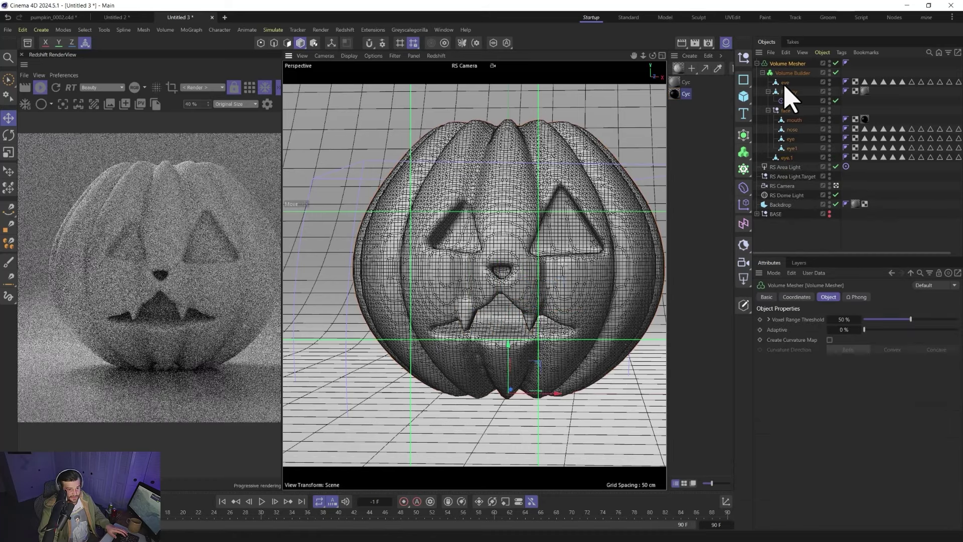
pyautogui.click(785, 83)
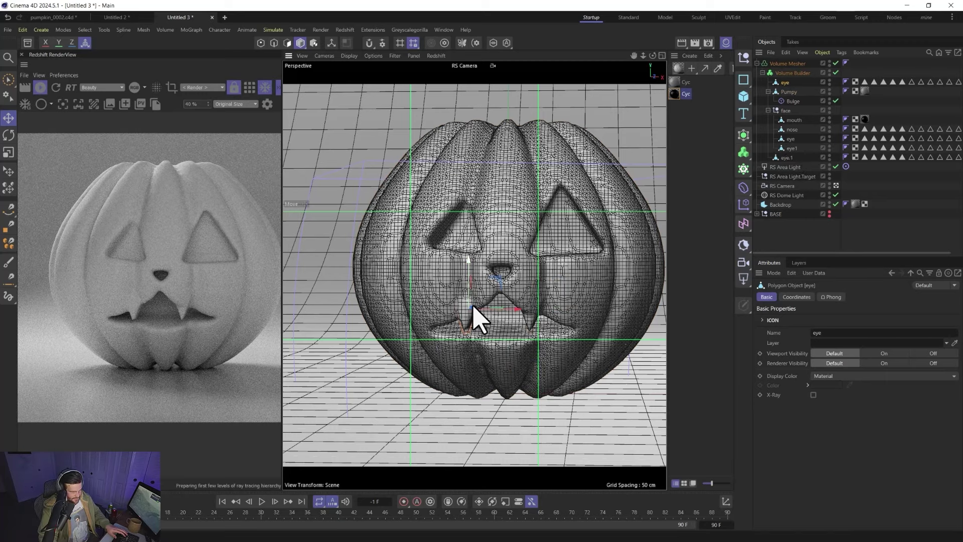
pyautogui.middleClick(477, 322)
pyautogui.scroll(10, 581, 201)
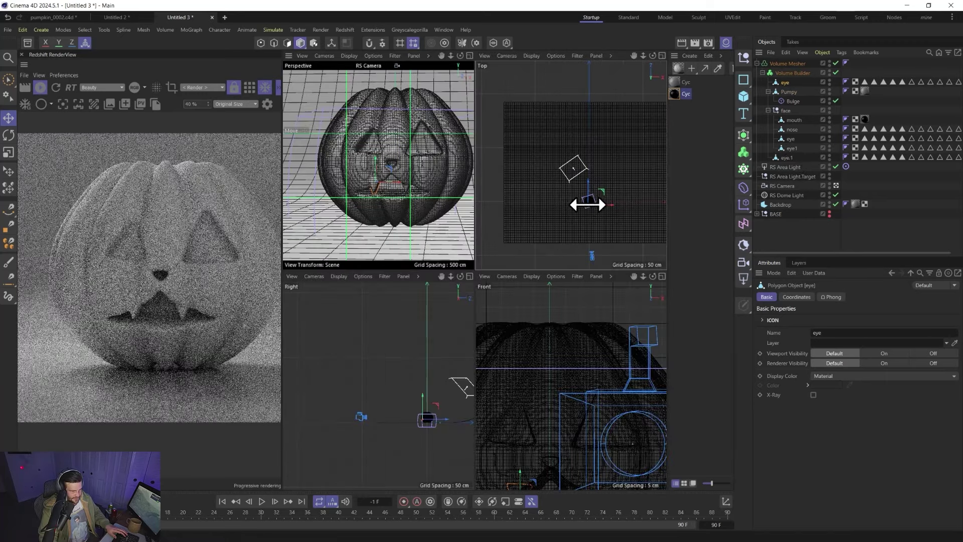
pyautogui.scroll(5, 597, 194)
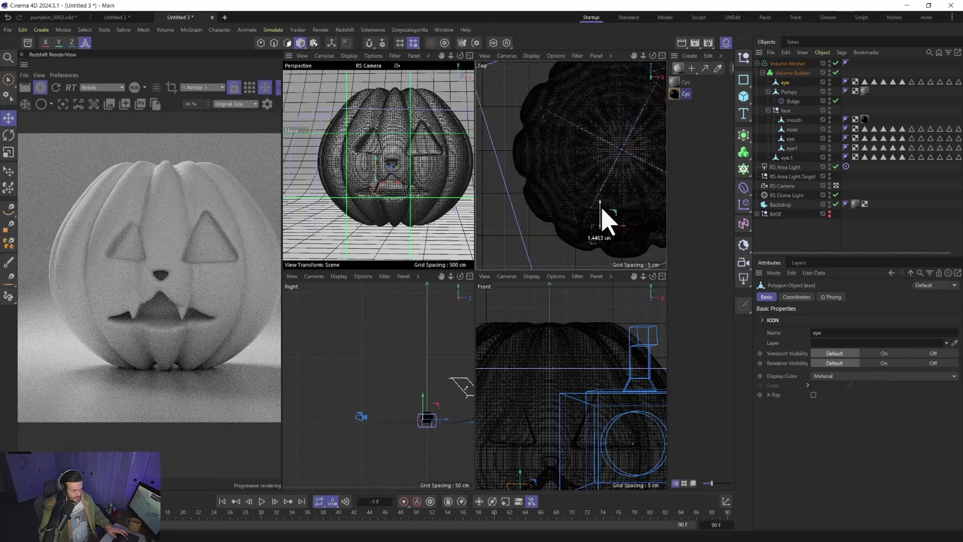
pyautogui.moveTo(607, 221); pyautogui.dragTo(608, 221)
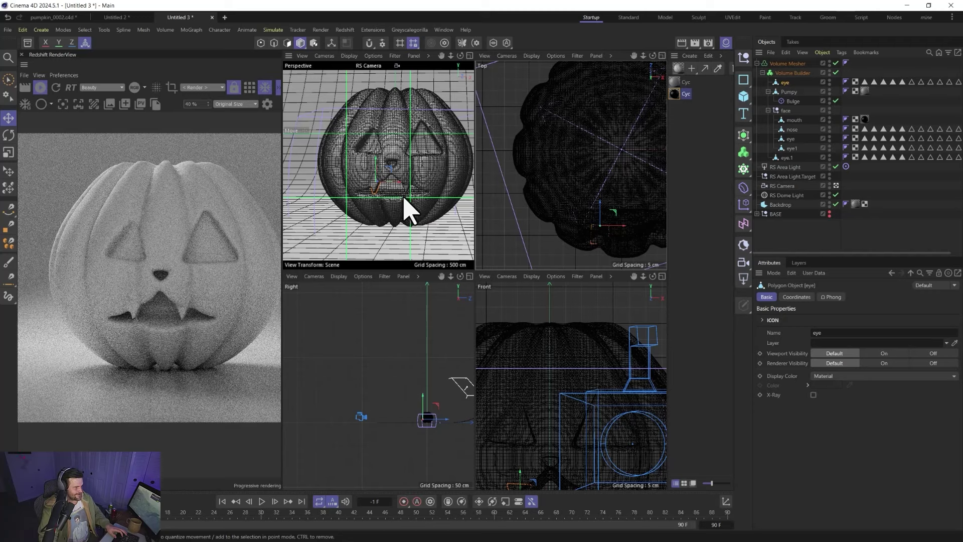
# - Fine-tune the first tooth's height so its tip hangs just above the lower lip
pyautogui.scroll(6, 384, 201)
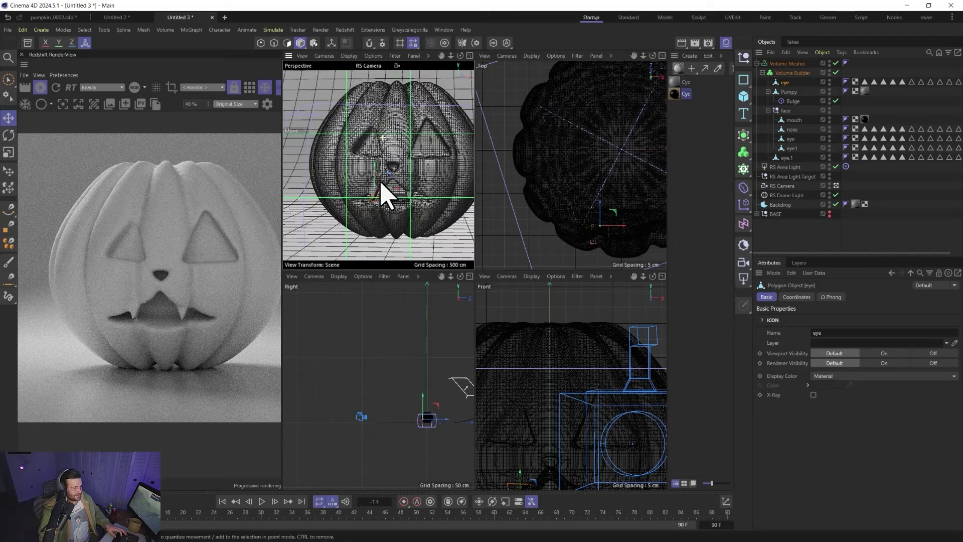
pyautogui.scroll(3, 379, 170)
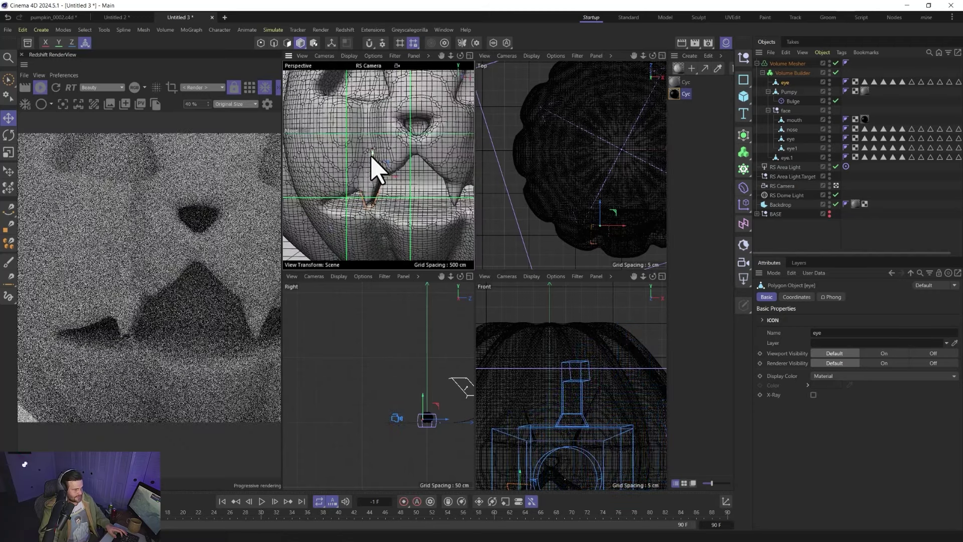
pyautogui.moveTo(370, 154); pyautogui.dragTo(371, 151)
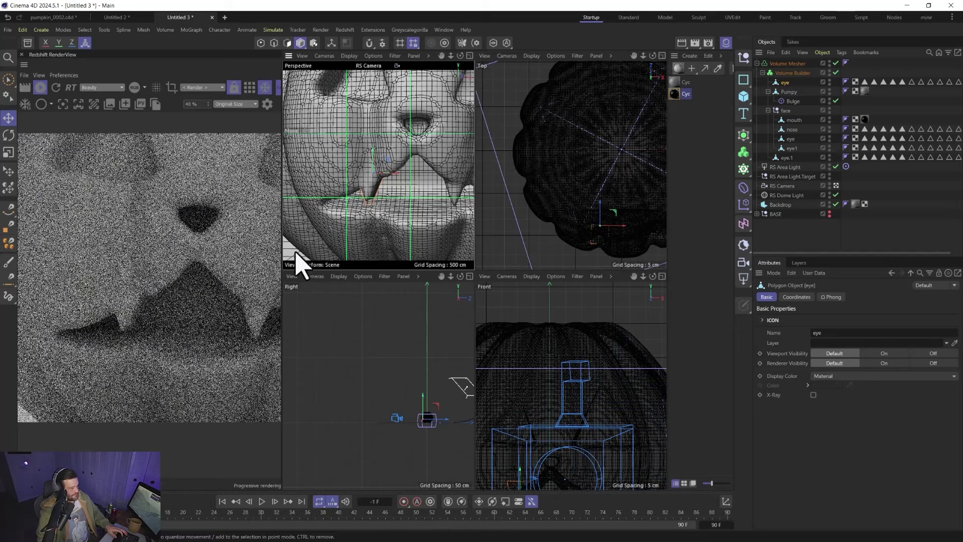
pyautogui.moveTo(372, 160); pyautogui.dragTo(372, 161)
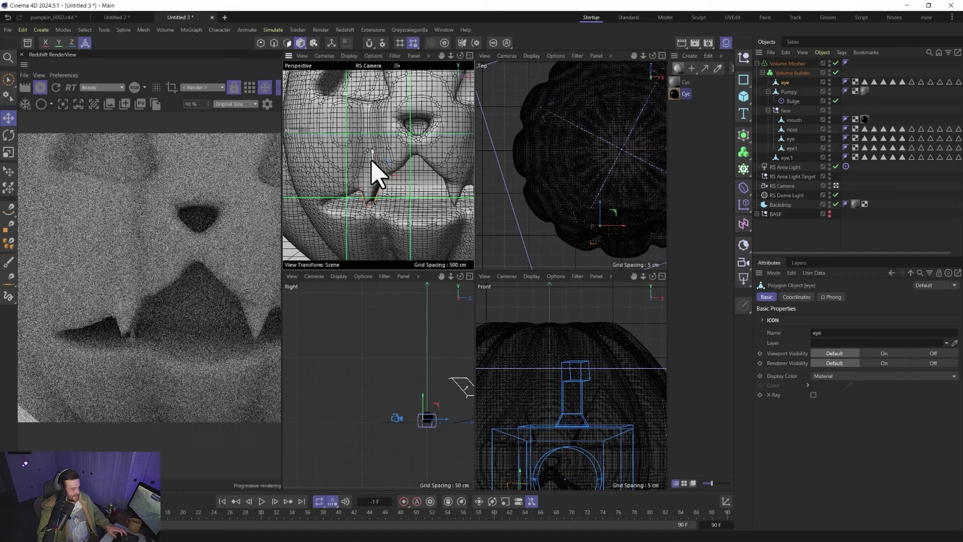
pyautogui.moveTo(372, 160); pyautogui.dragTo(371, 160)
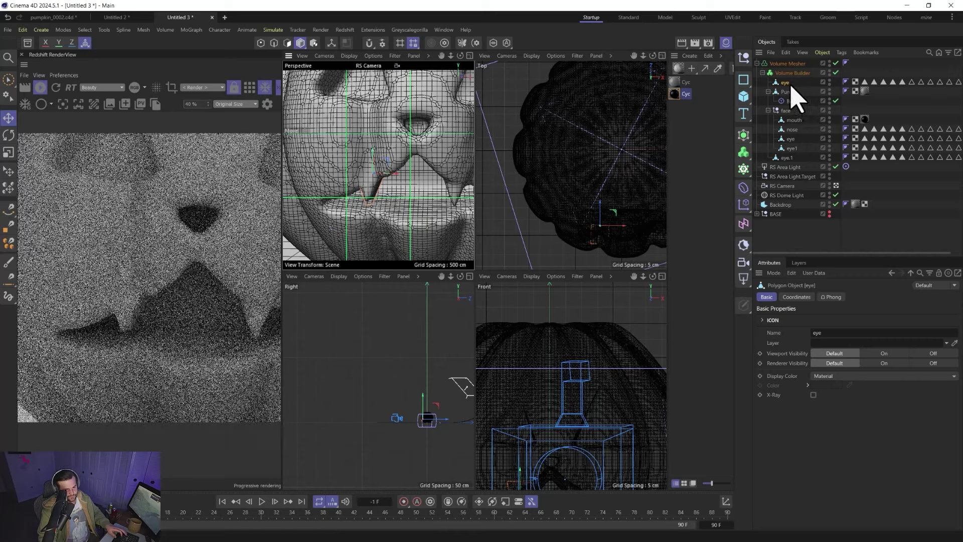
# - Place SDF Smooth above both teeth in the Volume Builder's object stack and set the voxel size to 0.8 cm
pyautogui.click(790, 73)
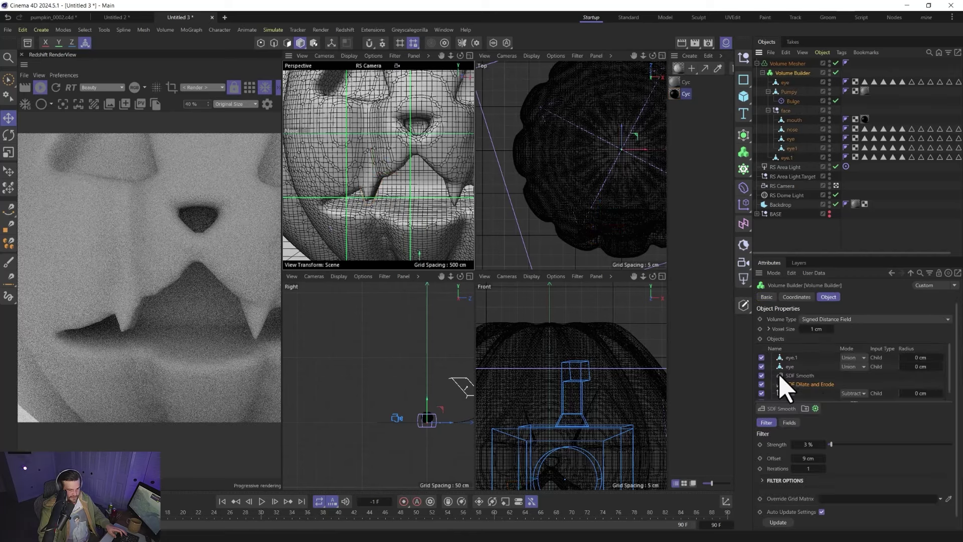
pyautogui.moveTo(786, 382); pyautogui.dragTo(800, 356)
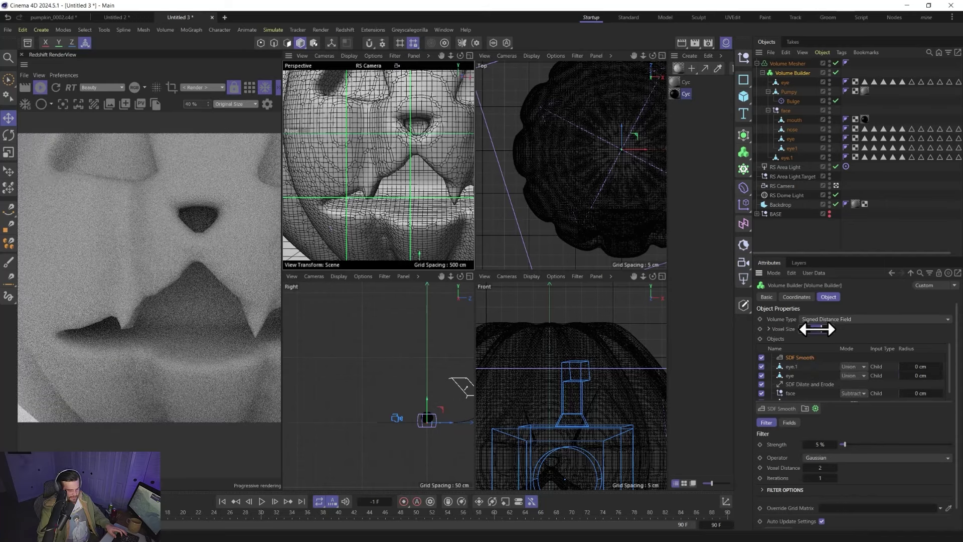
pyautogui.press('Return')
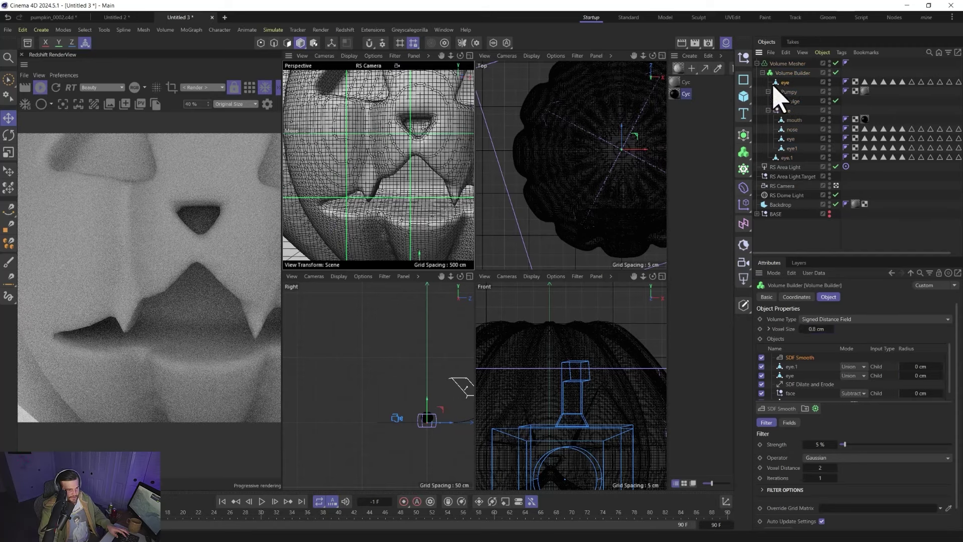
# - Push the first tooth slightly deeper into the pumpkin in the top view
pyautogui.click(782, 82)
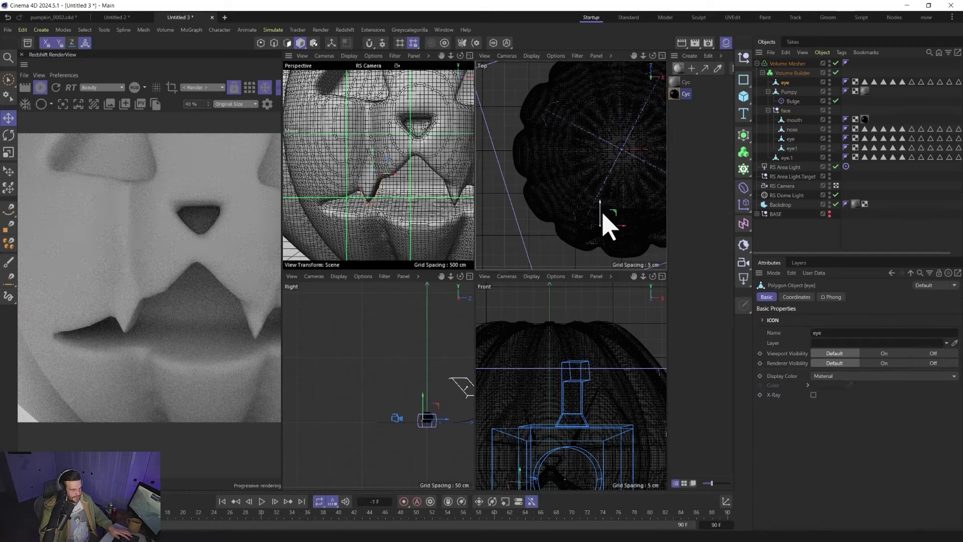
pyautogui.moveTo(602, 214); pyautogui.dragTo(602, 212)
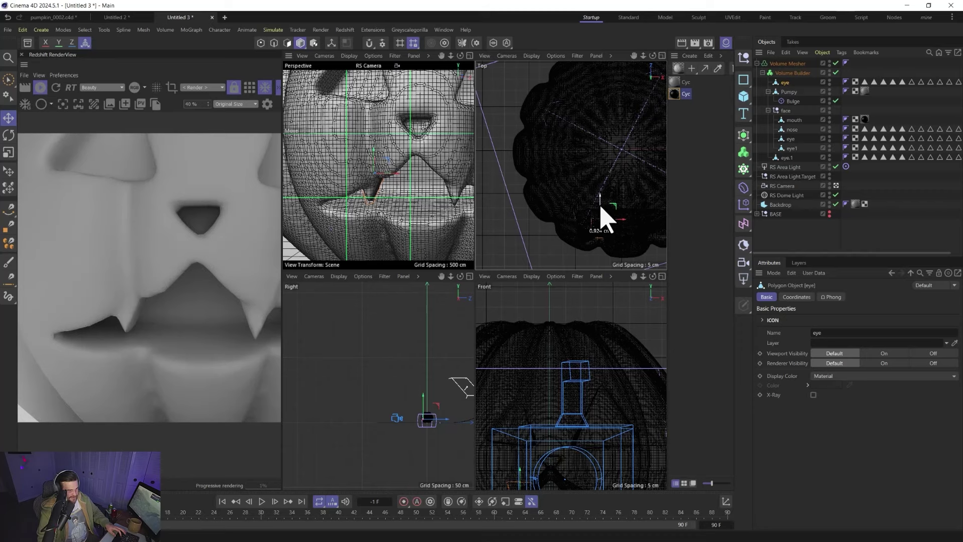
pyautogui.moveTo(600, 206); pyautogui.dragTo(600, 204)
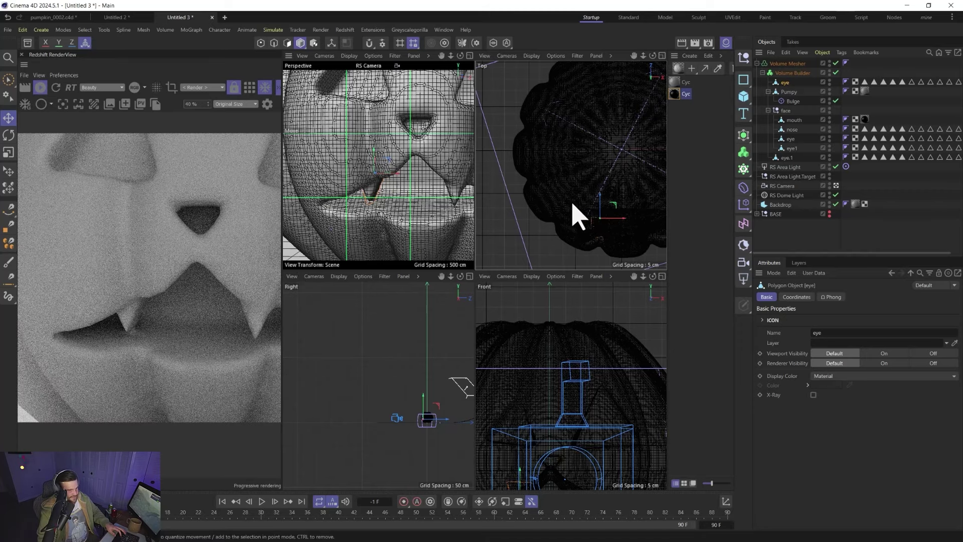
pyautogui.moveTo(604, 213); pyautogui.dragTo(605, 215)
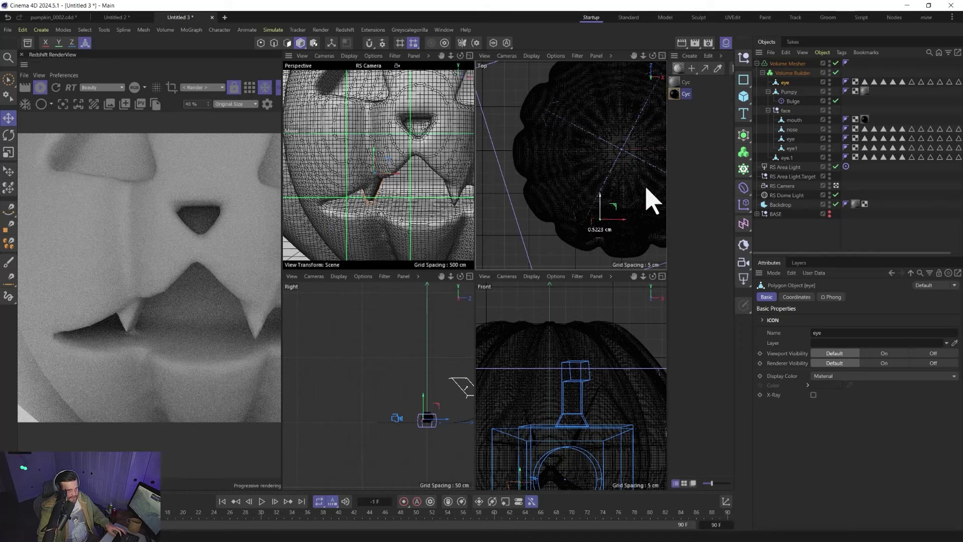
# - Rename the first tooth object as toof and its duplicate as toof2
pyautogui.doubleClick(785, 82)
pyautogui.write('toof')
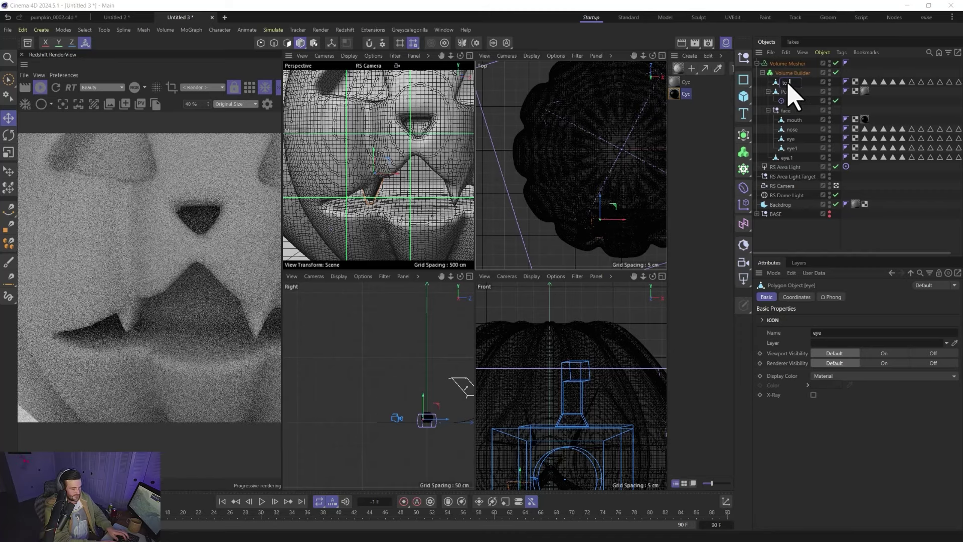
pyautogui.press('Return')
pyautogui.click(785, 167)
pyautogui.doubleClick(786, 157)
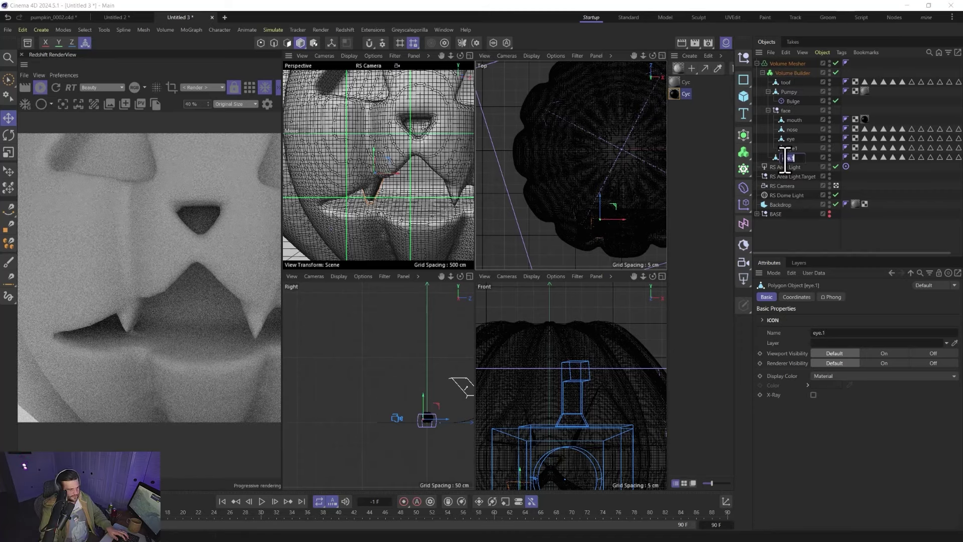
pyautogui.write('toof2')
pyautogui.press('Return')
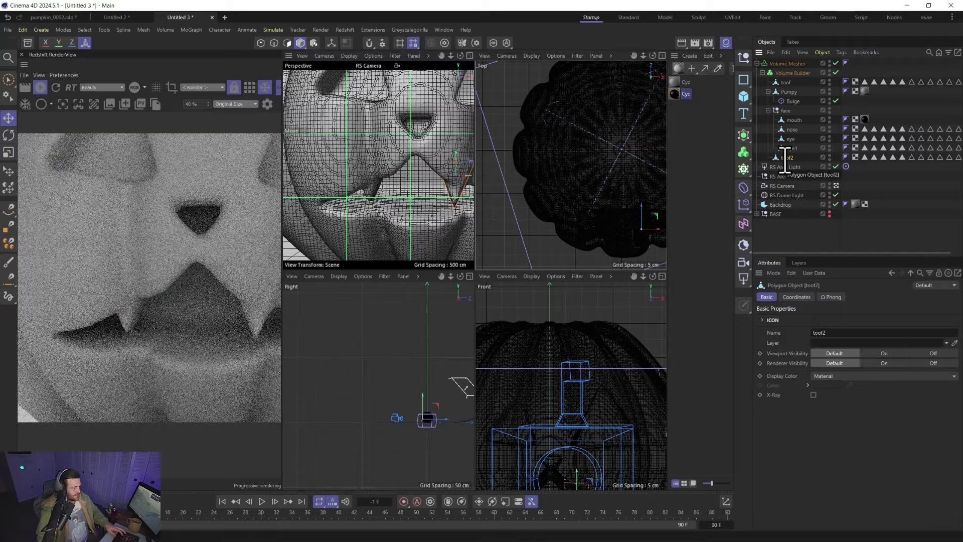
# - Return to the single perspective view and examine the whole pumpkin with both teeth
pyautogui.middleClick(417, 187)
pyautogui.scroll(-10, 585, 268)
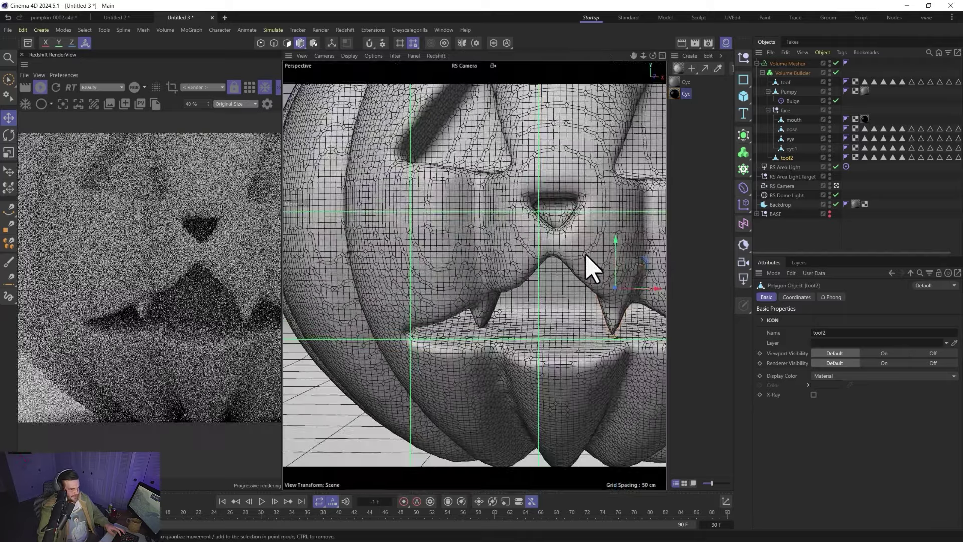
pyautogui.keyDown('alt'); pyautogui.moveTo(578, 222); pyautogui.dragTo(486, 265, button='middle'); pyautogui.keyUp('alt')
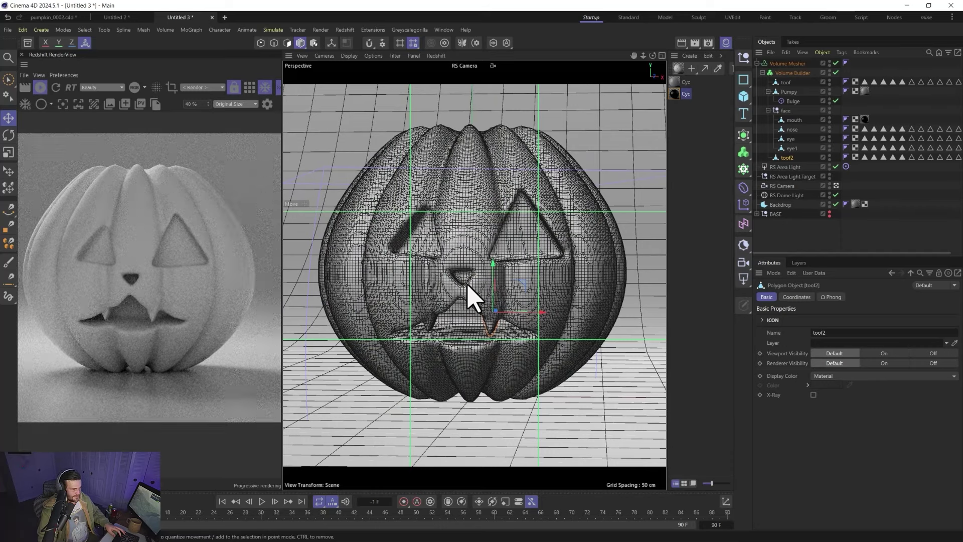
# - Shift the tooth toof slightly toward the middle of the mouth and pull it outward from the pumpkin
pyautogui.click(789, 82)
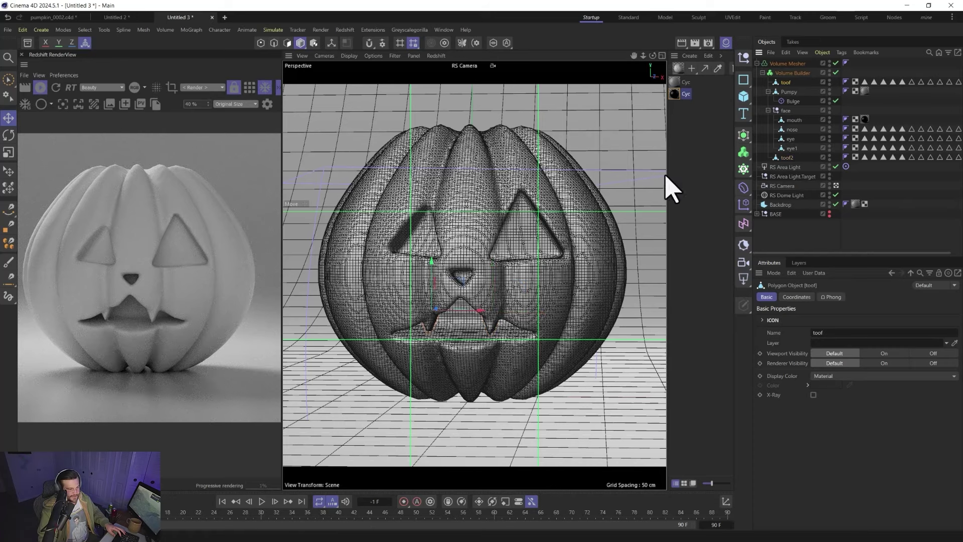
pyautogui.moveTo(480, 310)
pyautogui.mouseDown()
pyautogui.moveTo(488, 331)
pyautogui.moveTo(460, 315)
pyautogui.mouseUp()
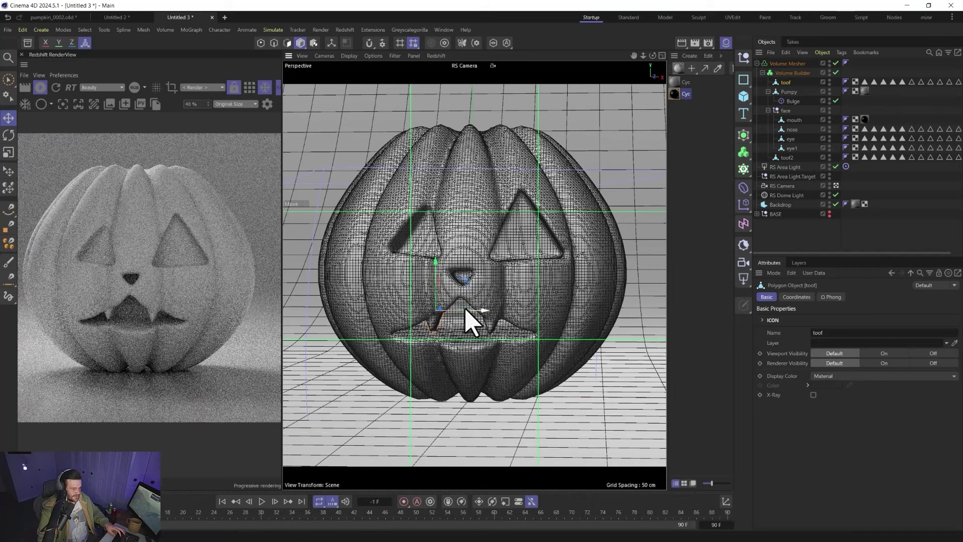
pyautogui.moveTo(473, 310); pyautogui.dragTo(474, 310)
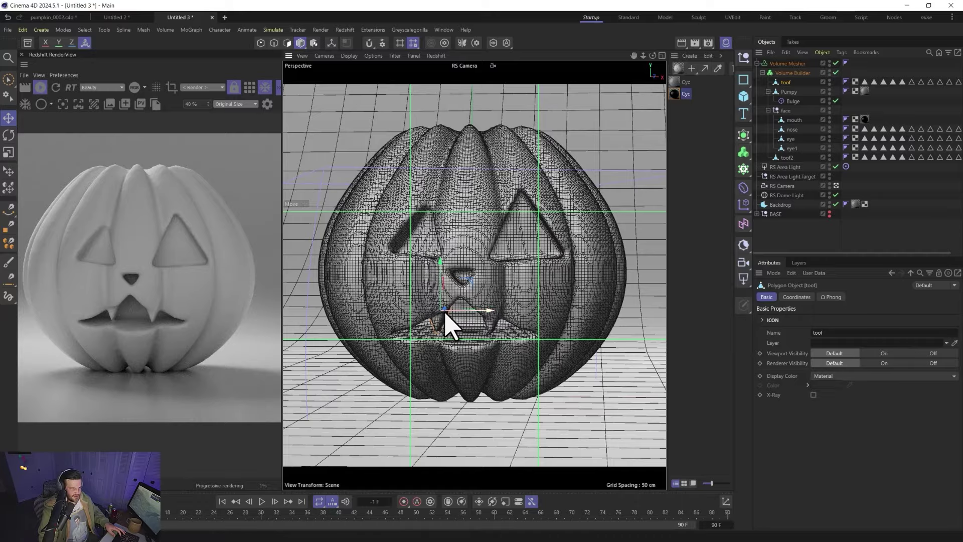
pyautogui.scroll(5, 458, 316)
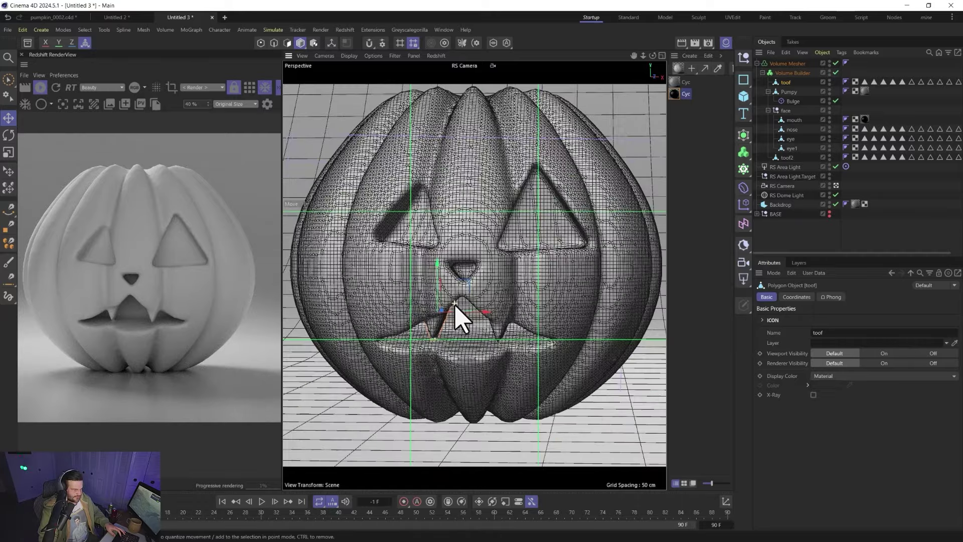
pyautogui.scroll(6, 426, 326)
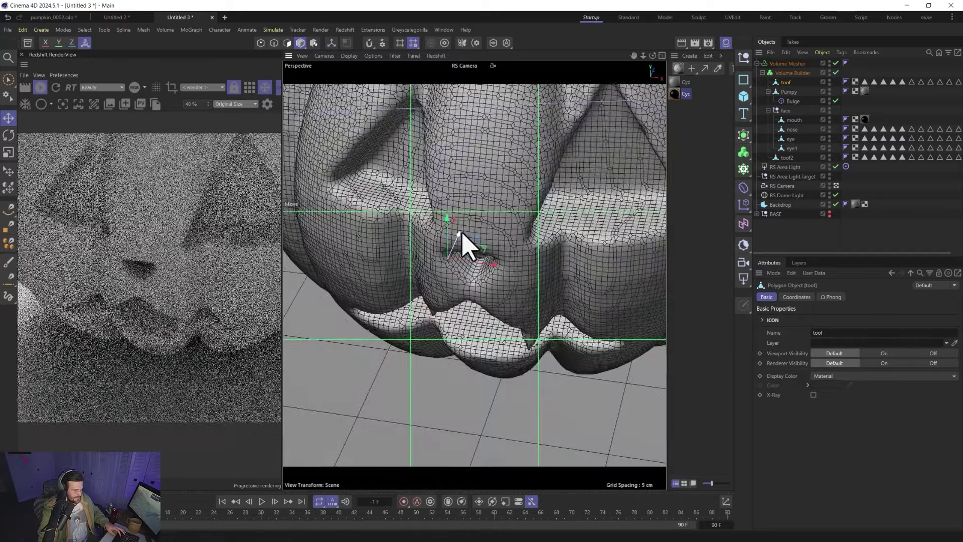
pyautogui.moveTo(454, 240); pyautogui.dragTo(434, 262)
# - Tilt the tooth toof slightly and raise it so that only its short tip hangs into the mouth
pyautogui.press('r')
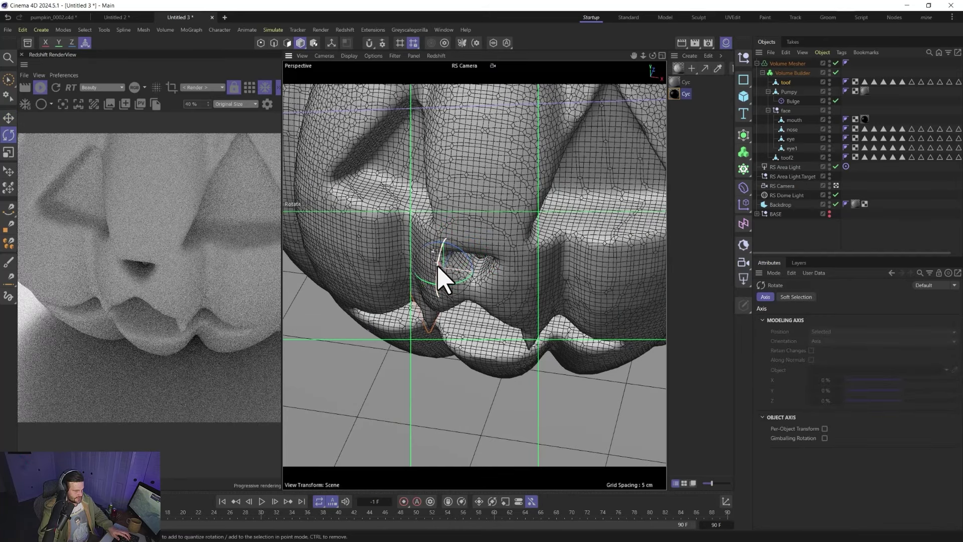
pyautogui.moveTo(441, 285); pyautogui.dragTo(443, 285)
pyautogui.press('e')
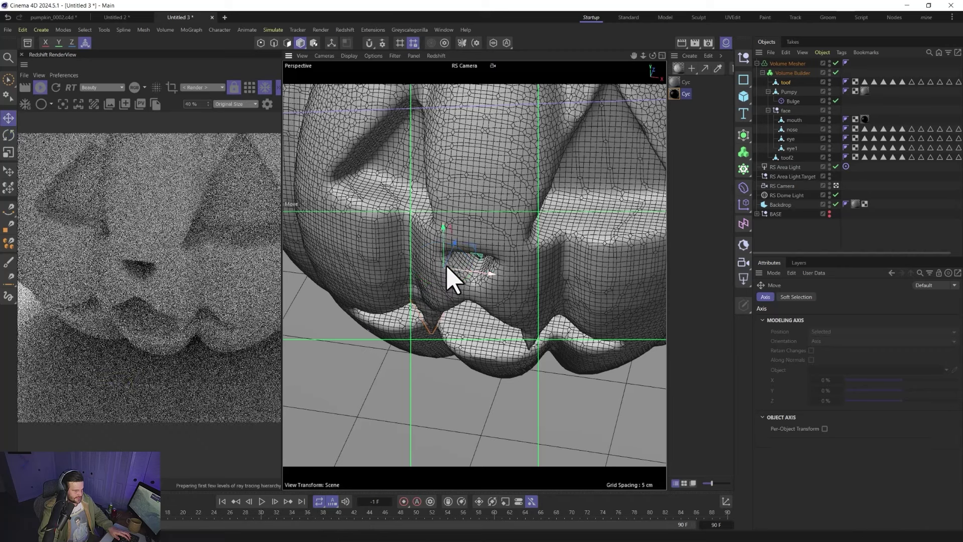
pyautogui.moveTo(457, 247); pyautogui.dragTo(449, 230)
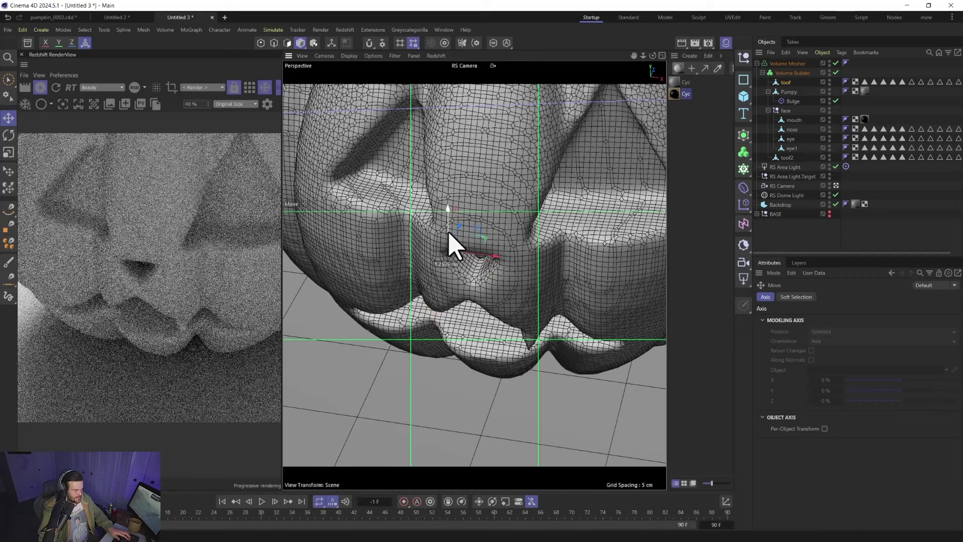
pyautogui.keyDown('alt'); pyautogui.moveTo(473, 333); pyautogui.dragTo(489, 277); pyautogui.keyUp('alt')
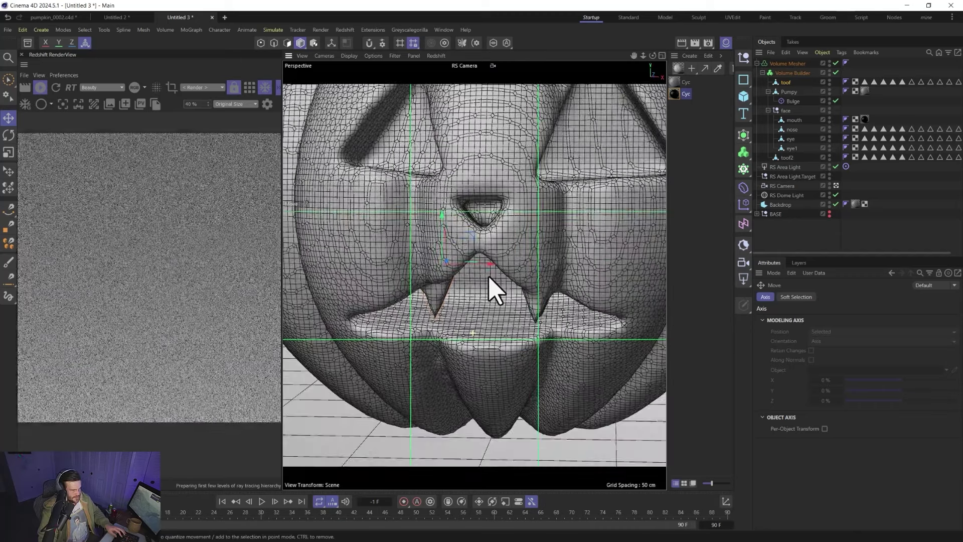
pyautogui.moveTo(440, 239); pyautogui.dragTo(440, 237)
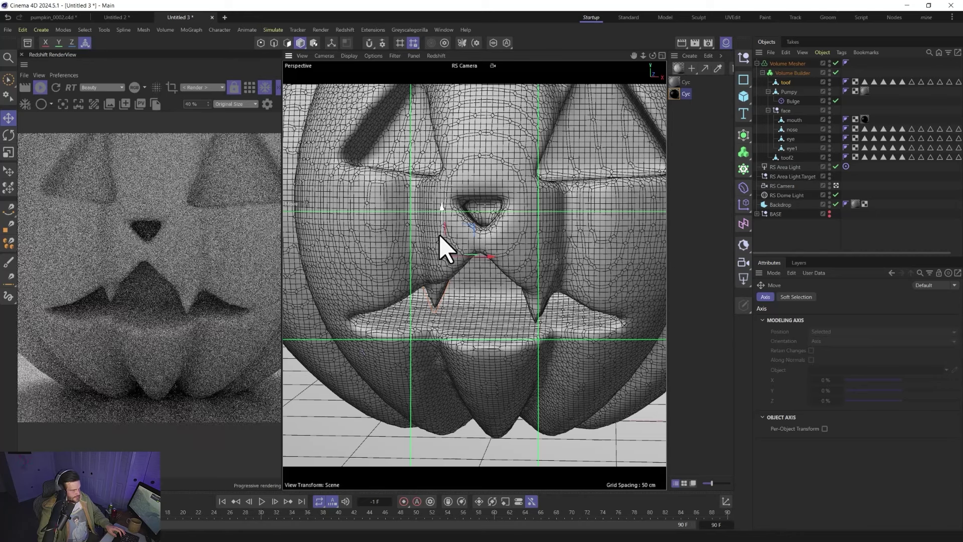
# - Raise the tooth toof2 to about the height of the first tooth, and adjust its tilt and depth
pyautogui.click(544, 317)
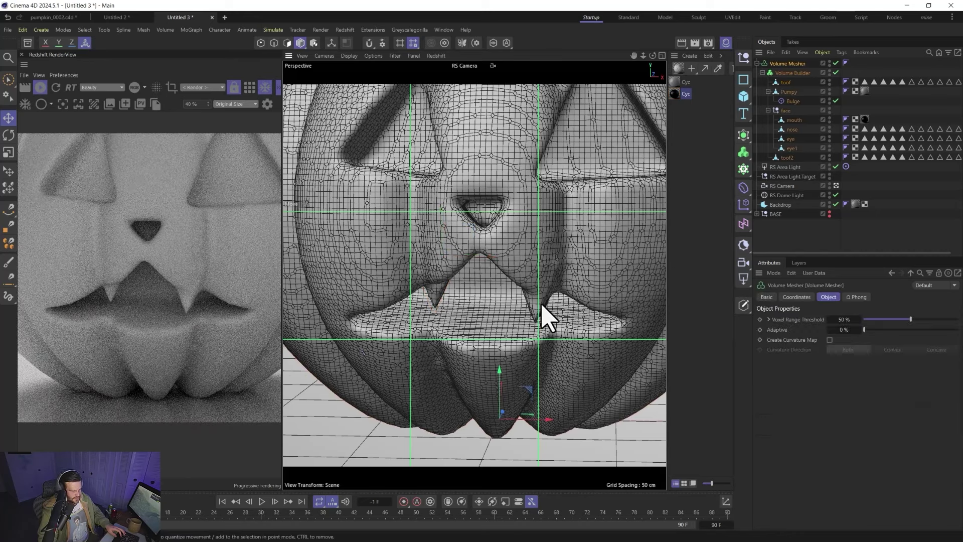
pyautogui.click(787, 158)
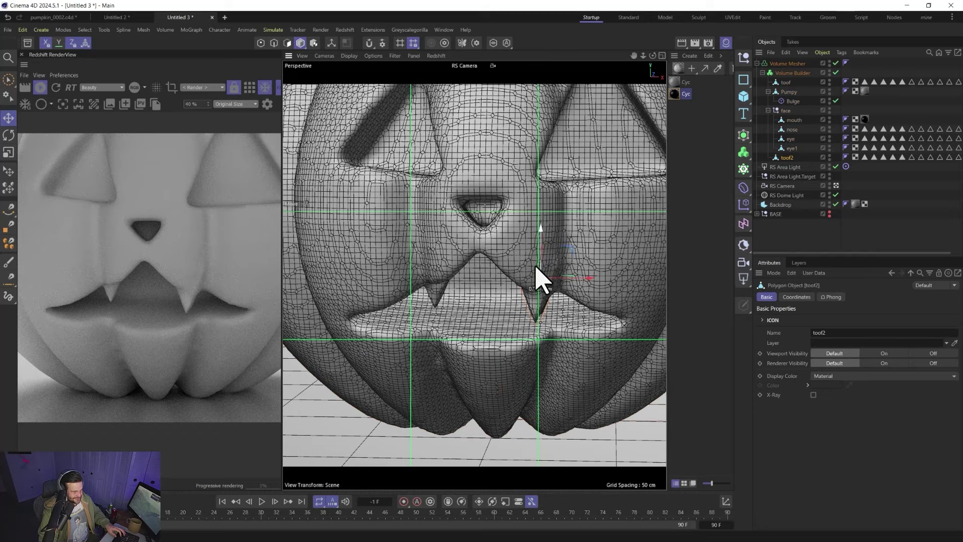
pyautogui.press('r')
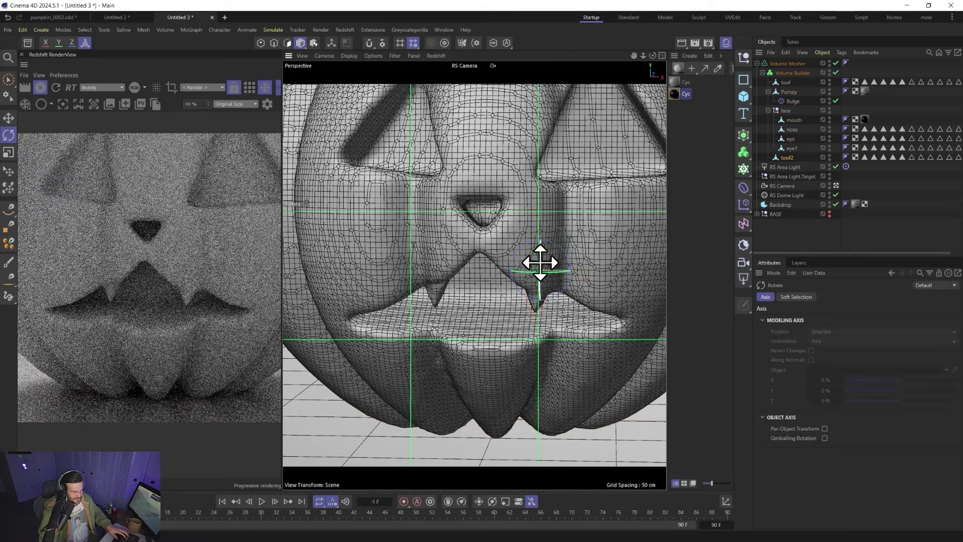
pyautogui.moveTo(540, 273); pyautogui.dragTo(555, 311)
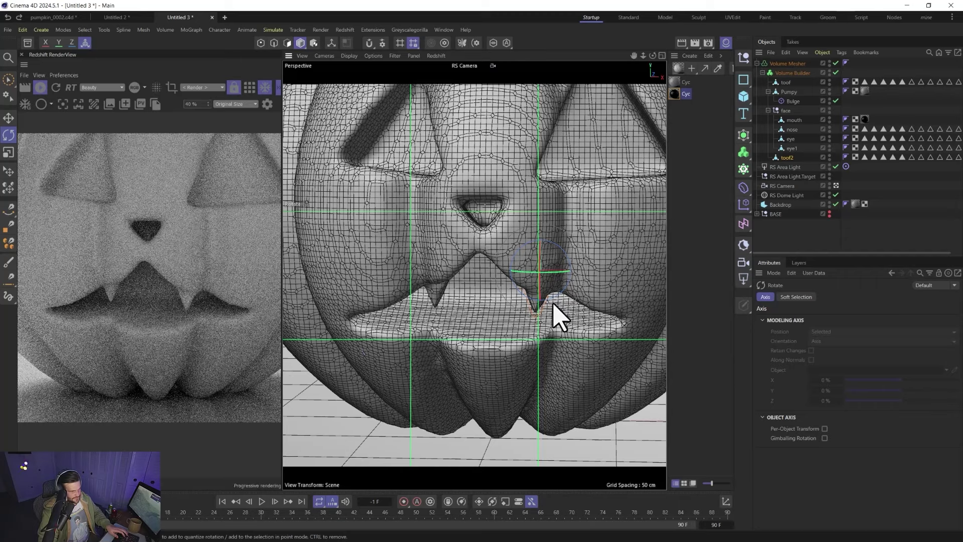
pyautogui.press('e')
pyautogui.keyDown('alt'); pyautogui.moveTo(553, 303); pyautogui.dragTo(538, 266); pyautogui.keyUp('alt')
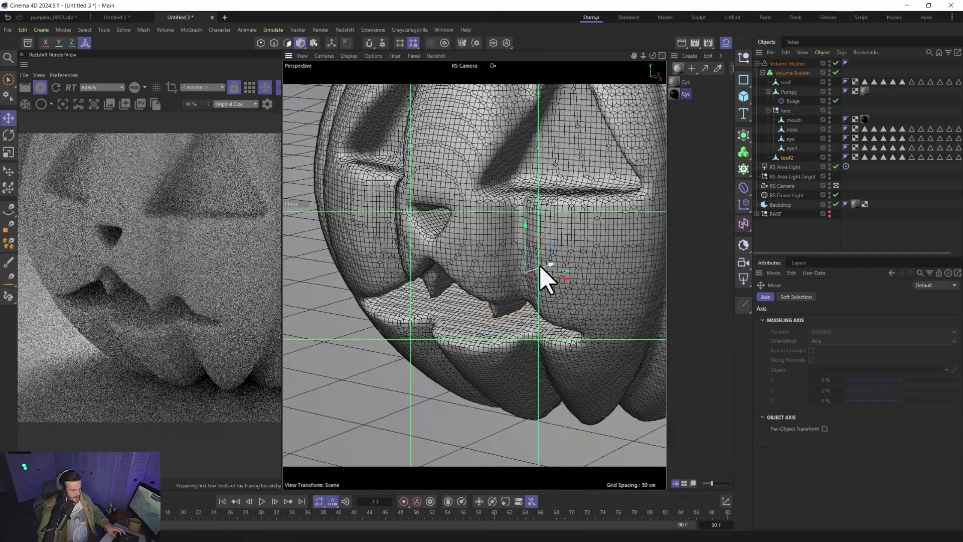
pyautogui.keyDown('alt'); pyautogui.moveTo(452, 363); pyautogui.dragTo(471, 354, button='right'); pyautogui.keyUp('alt')
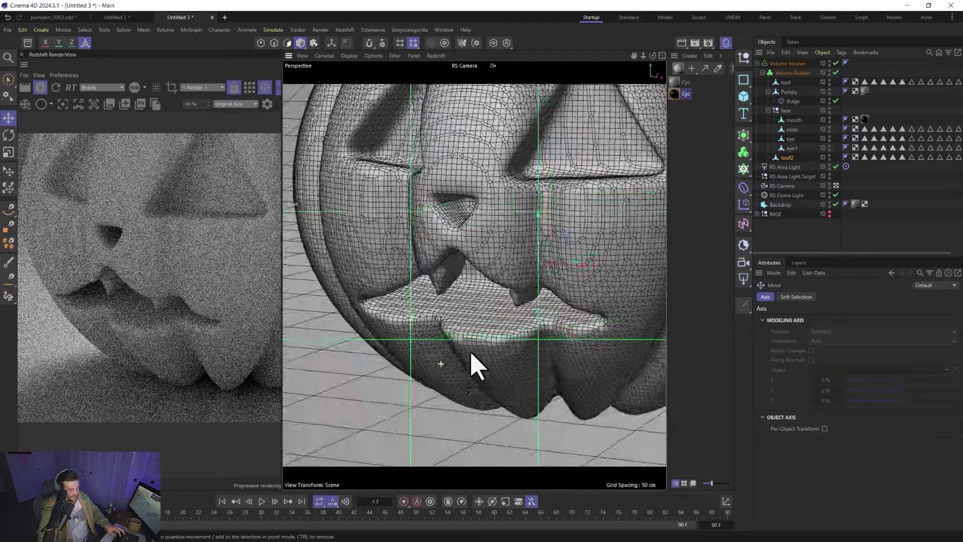
pyautogui.keyDown('alt'); pyautogui.moveTo(471, 353); pyautogui.dragTo(492, 345); pyautogui.keyUp('alt')
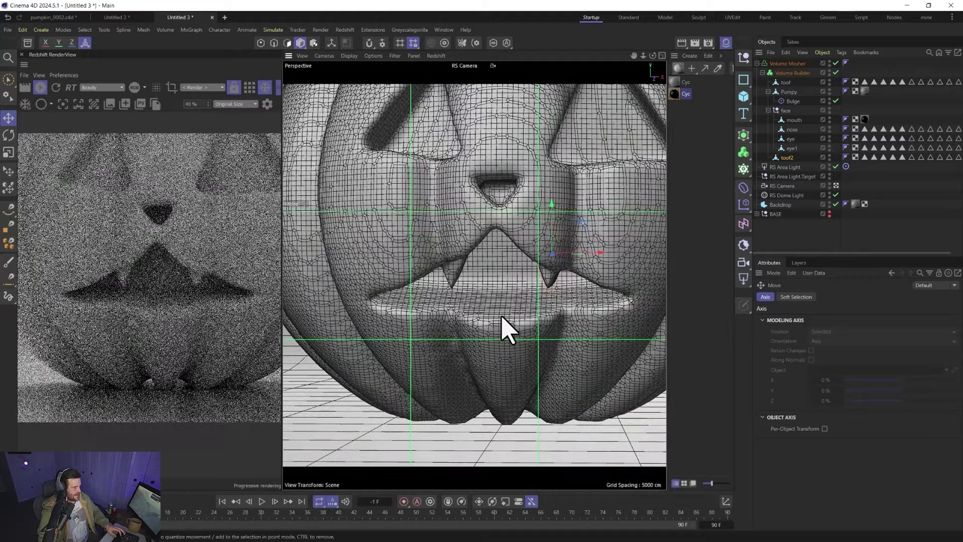
pyautogui.keyDown('alt'); pyautogui.moveTo(501, 316); pyautogui.dragTo(510, 331, button='right'); pyautogui.keyUp('alt')
pyautogui.keyDown('alt'); pyautogui.moveTo(514, 248); pyautogui.dragTo(484, 317, button='middle'); pyautogui.keyUp('alt')
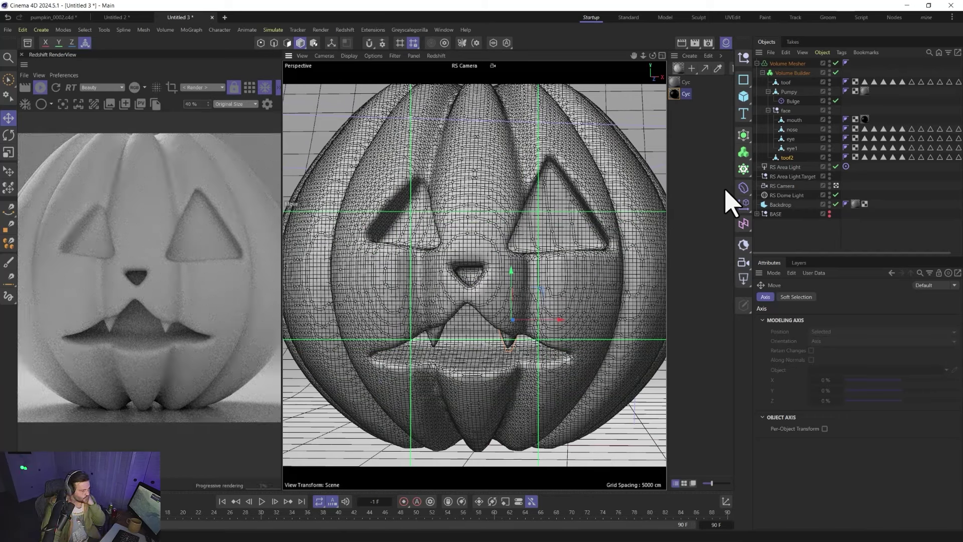
# - Select both eye cutters, eye and eye1, and try scaling and moving them together before undoing the changes
pyautogui.click(791, 138)
pyautogui.keyDown('ctrl'); pyautogui.click(791, 148); pyautogui.keyUp('ctrl')
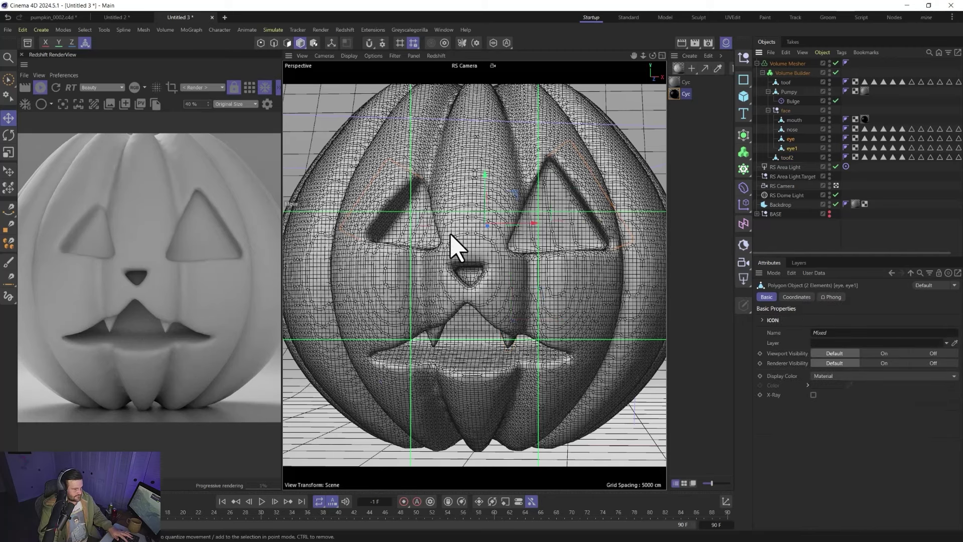
pyautogui.press('t')
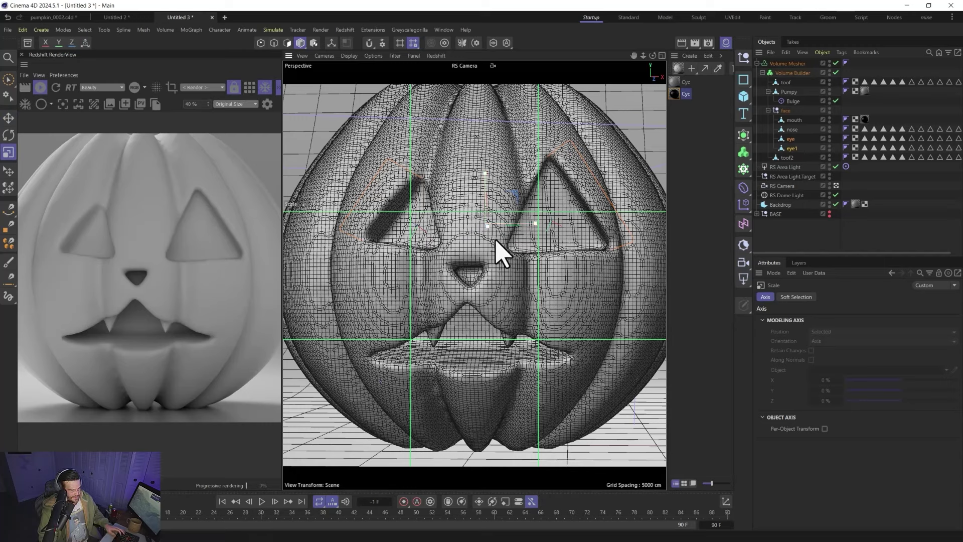
pyautogui.moveTo(495, 242)
pyautogui.mouseDown()
pyautogui.moveTo(504, 272)
pyautogui.moveTo(490, 232)
pyautogui.moveTo(501, 254)
pyautogui.moveTo(494, 242)
pyautogui.mouseUp()
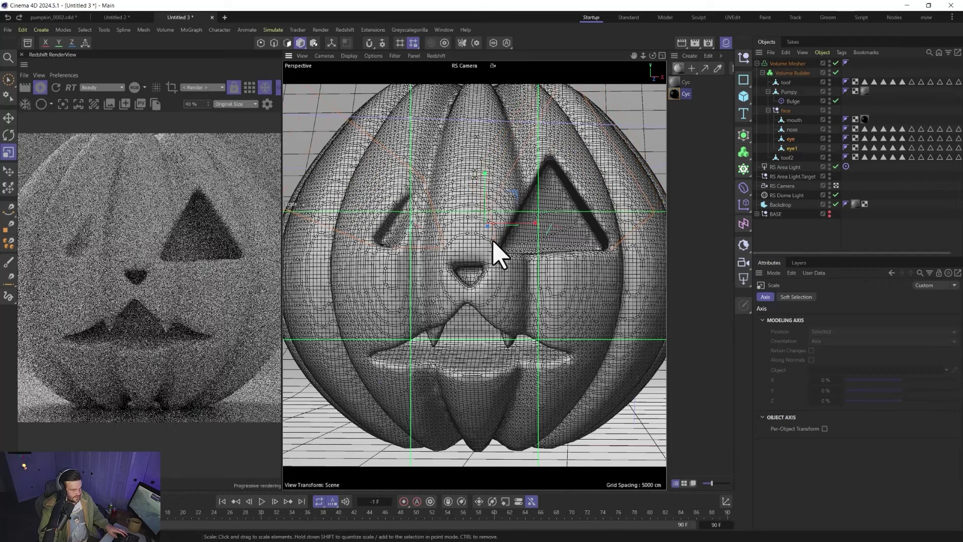
pyautogui.hotkey('ctrl', 'z')
pyautogui.press('e')
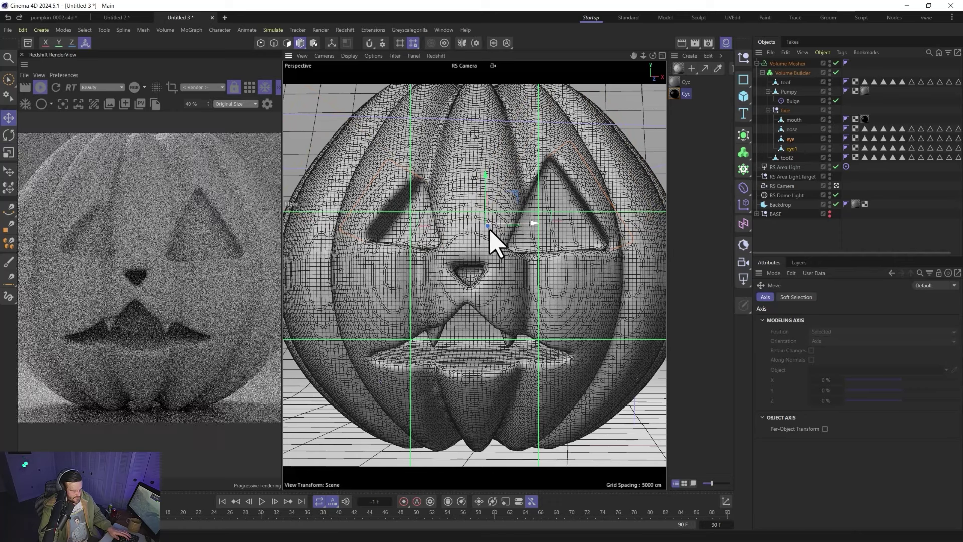
pyautogui.moveTo(493, 235); pyautogui.dragTo(494, 235)
pyautogui.hotkey('ctrl', 'z')
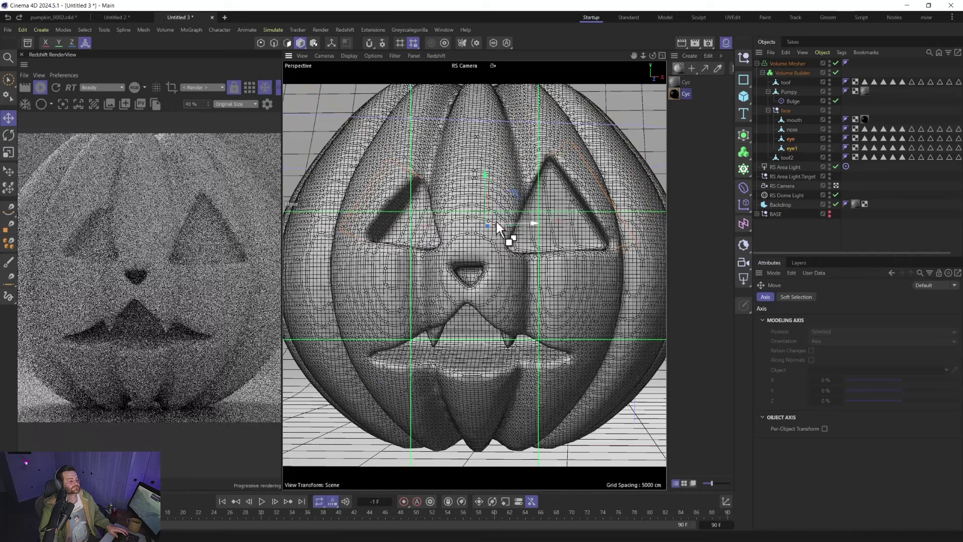
# - Push both eye cutters slightly deeper into the pumpkin in the top view, and return to the single perspective view
pyautogui.middleClick(471, 248)
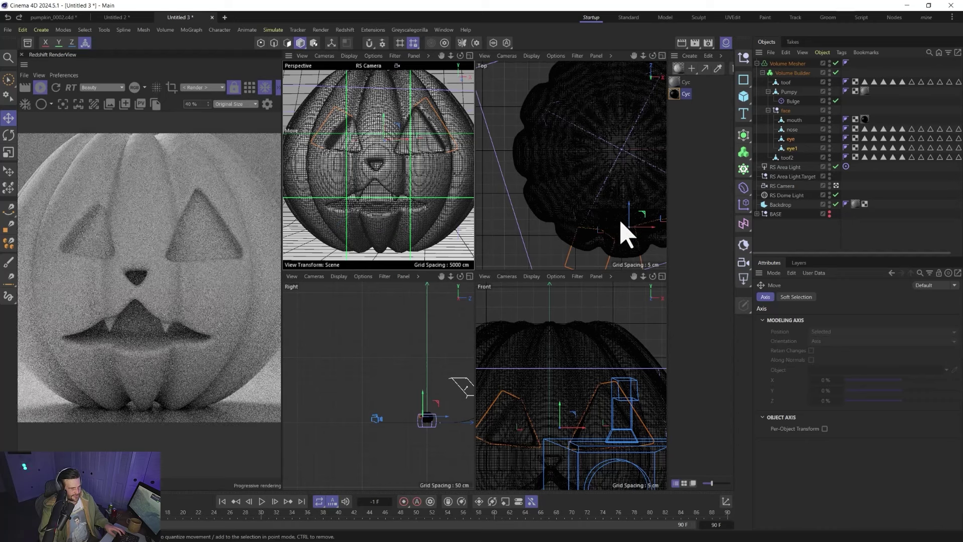
pyautogui.moveTo(627, 206); pyautogui.dragTo(627, 203)
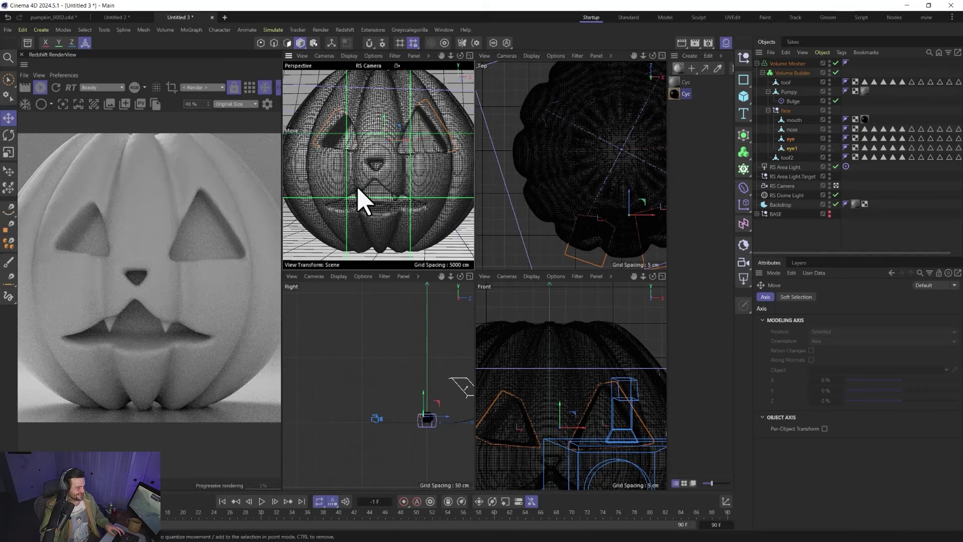
pyautogui.middleClick(369, 190)
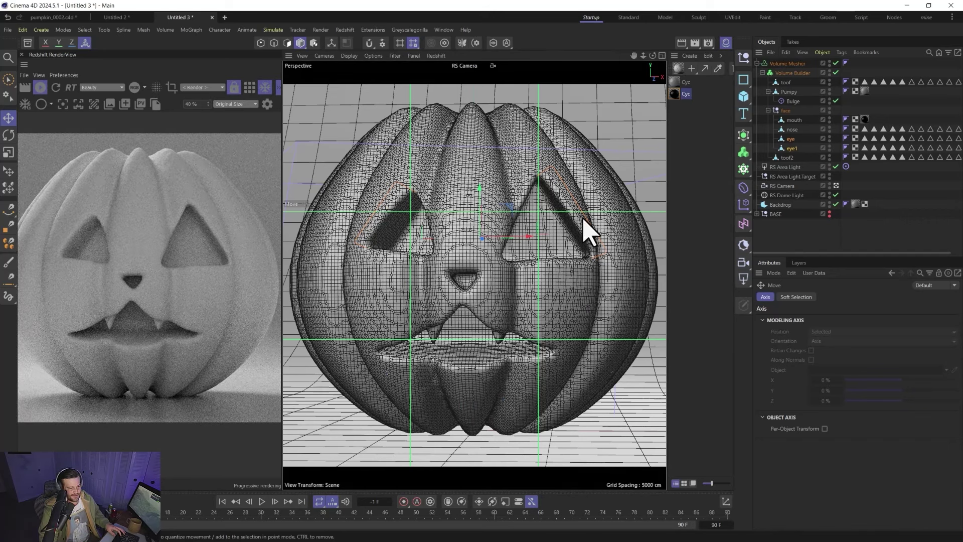
# - Duplicate eye1 to the first position inside the Volume Builder and rename the copy as ear
pyautogui.click(795, 83)
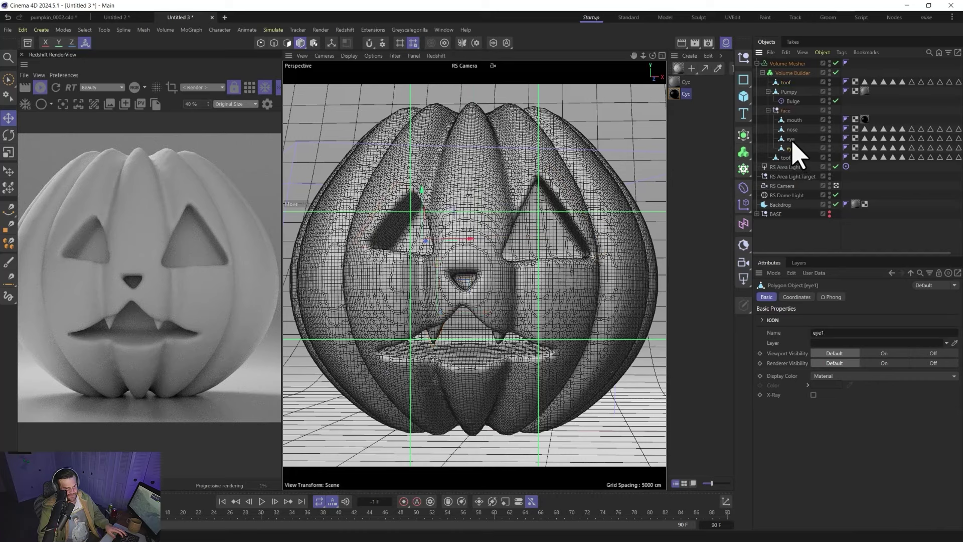
pyautogui.keyDown('ctrl'); pyautogui.moveTo(792, 148); pyautogui.dragTo(786, 91); pyautogui.keyUp('ctrl')
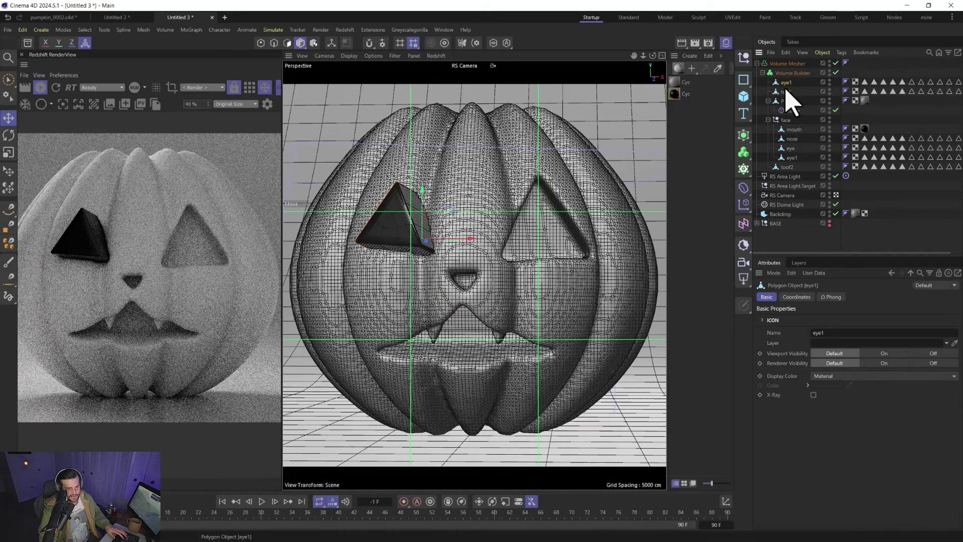
pyautogui.doubleClick(786, 83)
pyautogui.write('ear')
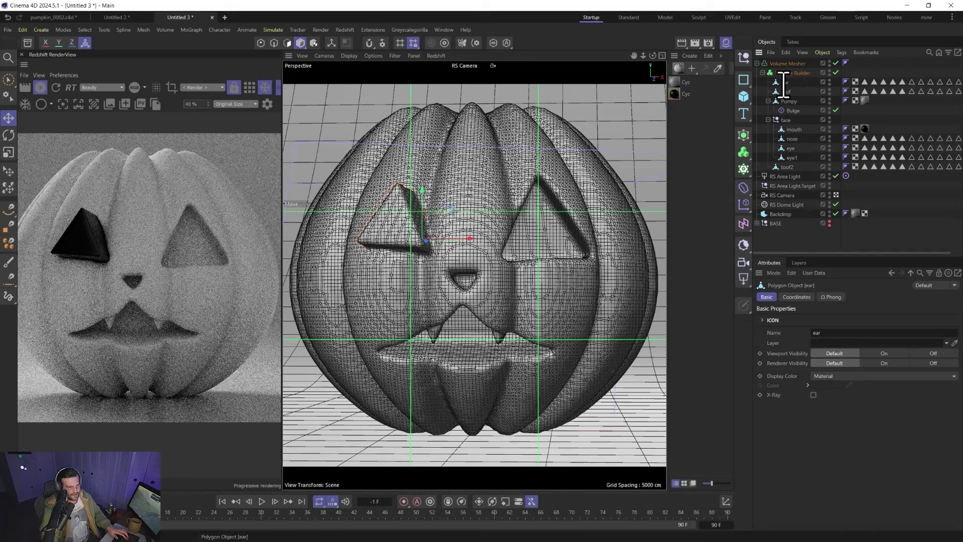
pyautogui.press('Return')
# - Move the ear to the pumpkin's upper edge above the eye1 cut-out and rotate it so it sticks out of the surface
pyautogui.moveTo(455, 221); pyautogui.dragTo(419, 155)
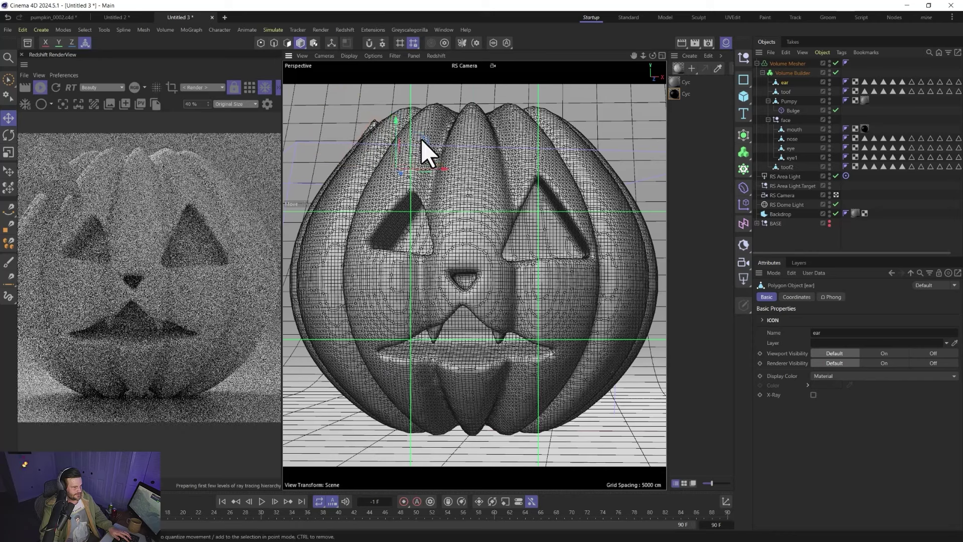
pyautogui.hotkey('ctrl', 'z')
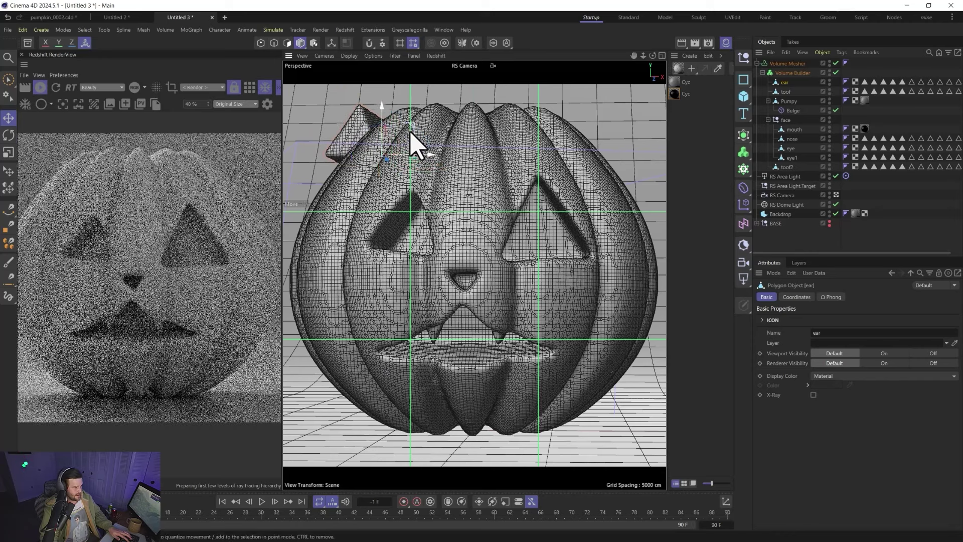
pyautogui.press('r')
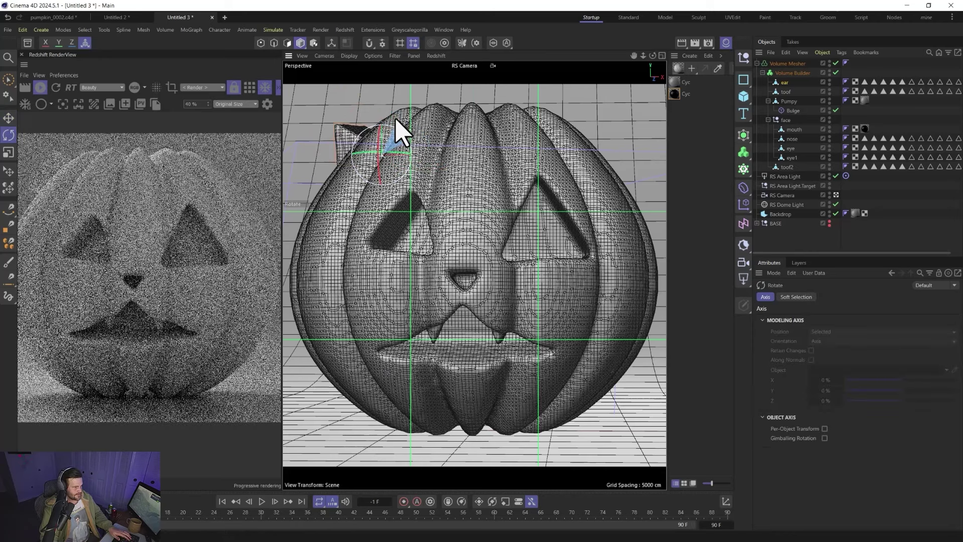
pyautogui.moveTo(398, 129); pyautogui.dragTo(389, 209)
pyautogui.press('t')
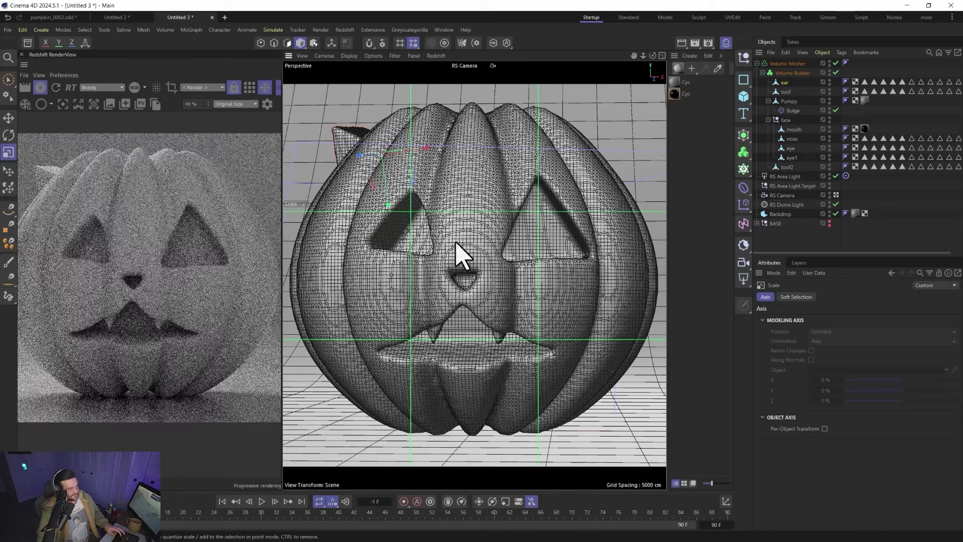
pyautogui.scroll(-2, 475, 172)
pyautogui.moveTo(454, 271)
pyautogui.keyDown('alt'); pyautogui.mouseDown()
pyautogui.moveTo(467, 275)
pyautogui.moveTo(458, 321)
pyautogui.moveTo(460, 285)
pyautogui.mouseUp(); pyautogui.keyUp('alt')
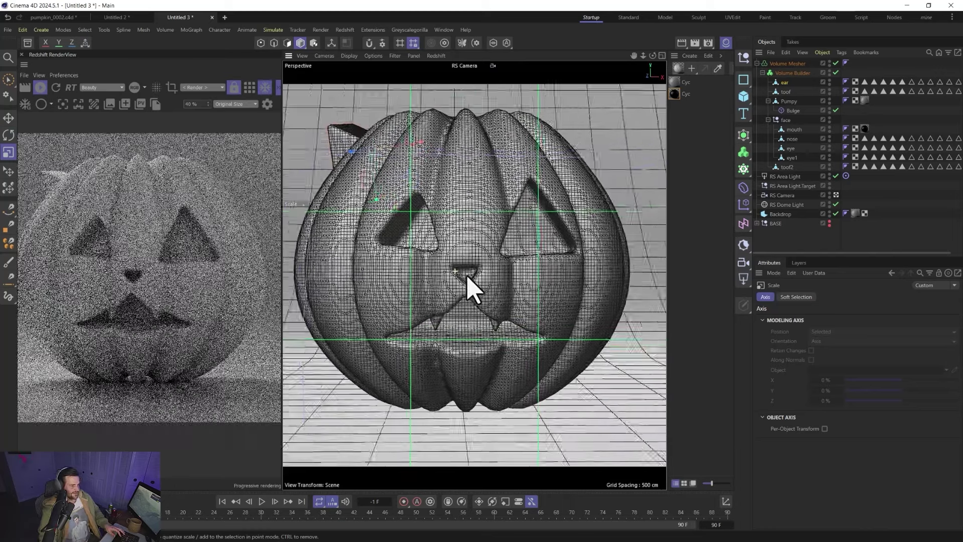
pyautogui.scroll(-2, 463, 296)
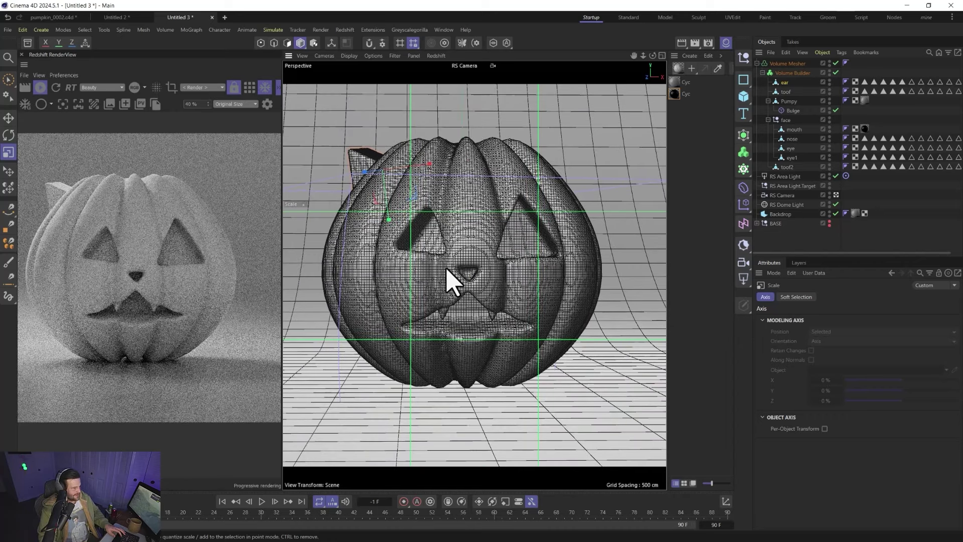
pyautogui.press('e')
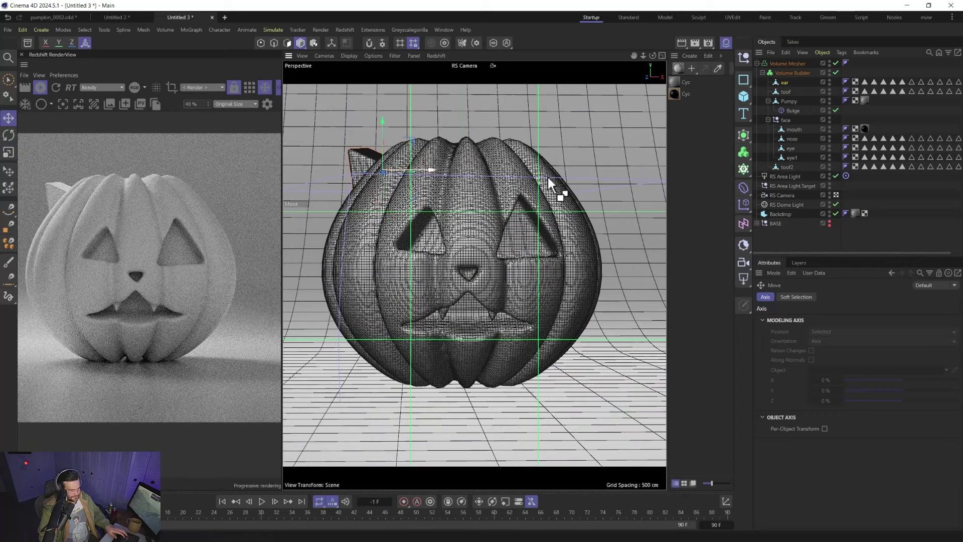
# - Duplicate the ear to the pumpkin's opposite upper edge and rotate and move the copy so it points outward above the other eye
pyautogui.keyDown('ctrl'); pyautogui.moveTo(558, 177); pyautogui.dragTo(569, 175); pyautogui.keyUp('ctrl')
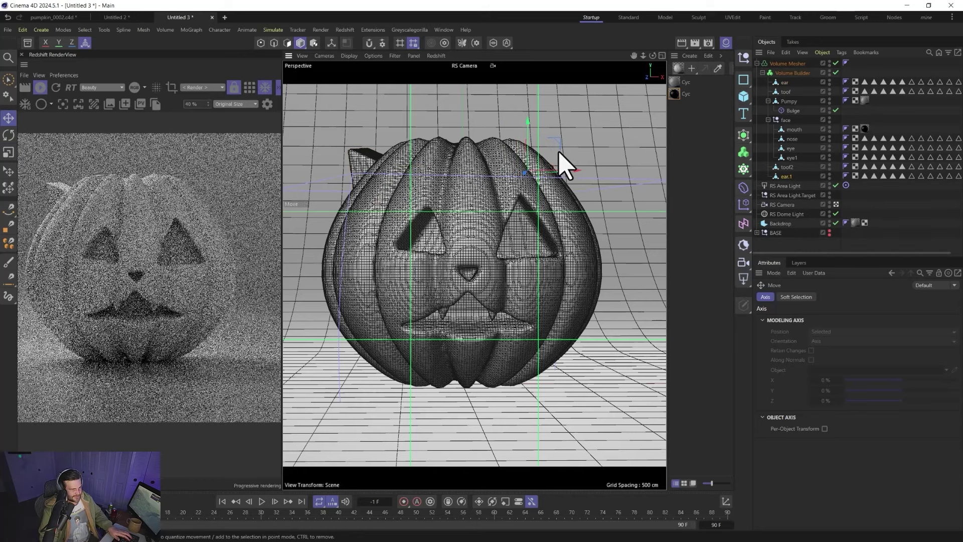
pyautogui.press('r')
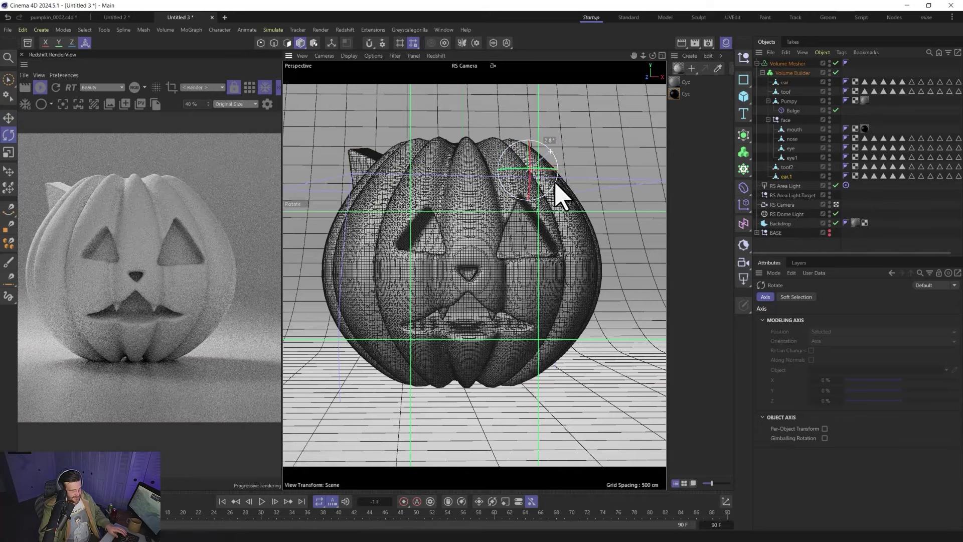
pyautogui.moveTo(555, 182); pyautogui.dragTo(547, 186)
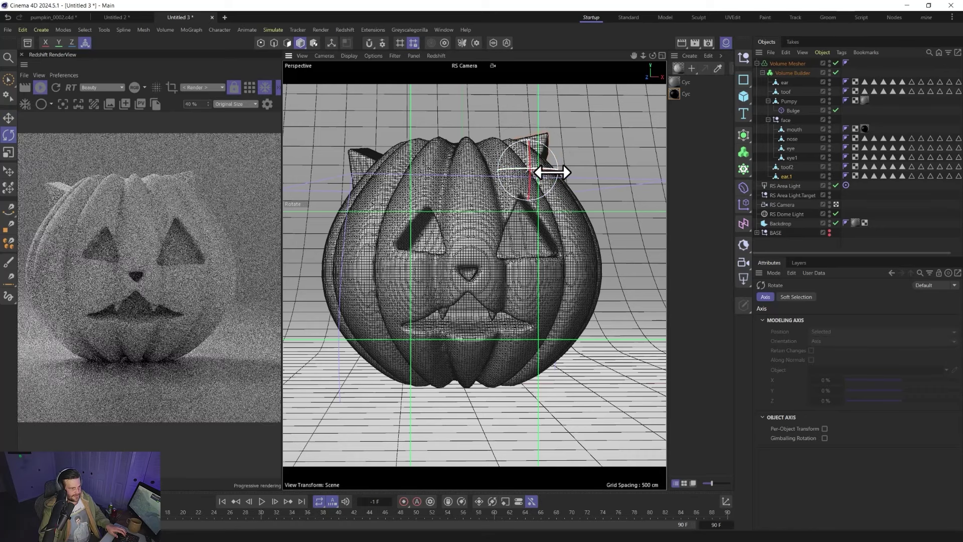
pyautogui.moveTo(530, 175); pyautogui.dragTo(531, 180)
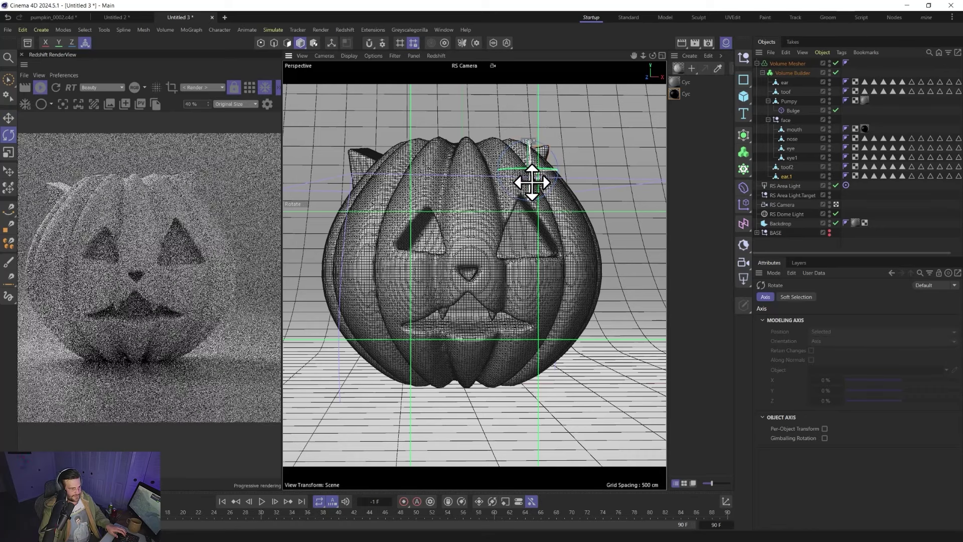
pyautogui.press('e')
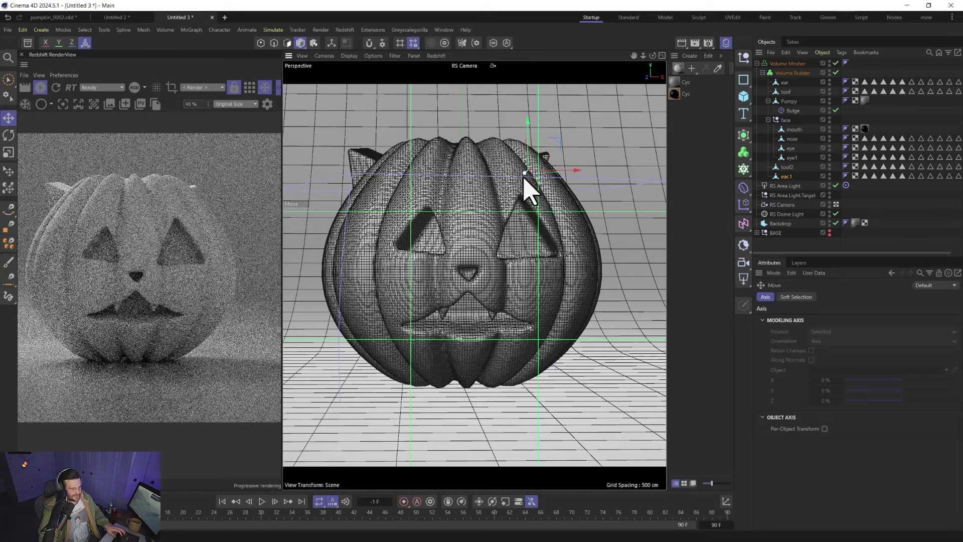
pyautogui.moveTo(546, 174); pyautogui.dragTo(535, 179)
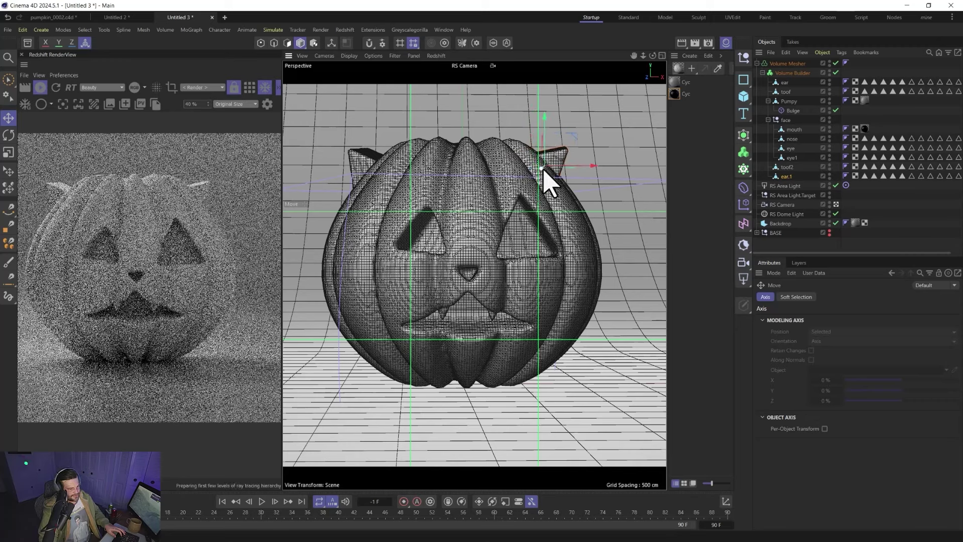
pyautogui.moveTo(546, 168); pyautogui.dragTo(539, 170)
# - Fine-tune the rotation of ear.1 so its tilt mirrors the first ear
pyautogui.press('r')
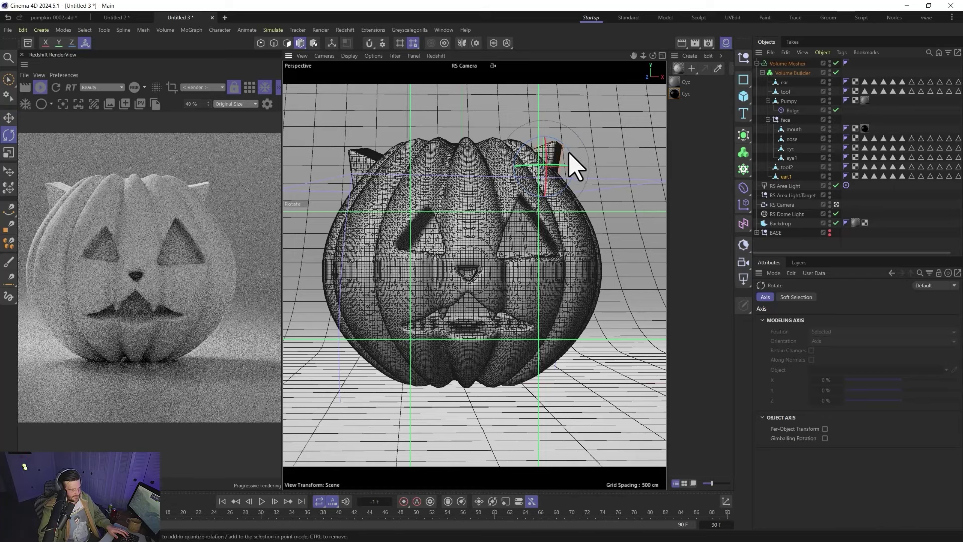
pyautogui.moveTo(569, 144); pyautogui.dragTo(571, 168)
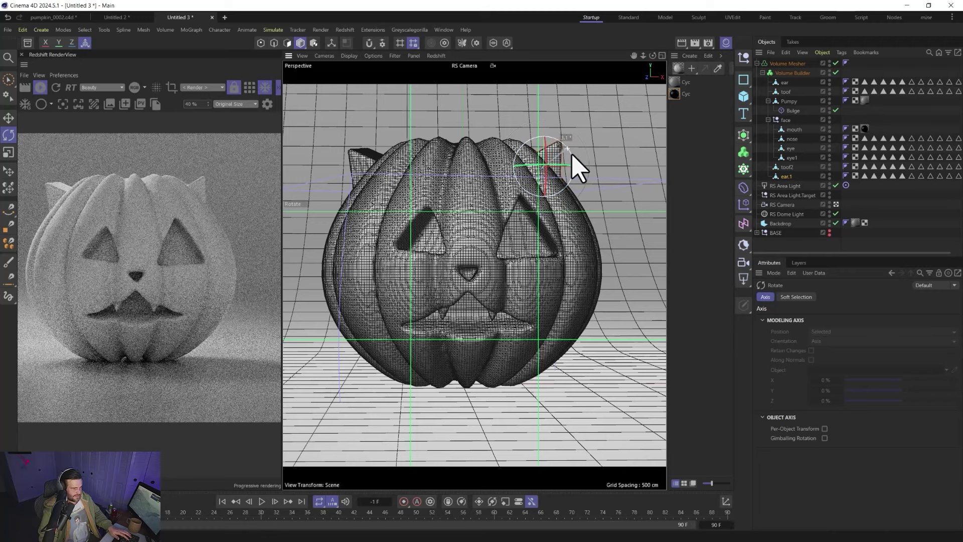
pyautogui.moveTo(571, 153); pyautogui.dragTo(572, 155)
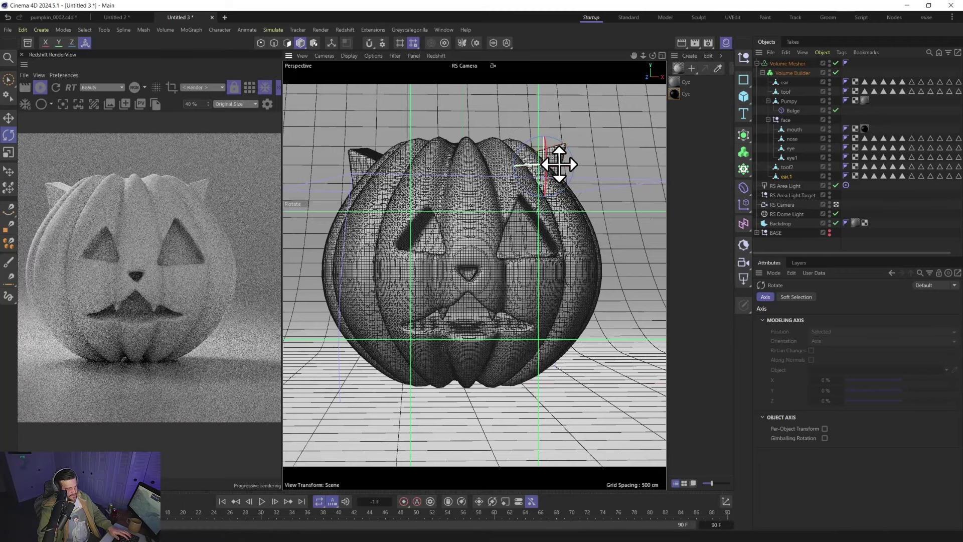
pyautogui.moveTo(560, 164); pyautogui.dragTo(567, 221)
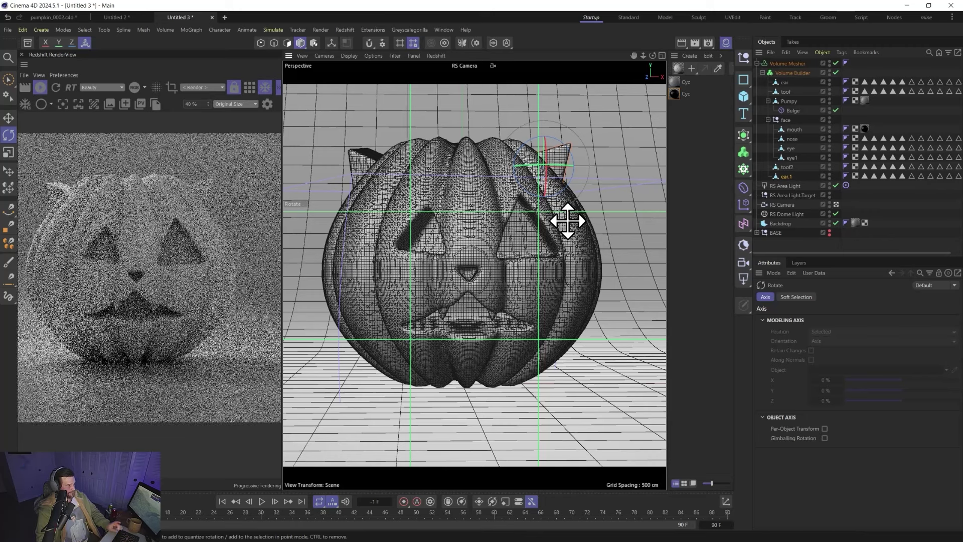
# - Place ear.1 first inside the Volume Builder and move the SDF Smooth layer above it in the objects list
pyautogui.moveTo(785, 177); pyautogui.dragTo(789, 85)
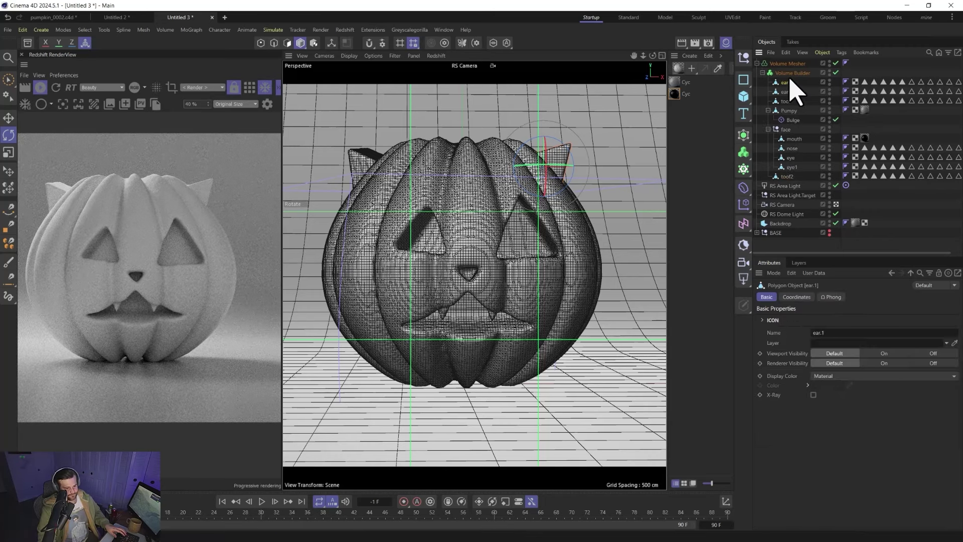
pyautogui.click(792, 74)
pyautogui.moveTo(792, 372); pyautogui.dragTo(792, 353)
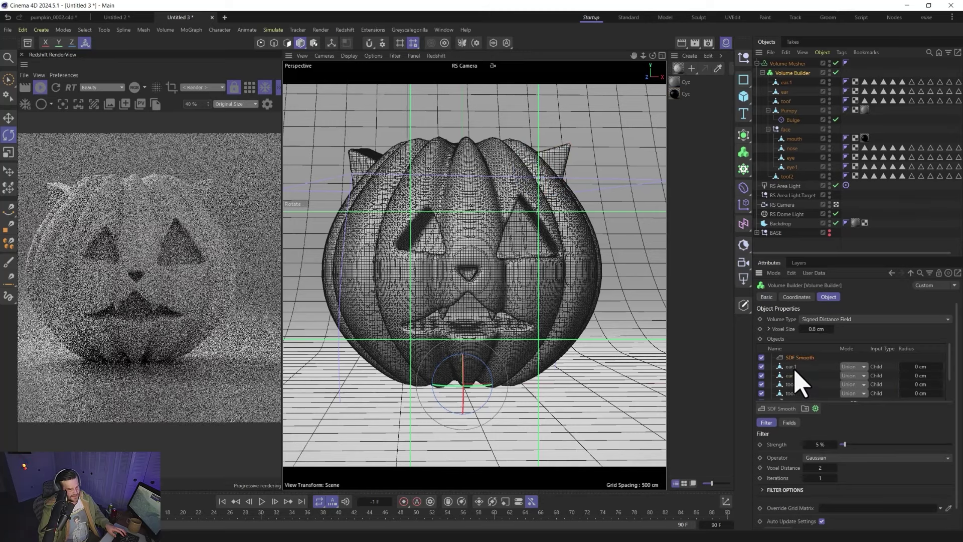
pyautogui.click(794, 369)
# - Duplicate ear.1 and ear together and place the copies at the top inside the Volume Builder
pyautogui.click(786, 85)
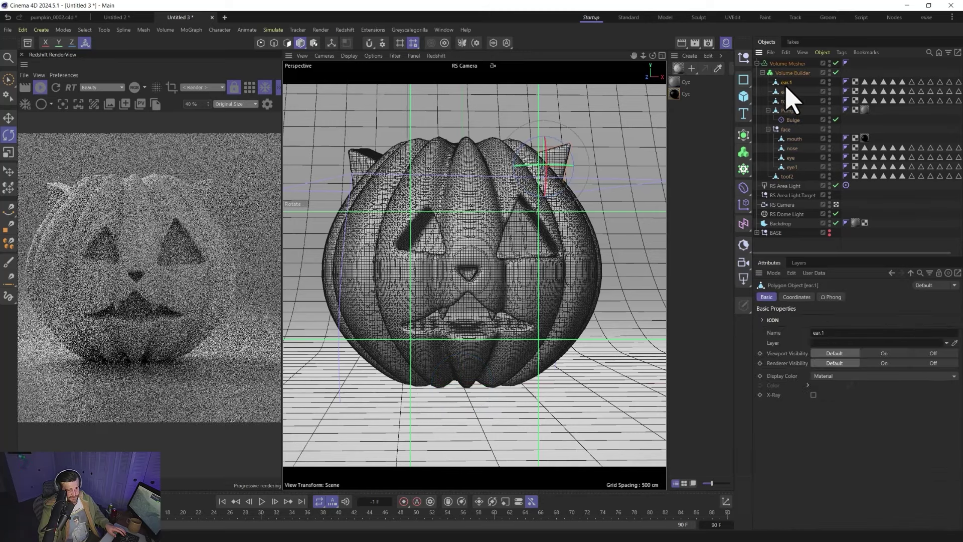
pyautogui.hotkey('ctrl', 'c')
pyautogui.hotkey('ctrl', 'v')
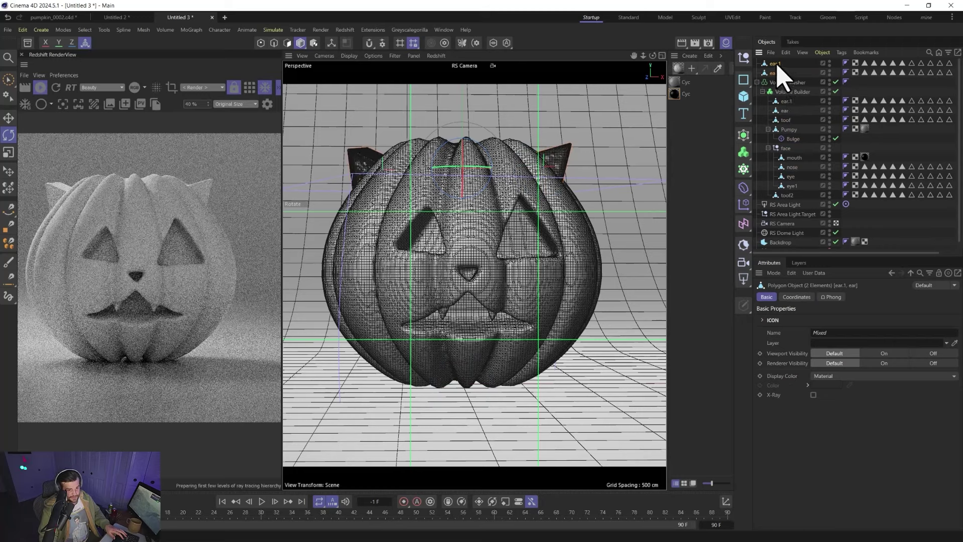
pyautogui.moveTo(772, 73); pyautogui.dragTo(783, 107)
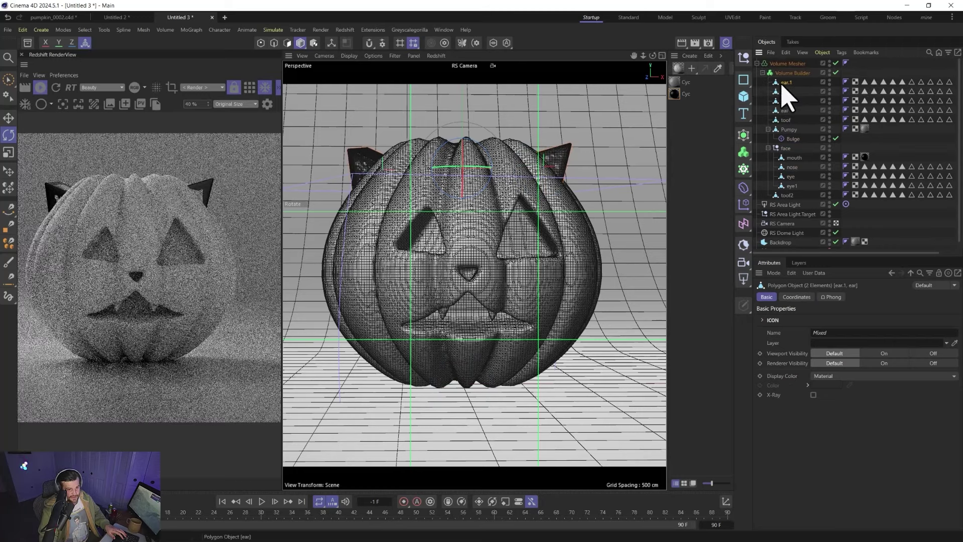
# - Move SDF Smooth back above all Volume Builder objects and set the two copied ears to Subtract mode
pyautogui.click(797, 72)
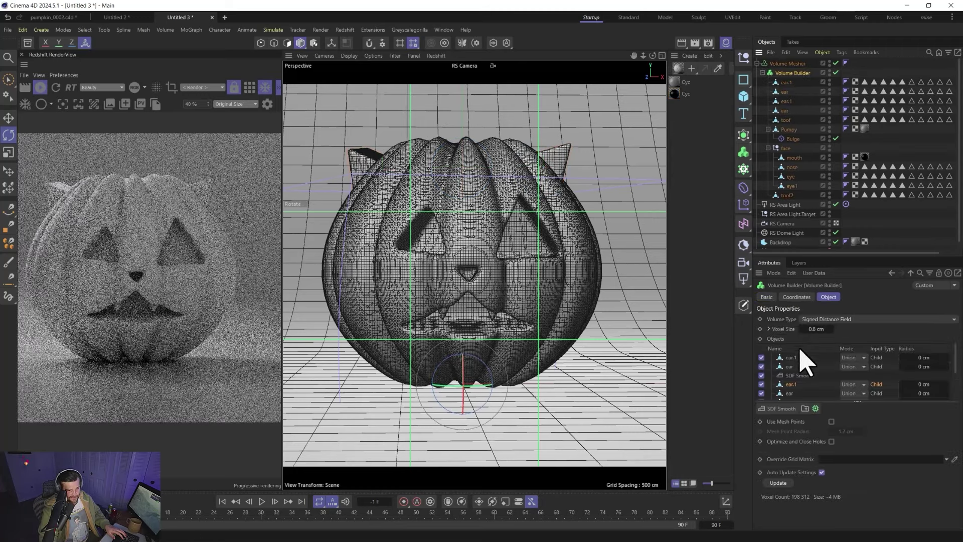
pyautogui.moveTo(821, 371); pyautogui.dragTo(793, 355)
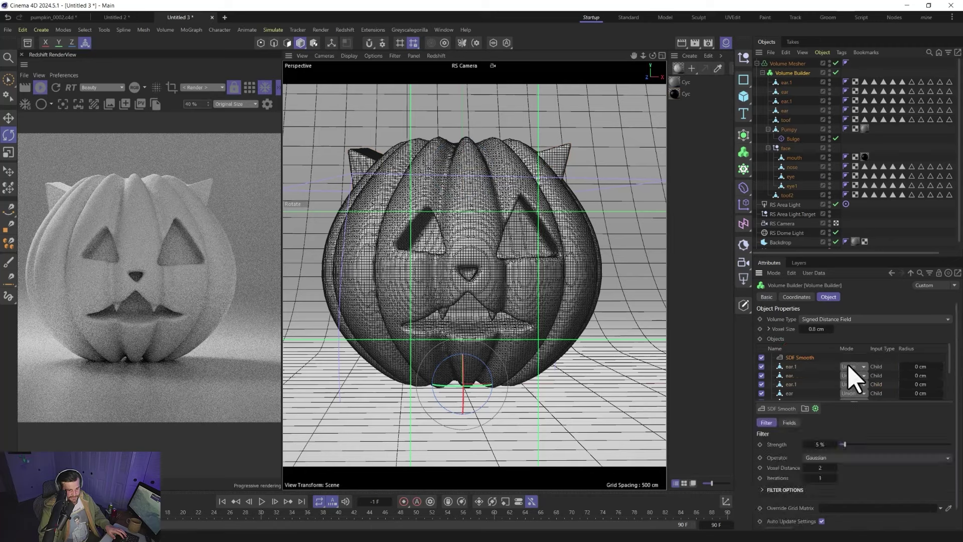
pyautogui.click(852, 366)
pyautogui.click(856, 378)
pyautogui.click(853, 375)
pyautogui.click(835, 391)
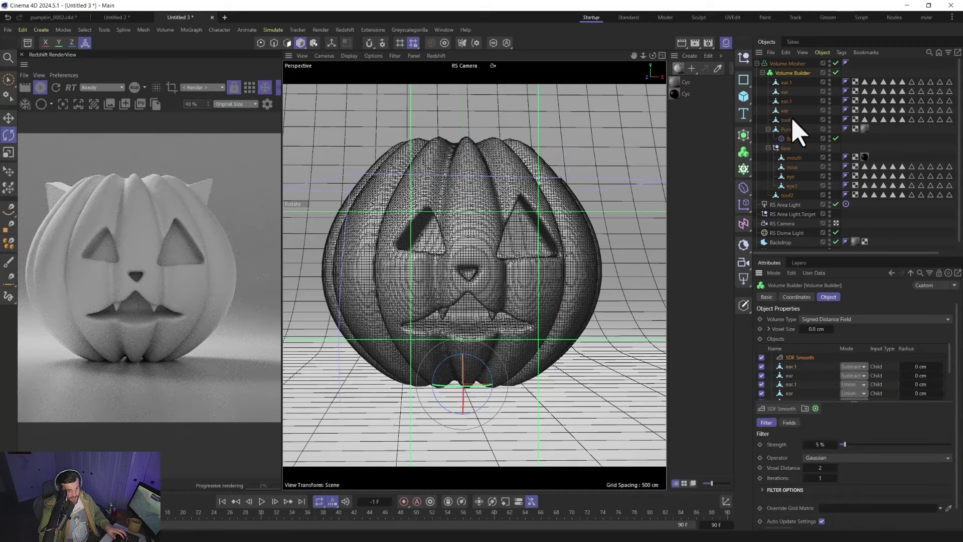
# - Scale both subtracting ear copies down together and shift them toward the pumpkin's front in the top view
pyautogui.keyDown('ctrl'); pyautogui.click(784, 92); pyautogui.keyUp('ctrl')
pyautogui.press('t')
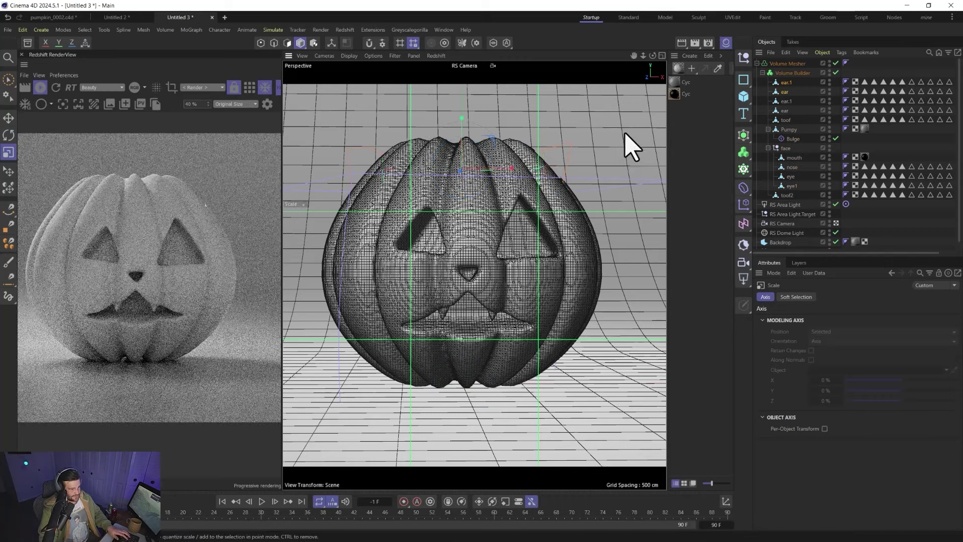
pyautogui.moveTo(602, 172); pyautogui.dragTo(595, 179)
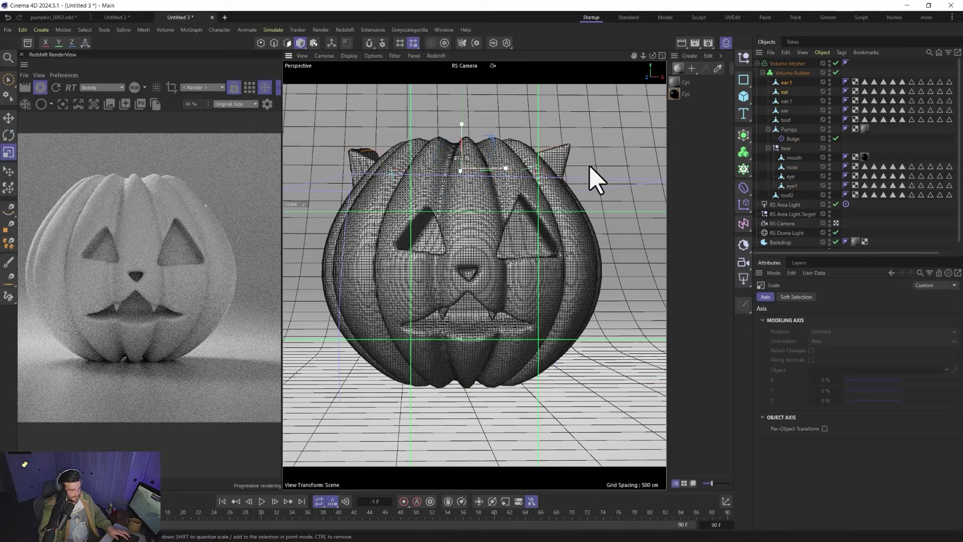
pyautogui.press('e')
pyautogui.middleClick(458, 171)
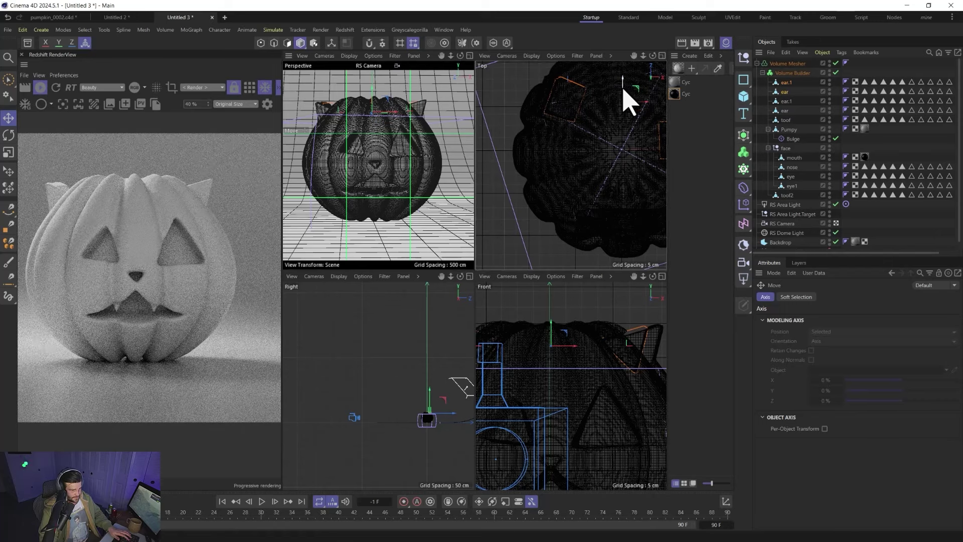
pyautogui.moveTo(628, 102); pyautogui.dragTo(627, 104)
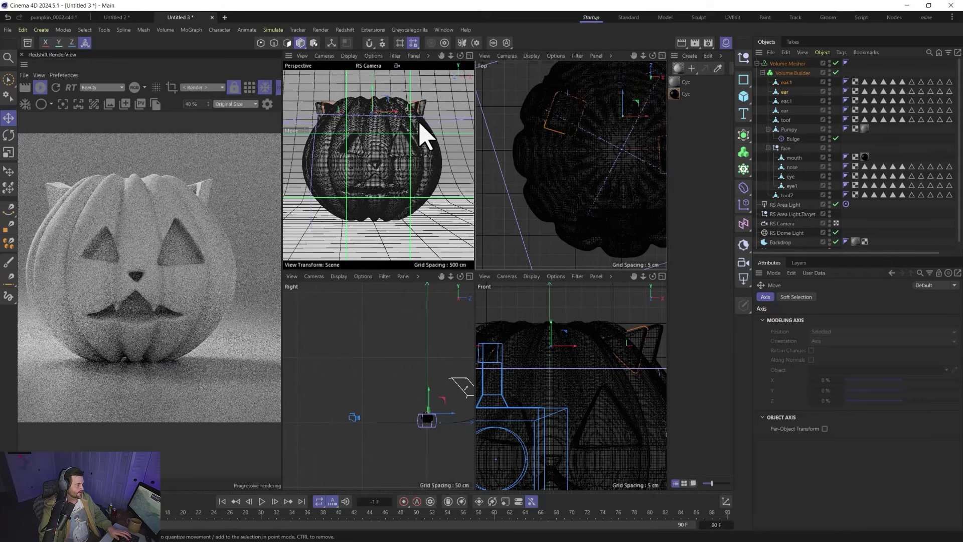
# - Move the subtracting ear.1 copy outward into its ear and adjust its scale to hollow out the inner ear
pyautogui.click(787, 82)
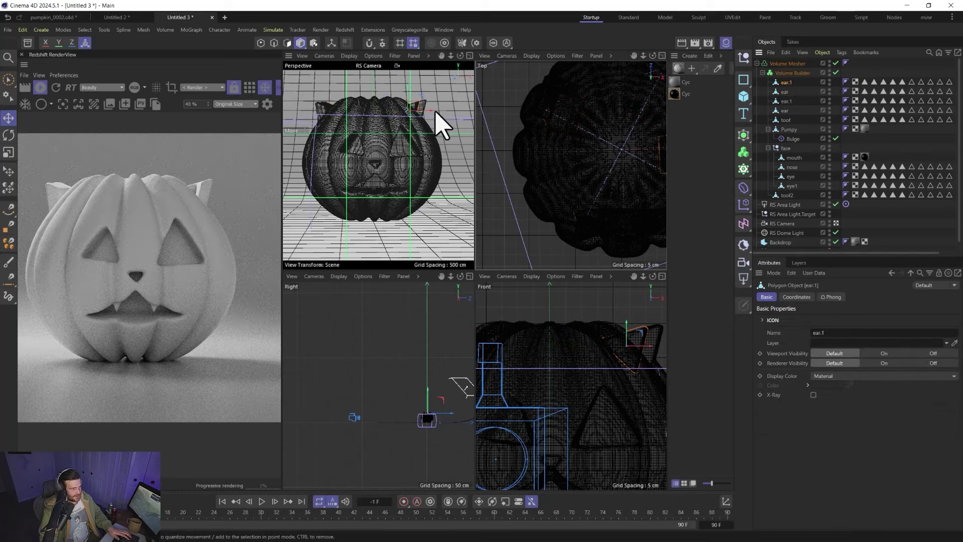
pyautogui.moveTo(435, 111); pyautogui.dragTo(458, 155)
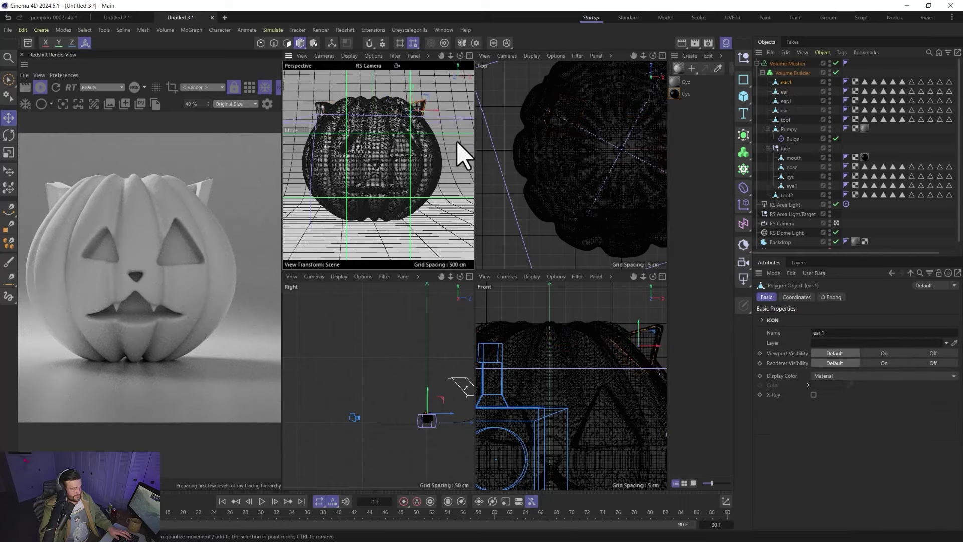
pyautogui.middleClick(406, 150)
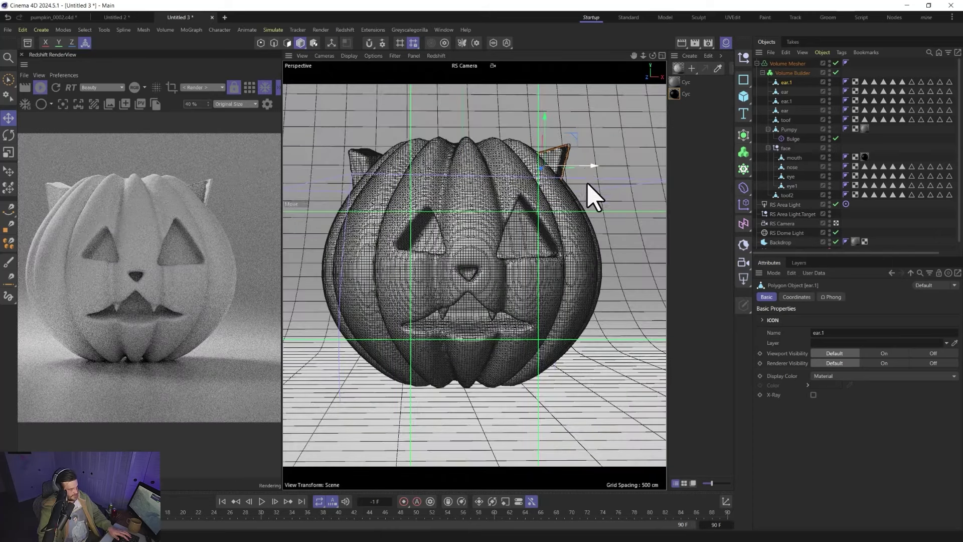
pyautogui.press('t')
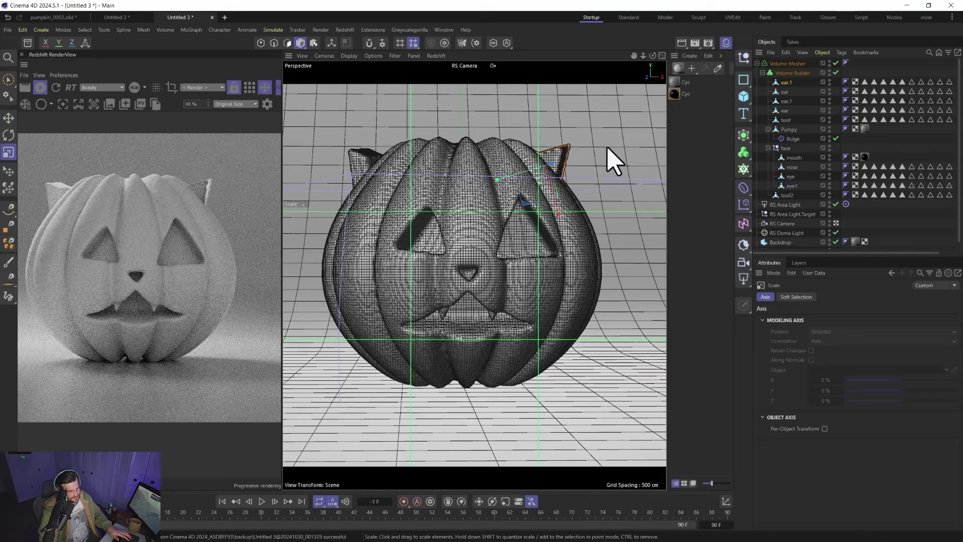
pyautogui.moveTo(578, 168); pyautogui.dragTo(562, 177)
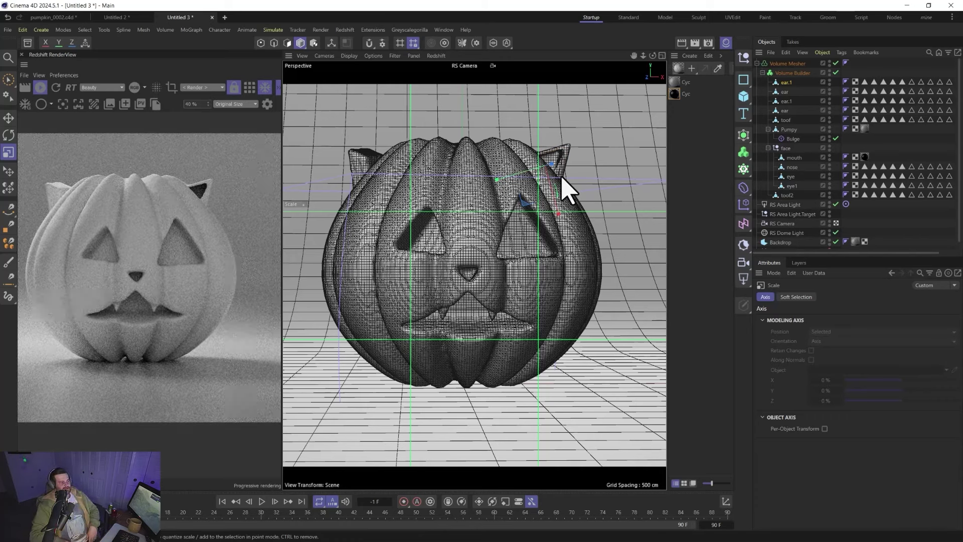
# - Move the subtracting ear copy outward and slightly down so it hollows the inside of the first ear
pyautogui.click(784, 92)
pyautogui.press('e')
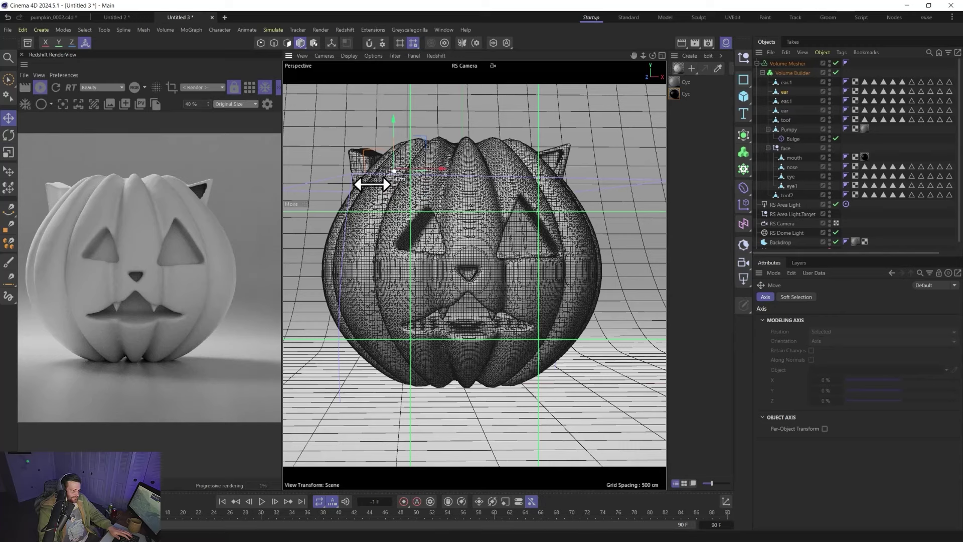
pyautogui.moveTo(372, 184); pyautogui.dragTo(398, 173)
pyautogui.moveTo(421, 139)
pyautogui.mouseDown()
pyautogui.moveTo(406, 164)
pyautogui.moveTo(413, 150)
pyautogui.mouseUp()
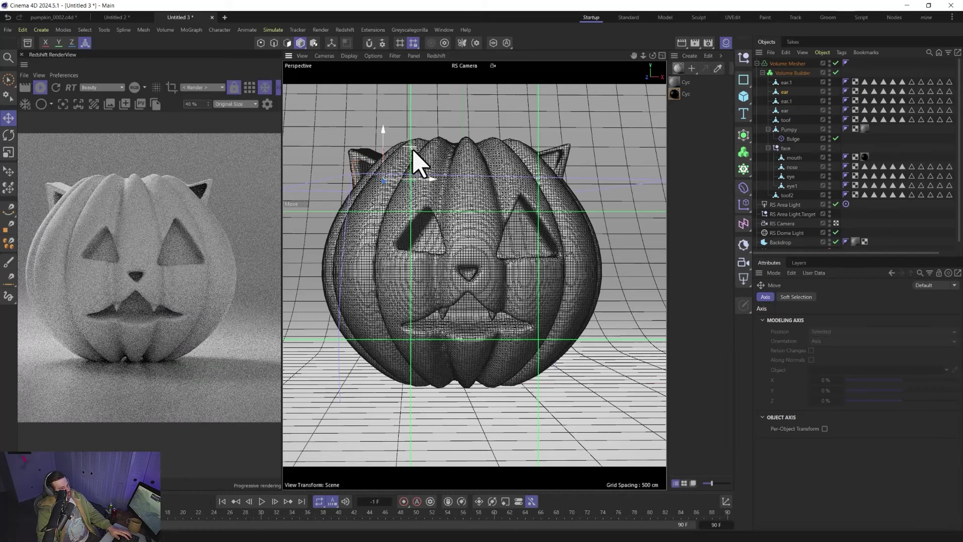
pyautogui.moveTo(411, 151); pyautogui.dragTo(408, 150)
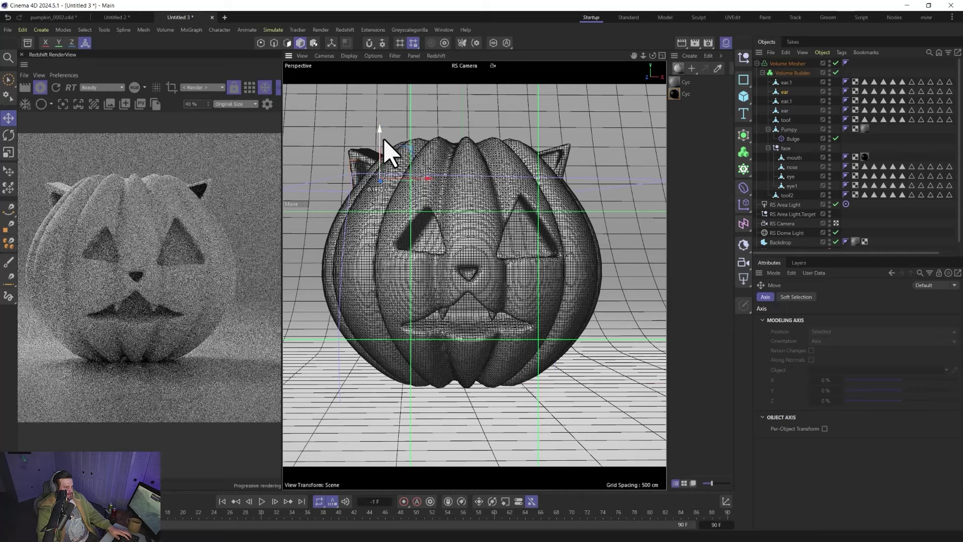
# - Switch to object-aligned axes and move the subtracting ear copy toward the pumpkin's front in the top view
pyautogui.middleClick(489, 185)
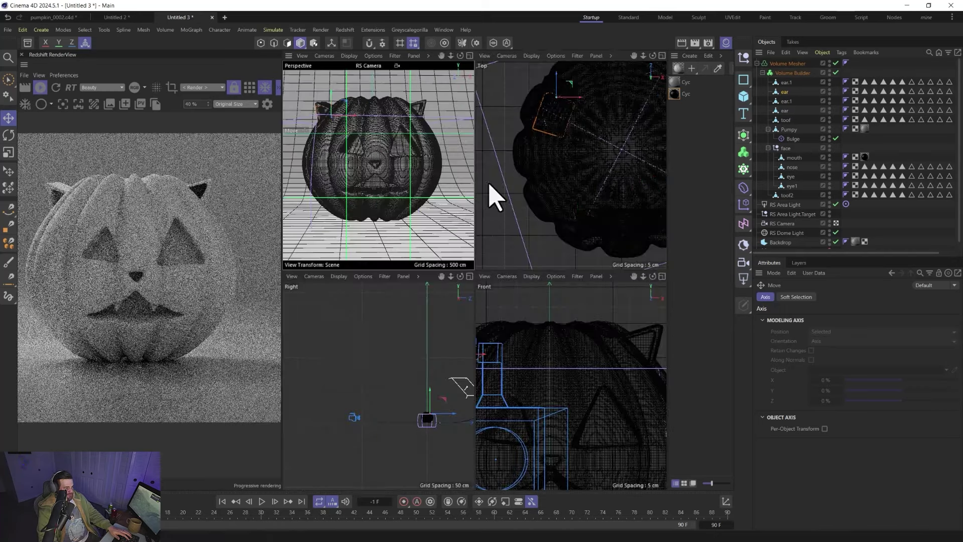
pyautogui.click(566, 88)
pyautogui.press('w')
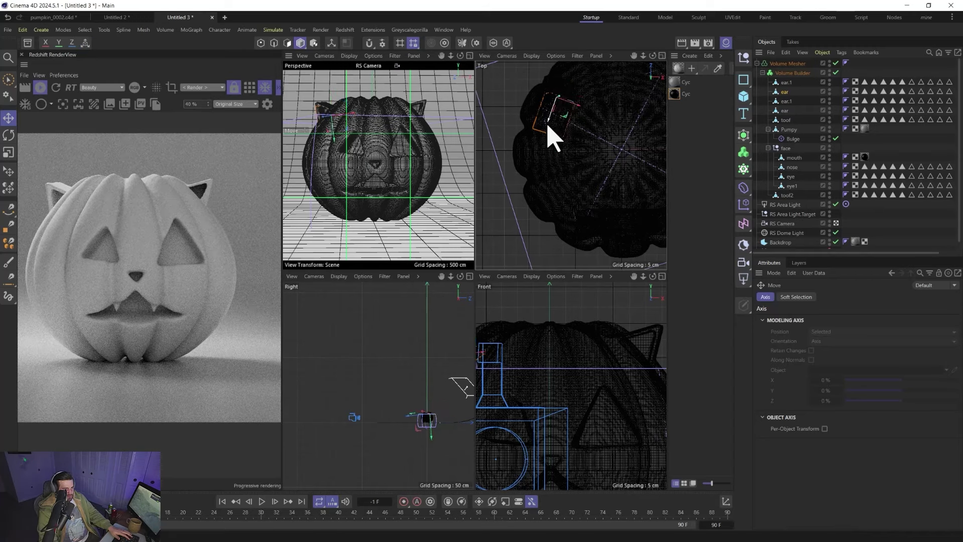
pyautogui.moveTo(546, 130); pyautogui.dragTo(545, 134)
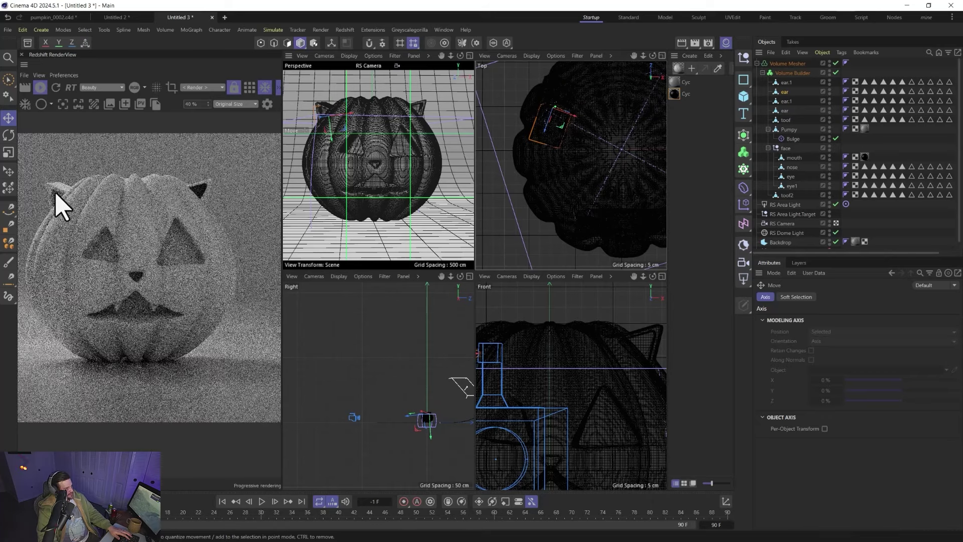
# - Move the subtracting ear.1 copy slightly toward the pumpkin's front in the top view
pyautogui.click(788, 83)
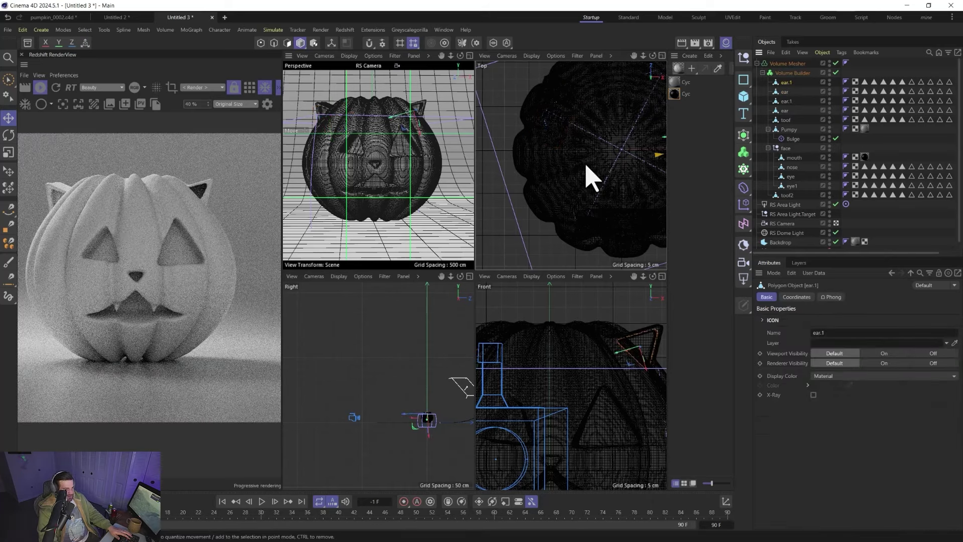
pyautogui.keyDown('alt'); pyautogui.moveTo(597, 209); pyautogui.dragTo(507, 212, button='middle'); pyautogui.keyUp('alt')
pyautogui.press('e')
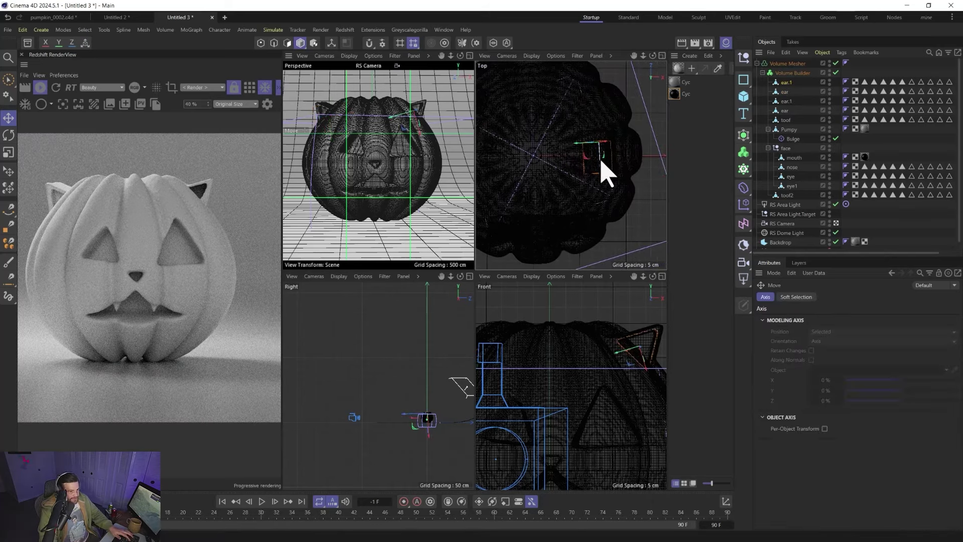
pyautogui.press('w')
pyautogui.press('w')
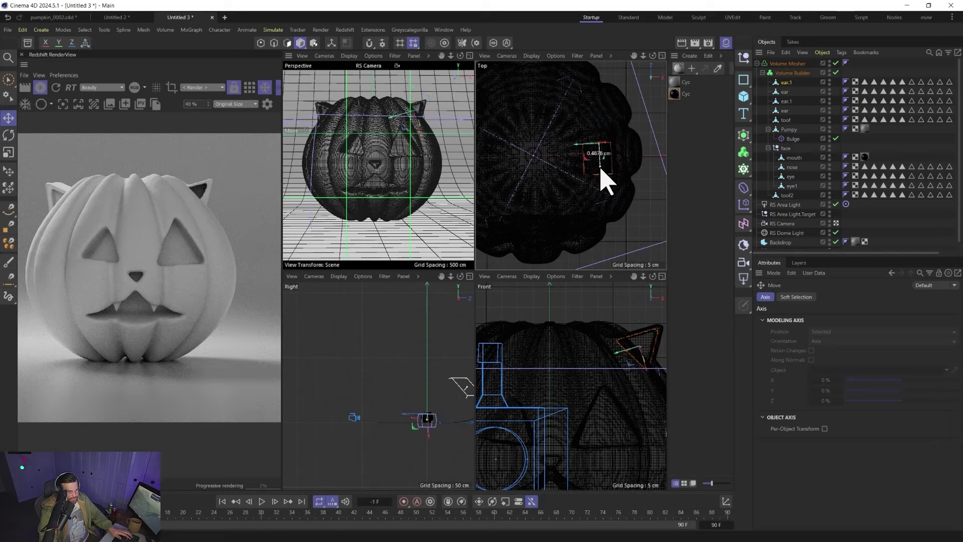
pyautogui.moveTo(600, 168); pyautogui.dragTo(609, 185)
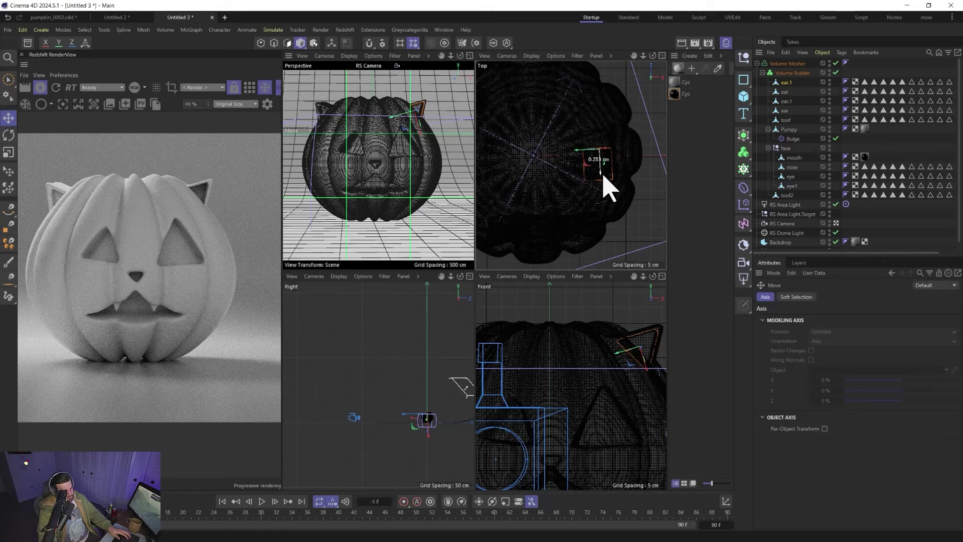
pyautogui.moveTo(603, 177); pyautogui.dragTo(603, 176)
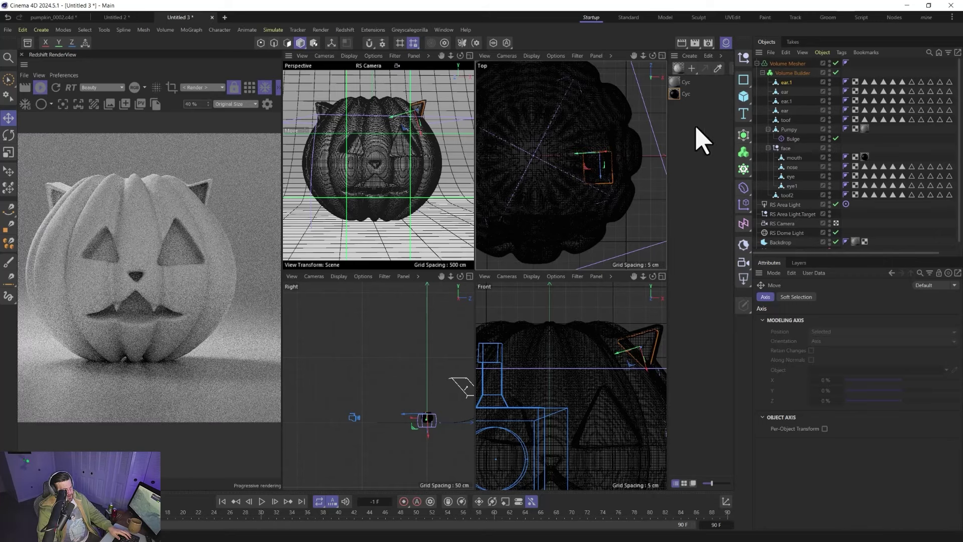
# - Shift the subtracting ear copy of the opposite ear slightly toward the pumpkin's front in the top view
pyautogui.click(797, 92)
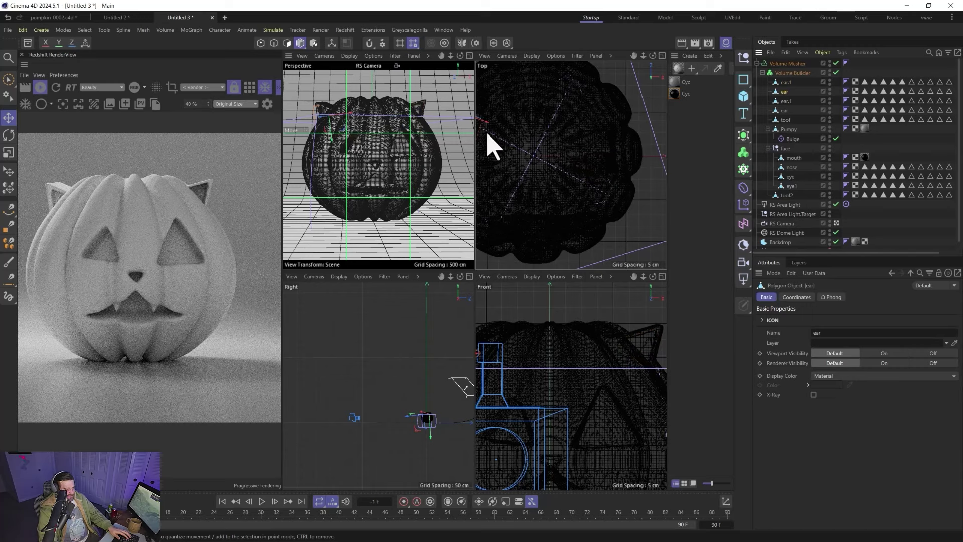
pyautogui.keyDown('alt'); pyautogui.moveTo(510, 163); pyautogui.dragTo(560, 171, button='middle'); pyautogui.keyUp('alt')
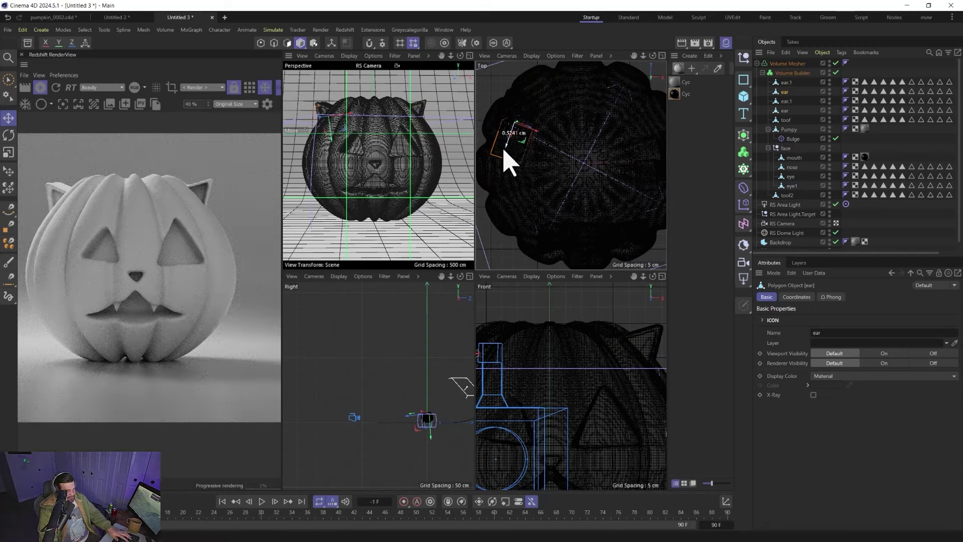
pyautogui.moveTo(503, 151); pyautogui.dragTo(503, 151)
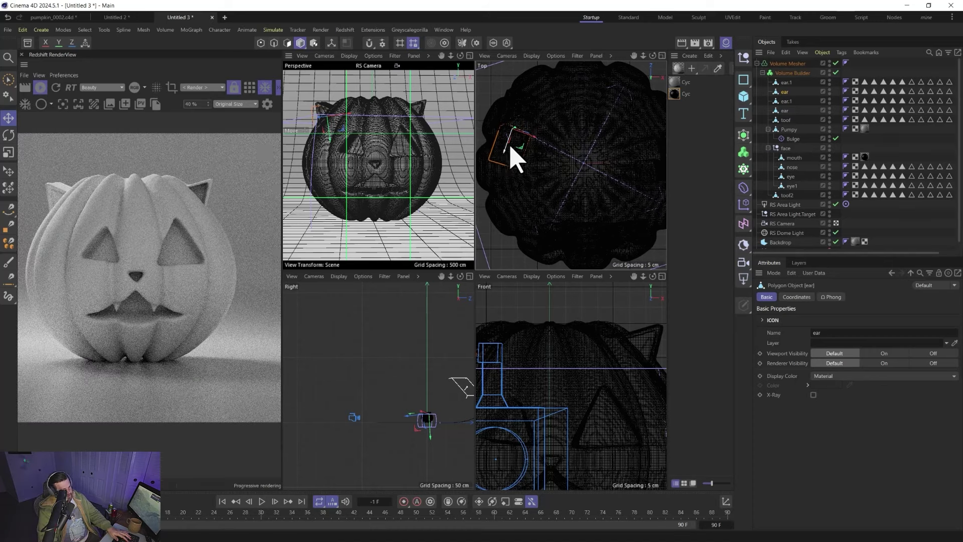
# - Try to rescale the subtracting ear copy, then undo the scaling
pyautogui.press('t')
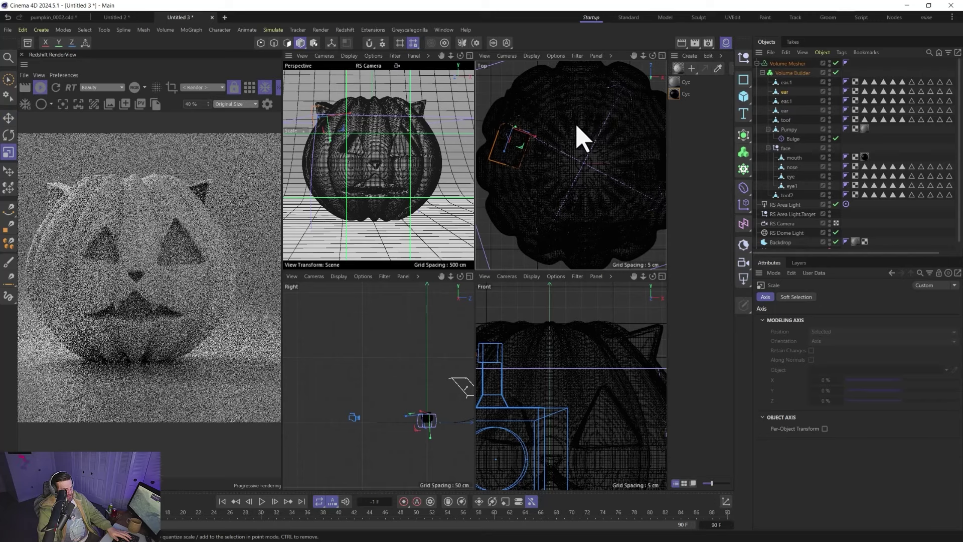
pyautogui.moveTo(577, 127); pyautogui.dragTo(571, 144)
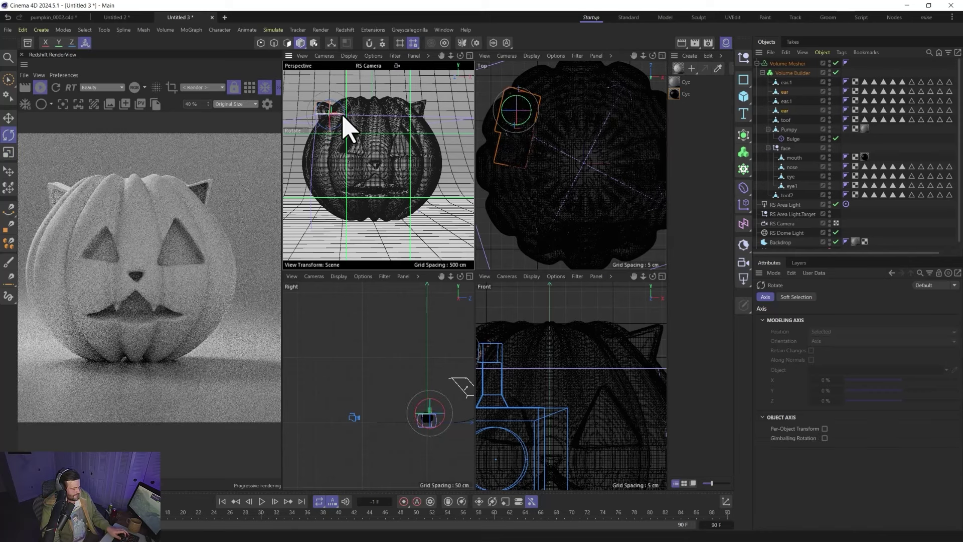
pyautogui.hotkey('ctrl', 'z')
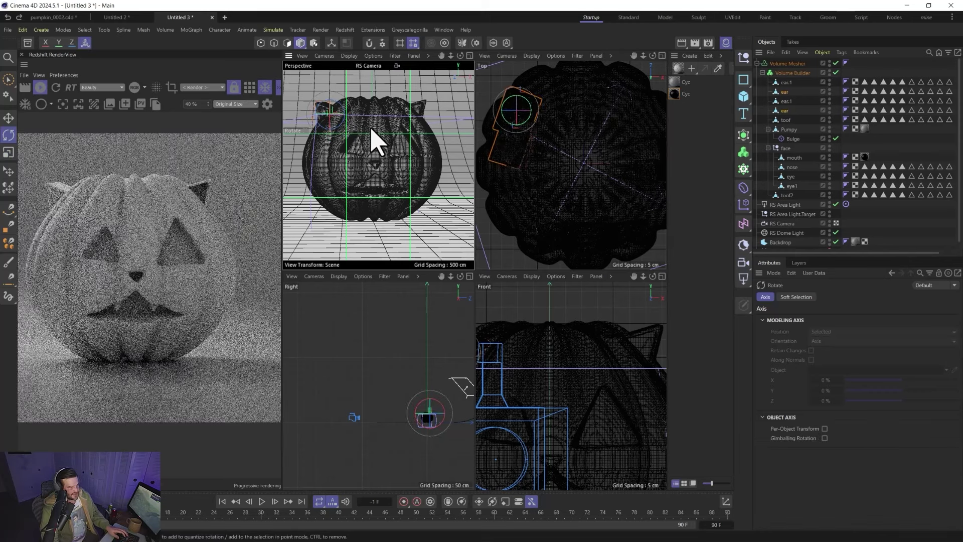
# - Set the radius of both subtracting ear copies to 0.5 cm in the Volume Builder's object list
pyautogui.click(791, 74)
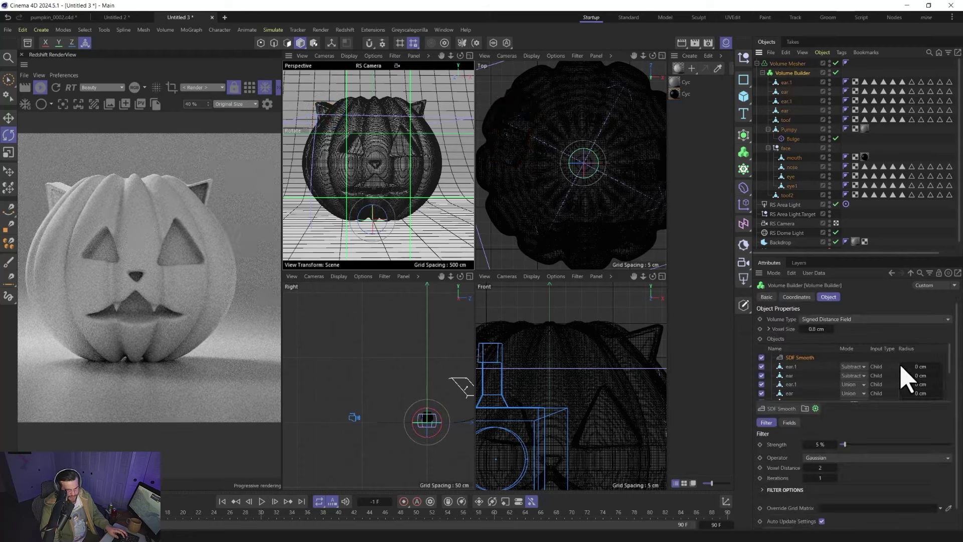
pyautogui.moveTo(903, 366); pyautogui.dragTo(903, 371)
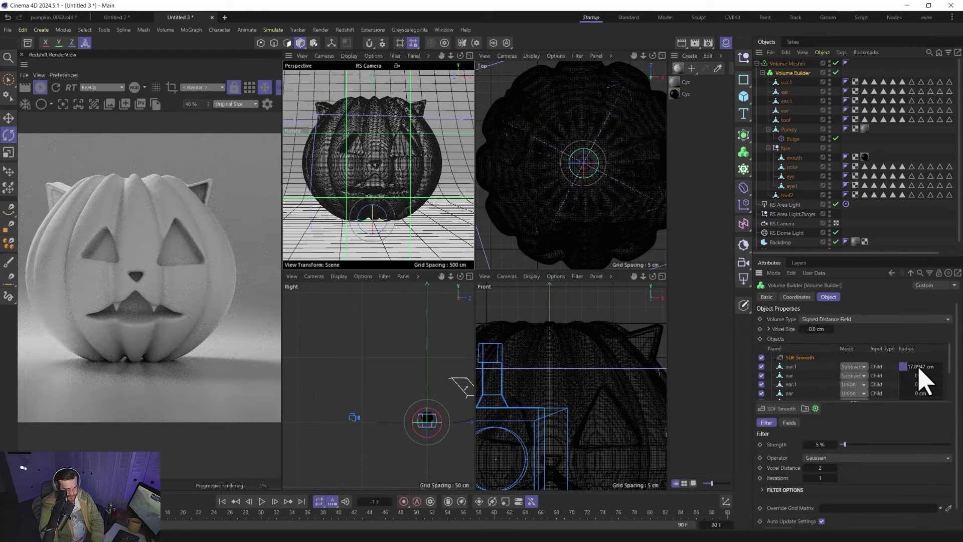
pyautogui.click(919, 369)
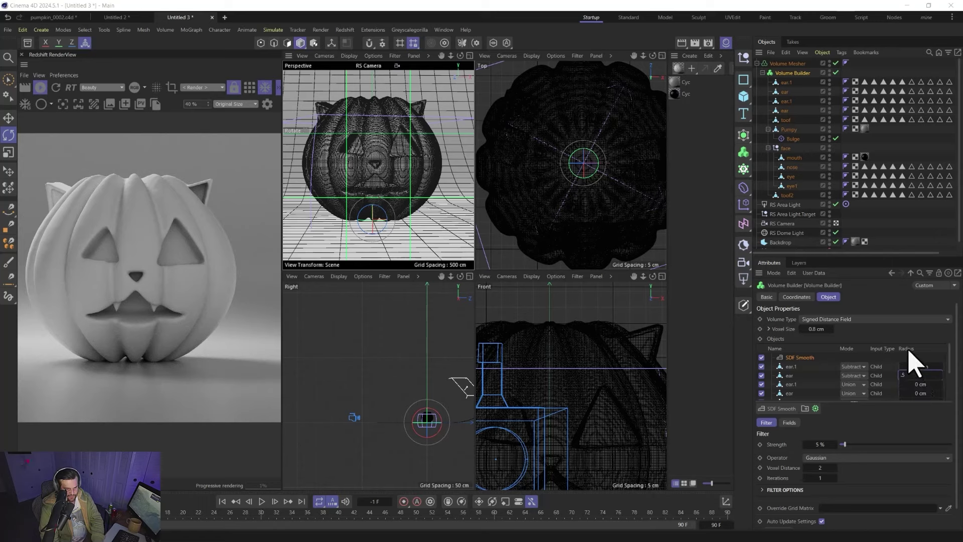
pyautogui.press('Return')
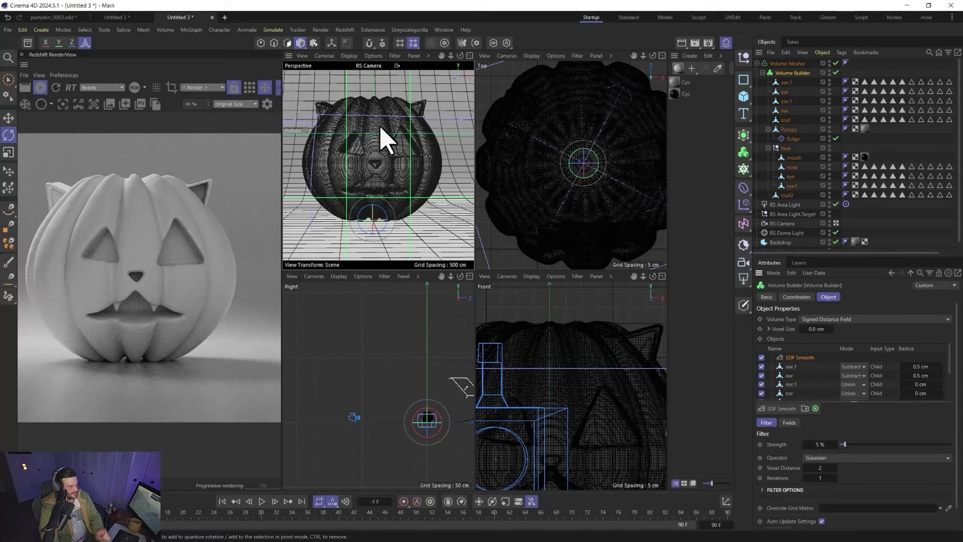
# - Move the subtracting ear copy slightly toward the pumpkin's back and the ear.1 copy slightly toward its front
pyautogui.click(785, 83)
pyautogui.click(785, 92)
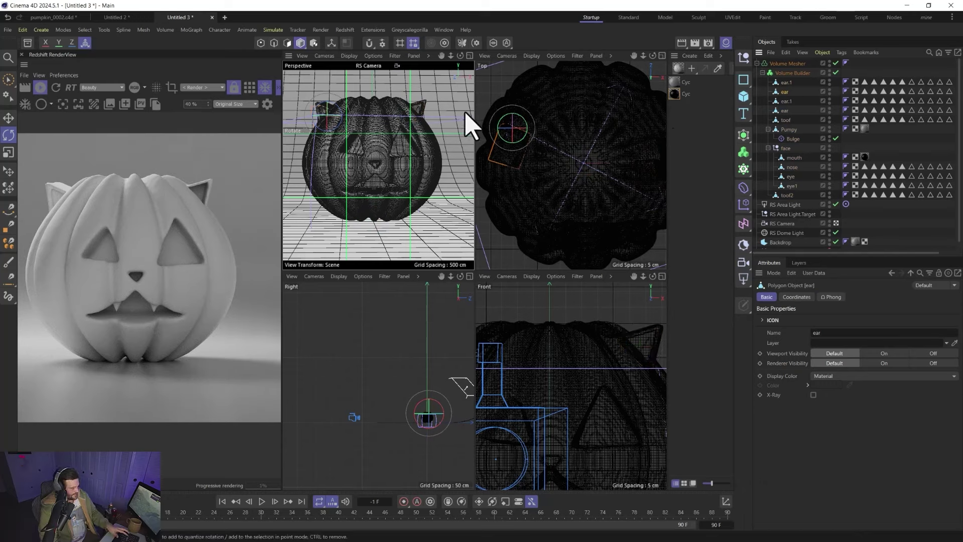
pyautogui.press('e')
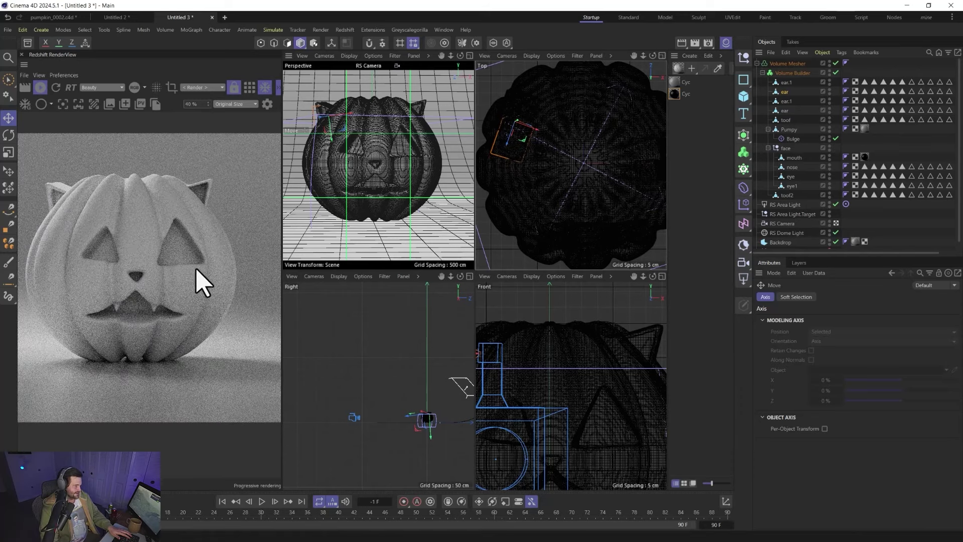
pyautogui.click(785, 82)
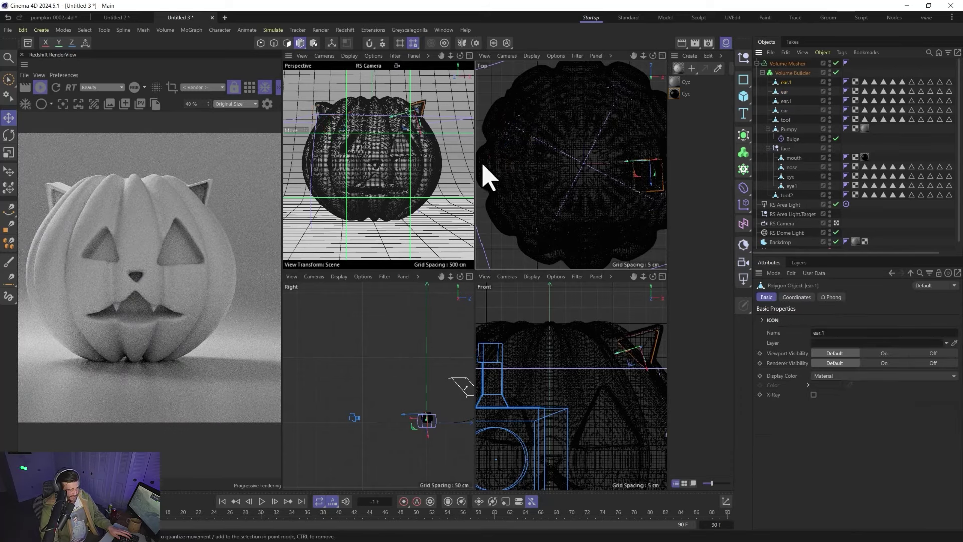
pyautogui.moveTo(651, 185); pyautogui.dragTo(653, 192)
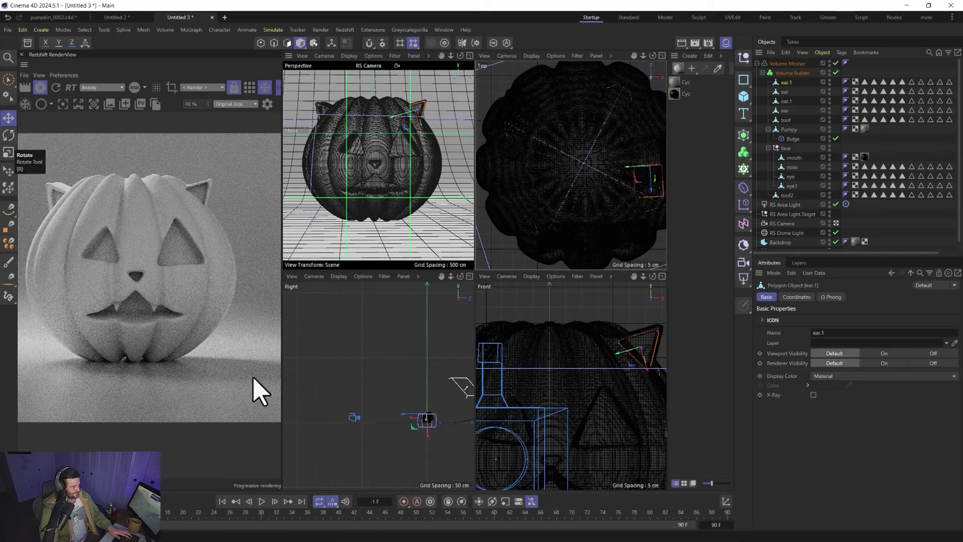
# - Nudge the subtracting ear copy slightly outward and check the hollowed ear and the whole pumpkin in the render
pyautogui.click(784, 92)
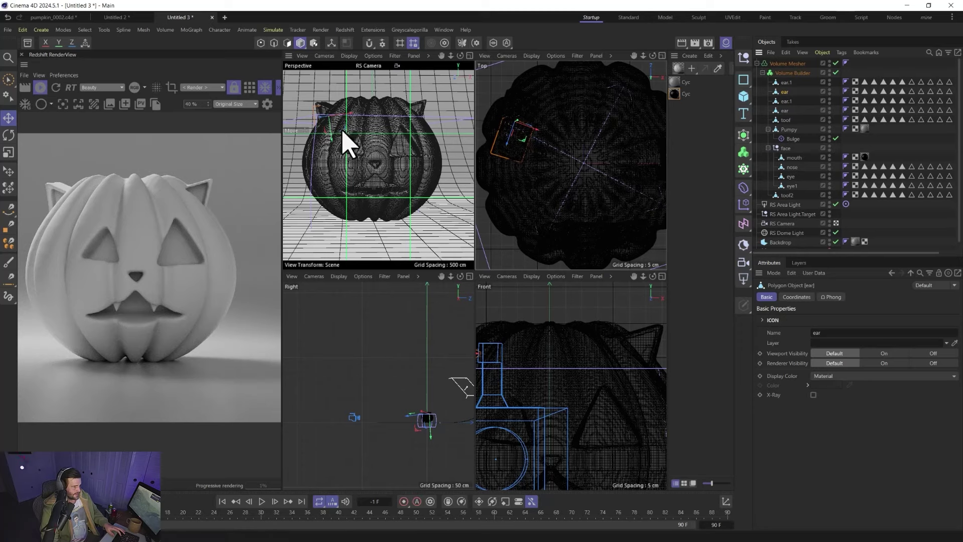
pyautogui.scroll(5, 327, 127)
pyautogui.scroll(3, 327, 126)
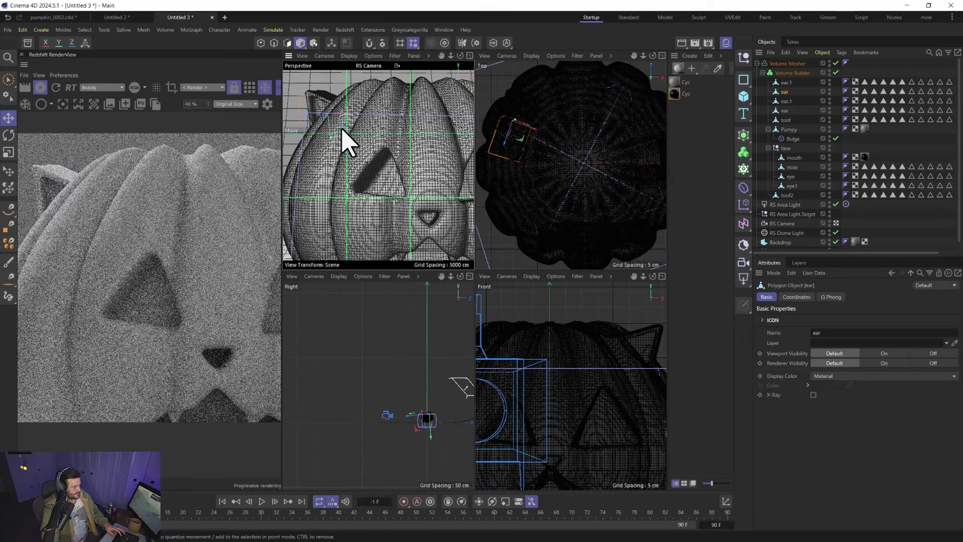
pyautogui.scroll(-5, 426, 186)
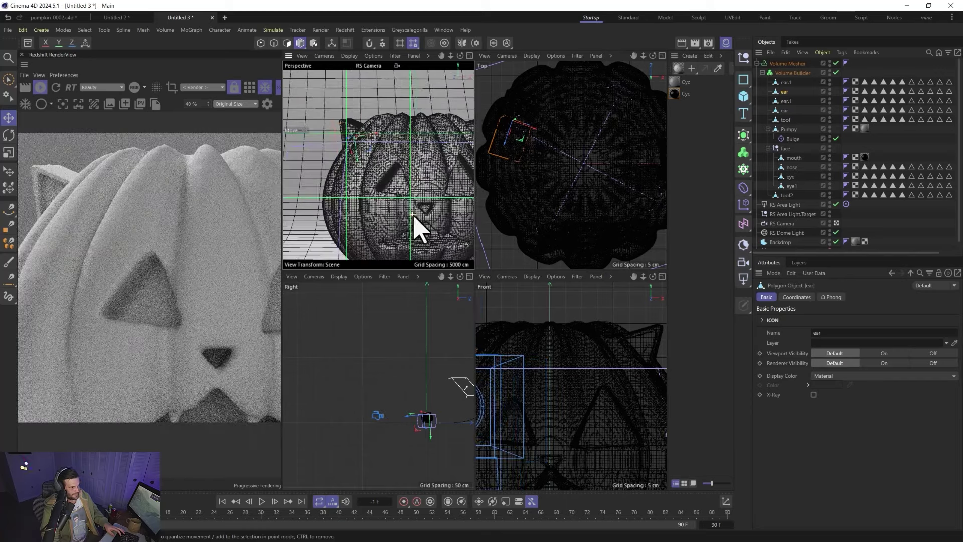
pyautogui.scroll(-6, 415, 227)
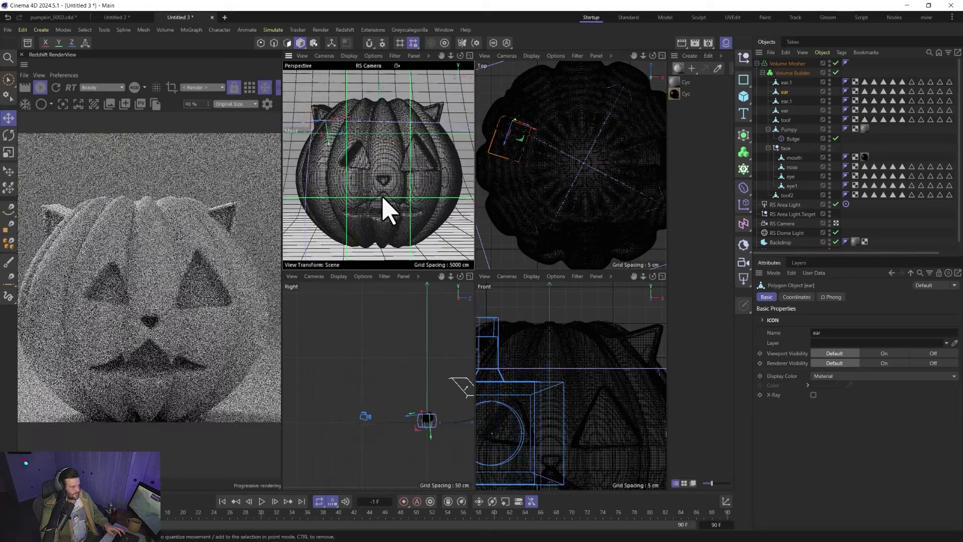
pyautogui.scroll(-2, 389, 213)
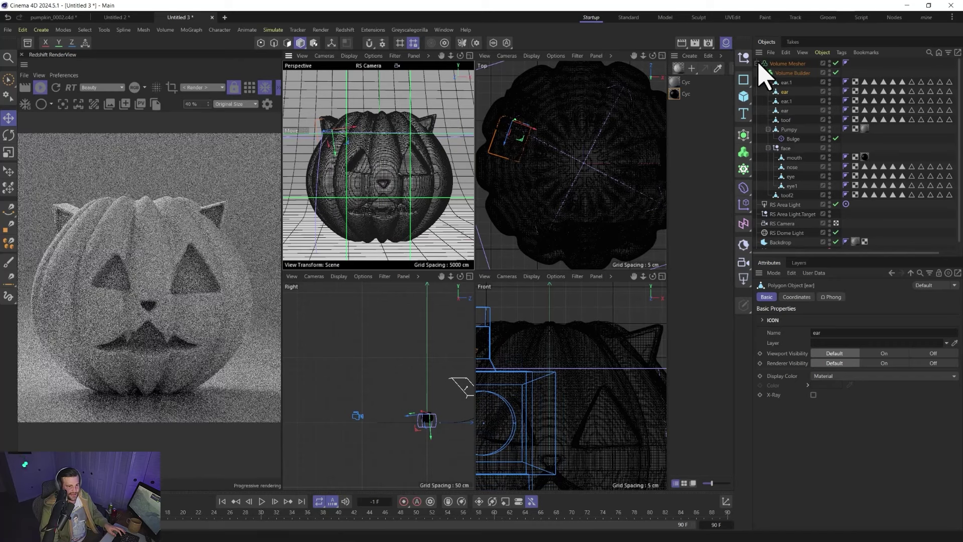
# - Collapse the Volume Mesher hierarchy and rename the Volume Mesher as PUMP
pyautogui.click(756, 63)
pyautogui.doubleClick(783, 64)
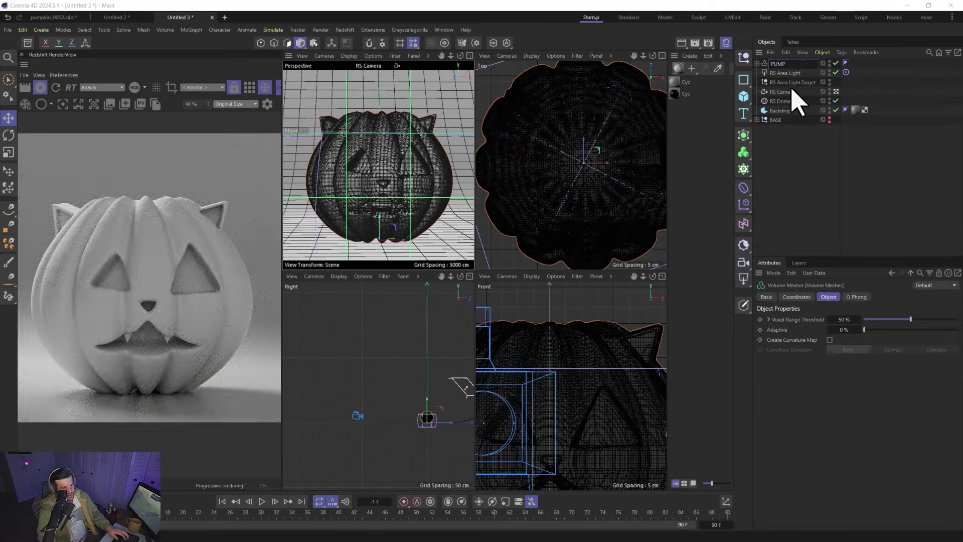
pyautogui.click(792, 144)
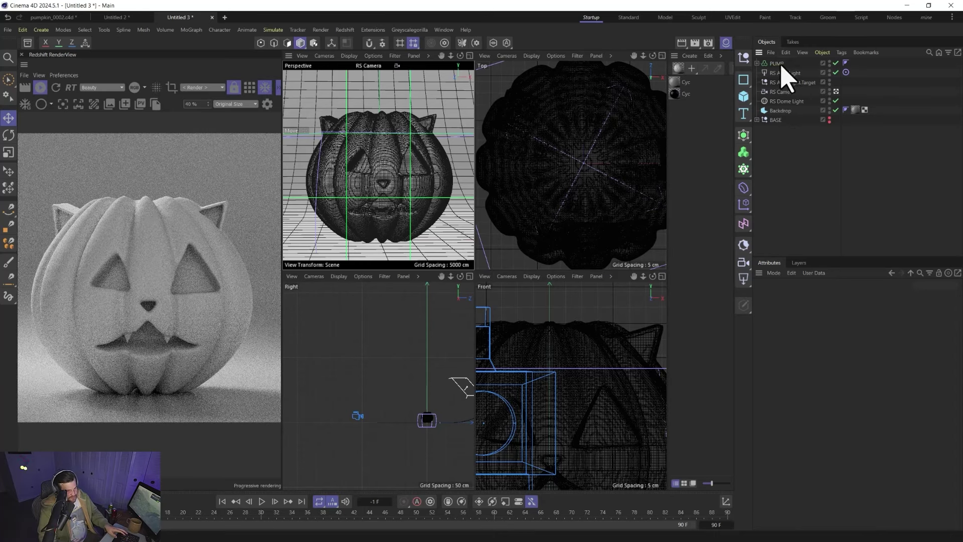
# - Duplicate PUMP and place the copy inside the hidden BASE null as a backup
pyautogui.click(781, 64)
pyautogui.hotkey('ctrl', 'c')
pyautogui.hotkey('ctrl', 'v')
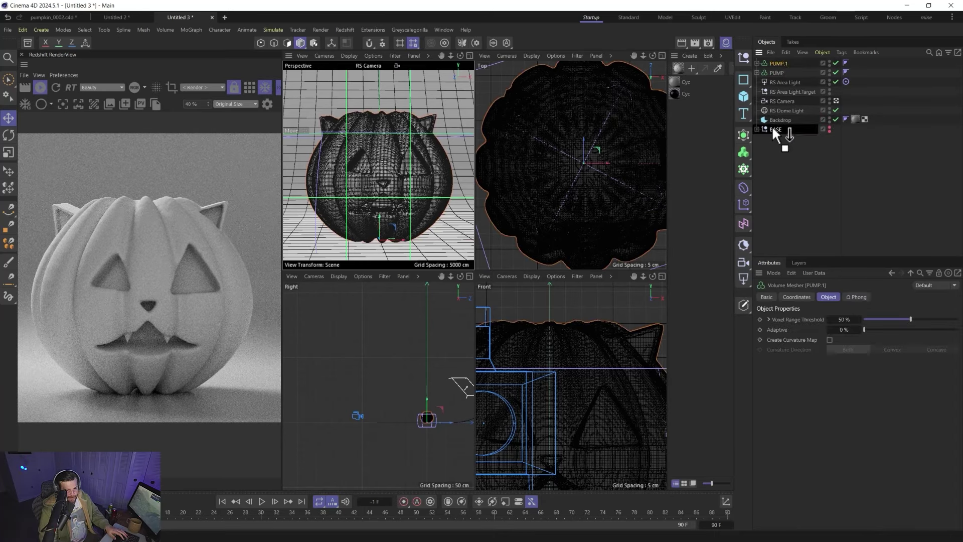
pyautogui.moveTo(772, 128); pyautogui.dragTo(773, 129)
pyautogui.click(904, 104)
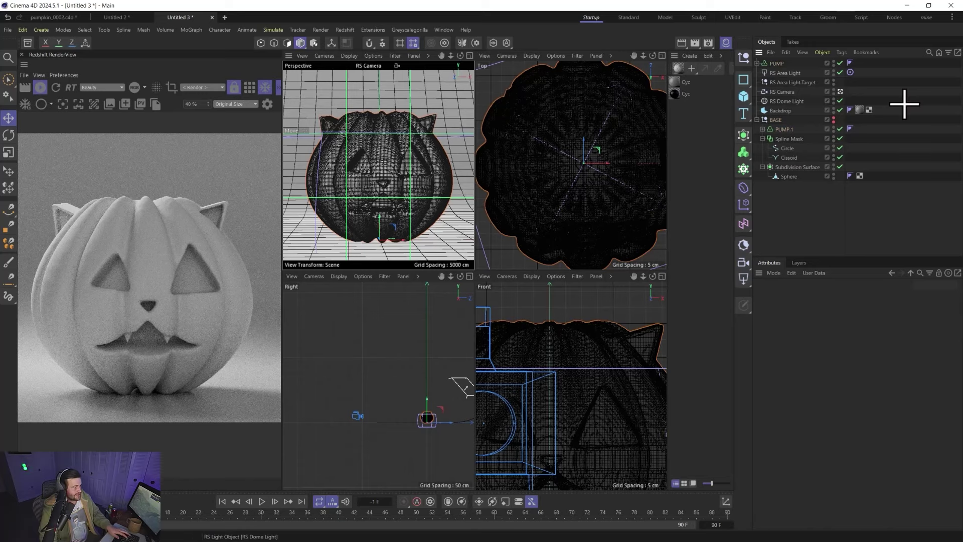
# - Try to save the scene as Pumpkin and decline overwriting the existing file
pyautogui.hotkey('ctrl', 's')
pyautogui.write('P')
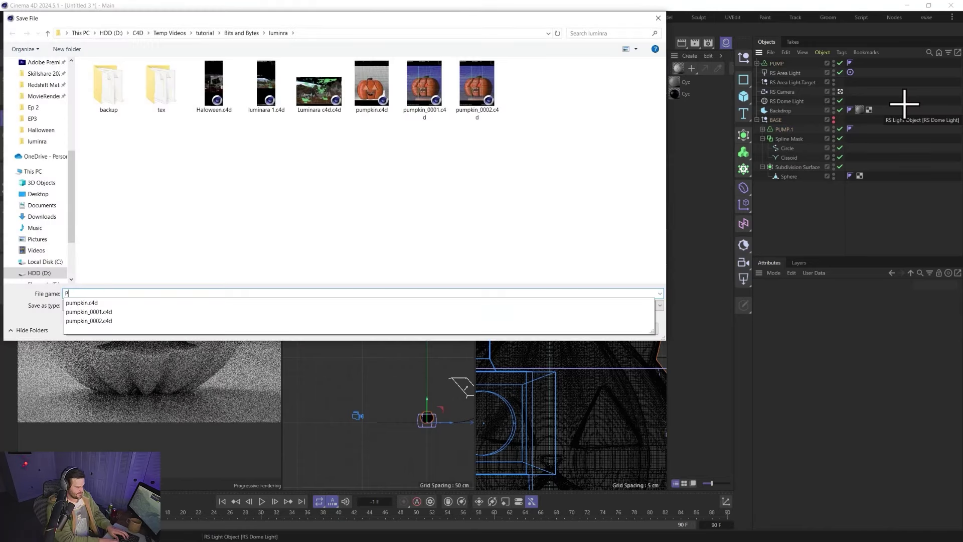
pyautogui.write('umpkin')
pyautogui.press('Return')
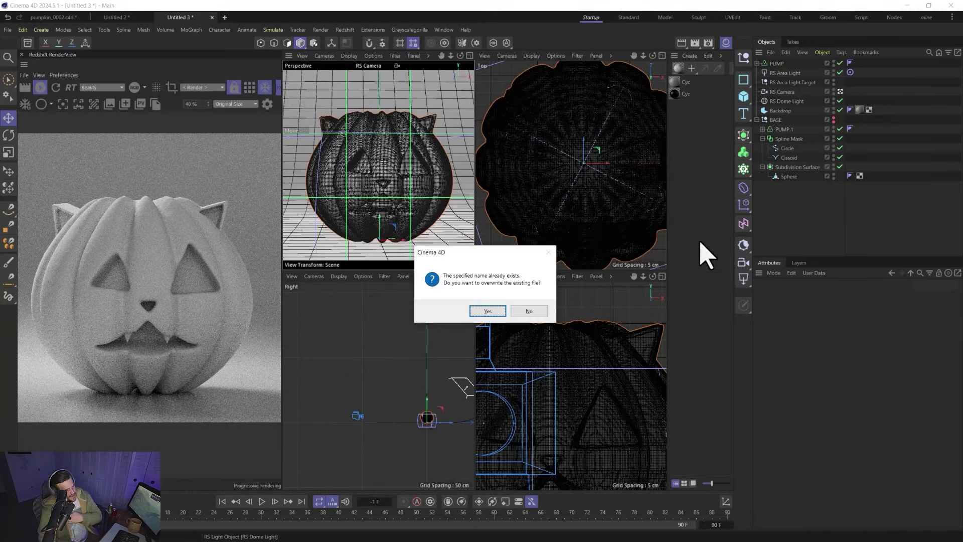
pyautogui.click(527, 313)
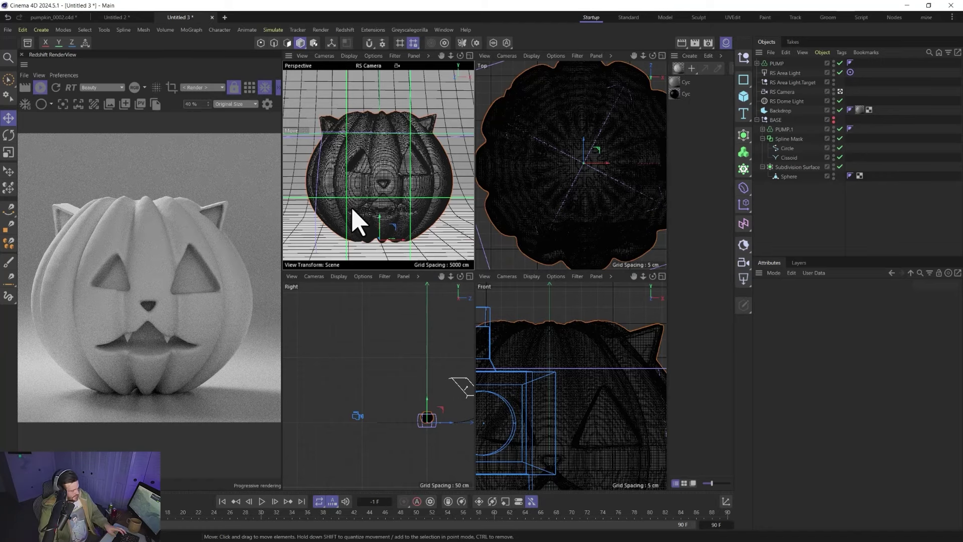
# - Save the scene as pumpkin2 in the luminra folder
pyautogui.hotkey('ctrl', 's')
pyautogui.write('pumpkin2')
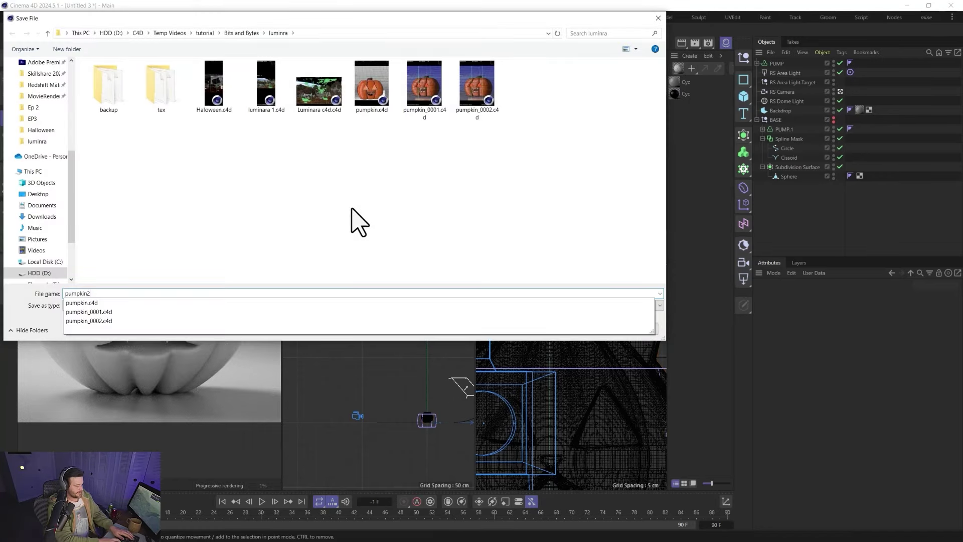
pyautogui.press('Return')
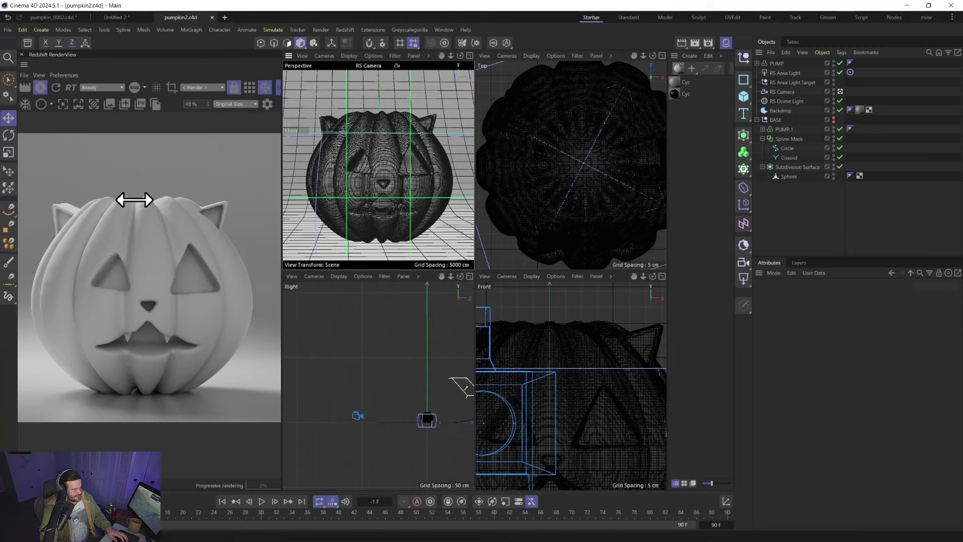
# - Add a Cylinder around the pumpkin and shorten its height until its top edge sits just below the nose
pyautogui.moveTo(744, 96); pyautogui.dragTo(827, 122)
pyautogui.press('e')
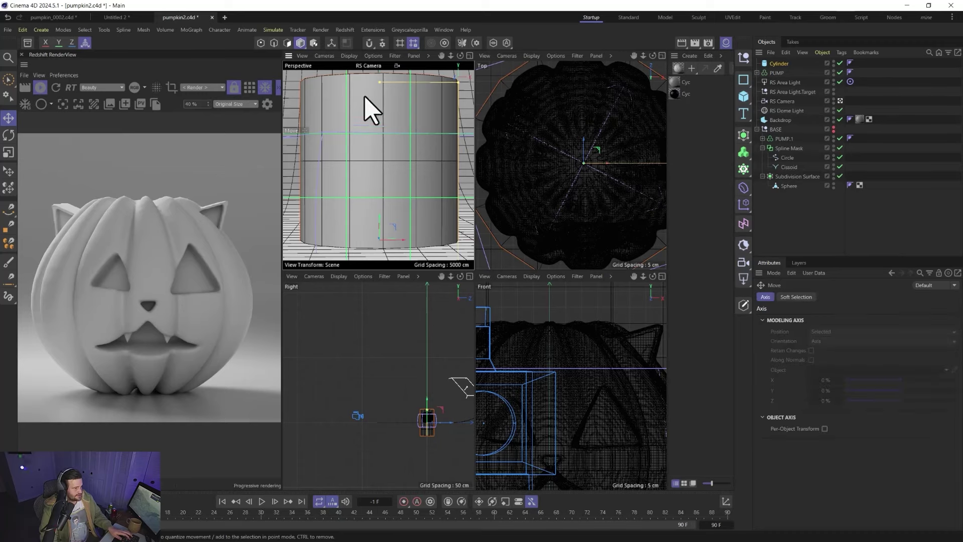
pyautogui.scroll(-5, 391, 183)
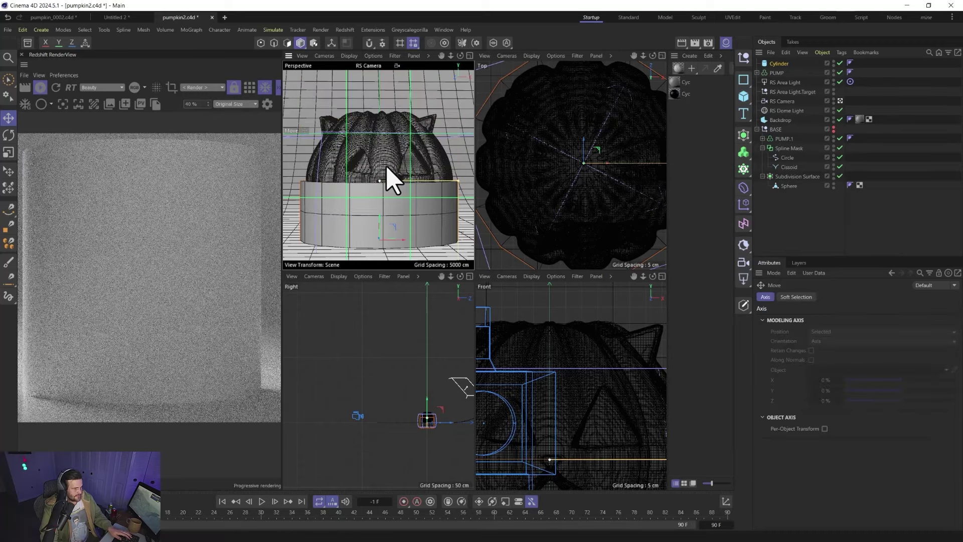
pyautogui.middleClick(393, 178)
pyautogui.moveTo(476, 307); pyautogui.dragTo(476, 325)
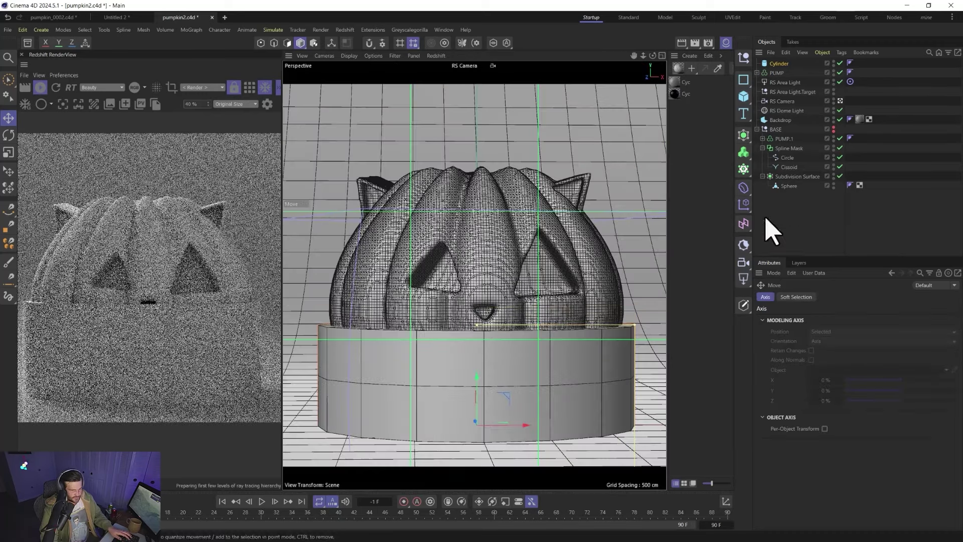
# - Resize the Cylinder to an 11 cm radius and 20 cm height, and place it on top of the pumpkin as a stem
pyautogui.click(778, 64)
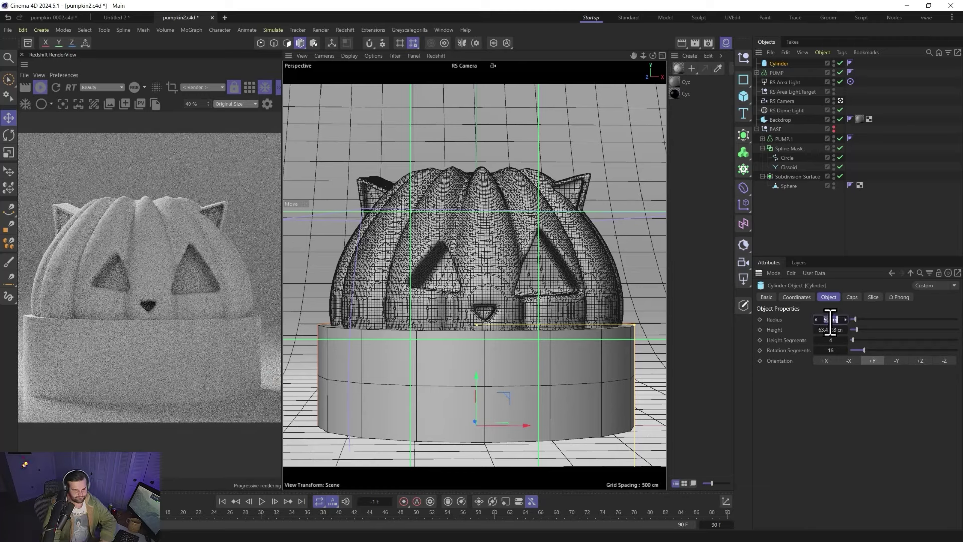
pyautogui.click(840, 320)
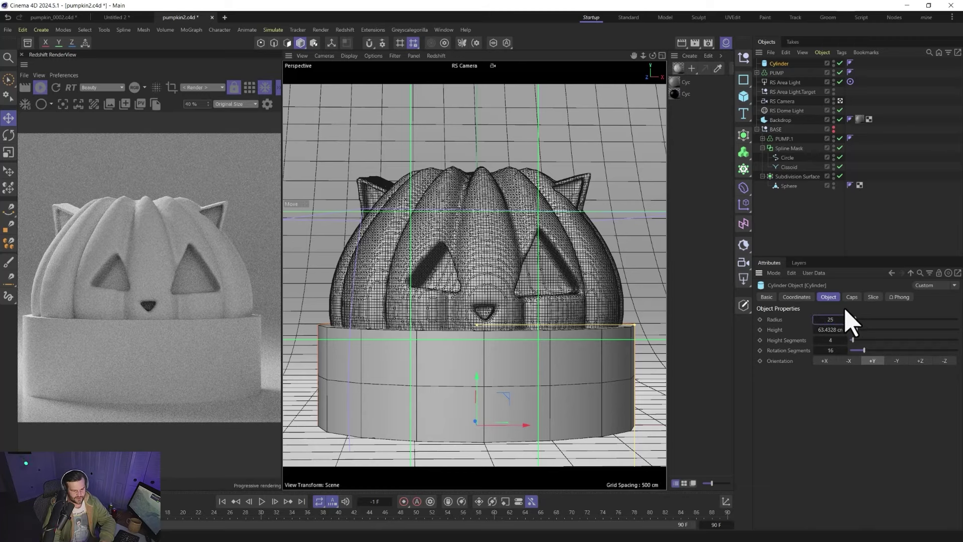
pyautogui.write('25')
pyautogui.press('Return')
pyautogui.write('20')
pyautogui.press('Return')
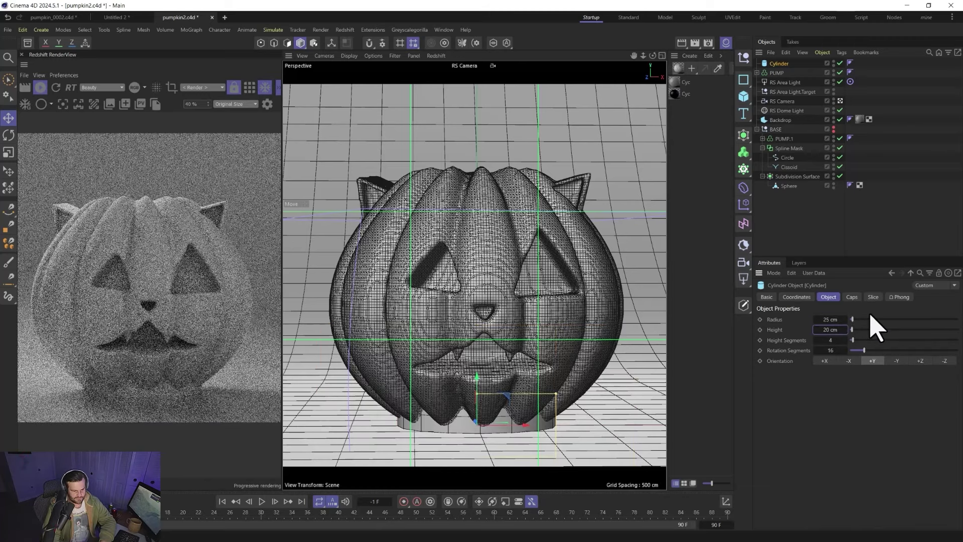
pyautogui.moveTo(477, 398); pyautogui.dragTo(475, 151)
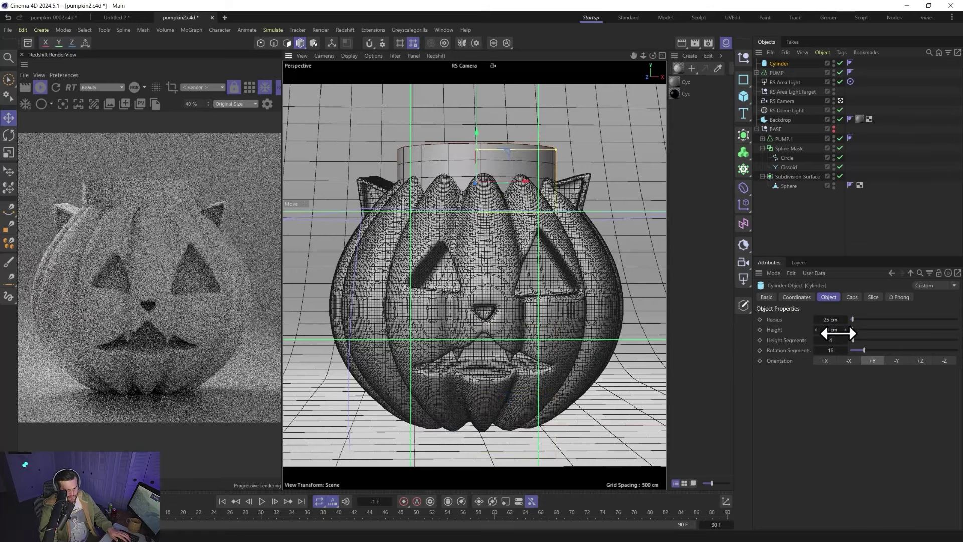
pyautogui.moveTo(837, 319); pyautogui.dragTo(822, 319)
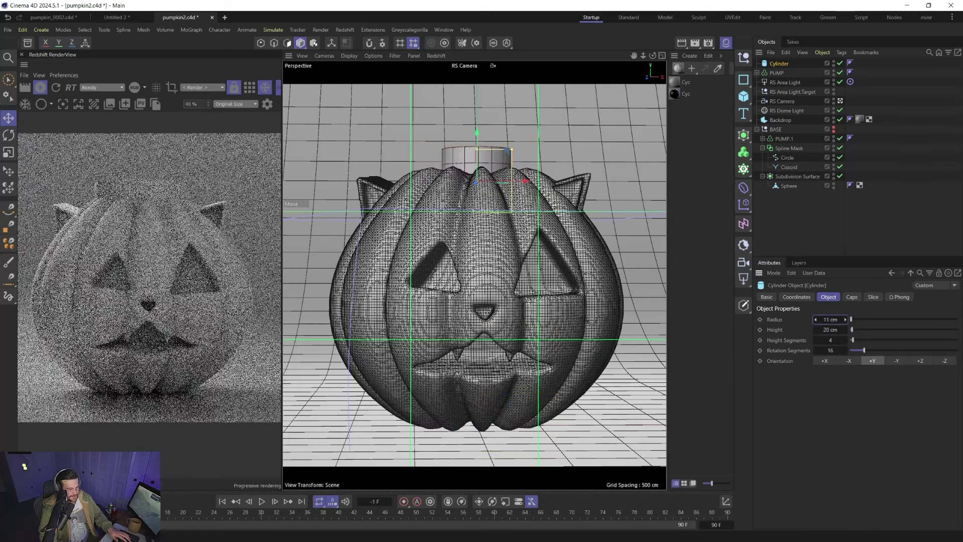
# - Enable the fillet on the Cylinder's caps and raise the cylinder slightly above the pumpkin
pyautogui.click(852, 296)
pyautogui.click(794, 342)
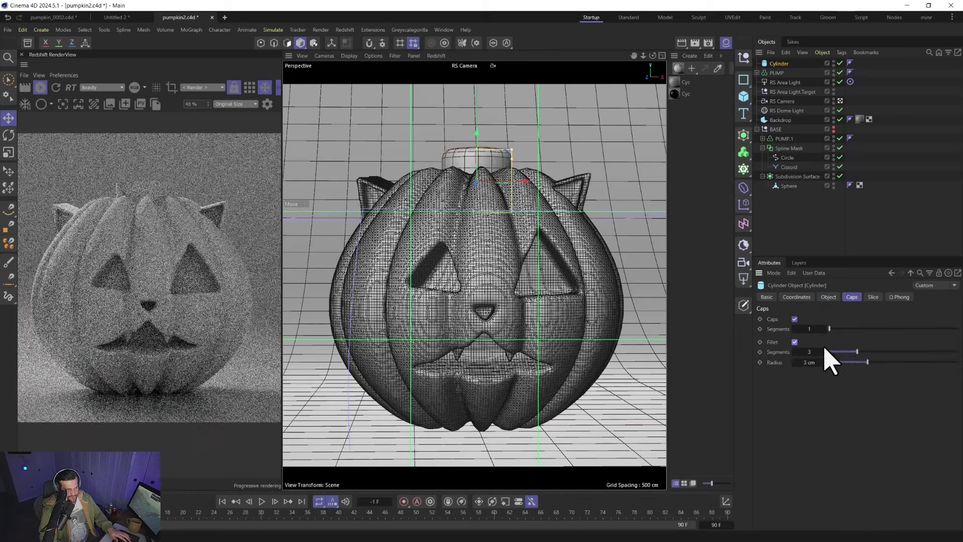
pyautogui.moveTo(469, 141); pyautogui.dragTo(477, 127)
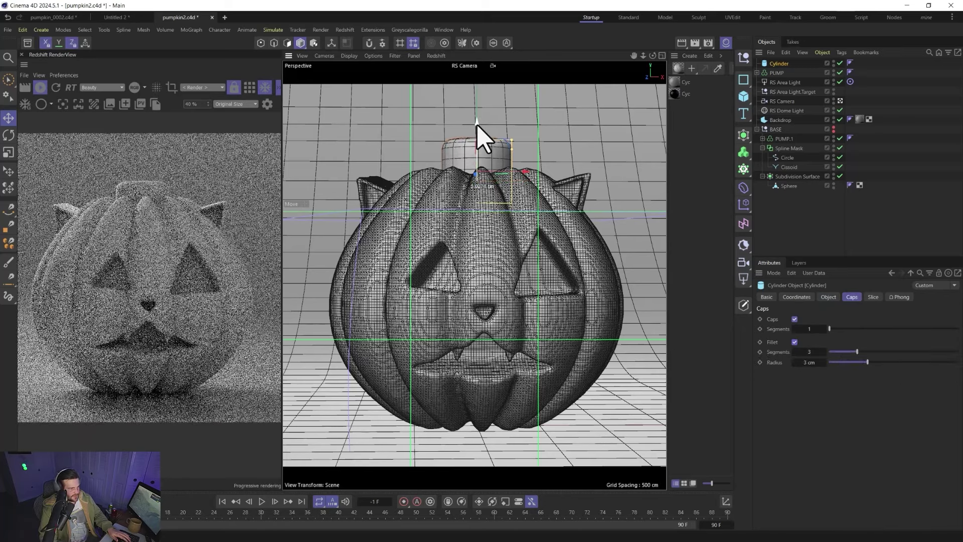
# - Scale the Cylinder down uniformly to a radius of about 8.9 cm and raise it a little more
pyautogui.press('t')
pyautogui.moveTo(600, 120); pyautogui.dragTo(543, 155)
pyautogui.press('e')
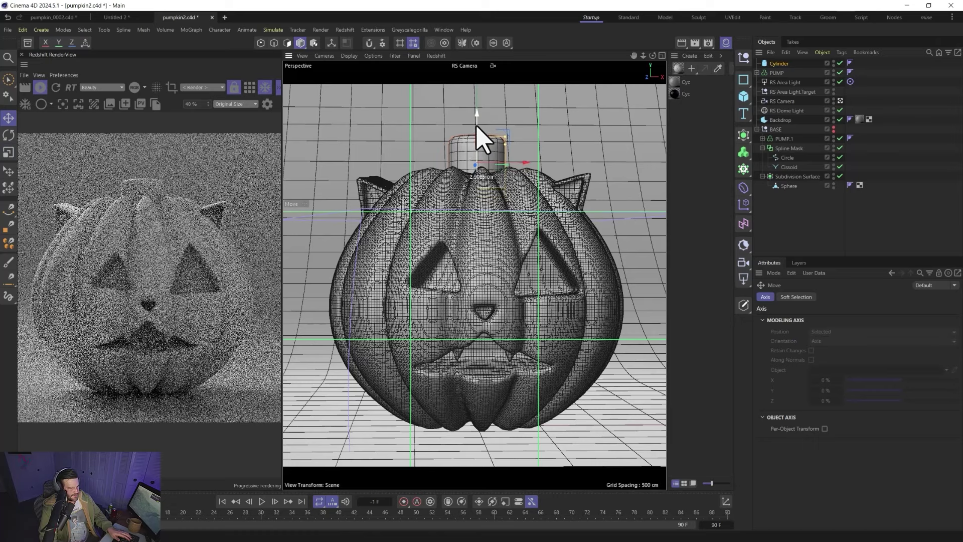
pyautogui.press('e')
# - Set the Cylinder to 12 height segments, 17 rotation segments and a height of 24 cm
pyautogui.click(778, 65)
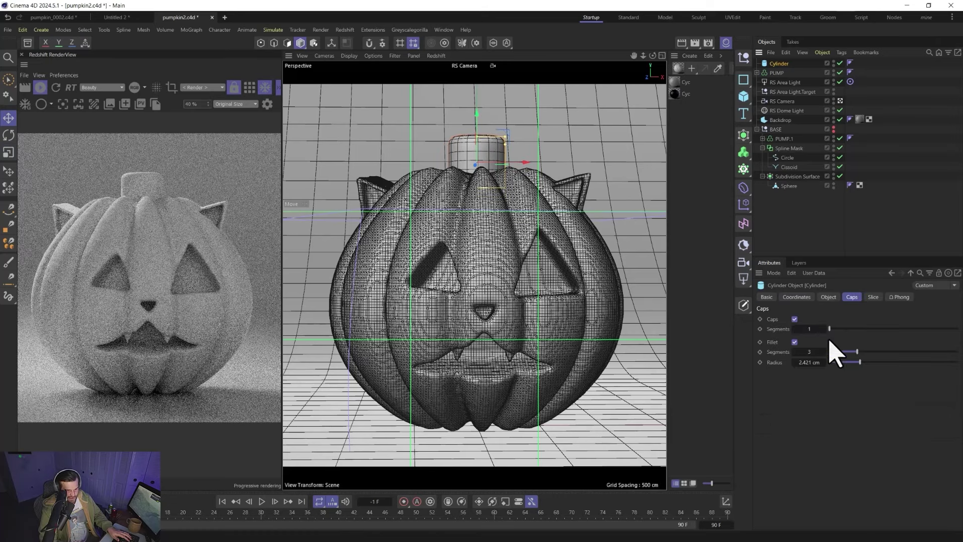
pyautogui.click(828, 297)
pyautogui.moveTo(864, 354); pyautogui.dragTo(853, 327)
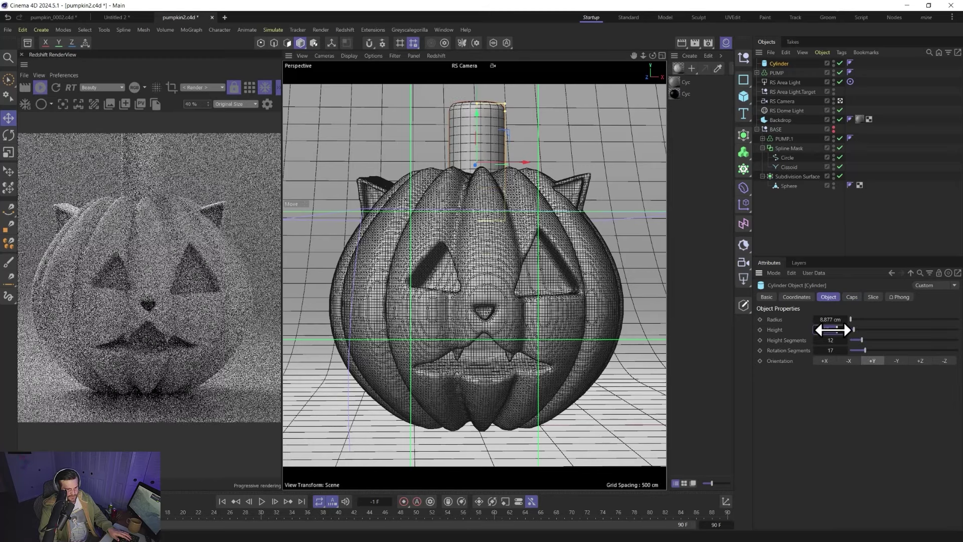
pyautogui.write('24')
pyautogui.press('Return')
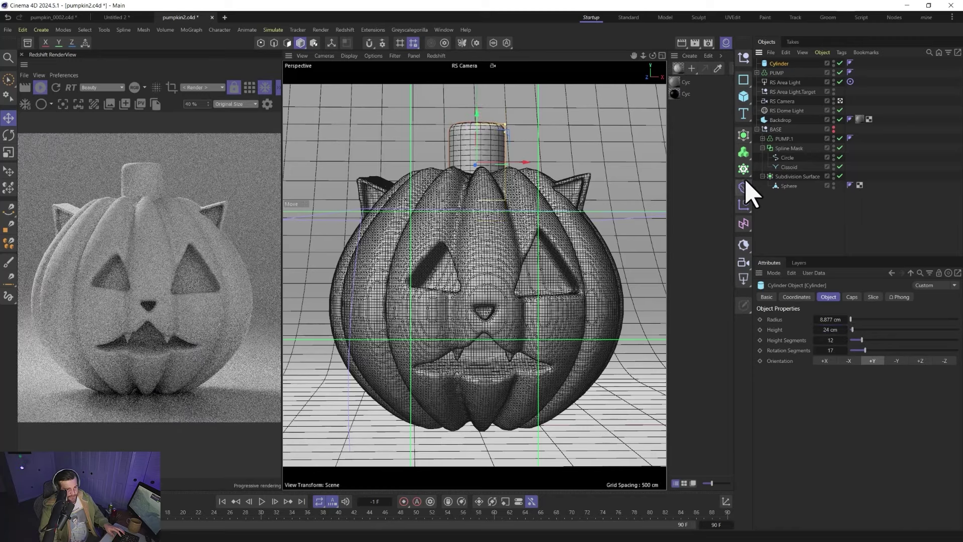
# - Add a Bend deformer under the Cylinder, fit it to the parent, and set Strength to 22° with Keep Length enabled
pyautogui.keyDown('shift'); pyautogui.click(744, 188); pyautogui.keyUp('shift')
pyautogui.moveTo(781, 73); pyautogui.dragTo(779, 62)
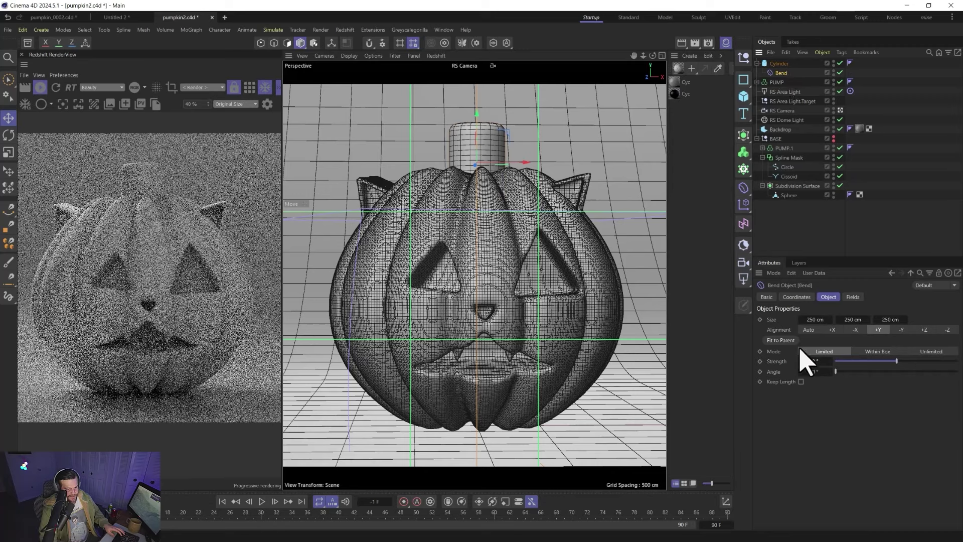
pyautogui.moveTo(907, 361); pyautogui.dragTo(901, 360)
pyautogui.click(801, 381)
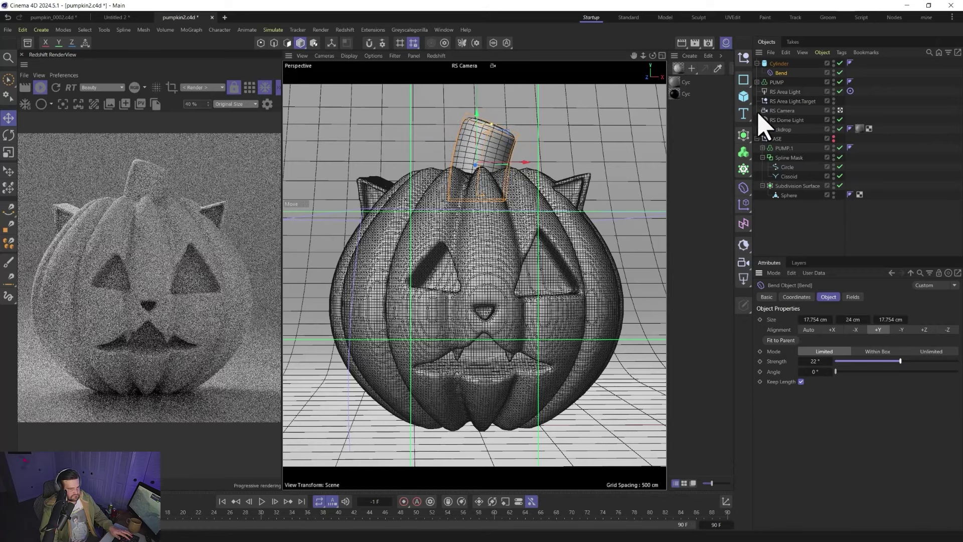
# - Rotate the bent stem slightly and lower it so its base sinks into the pumpkin's top
pyautogui.click(784, 64)
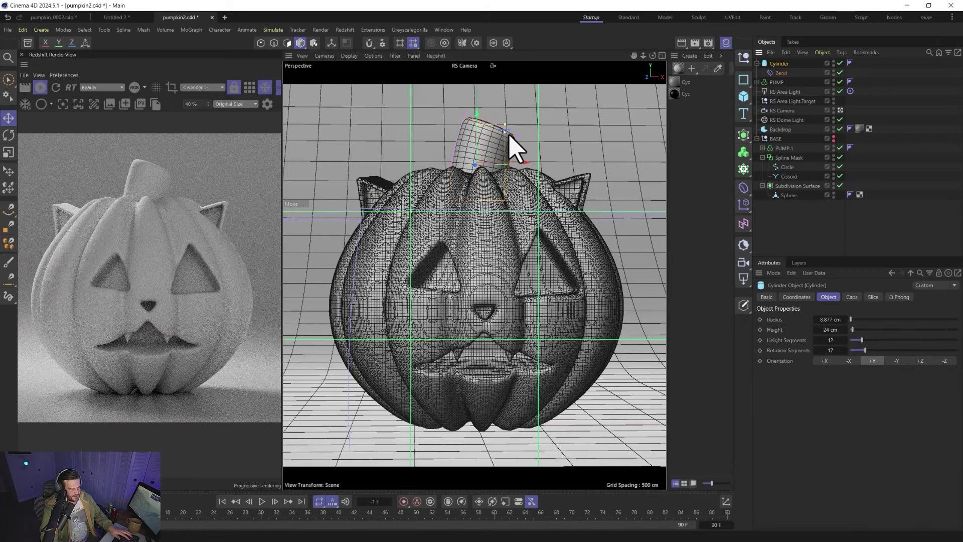
pyautogui.press('e')
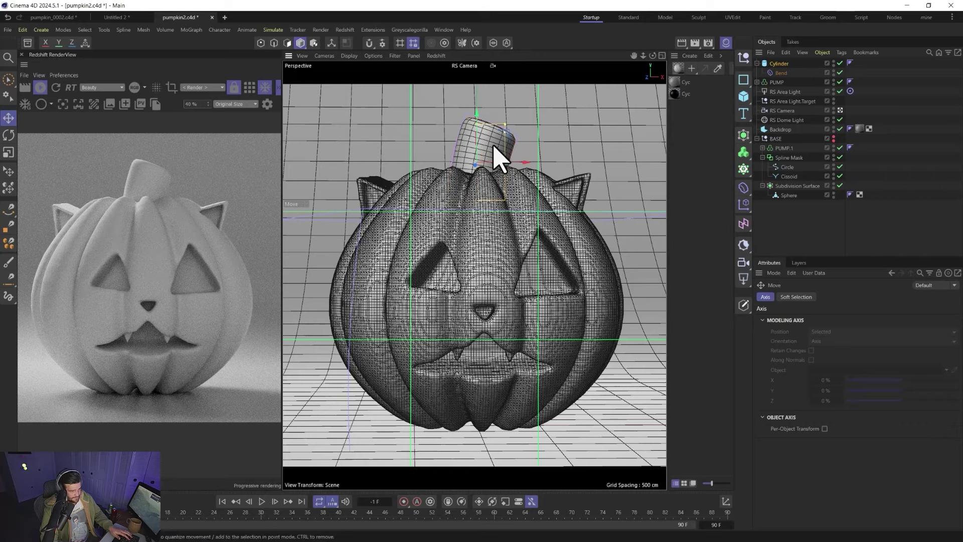
pyautogui.moveTo(498, 155)
pyautogui.mouseDown()
pyautogui.moveTo(492, 172)
pyautogui.moveTo(503, 161)
pyautogui.mouseUp()
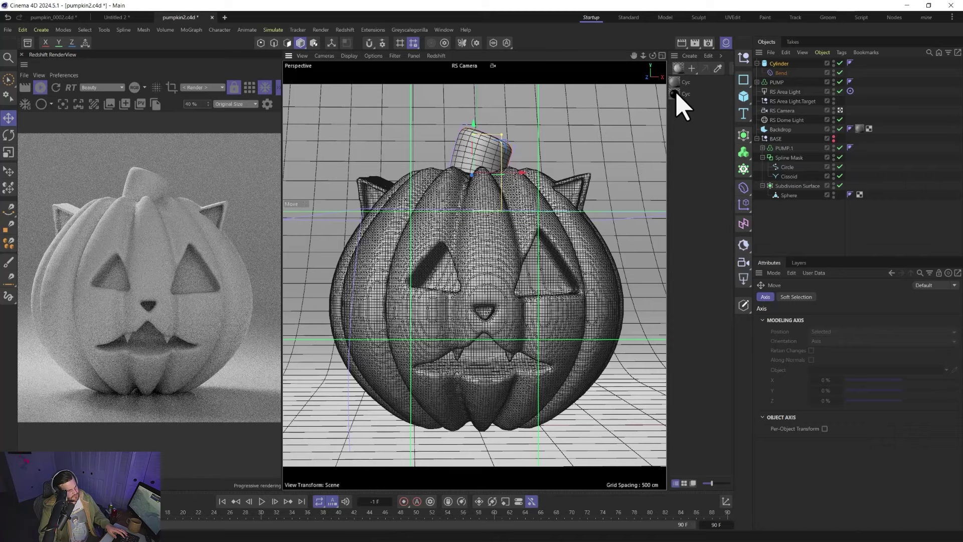
pyautogui.press('r')
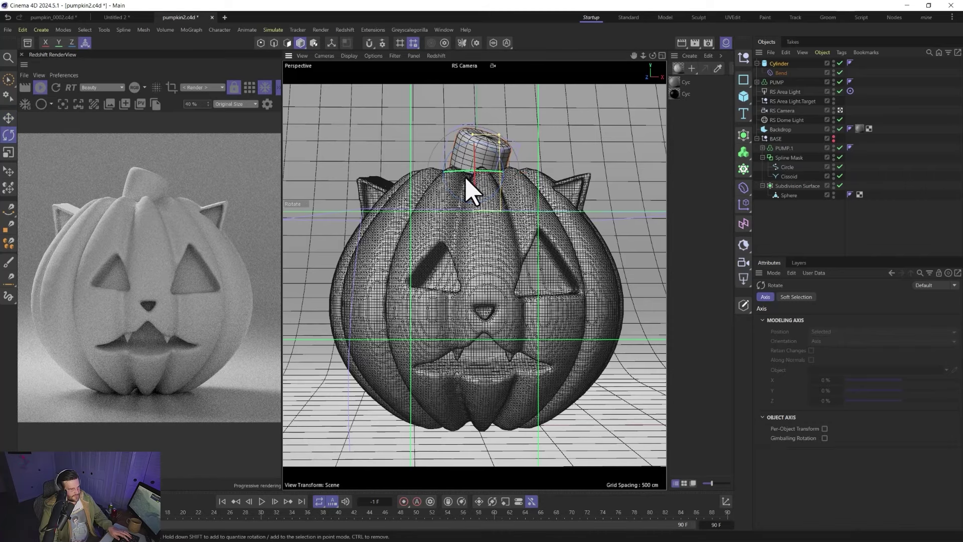
pyautogui.moveTo(471, 191)
pyautogui.mouseDown()
pyautogui.moveTo(507, 178)
pyautogui.moveTo(462, 183)
pyautogui.mouseUp()
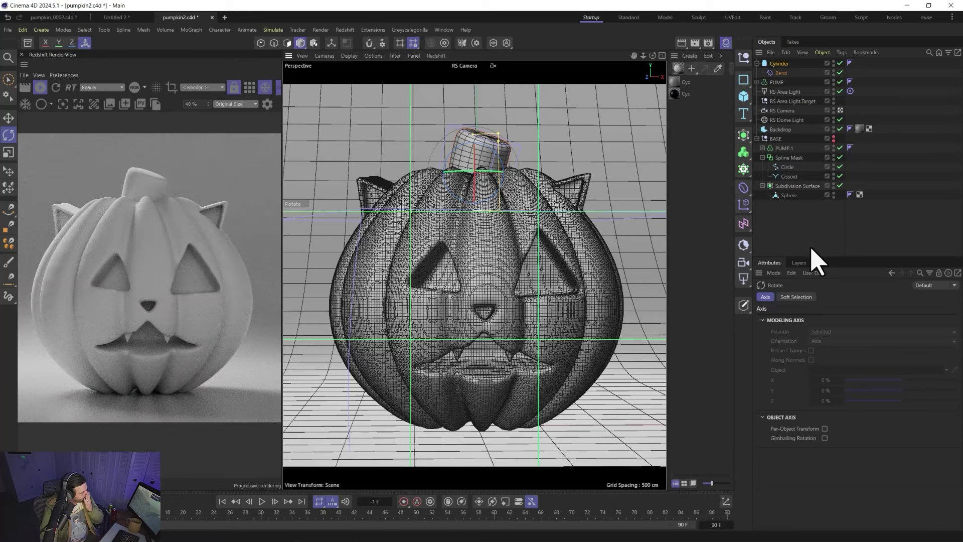
pyautogui.press('e')
pyautogui.moveTo(485, 152); pyautogui.dragTo(485, 168)
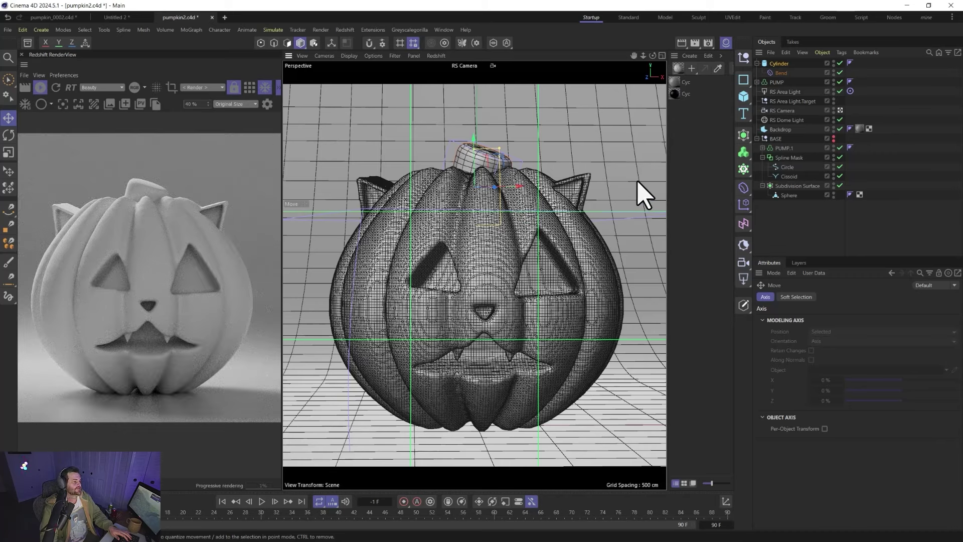
# - Make the PUMP Volume Mesher editable and place it under a Remesh generator
pyautogui.click(777, 82)
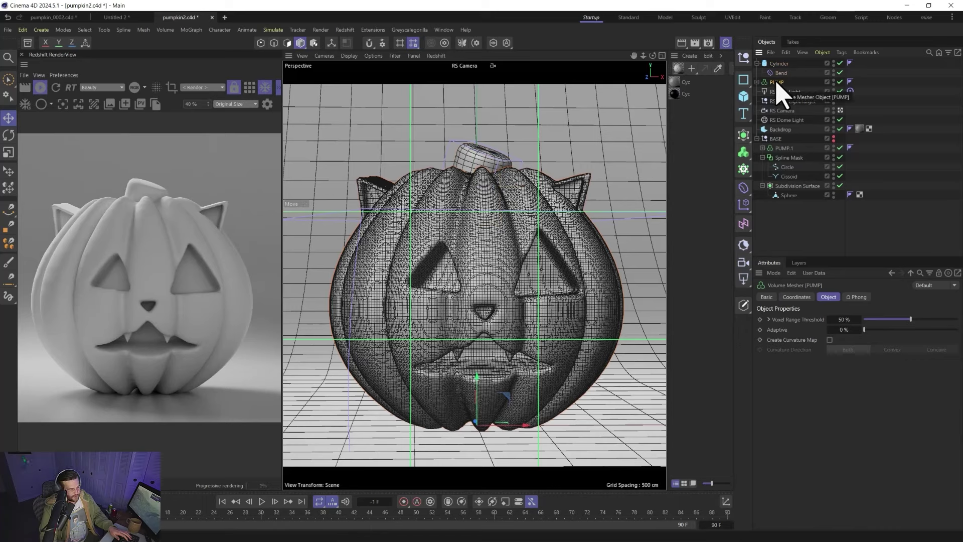
pyautogui.press('c')
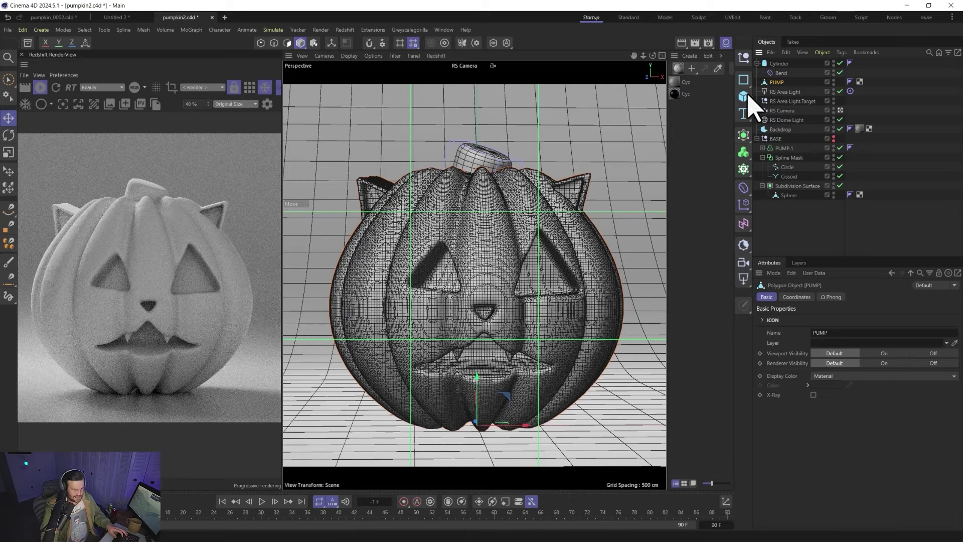
pyautogui.click(743, 137)
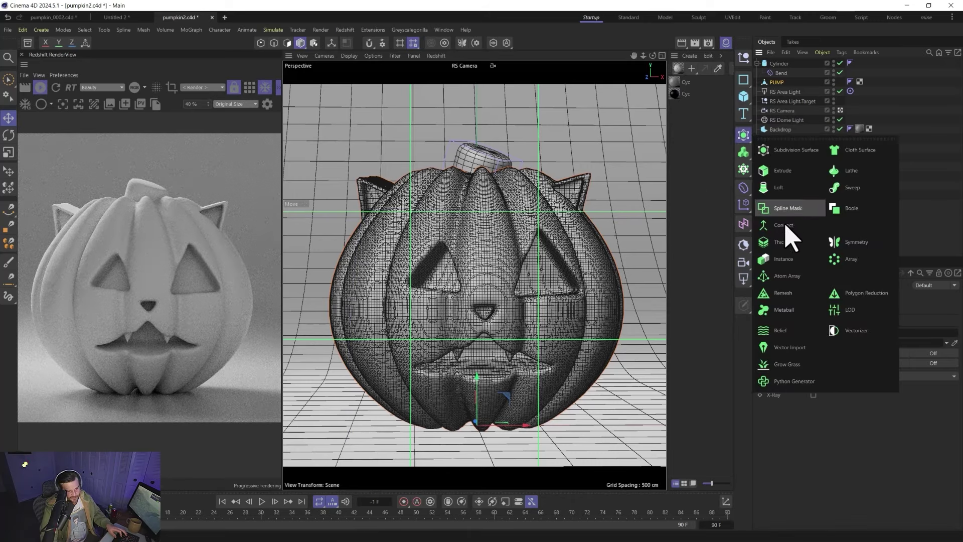
pyautogui.keyDown('alt'); pyautogui.click(780, 308); pyautogui.keyUp('alt')
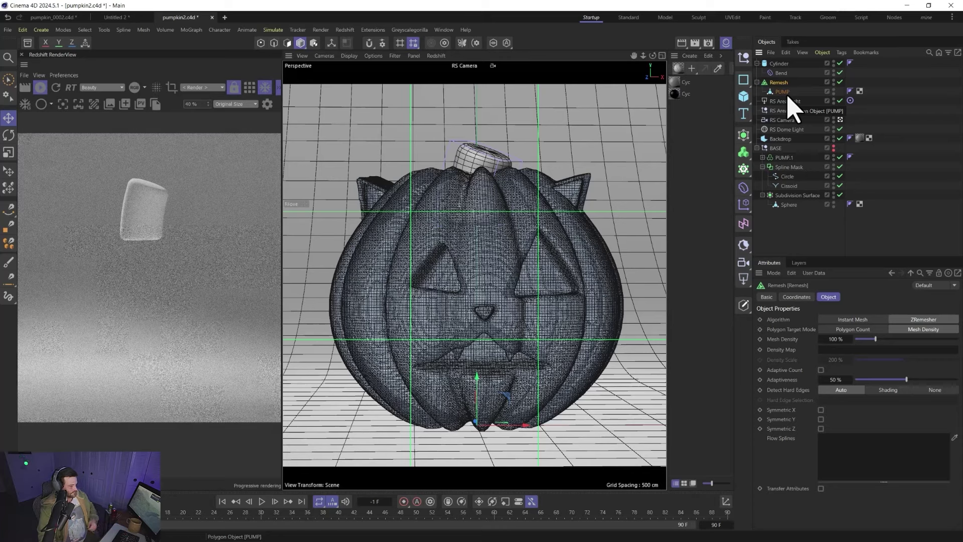
# - Convert the Remesh generator to an editable polygon object and rename it pumpkinws
pyautogui.press('r')
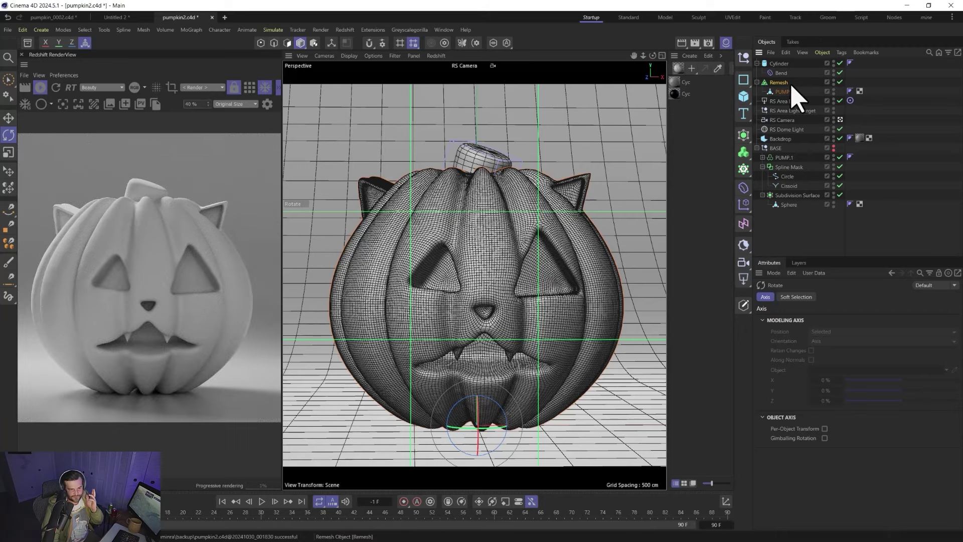
pyautogui.press('c')
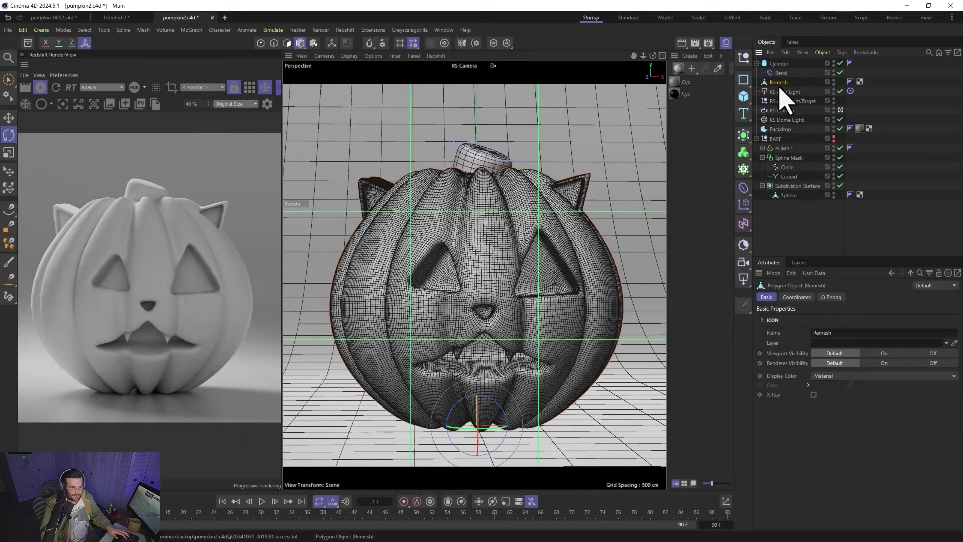
pyautogui.doubleClick(780, 83)
pyautogui.write('pumpk')
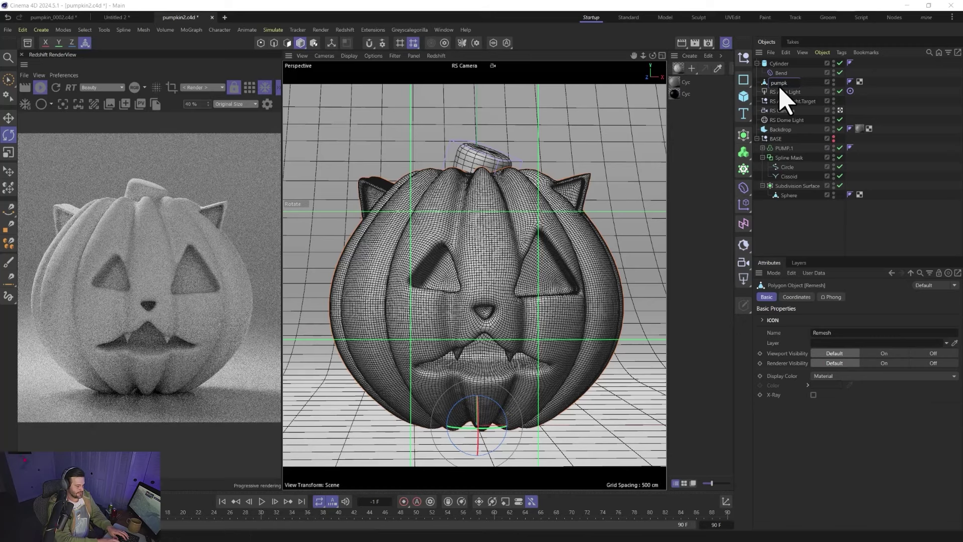
pyautogui.write('inws')
pyautogui.press('Return')
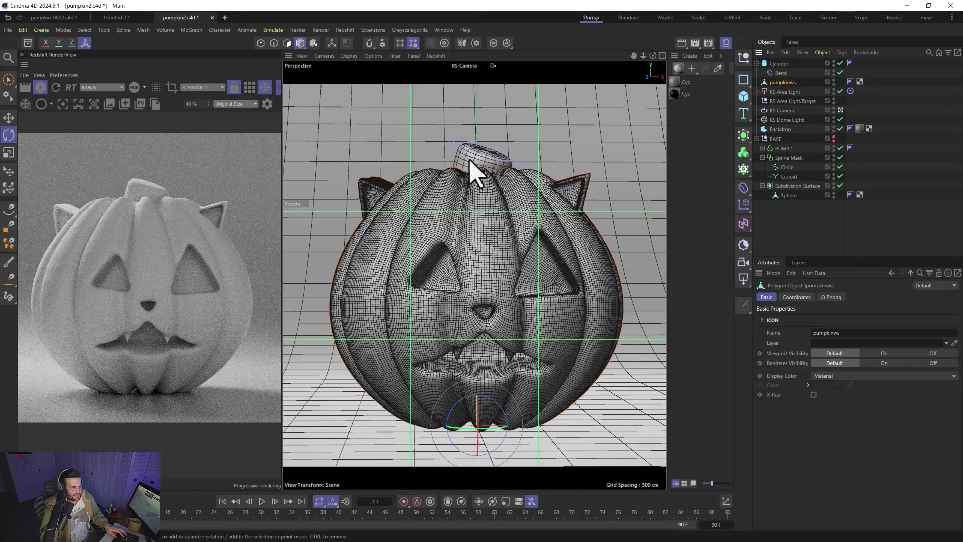
# - Create a new RS Standard material and open it in the Node Editor, moving the editor window higher
pyautogui.click(778, 64)
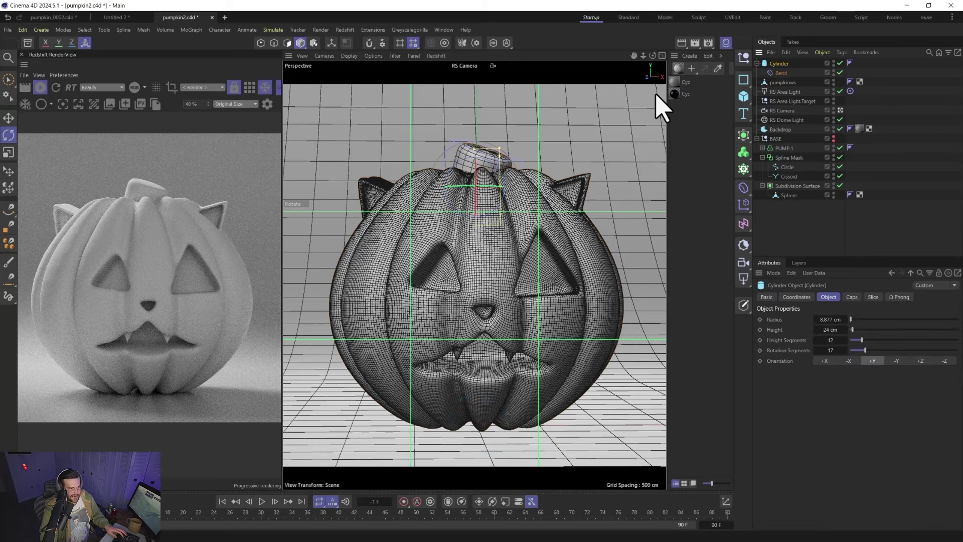
pyautogui.click(676, 72)
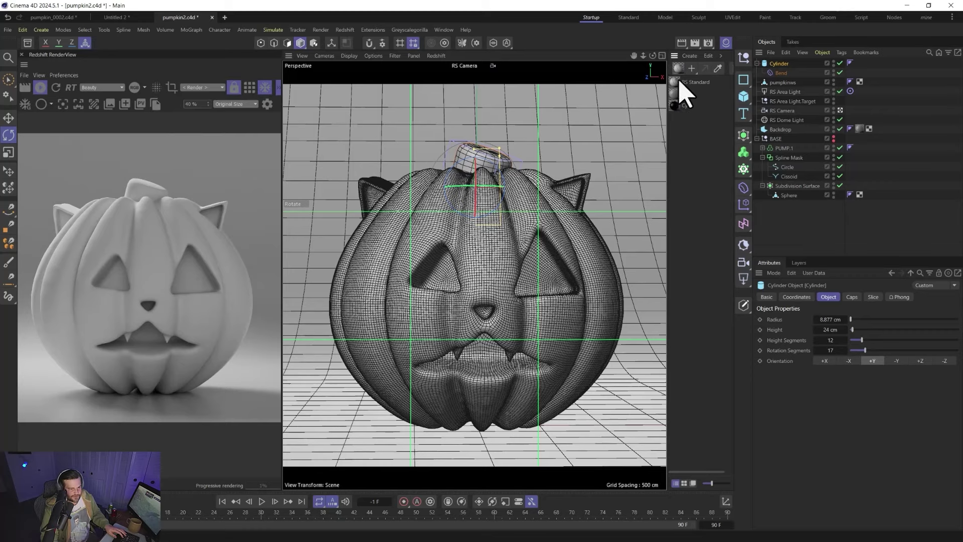
pyautogui.doubleClick(677, 82)
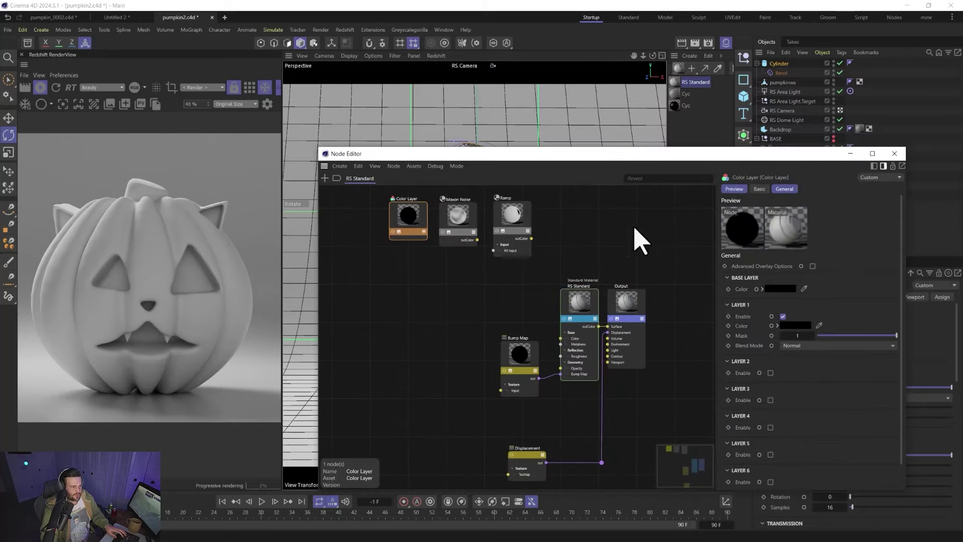
pyautogui.click(689, 55)
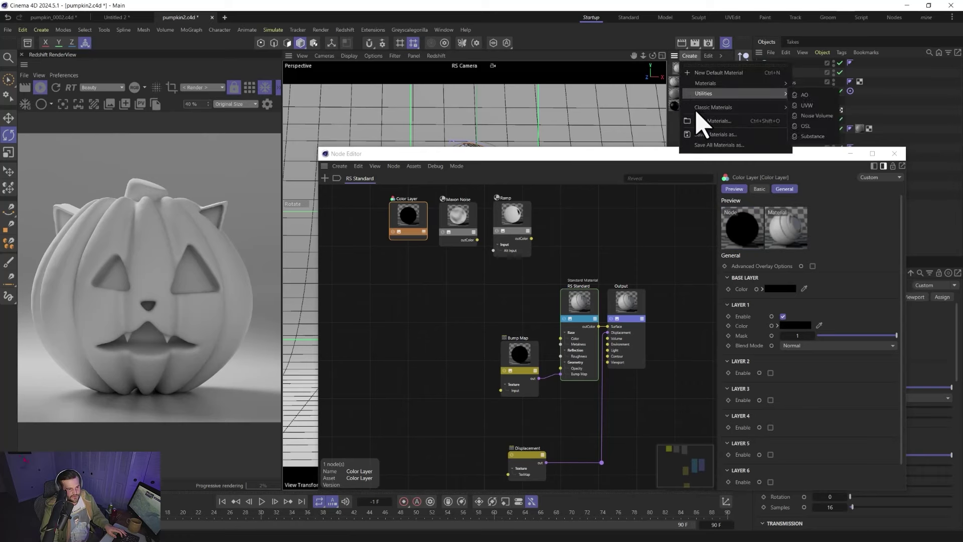
pyautogui.click(675, 138)
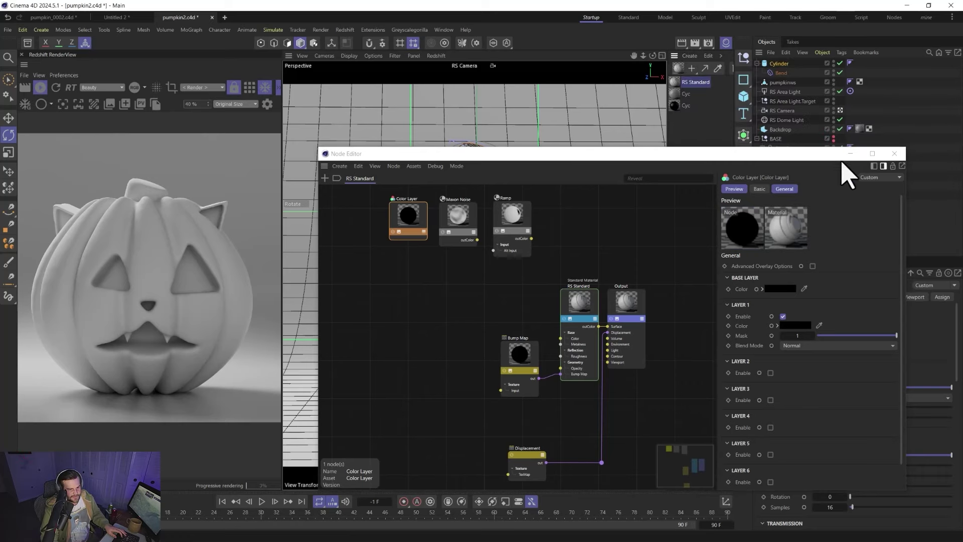
pyautogui.moveTo(804, 154); pyautogui.dragTo(808, 56)
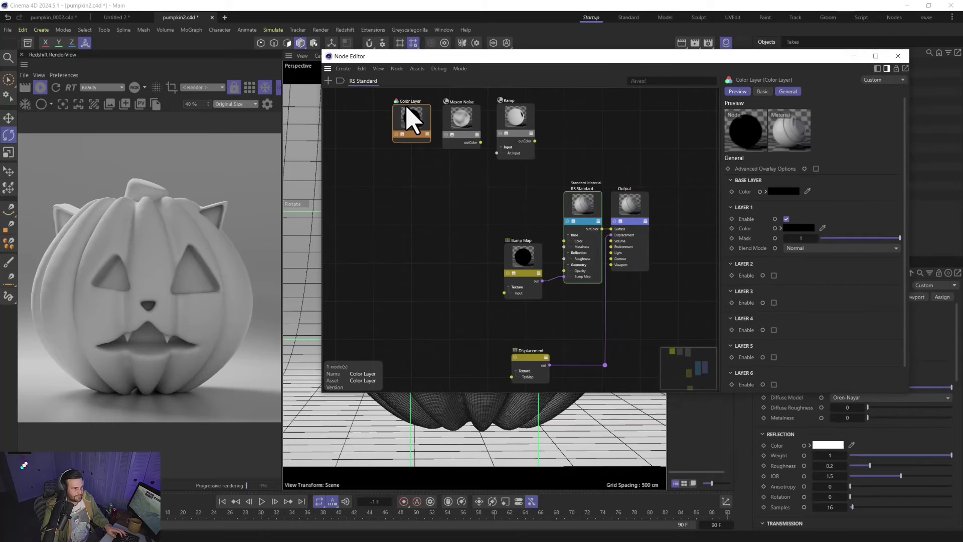
# - Set the RS Standard material's base color to a dark, fully saturated orange
pyautogui.click(579, 208)
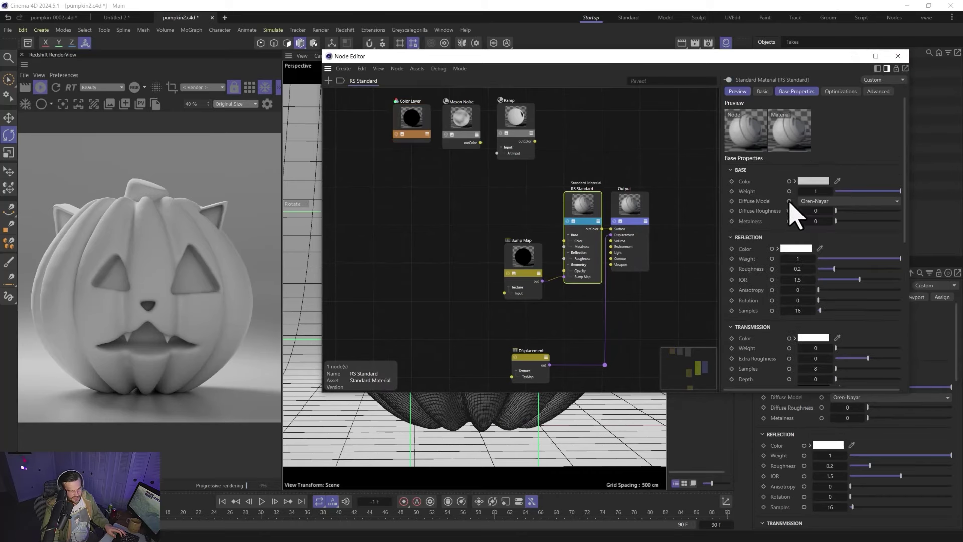
pyautogui.click(812, 181)
pyautogui.click(765, 250)
pyautogui.click(835, 254)
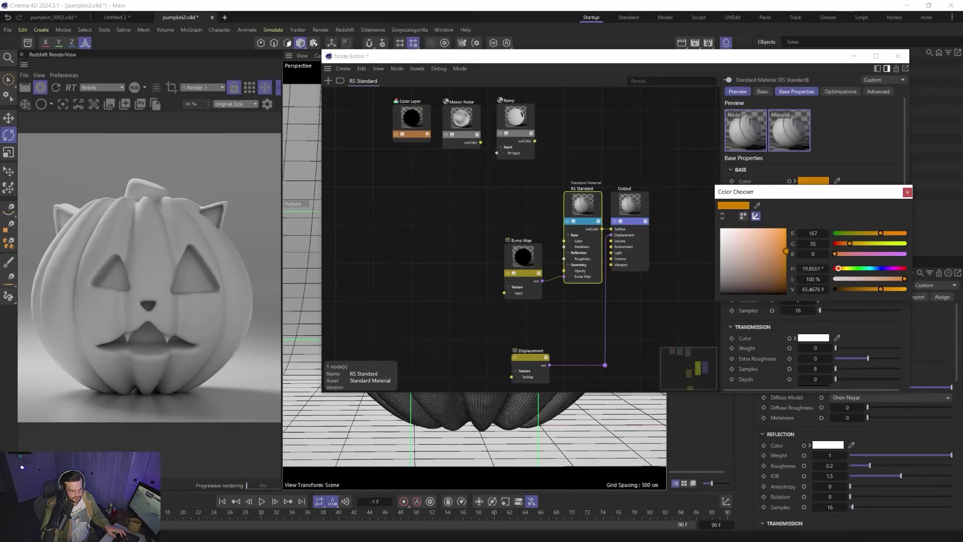
pyautogui.moveTo(785, 250); pyautogui.dragTo(785, 276)
pyautogui.click(907, 192)
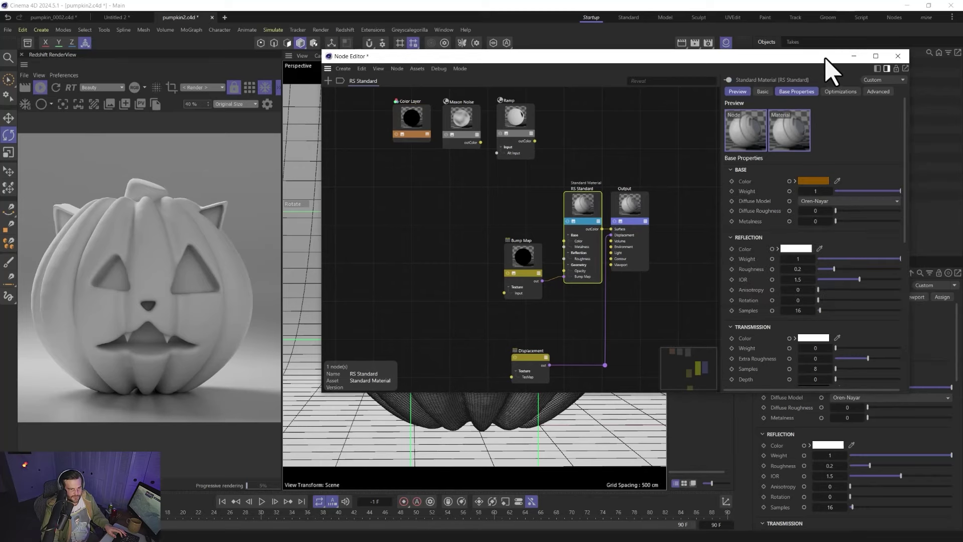
# - Apply the RS Standard material to the pumpkinws object, moving the Node Editor window out of the way and back
pyautogui.moveTo(825, 57); pyautogui.dragTo(778, 164)
pyautogui.moveTo(683, 92); pyautogui.dragTo(783, 82)
pyautogui.moveTo(706, 162); pyautogui.dragTo(724, 91)
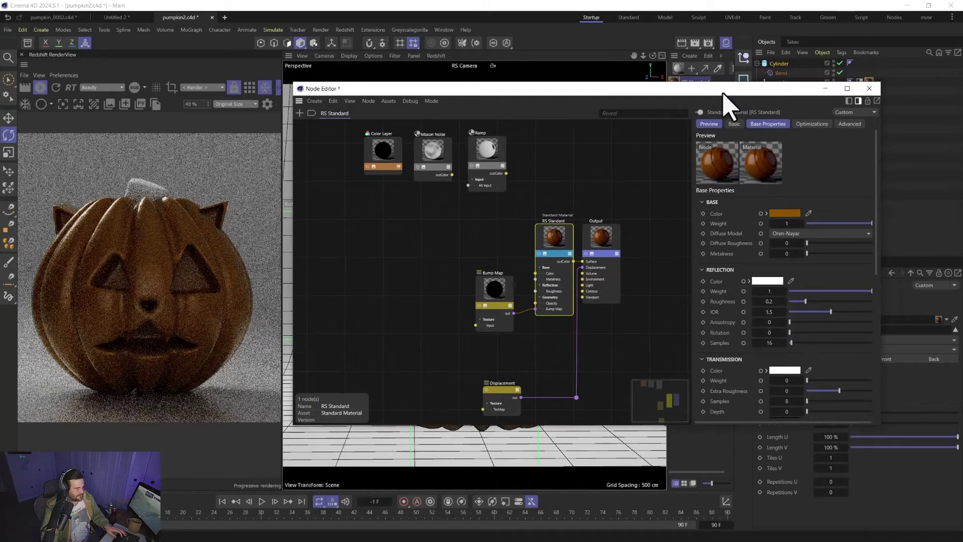
# - Brighten the material's base color to an orange of RGB 247, 82, 0
pyautogui.click(775, 215)
pyautogui.moveTo(824, 266)
pyautogui.mouseDown()
pyautogui.moveTo(868, 265)
pyautogui.moveTo(819, 276)
pyautogui.moveTo(829, 279)
pyautogui.mouseUp()
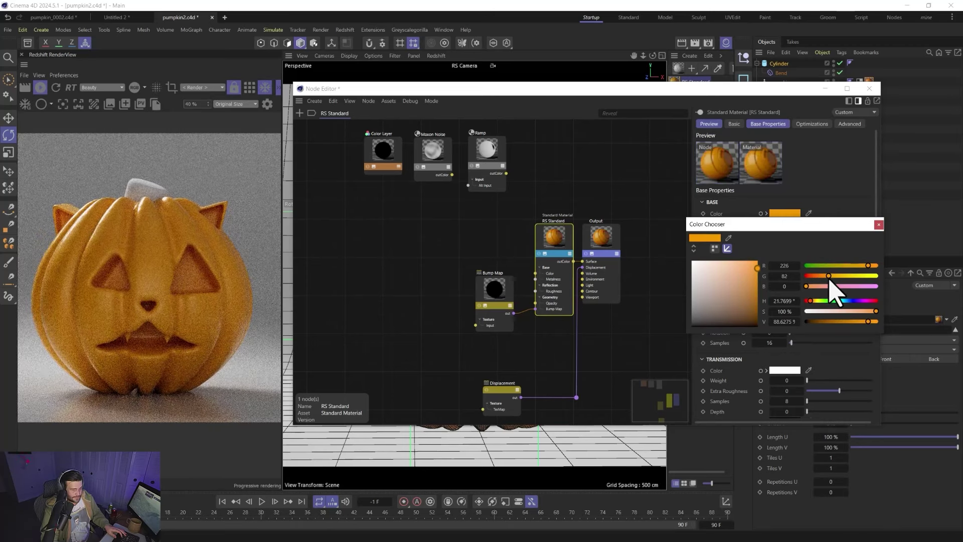
pyautogui.moveTo(868, 266); pyautogui.dragTo(875, 265)
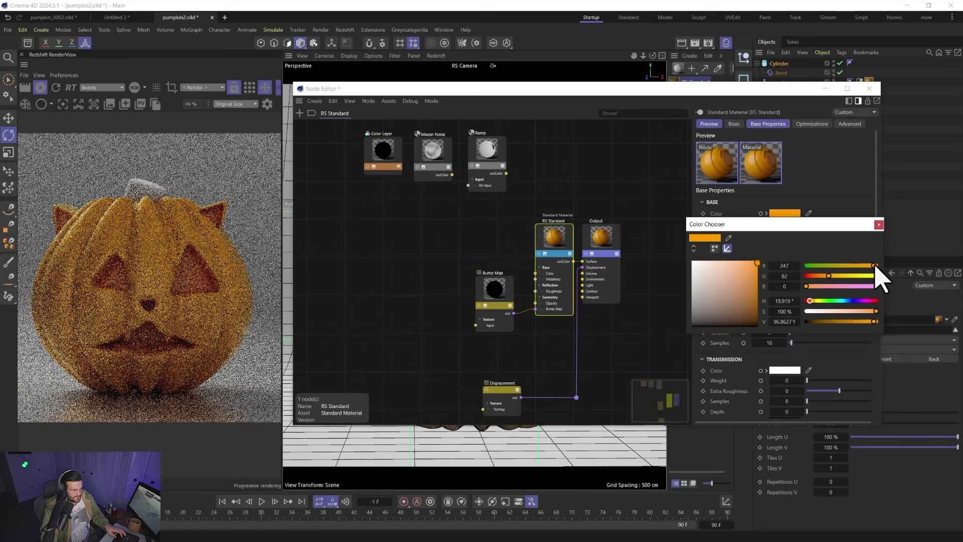
pyautogui.click(878, 224)
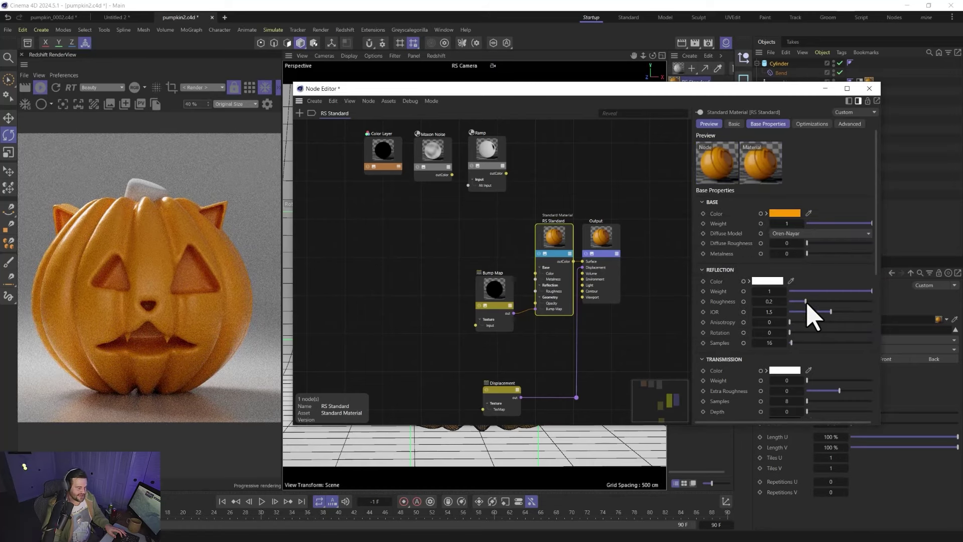
# - Tune the material's reflection to a roughness of 0.232 and an IOR of 1.197
pyautogui.moveTo(805, 301); pyautogui.dragTo(940, 320)
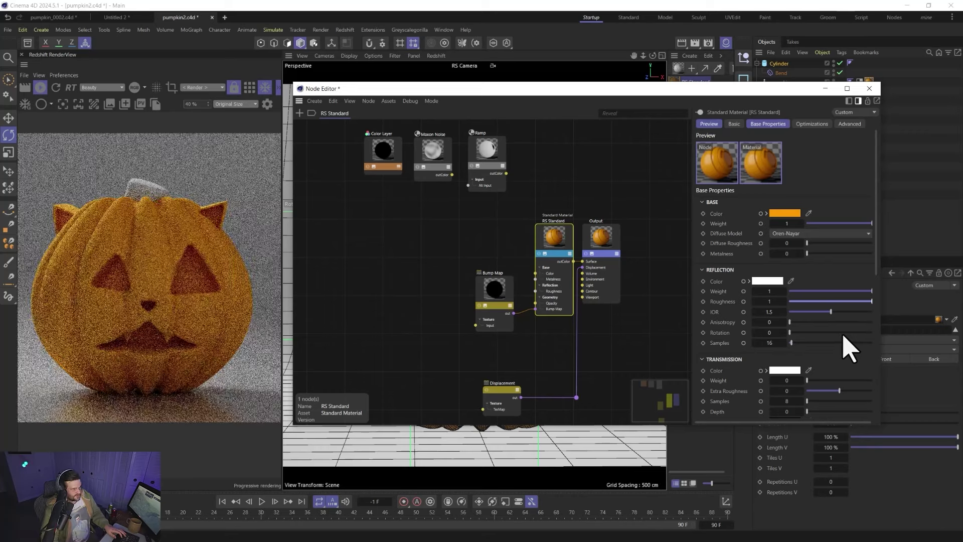
pyautogui.click(797, 301)
pyautogui.moveTo(830, 314)
pyautogui.mouseDown()
pyautogui.moveTo(860, 319)
pyautogui.moveTo(821, 313)
pyautogui.mouseUp()
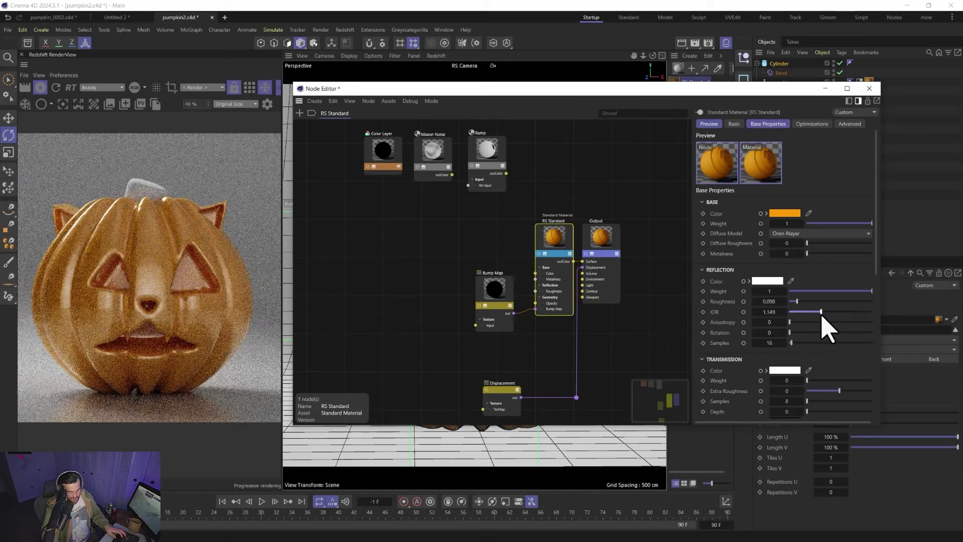
pyautogui.click(813, 301)
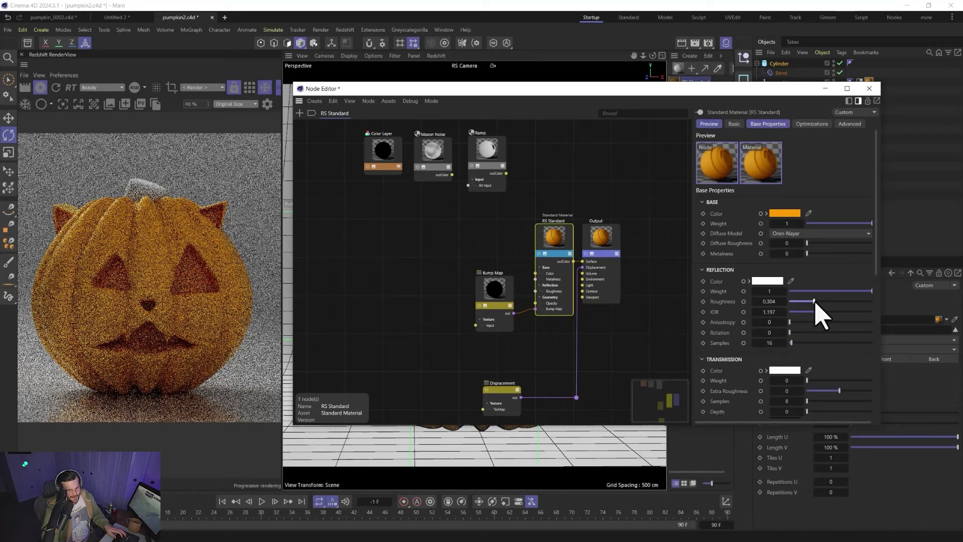
pyautogui.moveTo(814, 302); pyautogui.dragTo(801, 302)
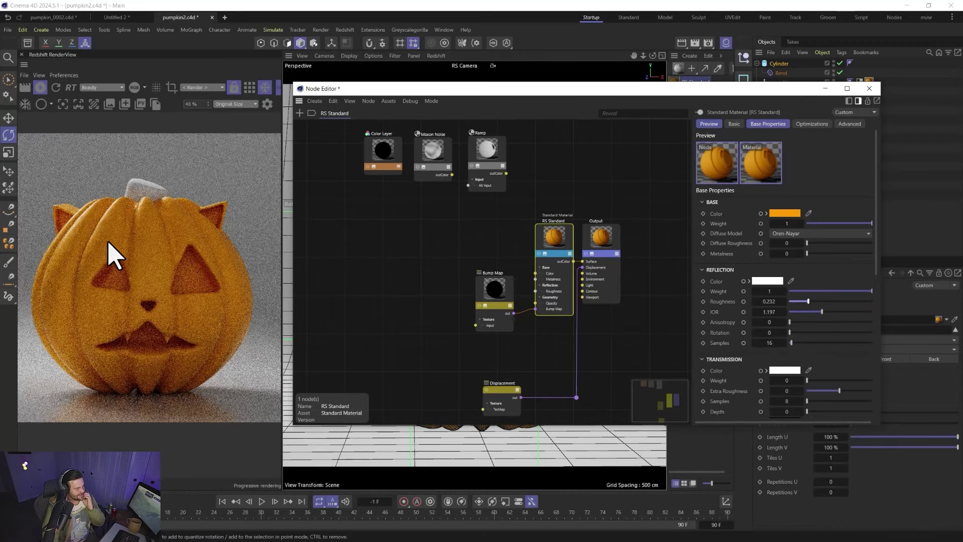
# - Give the material a coat with weight 0.699, roughness 0.104 and IOR 1.626
pyautogui.scroll(-5, 756, 354)
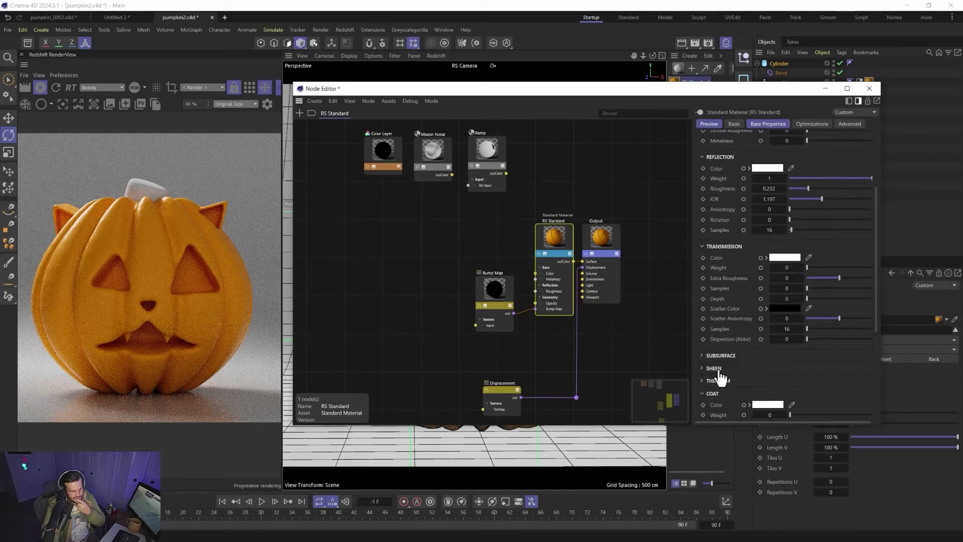
pyautogui.moveTo(834, 359); pyautogui.dragTo(834, 379)
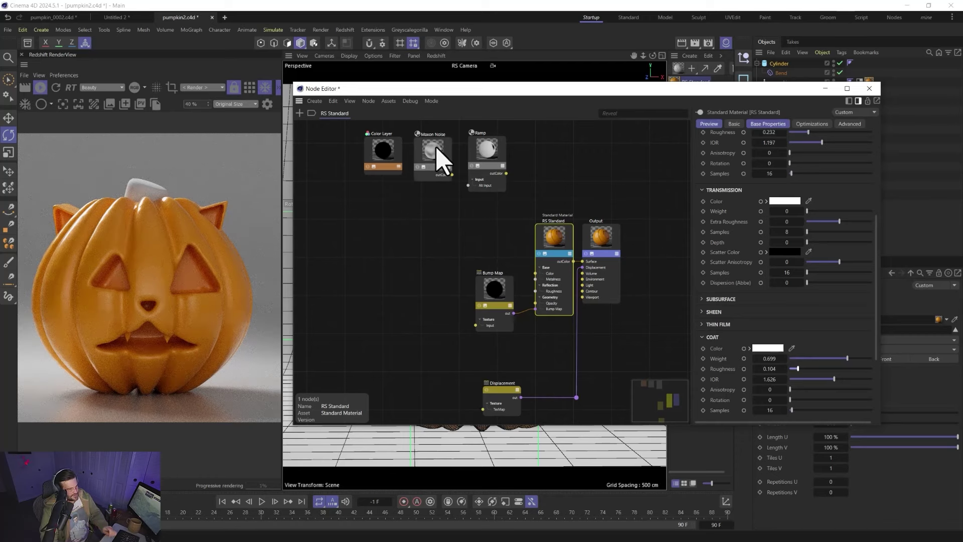
# - Search the Asset Browser's media for "imper" and add Dirt 03 - Tileable.jpg to the node graph as a texture
pyautogui.click(435, 168)
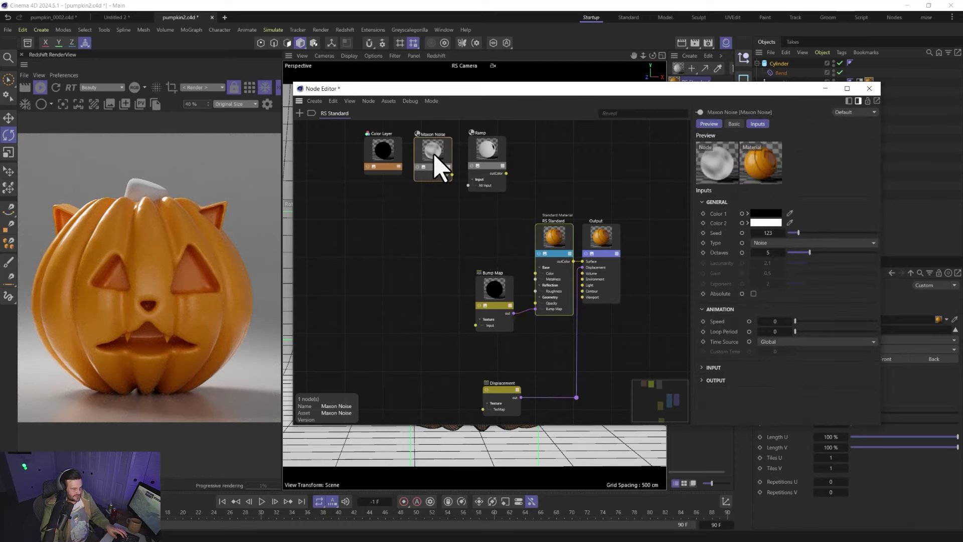
pyautogui.click(28, 42)
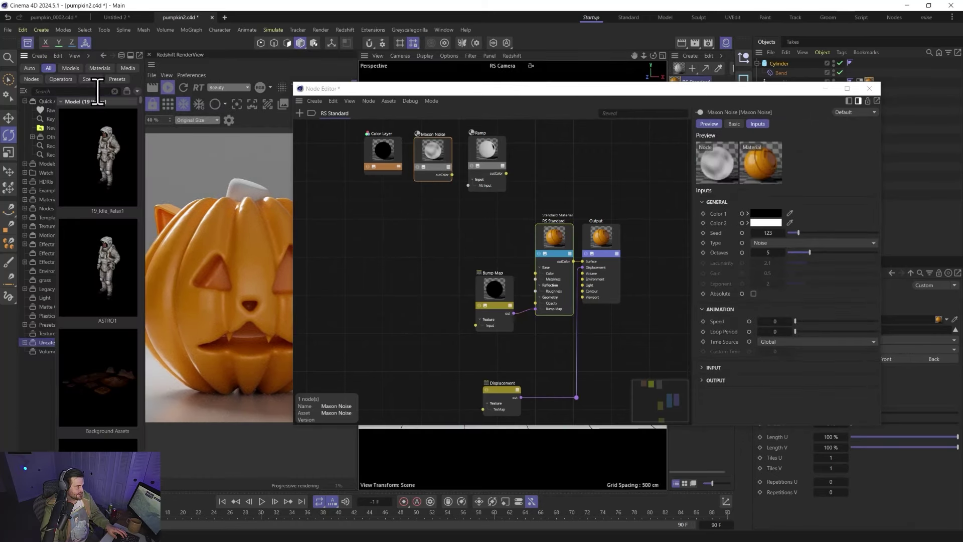
pyautogui.click(128, 67)
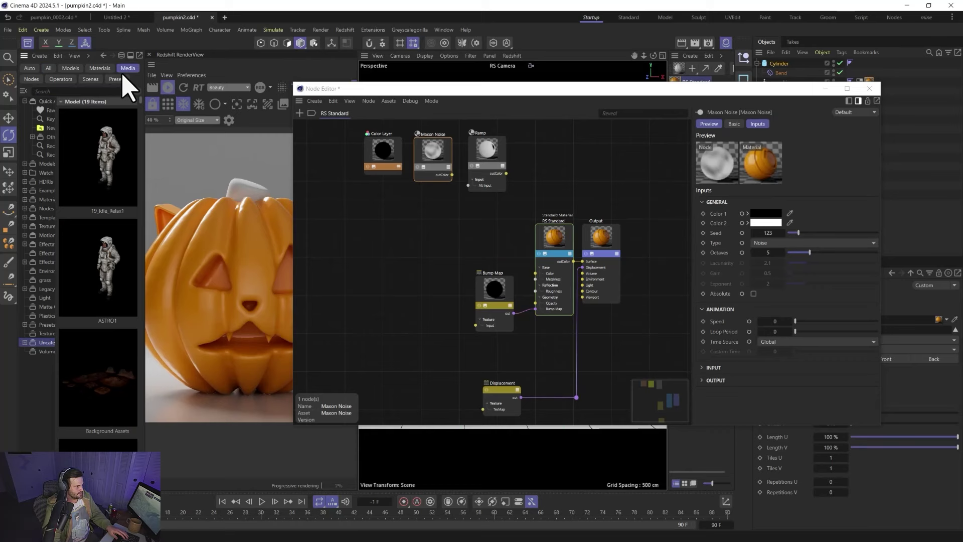
pyautogui.click(69, 90)
pyautogui.write('impe')
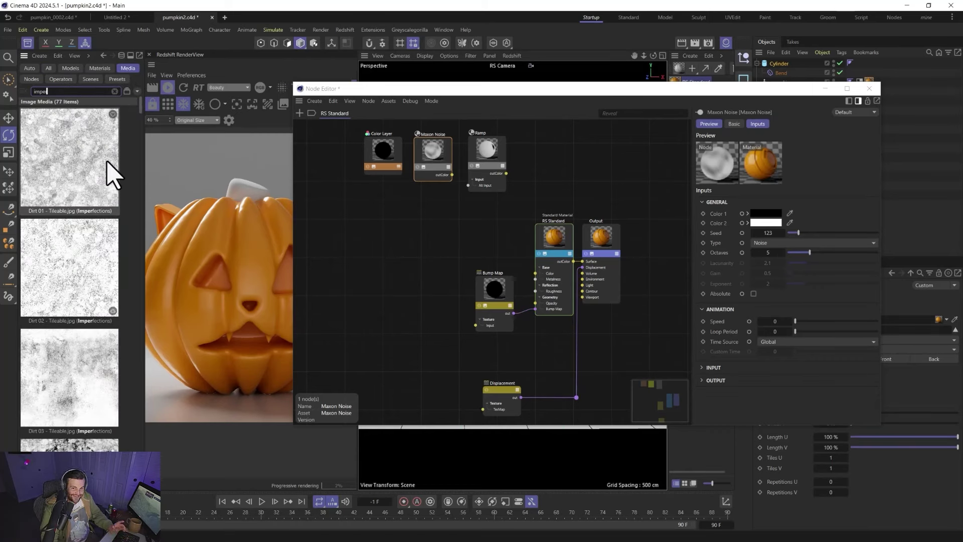
pyautogui.scroll(-1, 85, 368)
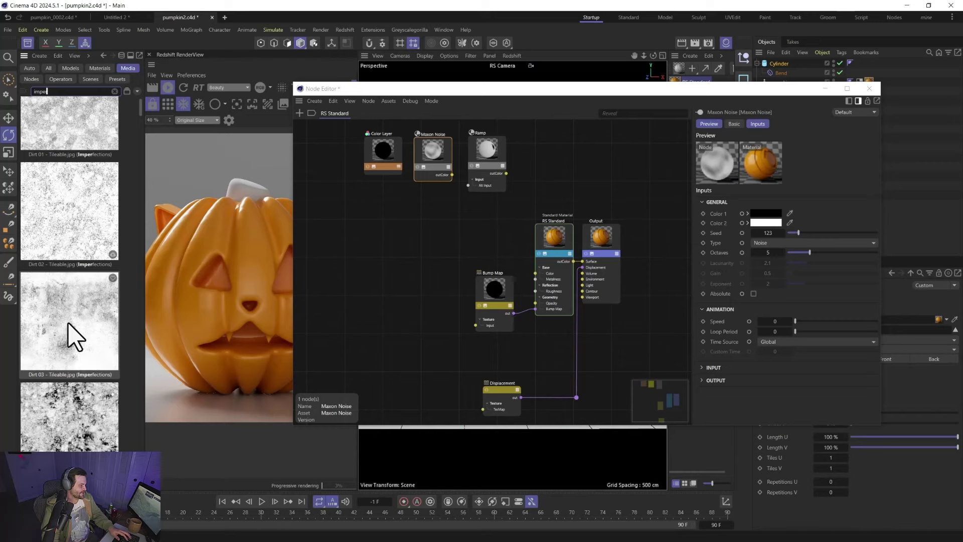
pyautogui.moveTo(71, 335); pyautogui.dragTo(417, 315)
# - Connect the dirt texture's output to the RS Standard node's coat roughness
pyautogui.moveTo(472, 387); pyautogui.dragTo(555, 236)
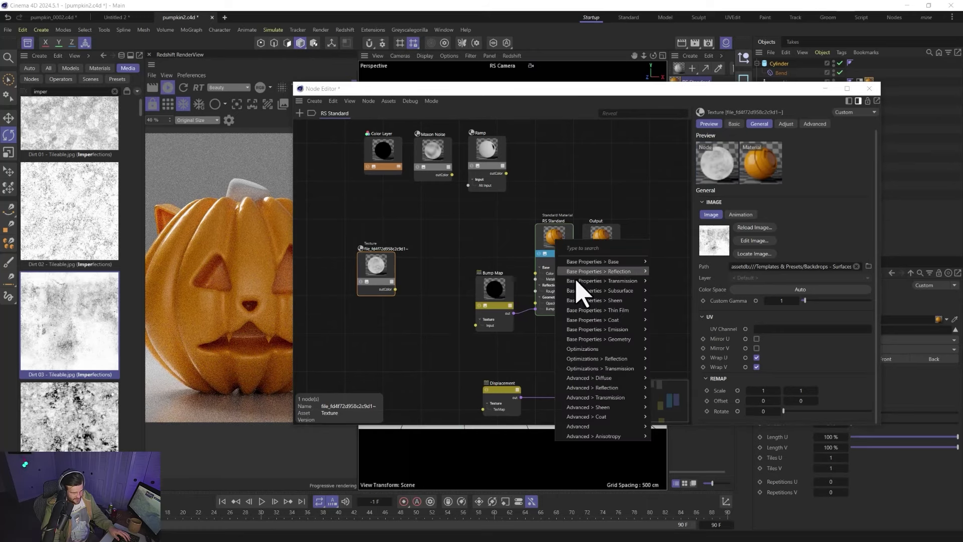
pyautogui.moveTo(635, 324)
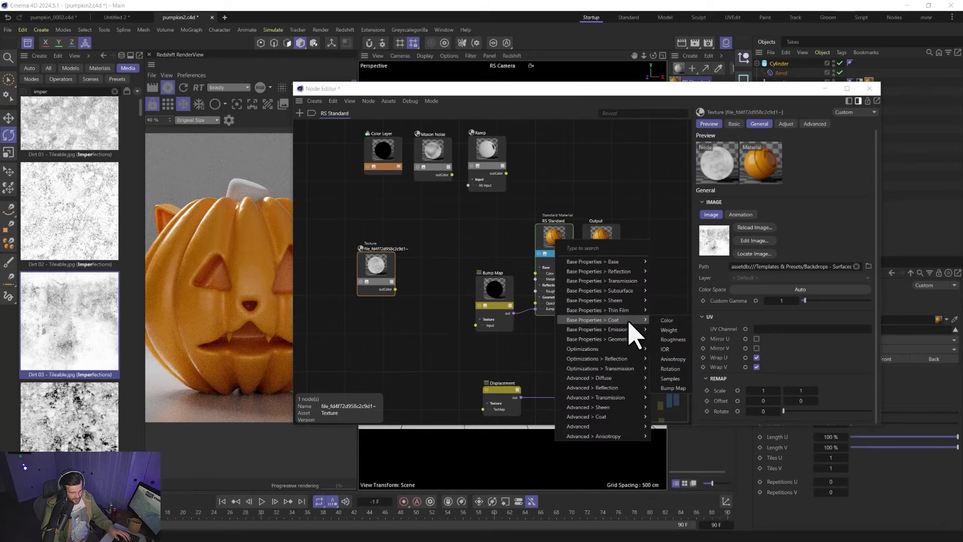
pyautogui.click(677, 346)
# - Insert the Ramp node between the dirt texture and the coat roughness input, moving the Node Editor clear of the render
pyautogui.moveTo(459, 91); pyautogui.dragTo(551, 95)
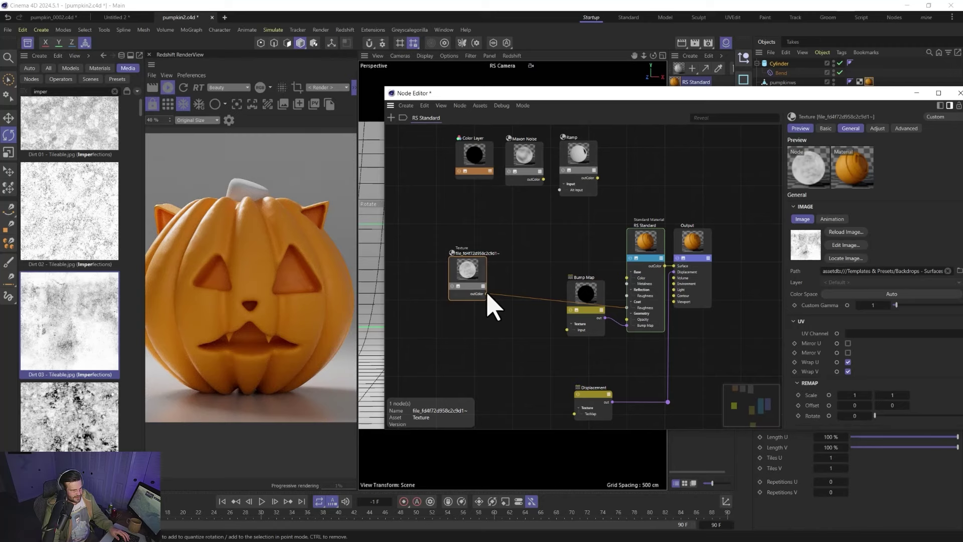
pyautogui.moveTo(562, 198); pyautogui.dragTo(628, 307)
pyautogui.moveTo(573, 151); pyautogui.dragTo(544, 272)
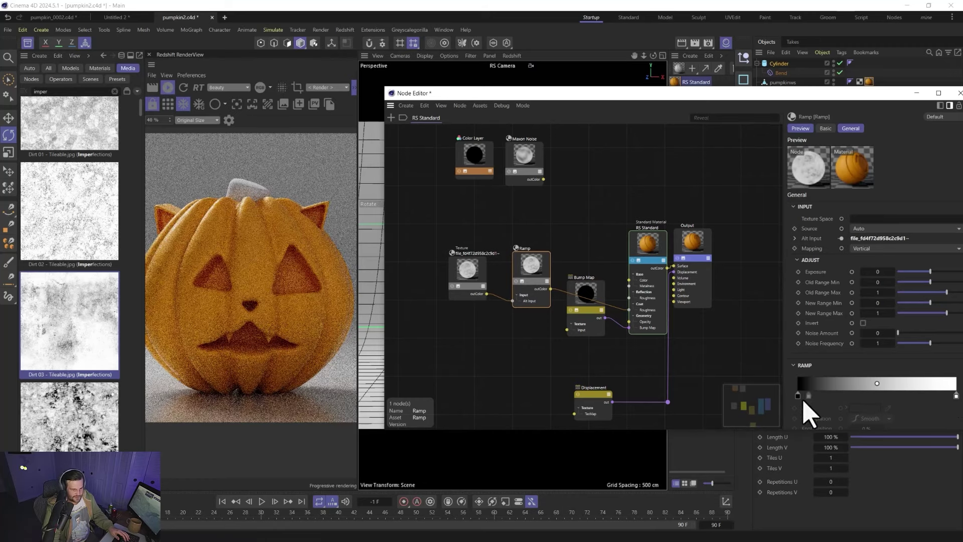
# - Move the Ramp's black knot to about 55.7% and preview the Ramp node alone in the render
pyautogui.moveTo(798, 396); pyautogui.dragTo(886, 399)
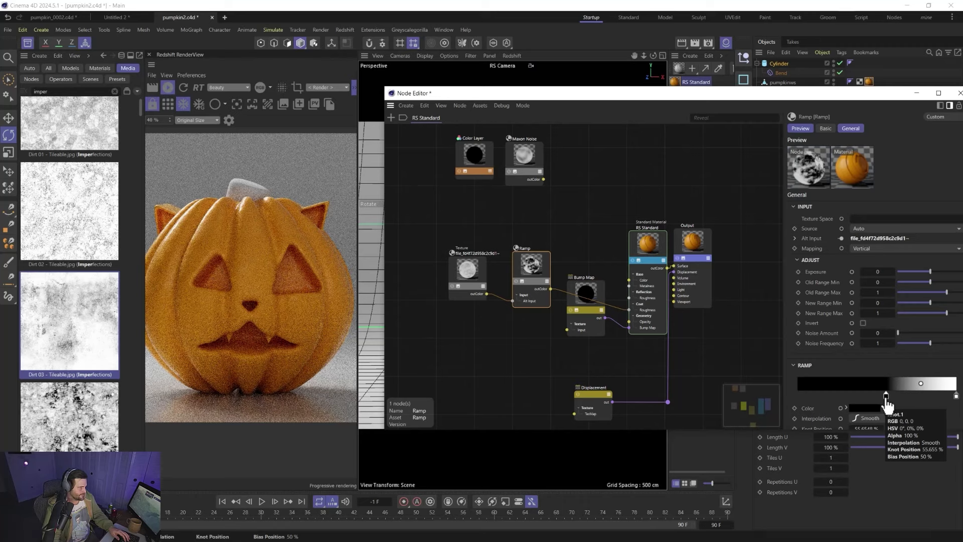
pyautogui.click(516, 282)
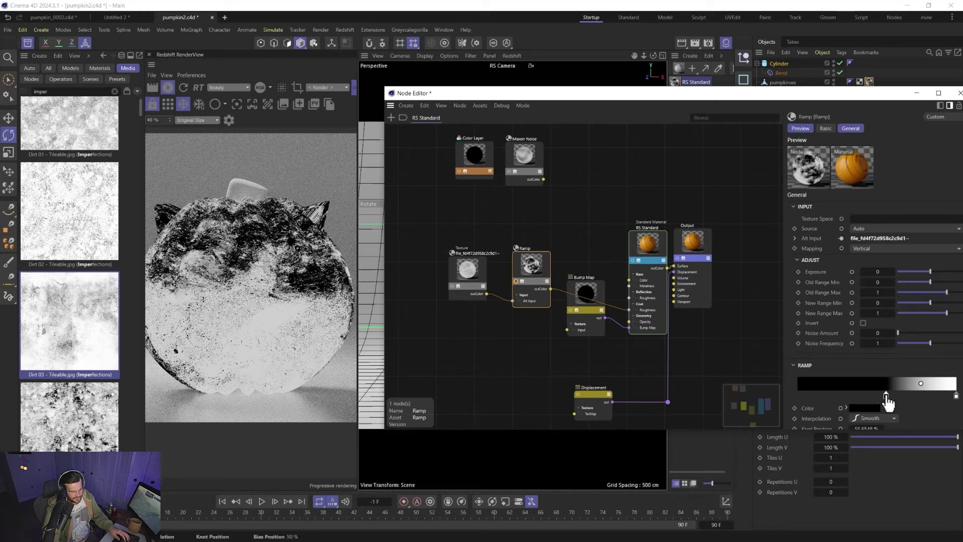
# - Refine the Ramp with its white knot at 67% value, bias shifted toward the light end and black knot at about 34%
pyautogui.click(955, 395)
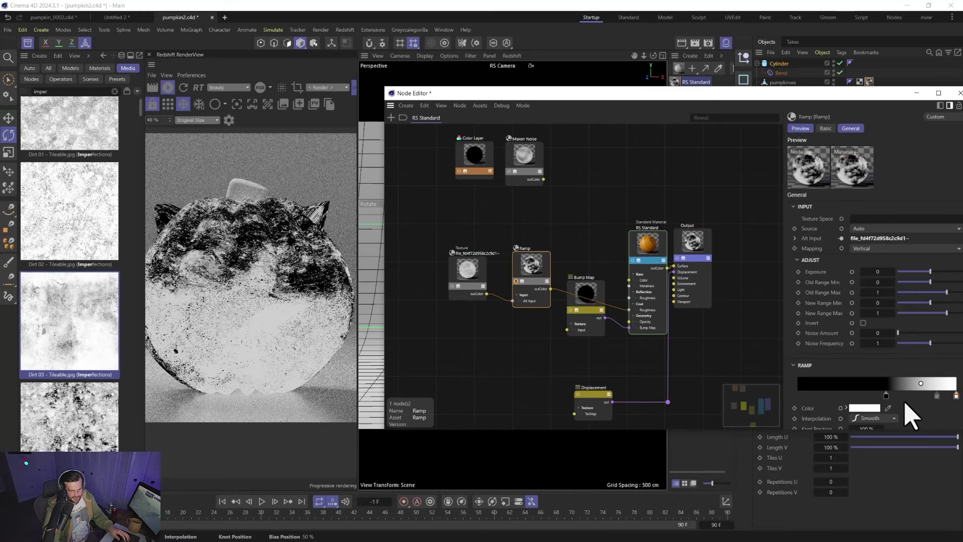
pyautogui.doubleClick(955, 395)
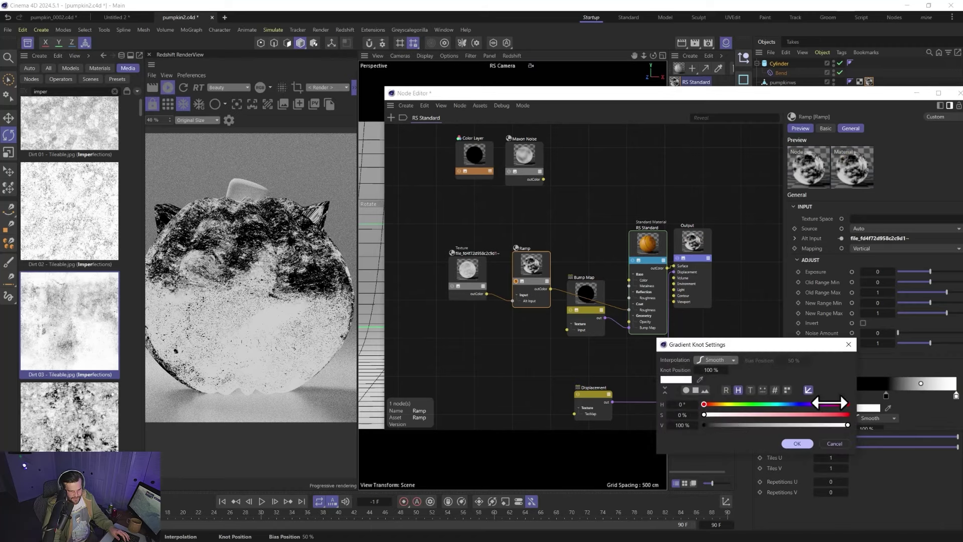
pyautogui.moveTo(772, 425); pyautogui.dragTo(801, 425)
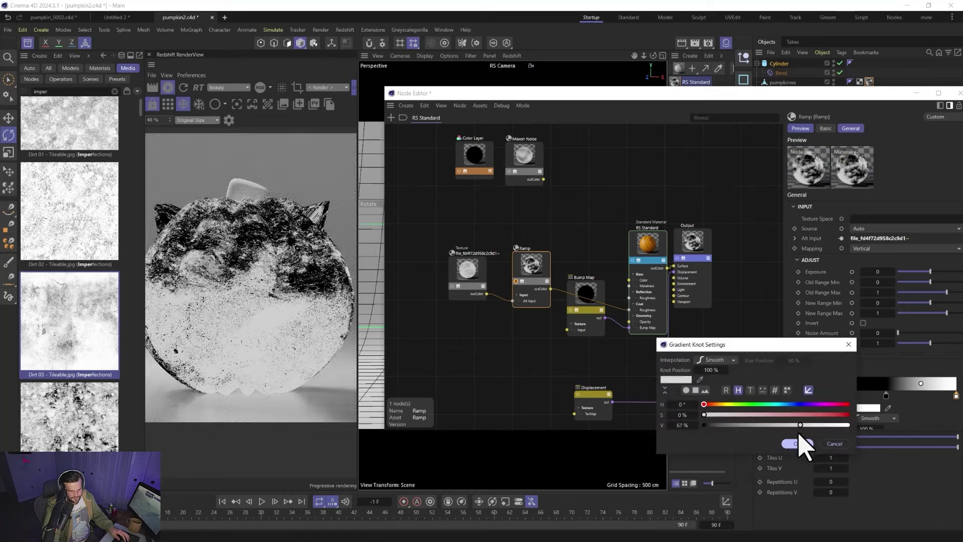
pyautogui.click(795, 444)
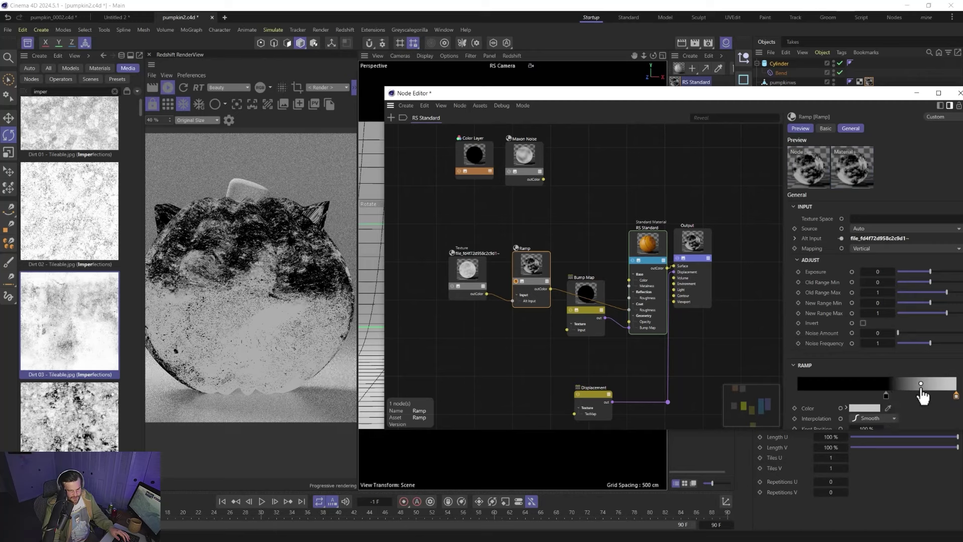
pyautogui.moveTo(922, 384); pyautogui.dragTo(945, 383)
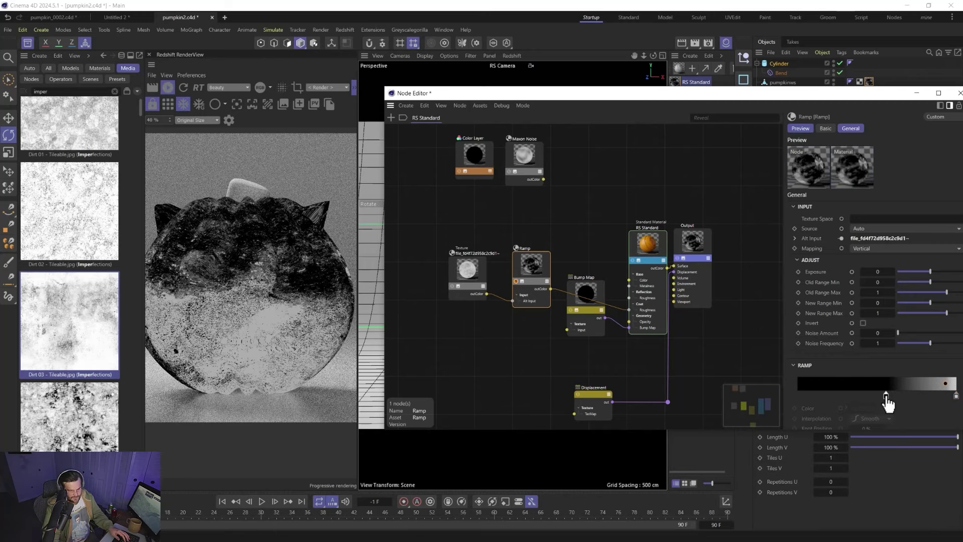
pyautogui.moveTo(884, 394); pyautogui.dragTo(851, 396)
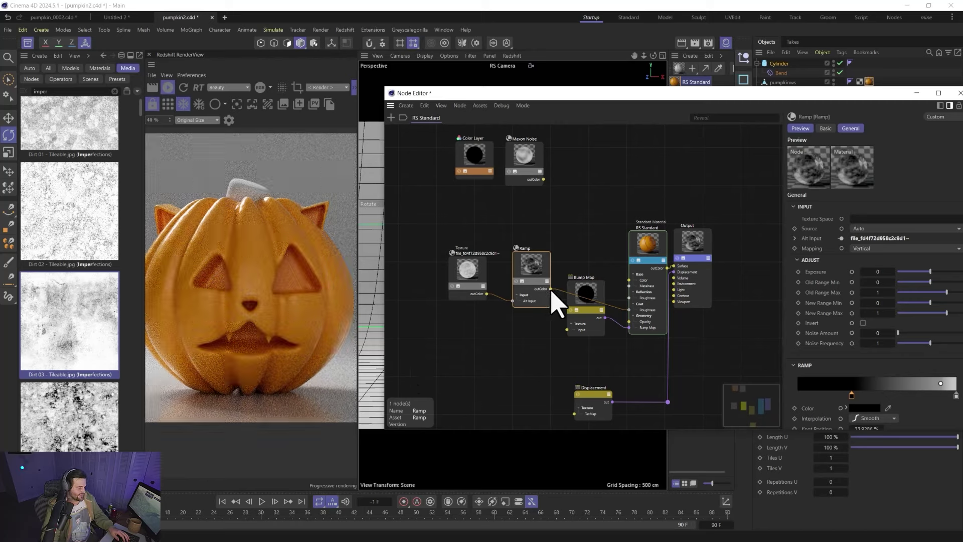
# - Feed the dirt texture directly into the Bump Map node's input and place the Bump Map node below the Ramp
pyautogui.moveTo(565, 329); pyautogui.dragTo(566, 330)
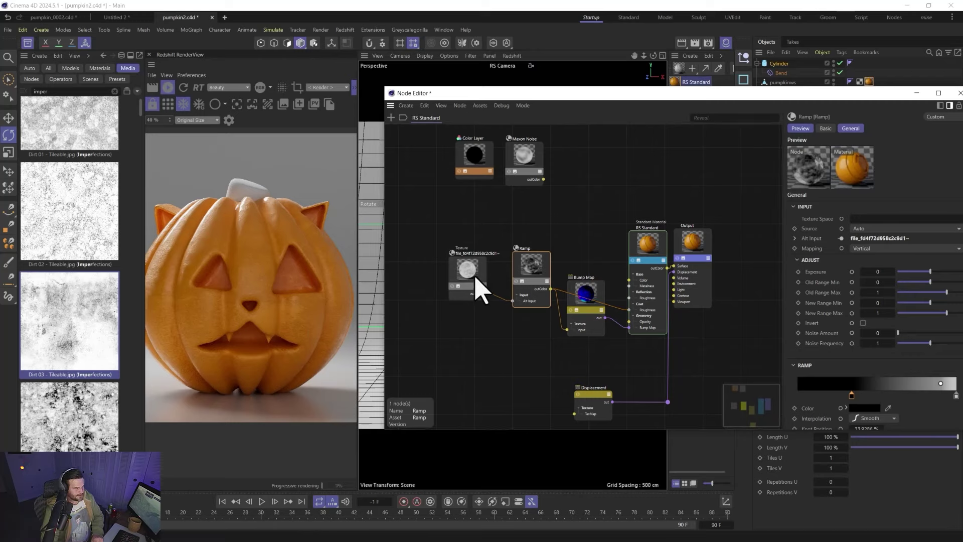
pyautogui.click(447, 279)
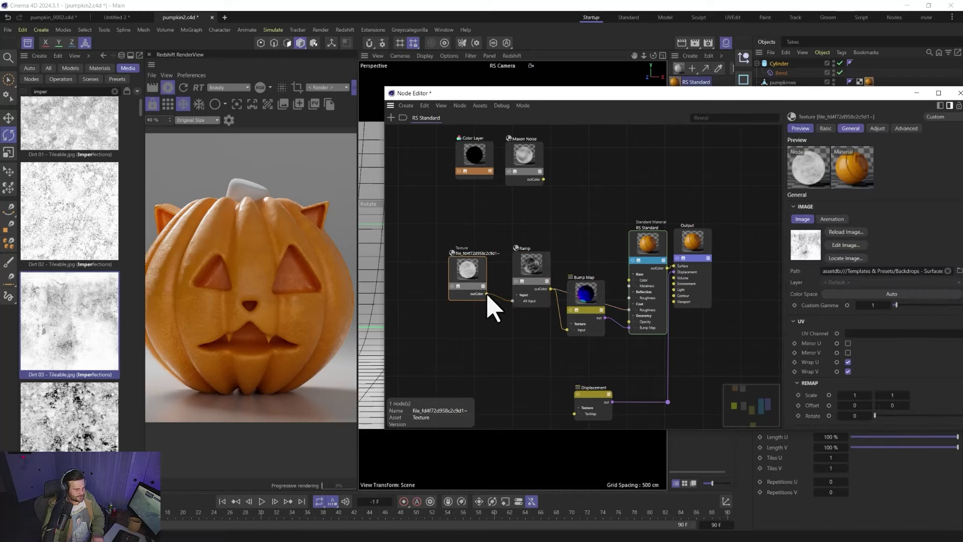
pyautogui.moveTo(589, 297); pyautogui.dragTo(574, 328)
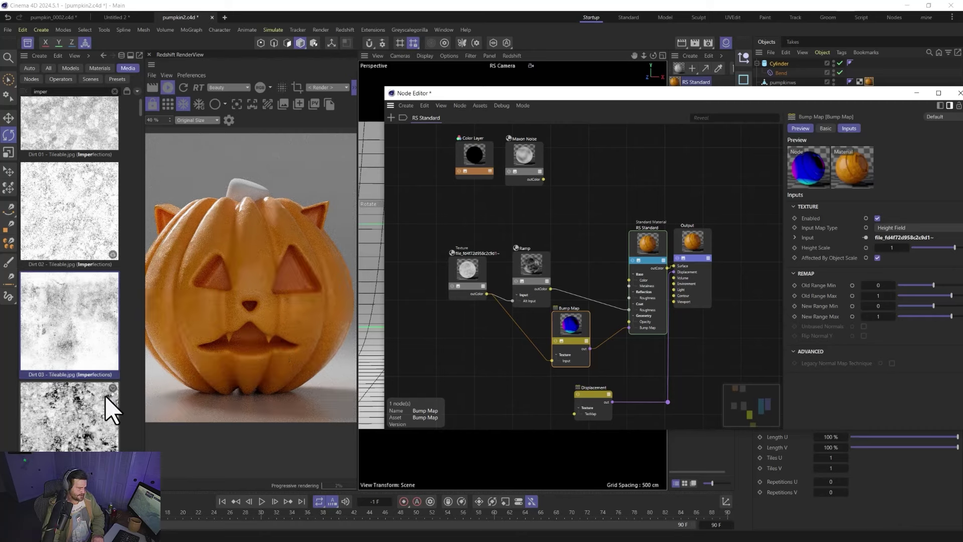
# - Move the dirt texture node up and duplicate it directly below the original
pyautogui.moveTo(468, 270); pyautogui.dragTo(467, 243)
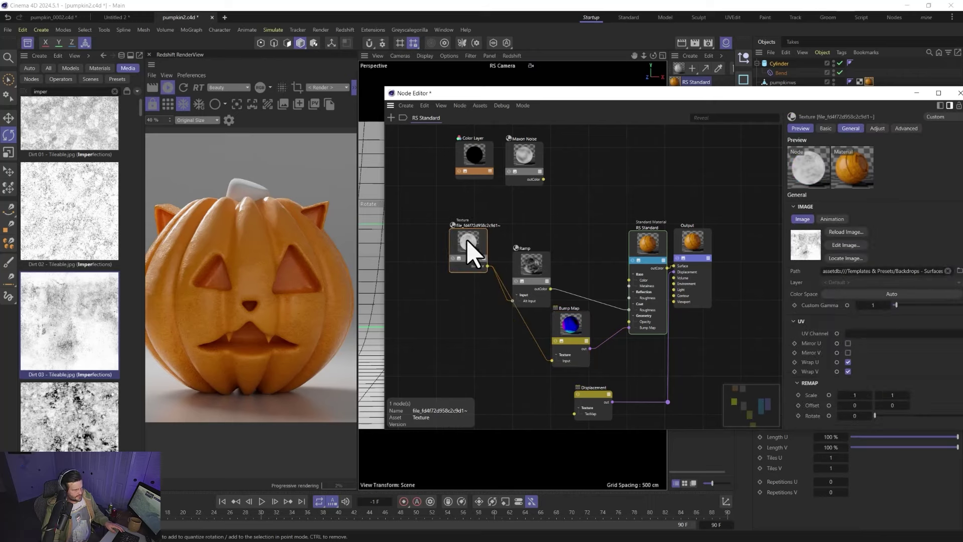
pyautogui.moveTo(459, 295); pyautogui.dragTo(461, 297)
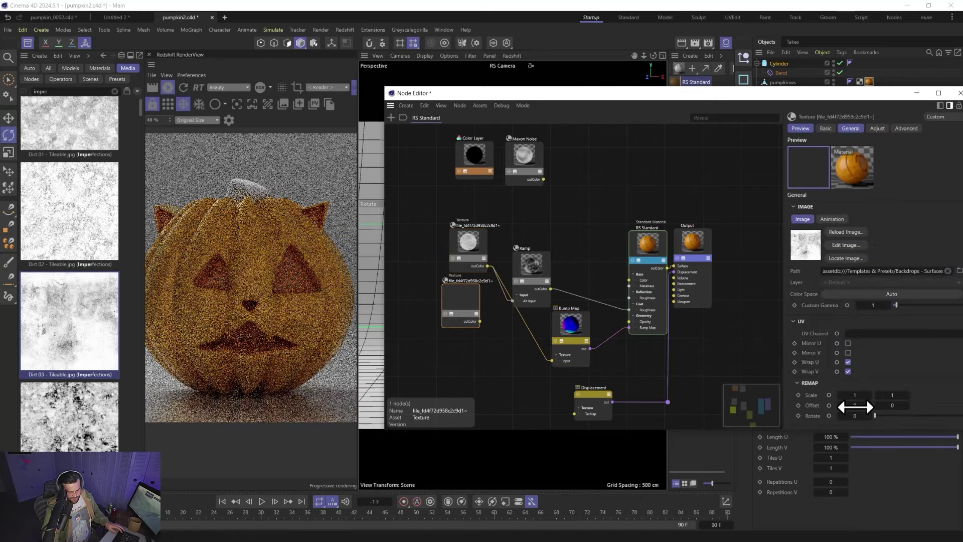
# - Rotate the duplicated dirt texture by 45°, connect it to the Bump Map input and close the node editor
pyautogui.click(855, 415)
pyautogui.write('45')
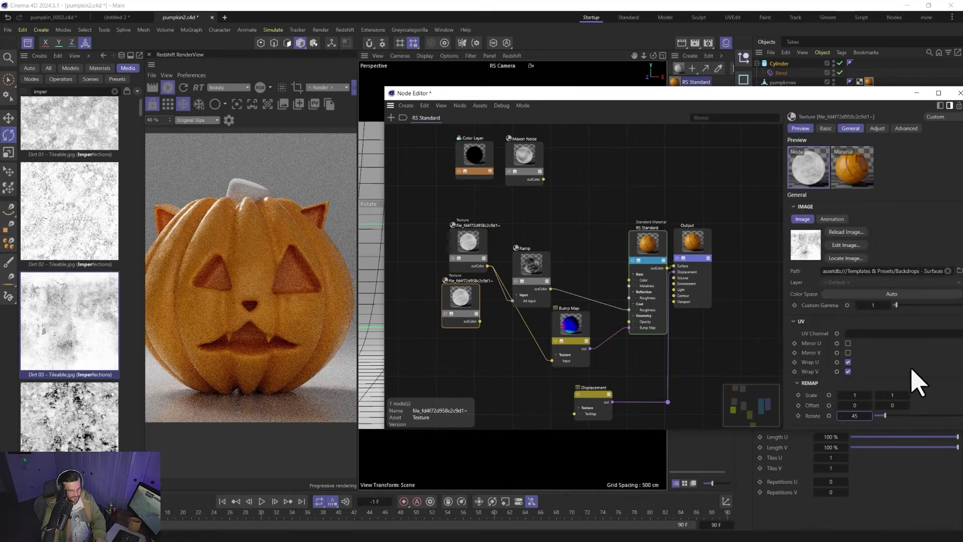
pyautogui.moveTo(480, 323); pyautogui.dragTo(552, 360)
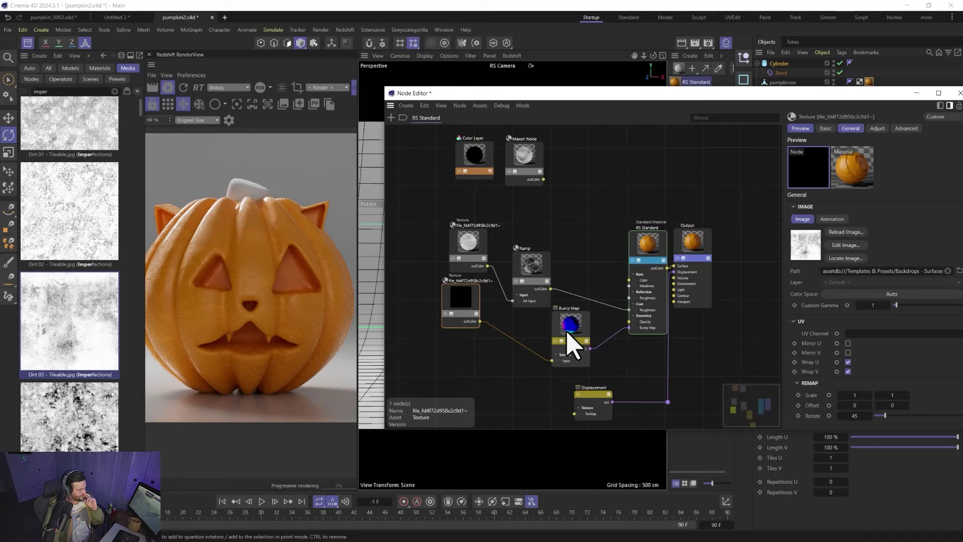
pyautogui.click(959, 93)
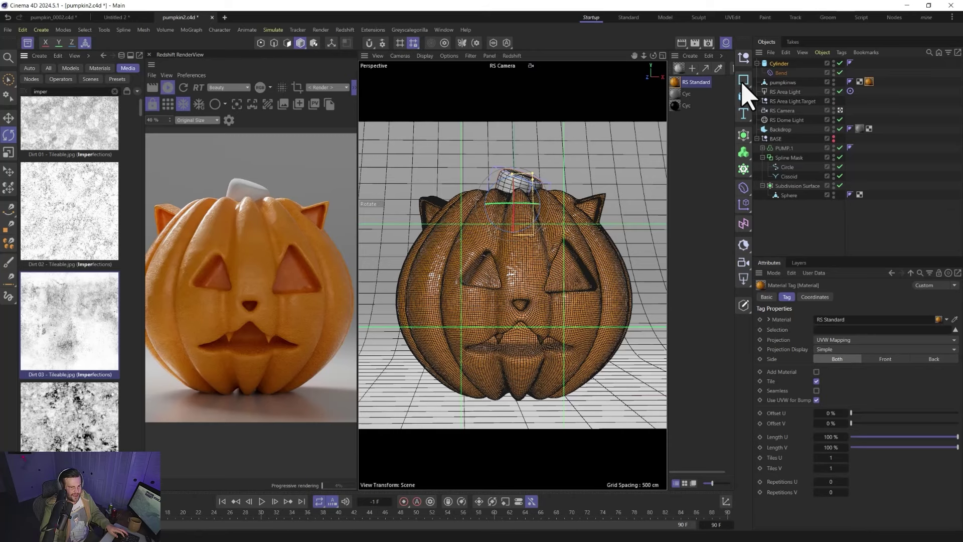
# - Add a sphere, scale it down and position it inside the pumpkin behind the carved face
pyautogui.click(743, 96)
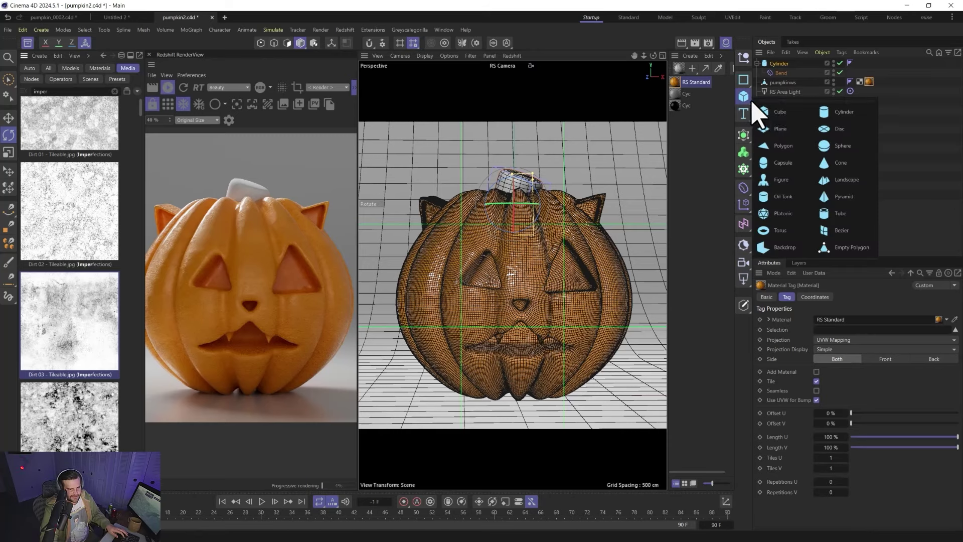
pyautogui.click(833, 147)
pyautogui.press('t')
pyautogui.moveTo(652, 200); pyautogui.dragTo(518, 271)
pyautogui.press('e')
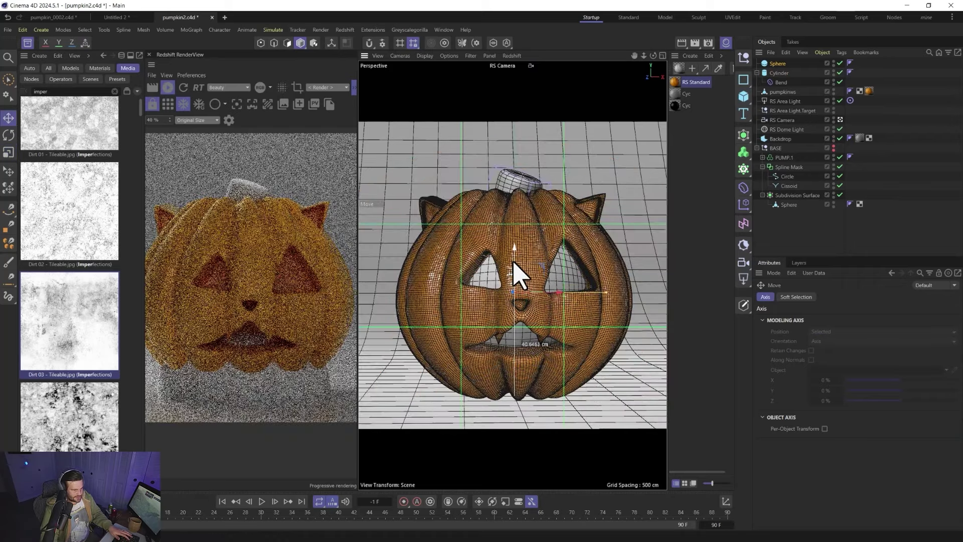
pyautogui.press('t')
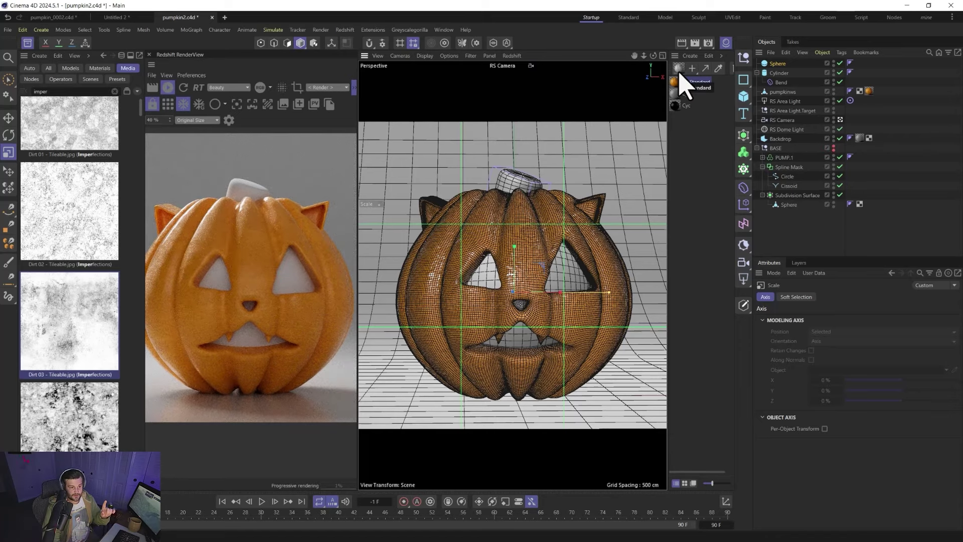
# - Create a new RS Standard material and set its emission weight to 5
pyautogui.doubleClick(675, 83)
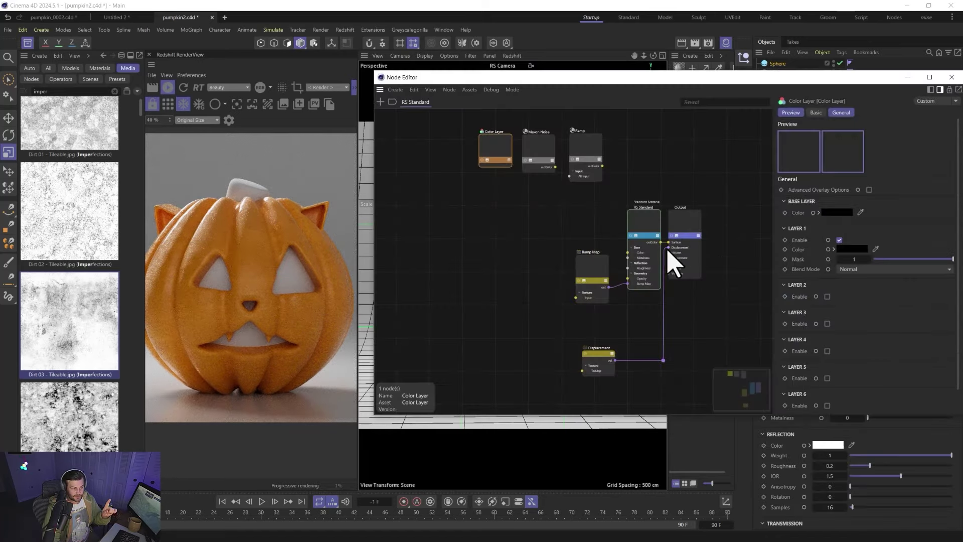
pyautogui.click(644, 236)
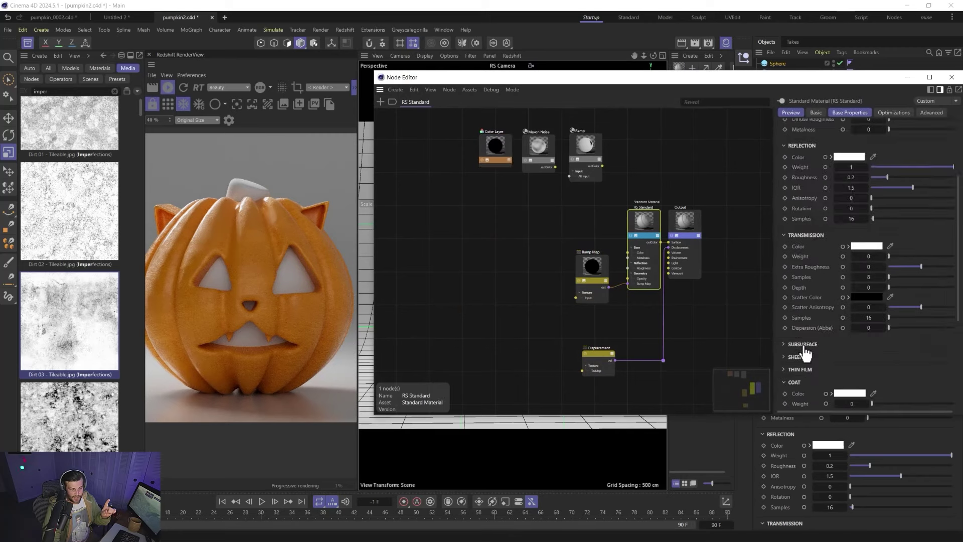
pyautogui.scroll(-5, 803, 351)
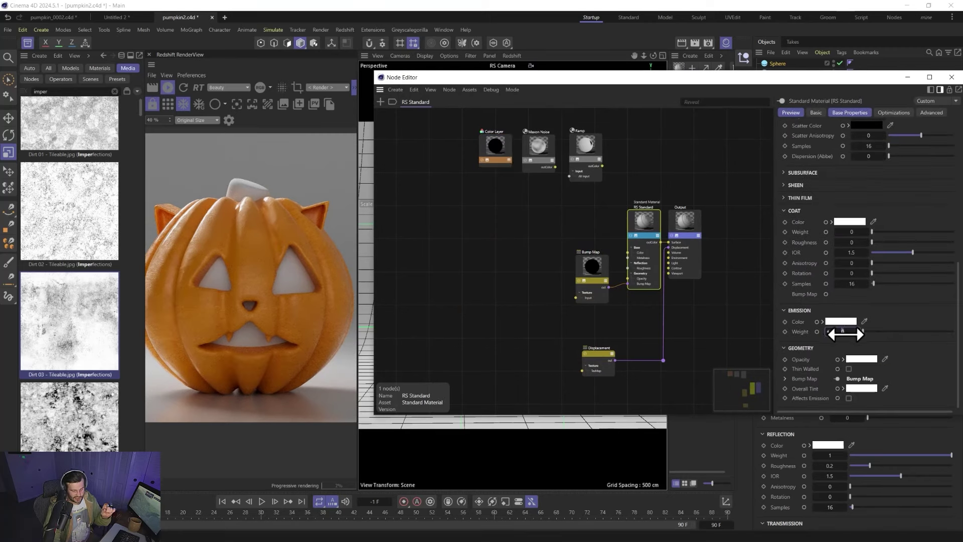
pyautogui.write('5')
pyautogui.press('Return')
# - Make the new material's emission color orange with a hue of about 18° and apply the material to the inner sphere
pyautogui.click(841, 321)
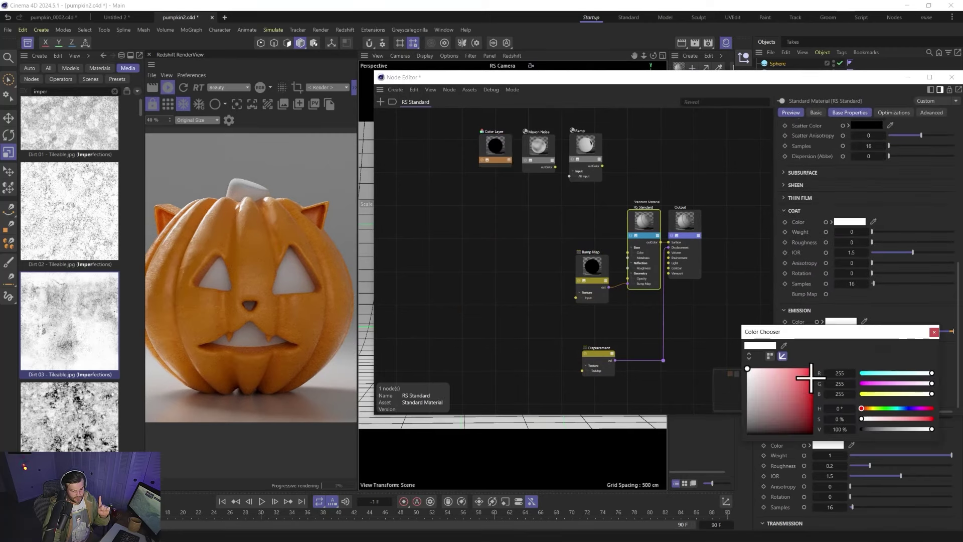
pyautogui.moveTo(862, 408); pyautogui.dragTo(867, 409)
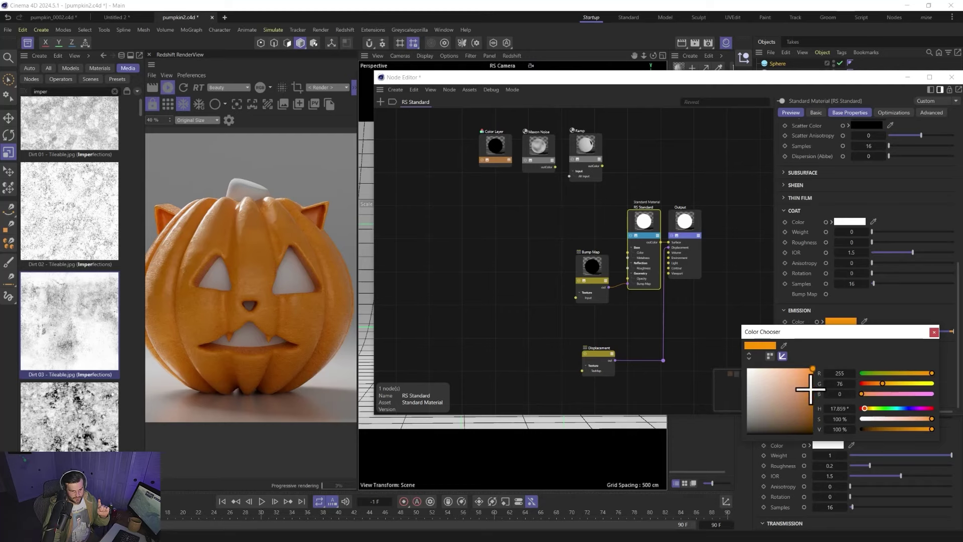
pyautogui.click(933, 332)
pyautogui.click(951, 76)
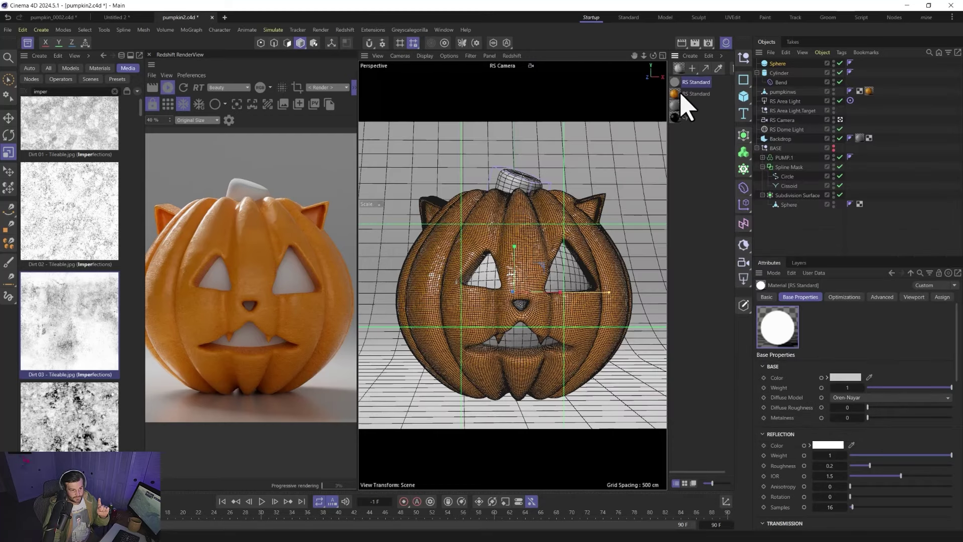
pyautogui.moveTo(776, 64); pyautogui.dragTo(777, 64)
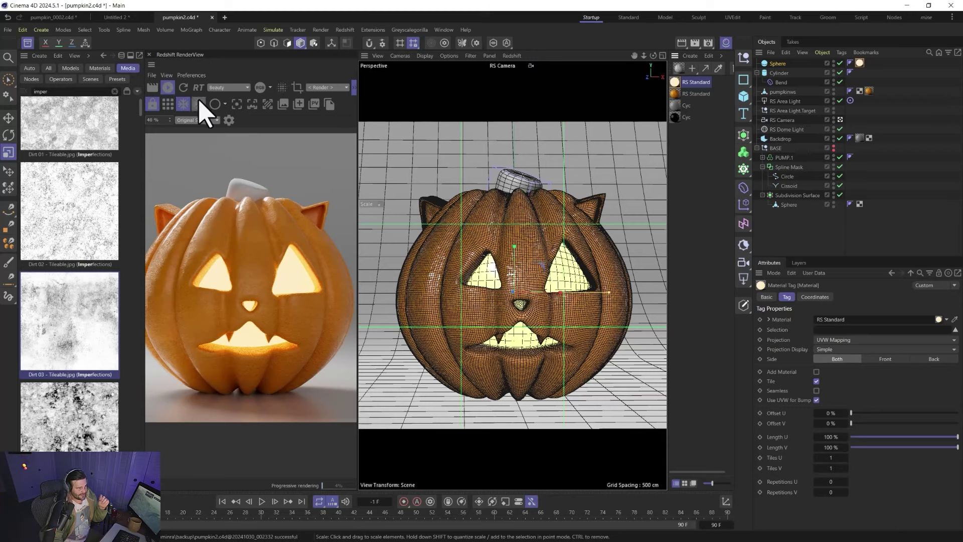
# - Enable Bloom in the render view with threshold 6 and intensity 0.56, and hide the asset browser to widen the render
pyautogui.click(229, 120)
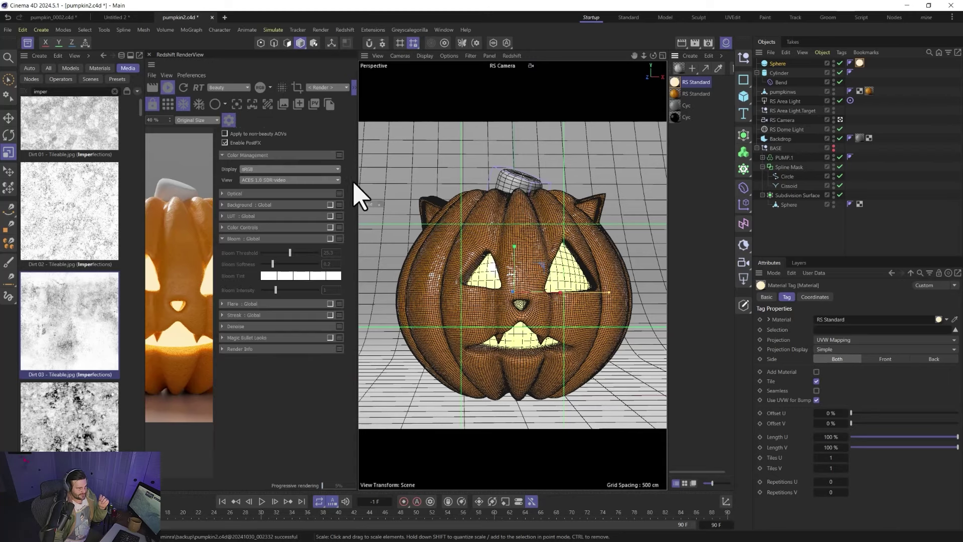
pyautogui.click(329, 238)
pyautogui.moveTo(359, 196); pyautogui.dragTo(500, 197)
pyautogui.click(25, 45)
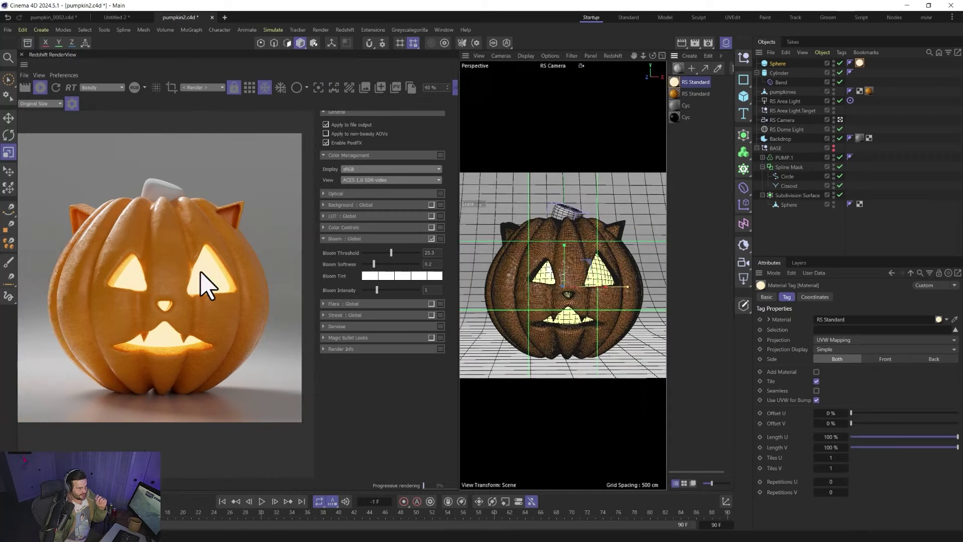
pyautogui.moveTo(382, 257); pyautogui.dragTo(371, 295)
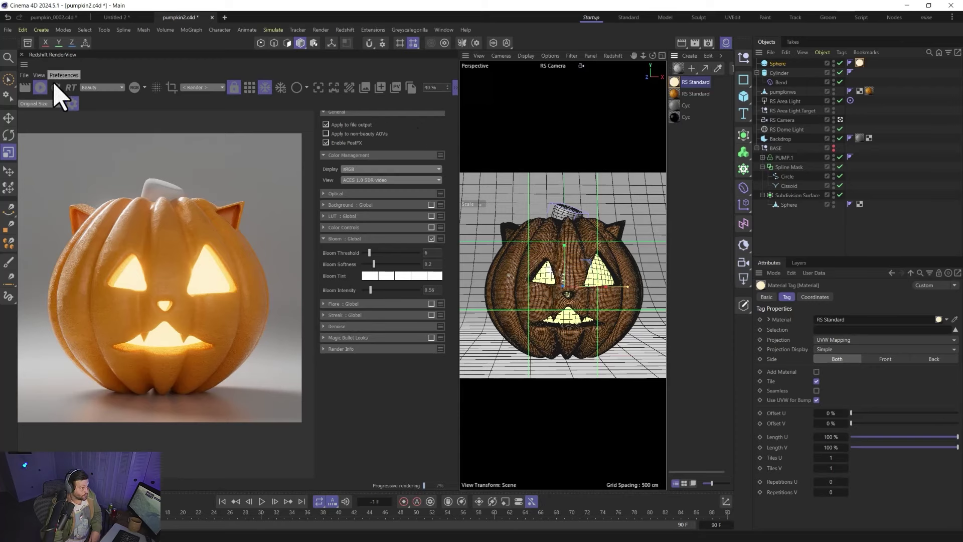
pyautogui.moveTo(458, 125); pyautogui.dragTo(411, 129)
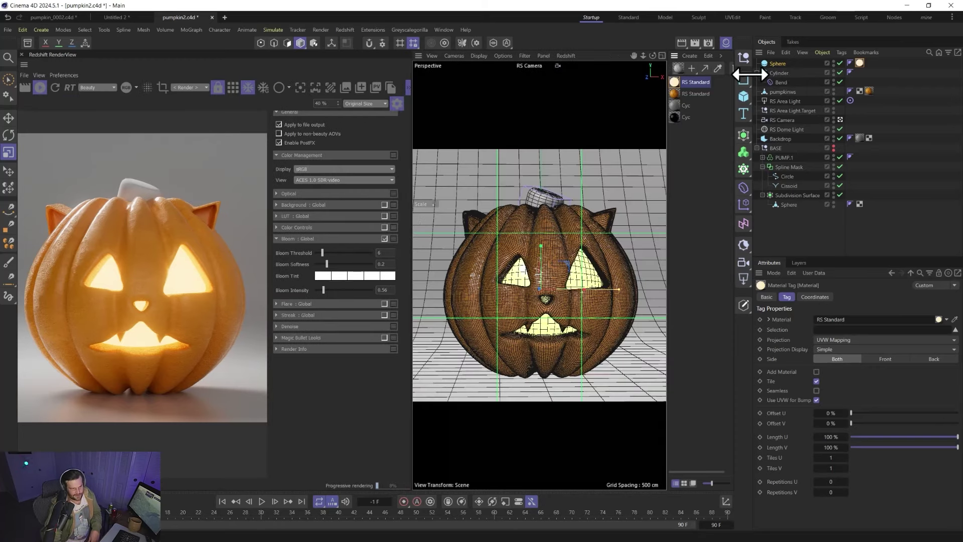
# - In the glowing material, move the Ramp node beside the shader and paste the orange emission color onto the Ramp's white end knot
pyautogui.doubleClick(675, 90)
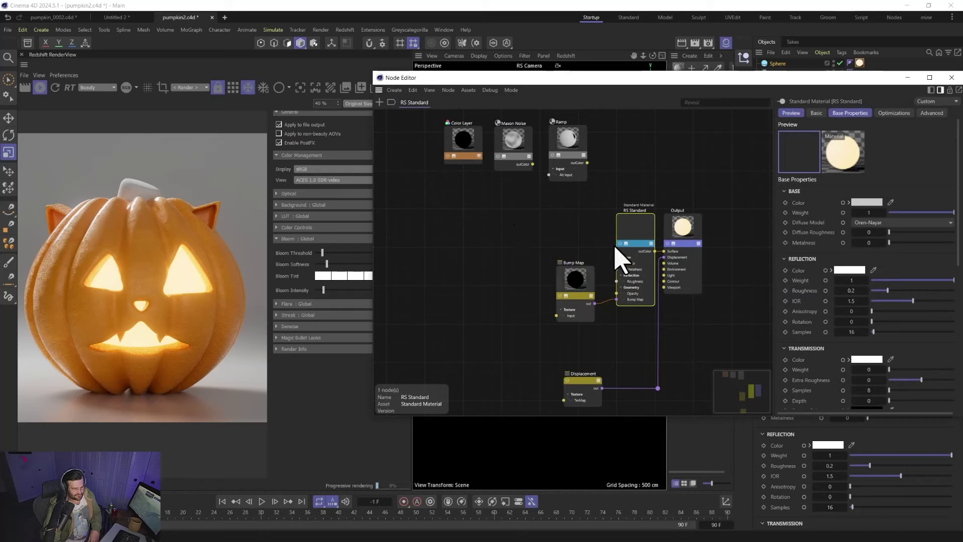
pyautogui.moveTo(564, 159); pyautogui.dragTo(501, 232)
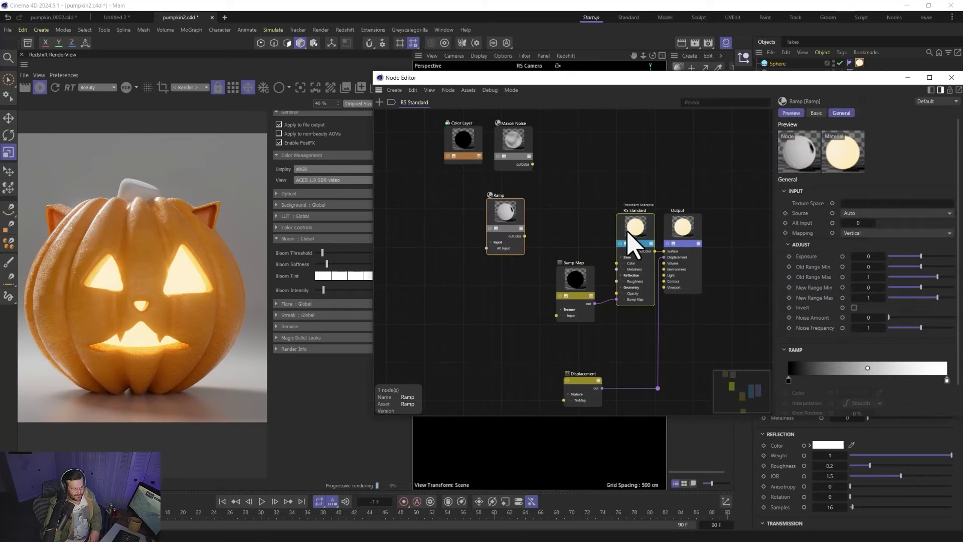
pyautogui.scroll(-10, 803, 337)
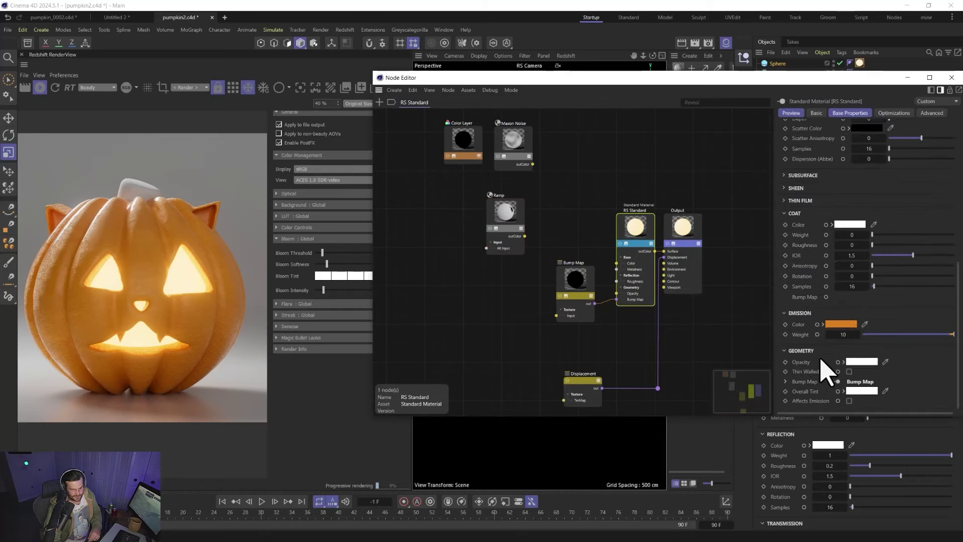
pyautogui.click(501, 209)
pyautogui.doubleClick(946, 345)
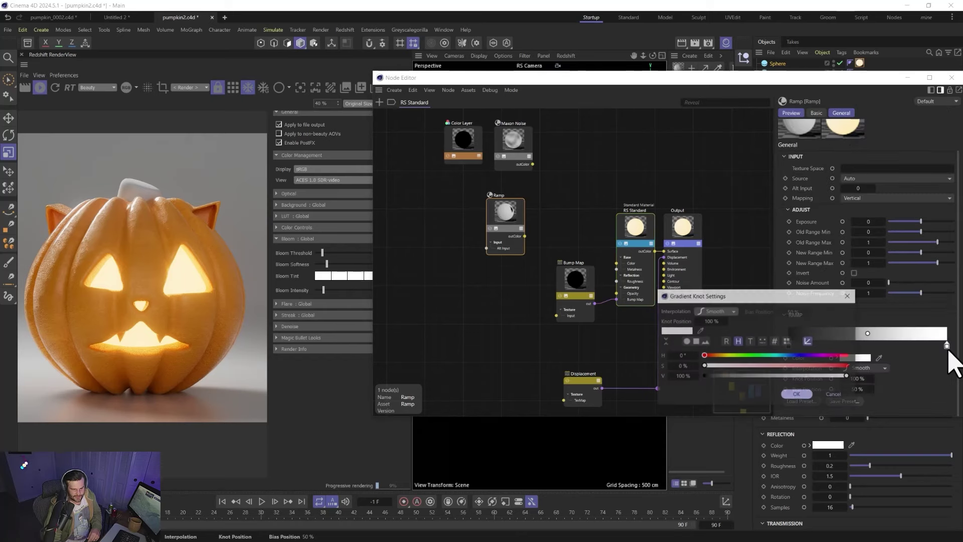
pyautogui.rightClick(665, 331)
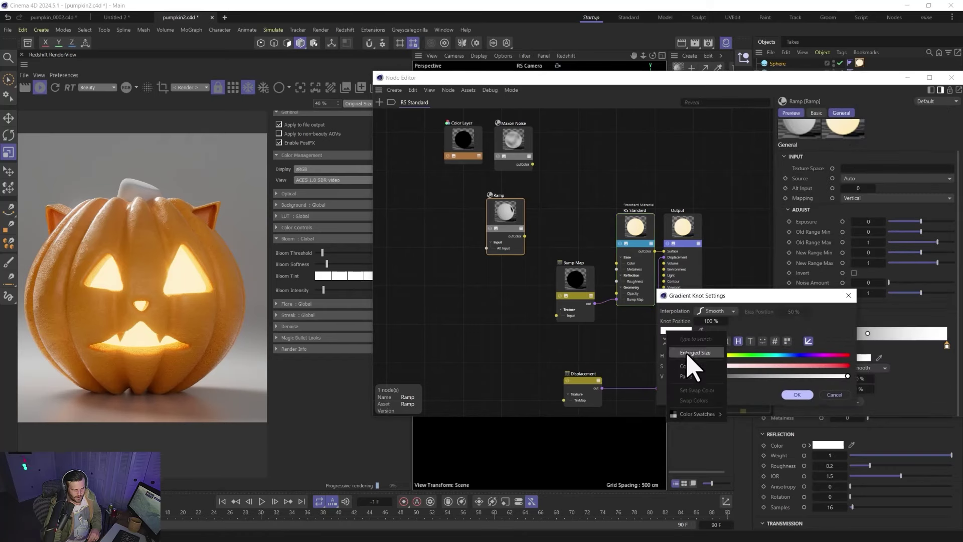
pyautogui.click(686, 376)
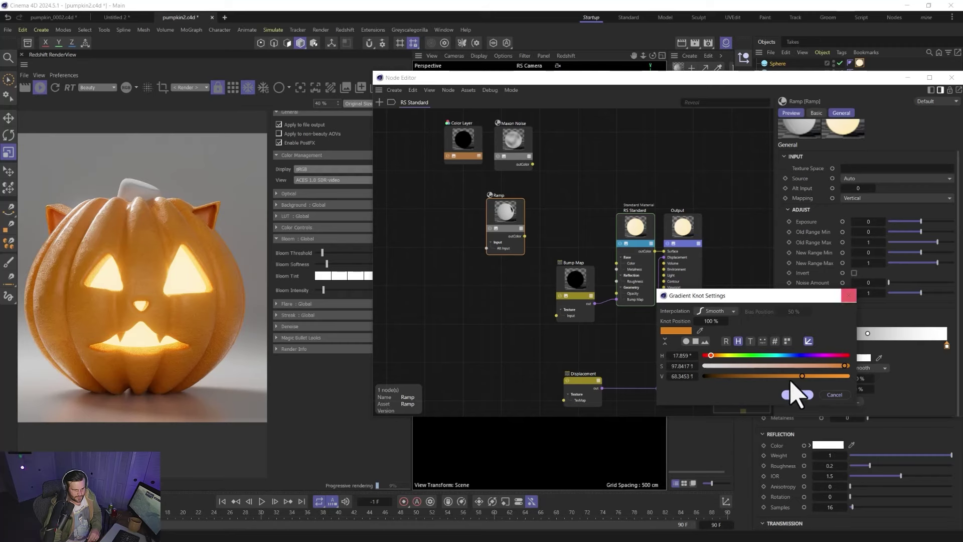
pyautogui.click(796, 394)
# - Connect the Ramp to the standard material's emission color and flip the gradient so that orange comes first
pyautogui.moveTo(524, 236); pyautogui.dragTo(642, 242)
pyautogui.moveTo(712, 316)
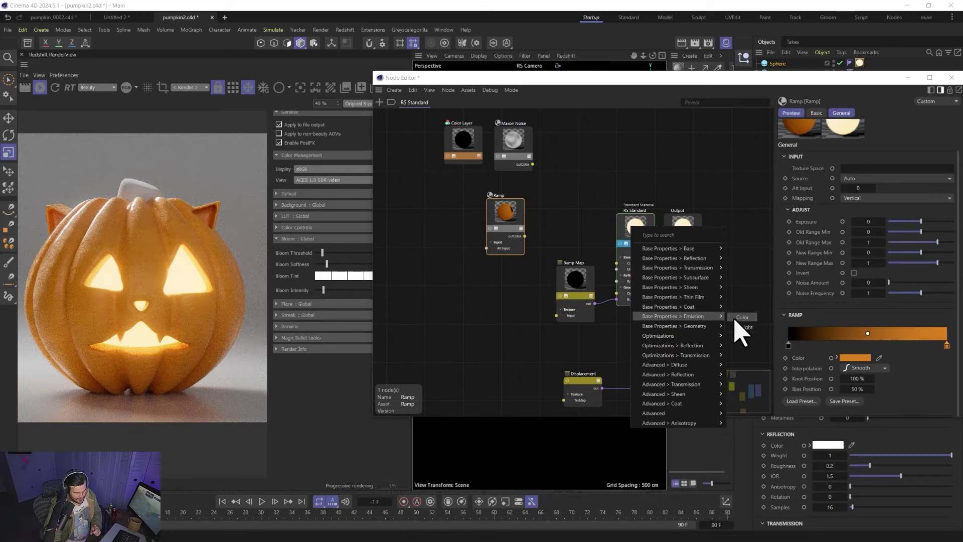
pyautogui.click(735, 318)
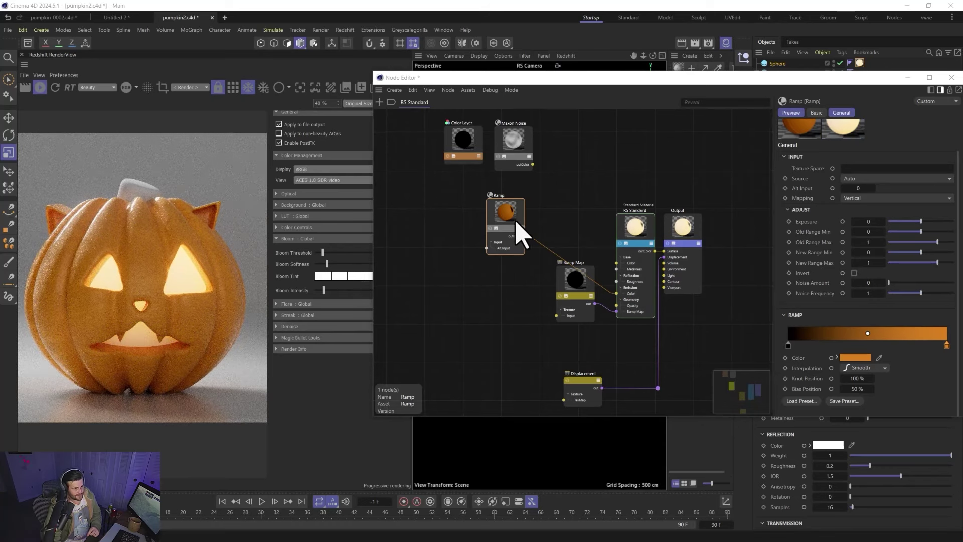
pyautogui.rightClick(811, 332)
pyautogui.click(830, 368)
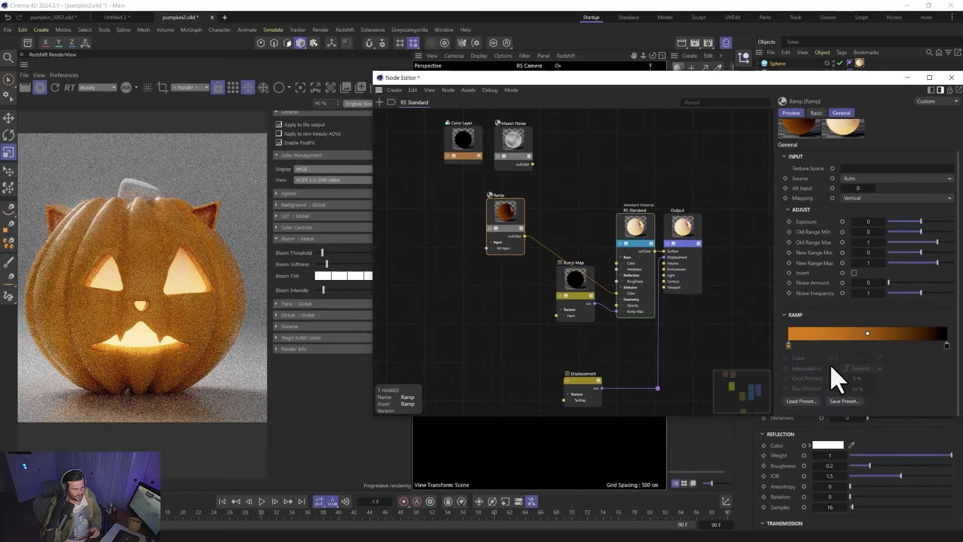
# - Move the Ramp's black knot to about 65%, recolor it dark orange-brown and shift the bias to about 31%
pyautogui.moveTo(936, 346); pyautogui.dragTo(891, 346)
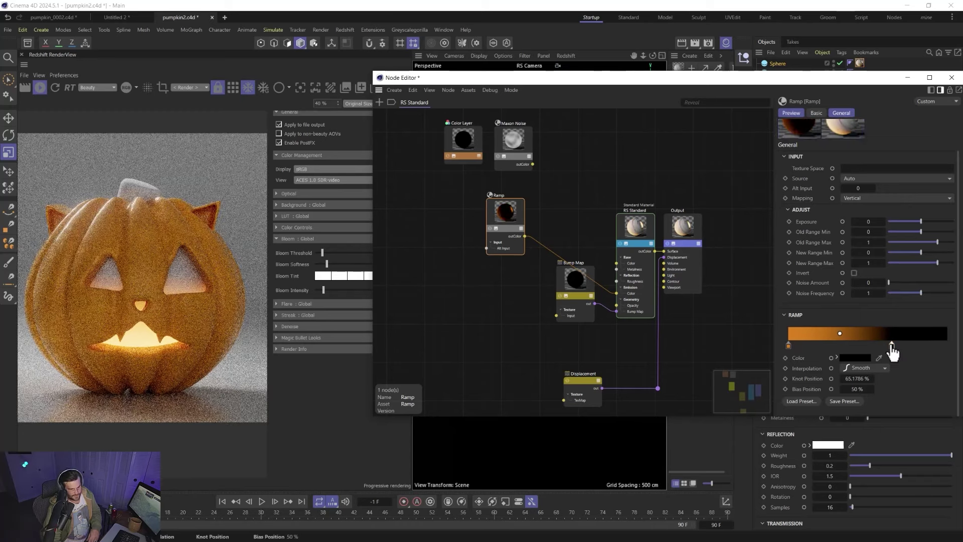
pyautogui.doubleClick(891, 345)
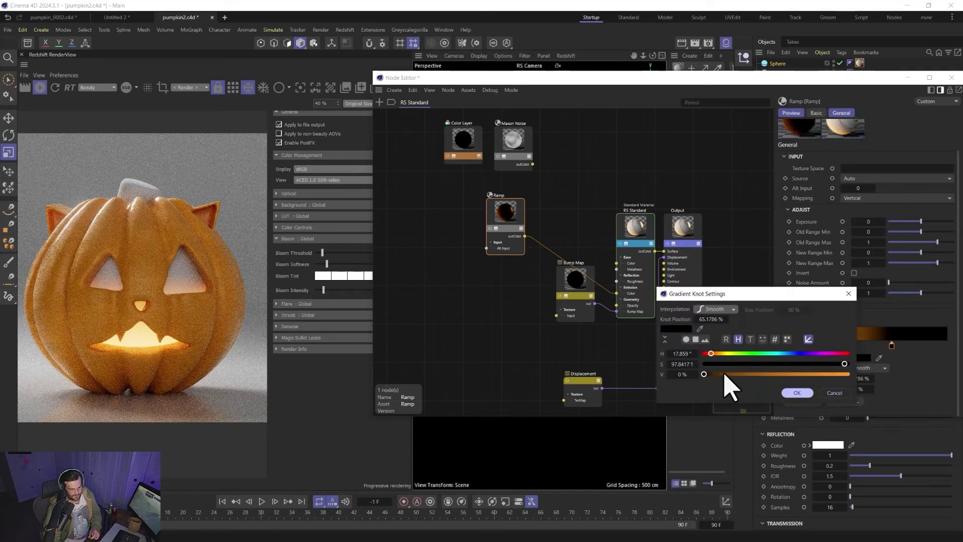
pyautogui.moveTo(726, 375); pyautogui.dragTo(720, 375)
pyautogui.click(797, 392)
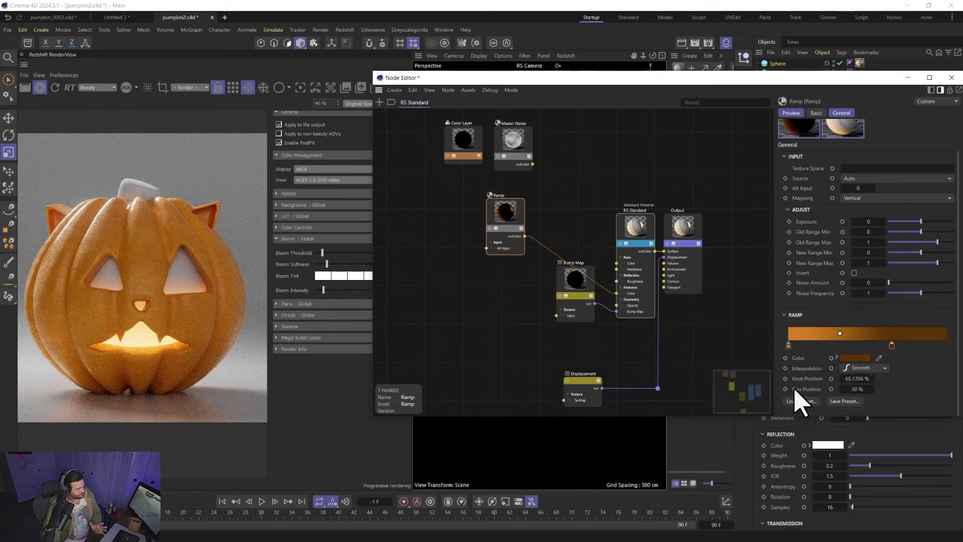
pyautogui.moveTo(838, 334); pyautogui.dragTo(820, 334)
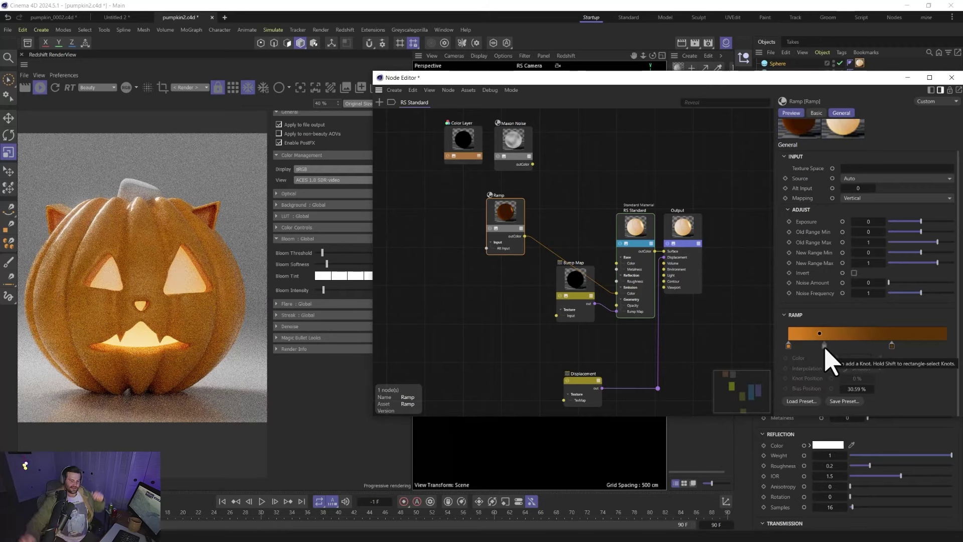
# - Rework the Ramp with the orange knot at about 14%, dark knot at about 49% and bias about 45%, deleting the extra start knot
pyautogui.moveTo(825, 348)
pyautogui.mouseDown()
pyautogui.moveTo(774, 350)
pyautogui.moveTo(815, 337)
pyautogui.mouseUp()
pyautogui.moveTo(871, 346); pyautogui.dragTo(816, 341)
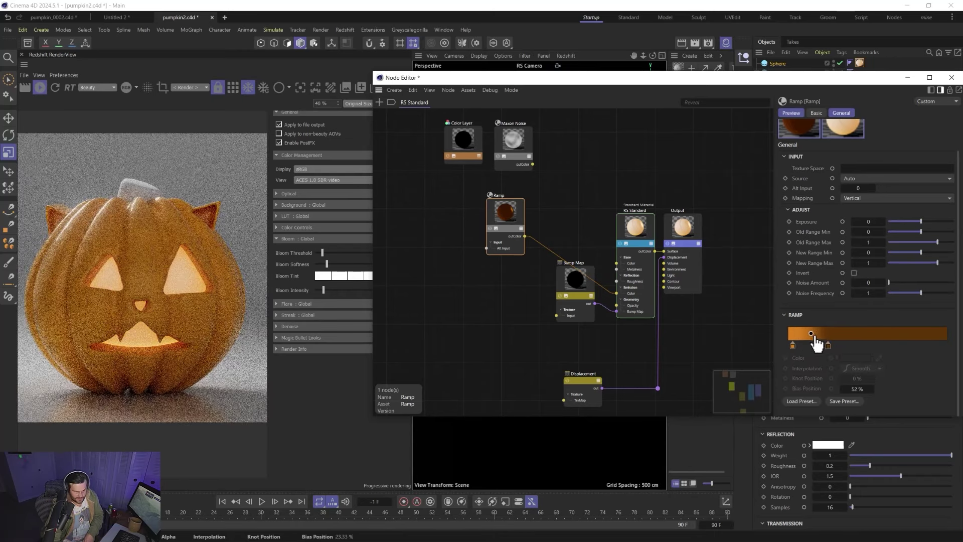
pyautogui.click(801, 351)
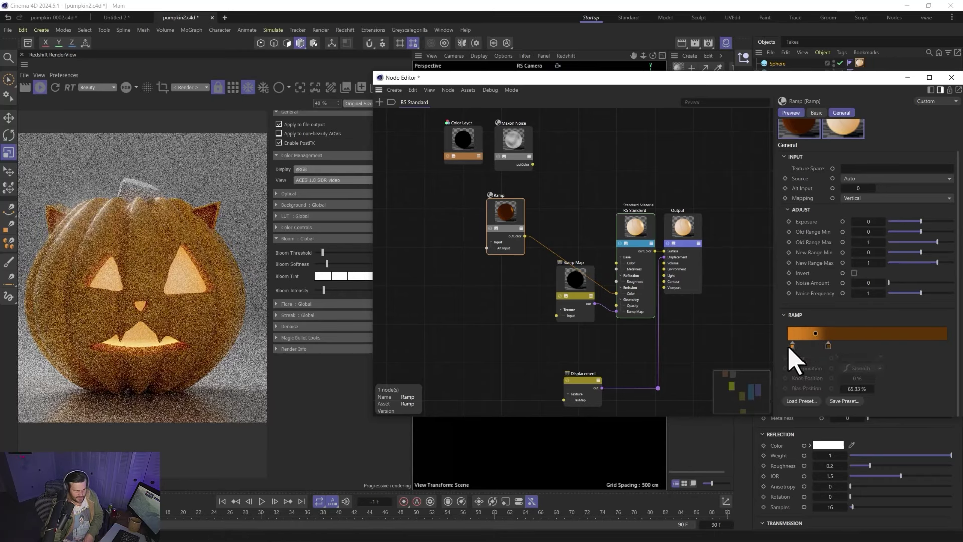
pyautogui.moveTo(803, 347); pyautogui.dragTo(845, 346)
pyautogui.click(793, 346)
pyautogui.press('Delete')
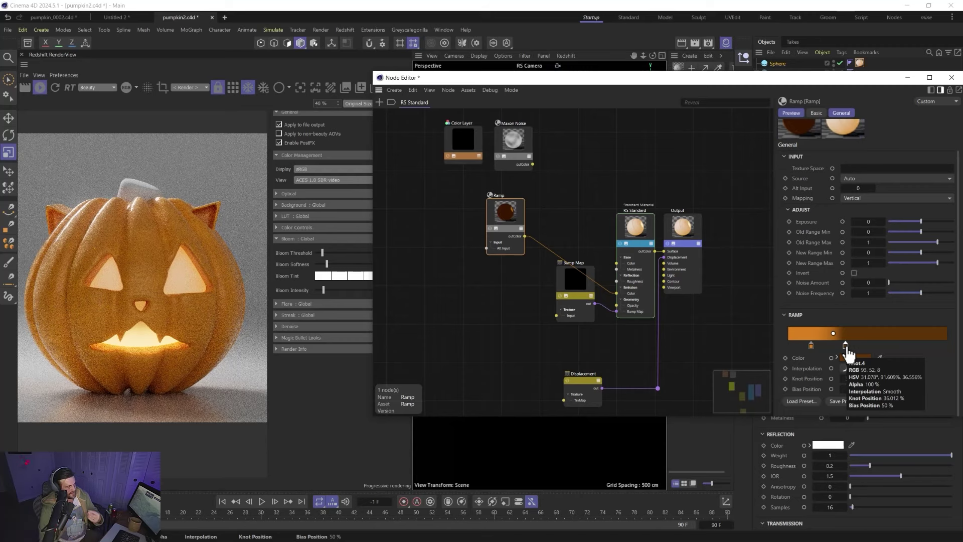
pyautogui.moveTo(846, 347)
pyautogui.mouseDown()
pyautogui.moveTo(865, 346)
pyautogui.moveTo(840, 335)
pyautogui.mouseUp()
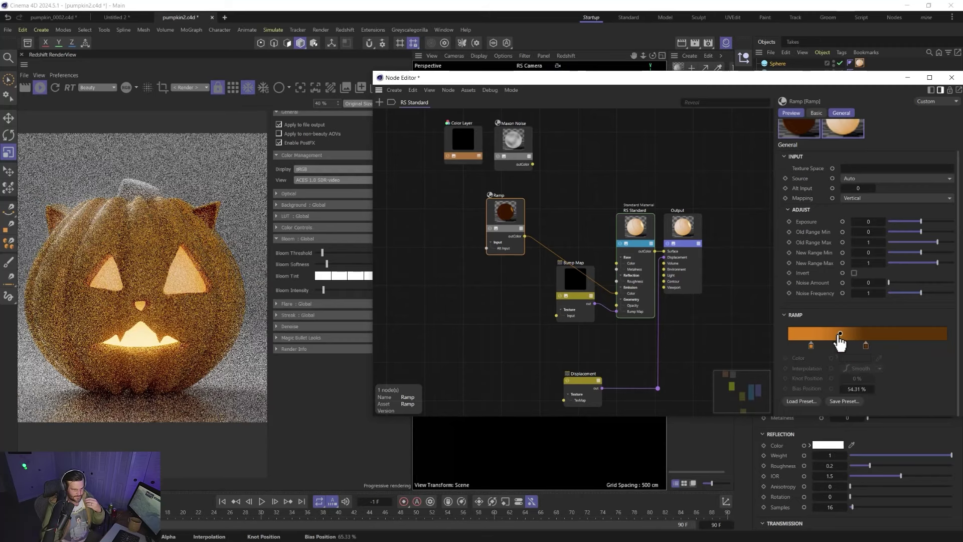
pyautogui.moveTo(836, 343)
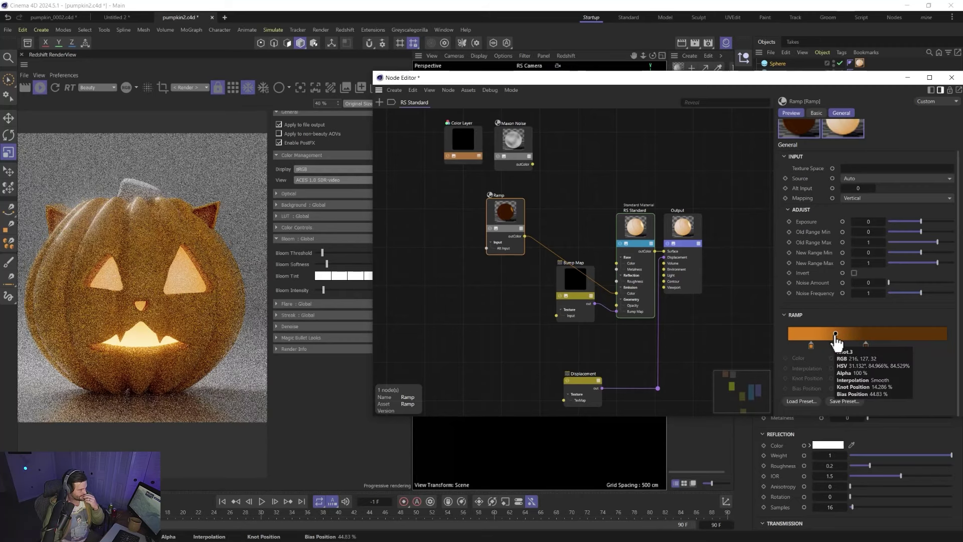
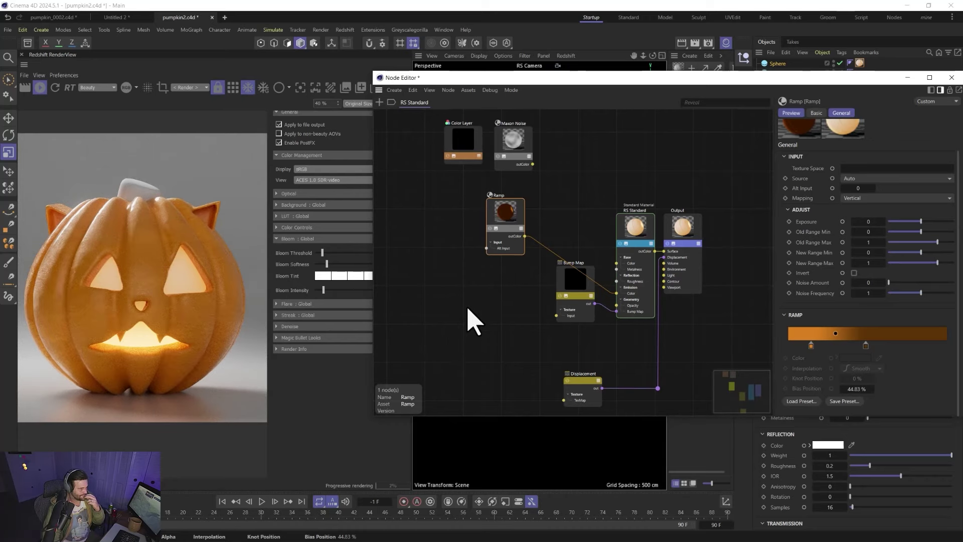
# - In the pumpkin material's subsurface settings, set weight 0.232, scale 0.464, anisotropy 0.264 and a light peach radius color (RGB 255, 159, 119)
pyautogui.click(951, 77)
pyautogui.scroll(-5, 789, 506)
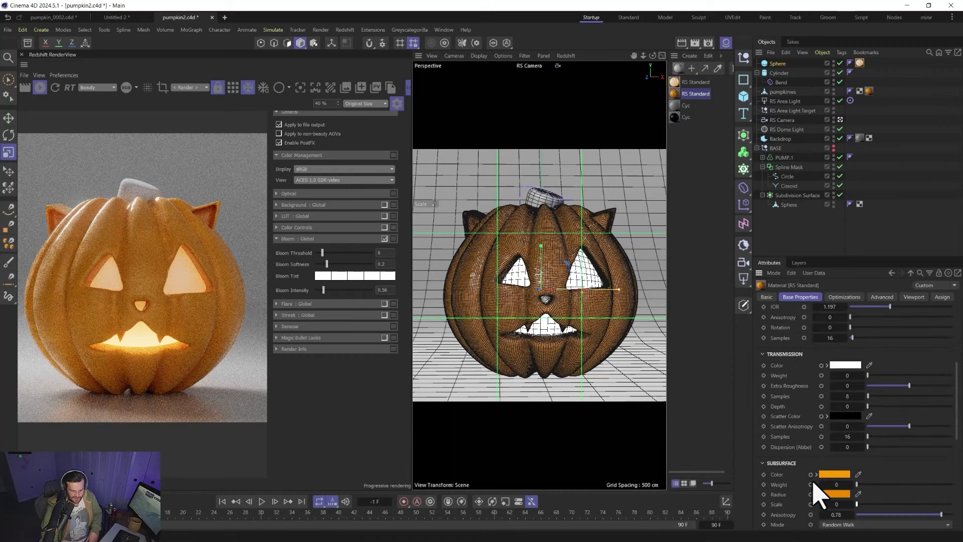
pyautogui.moveTo(878, 485); pyautogui.dragTo(914, 515)
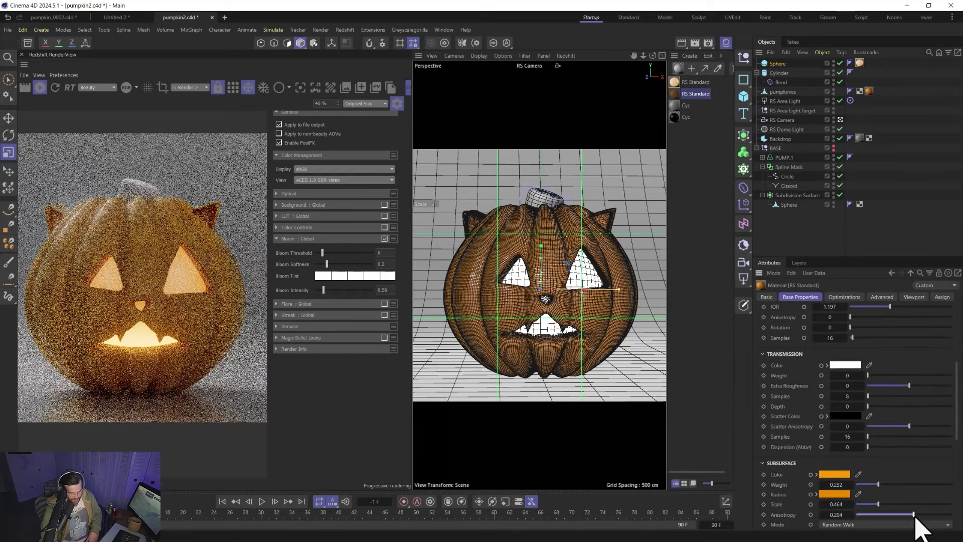
pyautogui.click(834, 493)
pyautogui.moveTo(773, 516); pyautogui.dragTo(778, 485)
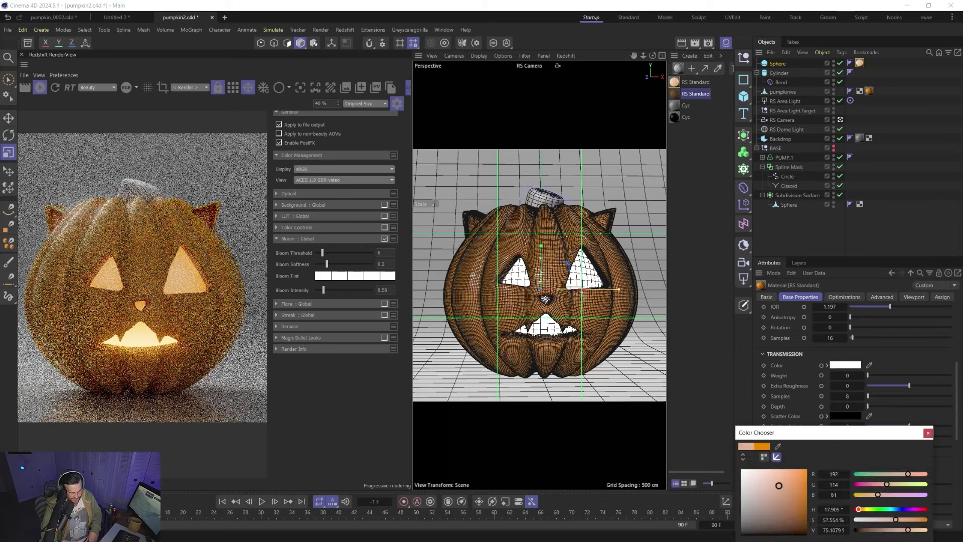
pyautogui.click(928, 432)
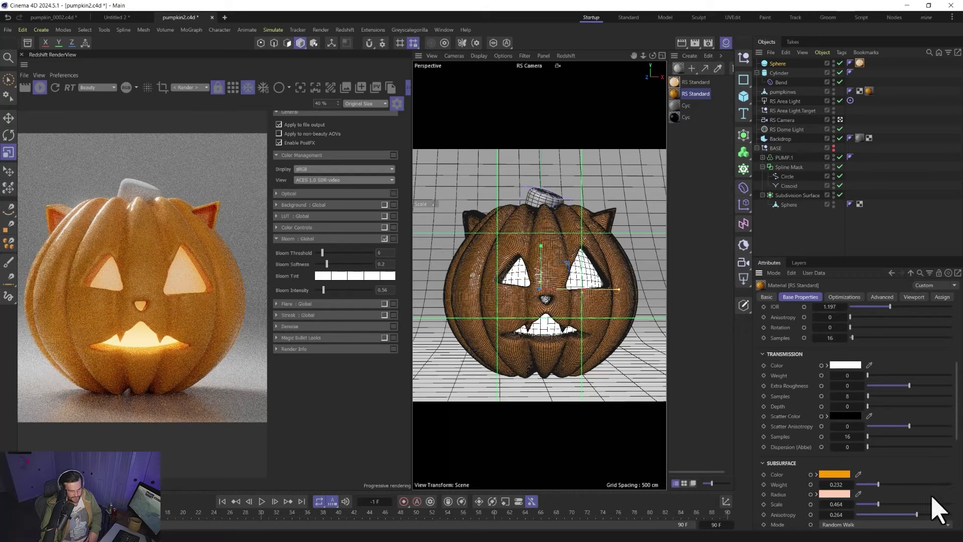
# - Set the pumpkin material's subsurface weight to 0 and raise the render's bloom intensity to 1.07
pyautogui.moveTo(892, 484); pyautogui.dragTo(772, 484)
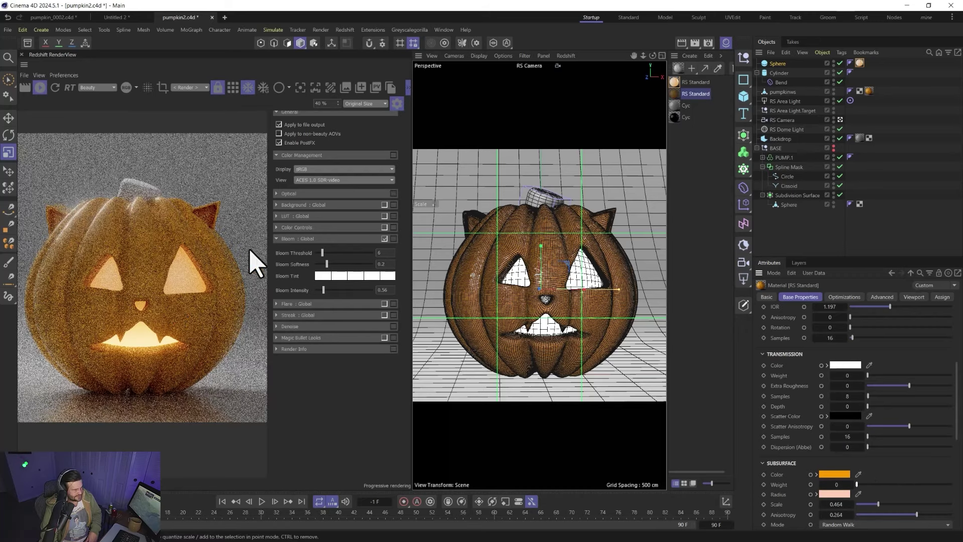
pyautogui.moveTo(324, 290); pyautogui.dragTo(330, 290)
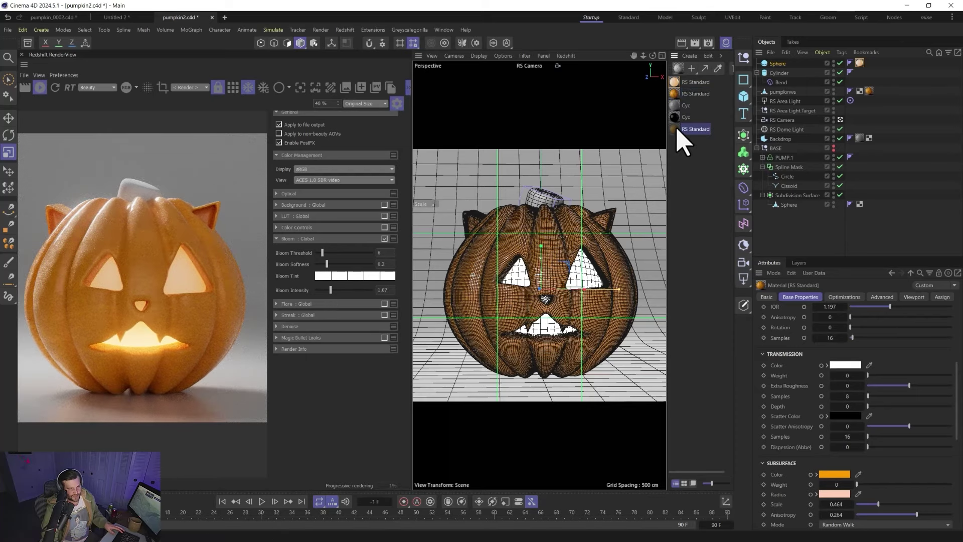
# - In the duplicated pumpkin material, change the standard material's base color from orange to a dark brown
pyautogui.doubleClick(677, 131)
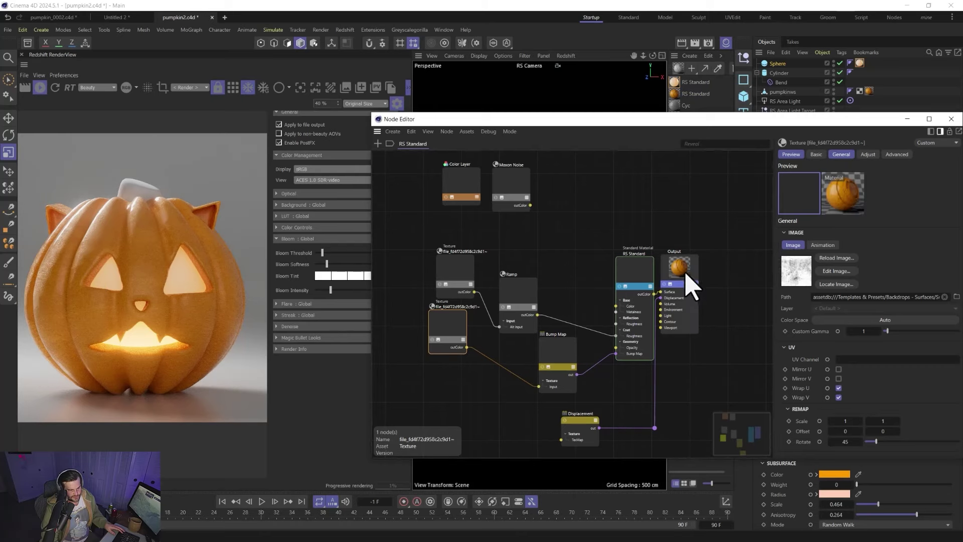
pyautogui.click(685, 275)
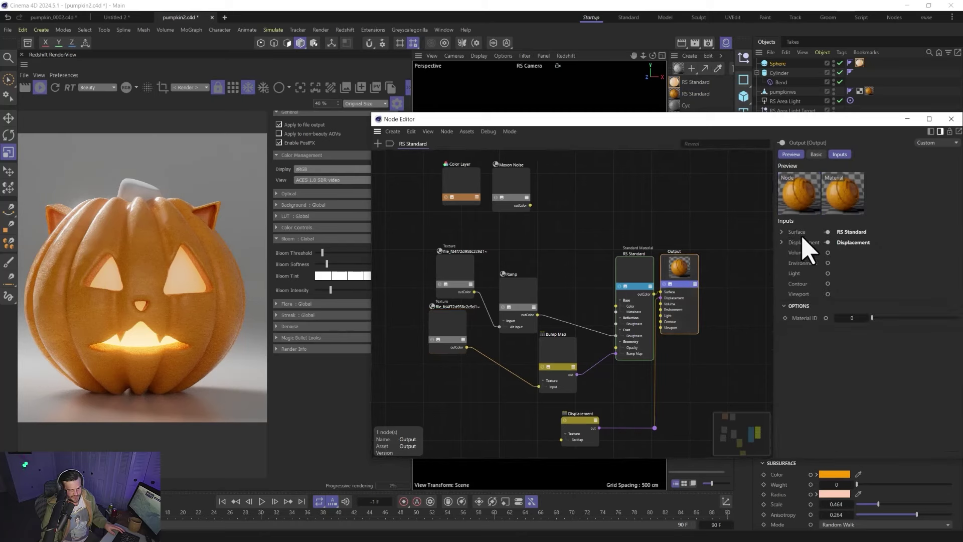
pyautogui.click(644, 270)
pyautogui.click(862, 244)
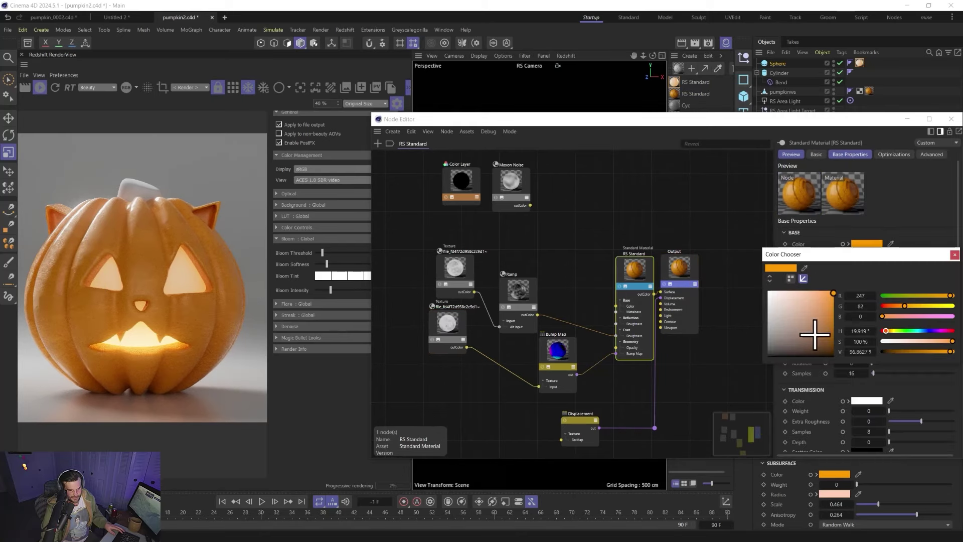
pyautogui.moveTo(812, 332); pyautogui.dragTo(832, 350)
pyautogui.click(954, 254)
pyautogui.click(951, 119)
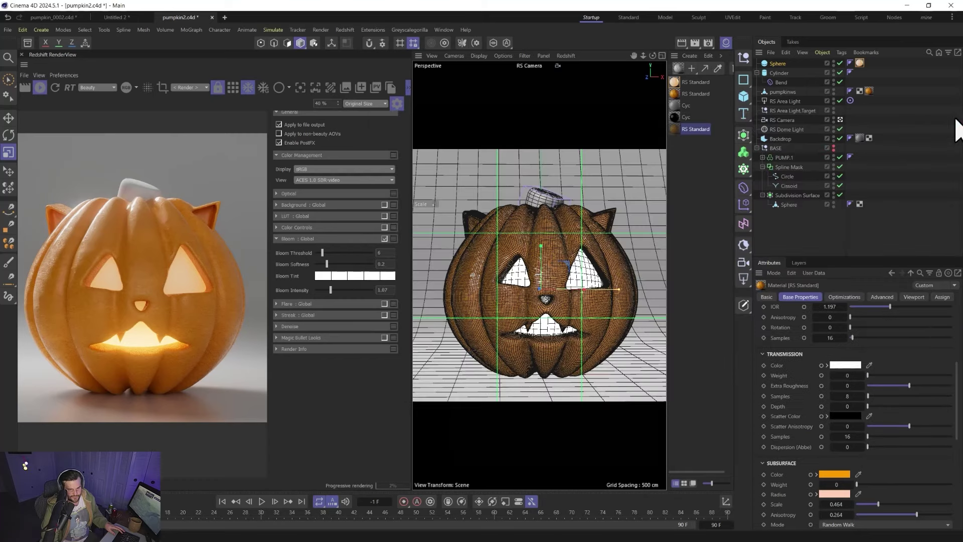
# - Apply the dark brown material to the stem cylinder and make the cylinder editable
pyautogui.moveTo(764, 71); pyautogui.dragTo(849, 65)
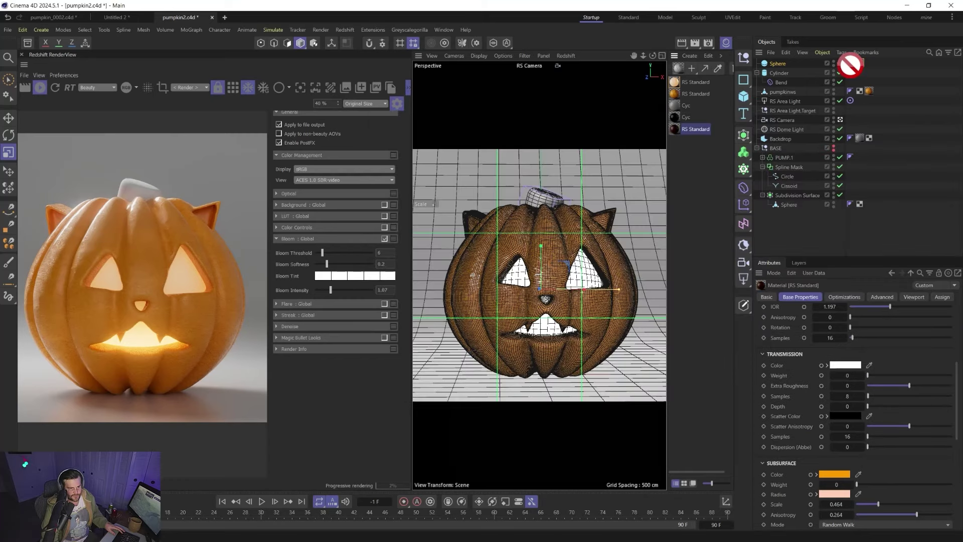
pyautogui.moveTo(780, 73); pyautogui.dragTo(781, 73)
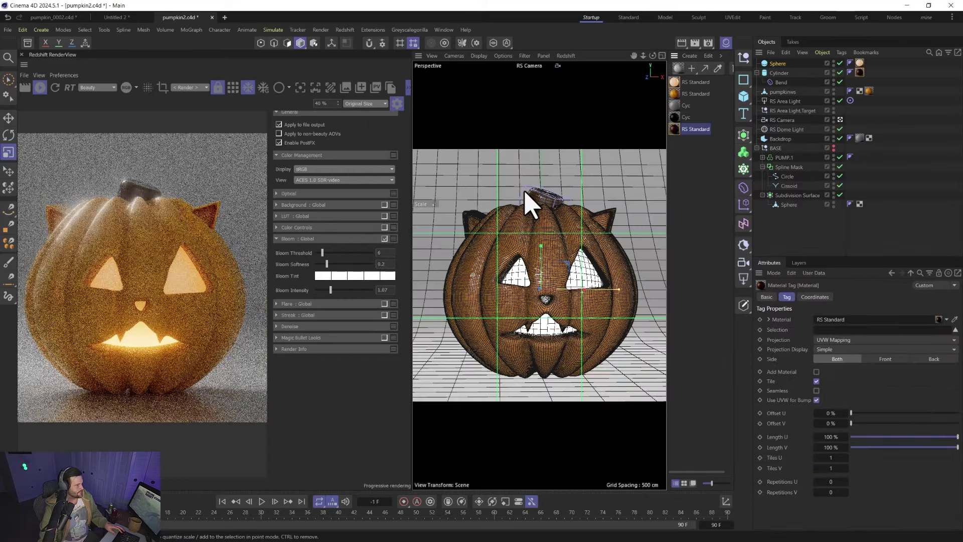
pyautogui.click(779, 74)
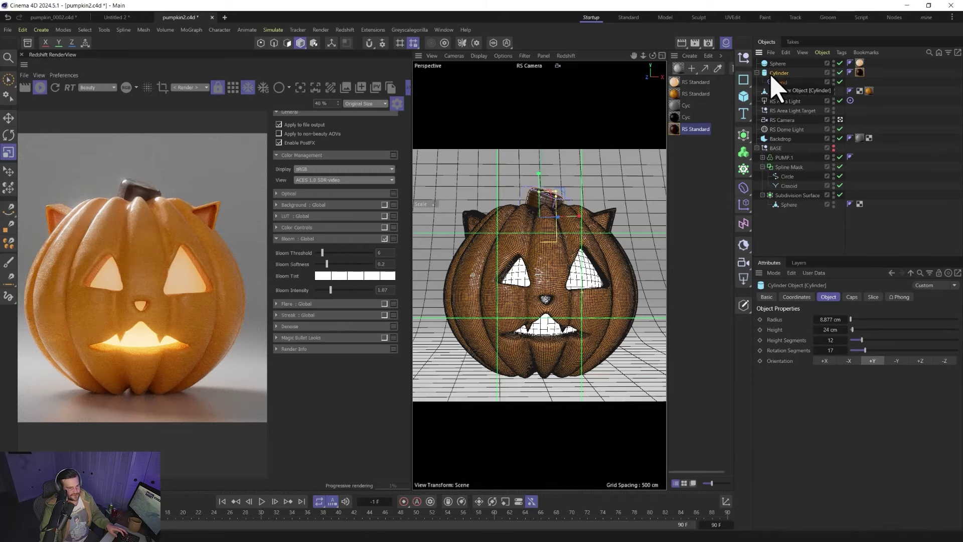
pyautogui.press('c')
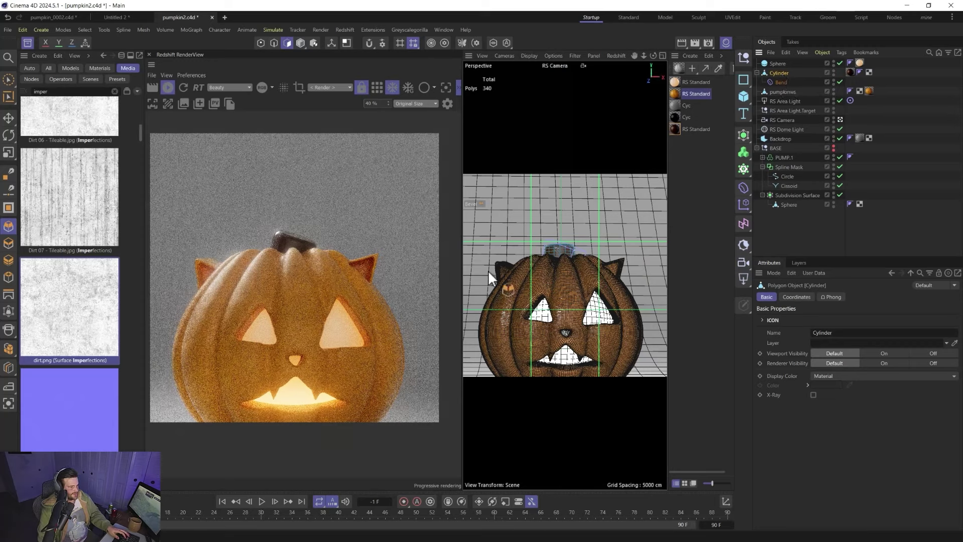
# - Add a Displacer under the stem cylinder with a Noise shader and a height of 4 cm
pyautogui.click(747, 186)
pyautogui.click(792, 447)
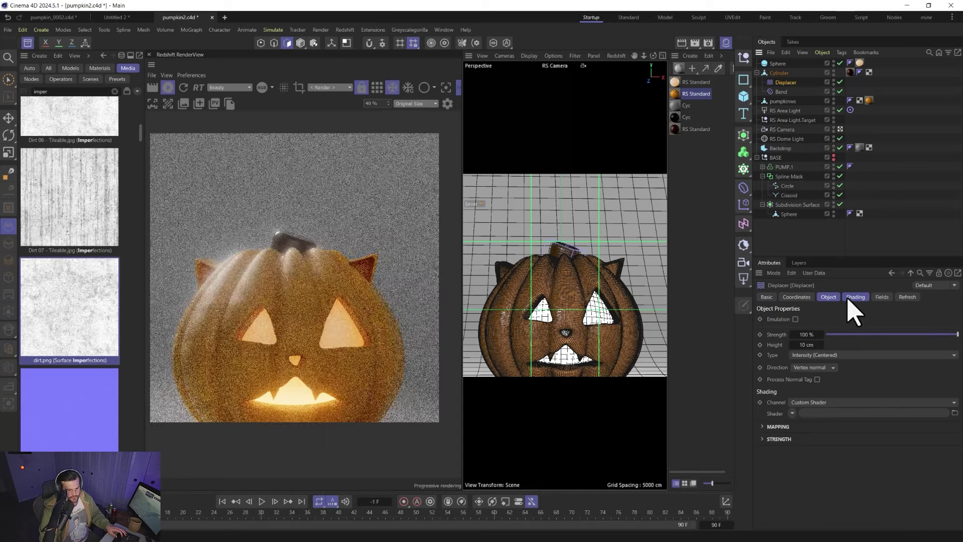
pyautogui.click(853, 297)
pyautogui.click(792, 329)
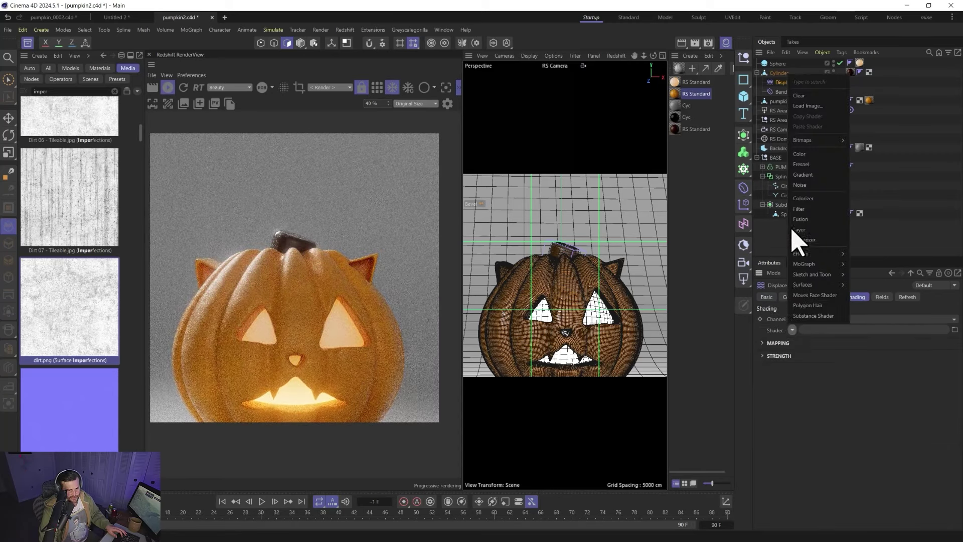
pyautogui.click(800, 186)
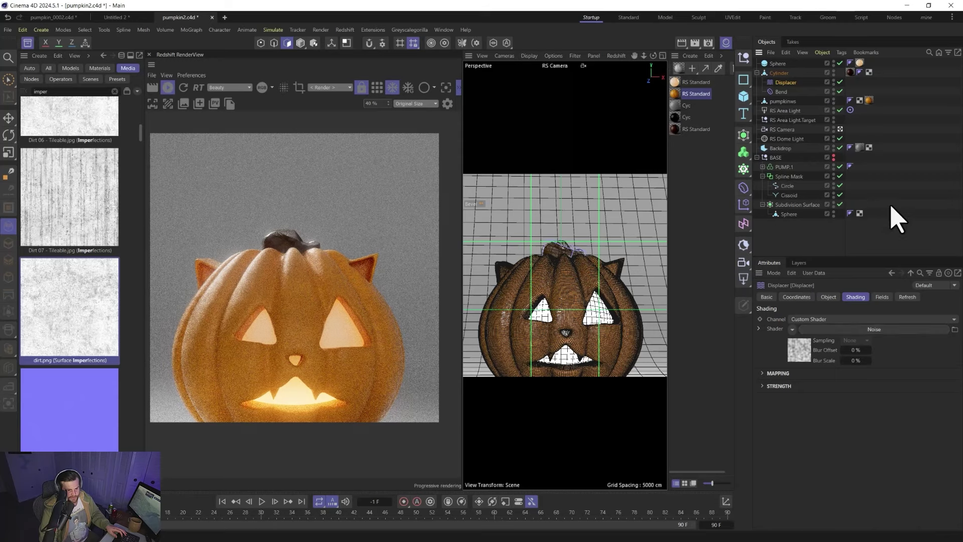
pyautogui.click(828, 297)
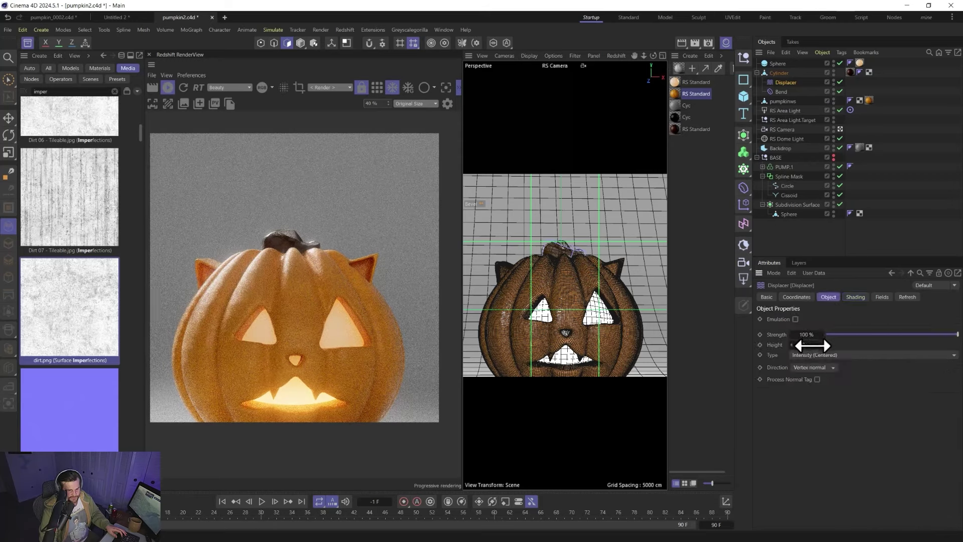
pyautogui.moveTo(812, 344)
pyautogui.mouseDown()
pyautogui.moveTo(794, 345)
pyautogui.moveTo(808, 345)
pyautogui.mouseUp()
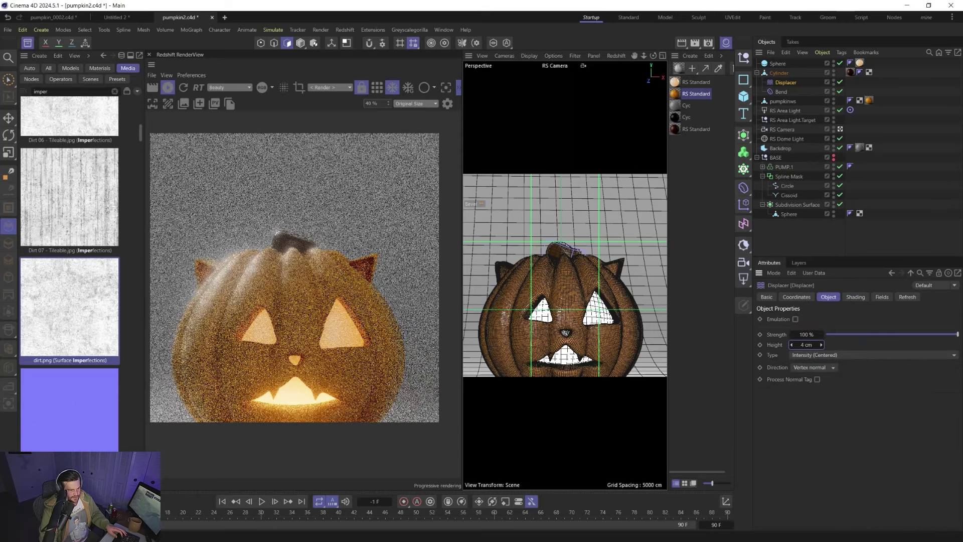
# - Change the displacer's noise type to Turbulence and its global scale to 26%
pyautogui.click(855, 297)
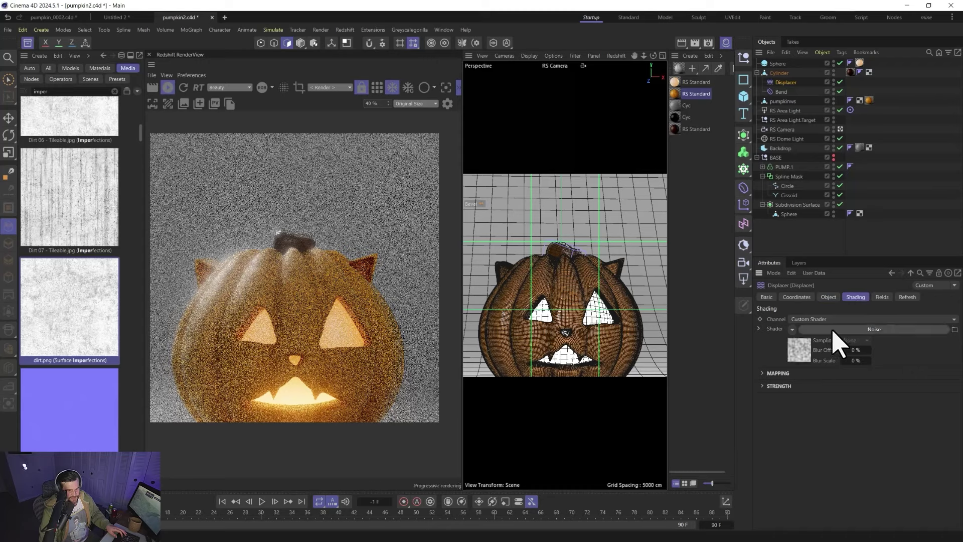
pyautogui.click(833, 330)
pyautogui.click(845, 394)
pyautogui.click(844, 296)
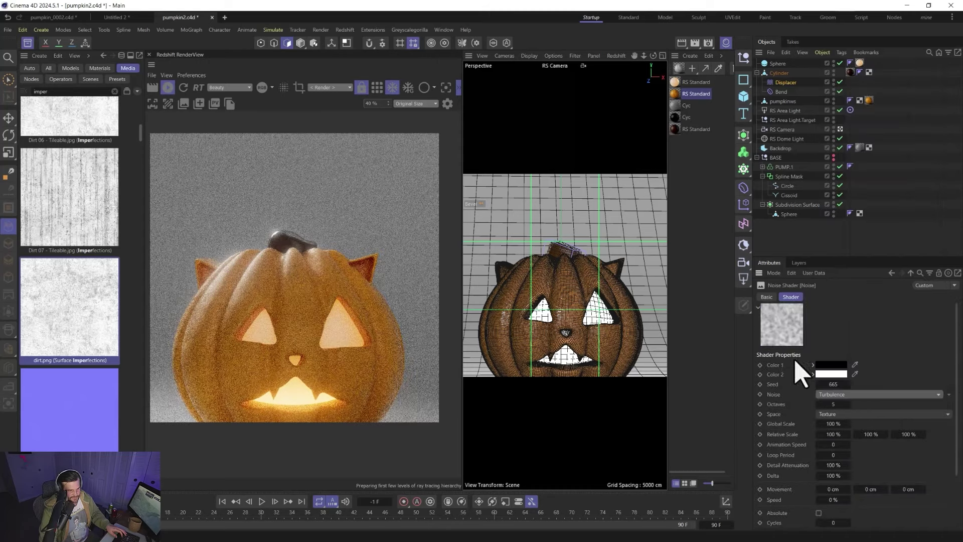
pyautogui.moveTo(834, 425); pyautogui.dragTo(829, 423)
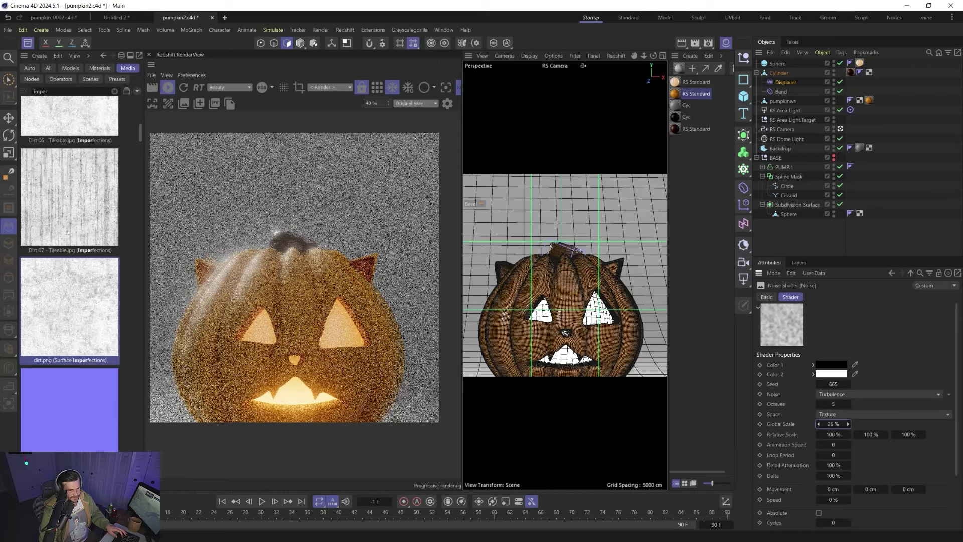
# - Place the stem cylinder inside a new Subdivision Surface
pyautogui.click(777, 73)
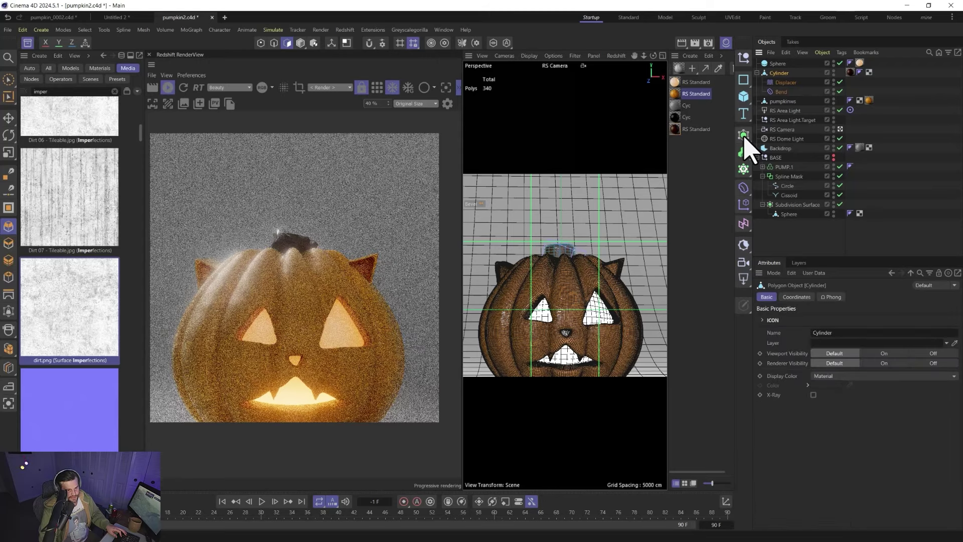
pyautogui.keyDown('alt'); pyautogui.click(743, 137); pyautogui.keyUp('alt')
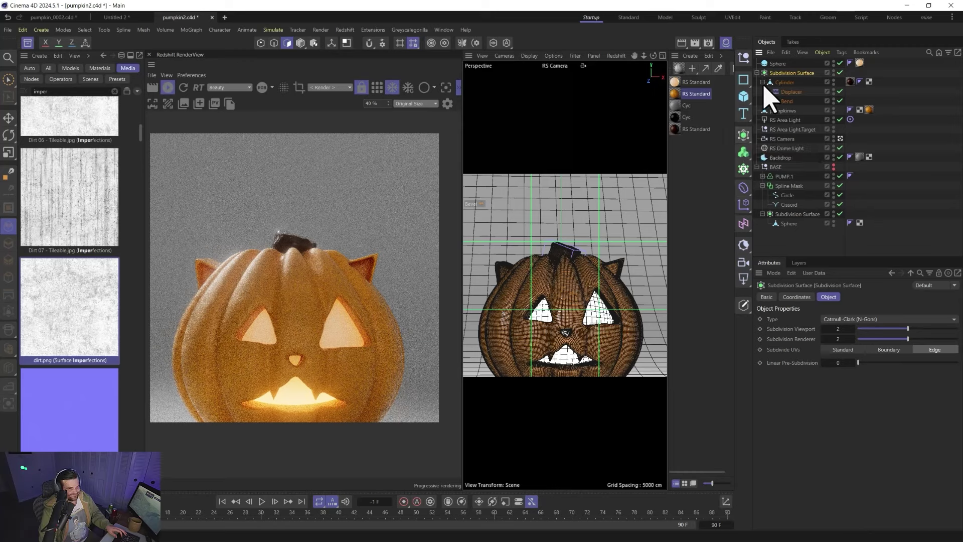
# - In the stem material, raise the reflection roughness to 0.993 and lower the coat weight to 0
pyautogui.click(680, 129)
pyautogui.moveTo(875, 466); pyautogui.dragTo(948, 468)
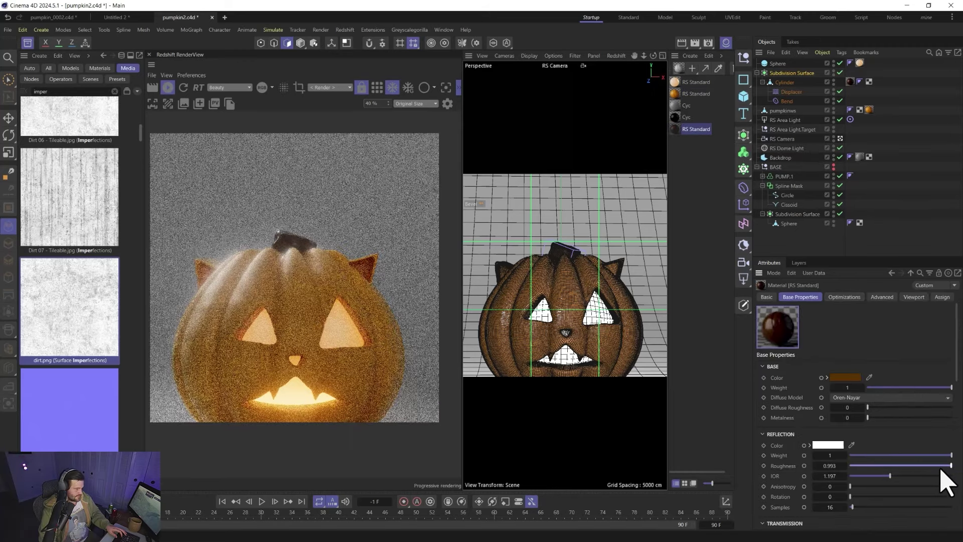
pyautogui.scroll(-3, 777, 462)
pyautogui.scroll(-3, 782, 464)
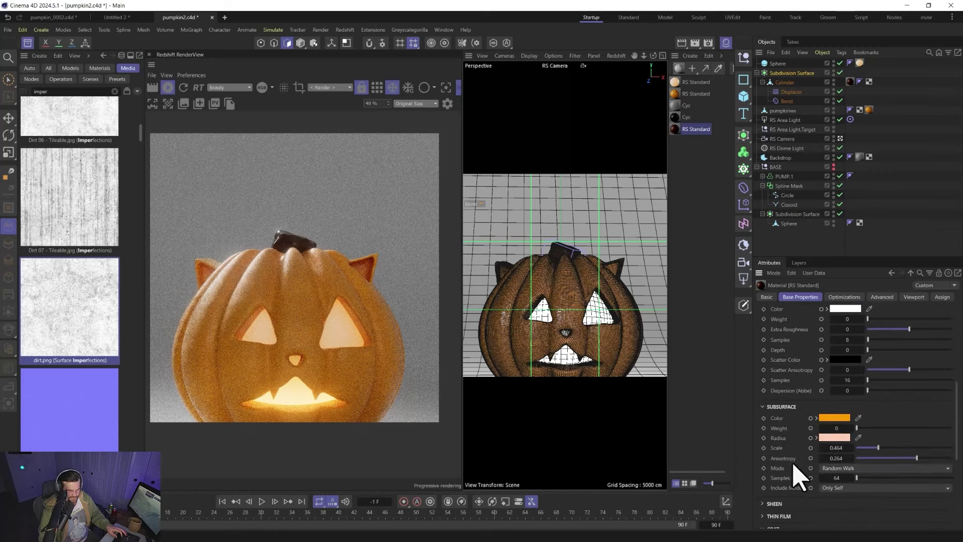
pyautogui.scroll(-5, 800, 463)
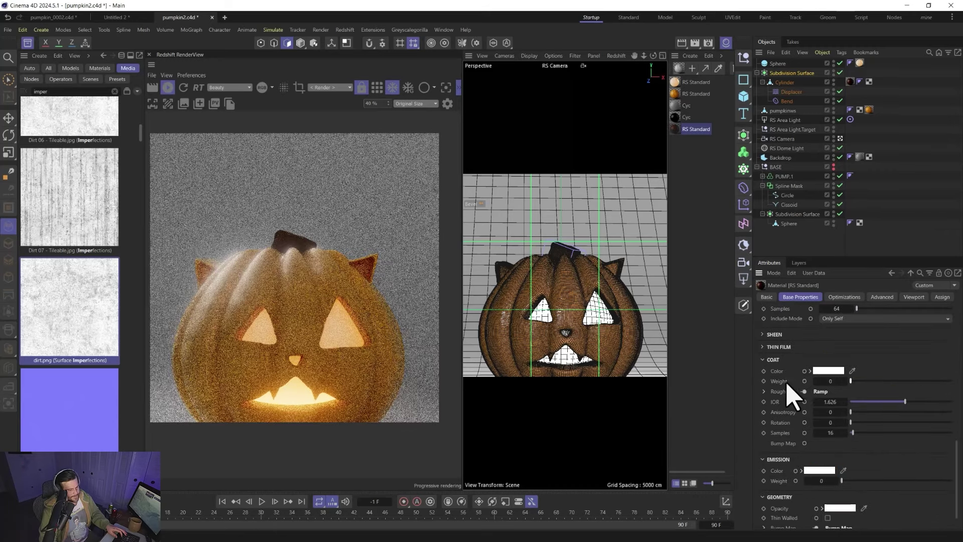
# - Adjust the stem material's reflection to weight 1, roughness 0.495 and IOR 1.17
pyautogui.scroll(5, 792, 396)
pyautogui.scroll(3, 802, 399)
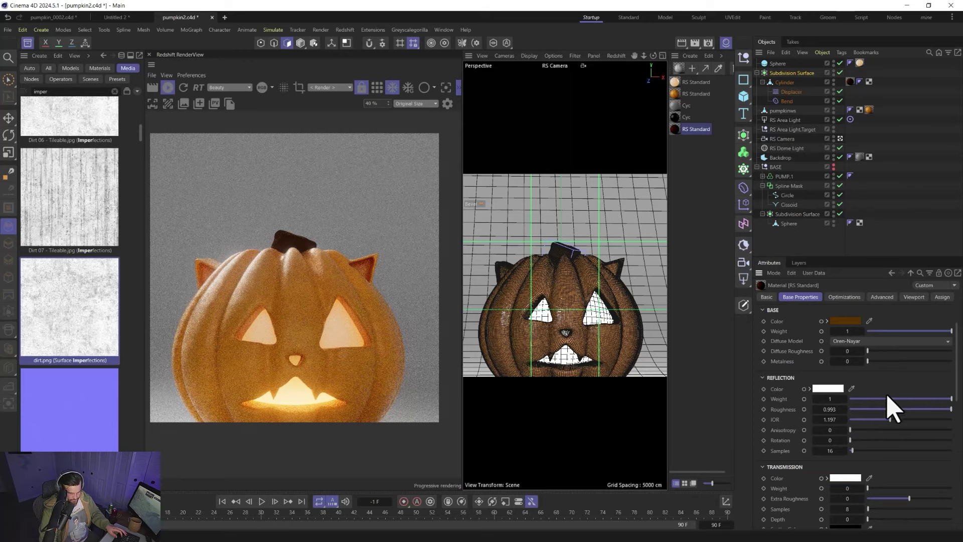
pyautogui.moveTo(882, 398); pyautogui.dragTo(952, 400)
pyautogui.click(888, 410)
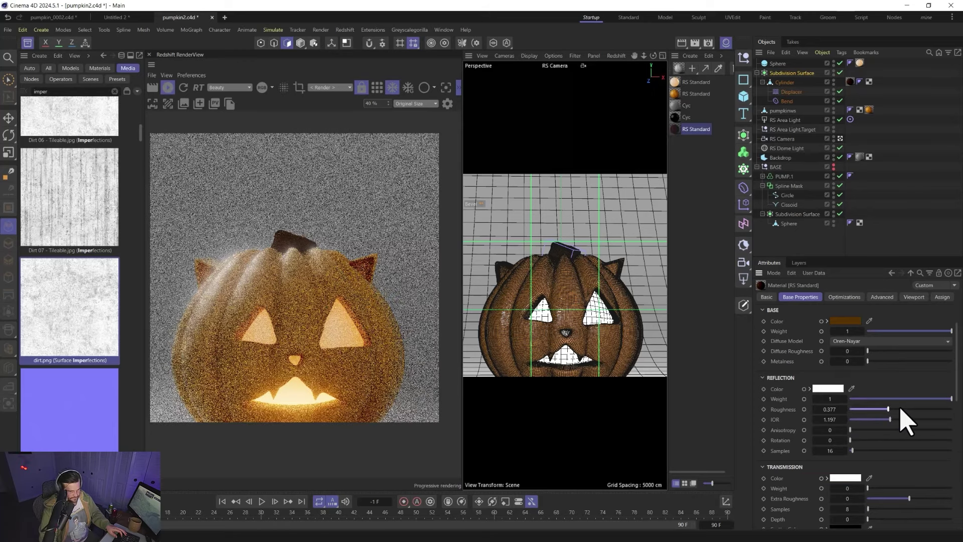
pyautogui.moveTo(892, 419)
pyautogui.mouseDown()
pyautogui.moveTo(904, 419)
pyautogui.moveTo(893, 409)
pyautogui.mouseUp()
pyautogui.click(889, 419)
pyautogui.click(903, 408)
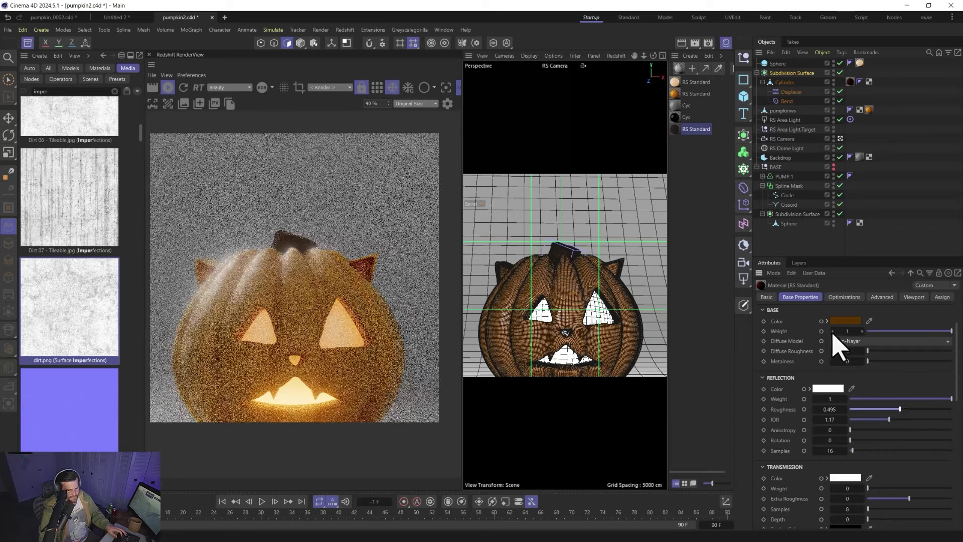
# - Recolor the stem material's base to a muted very dark brown (RGB 23, 10, 4)
pyautogui.click(845, 321)
pyautogui.click(806, 428)
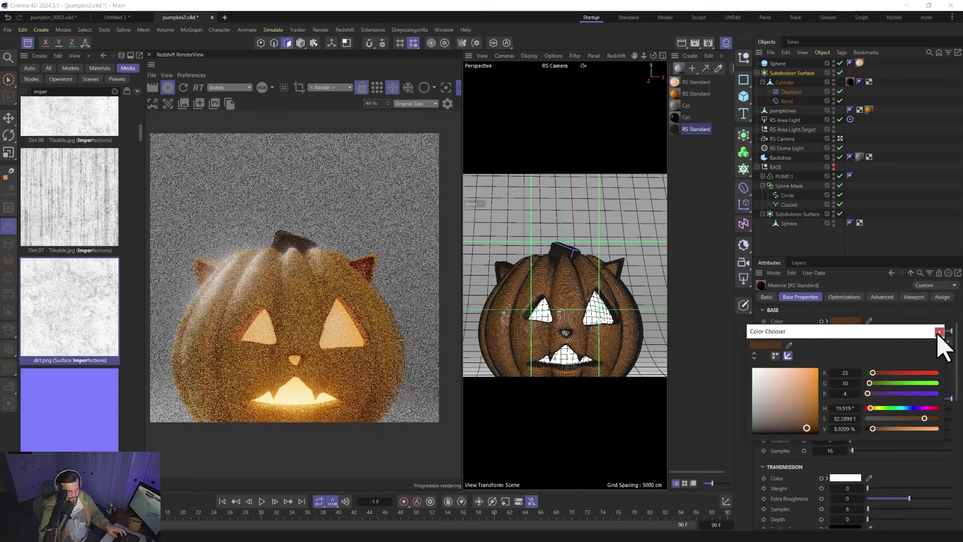
pyautogui.click(939, 331)
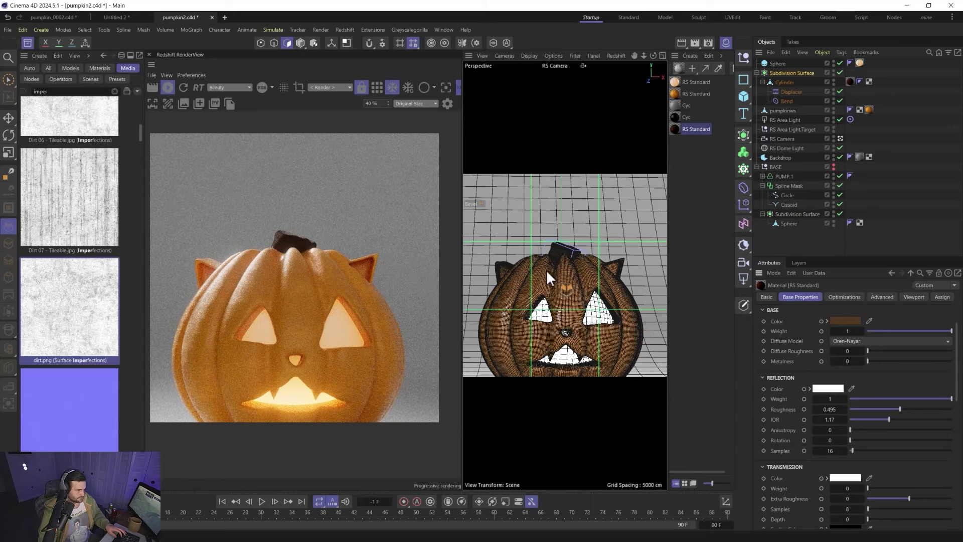
# - Rotate the stem's Subdivision Surface about 49° around its vertical axis and activate the Scale tool
pyautogui.click(789, 74)
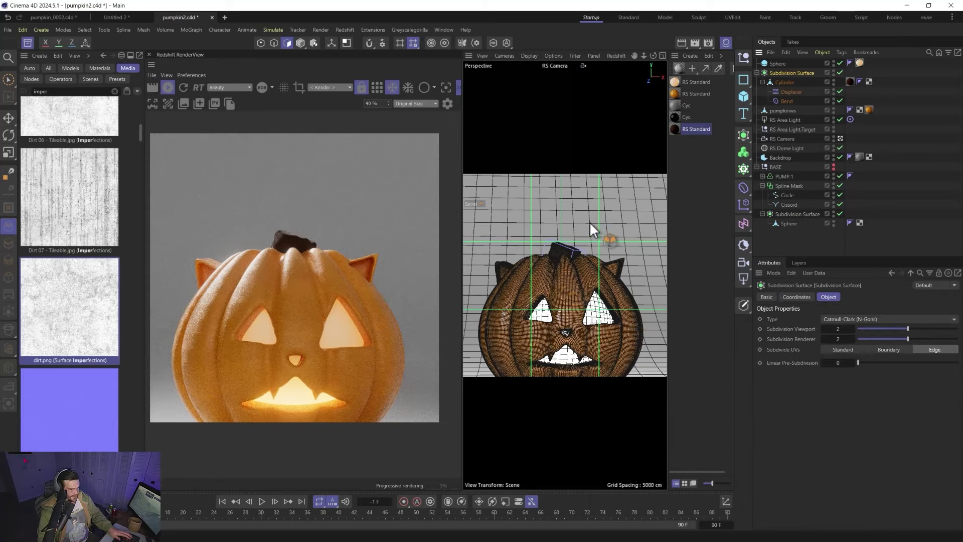
pyautogui.press('r')
pyautogui.moveTo(576, 258); pyautogui.dragTo(627, 261)
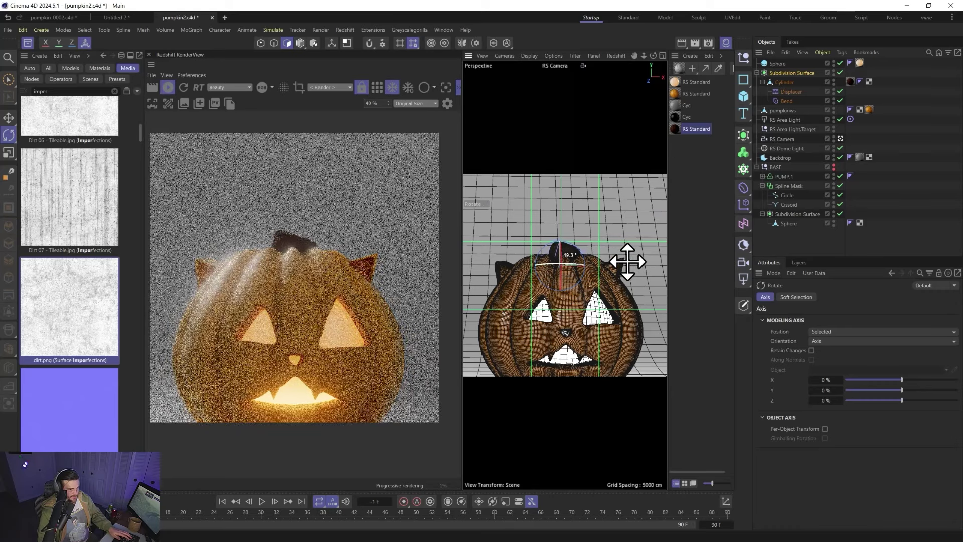
pyautogui.press('t')
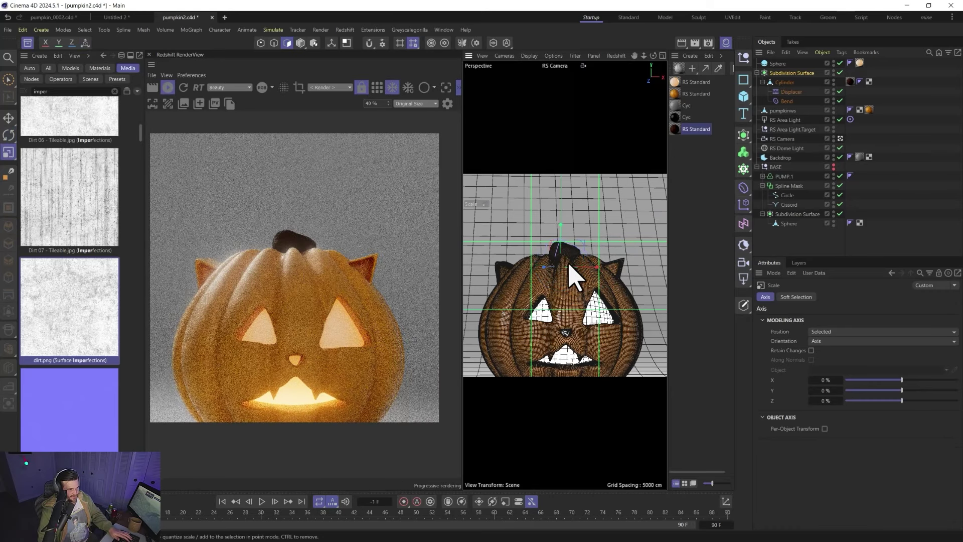
# - Scale the stem's Subdivision Surface down with its Displacer and Bend deformers switched off, and re-enable both deformers
pyautogui.click(839, 101)
pyautogui.click(839, 92)
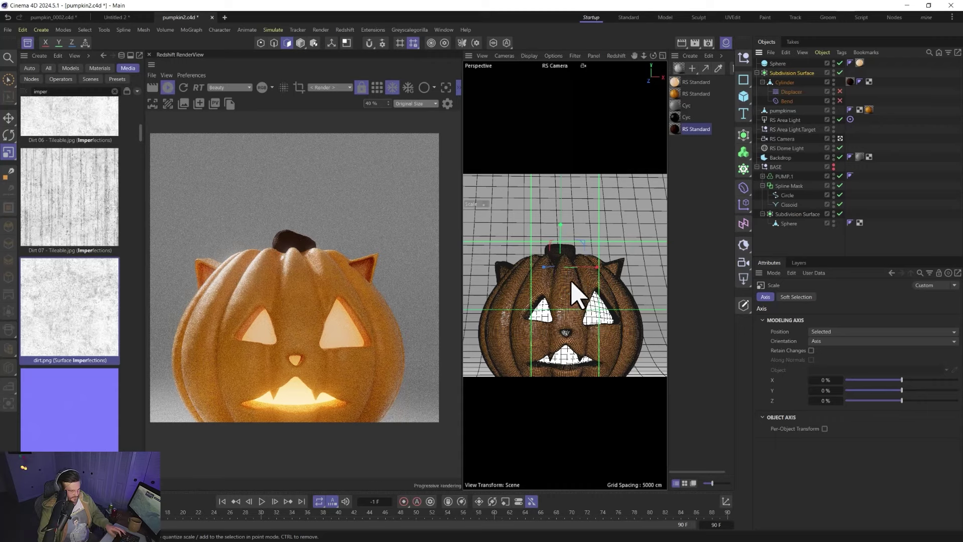
pyautogui.keyDown('alt'); pyautogui.moveTo(576, 280); pyautogui.dragTo(576, 354); pyautogui.keyUp('alt')
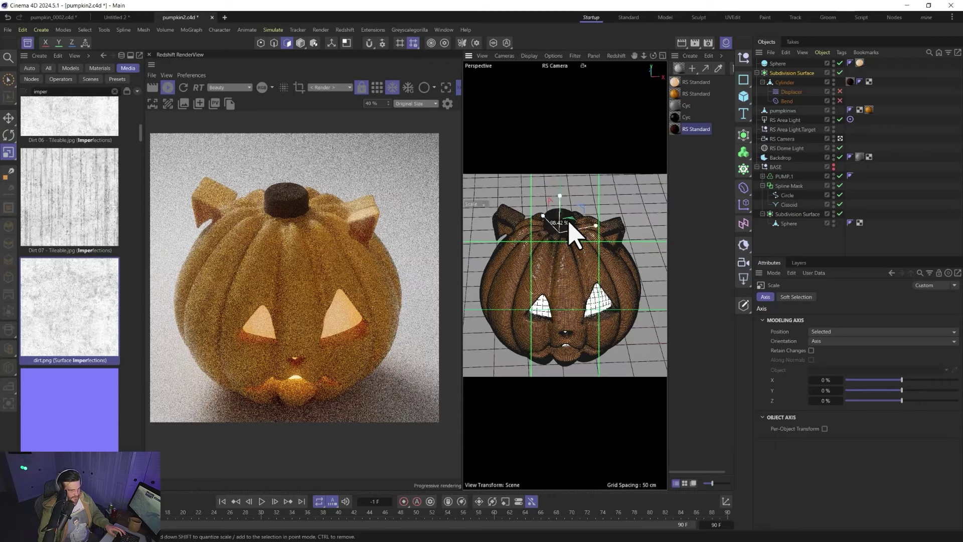
pyautogui.moveTo(576, 229)
pyautogui.mouseDown()
pyautogui.moveTo(572, 239)
pyautogui.moveTo(574, 221)
pyautogui.moveTo(483, 274)
pyautogui.mouseUp()
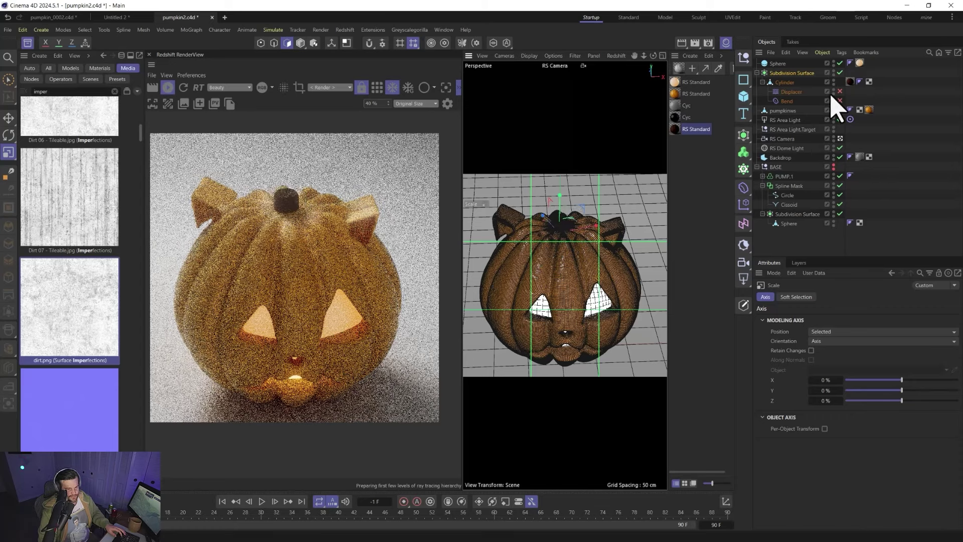
pyautogui.moveTo(840, 102); pyautogui.dragTo(840, 91)
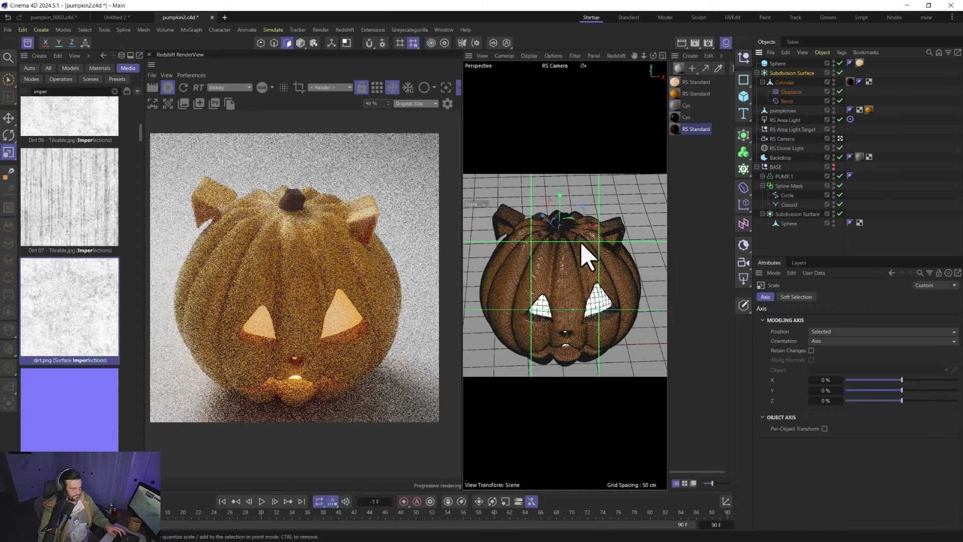
# - Move the stem slightly on the pumpkin's crown and activate the Scale tool
pyautogui.press('e')
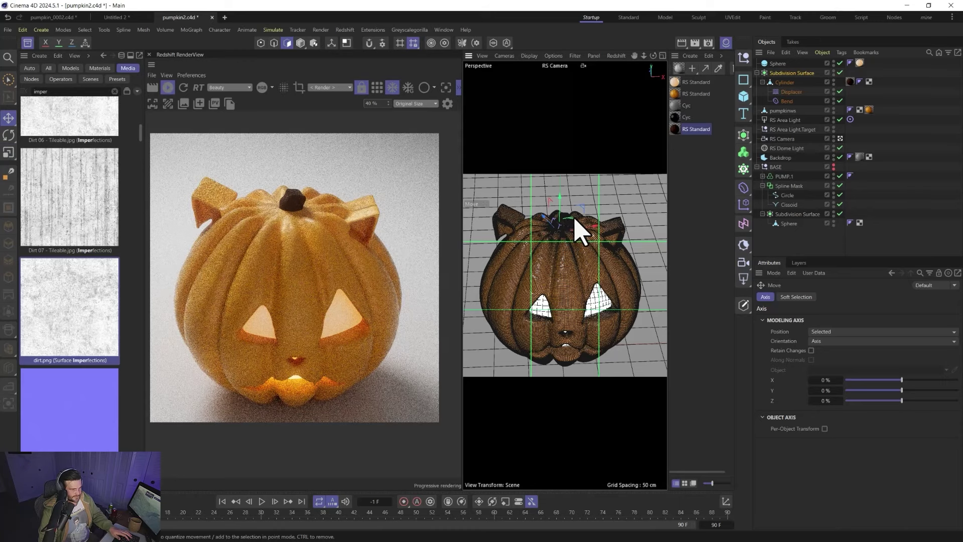
pyautogui.moveTo(575, 222)
pyautogui.mouseDown()
pyautogui.moveTo(561, 198)
pyautogui.moveTo(575, 225)
pyautogui.mouseUp()
pyautogui.press('t')
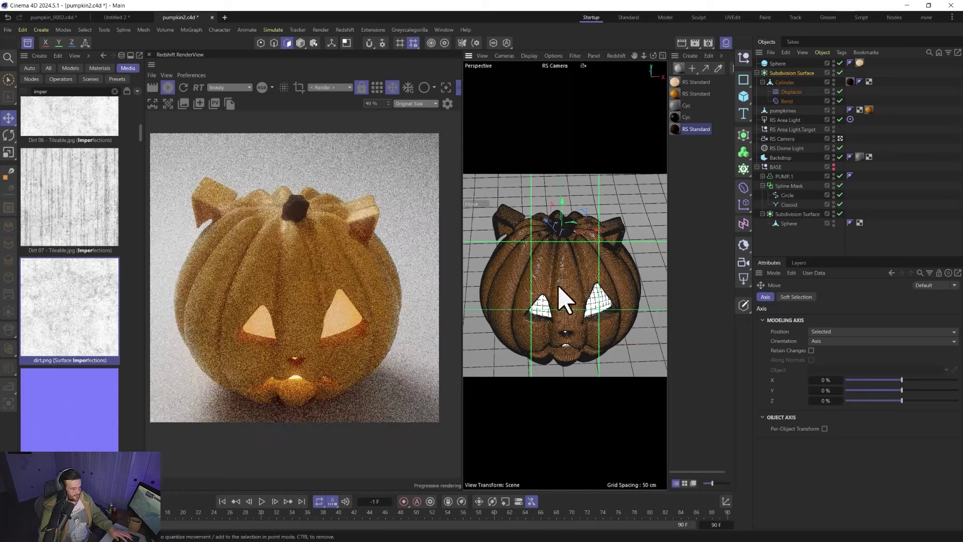
# - Set the stem's Displacer height to 0.2313 cm
pyautogui.click(792, 92)
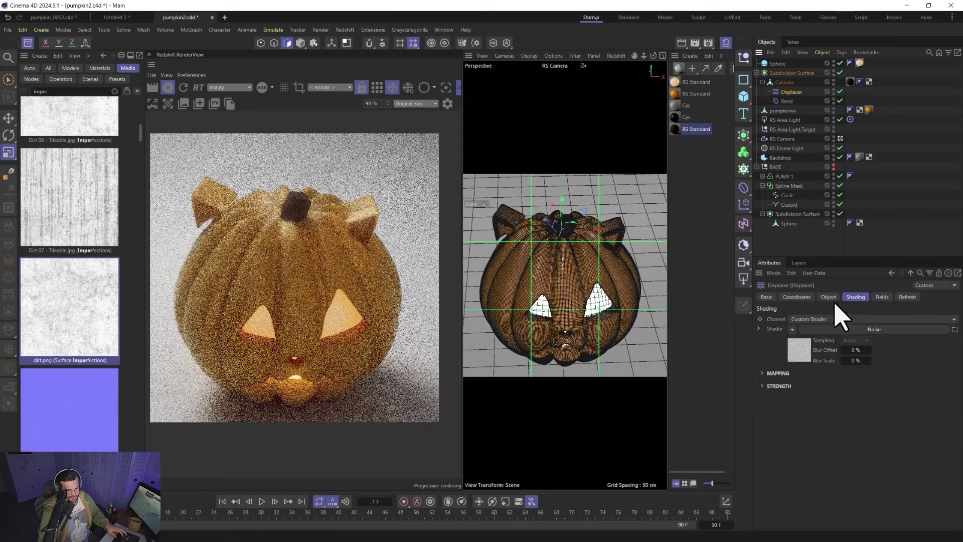
pyautogui.click(828, 297)
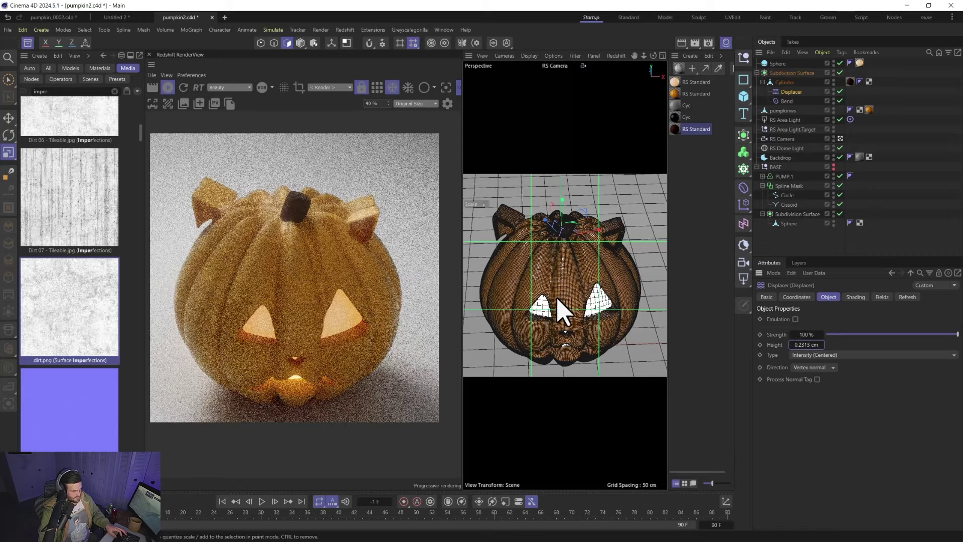
pyautogui.moveTo(561, 311)
pyautogui.keyDown('alt'); pyautogui.mouseDown()
pyautogui.moveTo(555, 253)
pyautogui.moveTo(563, 236)
pyautogui.moveTo(569, 323)
pyautogui.moveTo(561, 275)
pyautogui.moveTo(551, 314)
pyautogui.moveTo(564, 294)
pyautogui.mouseUp(); pyautogui.keyUp('alt')
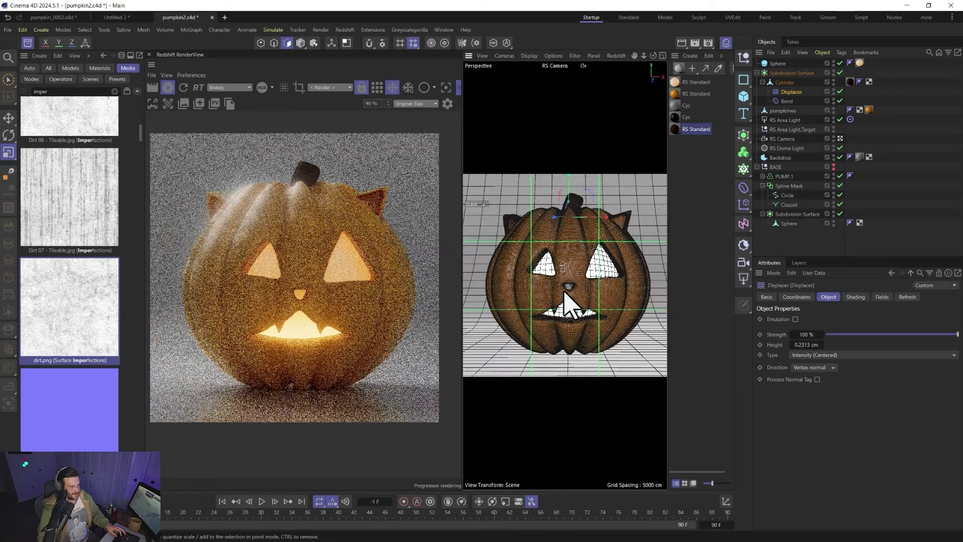
# - Close the Asset Browser and recolor the backdrop's Cyc material base to a very dark blue (RGB 2, 3, 15)
pyautogui.click(28, 43)
pyautogui.scroll(-3, 549, 311)
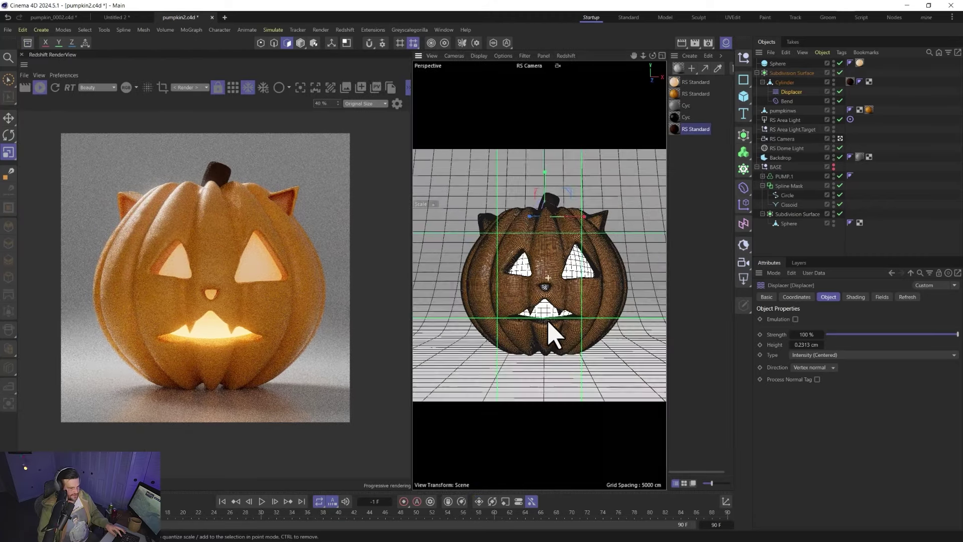
pyautogui.scroll(-1, 557, 351)
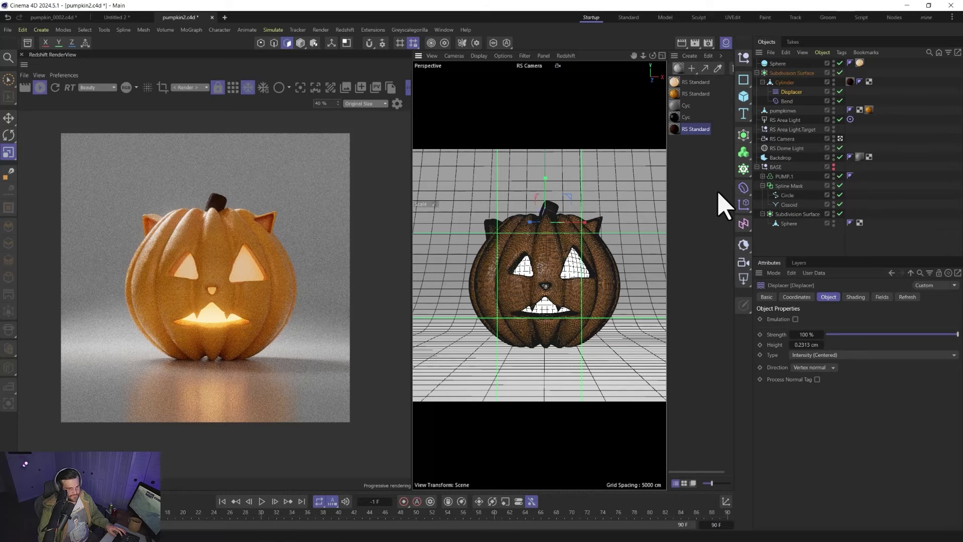
pyautogui.click(678, 107)
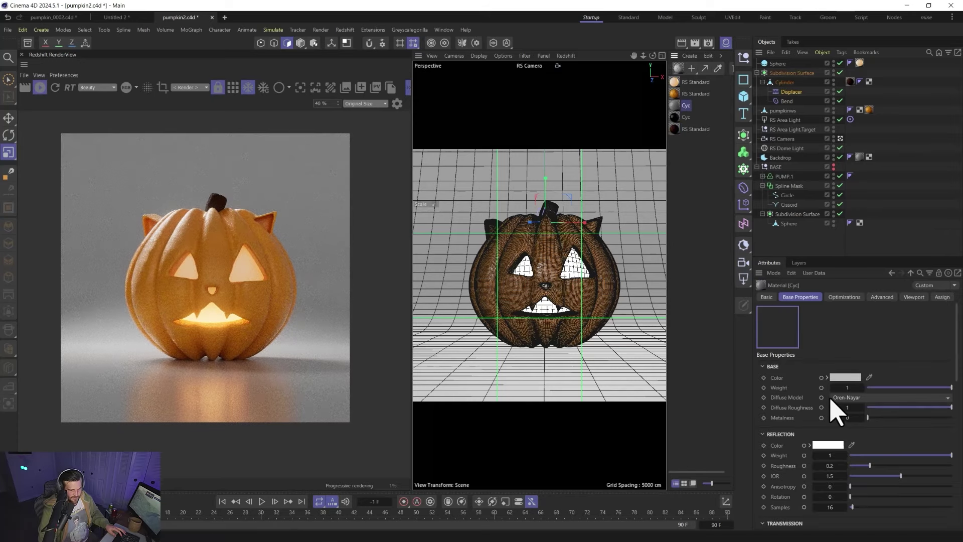
pyautogui.click(844, 377)
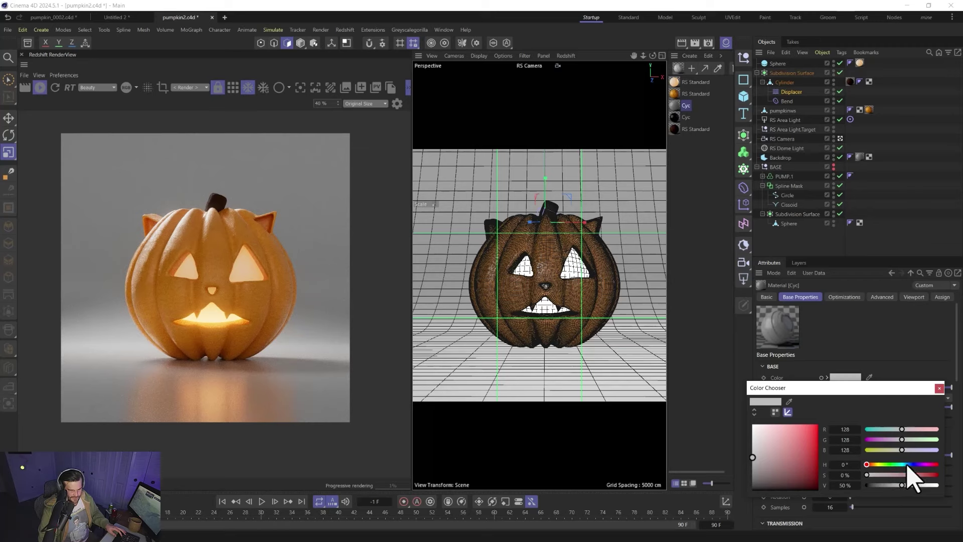
pyautogui.moveTo(795, 465); pyautogui.dragTo(810, 486)
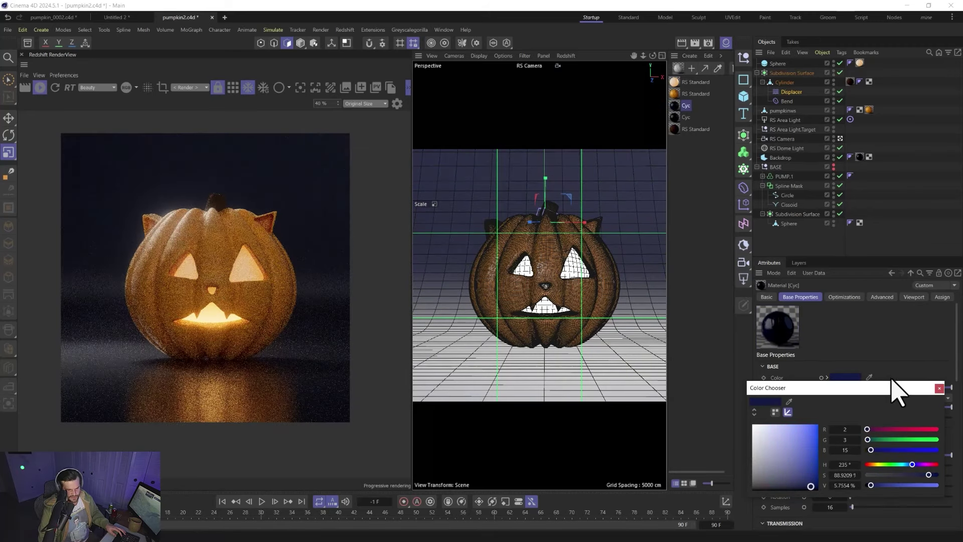
pyautogui.click(939, 388)
# - Add a Landscape primitive to the scene and set its height to 5 cm
pyautogui.click(746, 99)
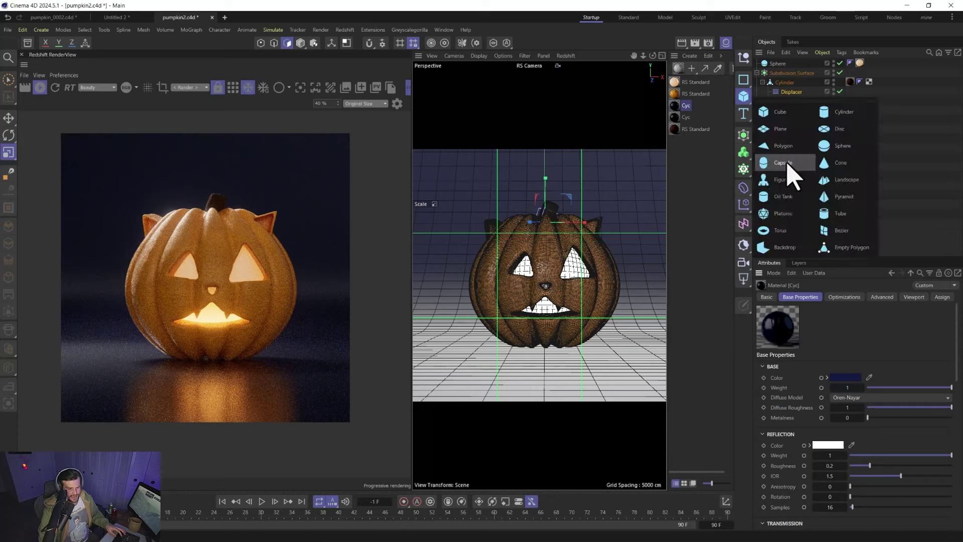
pyautogui.click(855, 190)
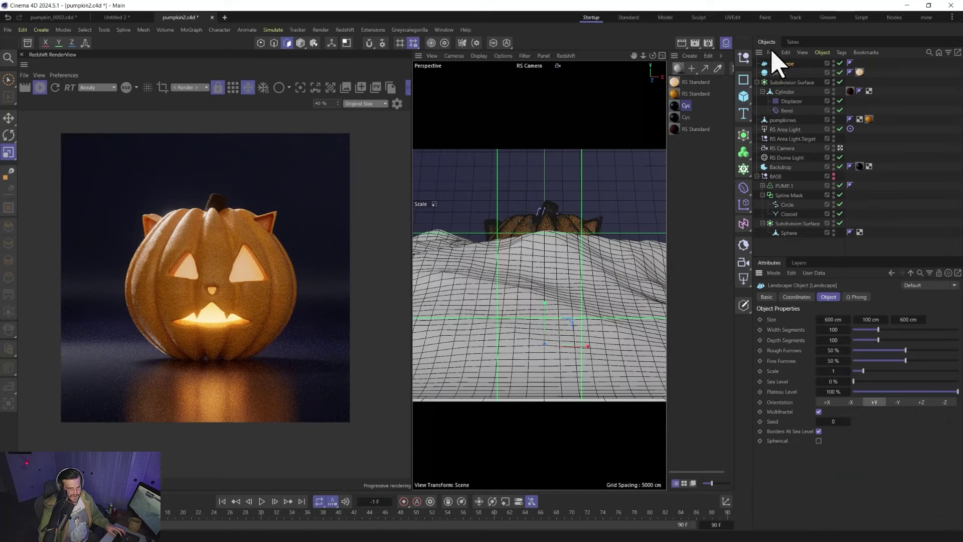
pyautogui.click(870, 319)
pyautogui.write('5')
pyautogui.press('Return')
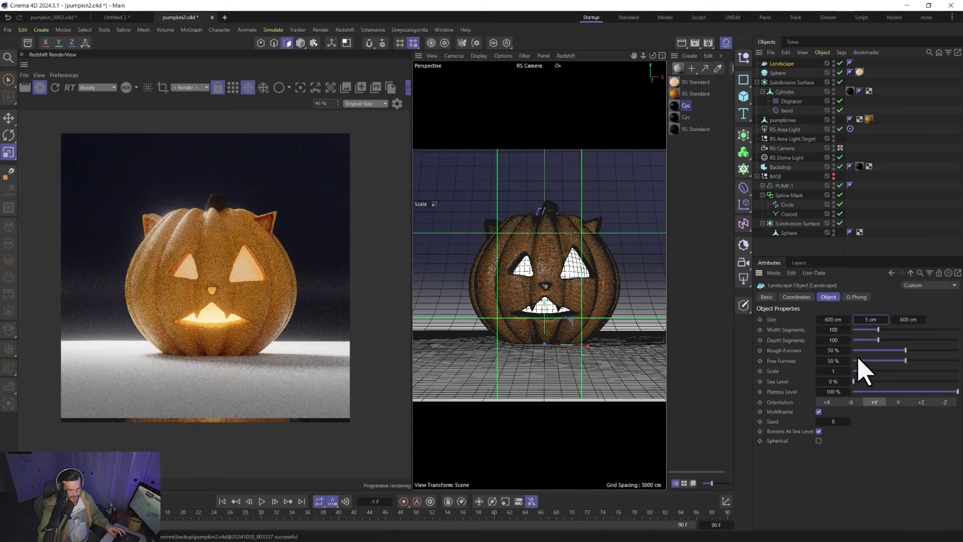
# - Set the landscape's scale to 5.27, seed to 70 and height to 12 cm, and lower it beneath the pumpkin
pyautogui.moveTo(861, 377); pyautogui.dragTo(909, 370)
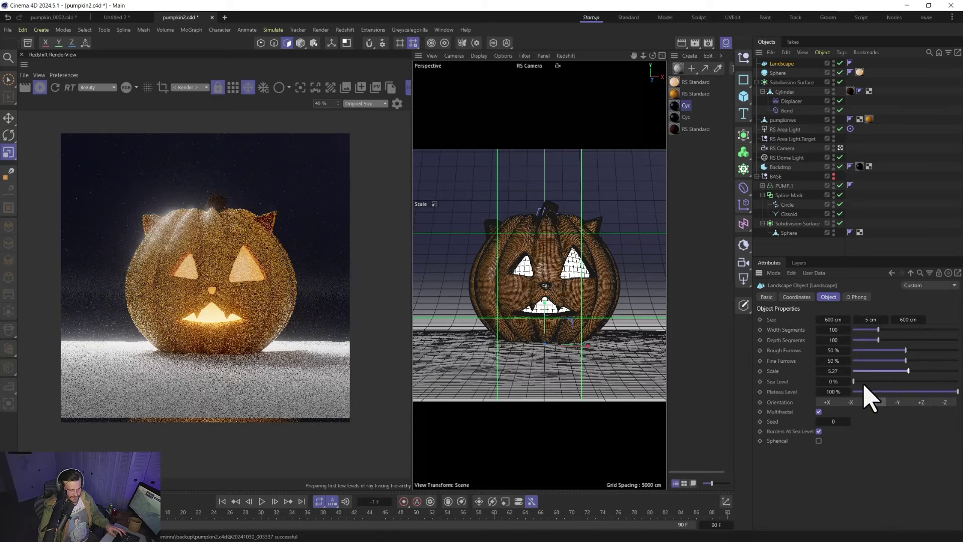
pyautogui.moveTo(841, 419); pyautogui.dragTo(844, 420)
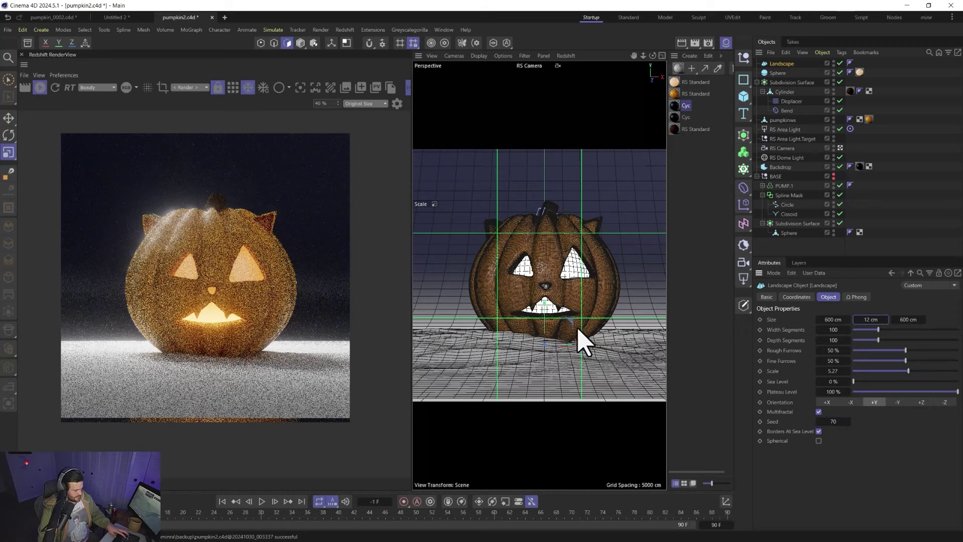
pyautogui.press('e')
pyautogui.moveTo(548, 318)
pyautogui.mouseDown()
pyautogui.moveTo(563, 323)
pyautogui.moveTo(552, 331)
pyautogui.mouseUp()
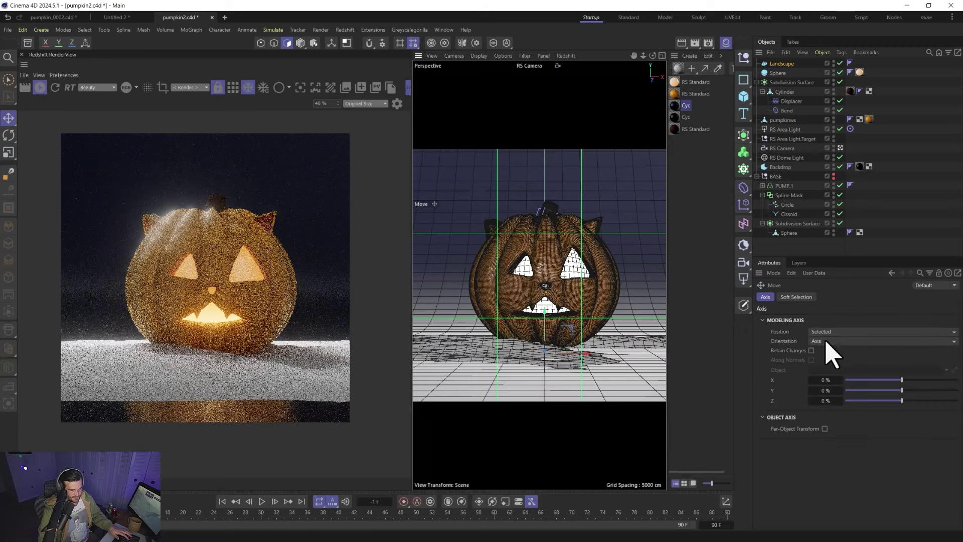
# - Set the landscape's height to 6 cm and raise it slightly under the pumpkin
pyautogui.click(781, 64)
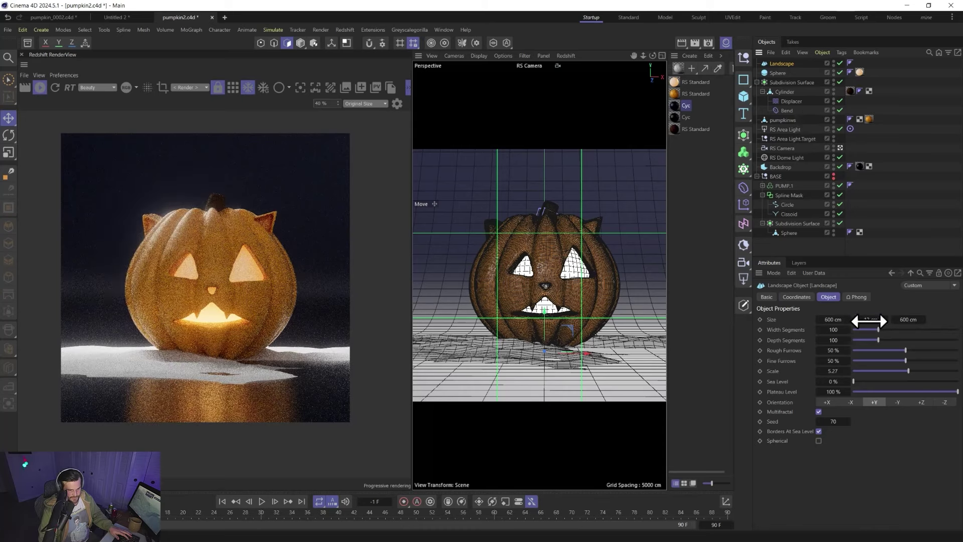
pyautogui.write('6')
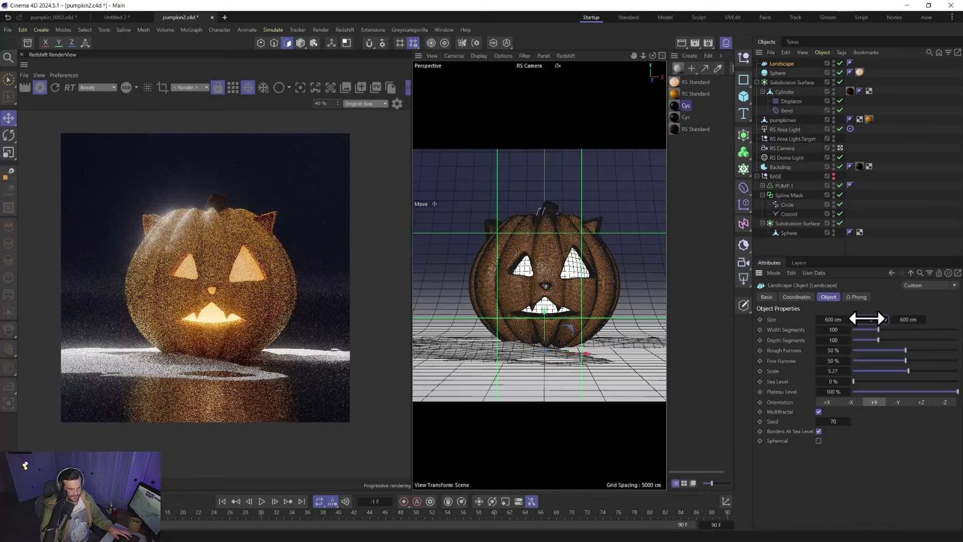
pyautogui.press('Return')
pyautogui.moveTo(543, 324); pyautogui.dragTo(544, 318)
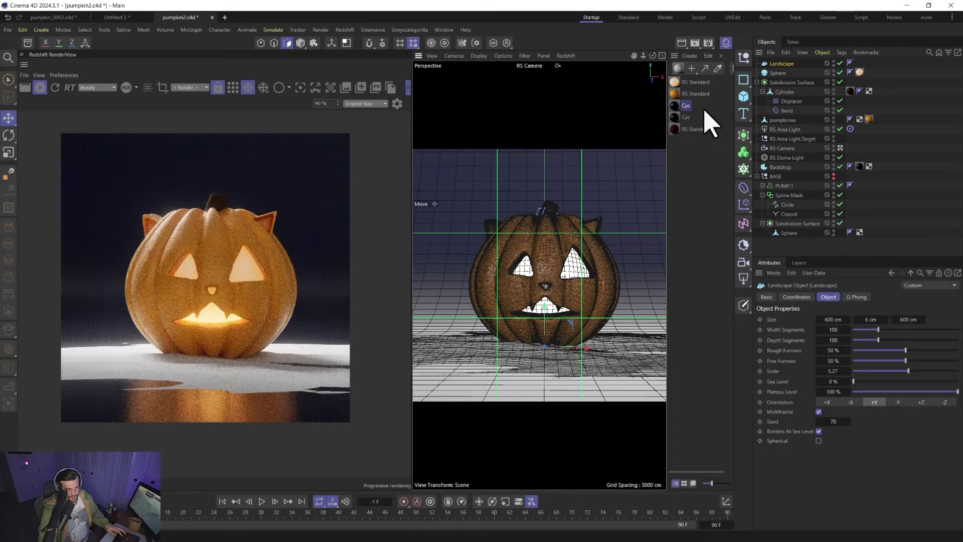
# - Duplicate the orange pumpkin material, change the copy's base color to green, and assign it to the Landscape
pyautogui.click(676, 94)
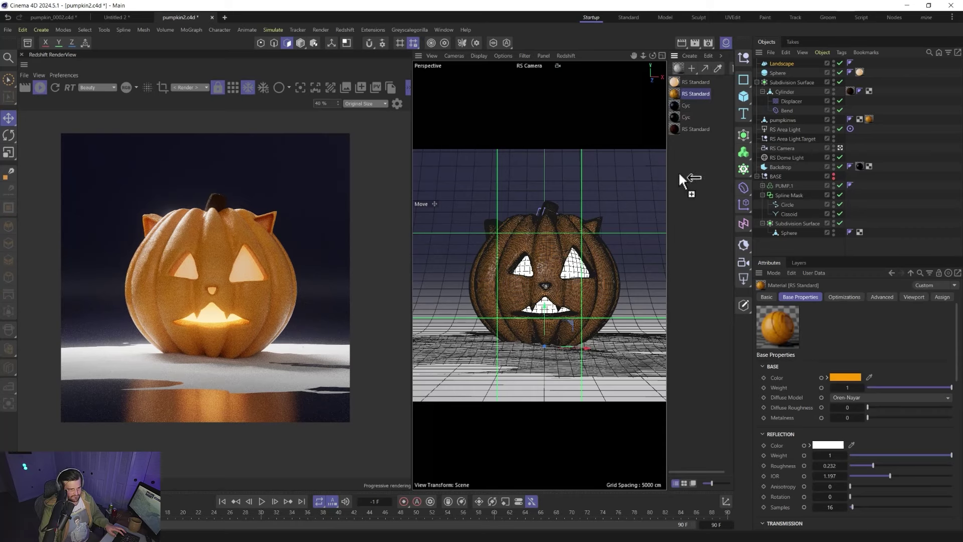
pyautogui.keyDown('ctrl'); pyautogui.moveTo(679, 174); pyautogui.dragTo(682, 160); pyautogui.keyUp('ctrl')
pyautogui.click(844, 377)
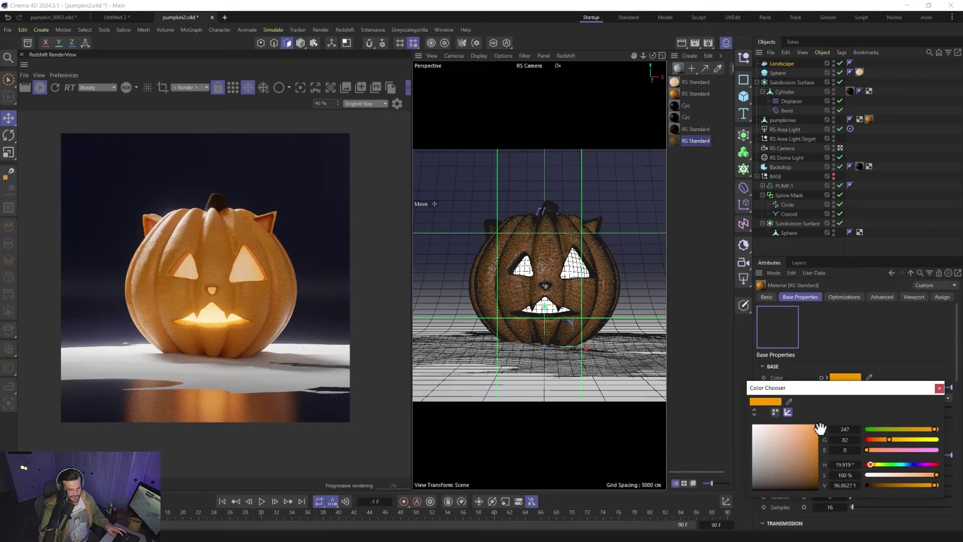
pyautogui.click(872, 430)
pyautogui.click(939, 389)
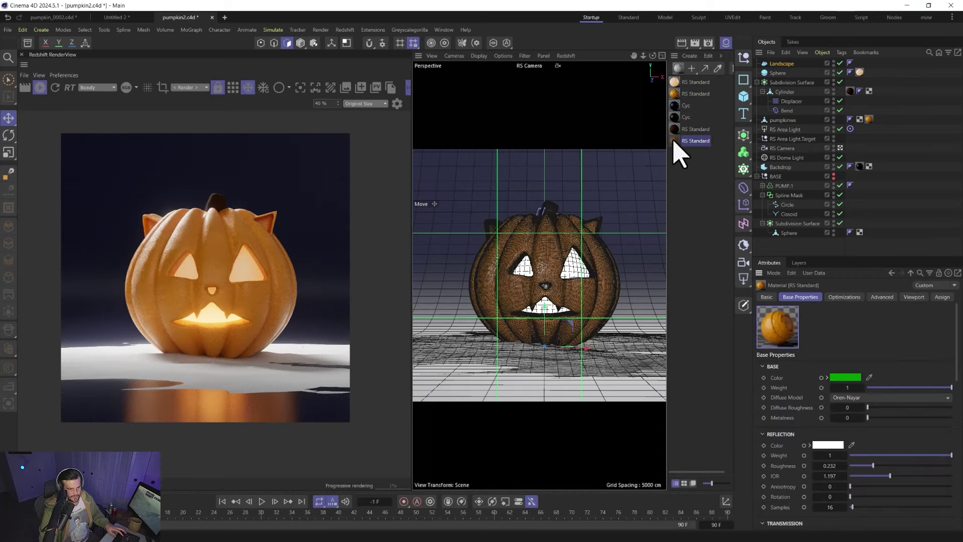
pyautogui.moveTo(775, 68); pyautogui.dragTo(772, 62)
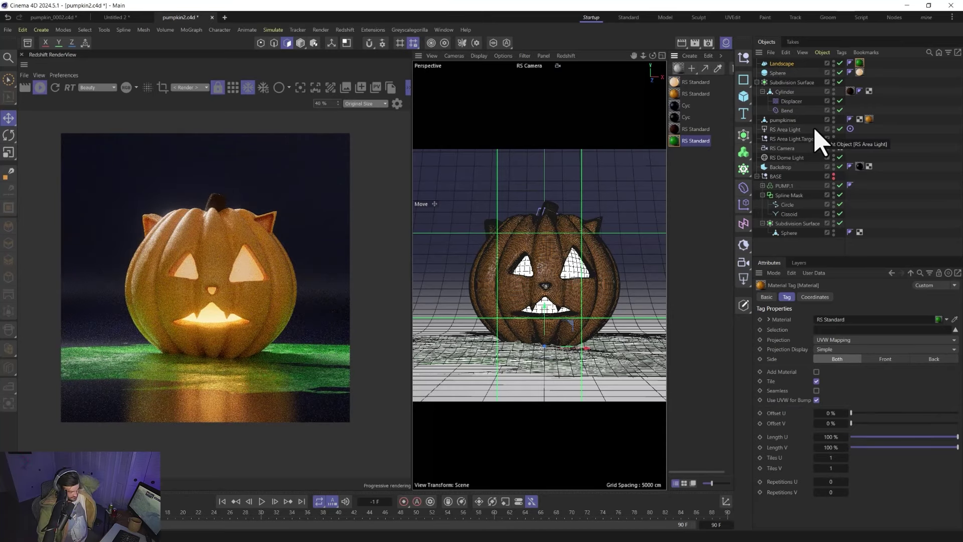
# - Delete the coat's Bump Map node and its texture from the green material's node graph, and close the Node Editor
pyautogui.doubleClick(674, 140)
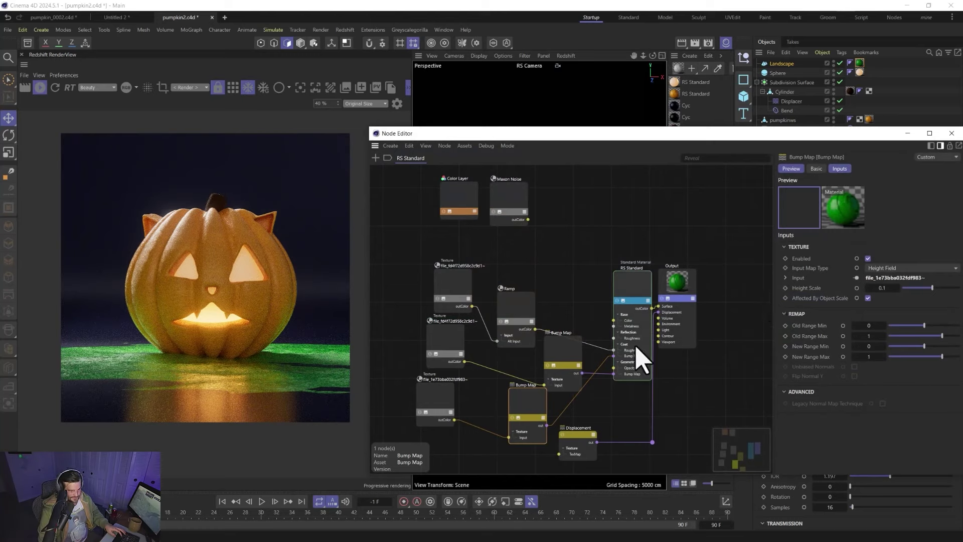
pyautogui.click(637, 347)
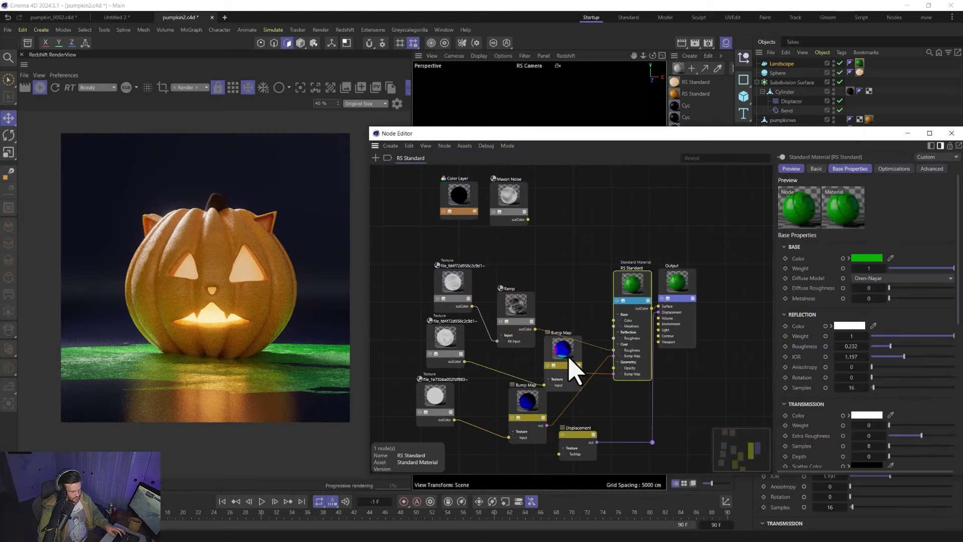
pyautogui.click(529, 407)
pyautogui.press('Delete')
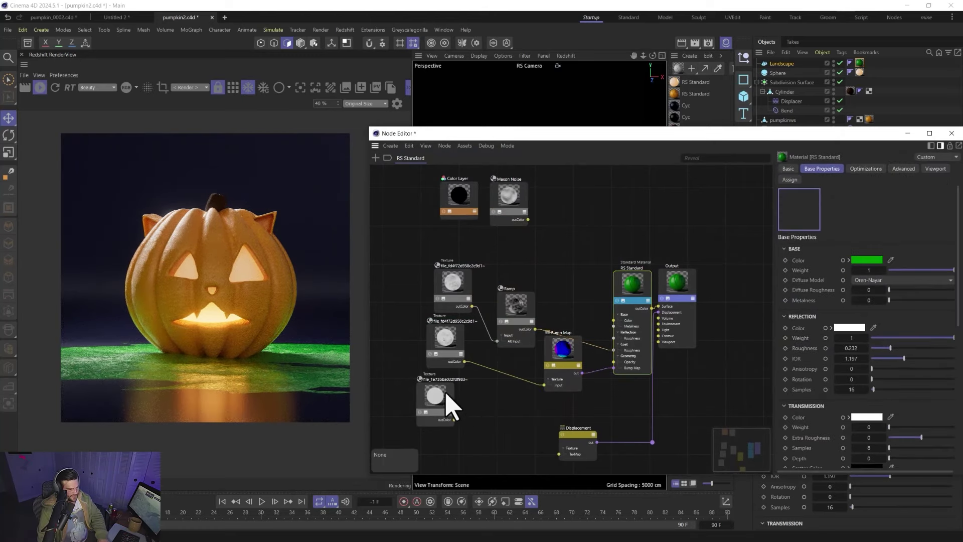
pyautogui.press('Delete')
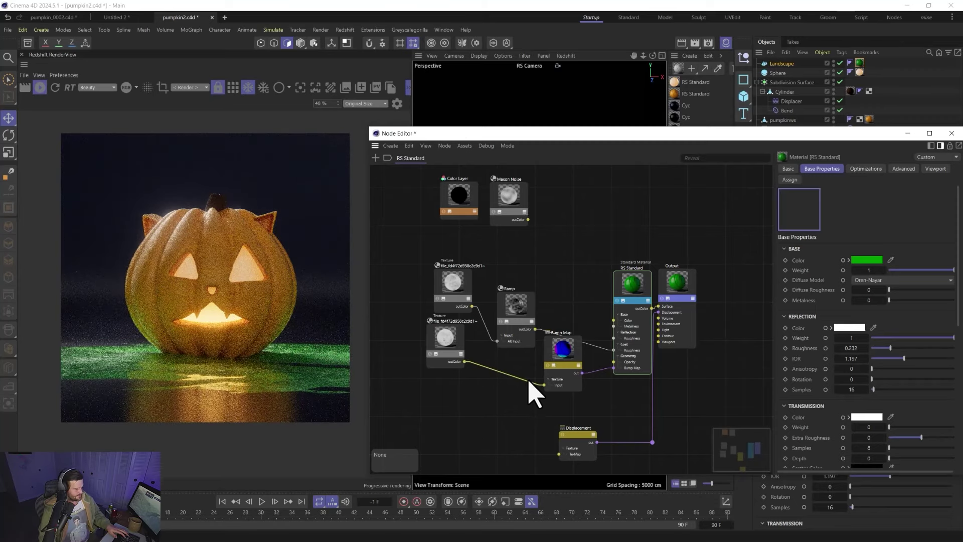
pyautogui.click(954, 137)
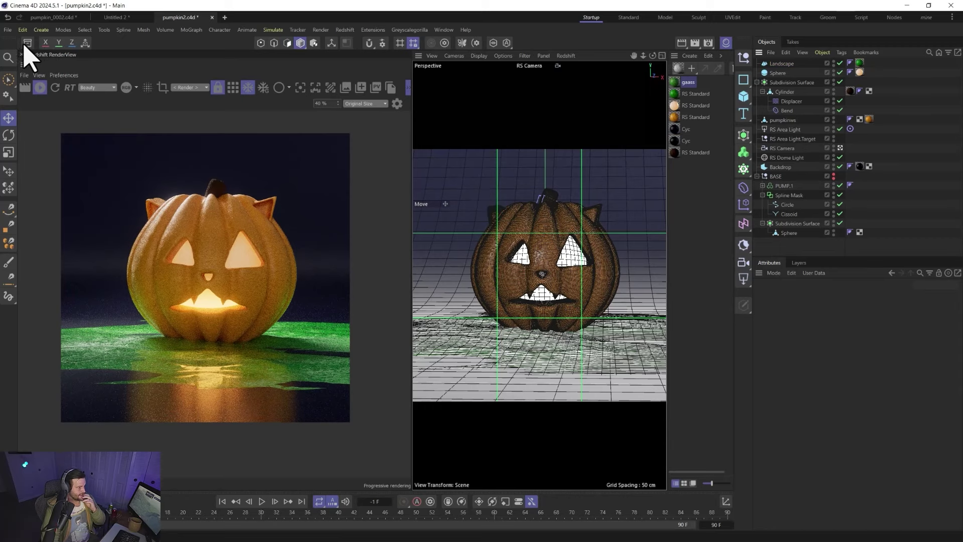
# - Search the Asset Browser's models for "cock" and for "grass"
pyautogui.click(28, 43)
pyautogui.write('cock')
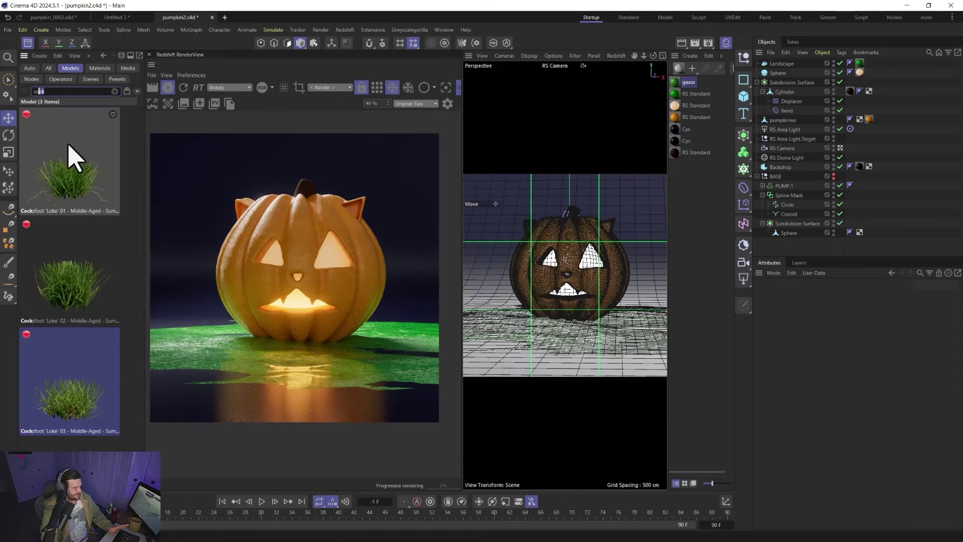
pyautogui.click(74, 178)
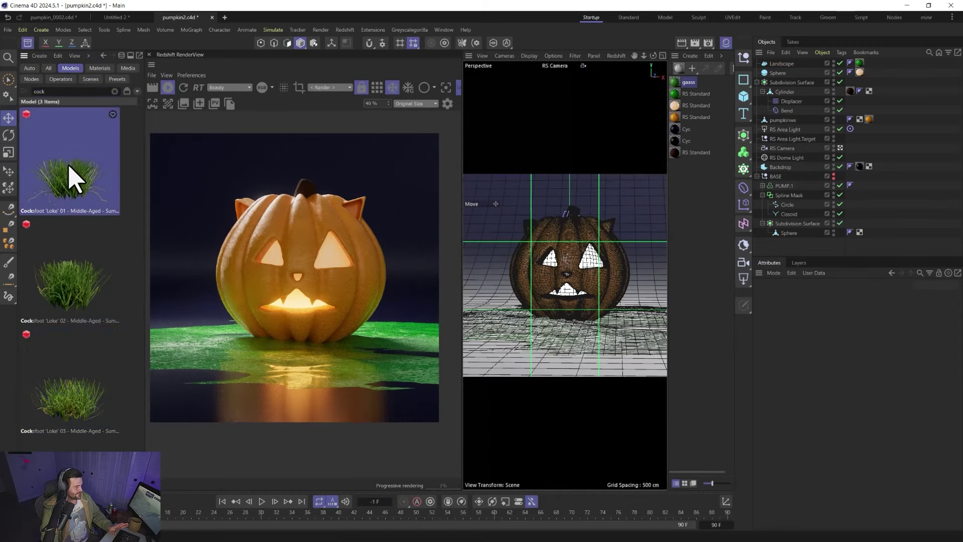
pyautogui.doubleClick(65, 91)
pyautogui.write('grass')
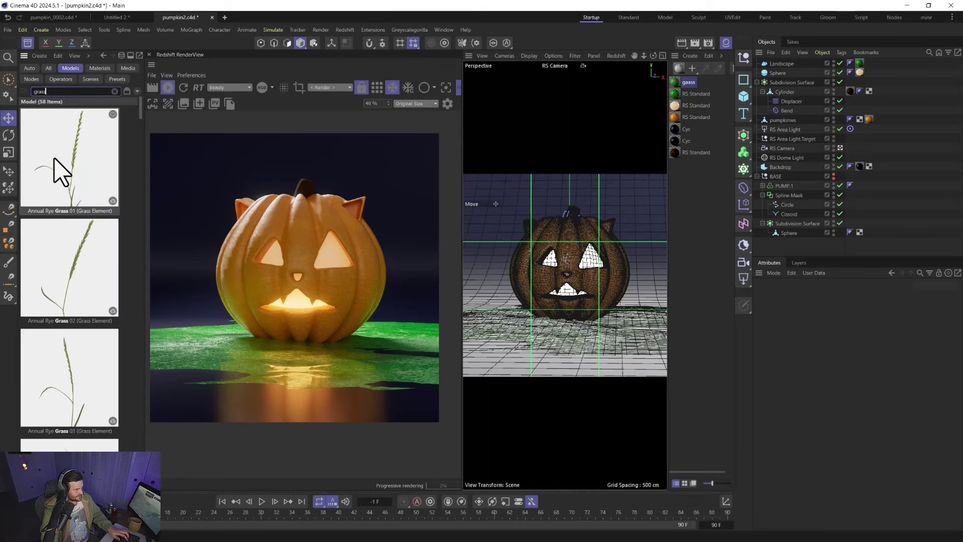
# - Find the Cocksfoot 'Loke' 01 - Middle-Aged - Summer grass among the asset models and place it in front of the pumpkin
pyautogui.scroll(-8, 95, 326)
pyautogui.scroll(-10, 98, 354)
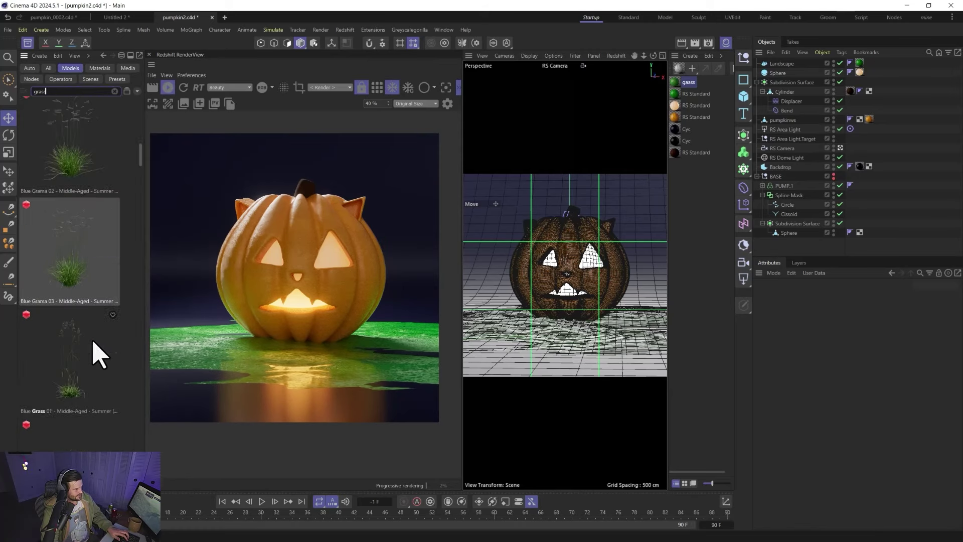
pyautogui.scroll(-10, 97, 353)
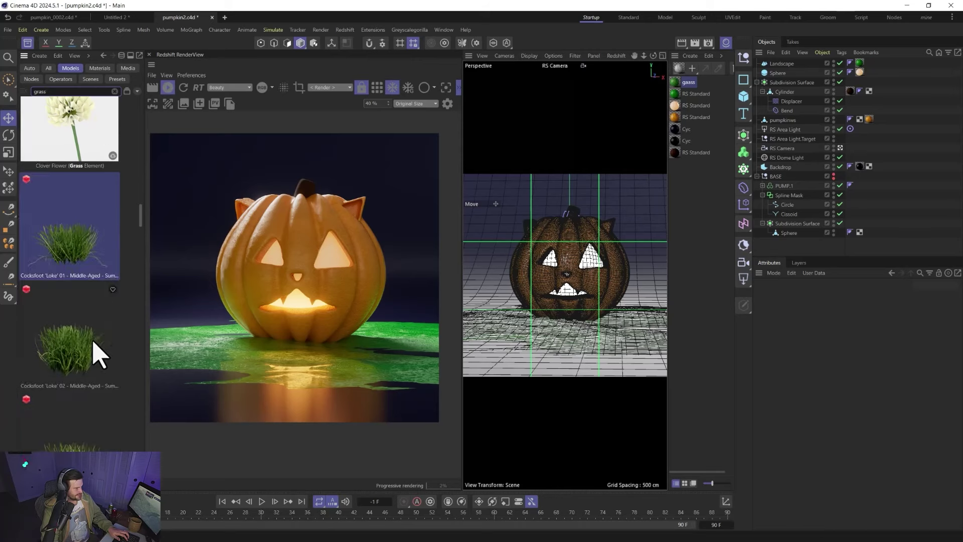
pyautogui.scroll(8, 75, 275)
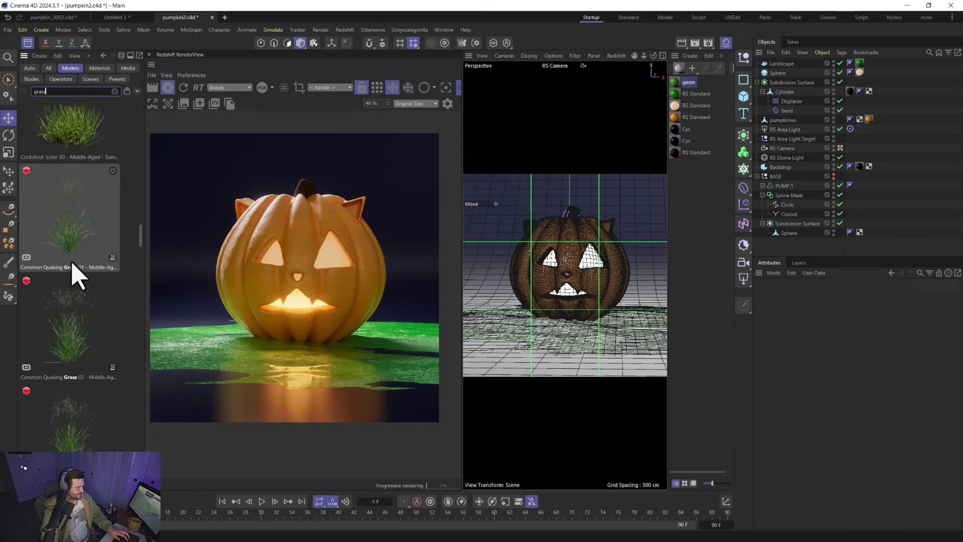
pyautogui.scroll(-2, 59, 293)
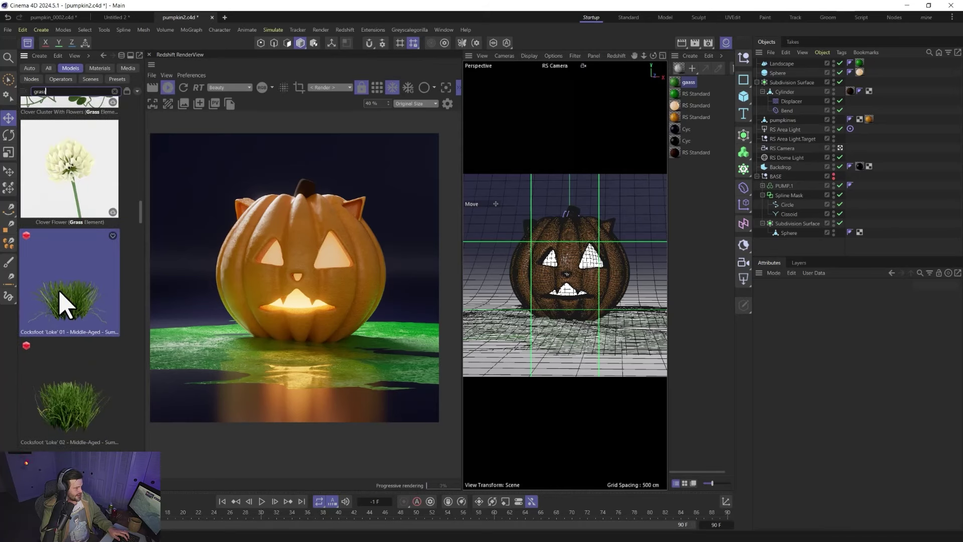
pyautogui.moveTo(75, 316); pyautogui.dragTo(579, 347)
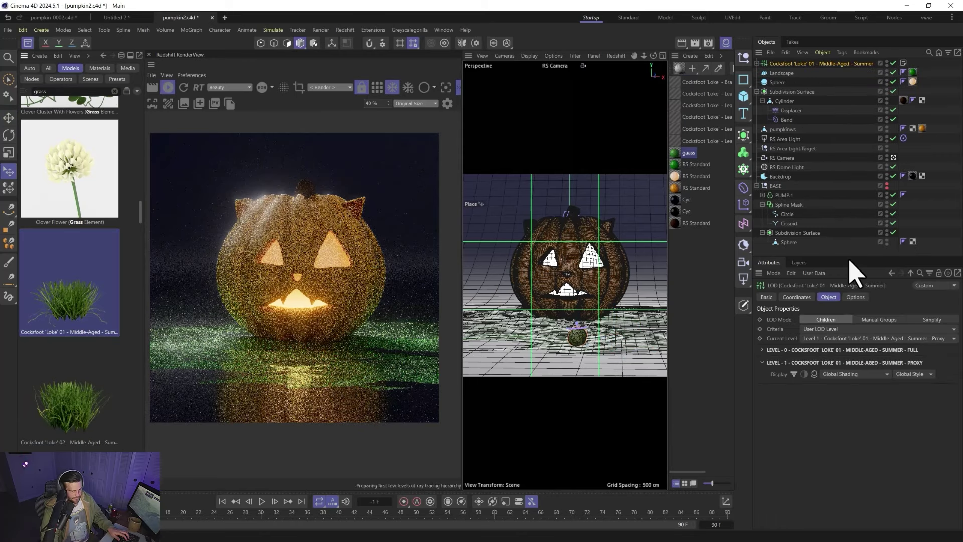
# - Take the Full mesh out of the Cocksfoot LOD object and delete the LOD object with its proxy
pyautogui.click(757, 63)
pyautogui.moveTo(801, 74); pyautogui.dragTo(797, 66)
pyautogui.click(793, 74)
pyautogui.press('Delete')
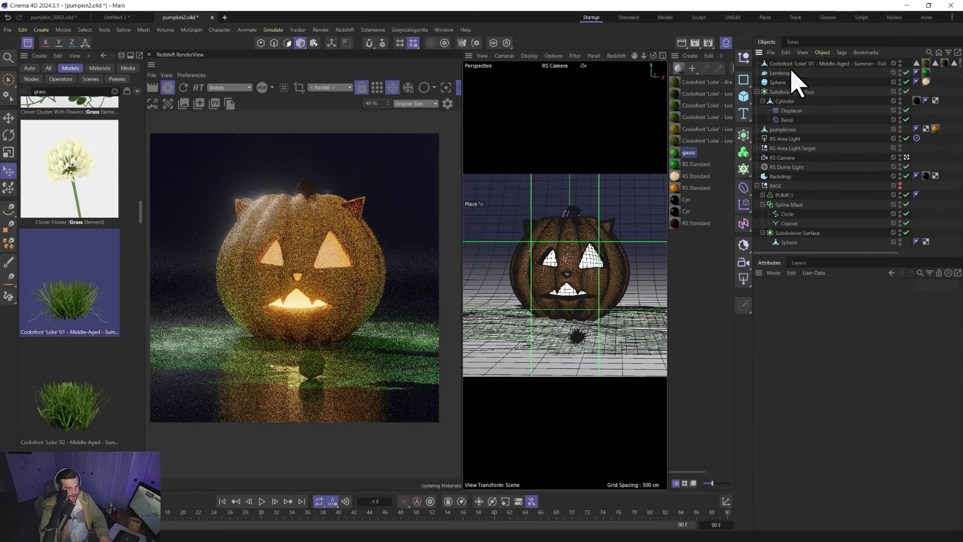
# - Rename the landscape's green material as grass and replace the imported Cocksfoot materials with it
pyautogui.click(677, 153)
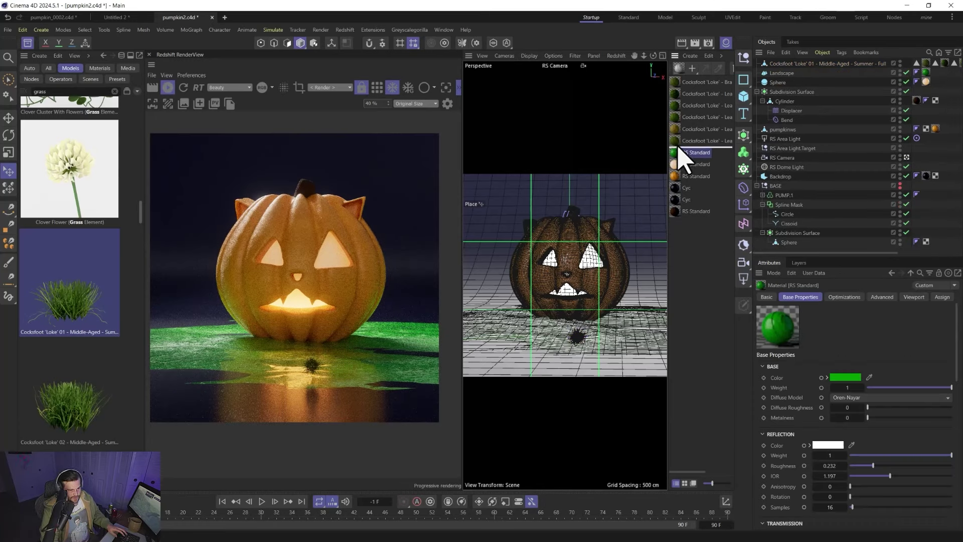
pyautogui.keyDown('ctrl'); pyautogui.moveTo(679, 149); pyautogui.dragTo(680, 150); pyautogui.keyUp('ctrl')
pyautogui.doubleClick(696, 153)
pyautogui.write('g')
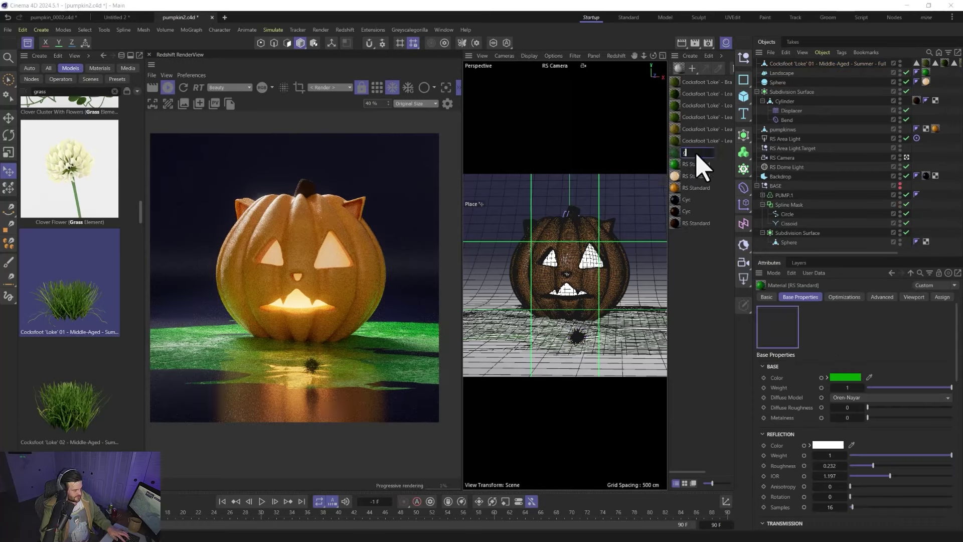
pyautogui.write('rass')
pyautogui.press('Return')
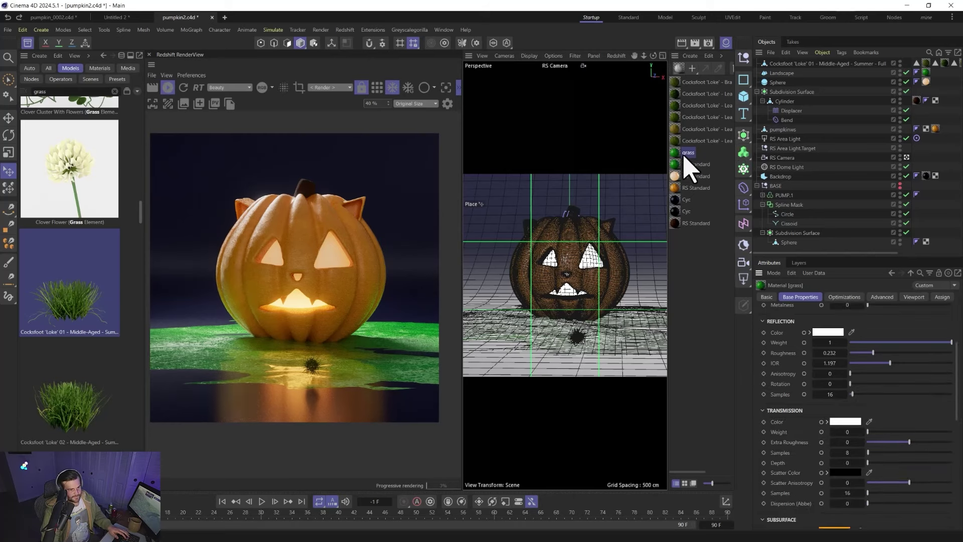
pyautogui.moveTo(678, 154); pyautogui.dragTo(678, 85)
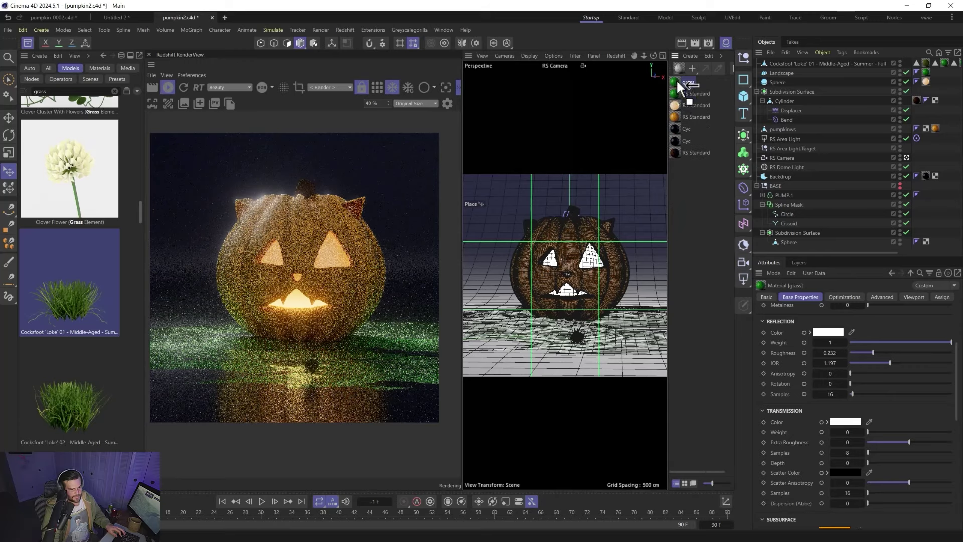
# - Scale up the Cocksfoot grass clump and adjust its position on the landscape in front of the pumpkin
pyautogui.click(795, 64)
pyautogui.press('r')
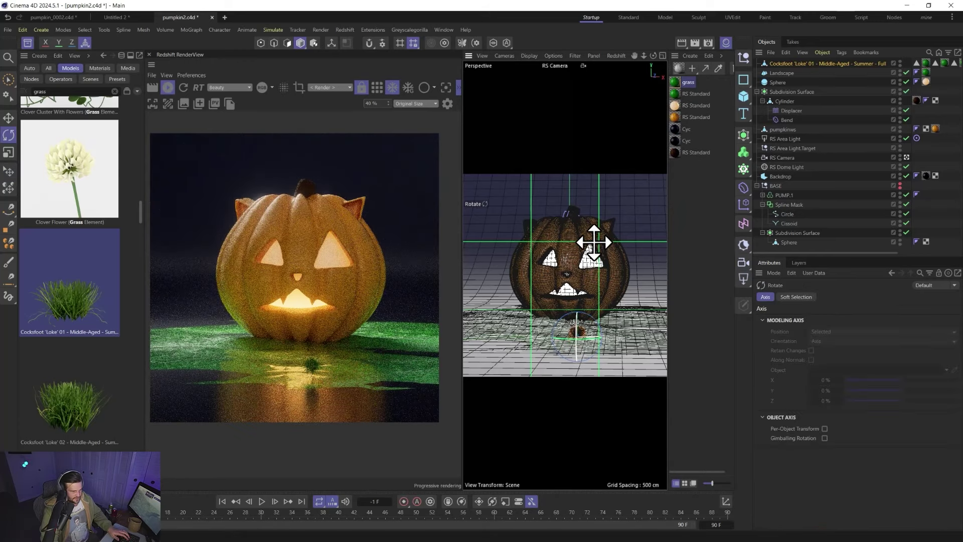
pyautogui.press('t')
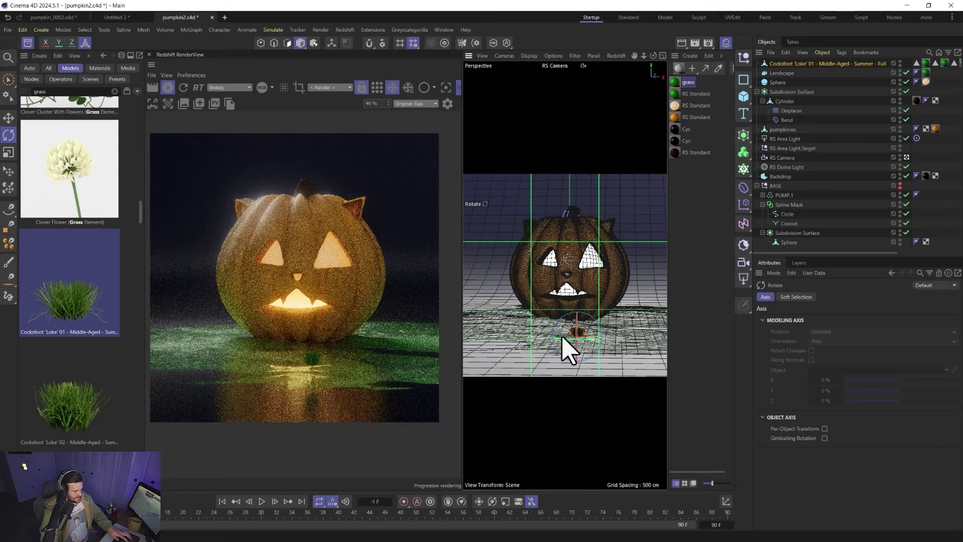
pyautogui.moveTo(570, 344); pyautogui.dragTo(580, 280)
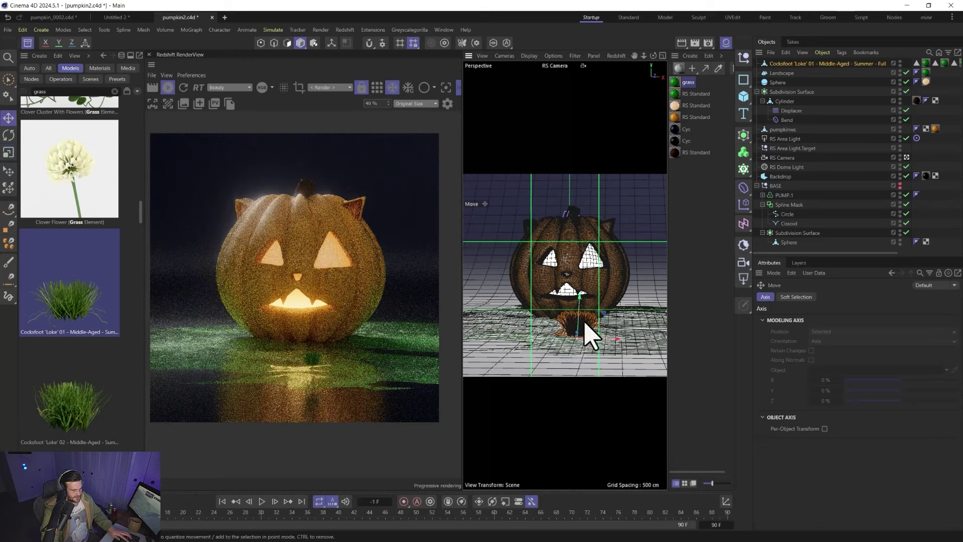
pyautogui.moveTo(580, 327); pyautogui.dragTo(570, 278)
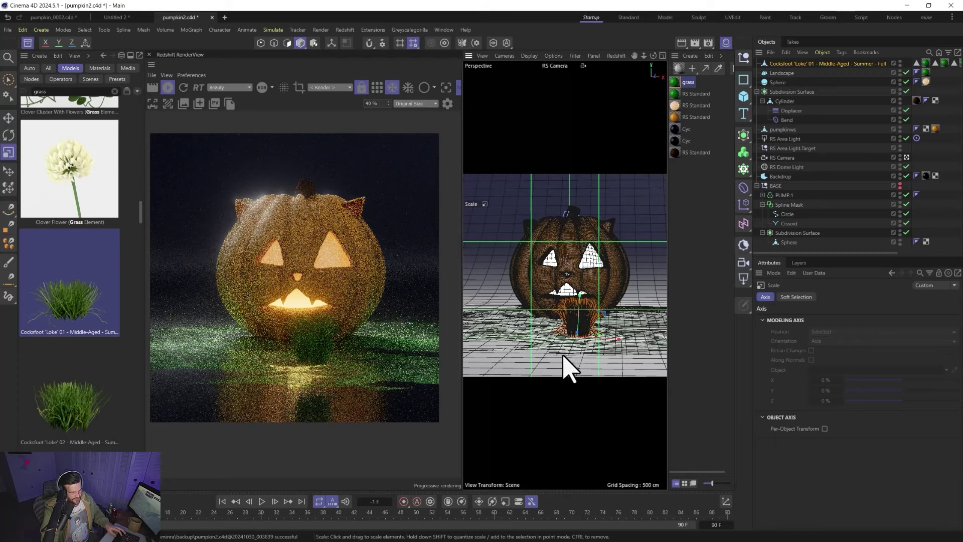
pyautogui.keyDown('alt'); pyautogui.moveTo(562, 354); pyautogui.dragTo(585, 378); pyautogui.keyUp('alt')
# - Add a Wind deformer as a child of the Cocksfoot grass and set its amplitude to 3 cm
pyautogui.moveTo(591, 322); pyautogui.dragTo(667, 275)
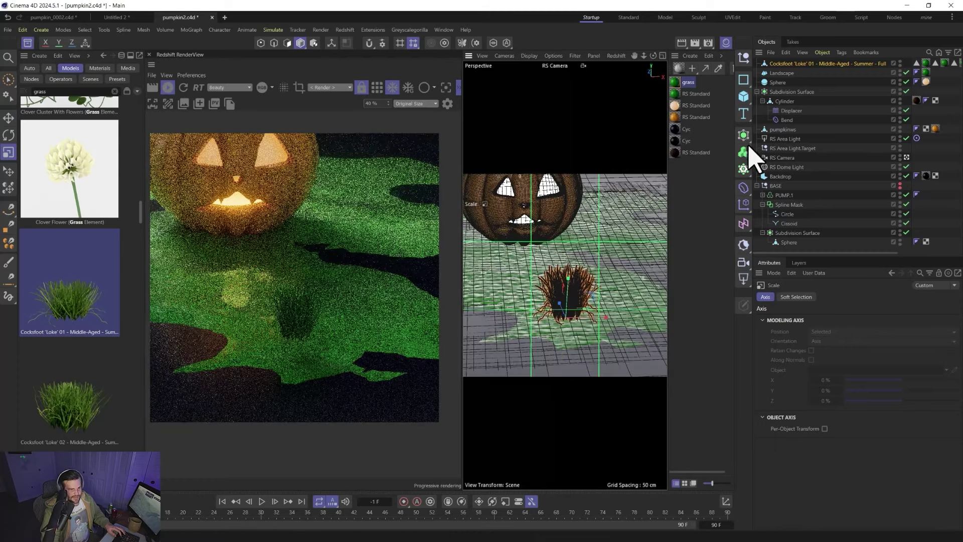
pyautogui.click(743, 188)
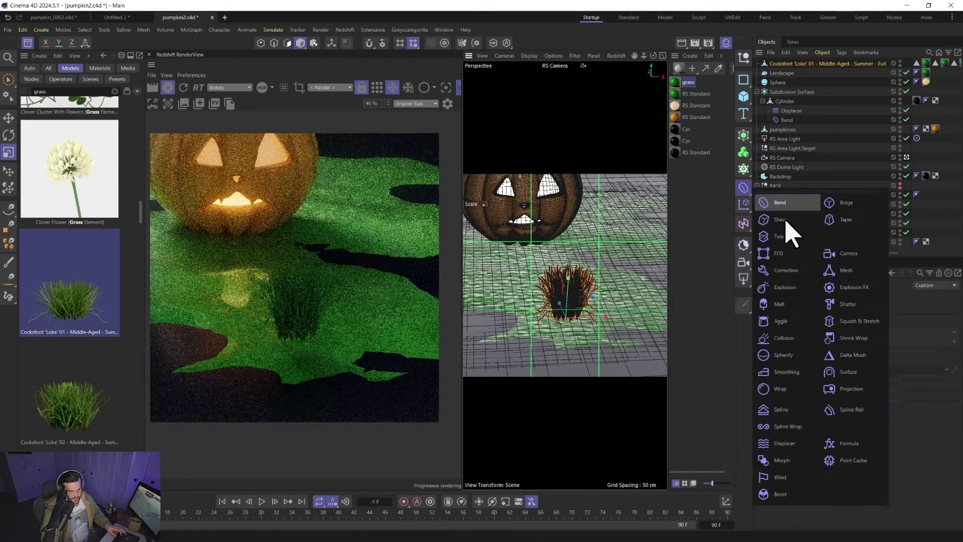
pyautogui.click(783, 477)
pyautogui.moveTo(812, 323)
pyautogui.mouseDown()
pyautogui.moveTo(780, 329)
pyautogui.moveTo(811, 319)
pyautogui.mouseUp()
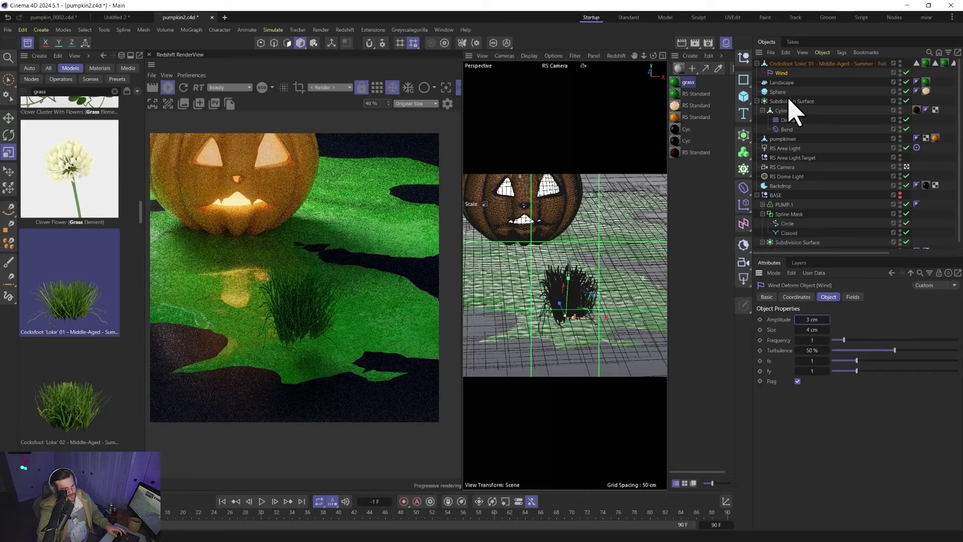
# - Close the Asset Browser and set up the Scatter Pen for the Cocksfoot grass with rotation range 5°, 377°, 5° and scale 80% to 122%
pyautogui.click(801, 64)
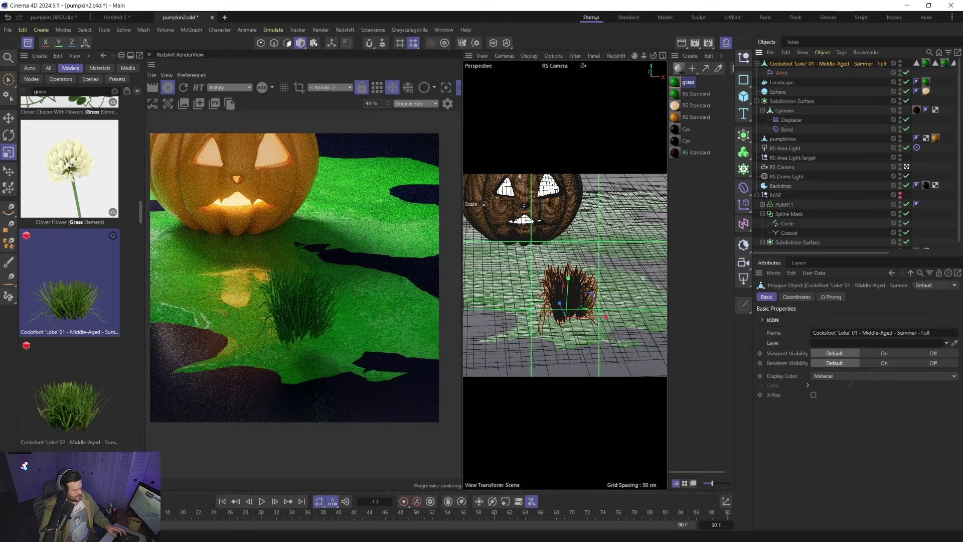
pyautogui.click(27, 43)
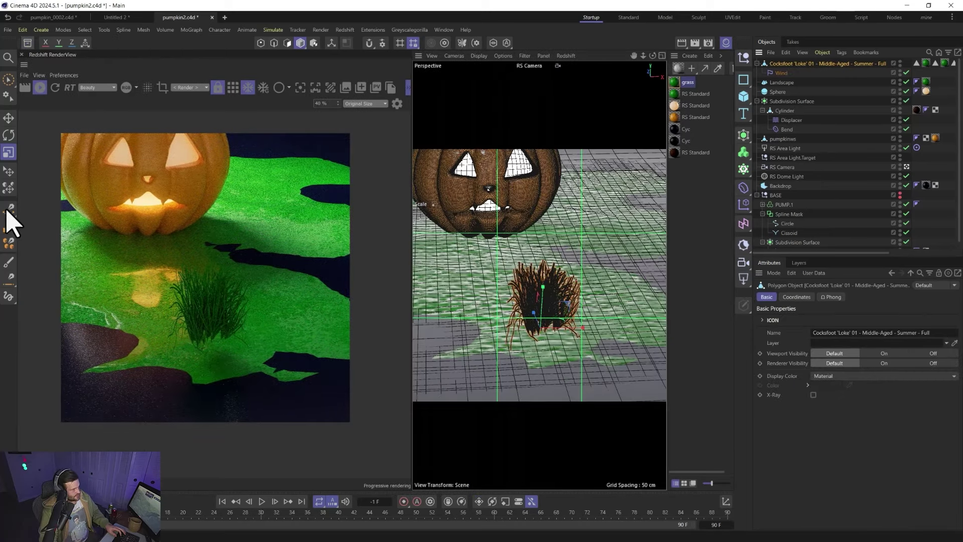
pyautogui.click(8, 243)
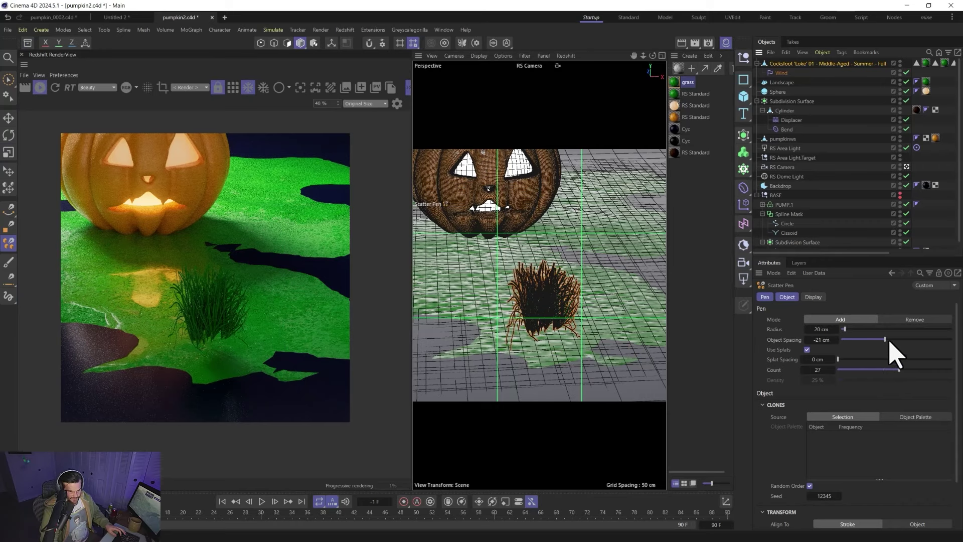
pyautogui.scroll(-3, 774, 466)
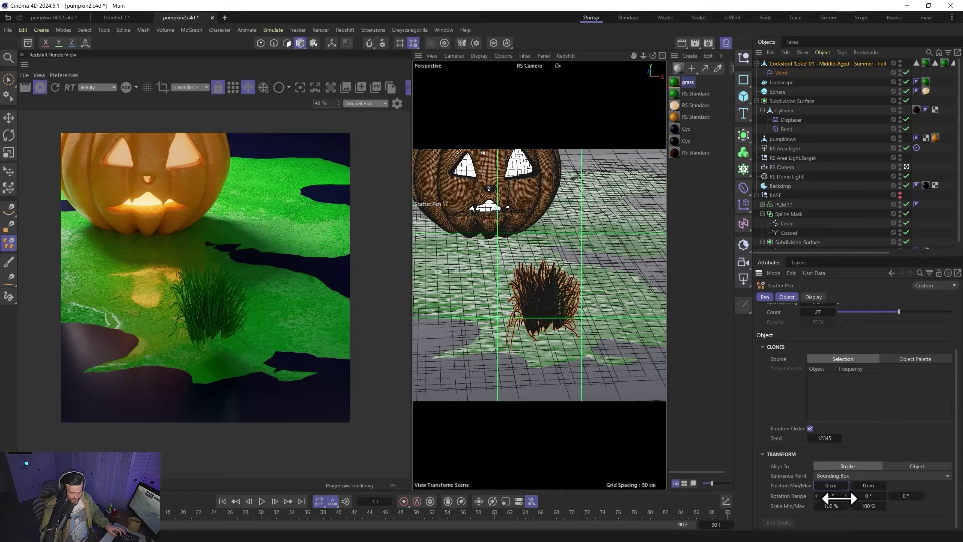
pyautogui.moveTo(865, 496); pyautogui.dragTo(898, 496)
pyautogui.doubleClick(832, 498)
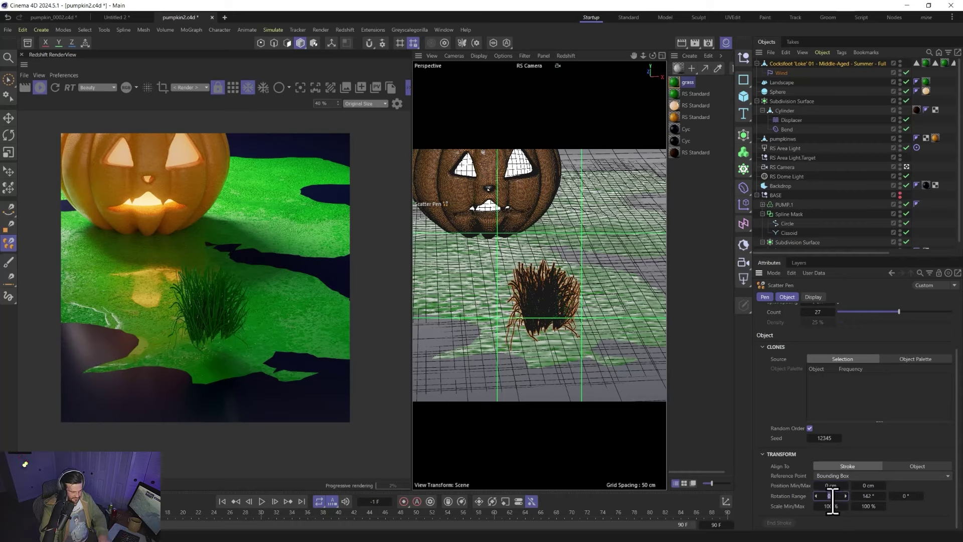
pyautogui.write('5')
pyautogui.doubleClick(904, 498)
pyautogui.write('5')
pyautogui.press('Return')
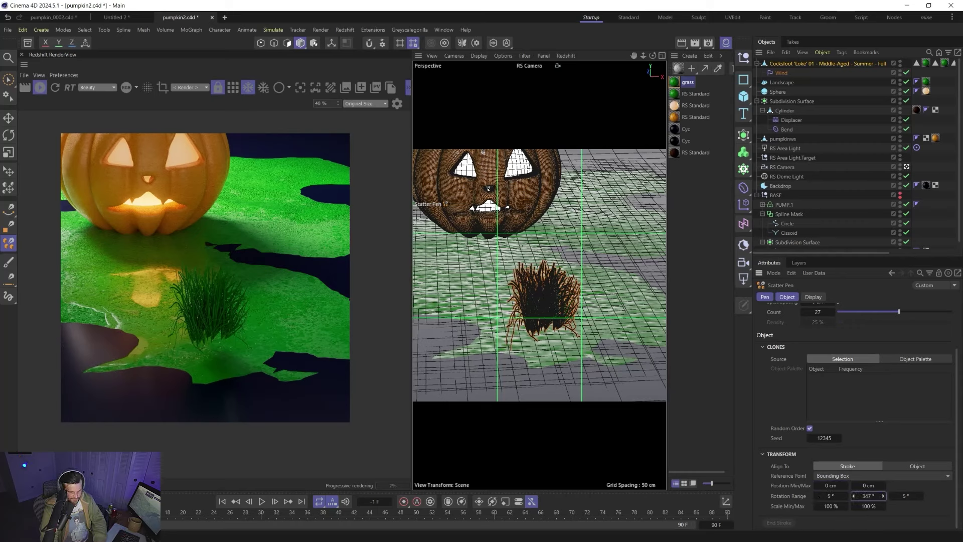
pyautogui.moveTo(830, 510); pyautogui.dragTo(832, 510)
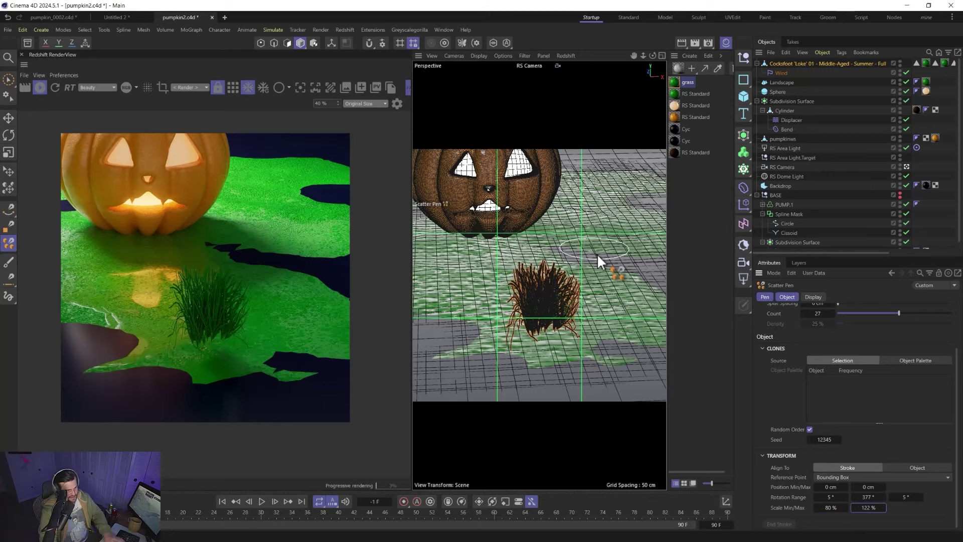
pyautogui.scroll(-6, 596, 253)
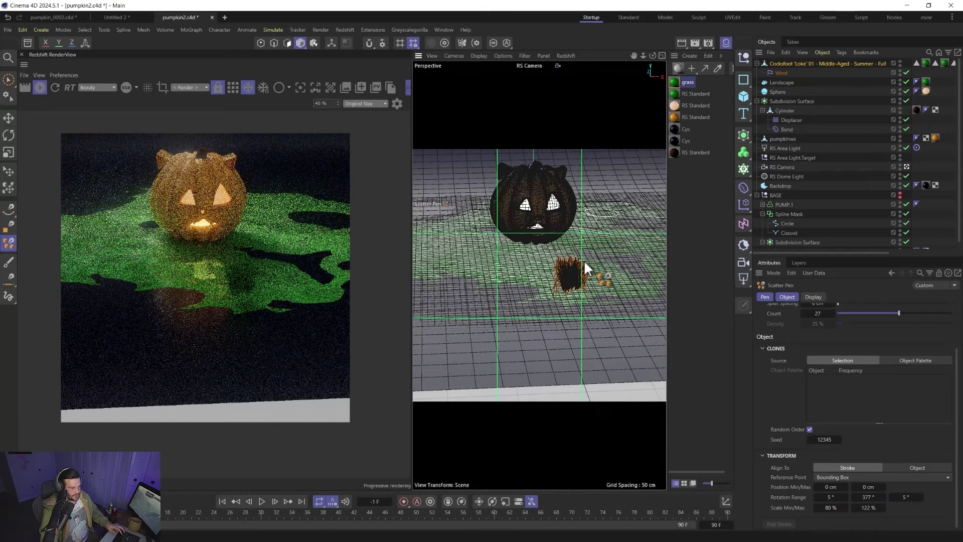
pyautogui.click(466, 222)
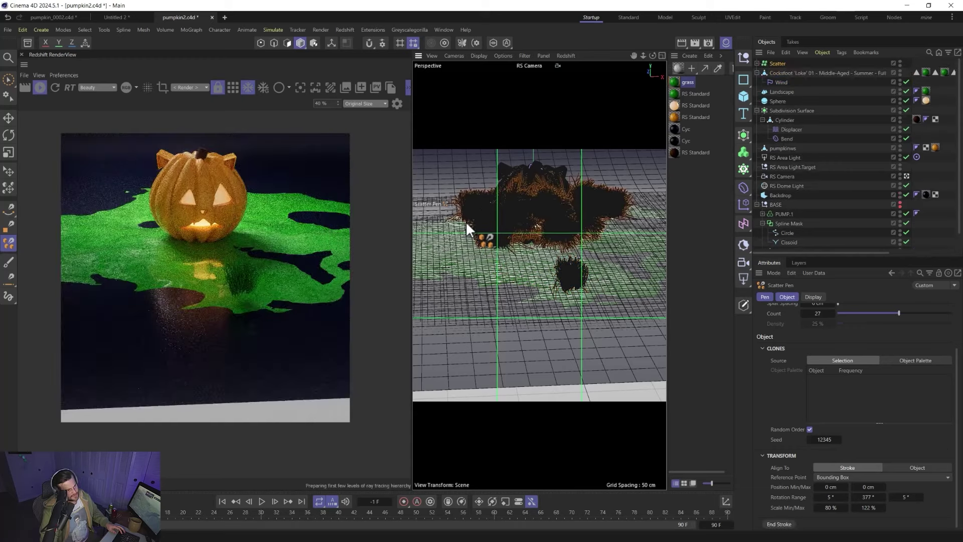
pyautogui.hotkey('ctrl', 'z')
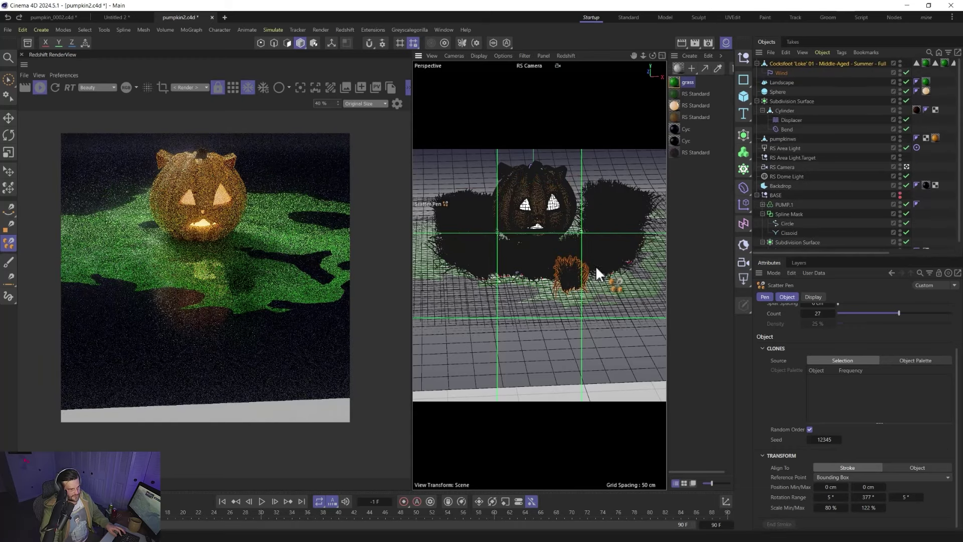
# - Paint dense Cocksfoot grass clones with the Scatter Pen over the landscape in front of, beside and behind the pumpkin
pyautogui.moveTo(594, 266)
pyautogui.mouseDown()
pyautogui.moveTo(582, 258)
pyautogui.moveTo(554, 320)
pyautogui.mouseUp()
pyautogui.keyDown('alt'); pyautogui.moveTo(534, 227); pyautogui.dragTo(587, 383, button='middle'); pyautogui.keyUp('alt')
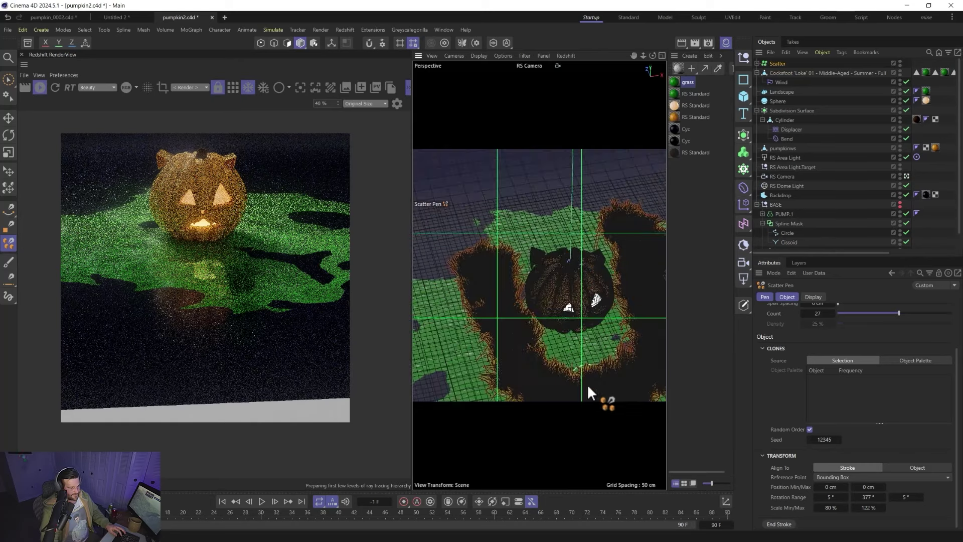
pyautogui.moveTo(570, 365); pyautogui.dragTo(646, 350)
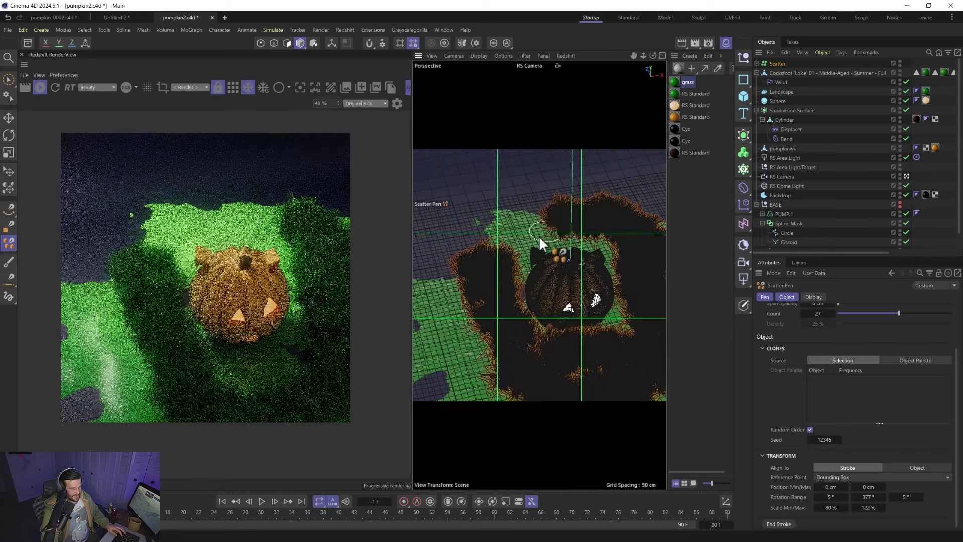
pyautogui.moveTo(538, 235); pyautogui.dragTo(458, 324)
pyautogui.keyDown('alt'); pyautogui.moveTo(574, 373); pyautogui.dragTo(524, 254, button='middle'); pyautogui.keyUp('alt')
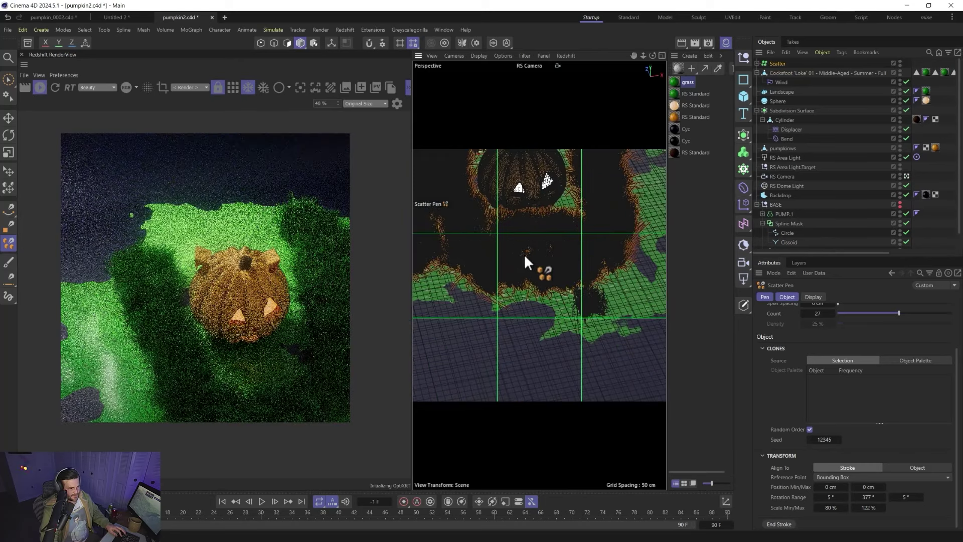
pyautogui.keyDown('alt'); pyautogui.moveTo(604, 240); pyautogui.dragTo(552, 357, button='middle'); pyautogui.keyUp('alt')
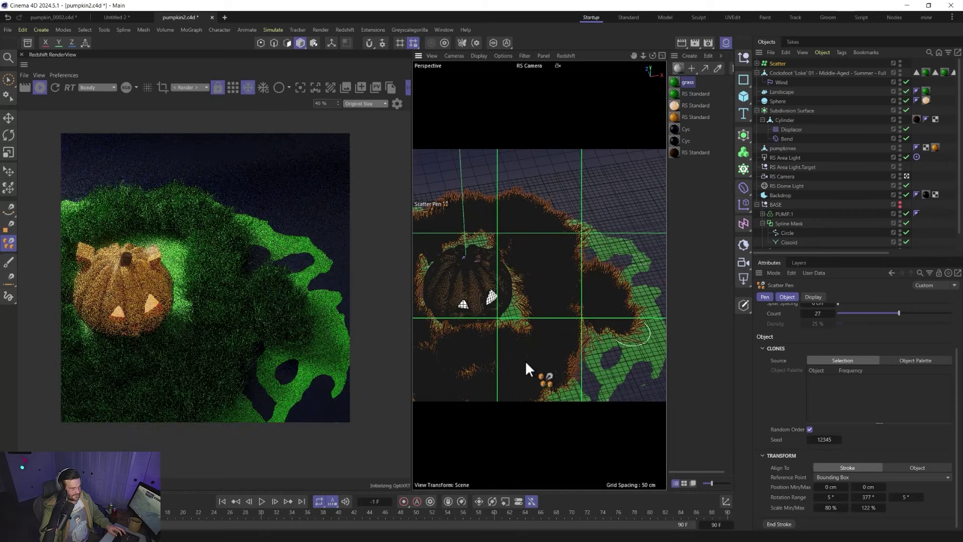
# - Lower the Scatter object so the painted grass sinks into the landscape around the pumpkin's base
pyautogui.keyDown('alt'); pyautogui.moveTo(525, 360); pyautogui.dragTo(555, 274); pyautogui.keyUp('alt')
pyautogui.click(777, 64)
pyautogui.press('r')
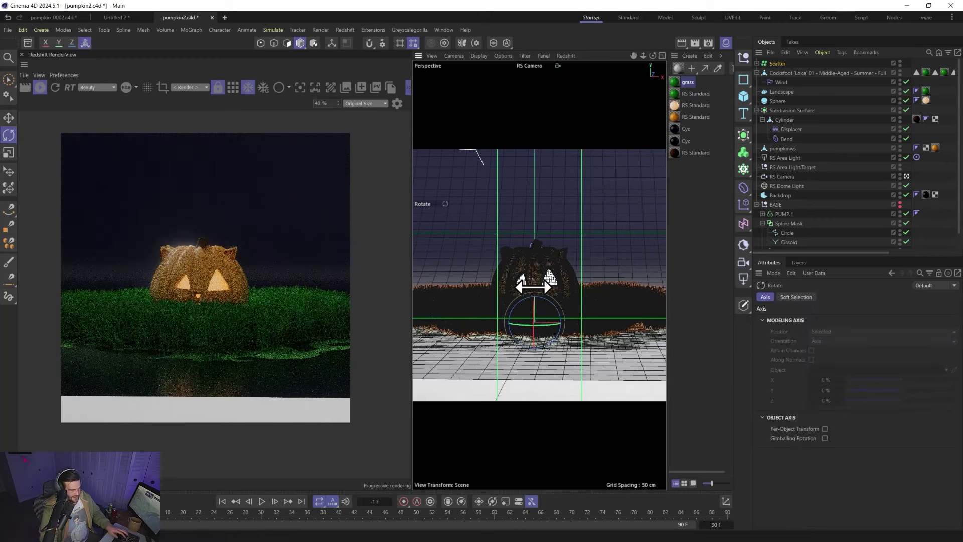
pyautogui.press('e')
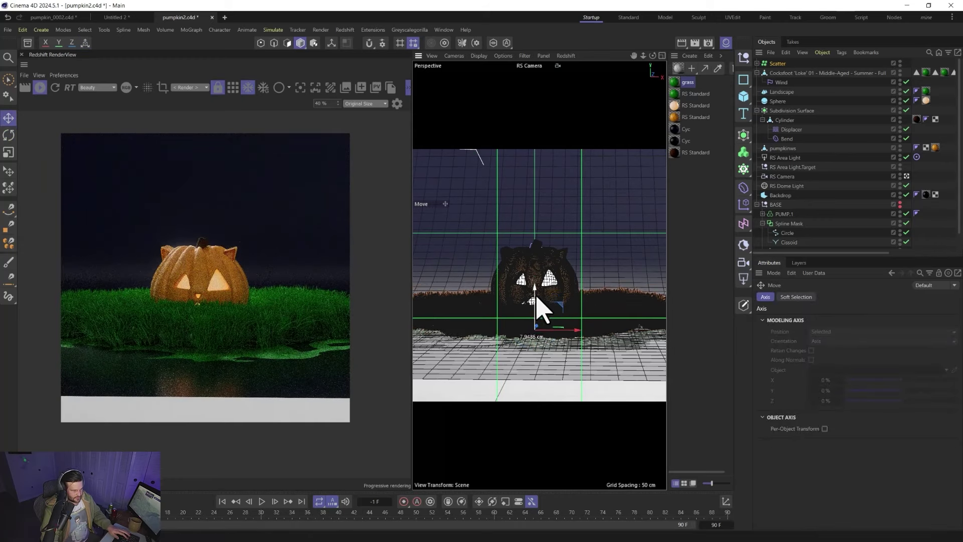
pyautogui.moveTo(536, 298); pyautogui.dragTo(544, 335)
# - Lower the original Cocksfoot clump in front of the pumpkin so it sits partly sunk in the landscape
pyautogui.scroll(3, 532, 343)
pyautogui.click(796, 72)
pyautogui.keyDown('alt'); pyautogui.moveTo(533, 299); pyautogui.dragTo(566, 229, button='right'); pyautogui.keyUp('alt')
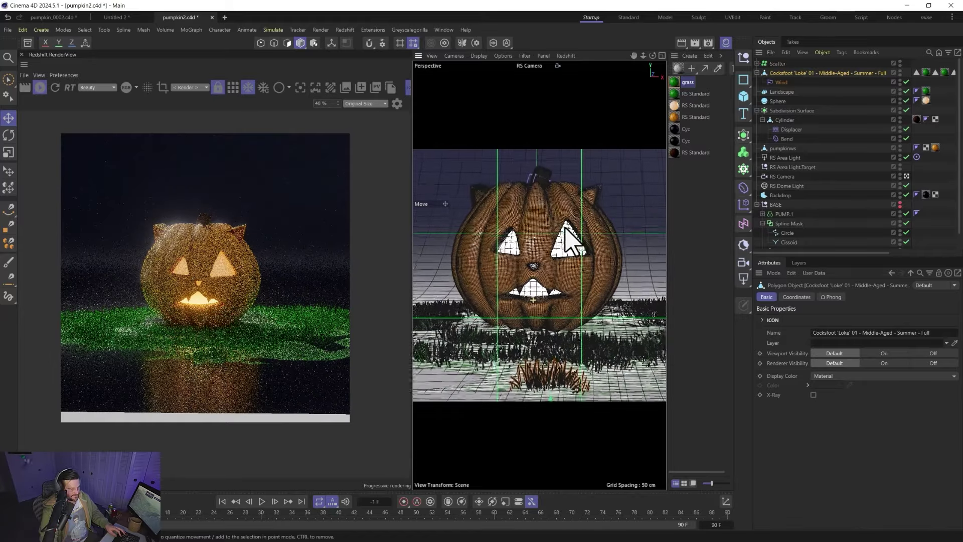
pyautogui.scroll(-3, 555, 333)
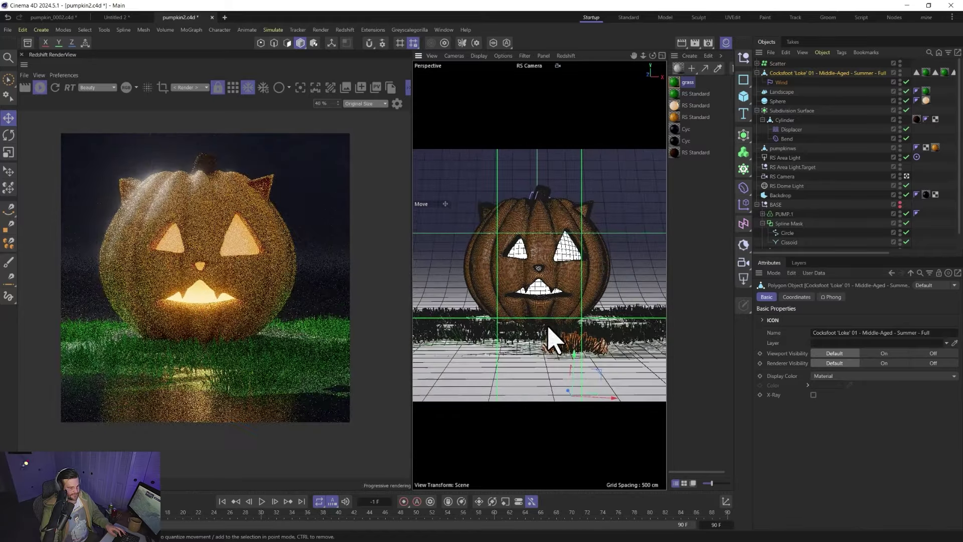
# - Set the grass material's base color to a brighter green, RGB 3, 152, 3
pyautogui.keyDown('alt'); pyautogui.moveTo(548, 326); pyautogui.dragTo(527, 332); pyautogui.keyUp('alt')
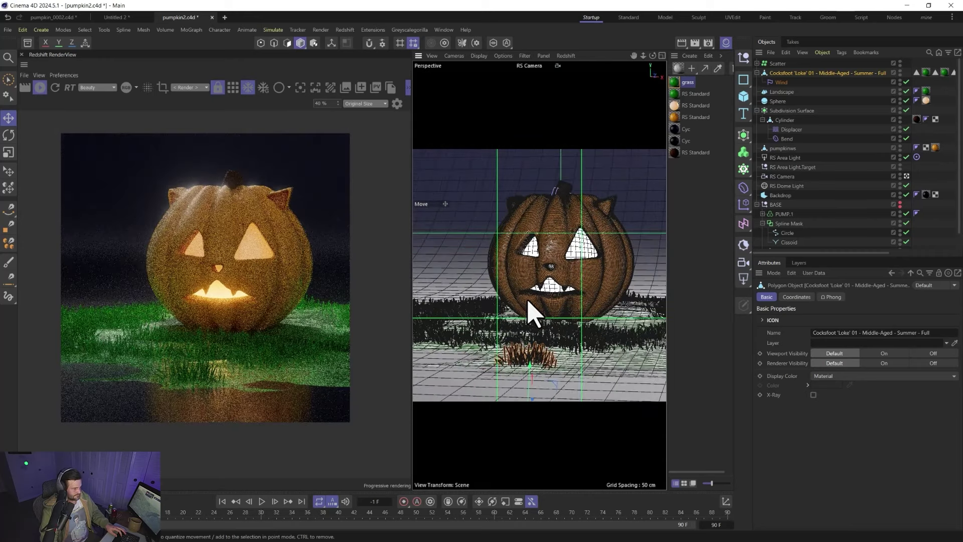
pyautogui.click(677, 84)
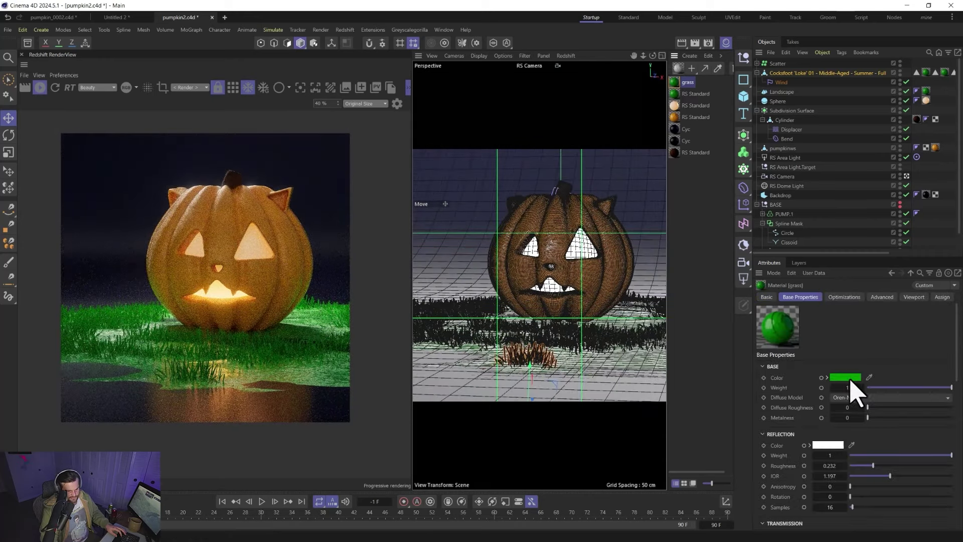
pyautogui.click(845, 377)
pyautogui.click(796, 435)
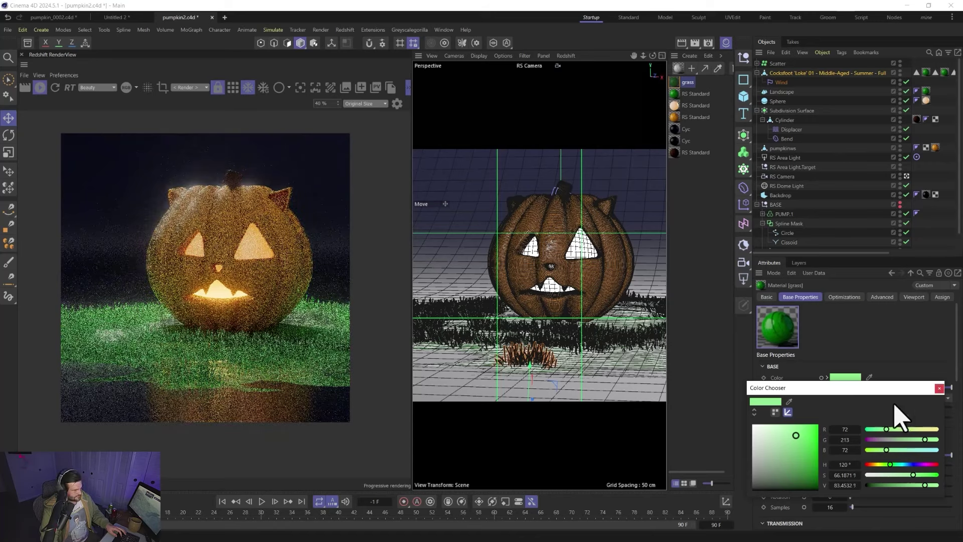
pyautogui.click(816, 451)
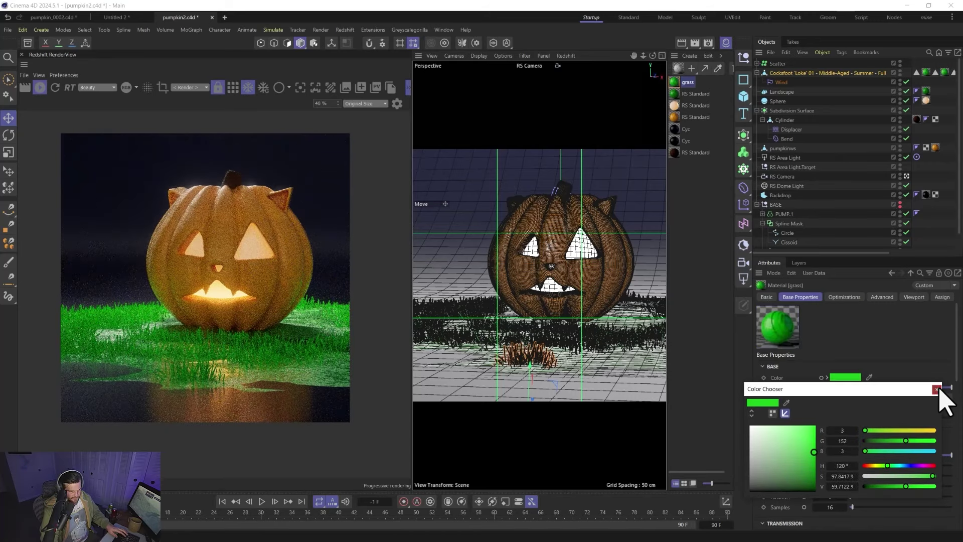
pyautogui.click(939, 388)
# - Lower the grass material's reflection roughness to 0.075 and raise its reflection IOR slightly
pyautogui.scroll(-3, 810, 424)
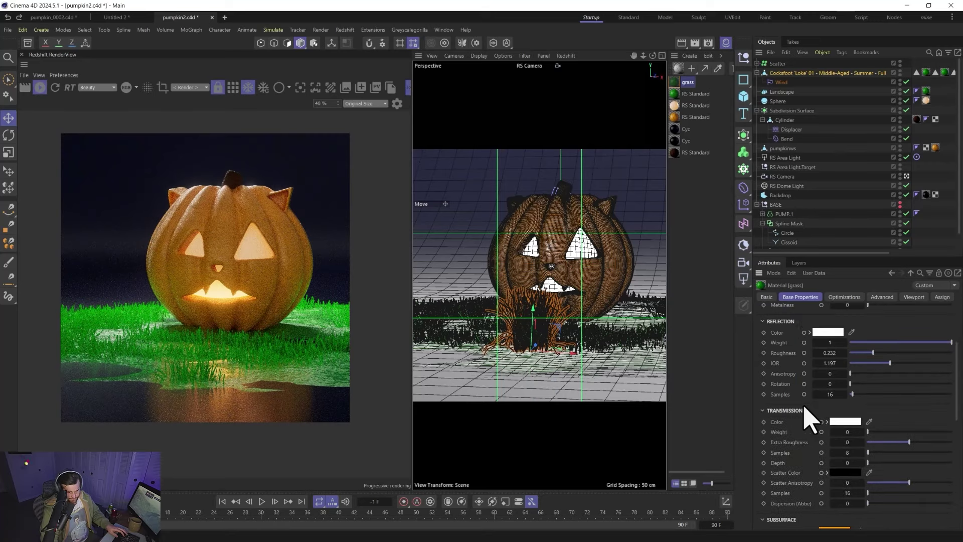
pyautogui.click(857, 353)
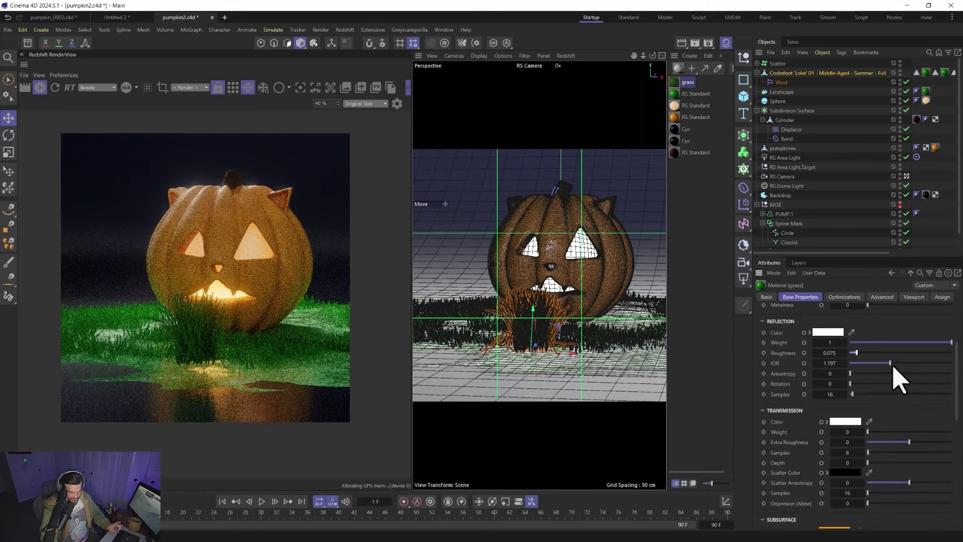
pyautogui.moveTo(891, 364); pyautogui.dragTo(908, 364)
# - Set the grass material's subsurface color to green, RGB 18, 82, 0, with a weight of 1
pyautogui.scroll(-6, 797, 424)
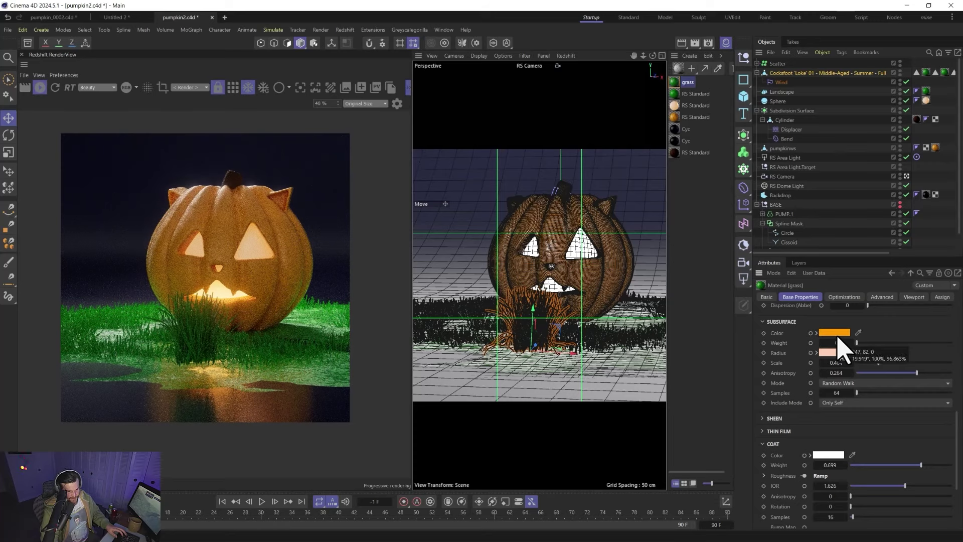
pyautogui.scroll(5, 810, 391)
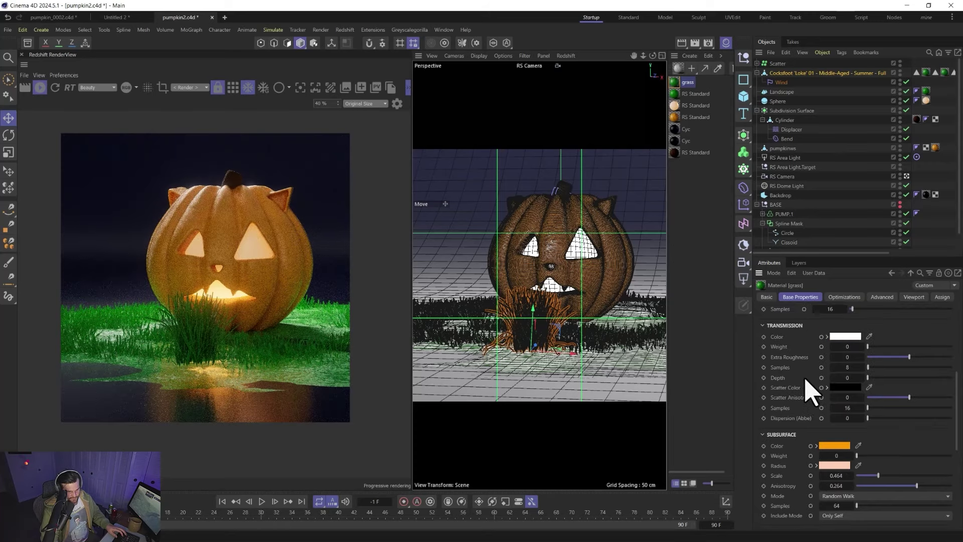
pyautogui.click(829, 446)
pyautogui.click(860, 474)
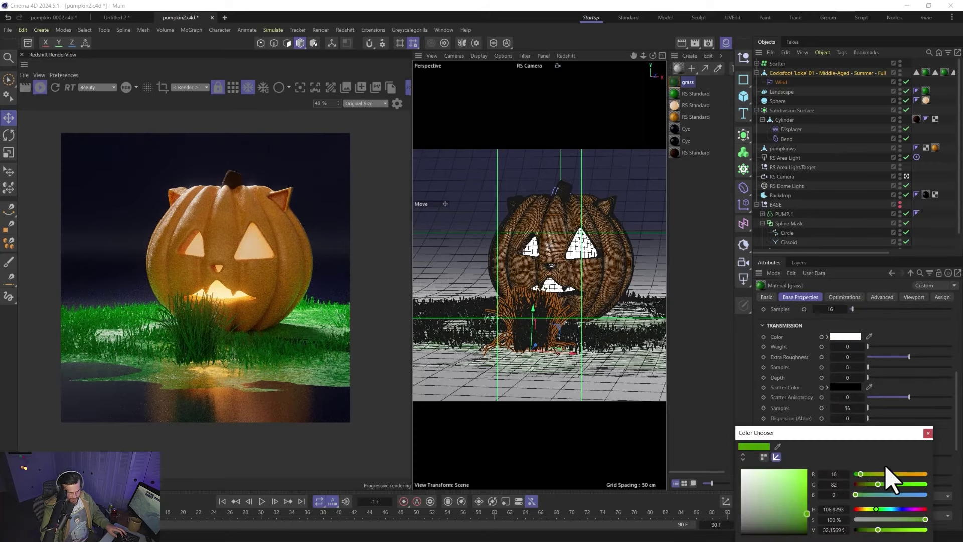
pyautogui.click(927, 432)
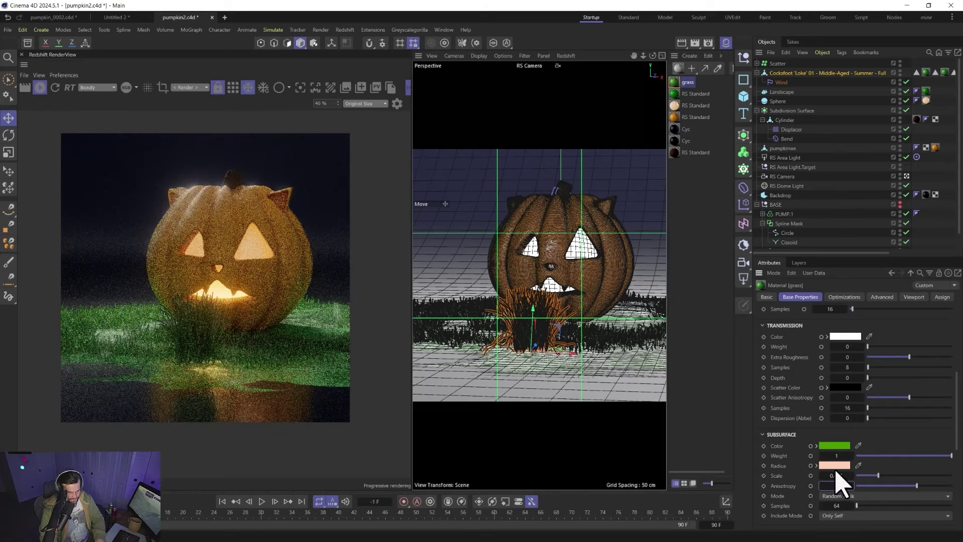
# - Set the grass material's subsurface radius to a light yellow-green, with anisotropy 0 and a much higher scale
pyautogui.click(834, 465)
pyautogui.click(875, 473)
pyautogui.click(864, 495)
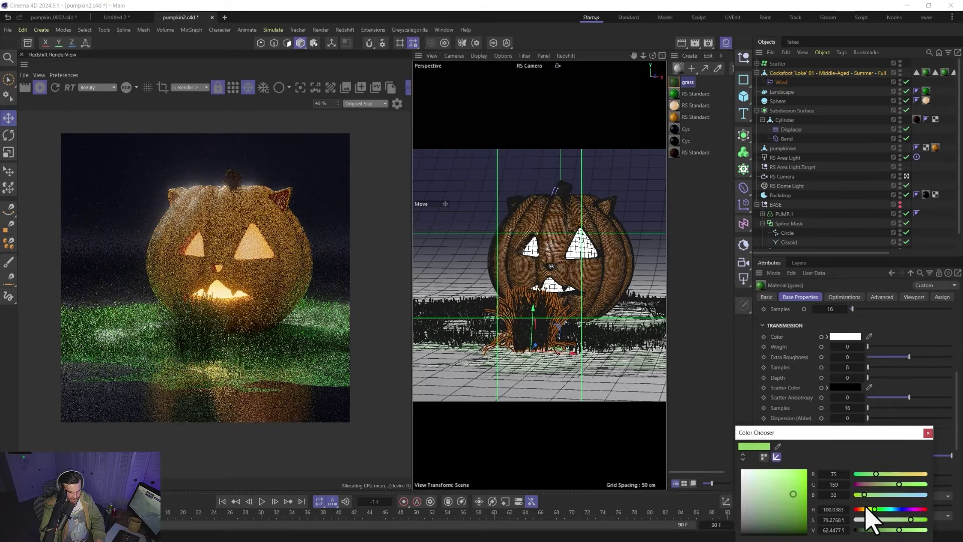
pyautogui.click(869, 509)
pyautogui.click(928, 433)
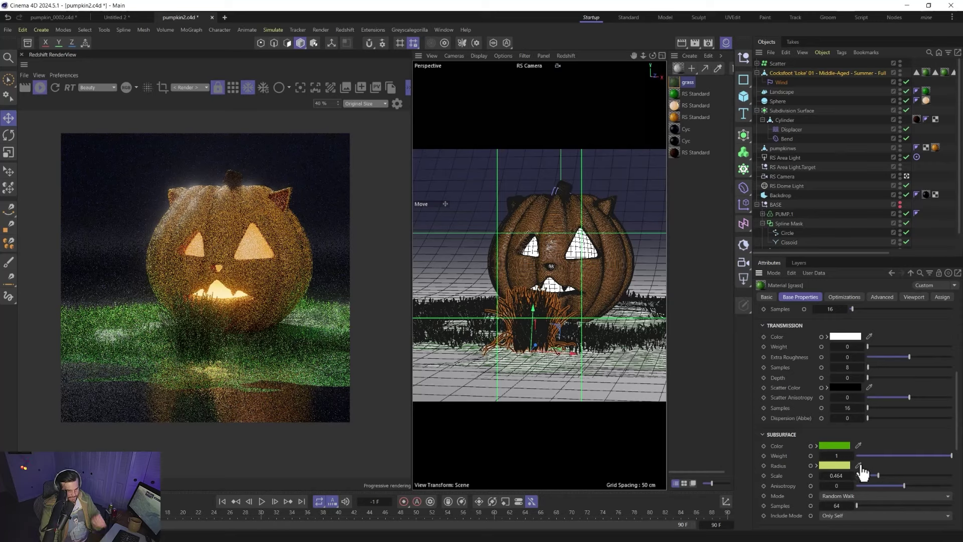
pyautogui.doubleClick(836, 472)
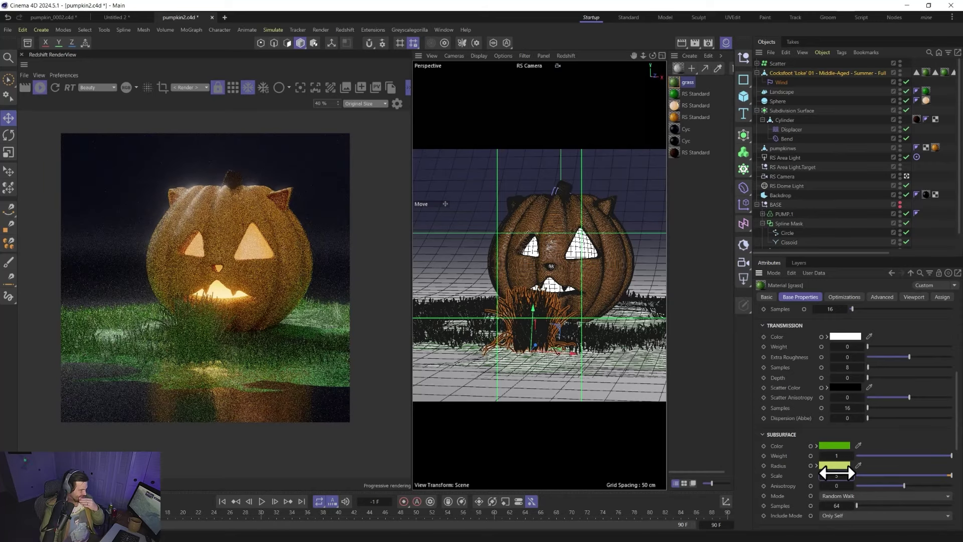
# - Add a second Redshift area light and give it a target
pyautogui.click(744, 279)
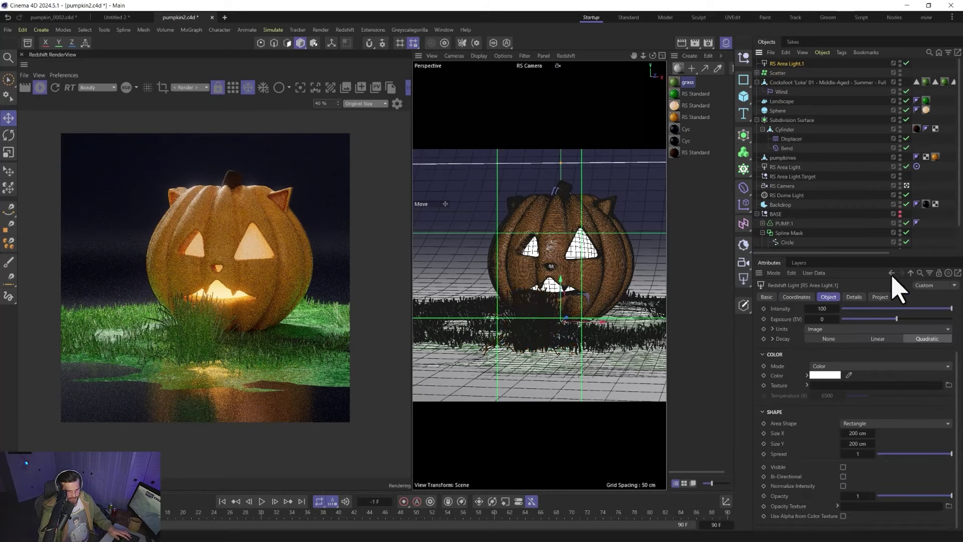
pyautogui.scroll(3, 766, 338)
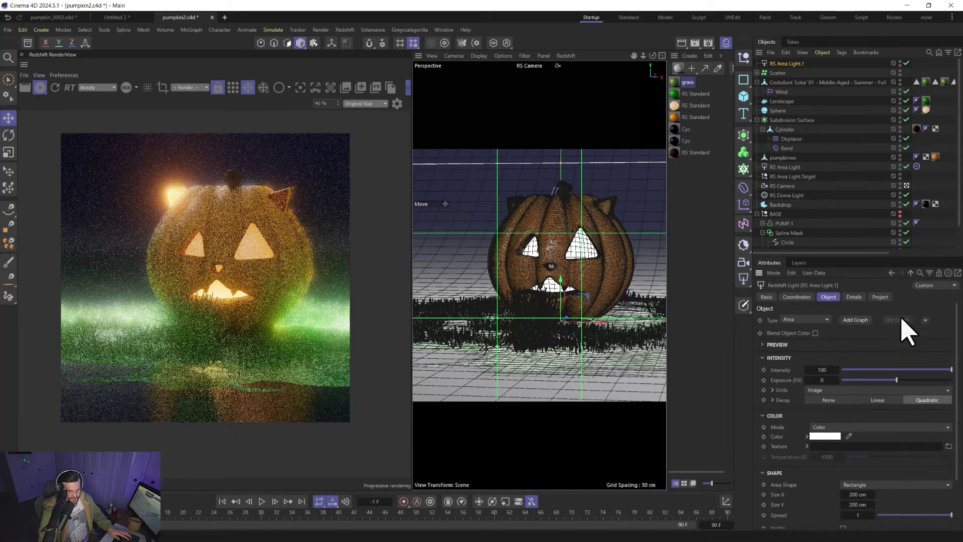
pyautogui.click(919, 320)
pyautogui.click(918, 343)
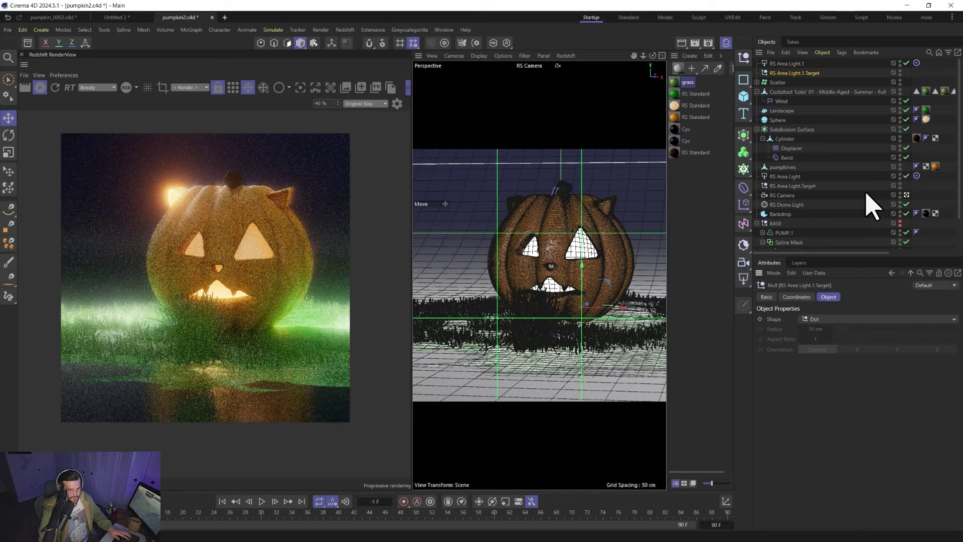
# - Move the new area light up and off to the pumpkin's right, aimed down at it
pyautogui.click(786, 64)
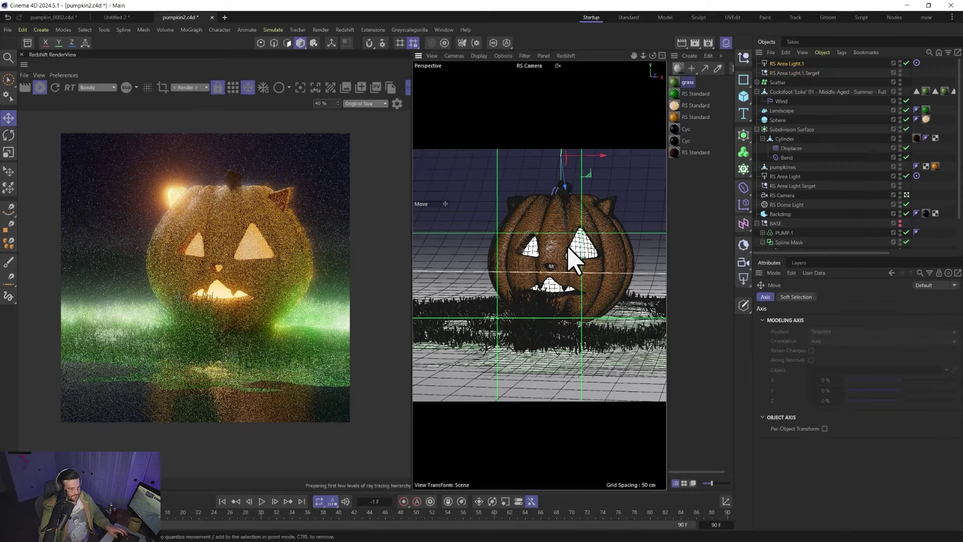
pyautogui.scroll(-5, 564, 278)
pyautogui.moveTo(588, 182); pyautogui.dragTo(652, 165)
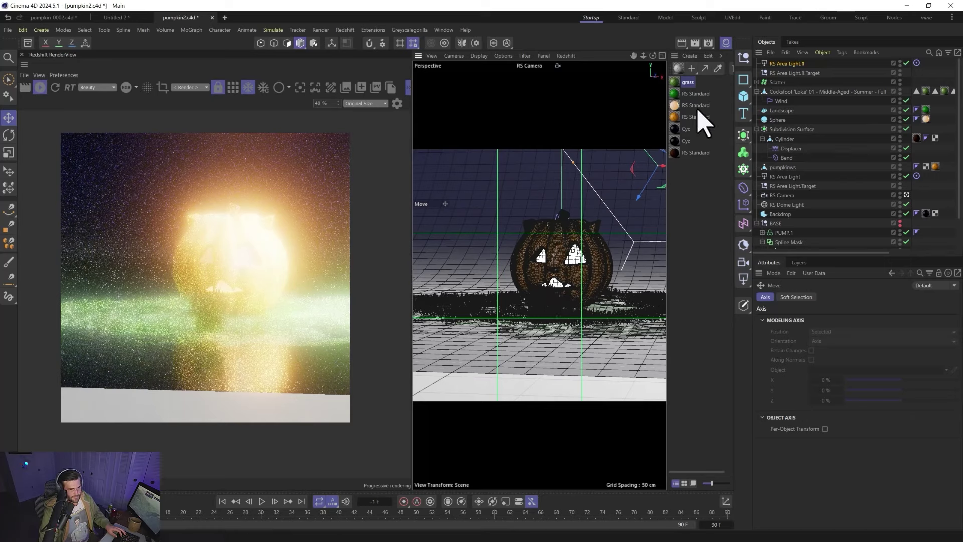
# - Set the new area light's intensity to 11.65 and its color to a blue with hue 204°
pyautogui.click(788, 65)
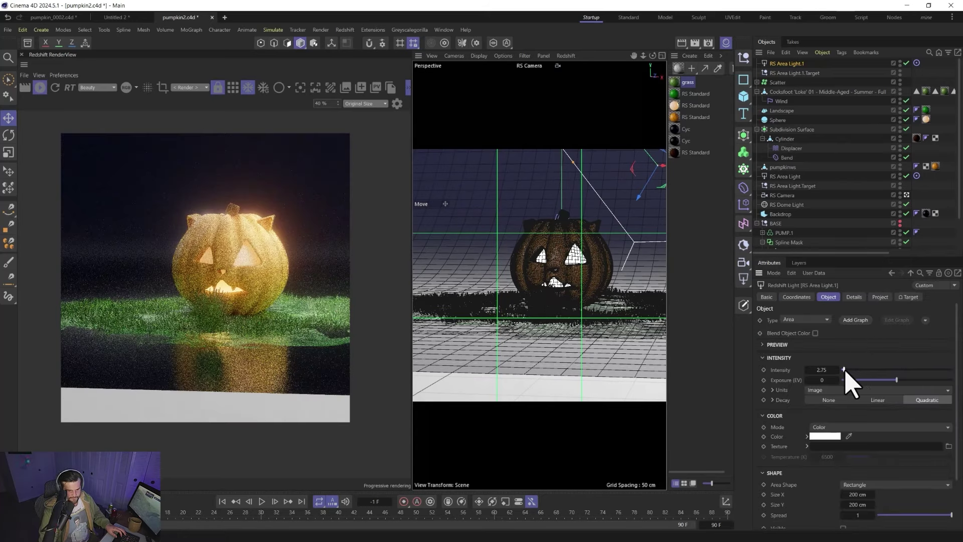
pyautogui.moveTo(847, 370); pyautogui.dragTo(855, 372)
pyautogui.click(826, 436)
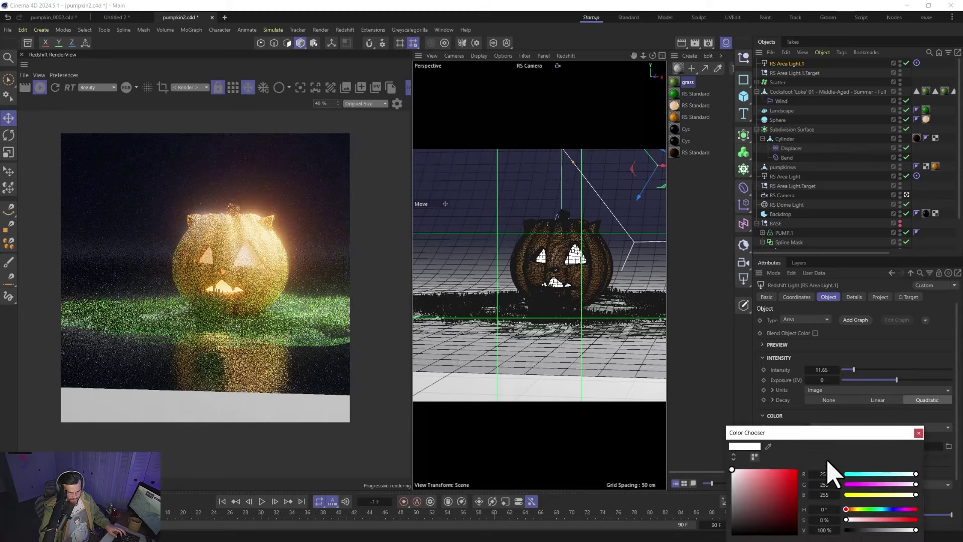
pyautogui.click(885, 508)
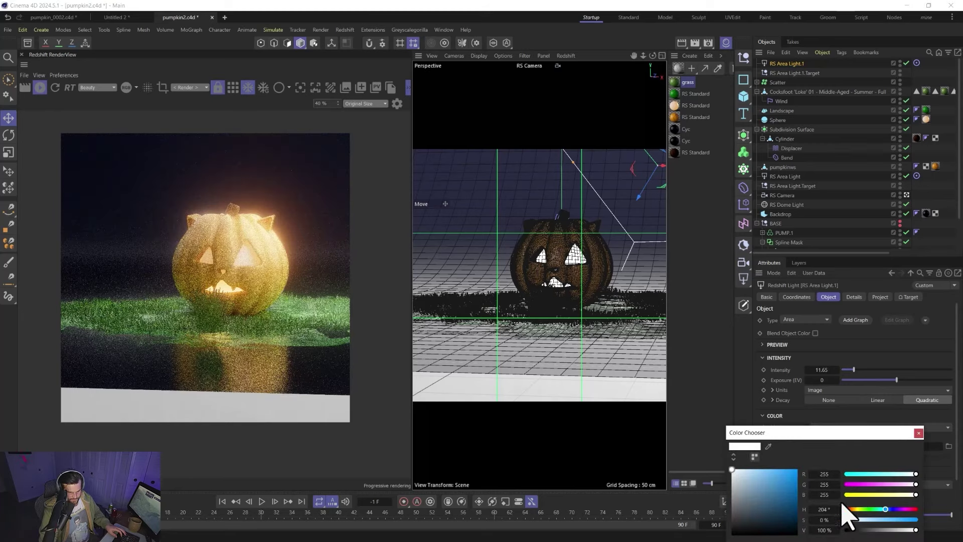
pyautogui.click(758, 492)
pyautogui.moveTo(761, 491); pyautogui.dragTo(759, 492)
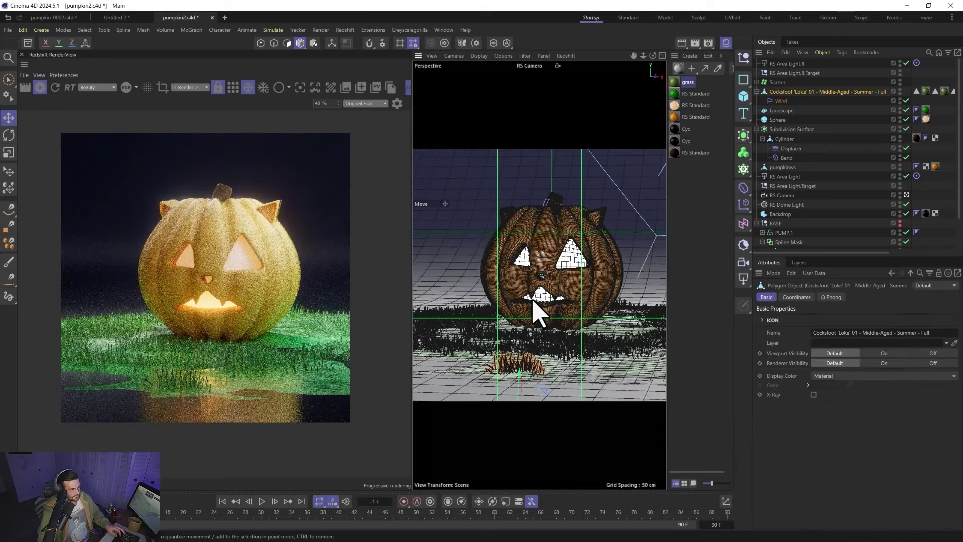
# - Add a cube at the pumpkin with size X 100 cm, size Z 20 cm and two X segments
pyautogui.keyDown('alt'); pyautogui.moveTo(532, 298); pyautogui.dragTo(535, 289); pyautogui.keyUp('alt')
pyautogui.click(743, 96)
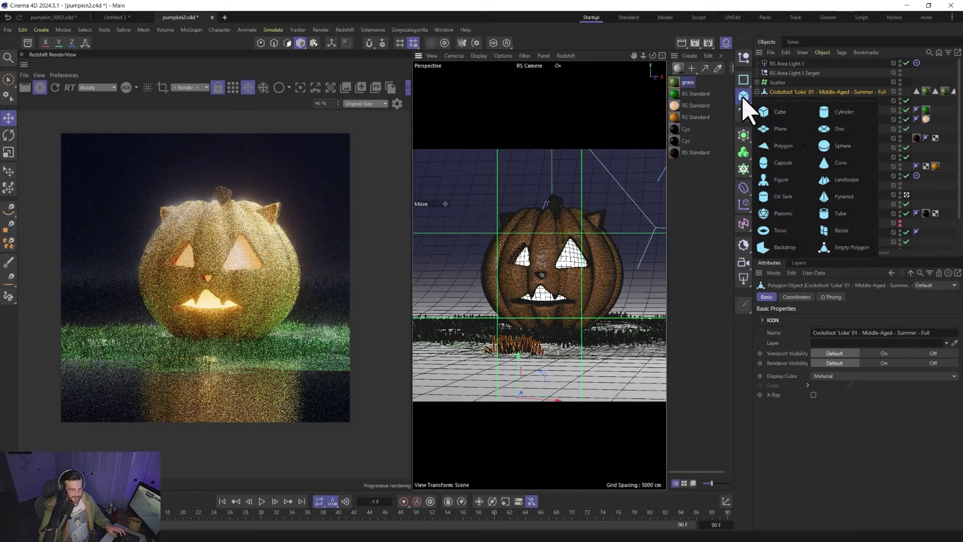
pyautogui.click(775, 113)
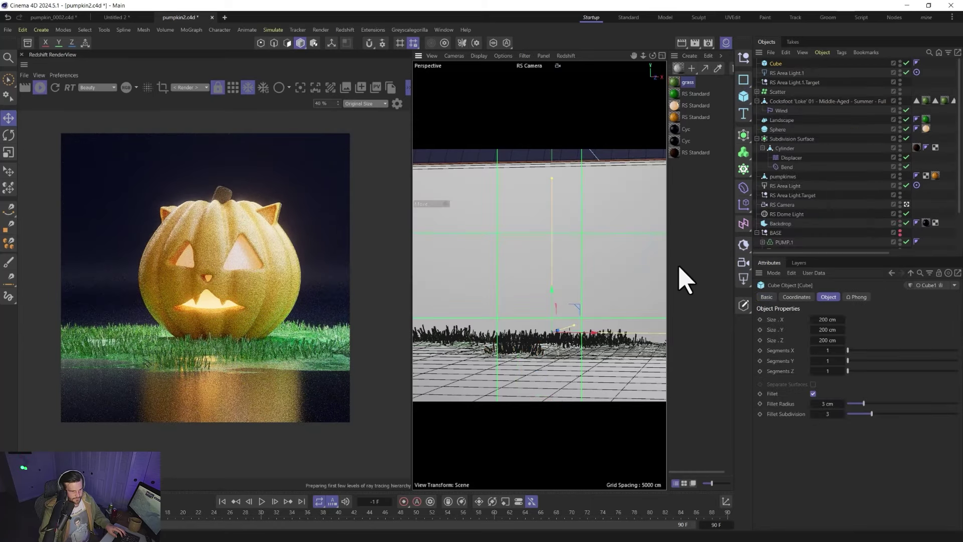
pyautogui.click(828, 319)
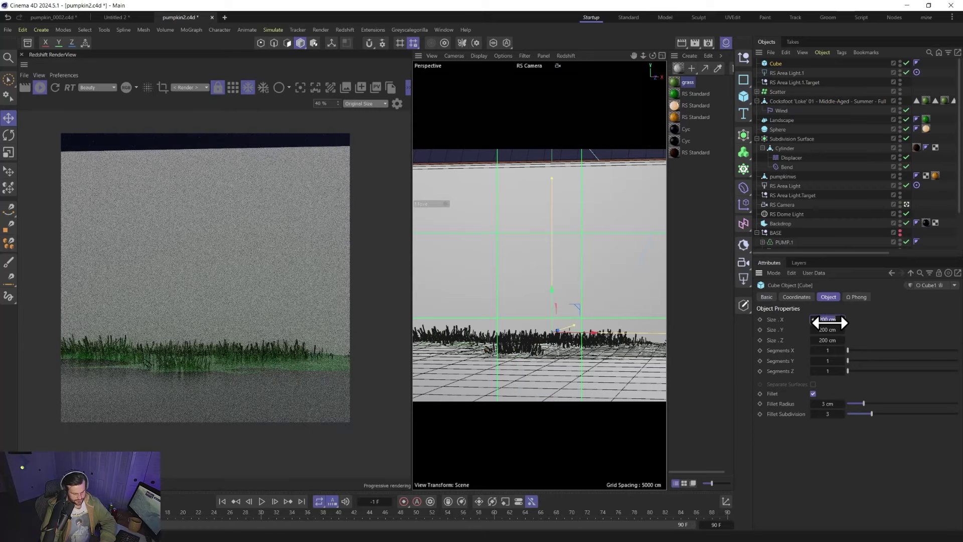
pyautogui.write('100')
pyautogui.press('Return')
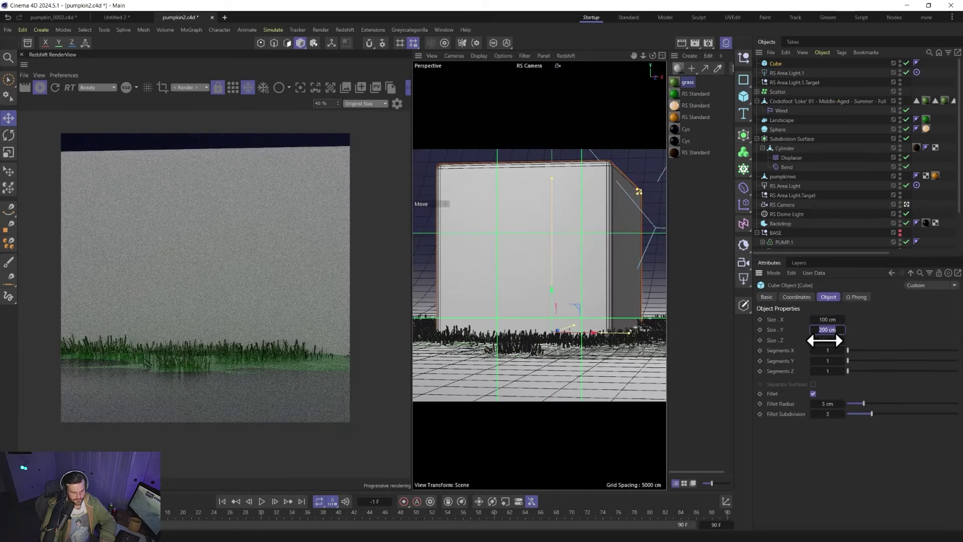
pyautogui.click(829, 339)
pyautogui.write('20')
pyautogui.press('Return')
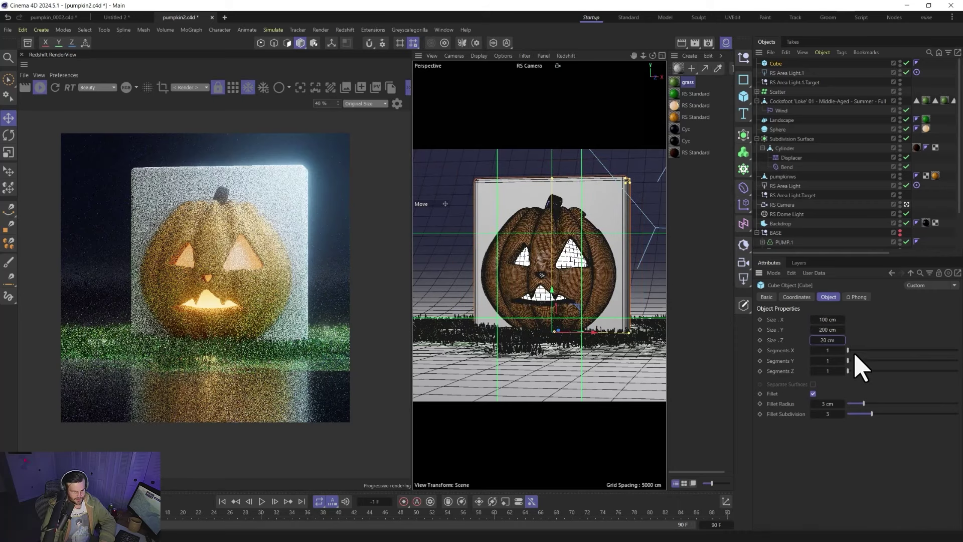
pyautogui.moveTo(855, 359)
pyautogui.mouseDown()
pyautogui.moveTo(866, 361)
pyautogui.moveTo(850, 372)
pyautogui.mouseUp()
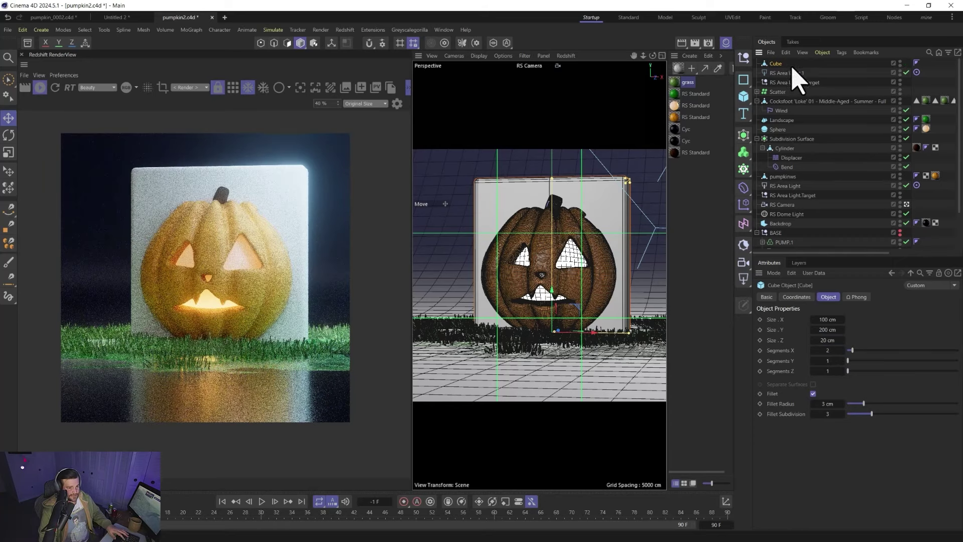
# - Make the cube editable and add an FFD deformer as its child, fitted to its size
pyautogui.press('c')
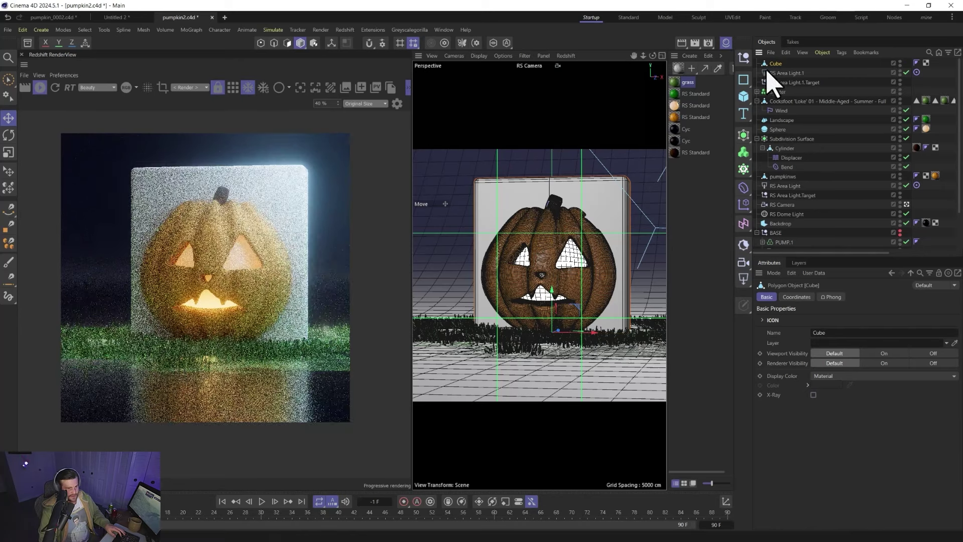
pyautogui.click(743, 189)
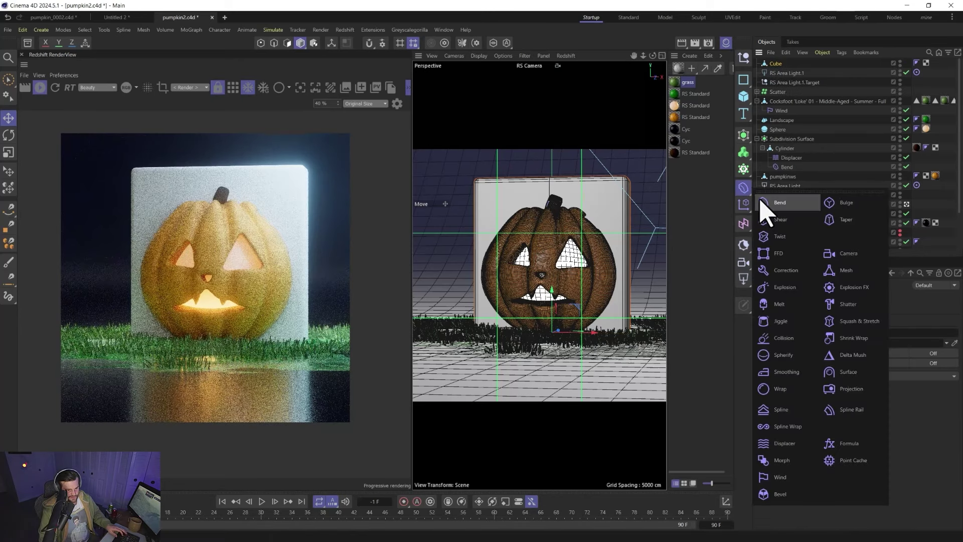
pyautogui.keyDown('shift'); pyautogui.click(777, 254); pyautogui.keyUp('shift')
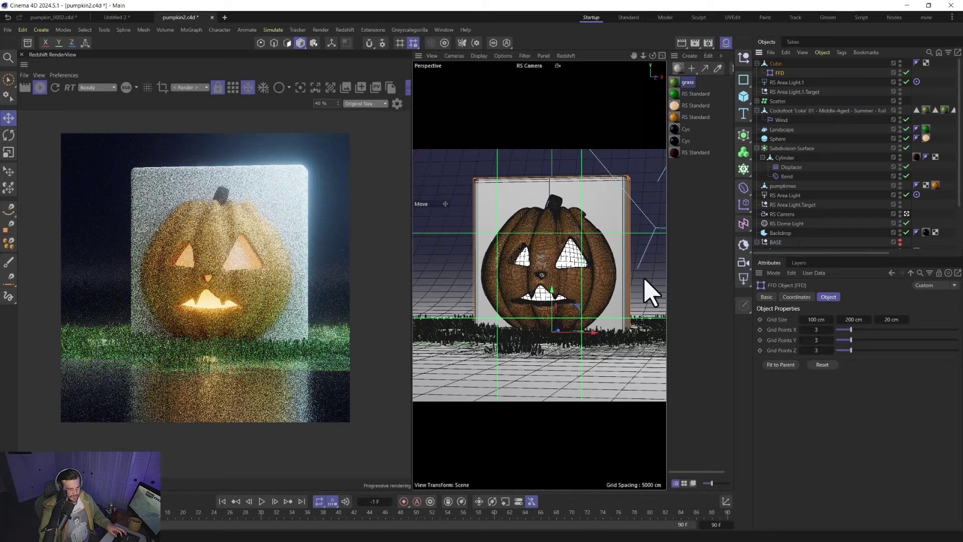
# - Raise the three top-center points of the FFD cage to pull the slab's top into a peak
pyautogui.keyDown('alt'); pyautogui.moveTo(549, 260); pyautogui.dragTo(554, 312, button='middle'); pyautogui.keyUp('alt')
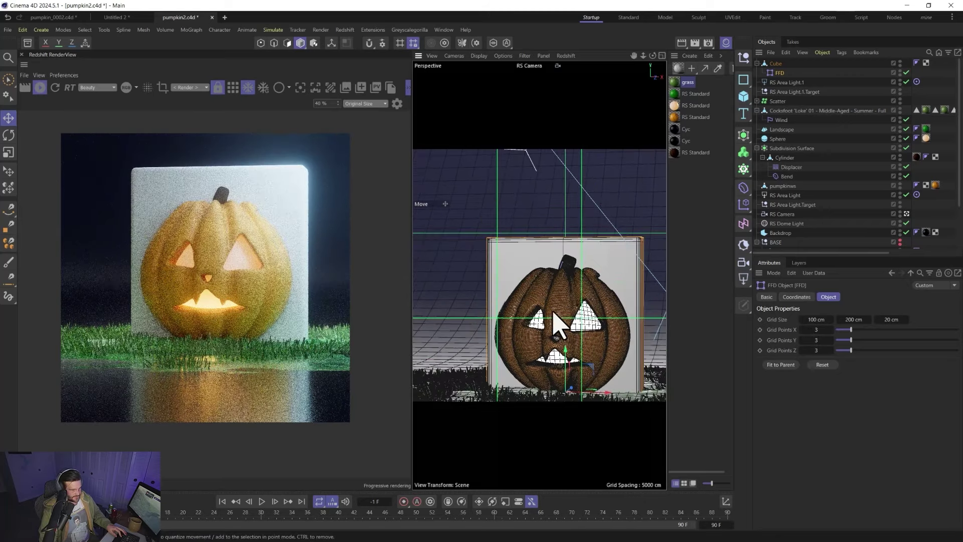
pyautogui.keyDown('alt'); pyautogui.moveTo(554, 312); pyautogui.dragTo(627, 283); pyautogui.keyUp('alt')
pyautogui.press('Return')
pyautogui.click(825, 349)
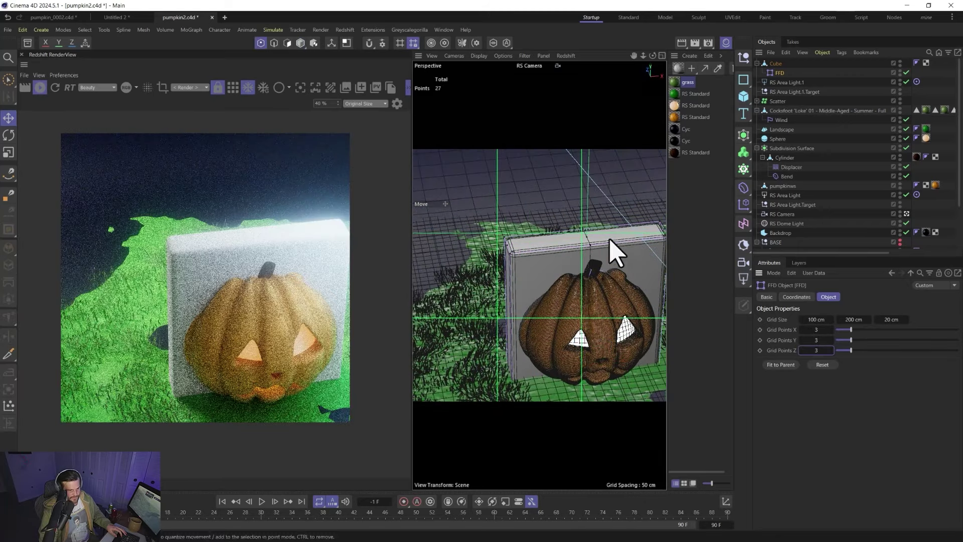
pyautogui.click(584, 232)
pyautogui.keyDown('shift'); pyautogui.click(589, 244); pyautogui.keyUp('shift')
pyautogui.keyDown('shift'); pyautogui.click(586, 237); pyautogui.keyUp('shift')
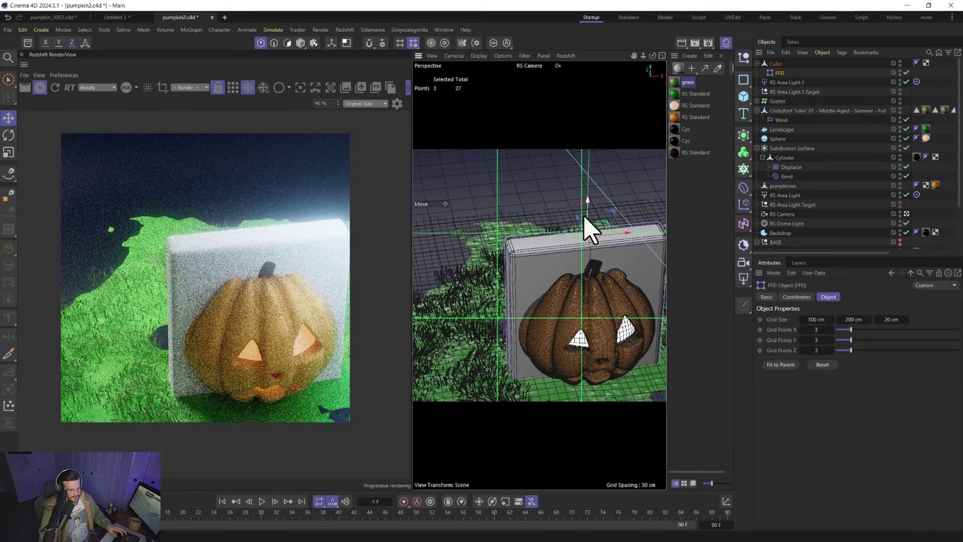
pyautogui.moveTo(584, 218); pyautogui.dragTo(588, 161)
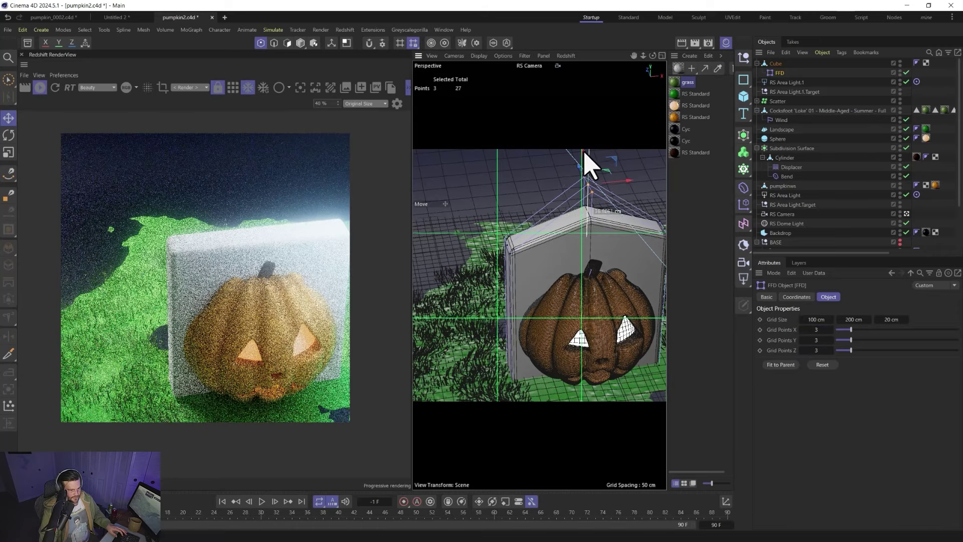
# - Wrap the peaked slab in a Subdivision Surface with viewport and renderer subdivisions both set to 3
pyautogui.click(772, 65)
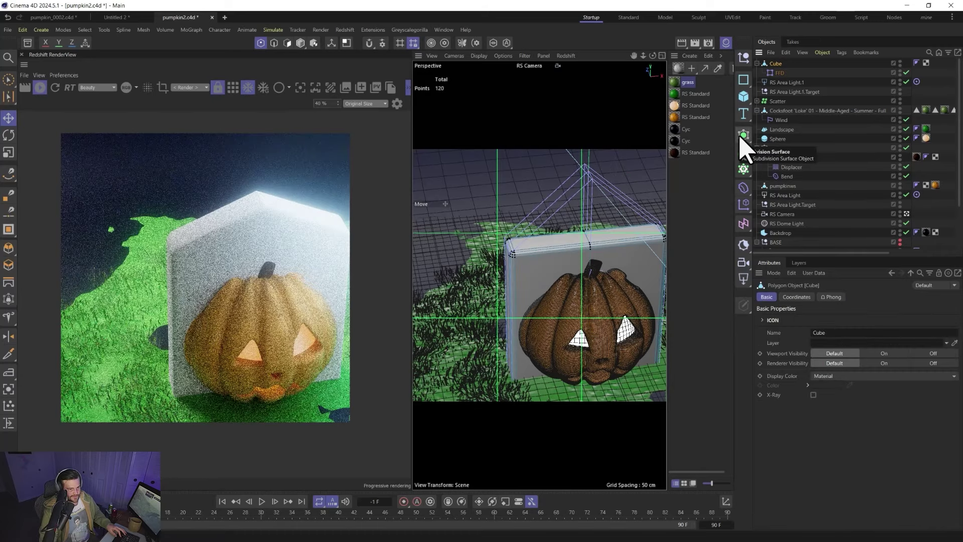
pyautogui.keyDown('alt'); pyautogui.click(742, 136); pyautogui.keyUp('alt')
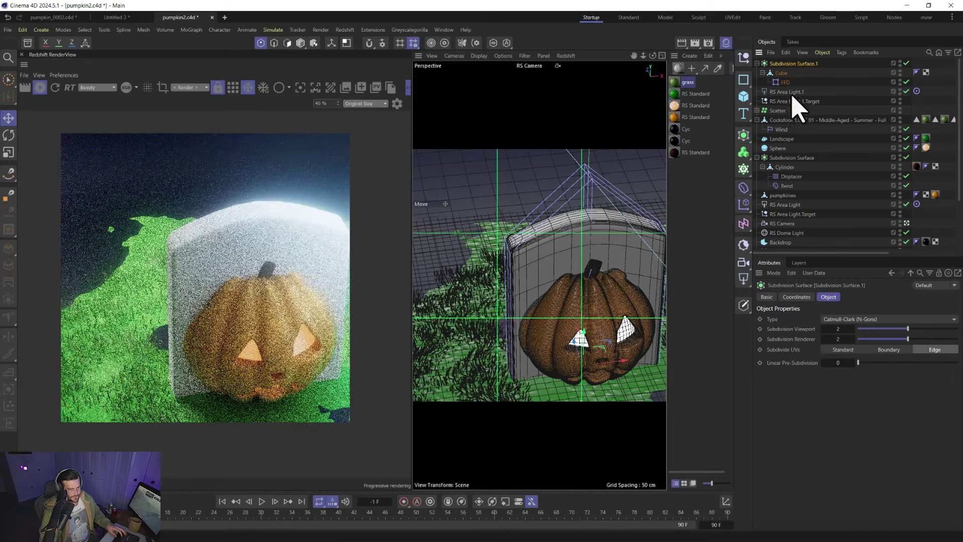
pyautogui.click(926, 329)
pyautogui.click(929, 340)
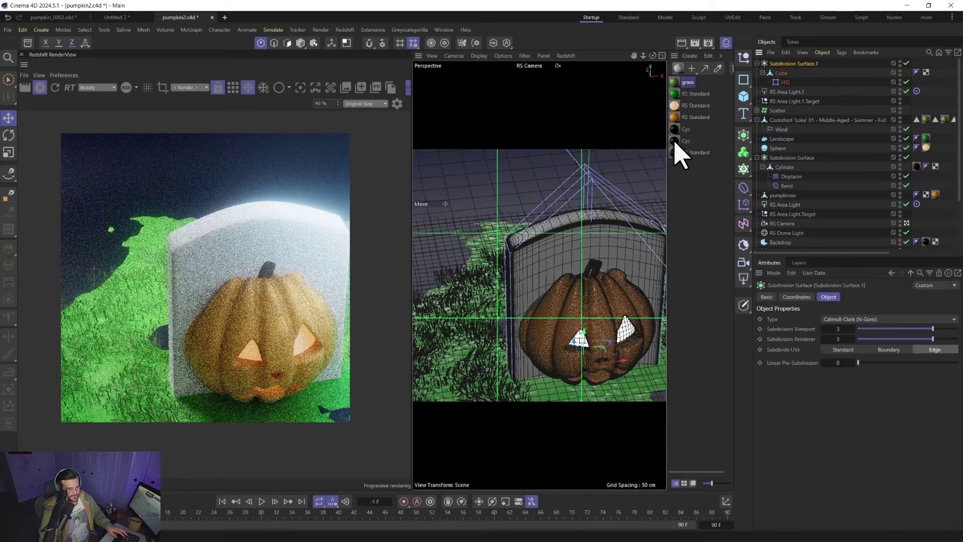
# - Duplicate the dark brown stem material, change the copy's base color to grey, and apply it to the slab's Subdivision Surface
pyautogui.click(678, 153)
pyautogui.keyDown('ctrl'); pyautogui.moveTo(672, 156); pyautogui.dragTo(675, 166); pyautogui.keyUp('ctrl')
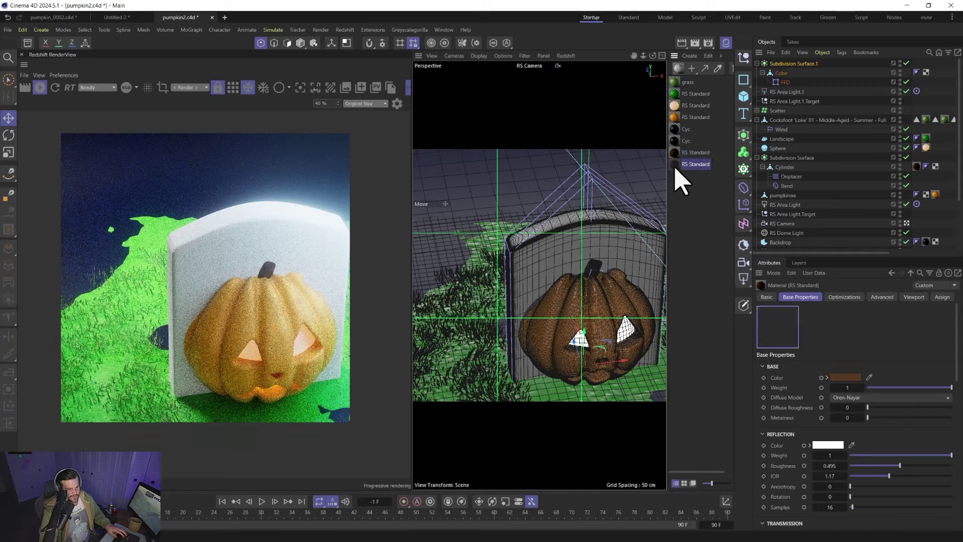
pyautogui.click(849, 377)
pyautogui.moveTo(806, 476)
pyautogui.mouseDown()
pyautogui.moveTo(809, 462)
pyautogui.moveTo(818, 475)
pyautogui.mouseUp()
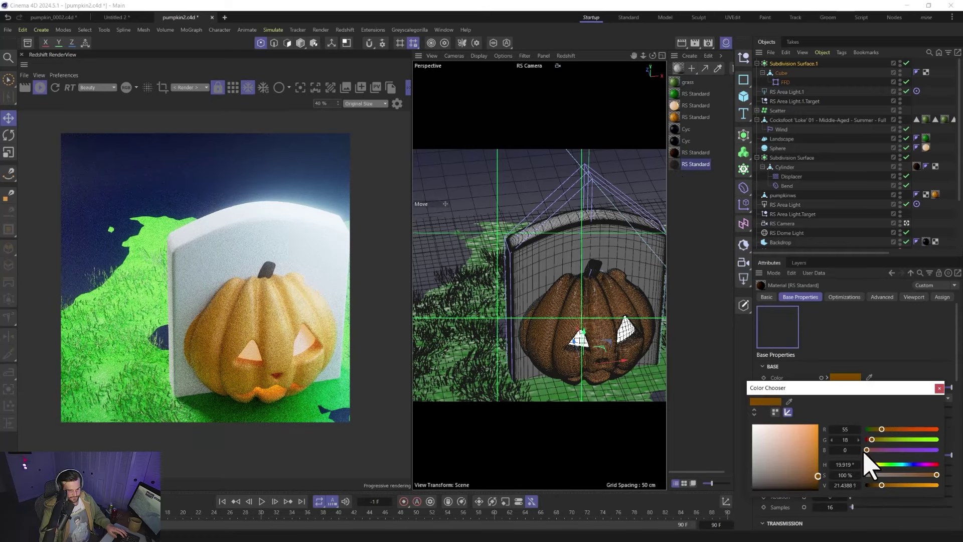
pyautogui.click(869, 475)
pyautogui.click(938, 388)
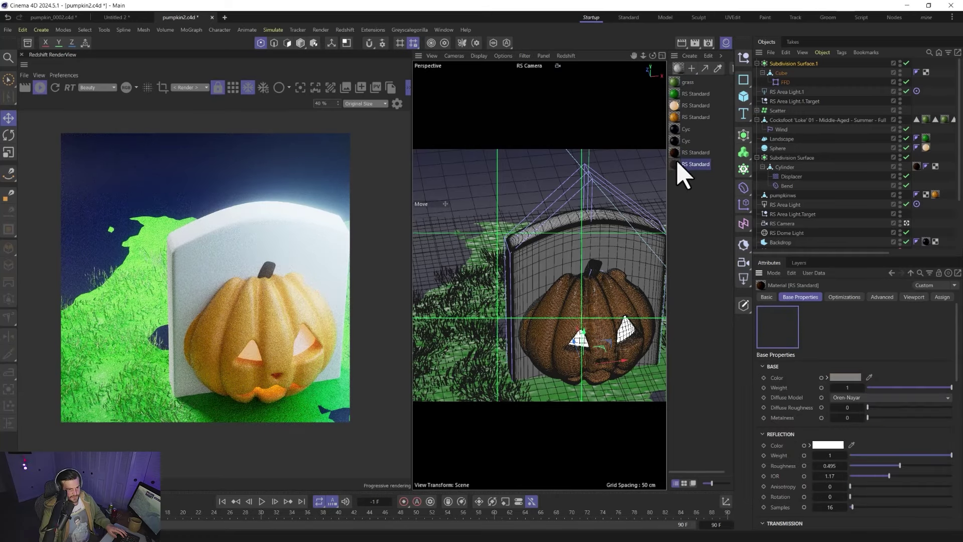
pyautogui.moveTo(781, 71); pyautogui.dragTo(783, 64)
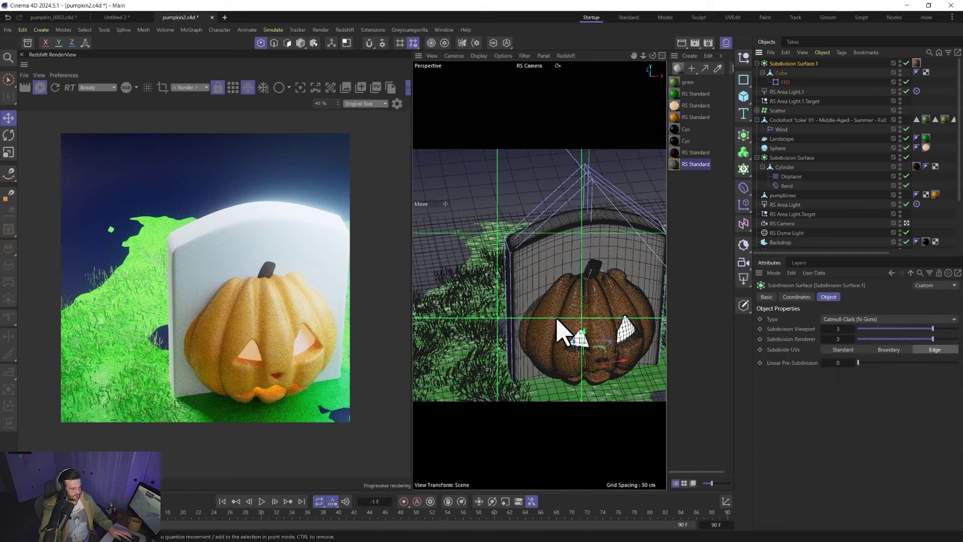
# - Place the slab behind the pumpkin, rotate it to lean like a gravestone, and frame both with the camera from a low front angle
pyautogui.moveTo(593, 354); pyautogui.dragTo(471, 264)
pyautogui.press('r')
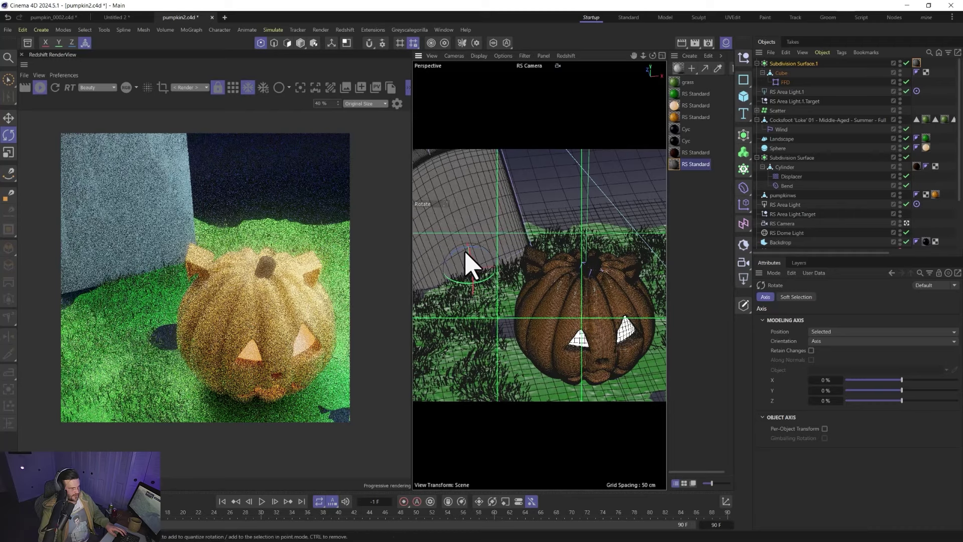
pyautogui.keyDown('alt'); pyautogui.moveTo(597, 354); pyautogui.dragTo(600, 278); pyautogui.keyUp('alt')
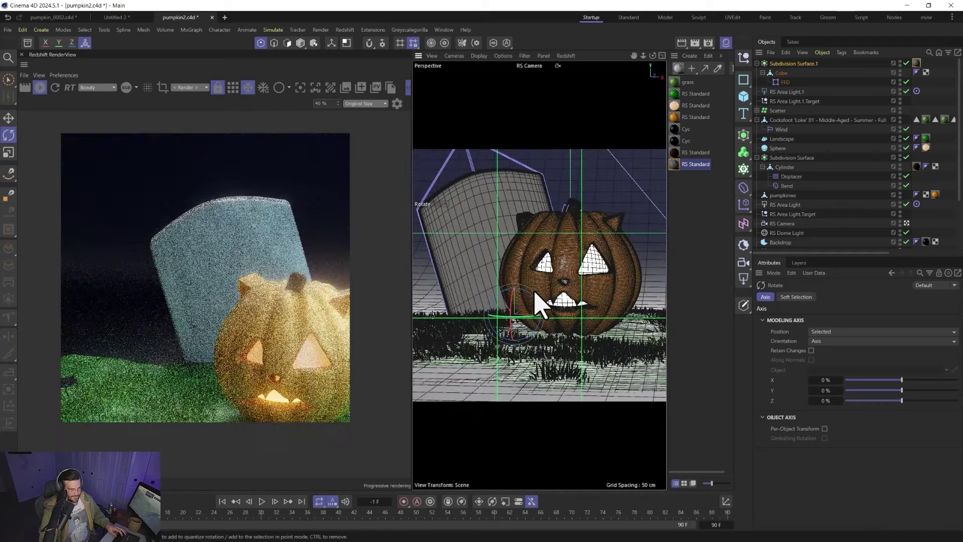
pyautogui.moveTo(534, 292); pyautogui.dragTo(537, 295)
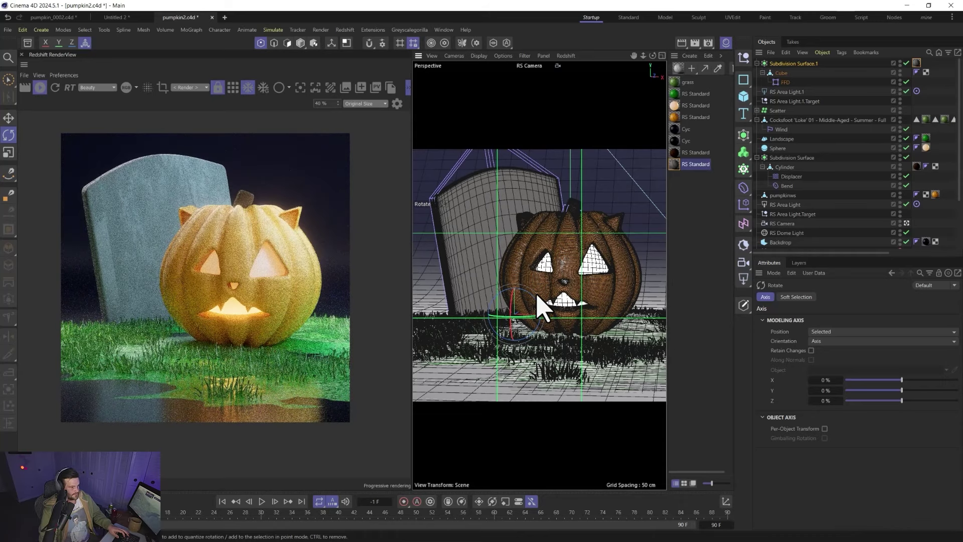
pyautogui.keyDown('alt'); pyautogui.moveTo(553, 255); pyautogui.dragTo(551, 255, button='middle'); pyautogui.keyUp('alt')
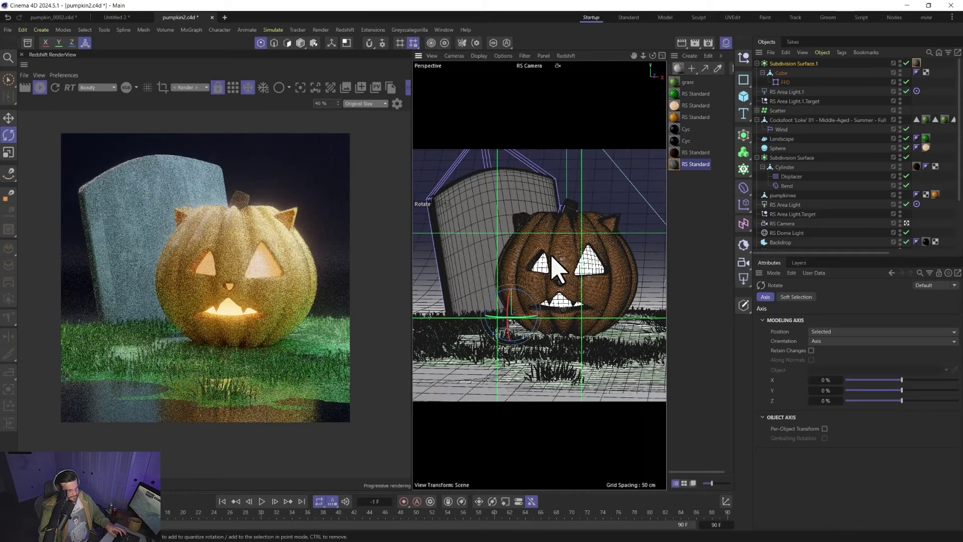
# - Focus the RS Camera on the pumpkin's face and enable Bokeh with an aperture of 2.4
pyautogui.click(782, 223)
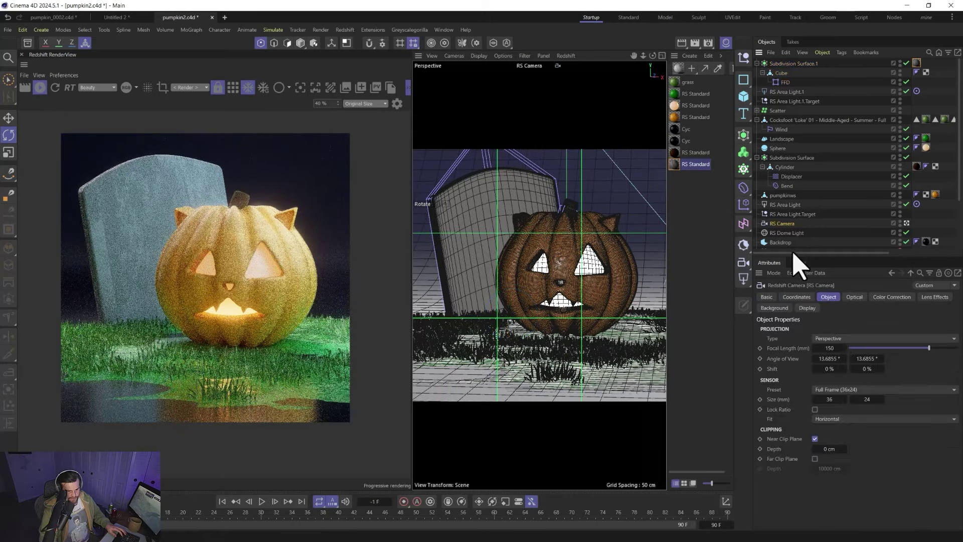
pyautogui.click(854, 297)
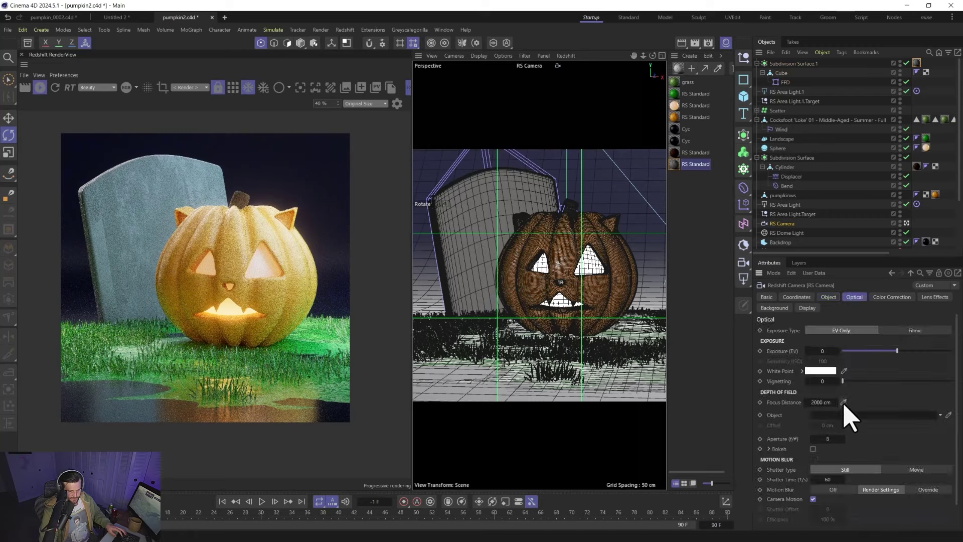
pyautogui.click(558, 250)
pyautogui.click(812, 448)
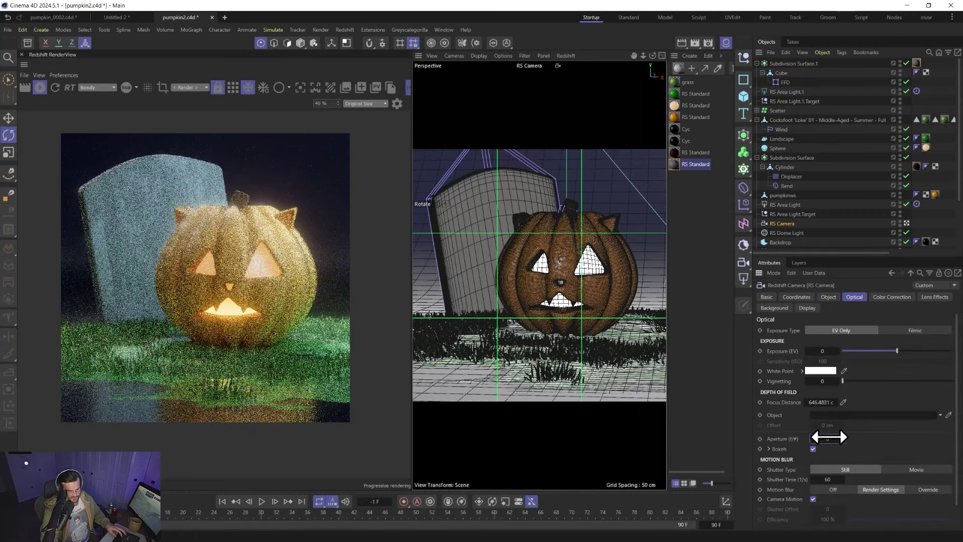
pyautogui.write('2.4')
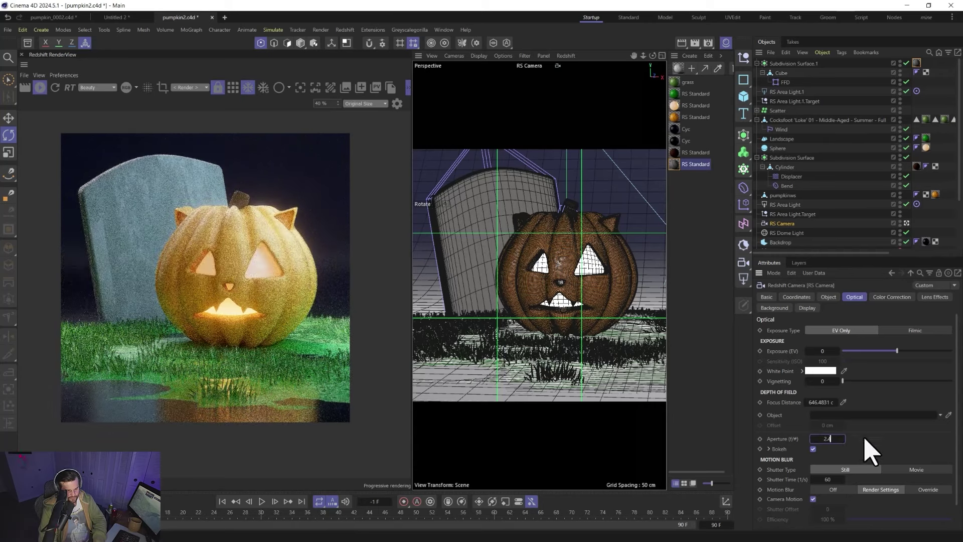
pyautogui.press('Return')
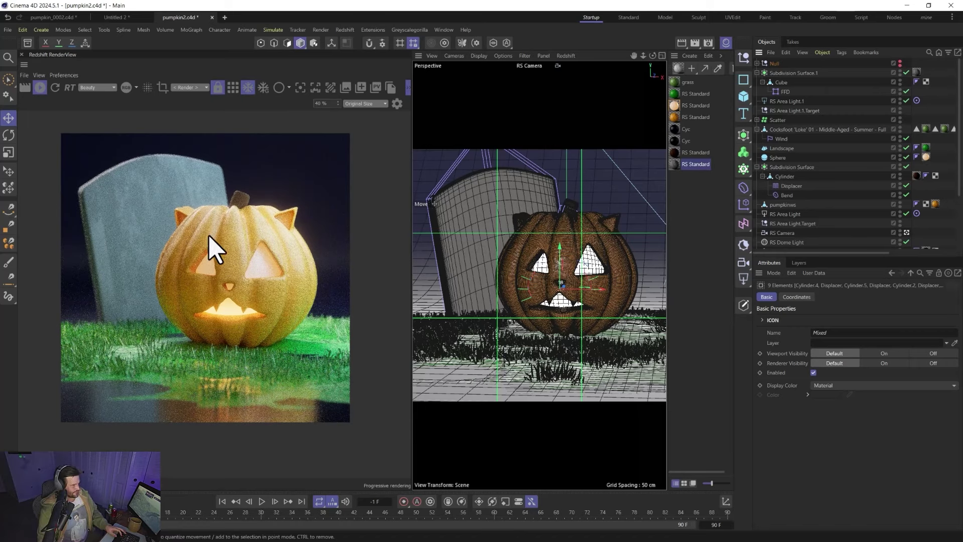
# - Try showing the whisker null in the viewport and render, and hide it again
pyautogui.click(901, 63)
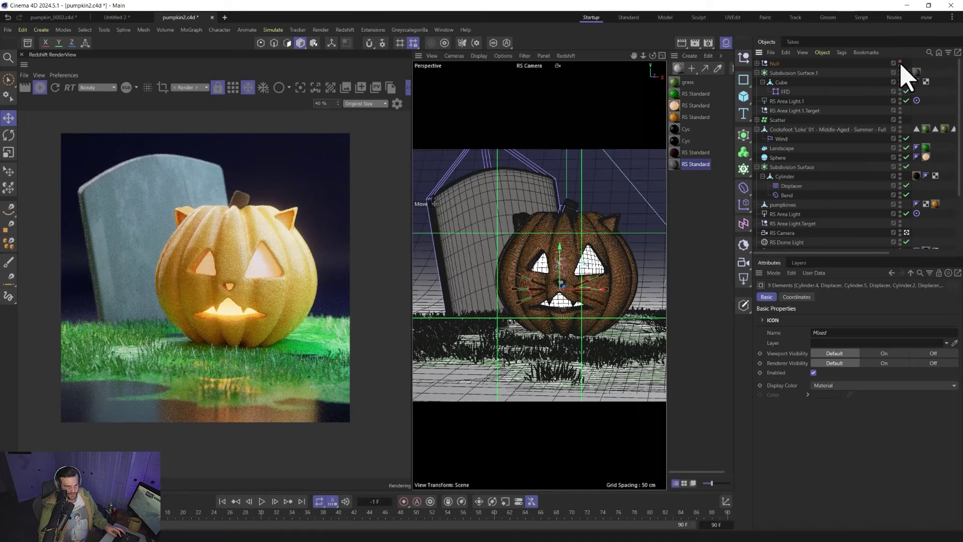
pyautogui.click(901, 65)
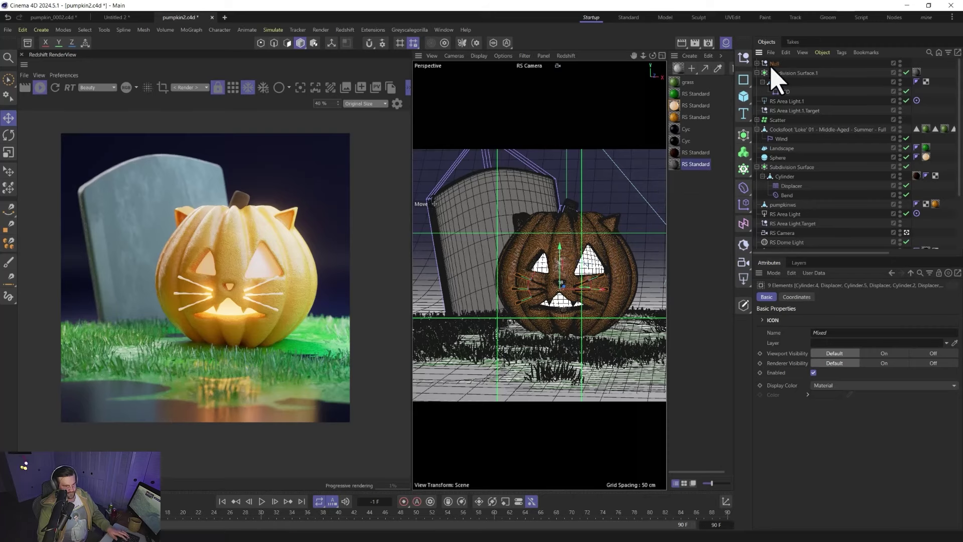
pyautogui.click(900, 66)
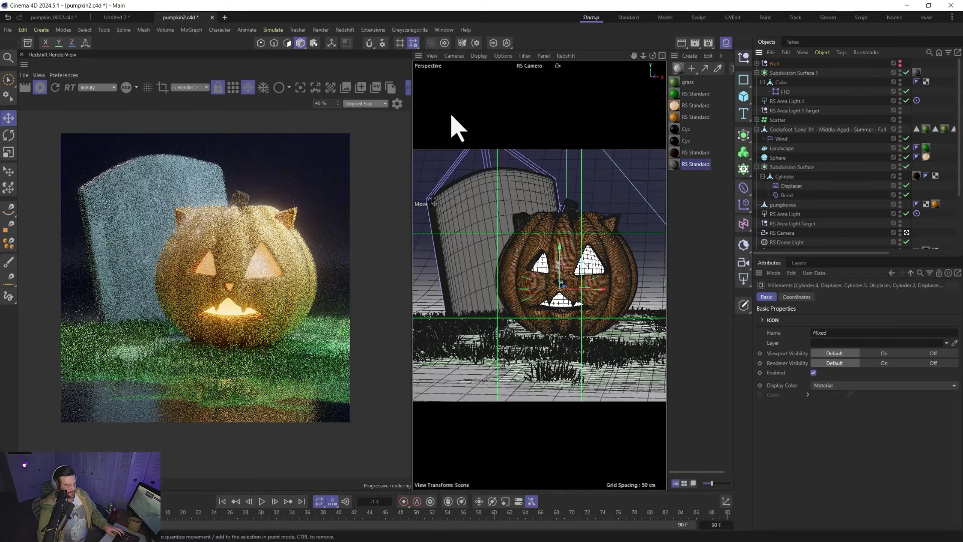
# - Enable the LUT Filmic Medium High Contrast in the render view with log space conversion and a strength of about 0.7
pyautogui.click(396, 104)
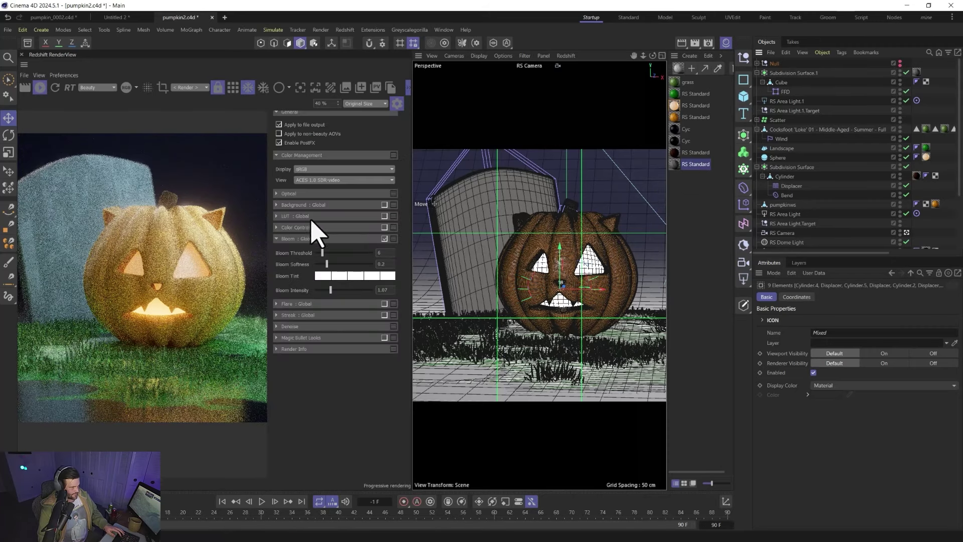
pyautogui.click(280, 215)
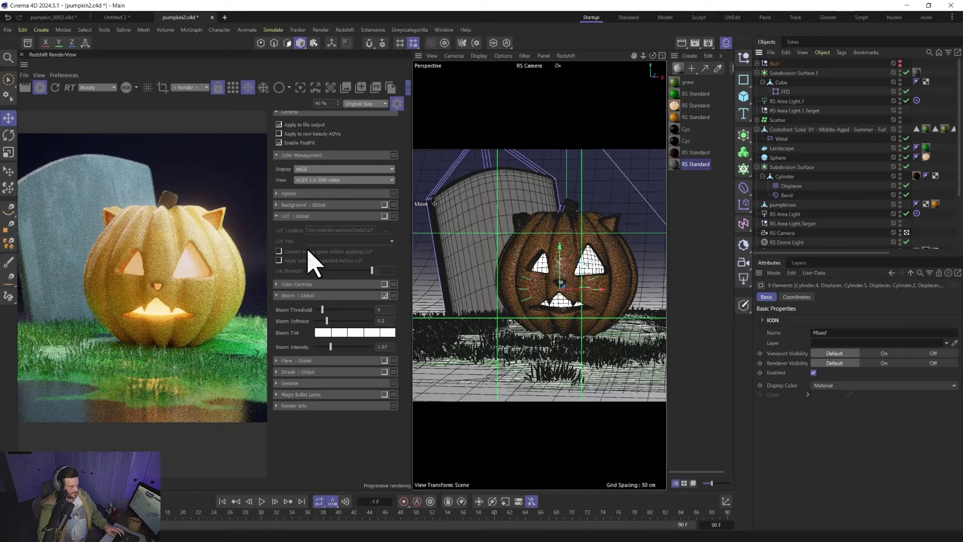
pyautogui.click(384, 215)
pyautogui.click(374, 241)
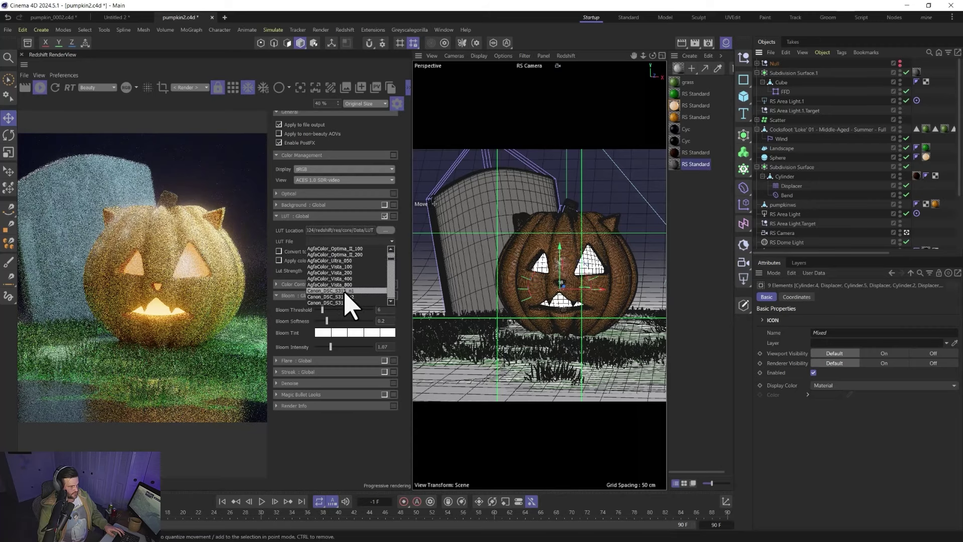
pyautogui.scroll(-10, 346, 298)
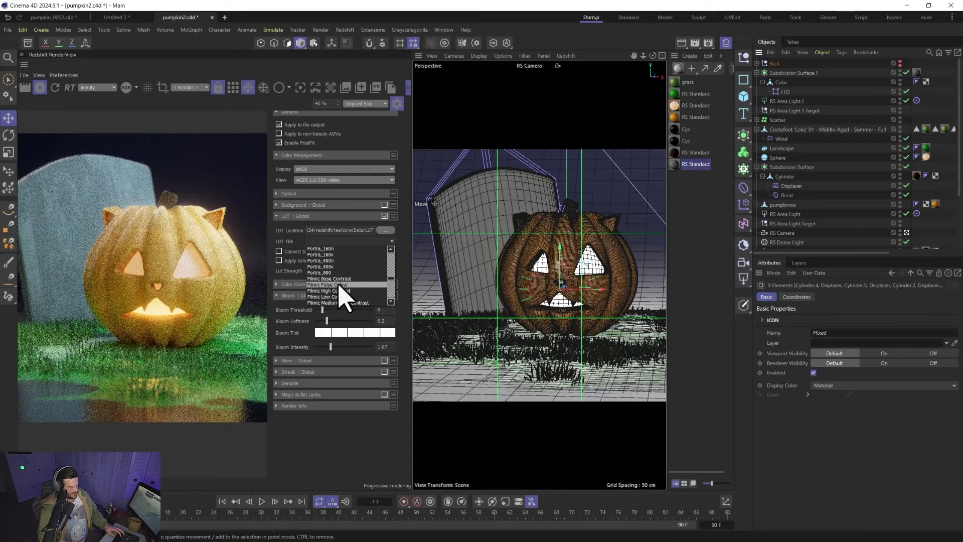
pyautogui.click(348, 302)
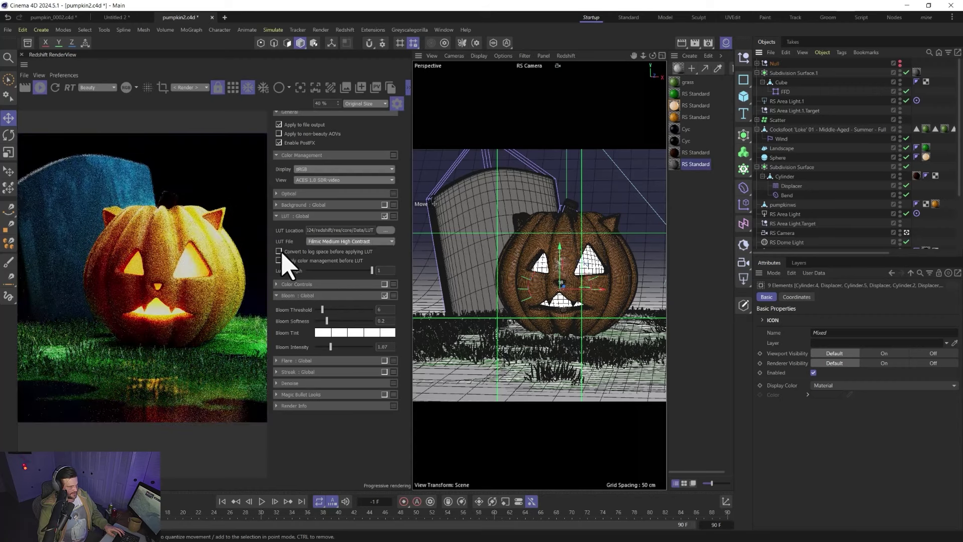
pyautogui.click(279, 251)
pyautogui.moveTo(337, 273)
pyautogui.mouseDown()
pyautogui.moveTo(365, 286)
pyautogui.moveTo(347, 272)
pyautogui.mouseUp()
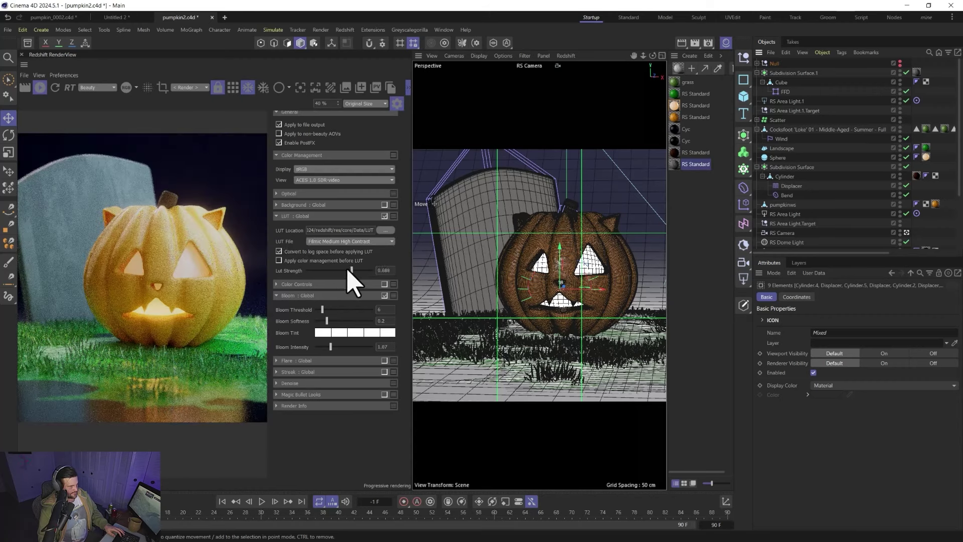
# - Enable Color Controls with contrast 0.1 and a slight RGB S-curve, and set the bloom threshold to 3
pyautogui.click(276, 216)
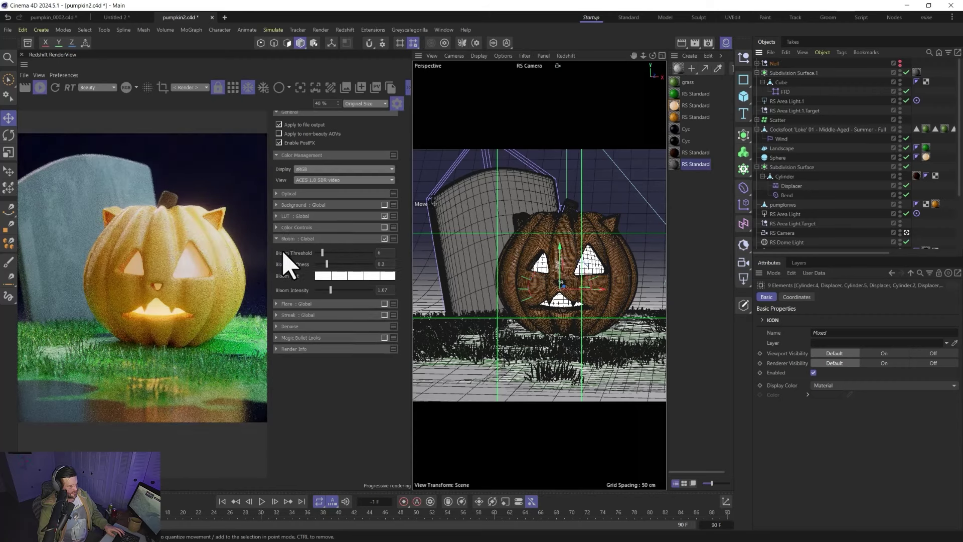
pyautogui.click(277, 229)
pyautogui.click(384, 227)
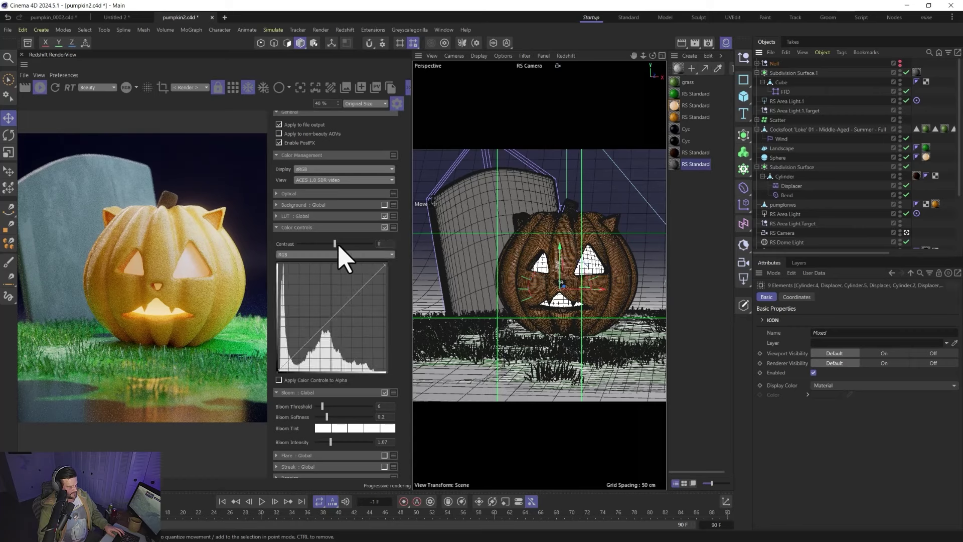
pyautogui.click(339, 244)
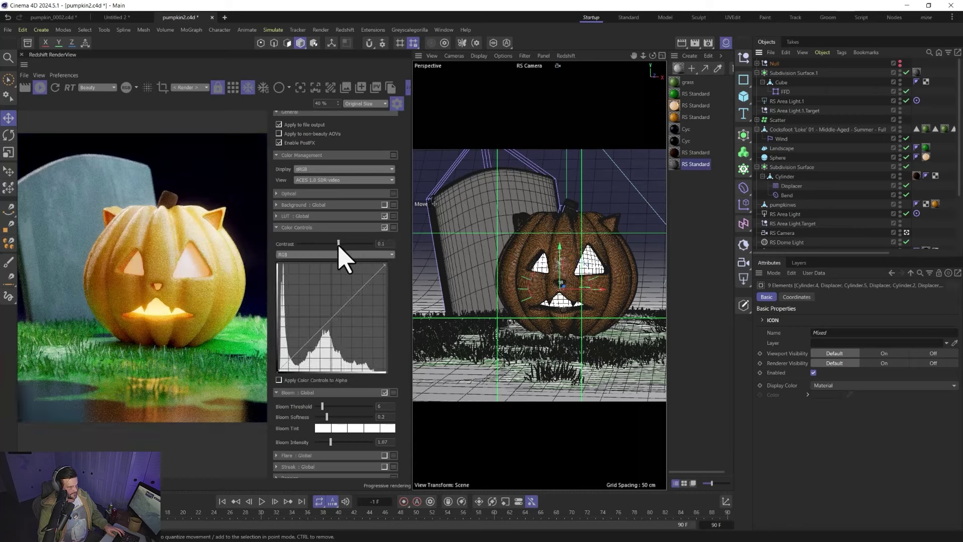
pyautogui.click(295, 358)
pyautogui.click(356, 291)
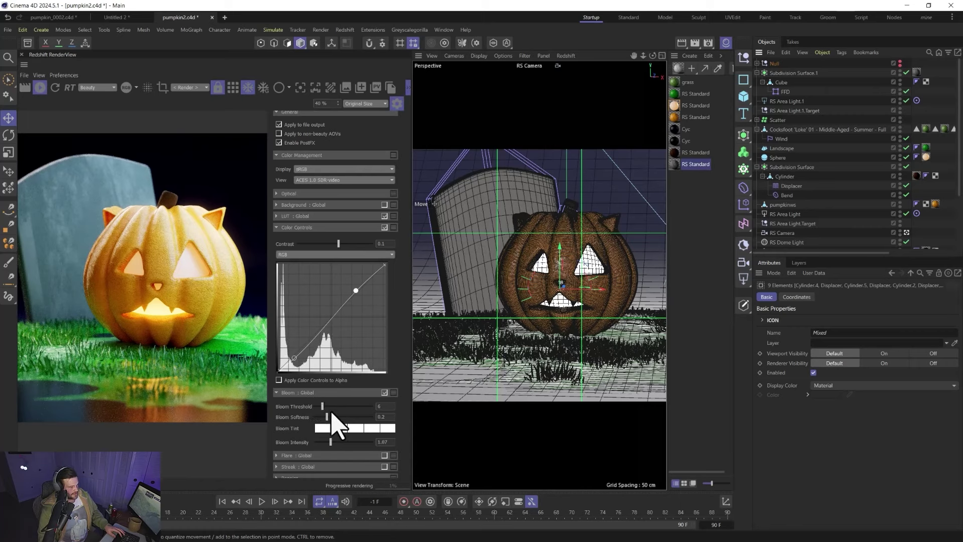
pyautogui.moveTo(320, 407); pyautogui.dragTo(318, 407)
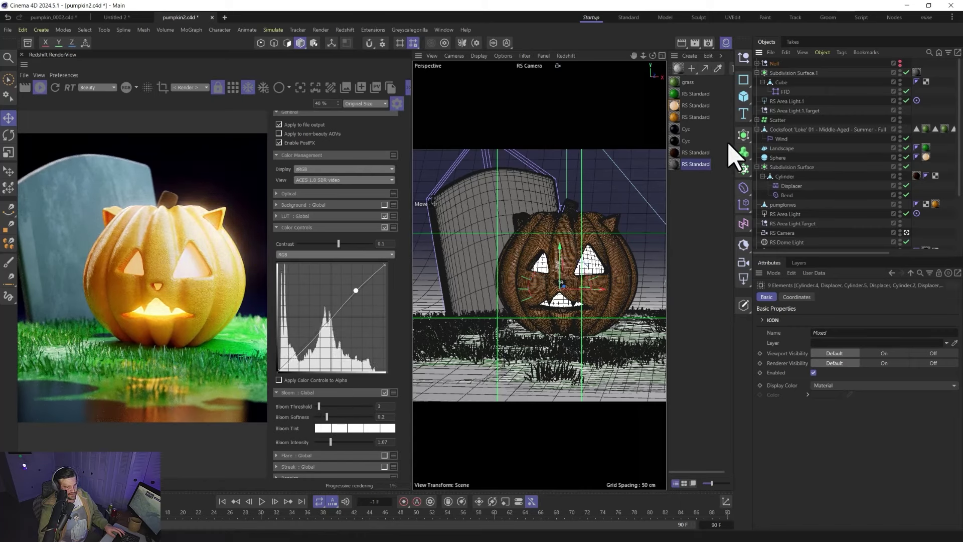
# - Set RS Area Light.1's intensity to 3 and change its color to a more saturated blue
pyautogui.click(783, 215)
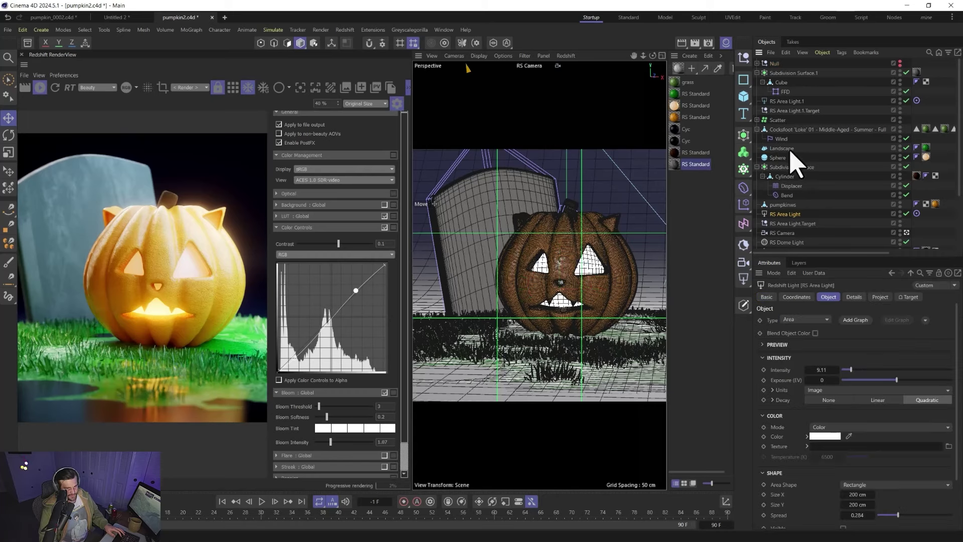
pyautogui.click(785, 102)
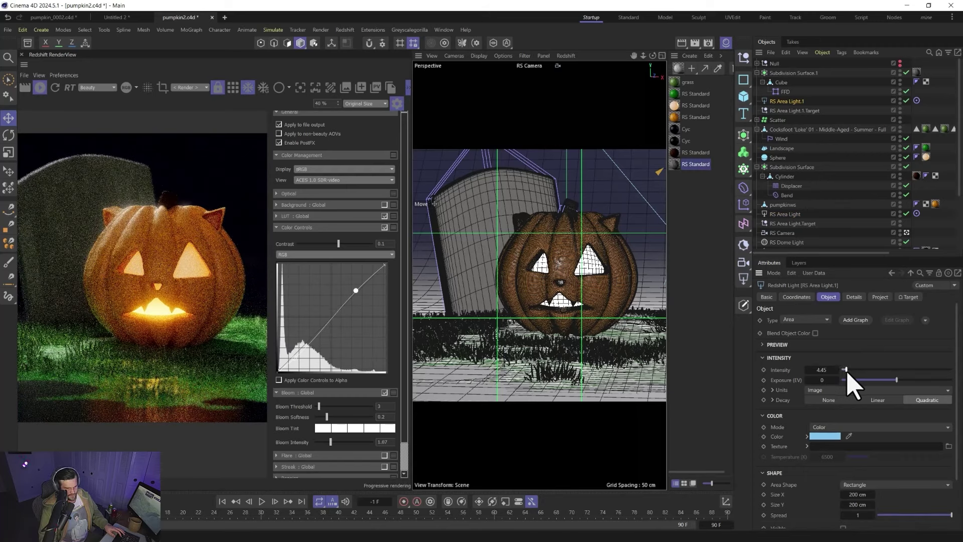
pyautogui.moveTo(846, 375); pyautogui.dragTo(844, 372)
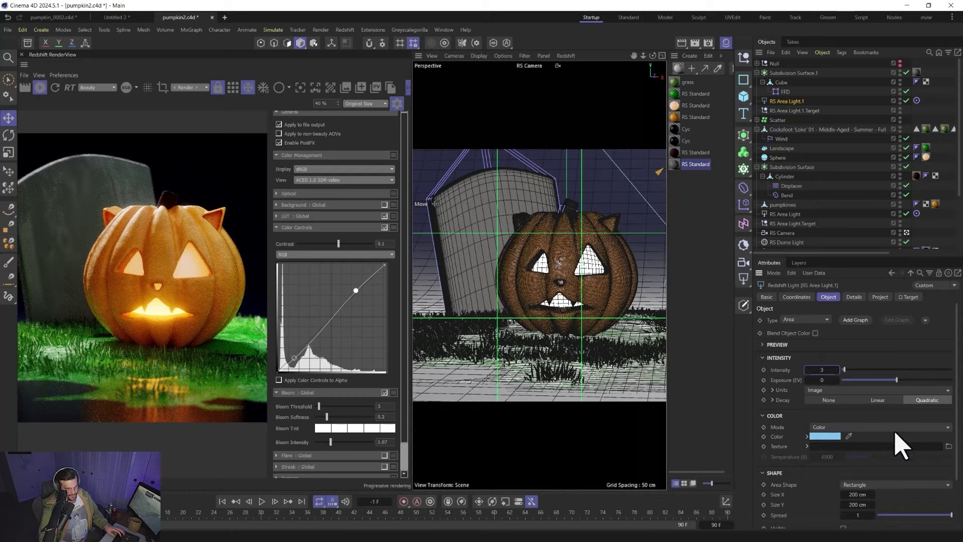
pyautogui.click(825, 435)
pyautogui.moveTo(787, 482); pyautogui.dragTo(779, 472)
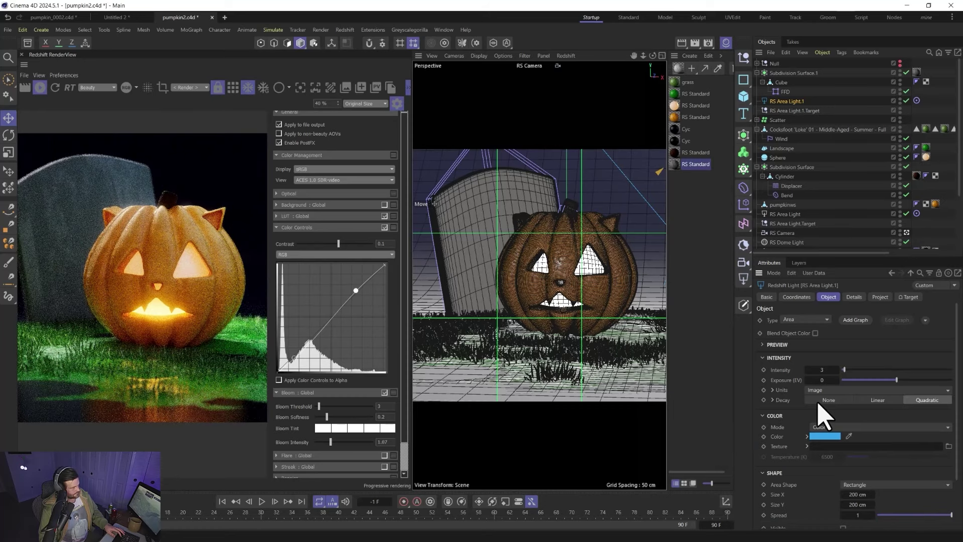
pyautogui.click(916, 515)
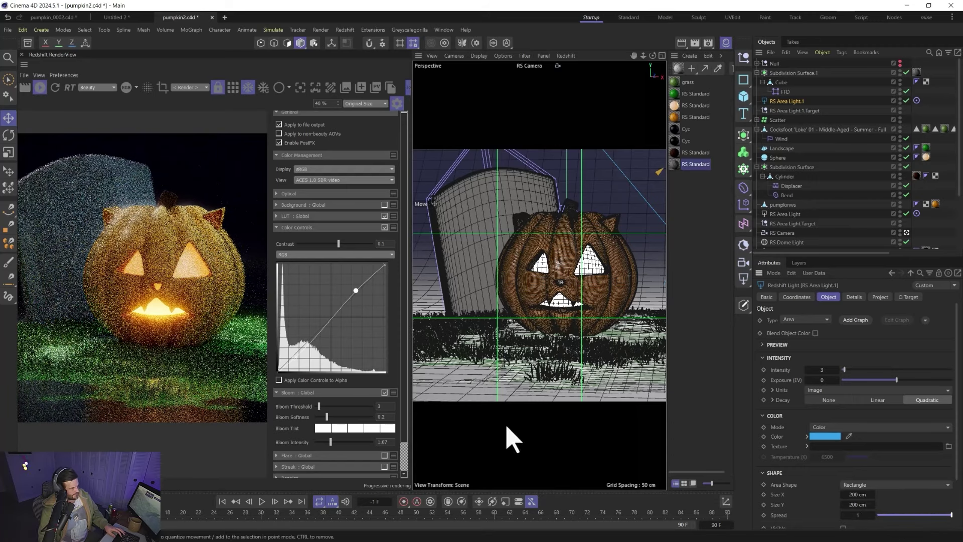
# - Close the render view settings, change the render output to a wider landscape format, and select RS Camera
pyautogui.click(396, 103)
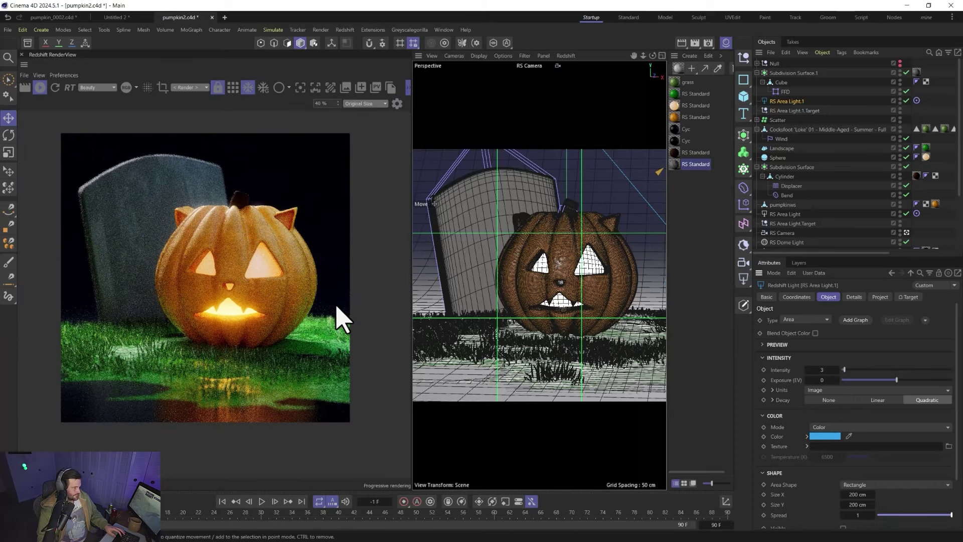
pyautogui.click(708, 42)
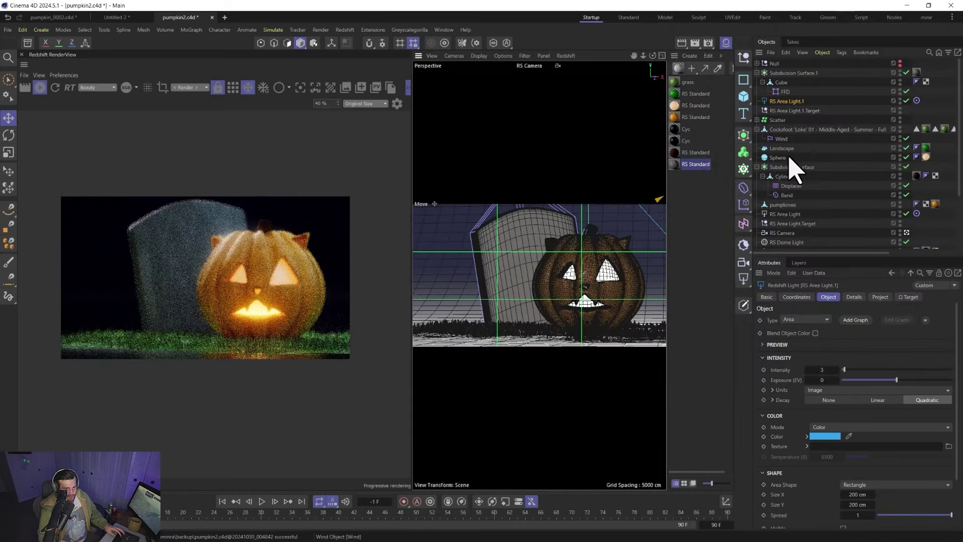
pyautogui.click(782, 233)
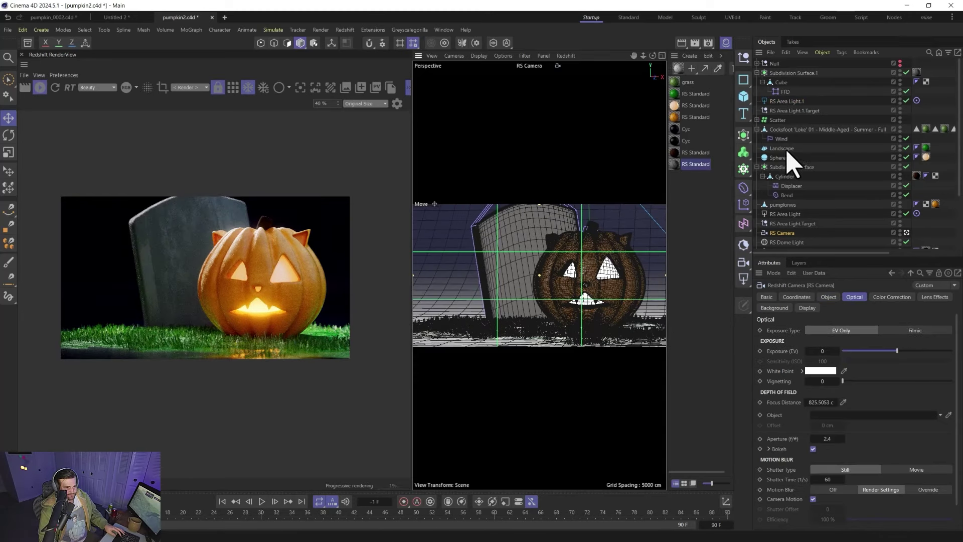
# - Group the pumpkin body with its stem's Subdivision Surface hierarchy under a null and rename that null "pumpkin"
pyautogui.click(792, 167)
pyautogui.keyDown('shift'); pyautogui.click(786, 203); pyautogui.keyUp('shift')
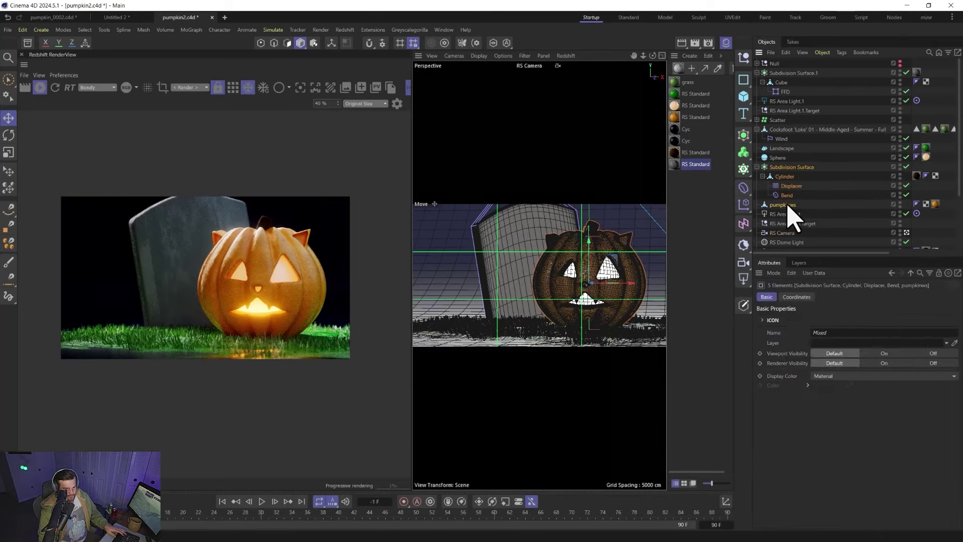
pyautogui.rightClick(796, 215)
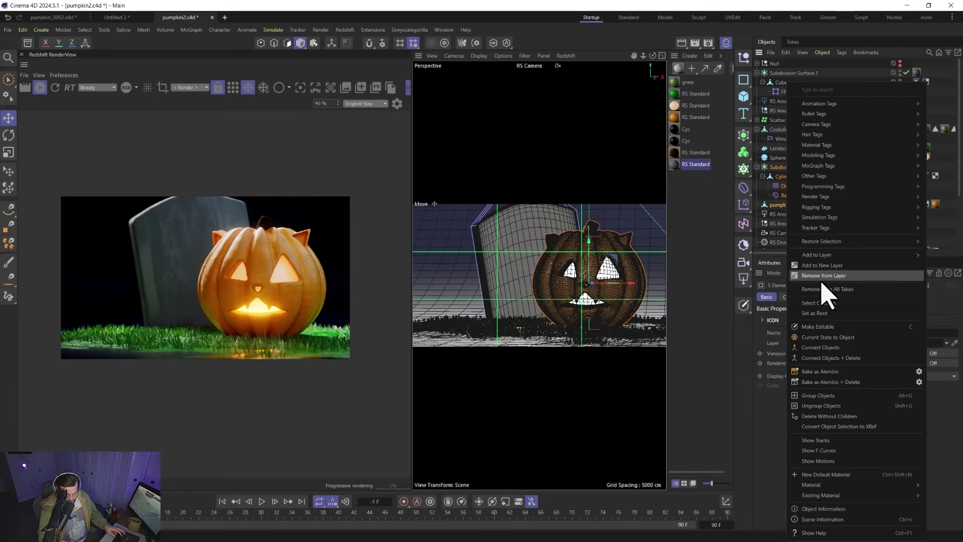
pyautogui.click(817, 396)
pyautogui.doubleClick(777, 167)
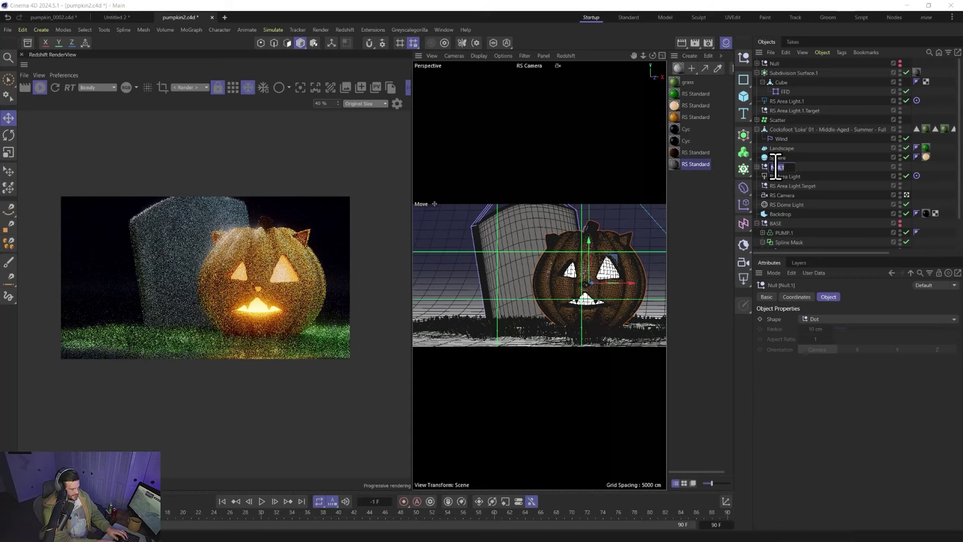
pyautogui.write('Pumpkin')
pyautogui.press('Return')
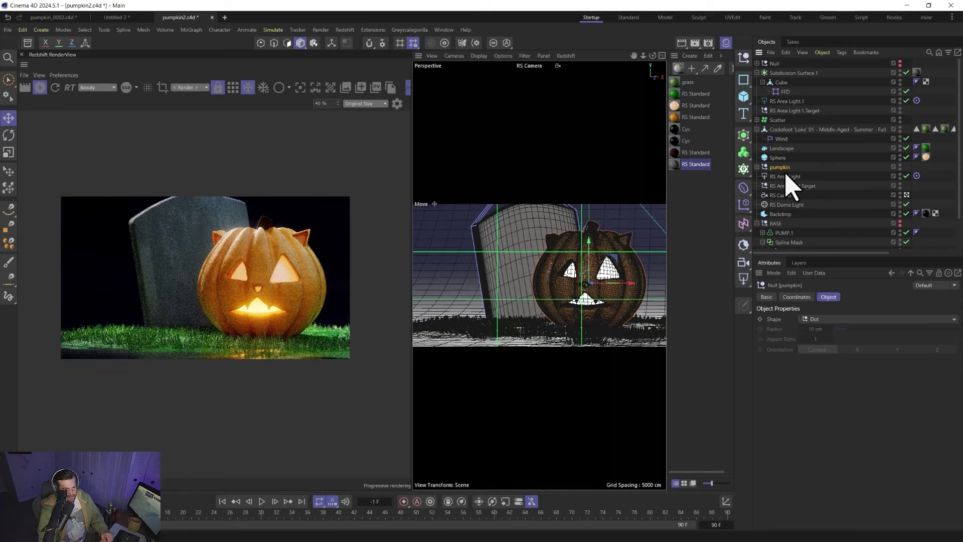
# - Undo a trial copy of the pumpkin group and nest the glowing Sphere inside the original group
pyautogui.keyDown('ctrl'); pyautogui.moveTo(614, 256); pyautogui.dragTo(494, 257); pyautogui.keyUp('ctrl')
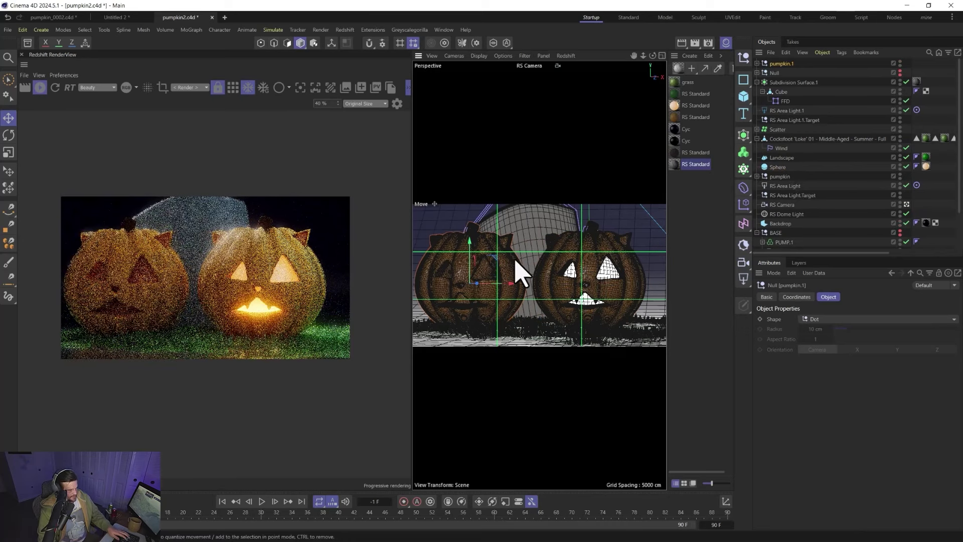
pyautogui.hotkey('ctrl', 'z')
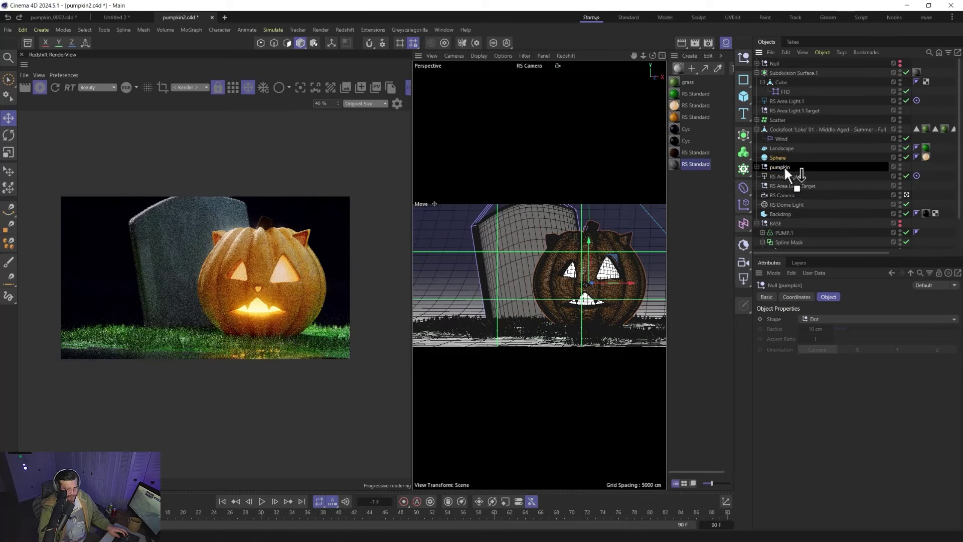
pyautogui.moveTo(781, 161); pyautogui.dragTo(758, 163)
pyautogui.click(778, 157)
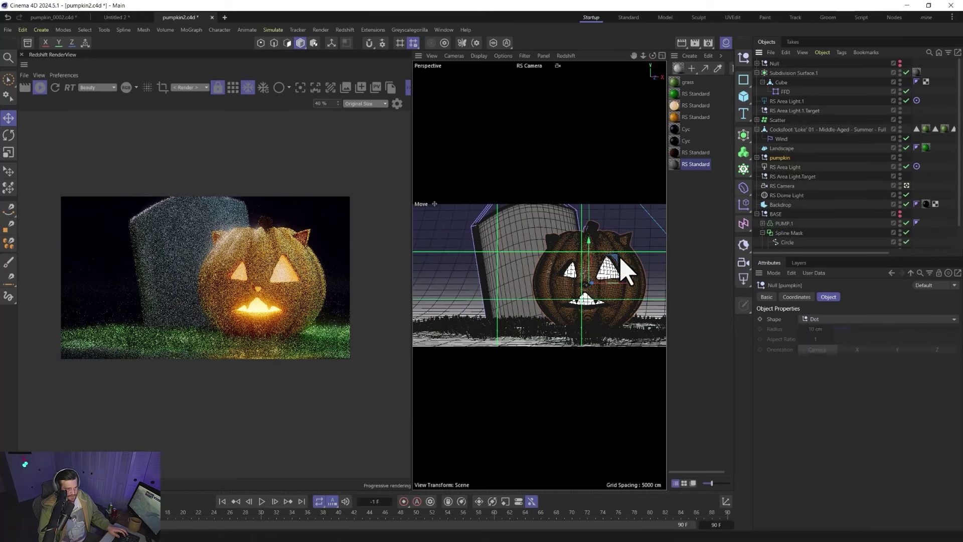
# - Duplicate the complete pumpkin group sideways in front of the gravestone and scale the copy down to a small pumpkin
pyautogui.keyDown('ctrl'); pyautogui.moveTo(617, 259); pyautogui.dragTo(503, 258); pyautogui.keyUp('ctrl')
pyautogui.press('t')
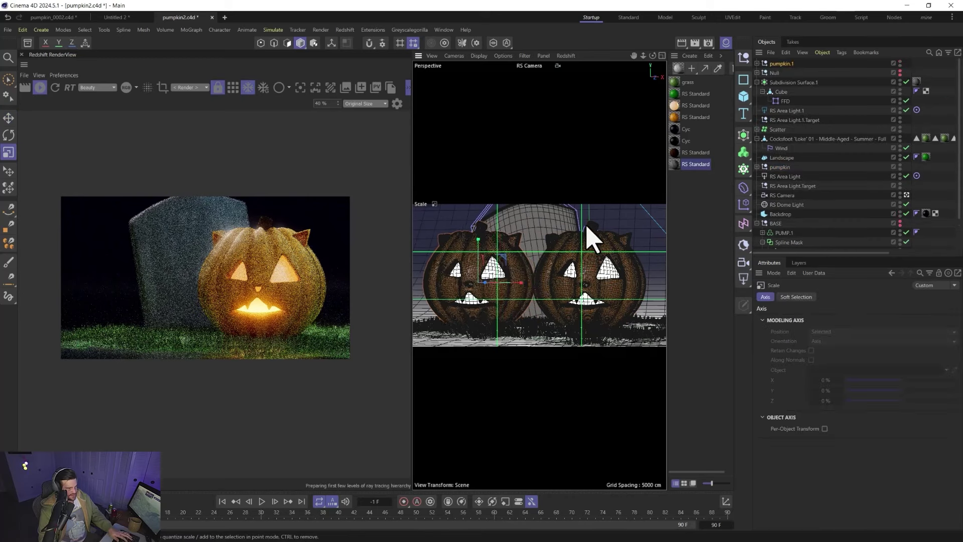
pyautogui.moveTo(586, 225); pyautogui.dragTo(436, 352)
# - Place the small pumpkin on the grass at the gravestone's left side and adjust its rotation
pyautogui.press('e')
pyautogui.keyDown('ctrl'); pyautogui.moveTo(478, 258); pyautogui.dragTo(580, 310); pyautogui.keyUp('ctrl')
pyautogui.press('r')
pyautogui.press('e')
pyautogui.moveTo(510, 314); pyautogui.dragTo(462, 311)
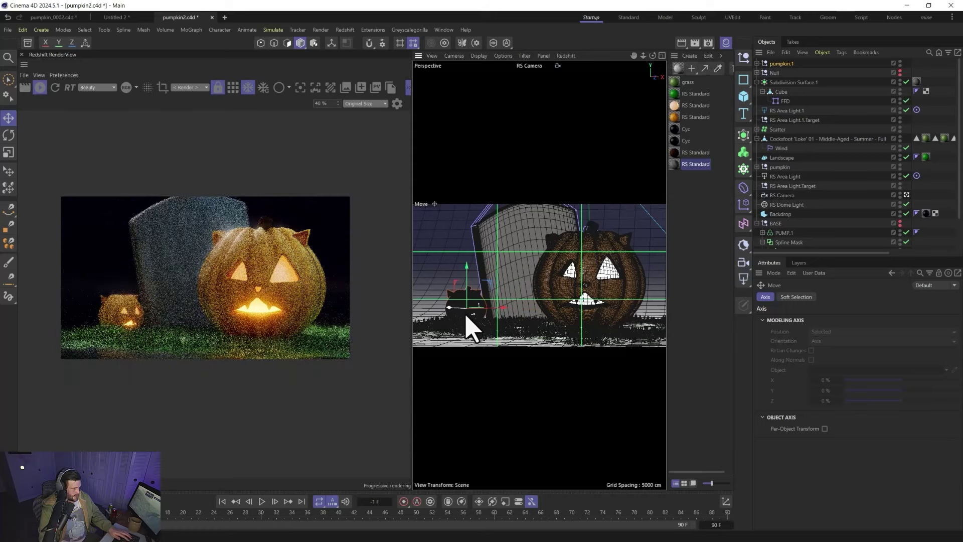
pyautogui.press('r')
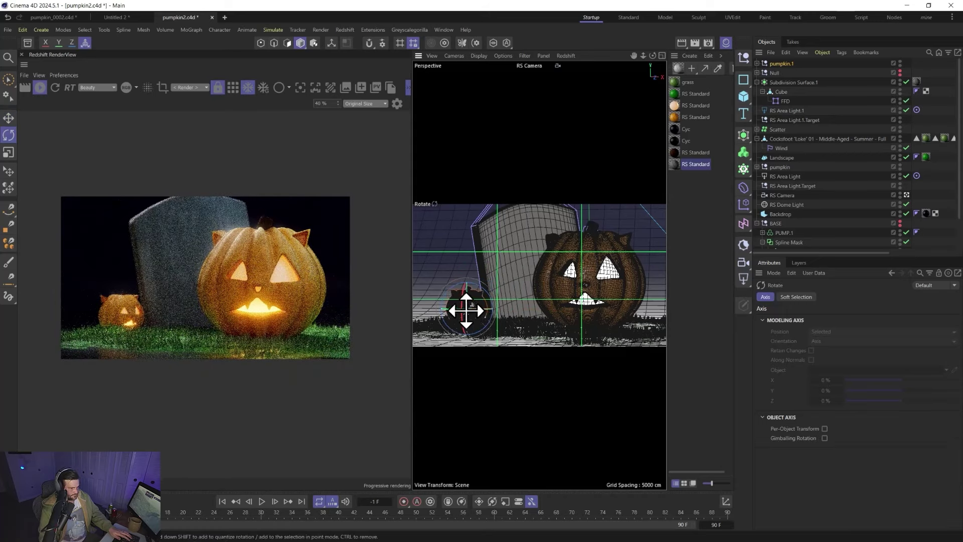
pyautogui.moveTo(466, 311); pyautogui.dragTo(466, 316)
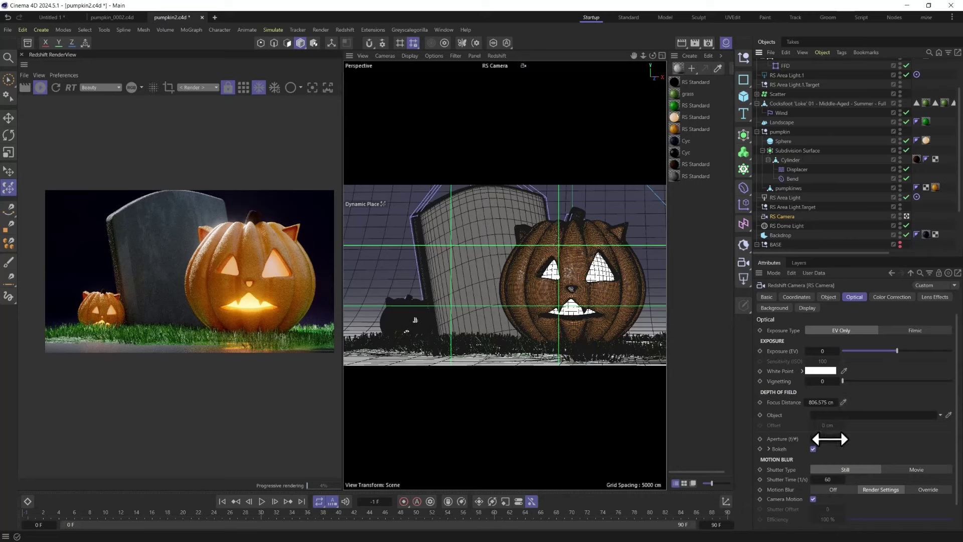
# - Set the RS Camera's aperture to 2.4 and pick the large pumpkin in the viewport
pyautogui.moveTo(829, 438); pyautogui.dragTo(757, 426)
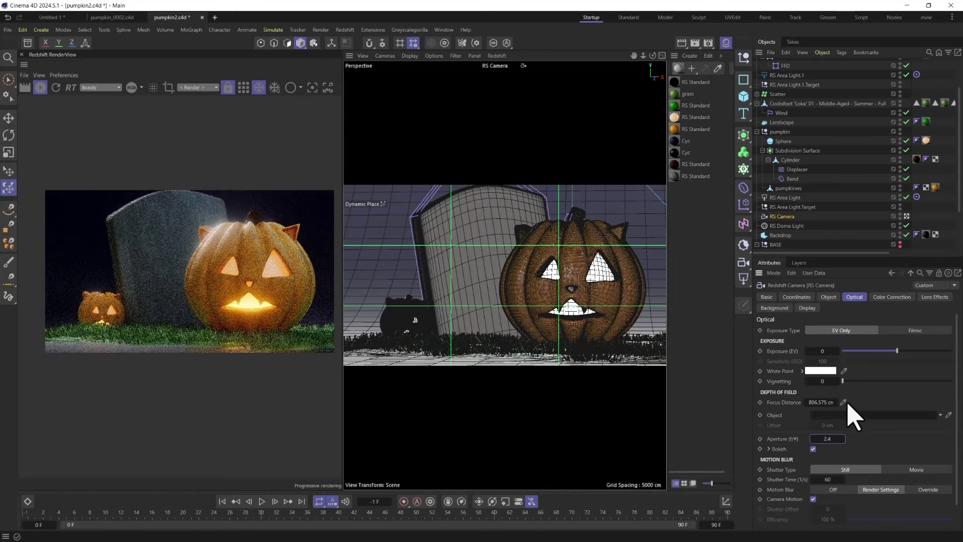
pyautogui.click(519, 278)
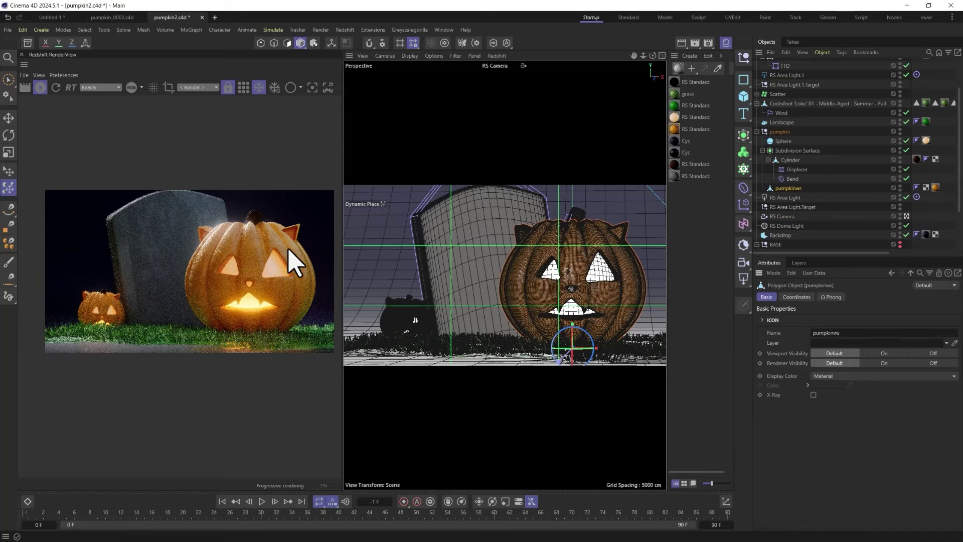
# - Create a new RS Standard material, assign it to pumpkinws in place of the orange one, and set its metalness to 1
pyautogui.click(678, 132)
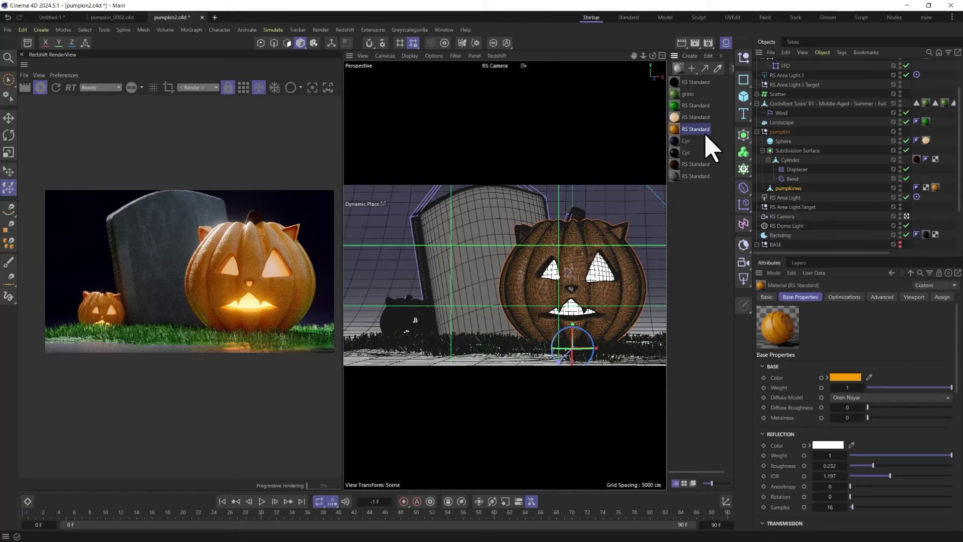
pyautogui.click(679, 68)
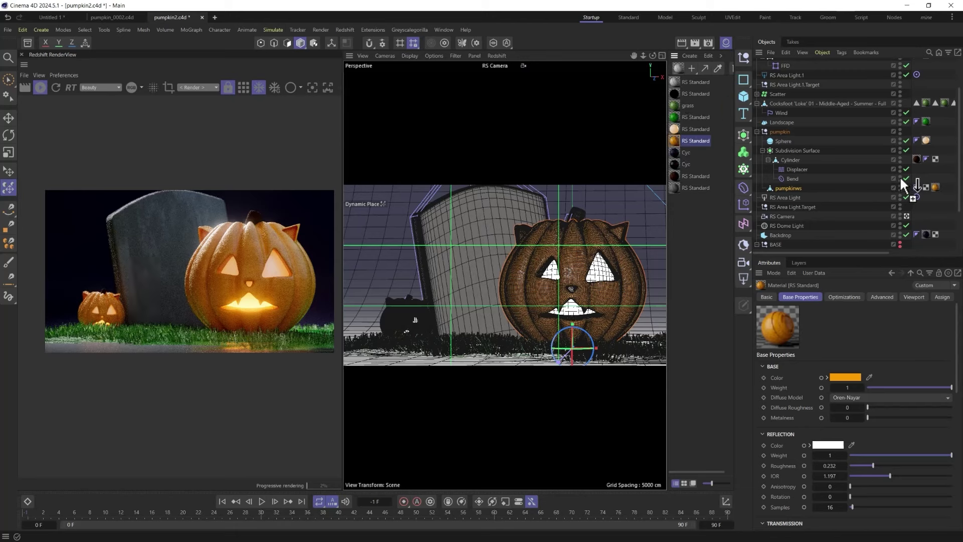
pyautogui.moveTo(939, 188); pyautogui.dragTo(935, 188)
pyautogui.click(695, 81)
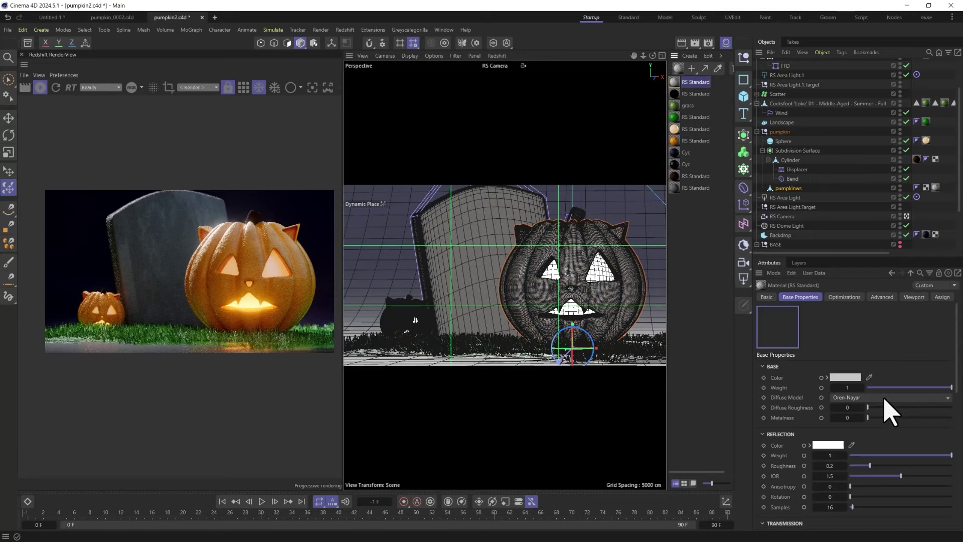
pyautogui.click(883, 417)
pyautogui.click(951, 417)
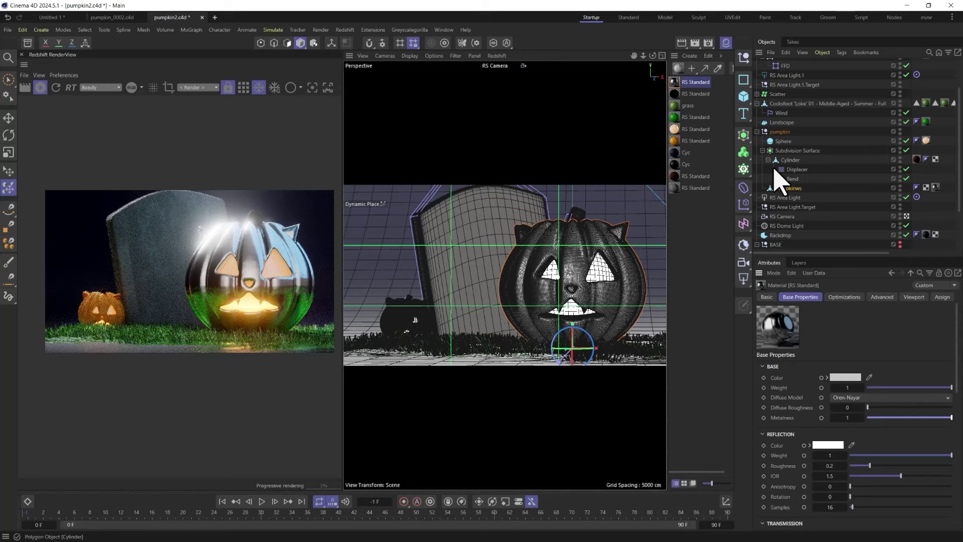
# - Add a Smoothing deformer under pumpkinws and set its strength to 20%
pyautogui.click(780, 133)
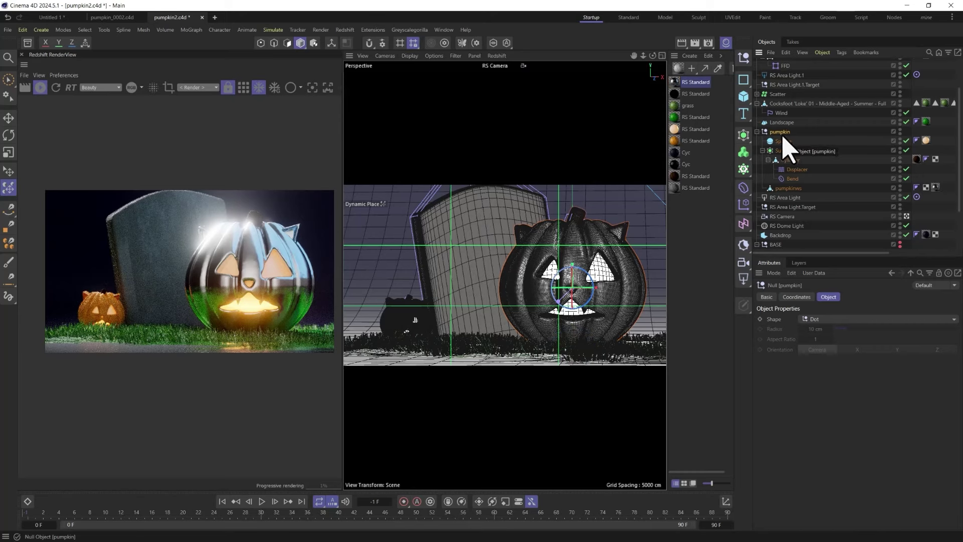
pyautogui.click(791, 188)
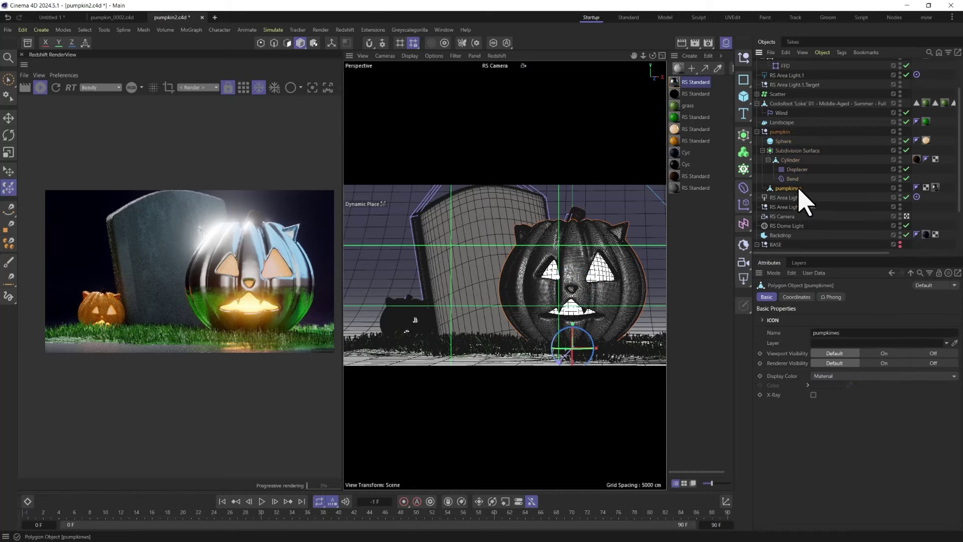
pyautogui.click(744, 188)
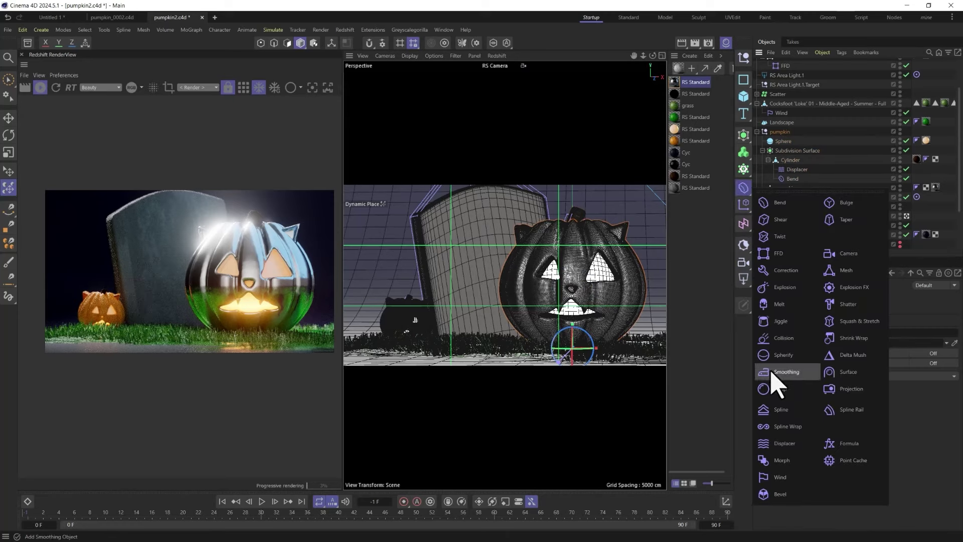
pyautogui.click(786, 371)
pyautogui.click(905, 344)
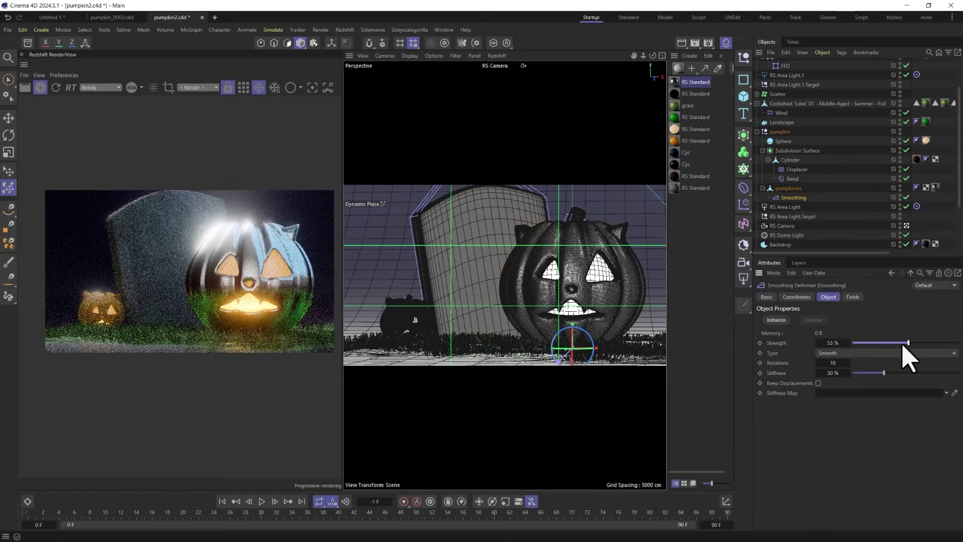
pyautogui.moveTo(902, 347); pyautogui.dragTo(872, 355)
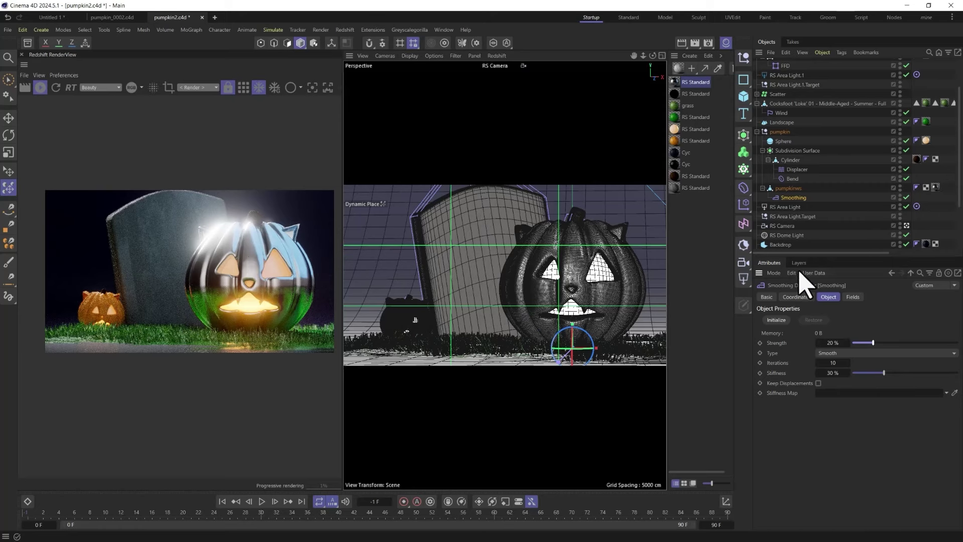
# - Set the pumpkinws Phong angle to 180° and reassign the orange RS Standard material to the mesh
pyautogui.click(916, 188)
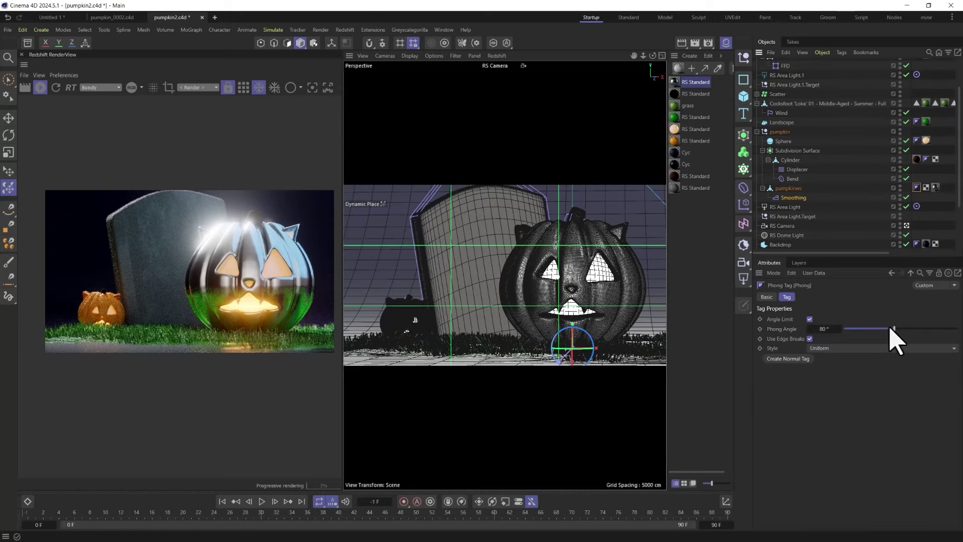
pyautogui.moveTo(892, 328); pyautogui.dragTo(960, 329)
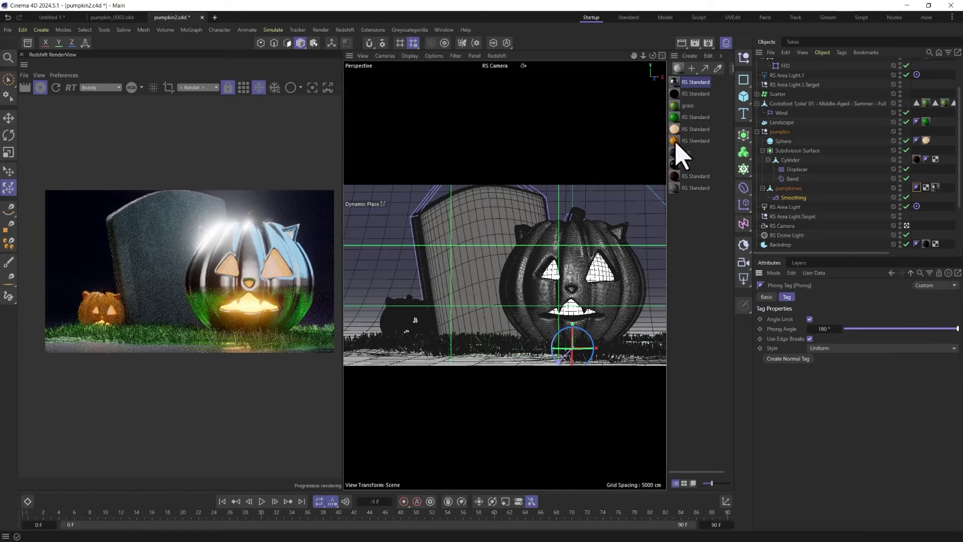
pyautogui.moveTo(676, 143); pyautogui.dragTo(940, 195)
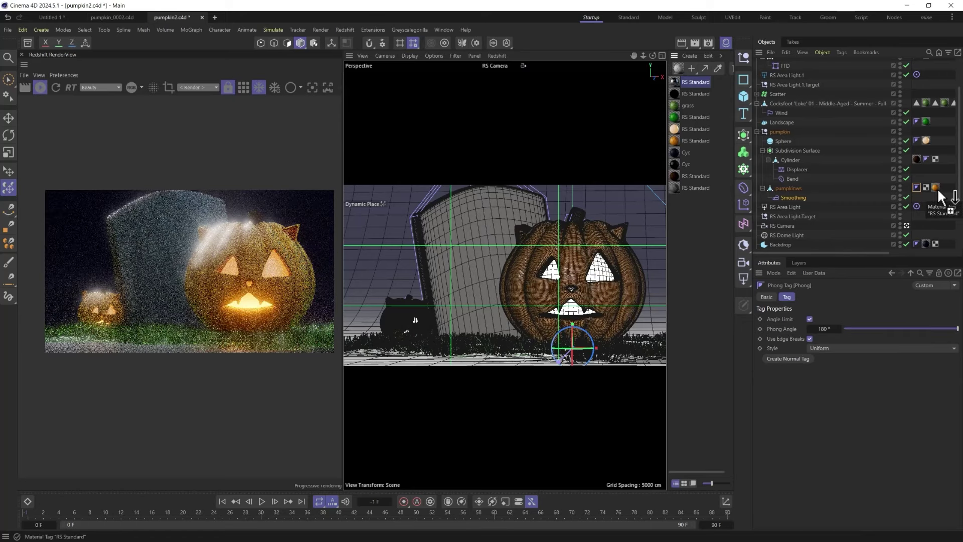